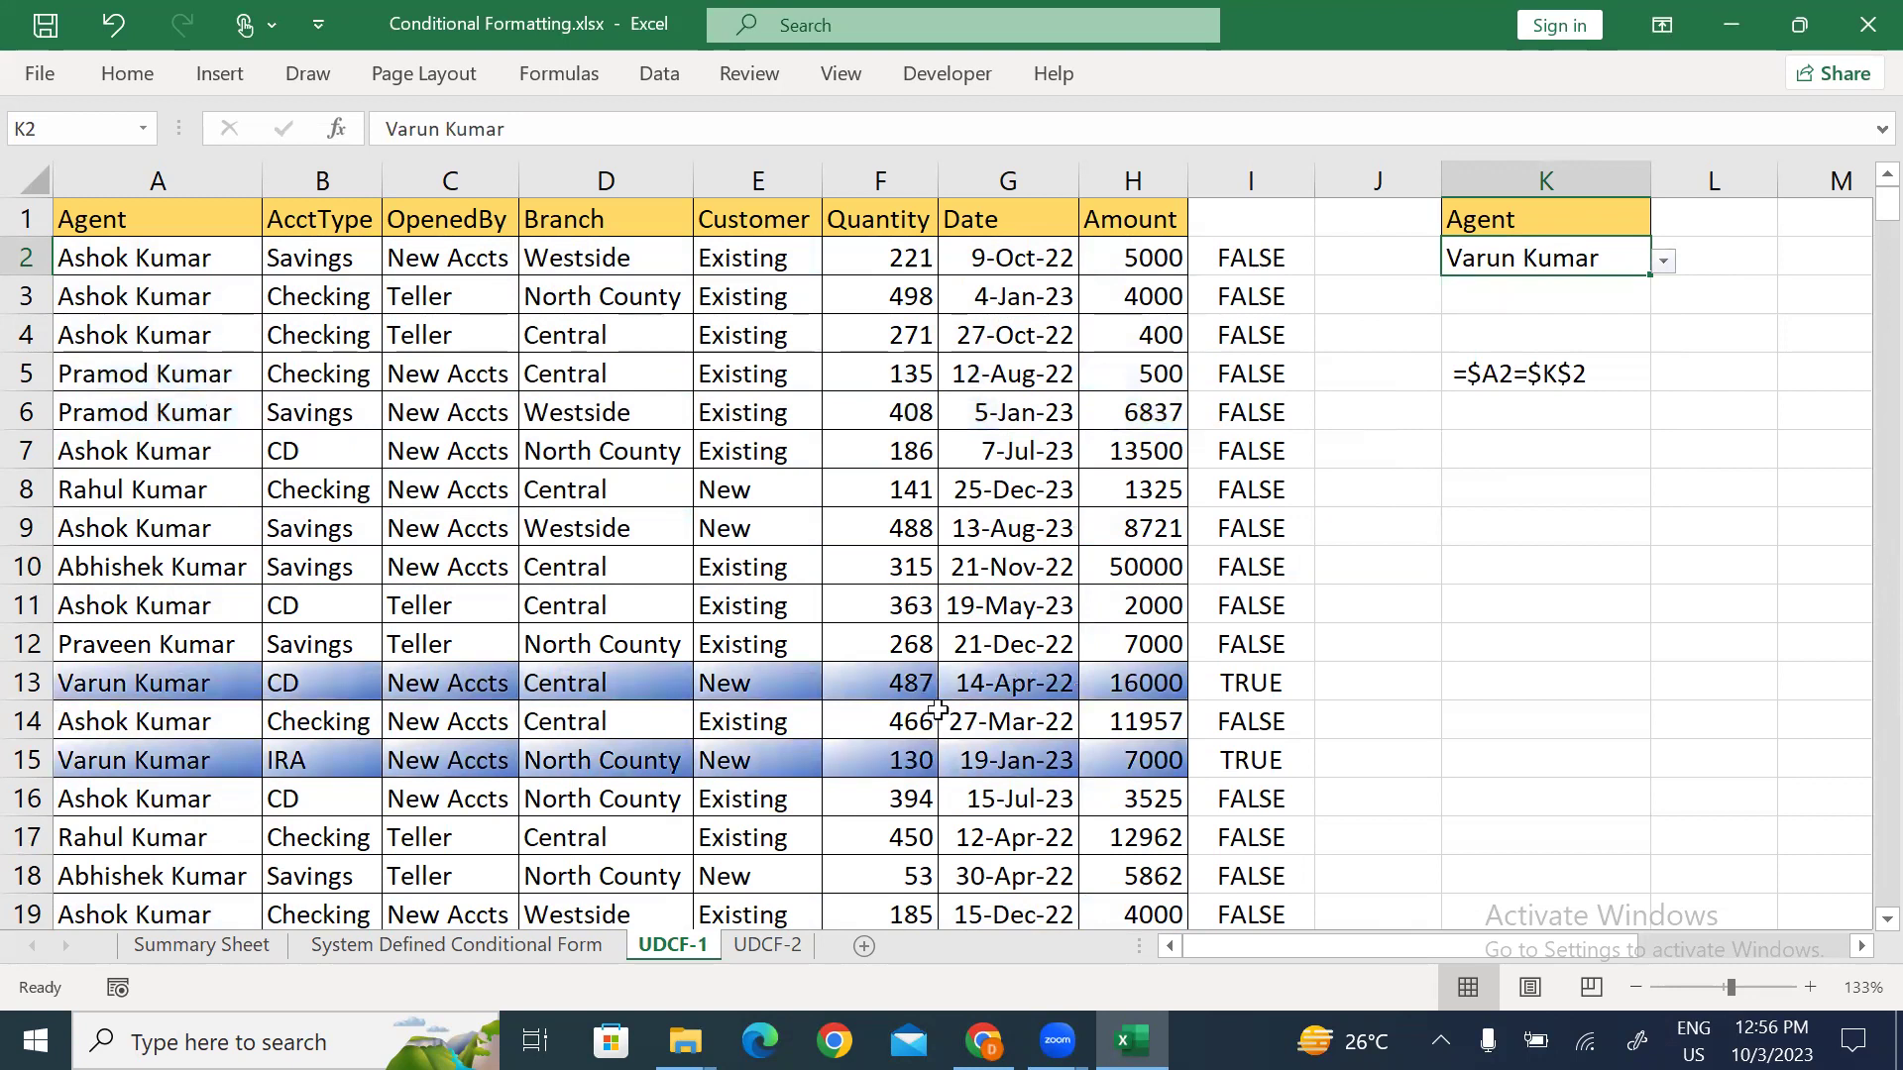
Step: Examine the highlighted highest-score row in the MAX table on the UDCF-2 sheet
left_click(766, 946)
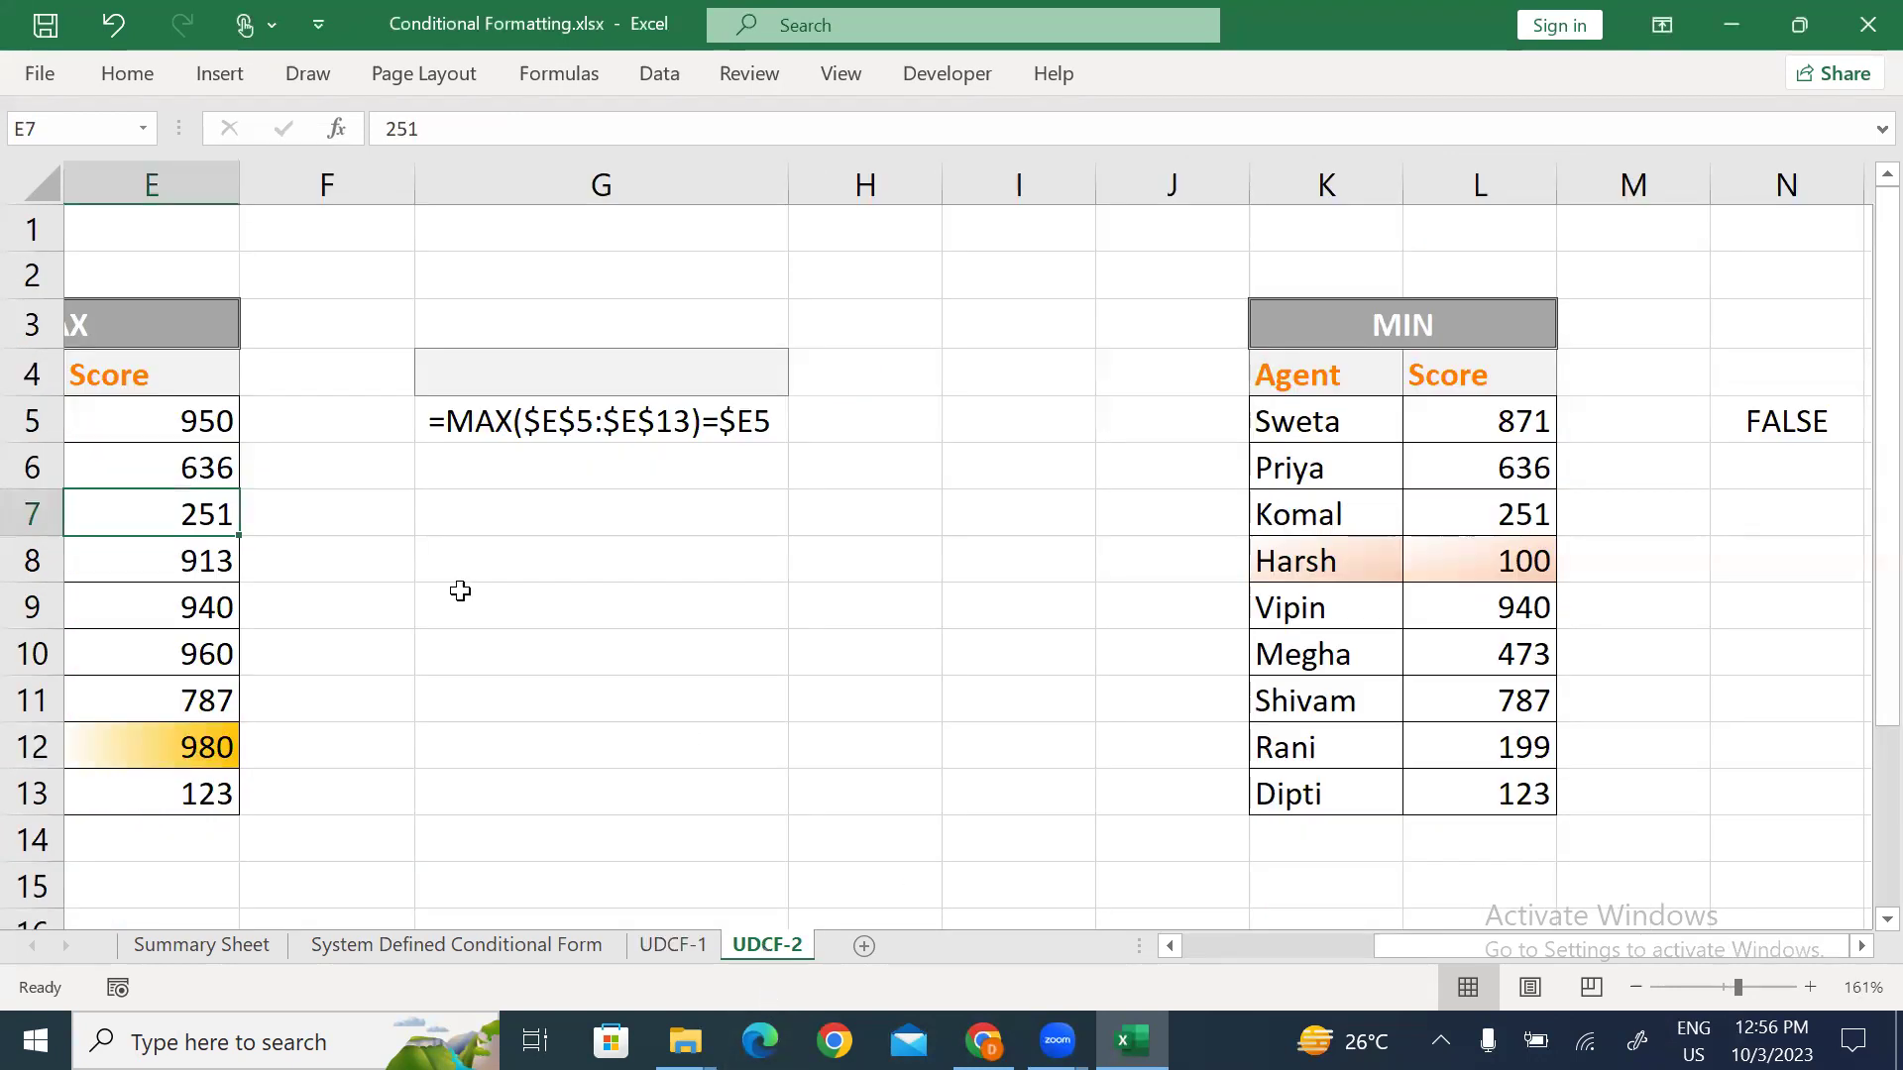
key("Left")
key("Left")
key("Left")
key("ctrl+Right")
key("ctrl+Right")
key("ctrl+Down")
key("ctrl+Left")
key("Up")
key("shift+Right")
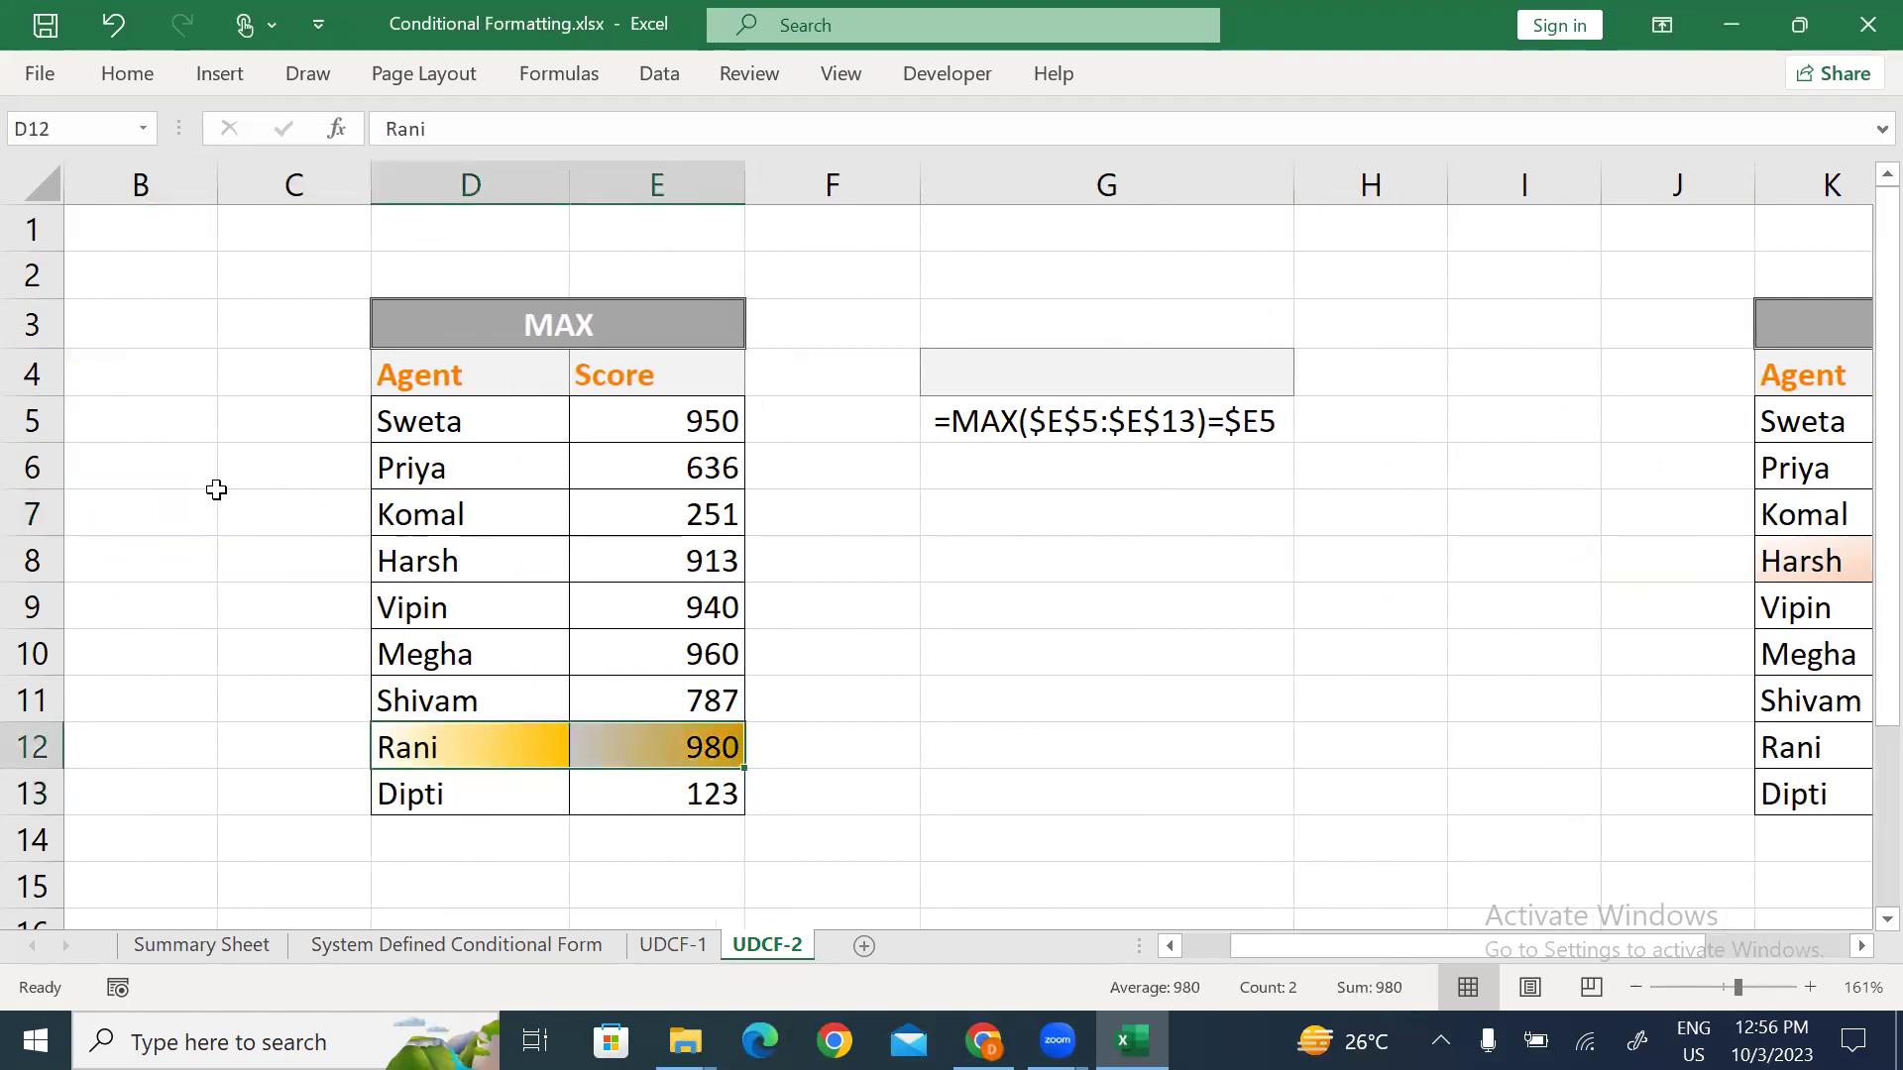
Step: Examine the highlighted lowest-score row in the MIN table on the same sheet
key("Right")
key("Right")
key("ctrl+Right")
key("Right")
key("Right")
key("Right")
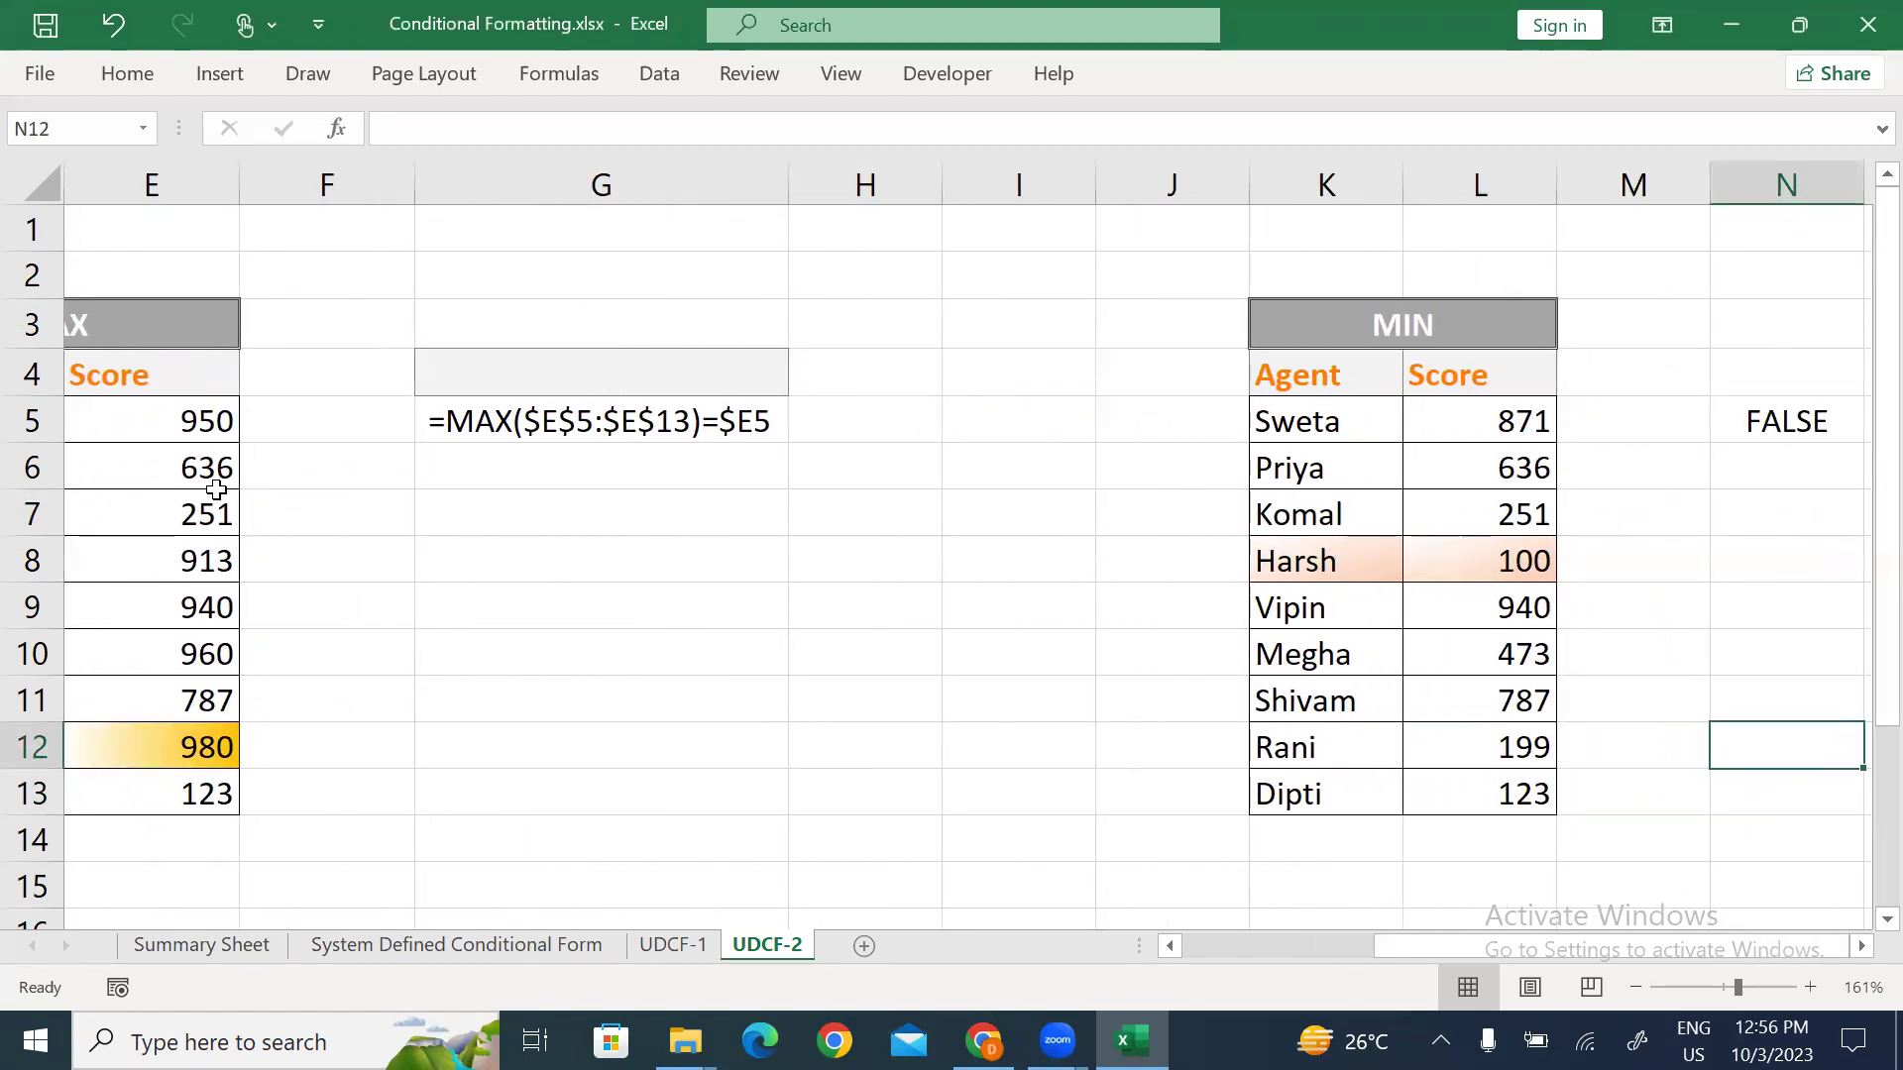
key("Left")
key("Left")
key("Left")
key("Up")
key("Up")
key("Up")
key("Up")
key("shift+Right")
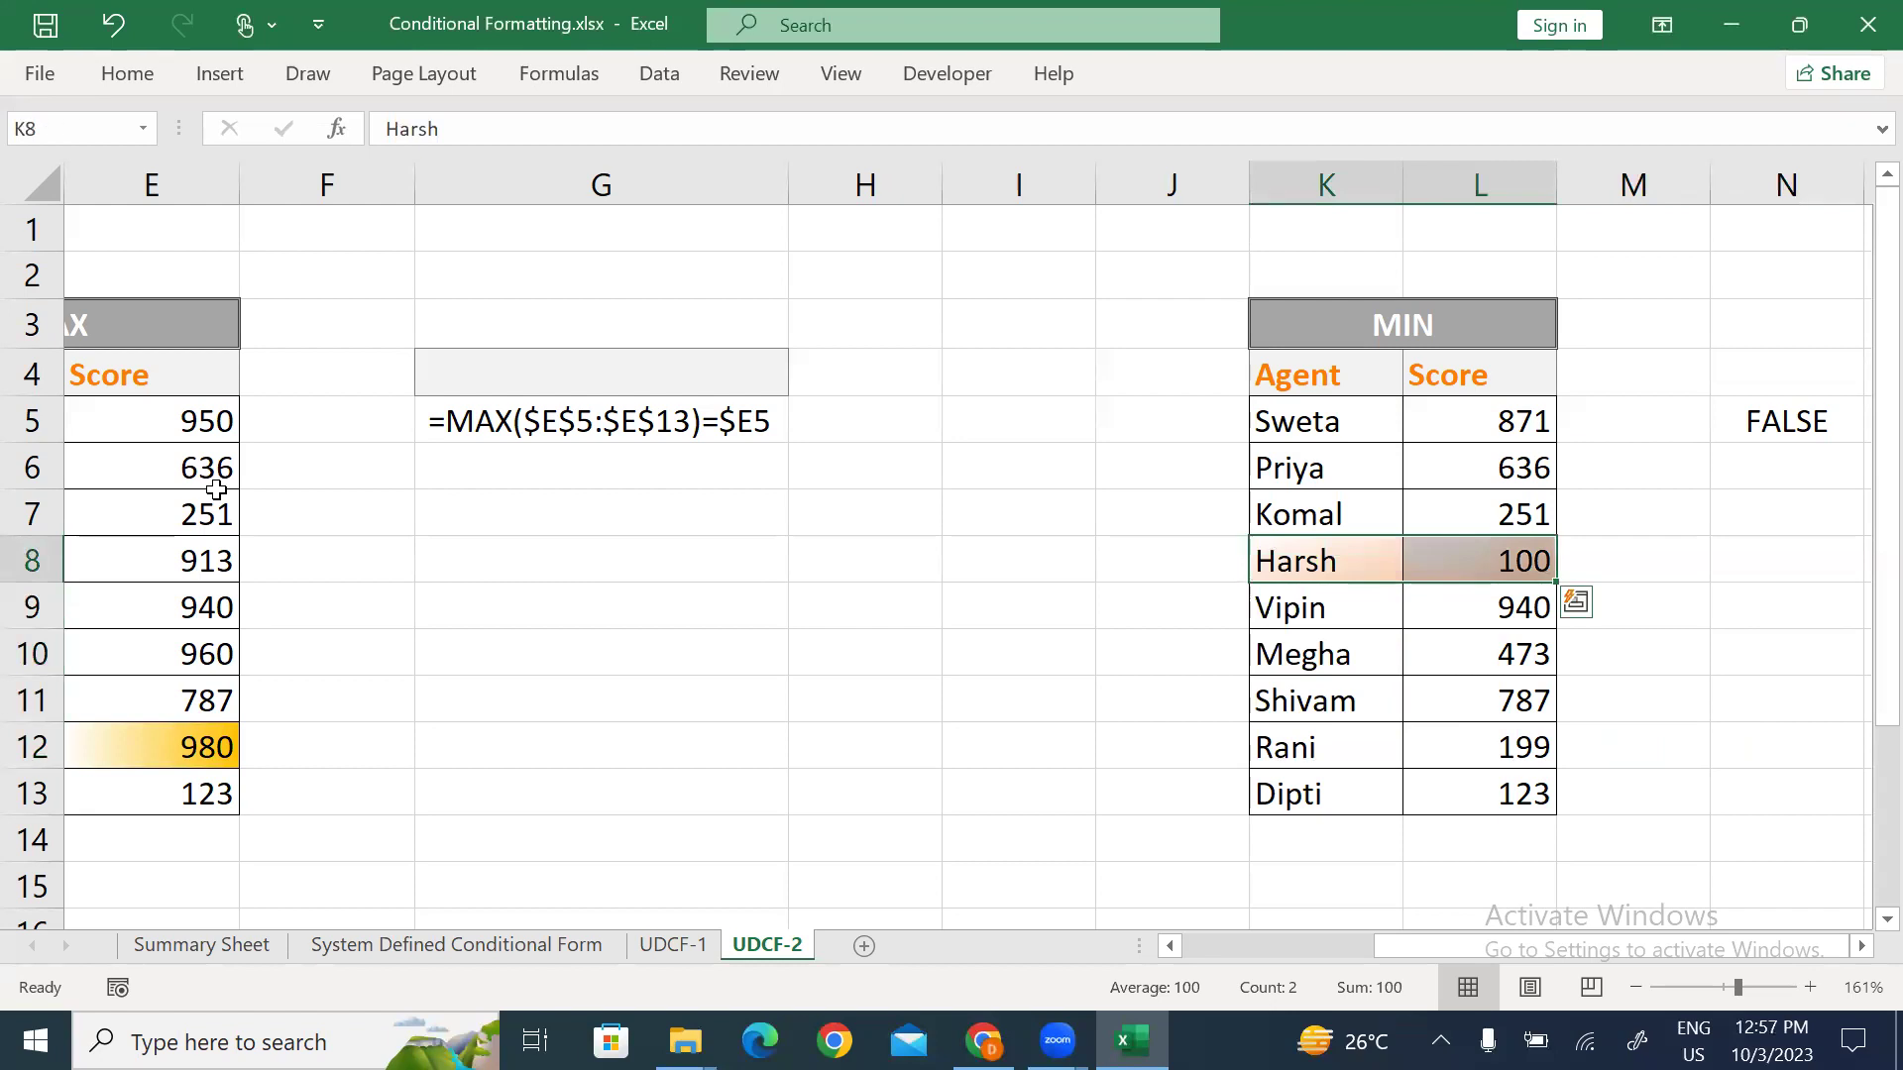
Step: Add a new worksheet after UDCF-2 and rename it UDCF-3
left_click(864, 947)
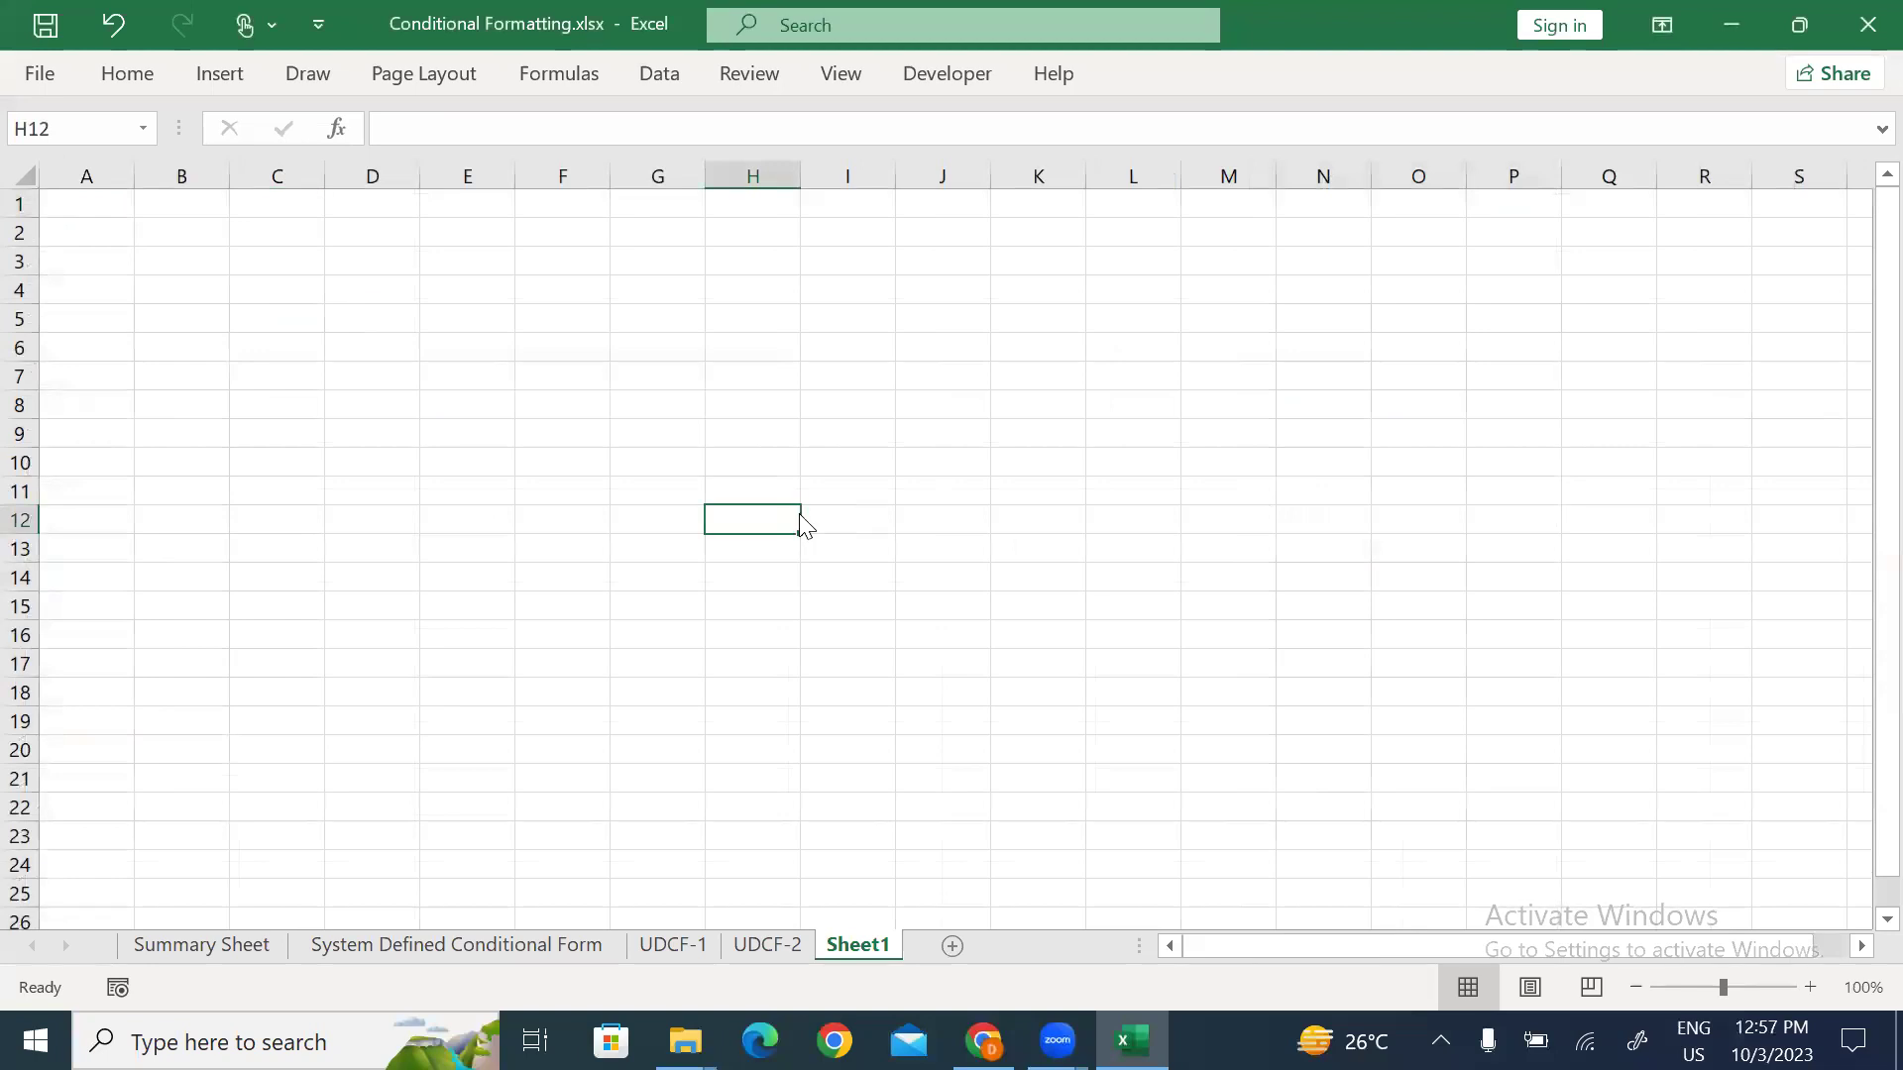
key("alt+h")
type("or")
type("U")
type("DCF-3")
key("Return")
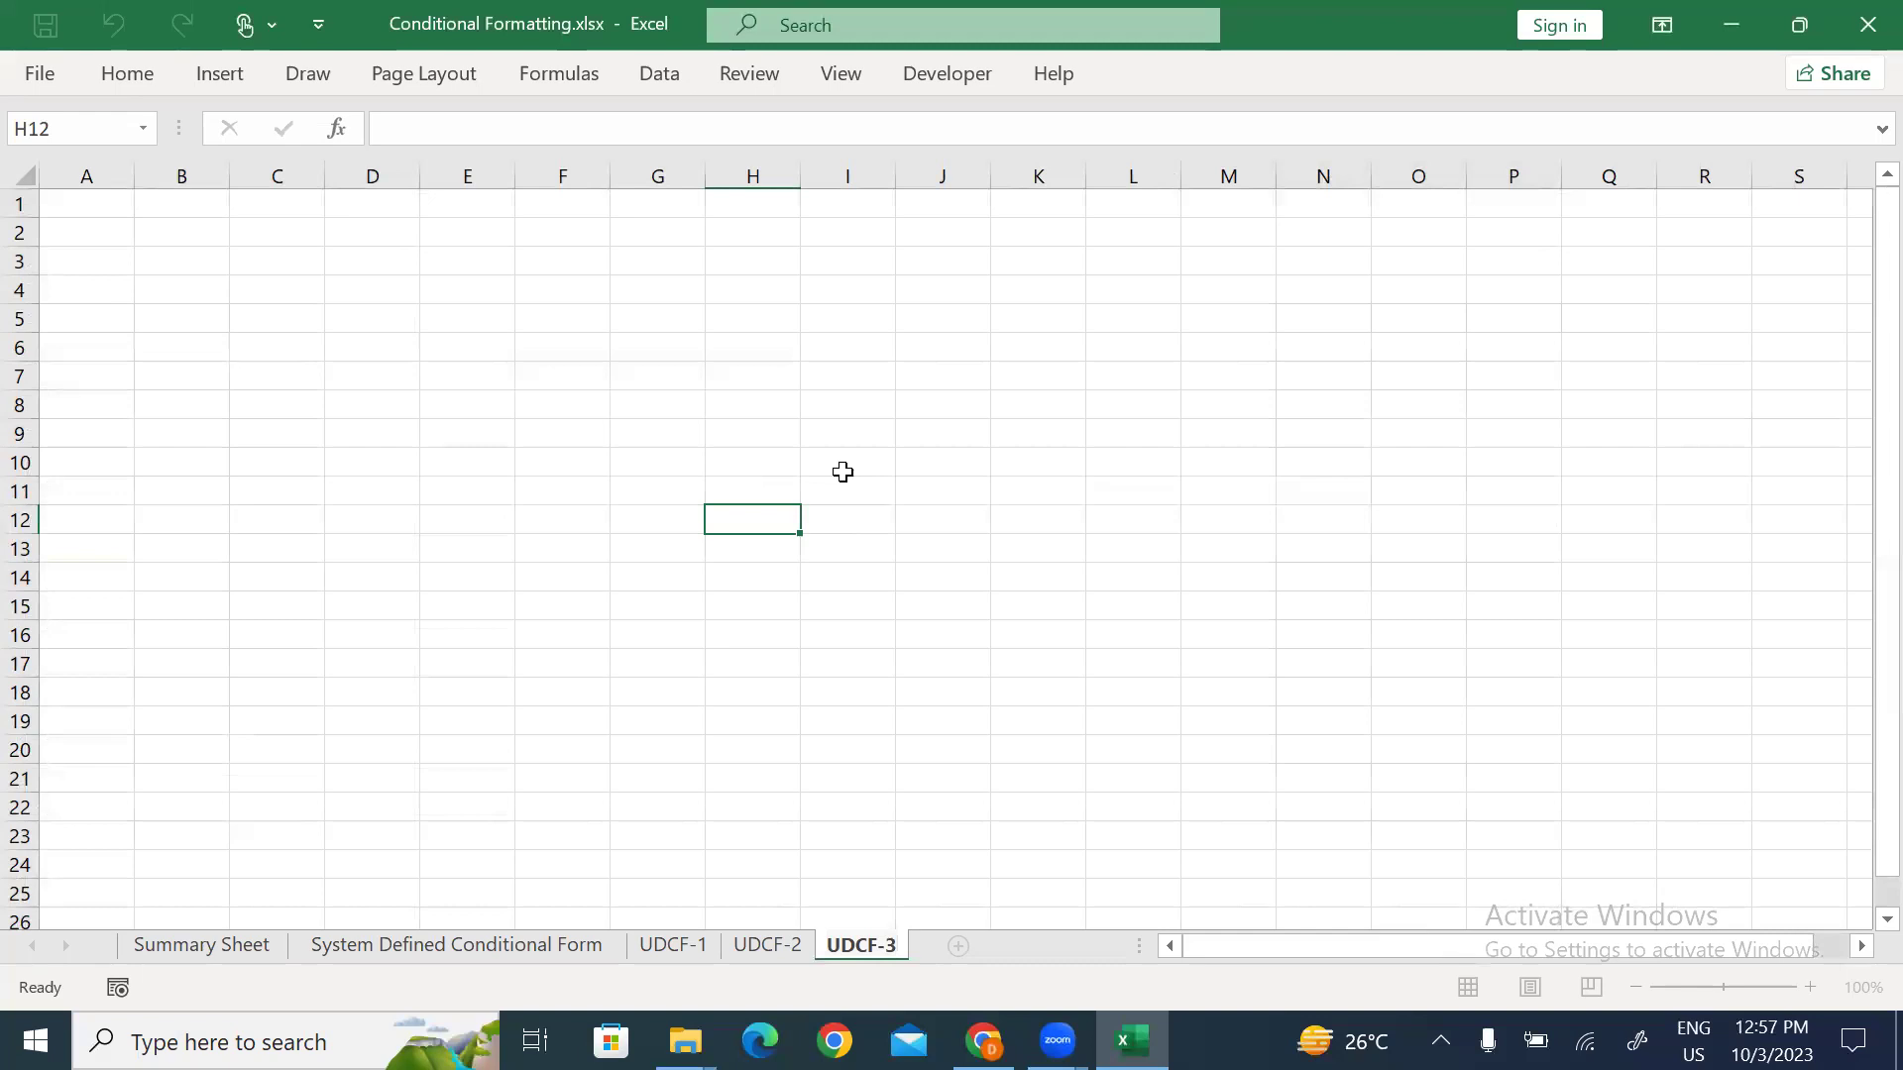
left_click(869, 414)
scroll(869, 413, "up", 5, "ctrl")
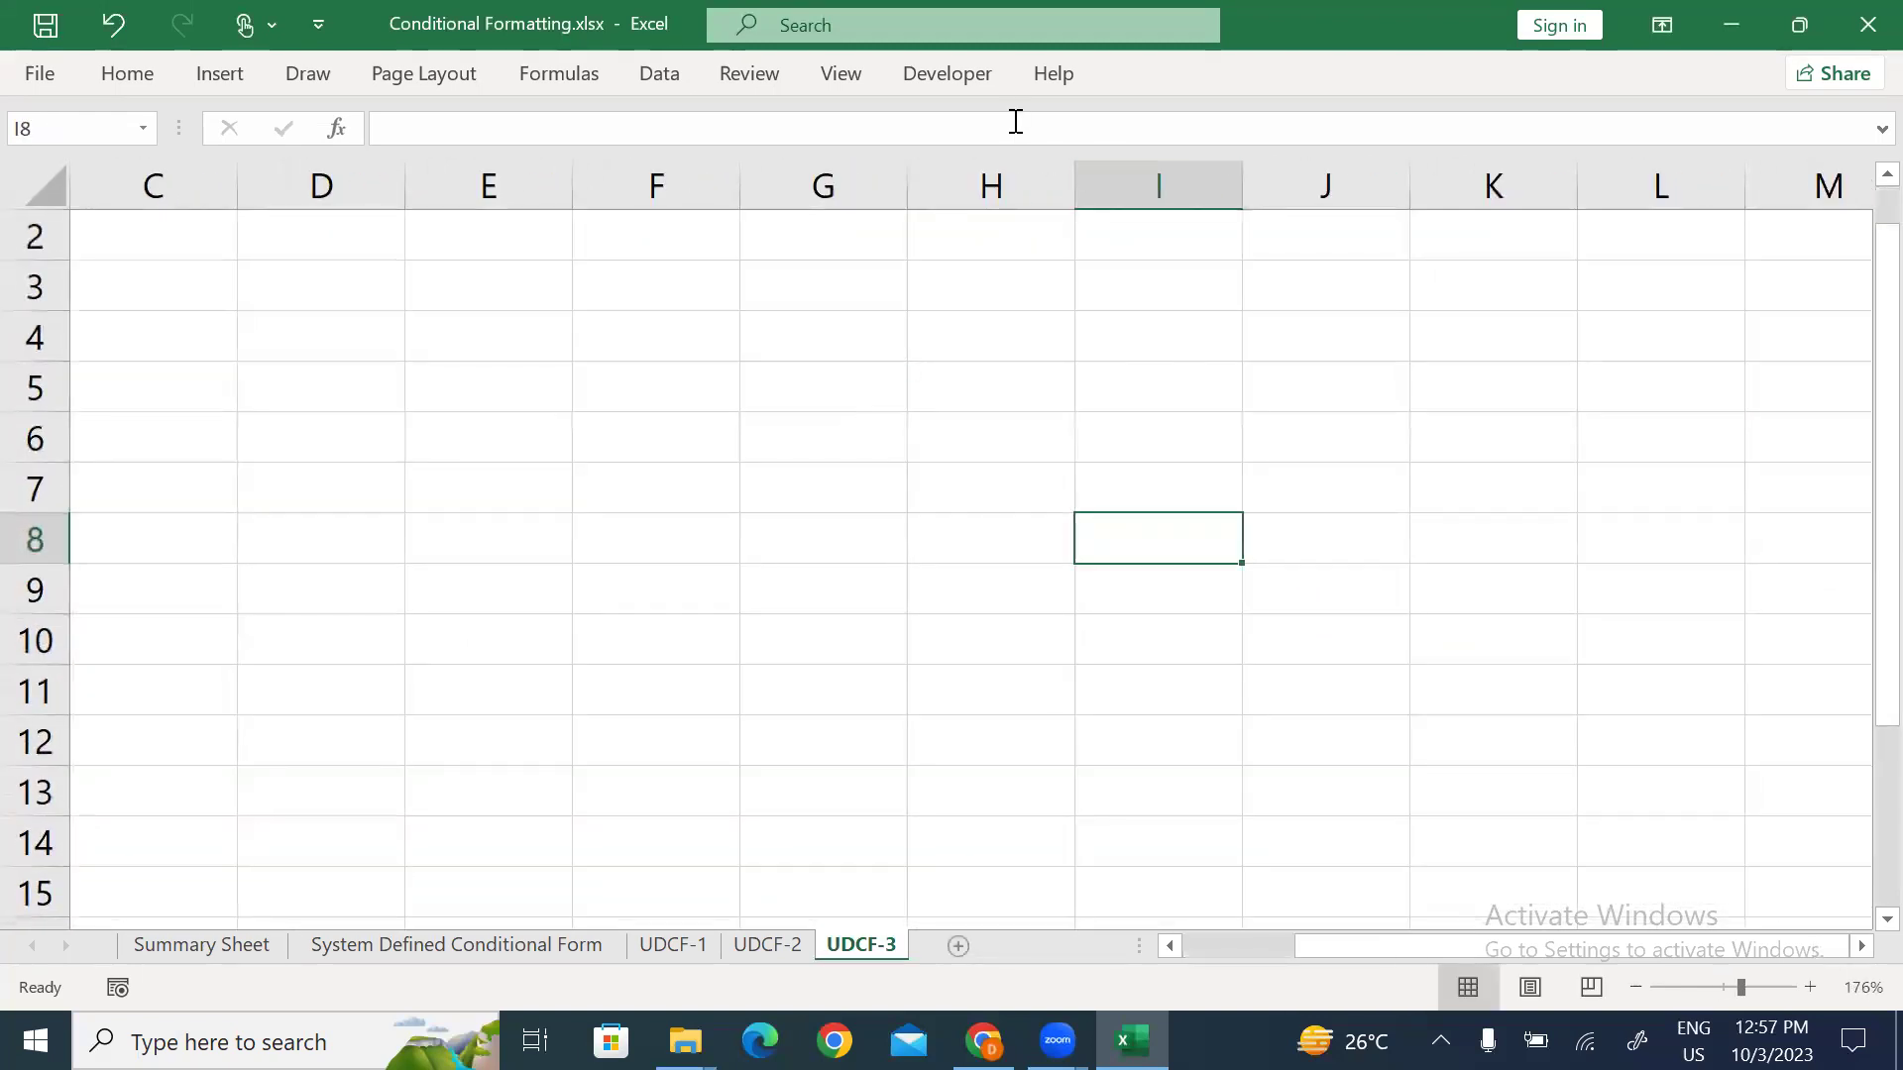
left_click(901, 506)
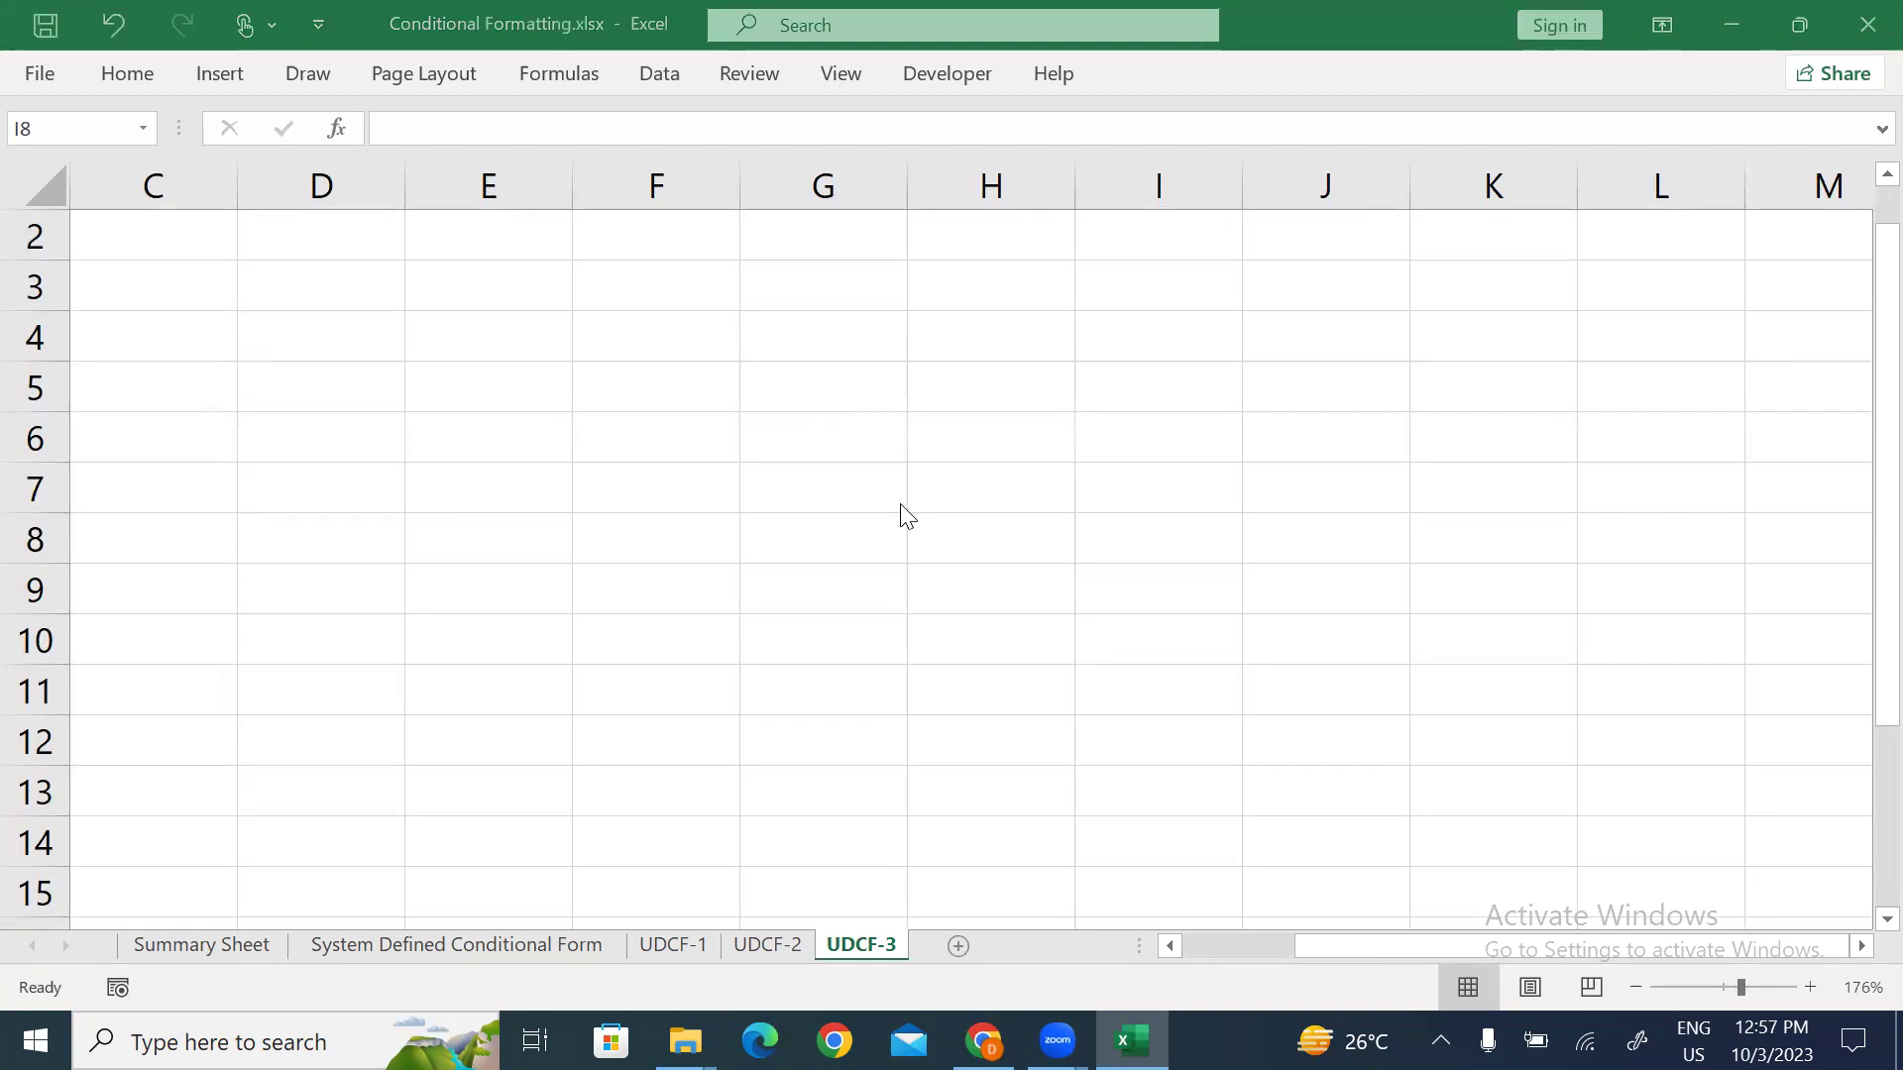
left_click(658, 433)
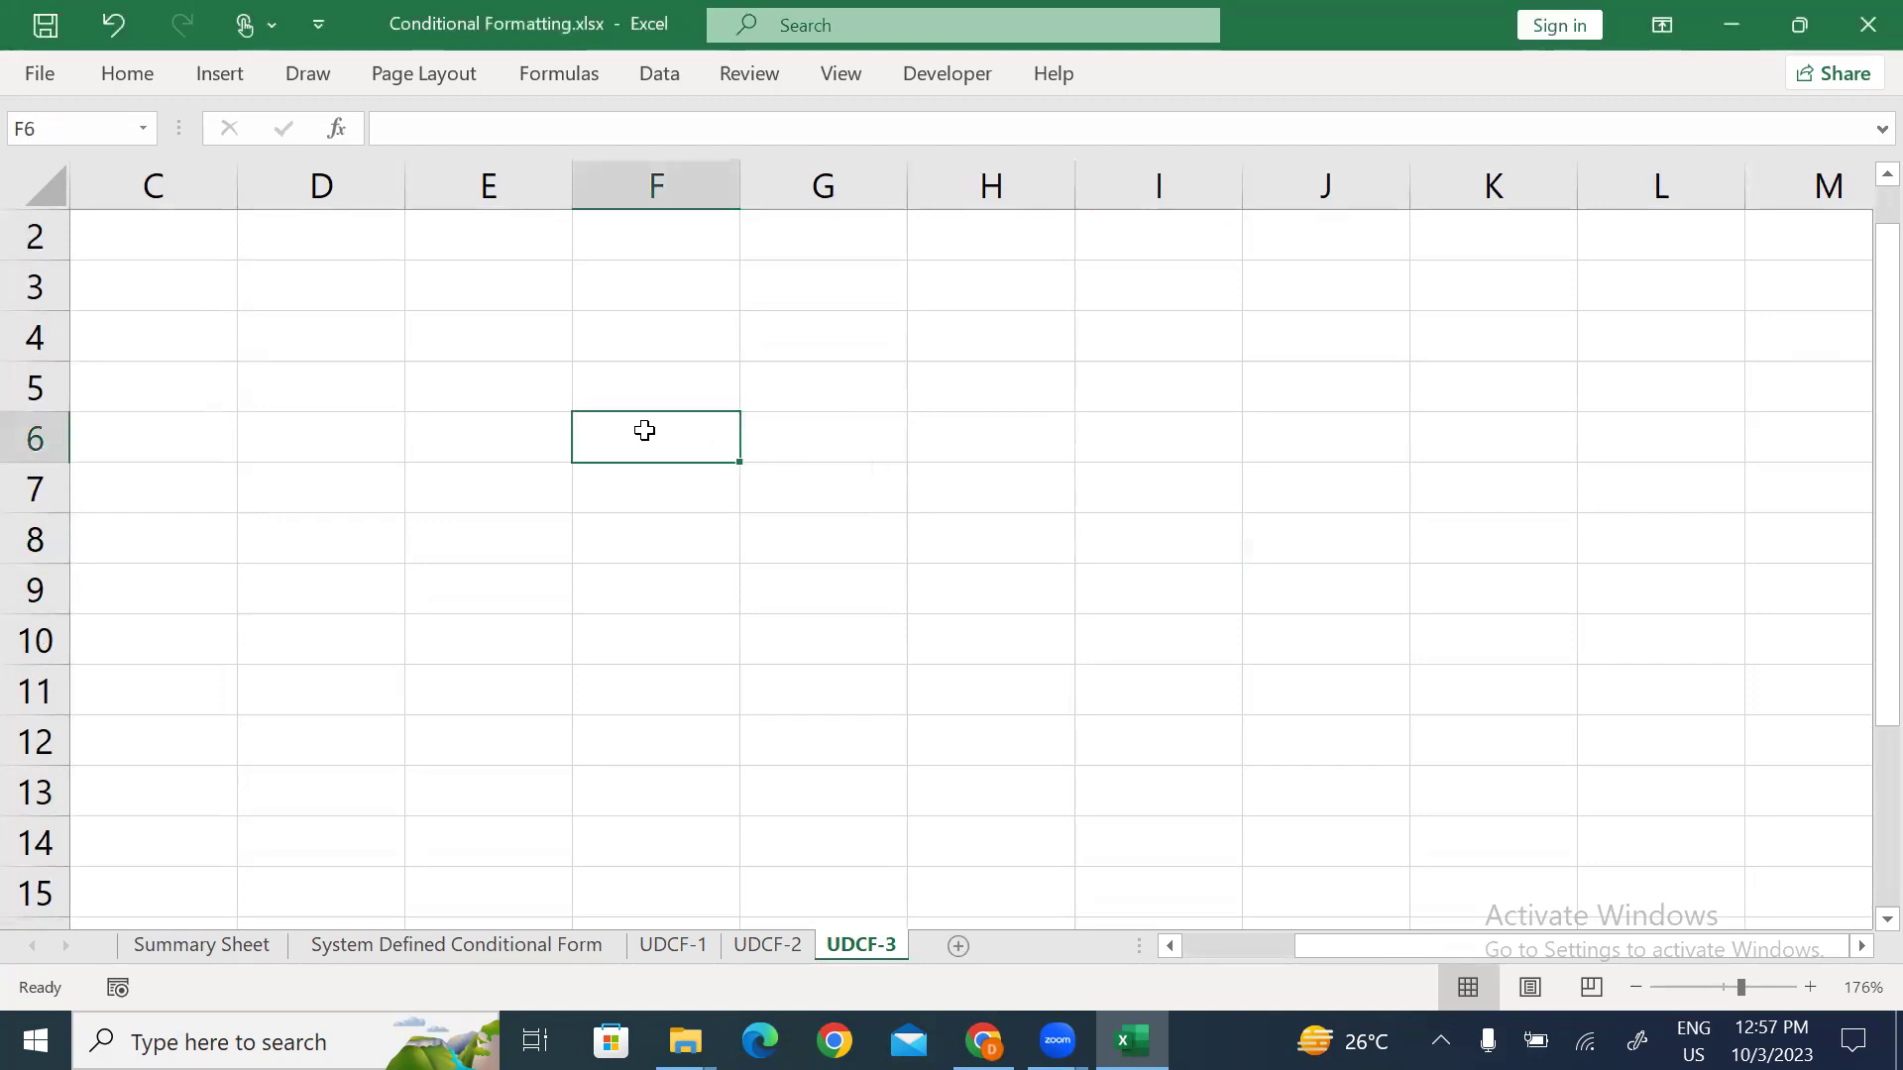
key("ctrl+Up")
key("ctrl+Left")
key("Right")
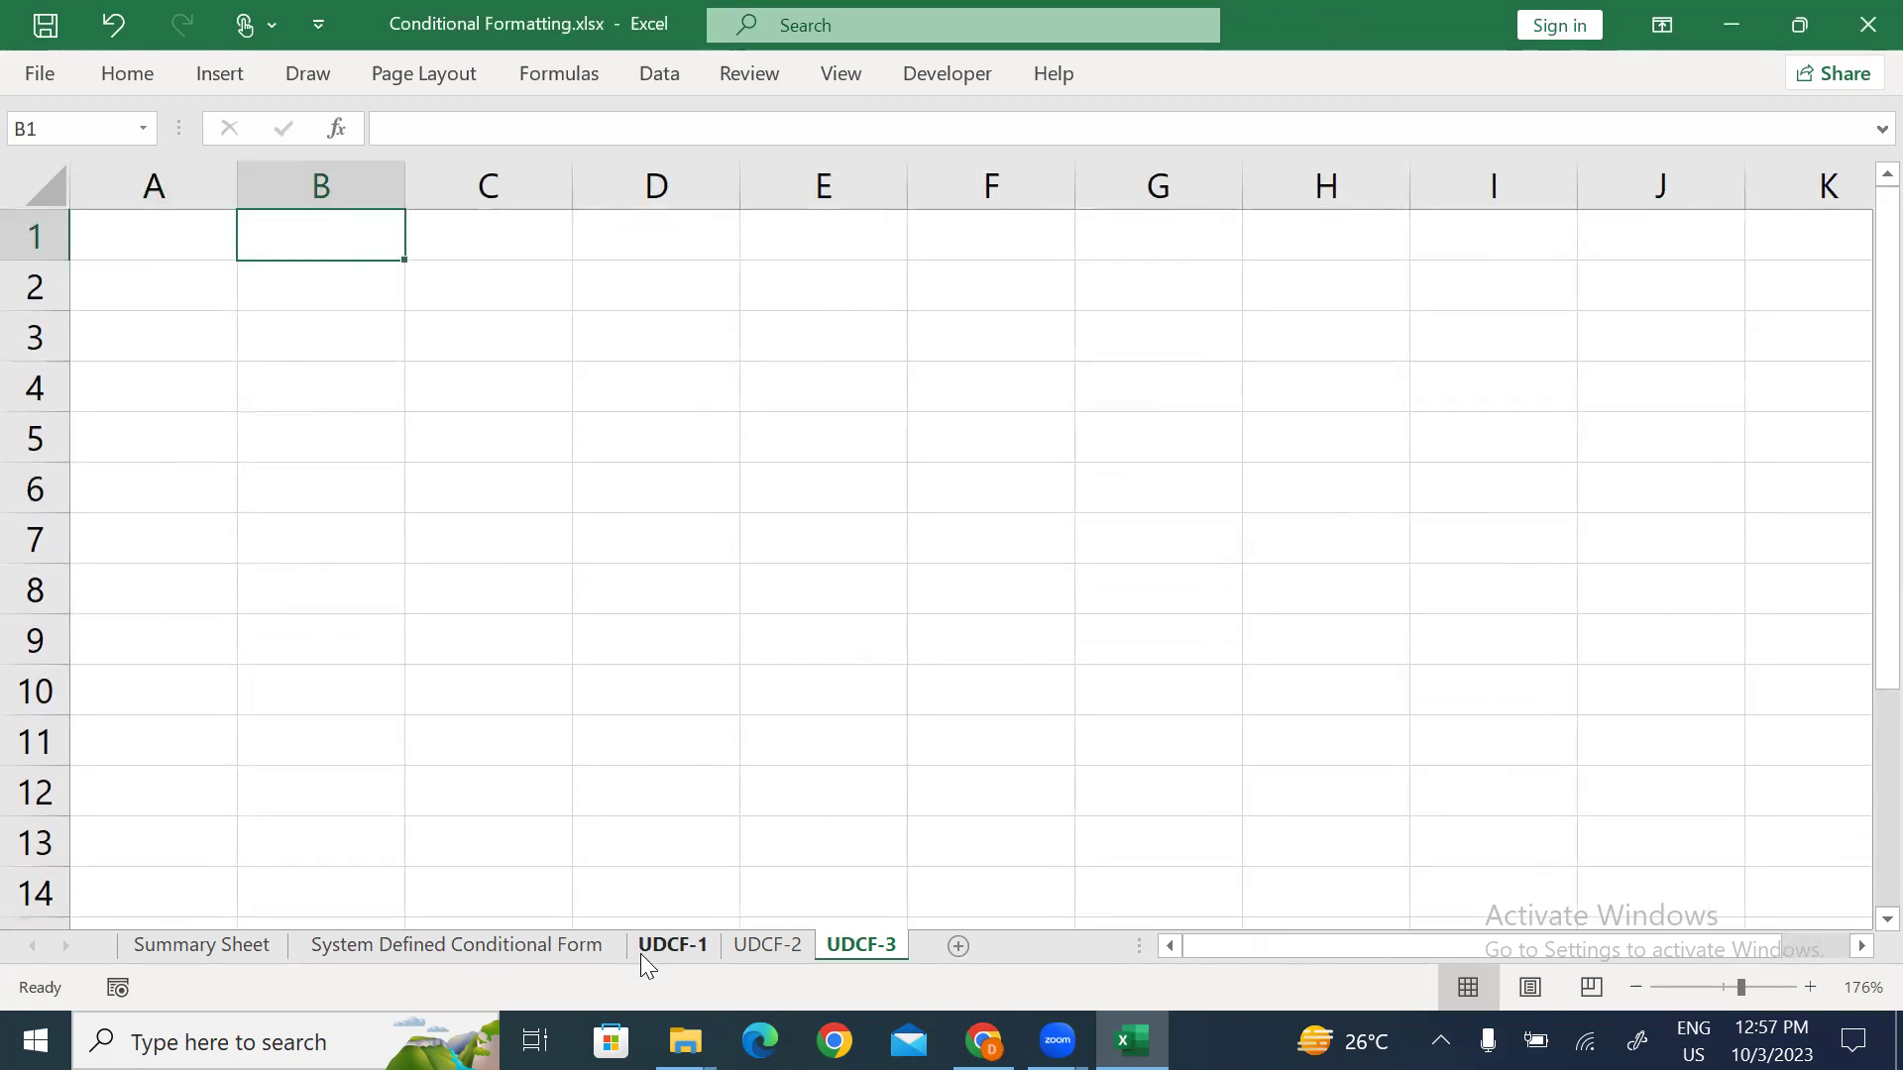
Step: Switch to File Explorer and search the 2022 folder on Local Disk (D:) for "sapiant"
mouse_move(685, 1040)
left_click(778, 902)
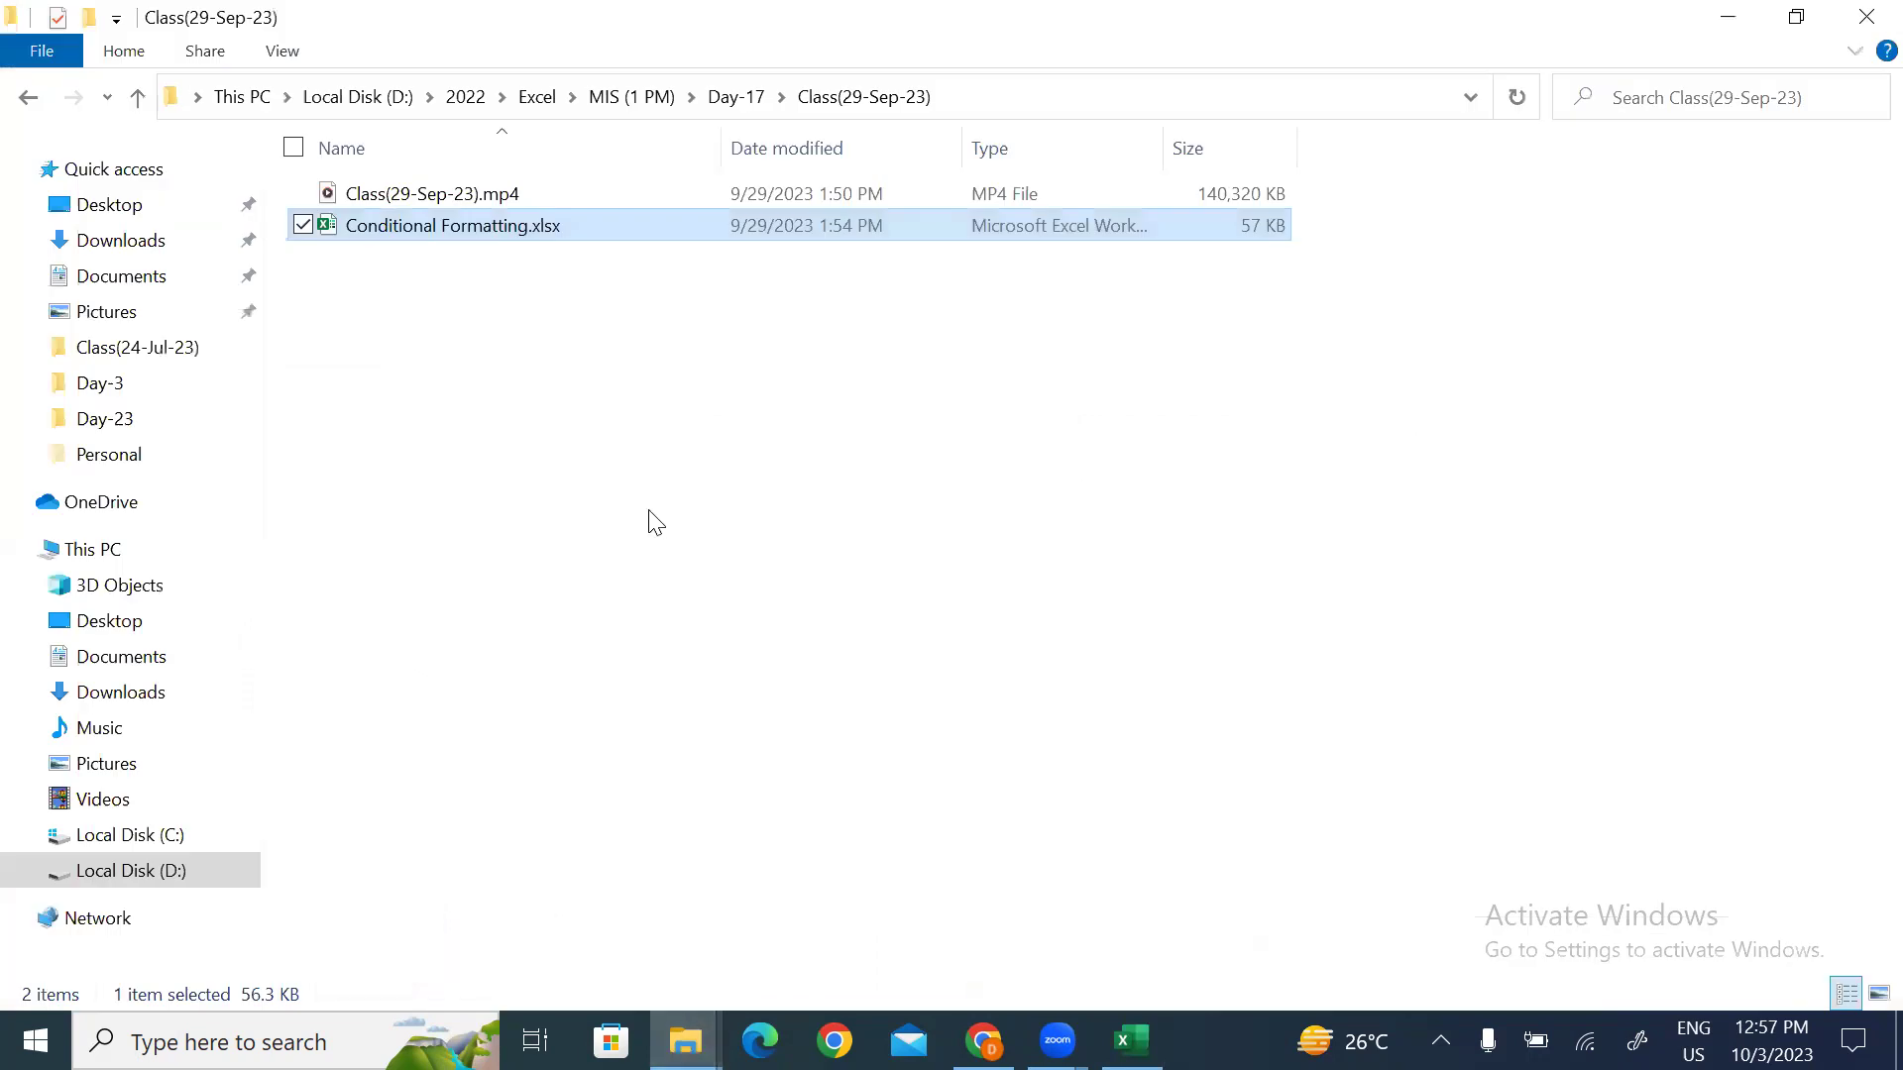
left_click(466, 99)
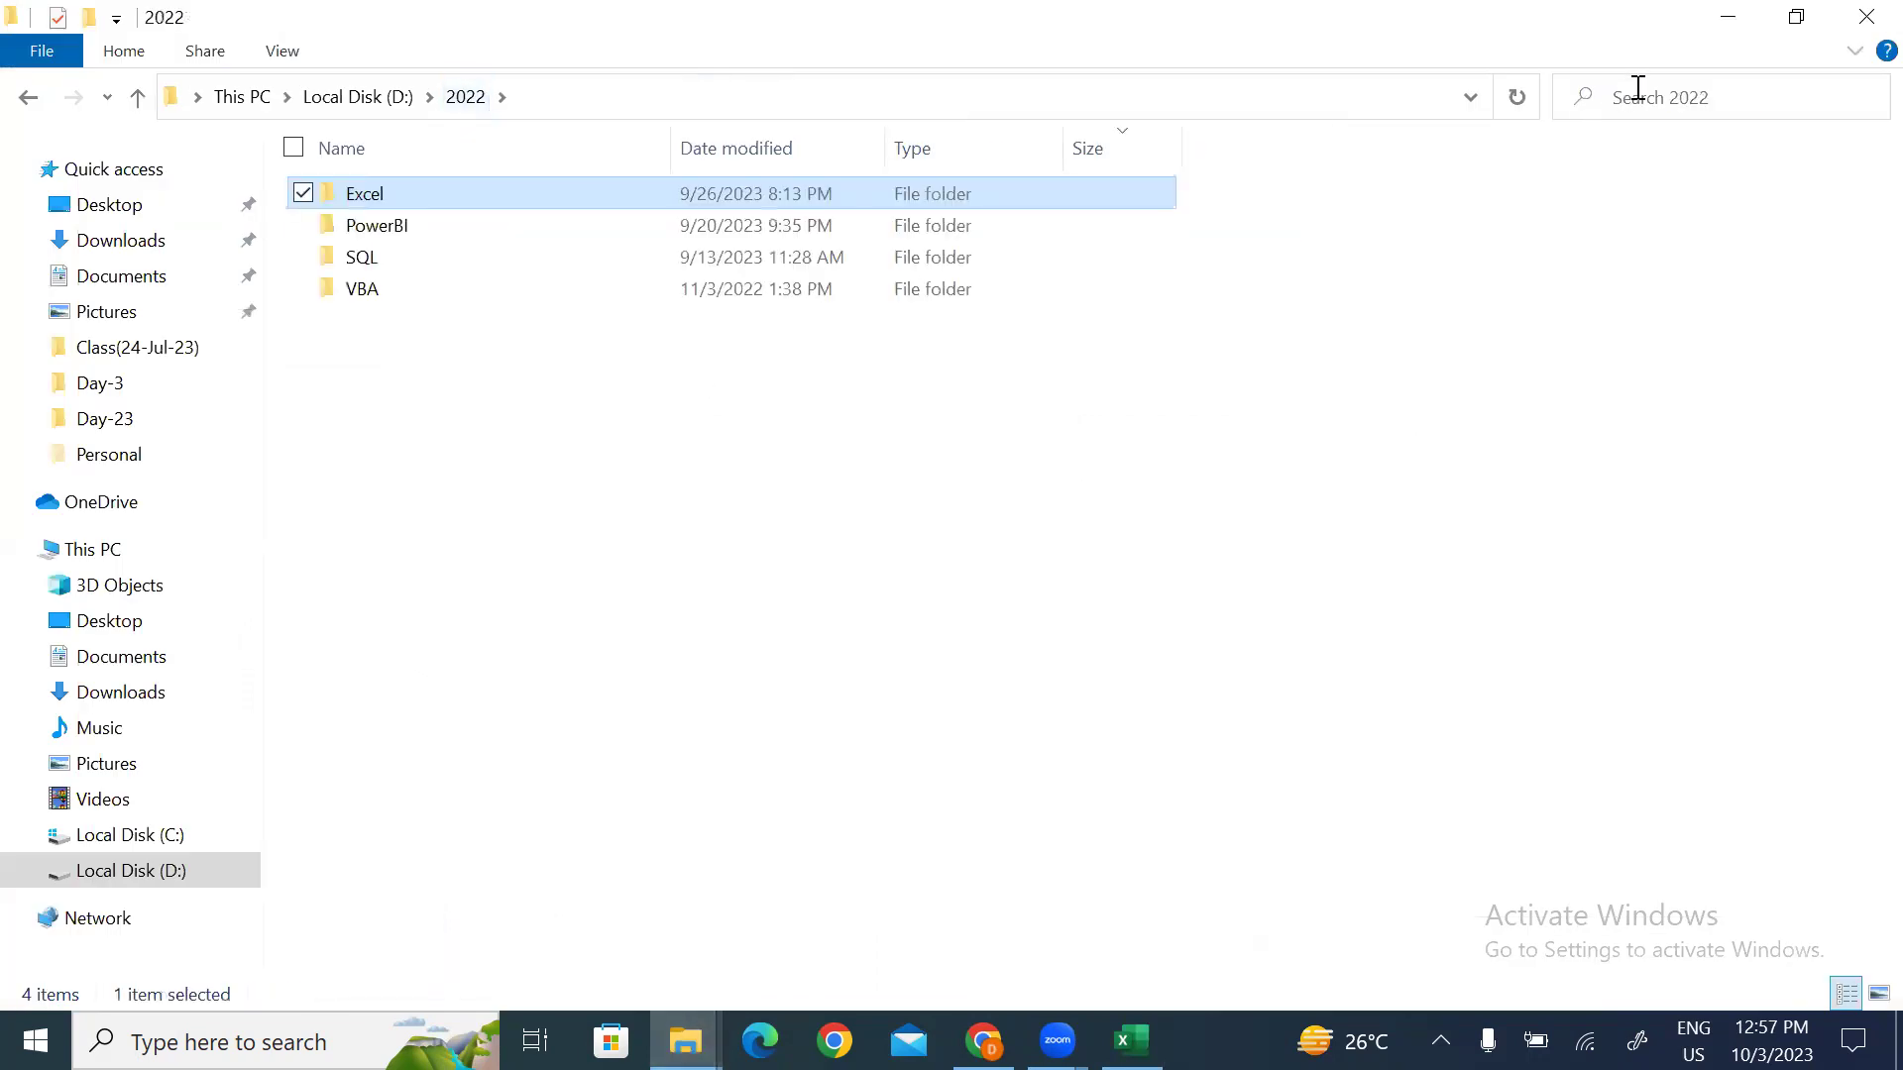
key("s")
left_click(1640, 88)
type("ap")
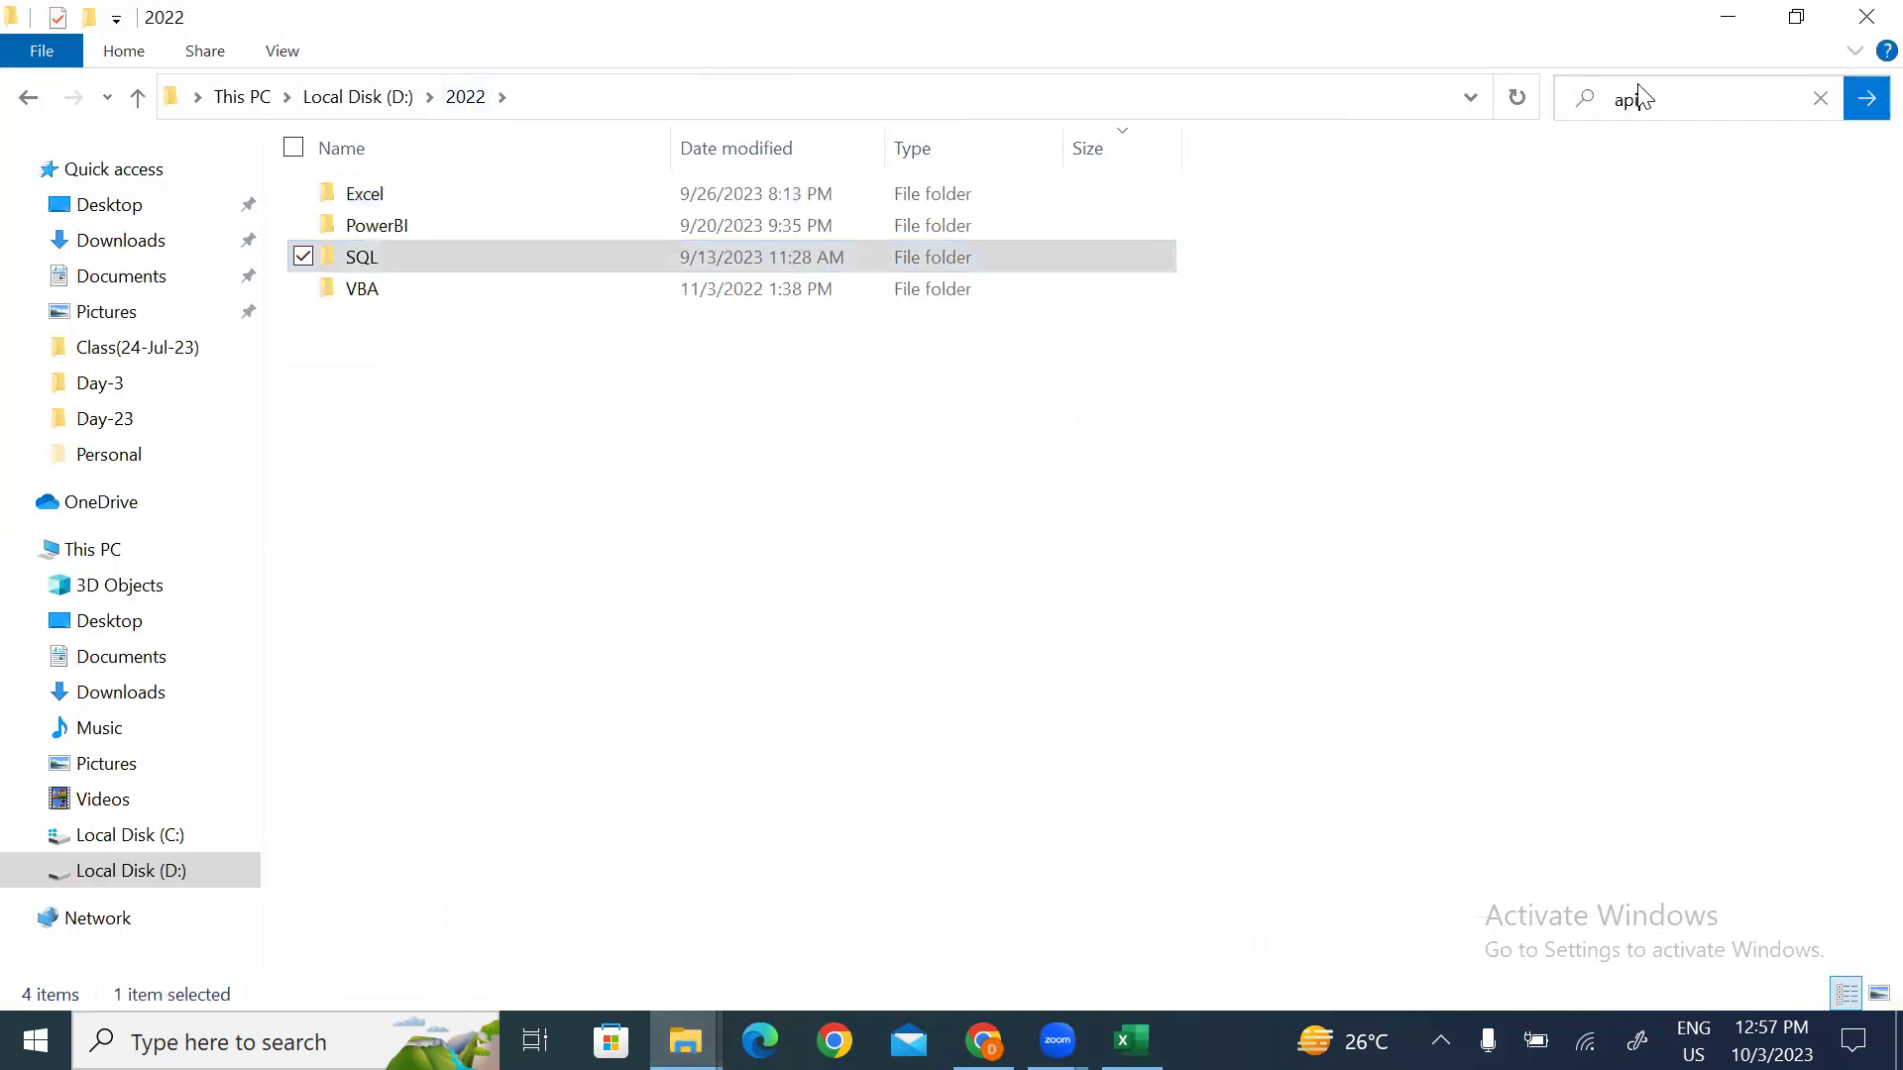
type("i")
key("BackSpace")
key("BackSpace")
key("BackSpace")
type("sapi")
key("Down")
key("Return")
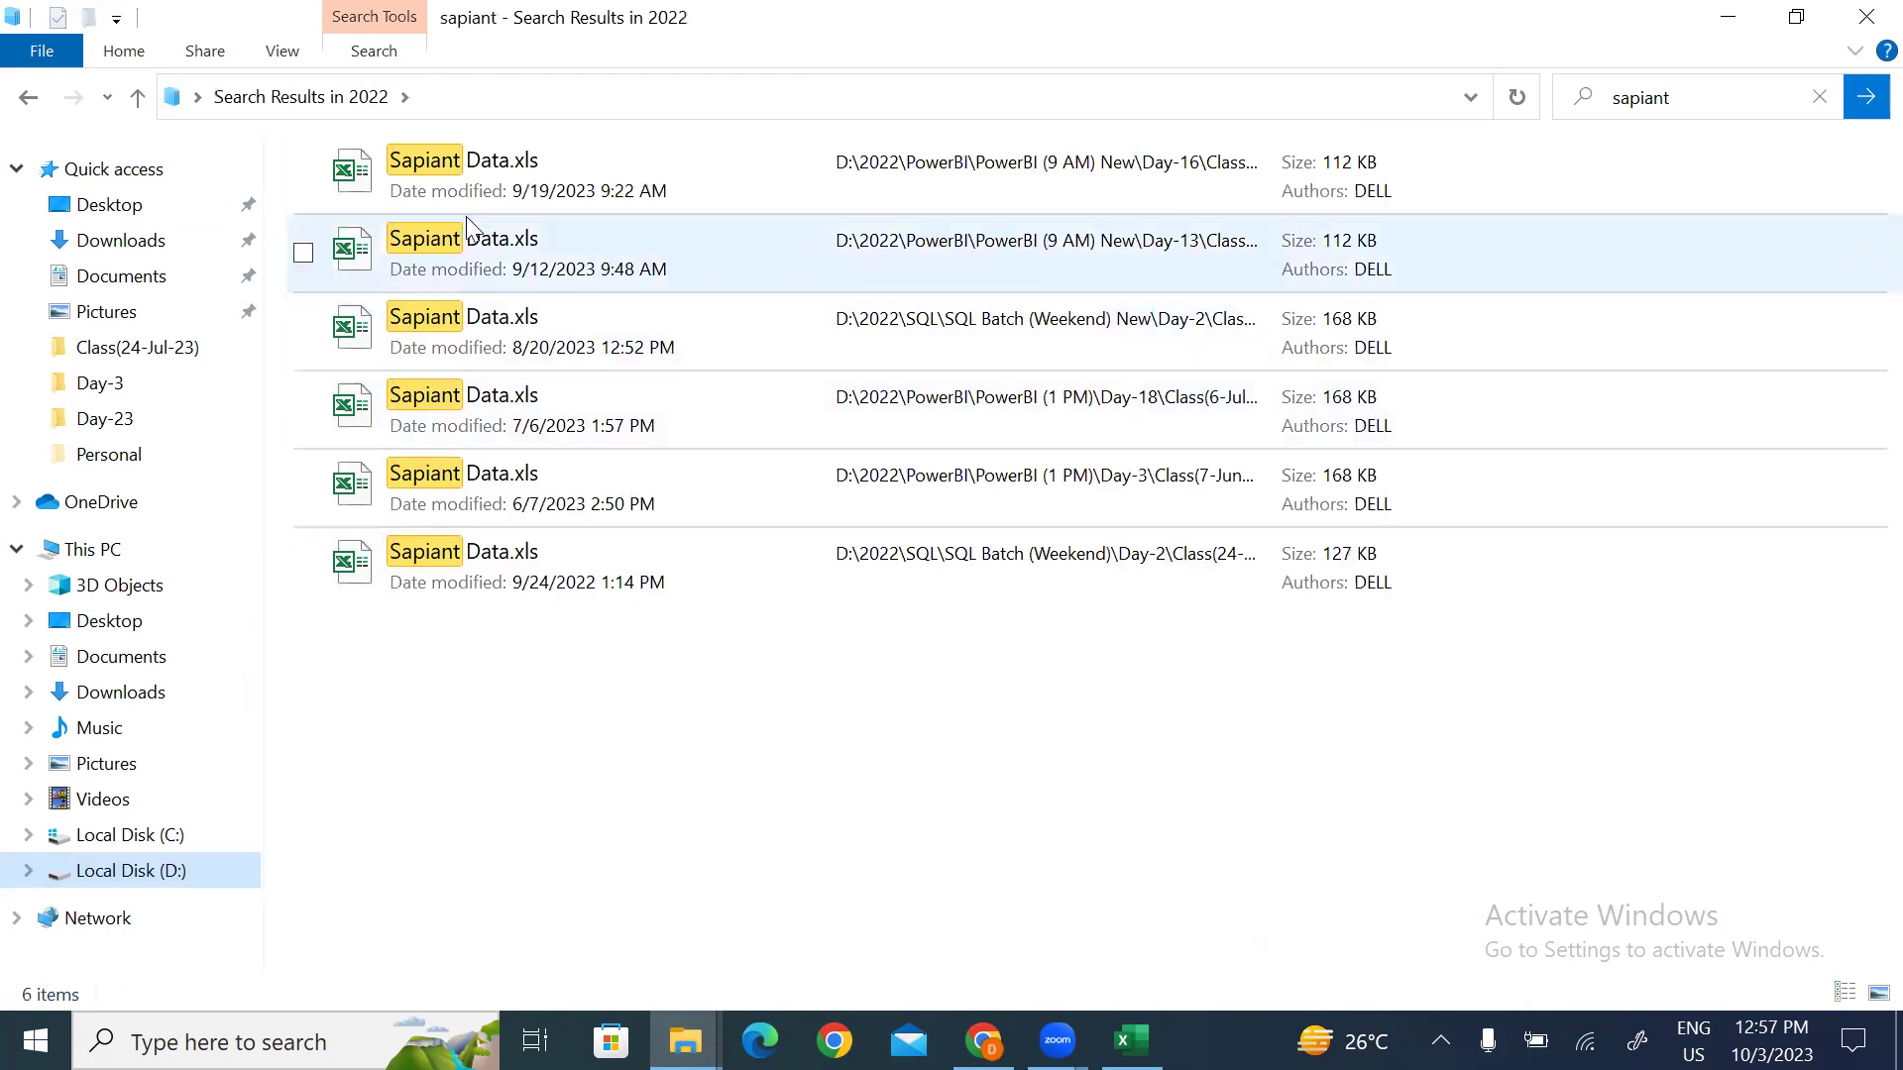
Step: Open the most recently modified Sapiant Data.xls and copy the entire data table with its headers from Sheet1
double_click(482, 171)
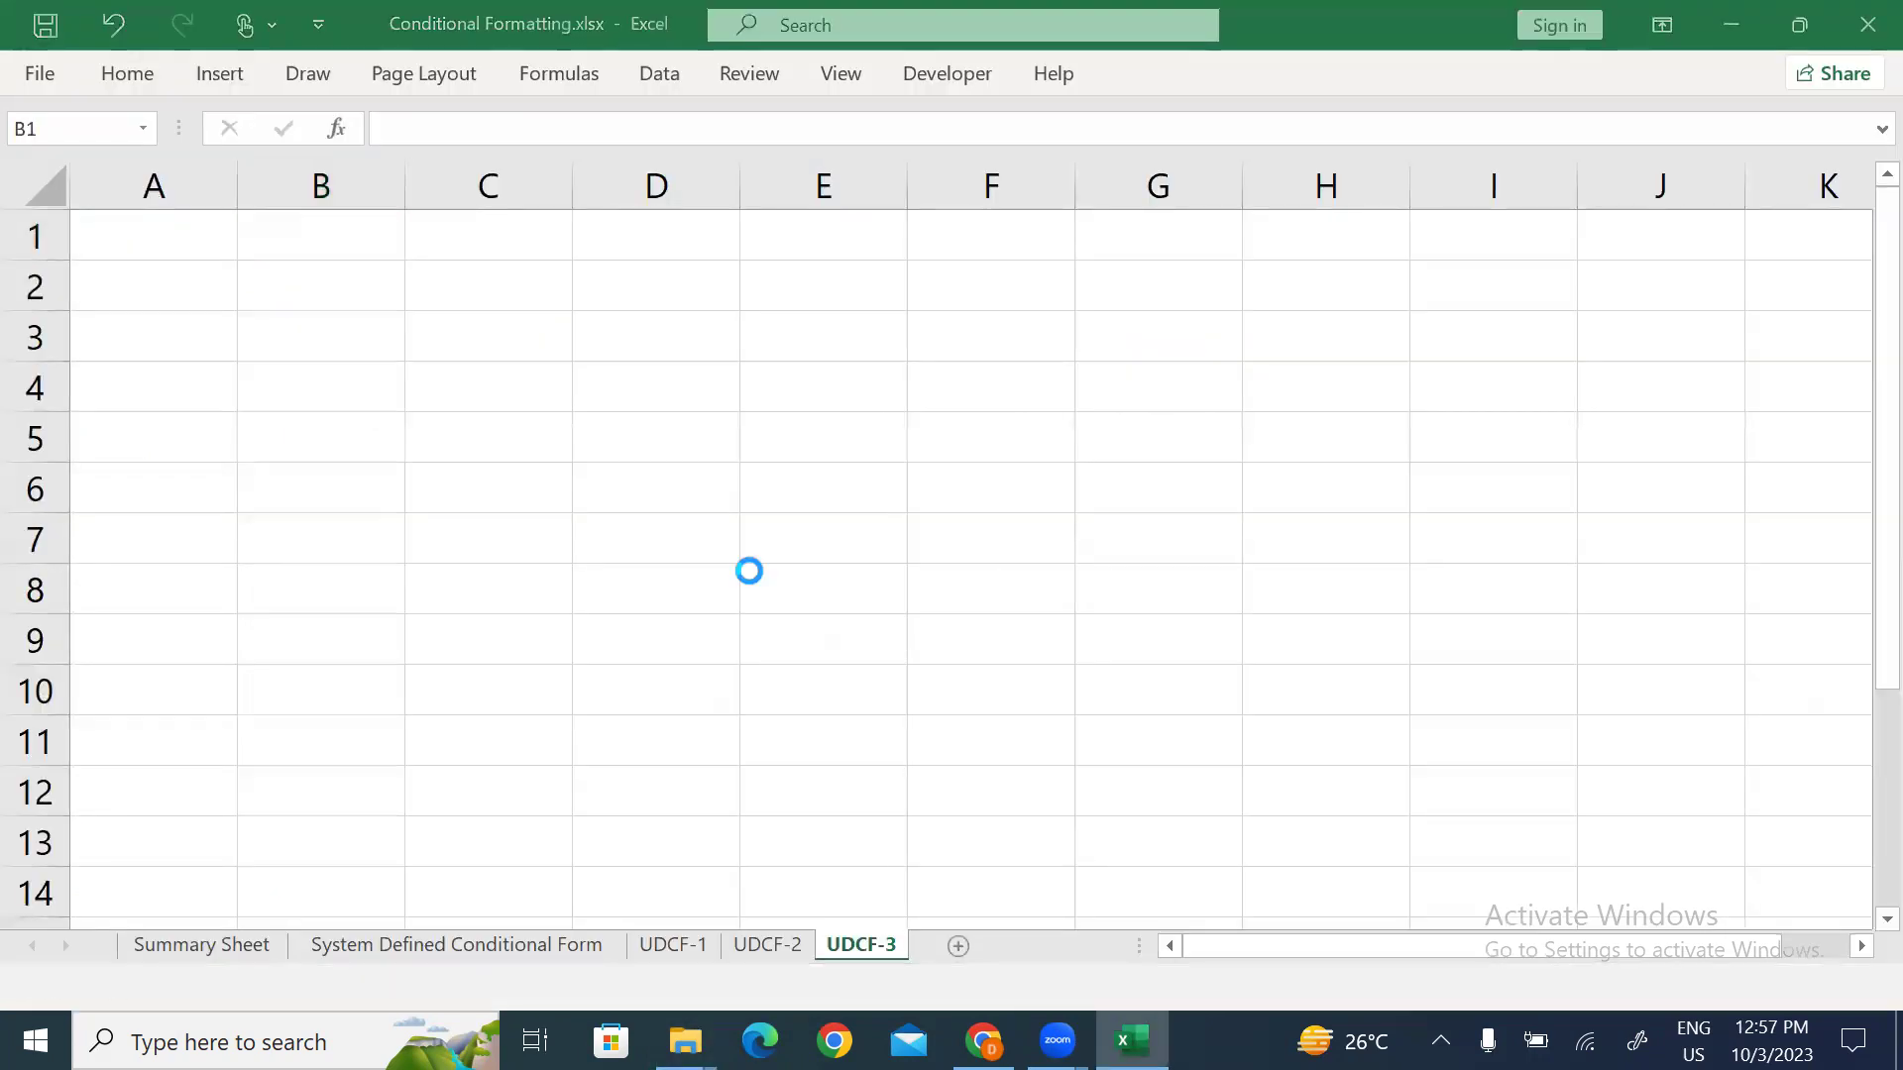
left_click(181, 944)
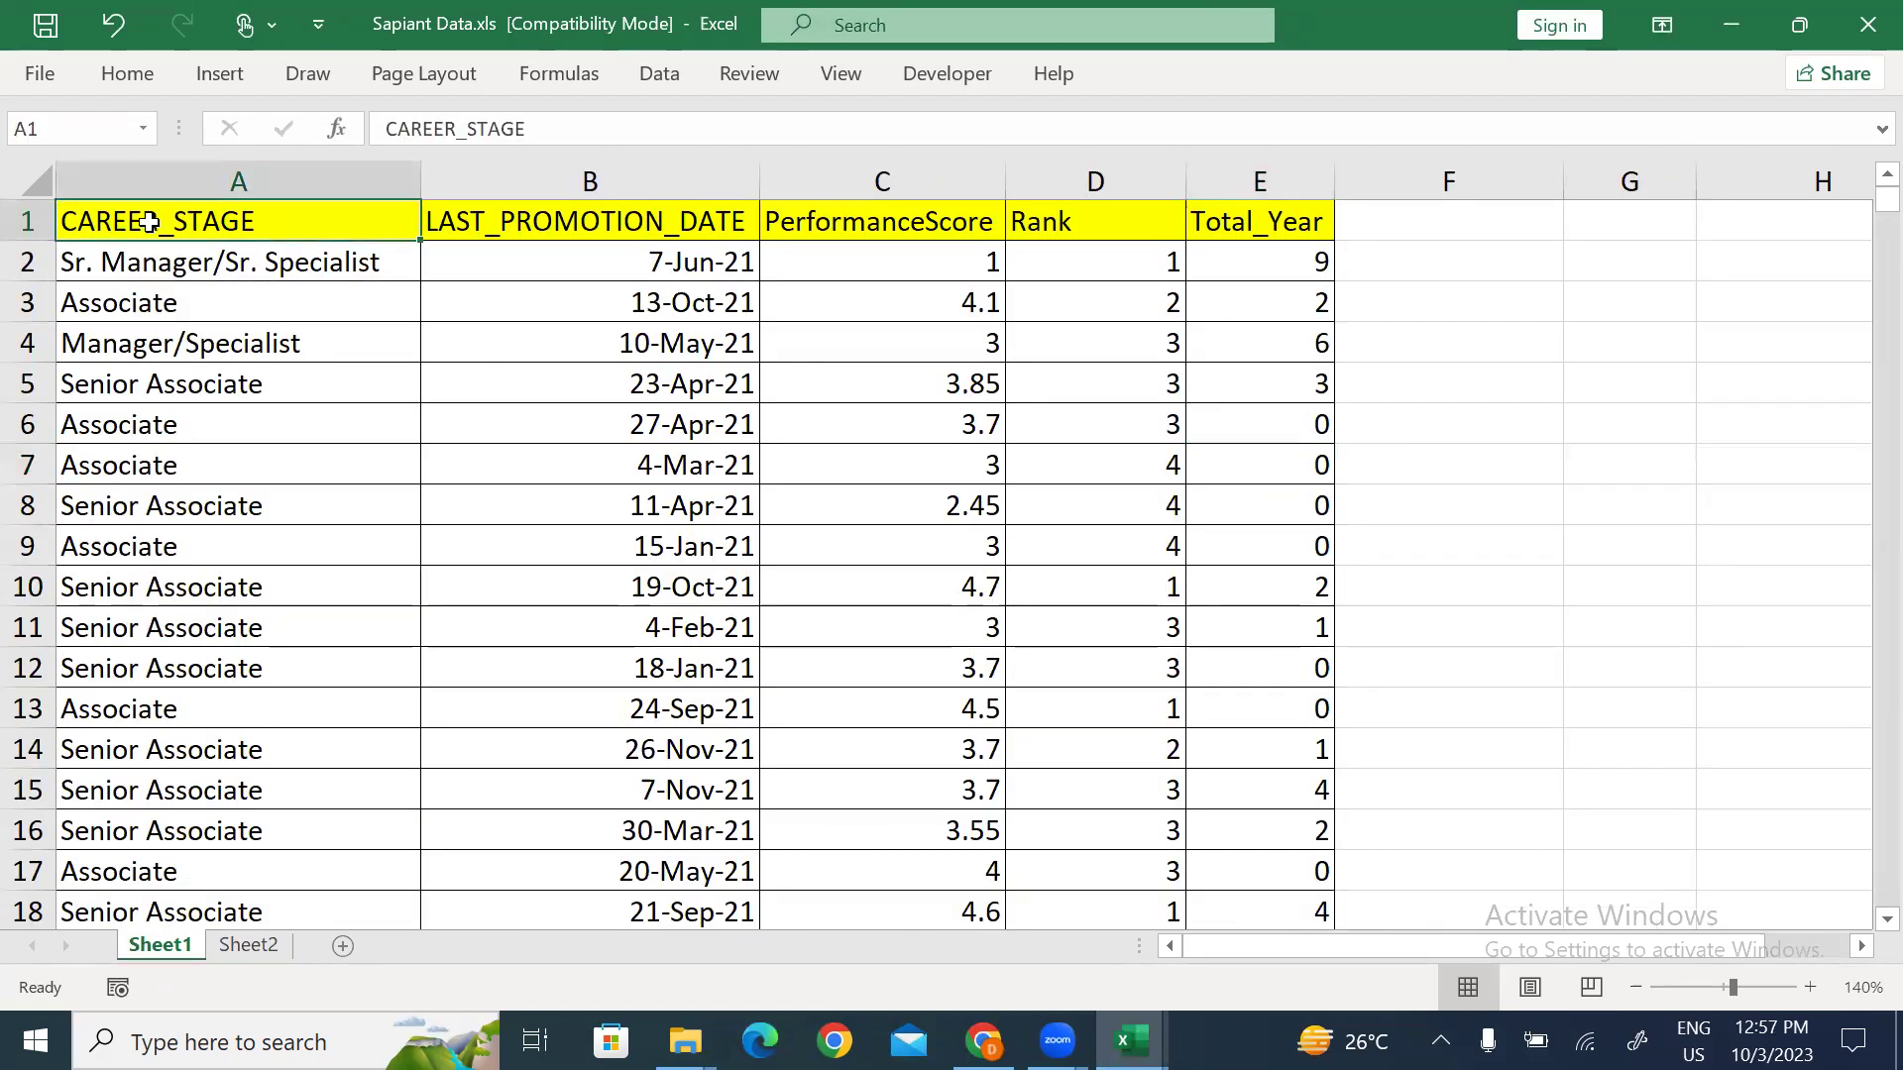
key("ctrl+shift+Right")
key("ctrl+shift+Down")
key("ctrl+c")
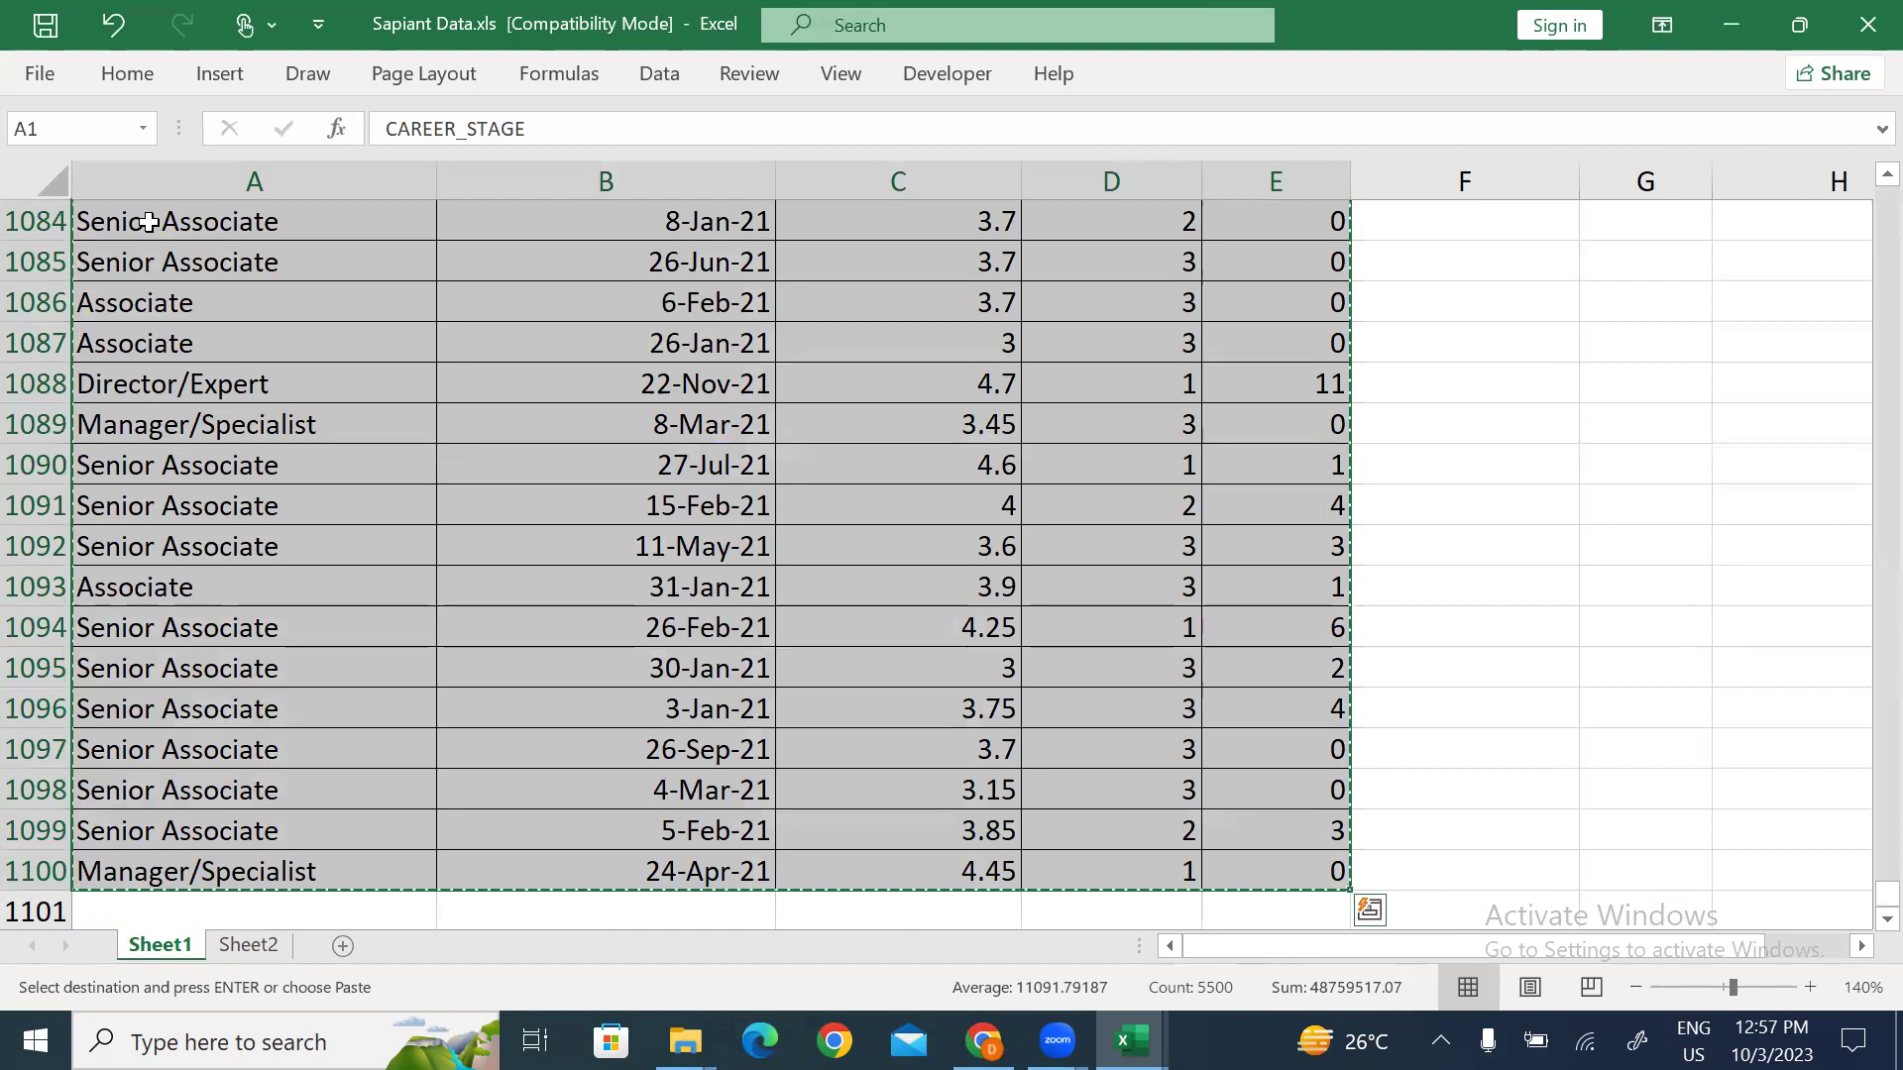
Step: Paste the copied table at cell A1 of UDCF-3 in Conditional Formatting.xlsx and autofit the column widths
key("alt+Tab")
key("ctrl+v")
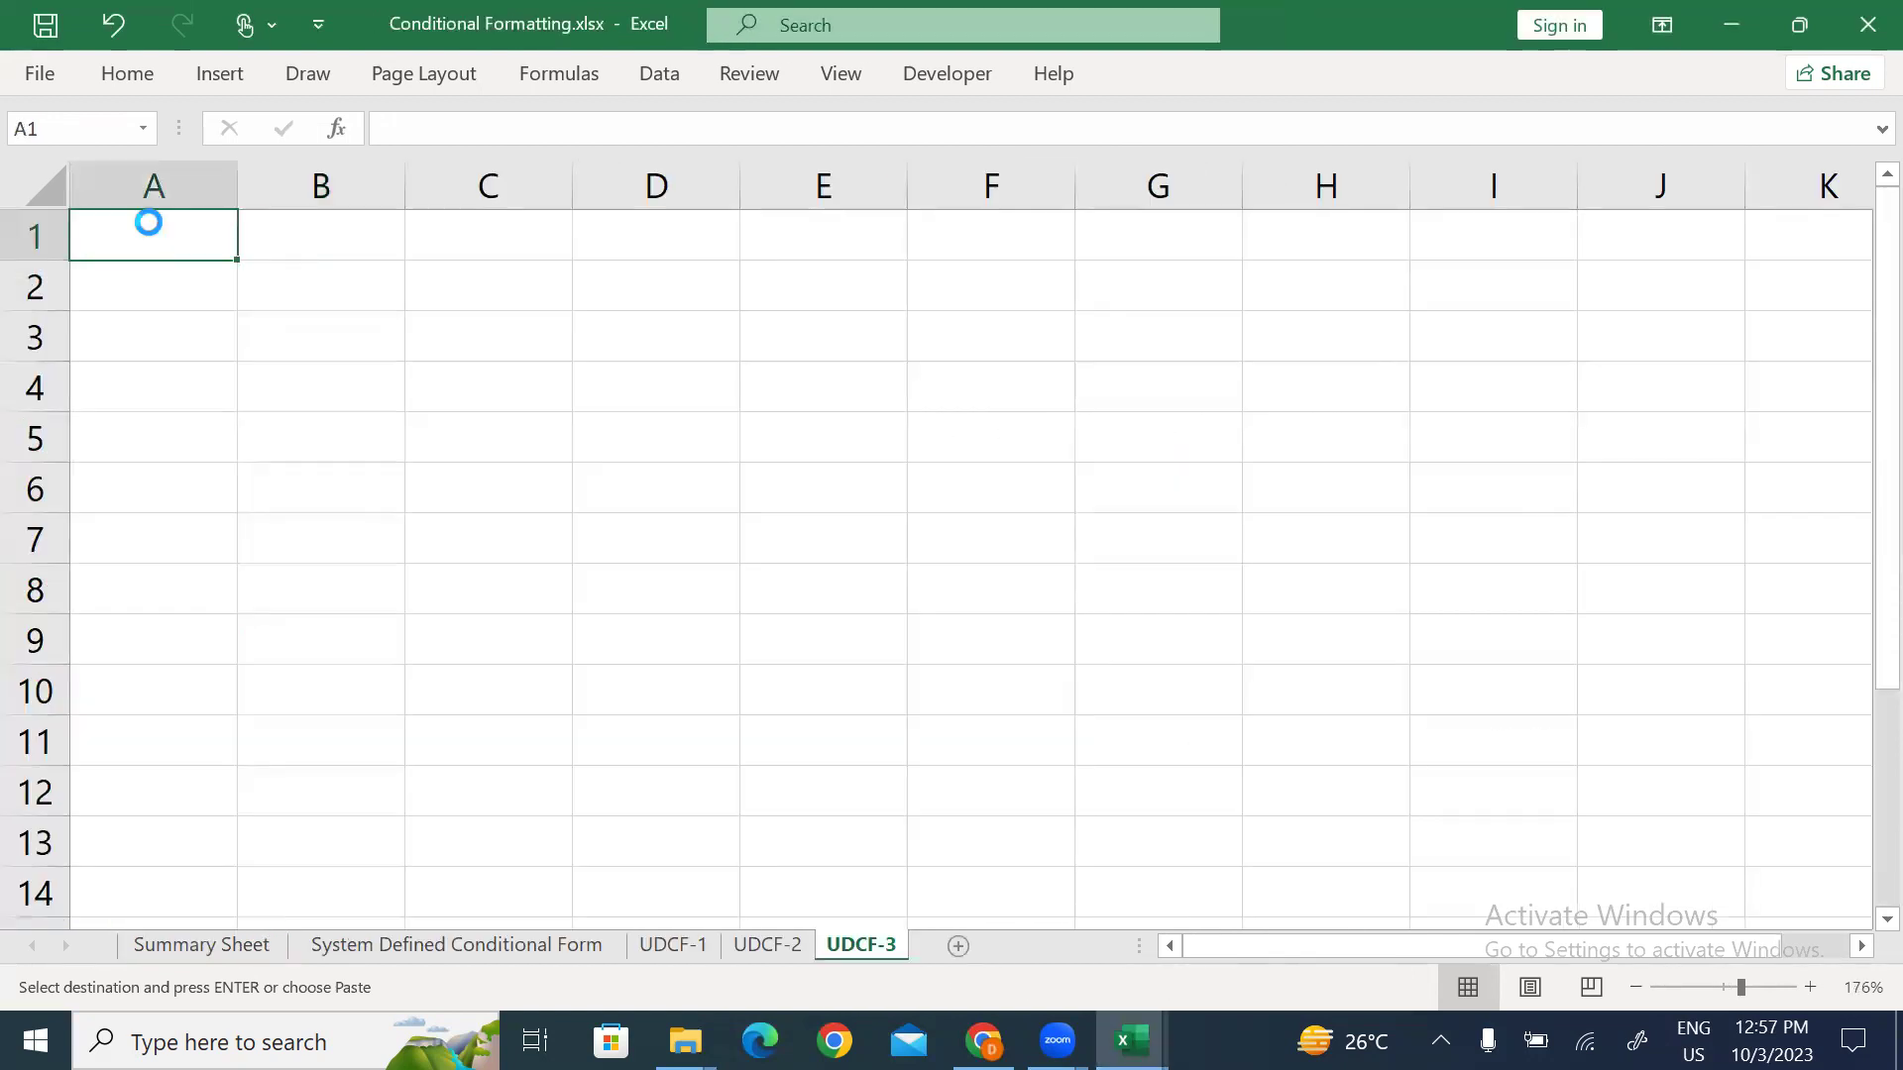
key("alt+h")
key("o")
key("i")
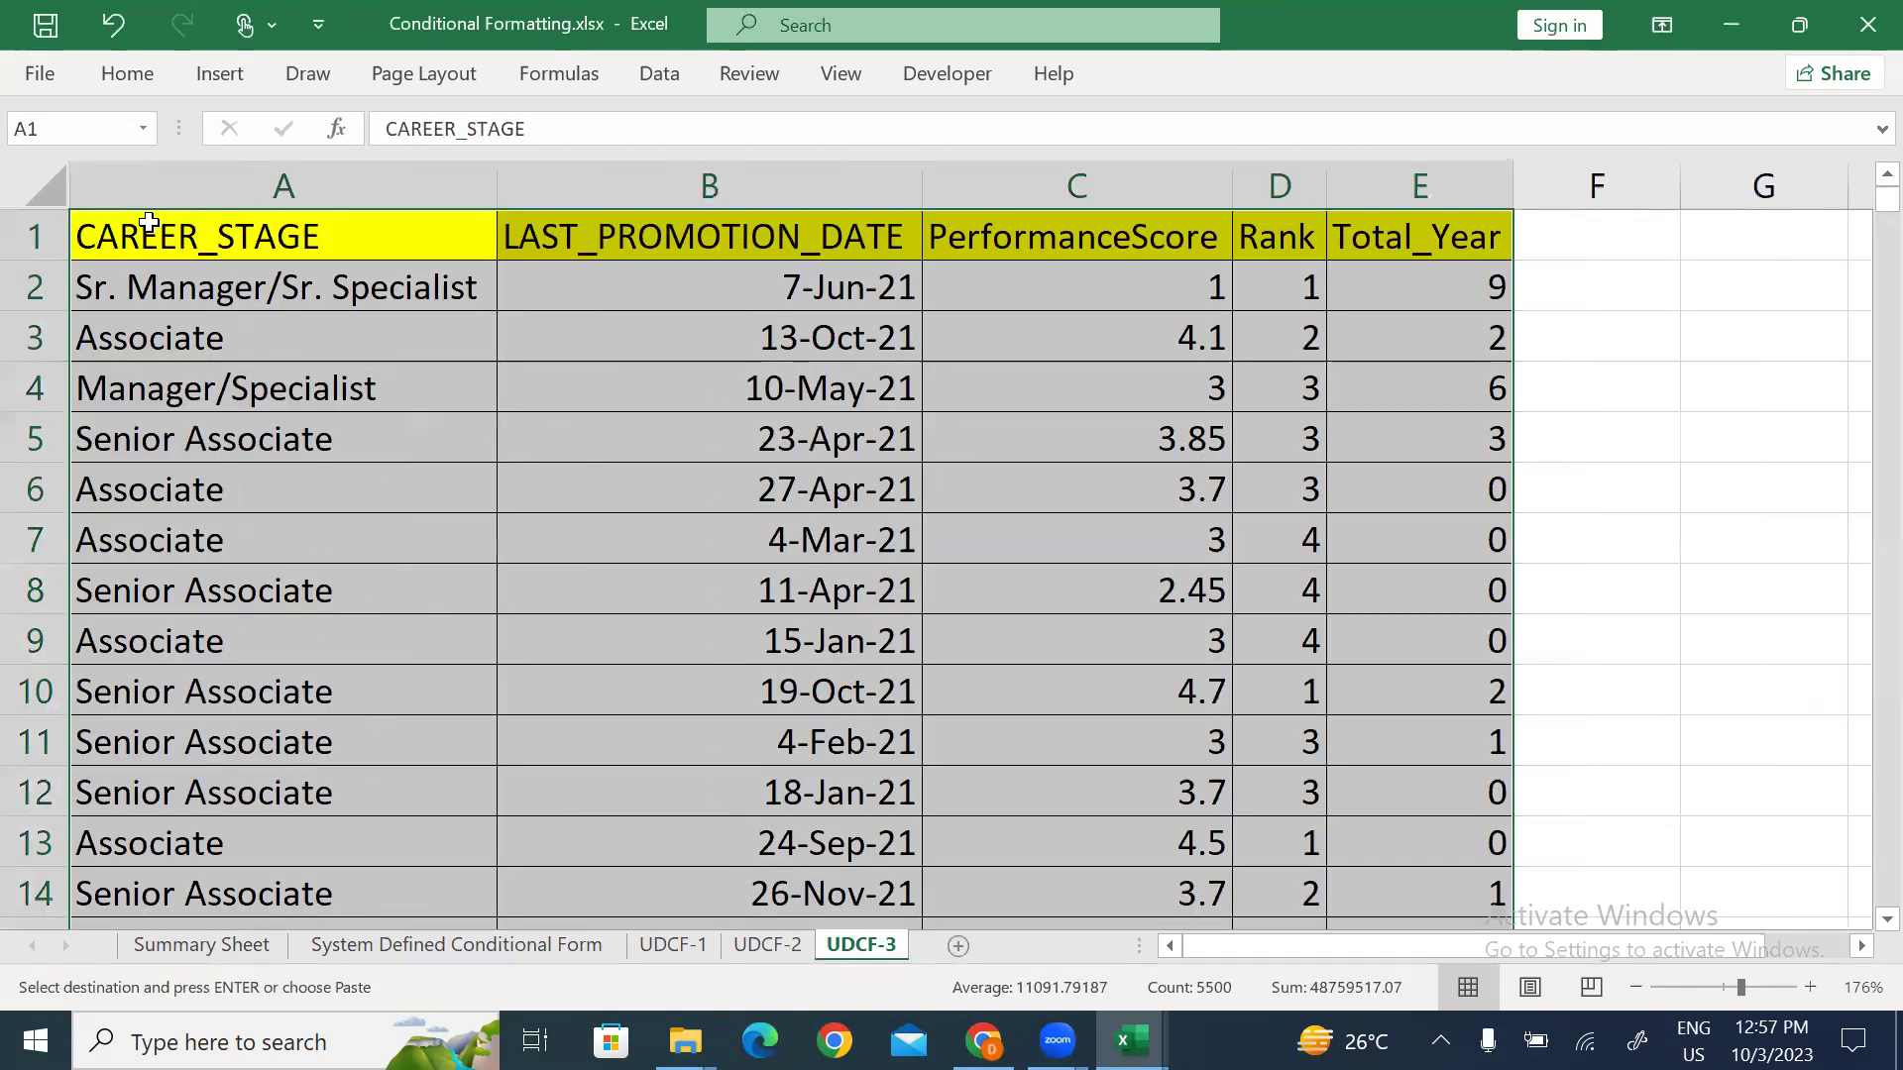
Step: Examine the values in each pasted column, from CAREER_STAGE through Total_Year
key("Down")
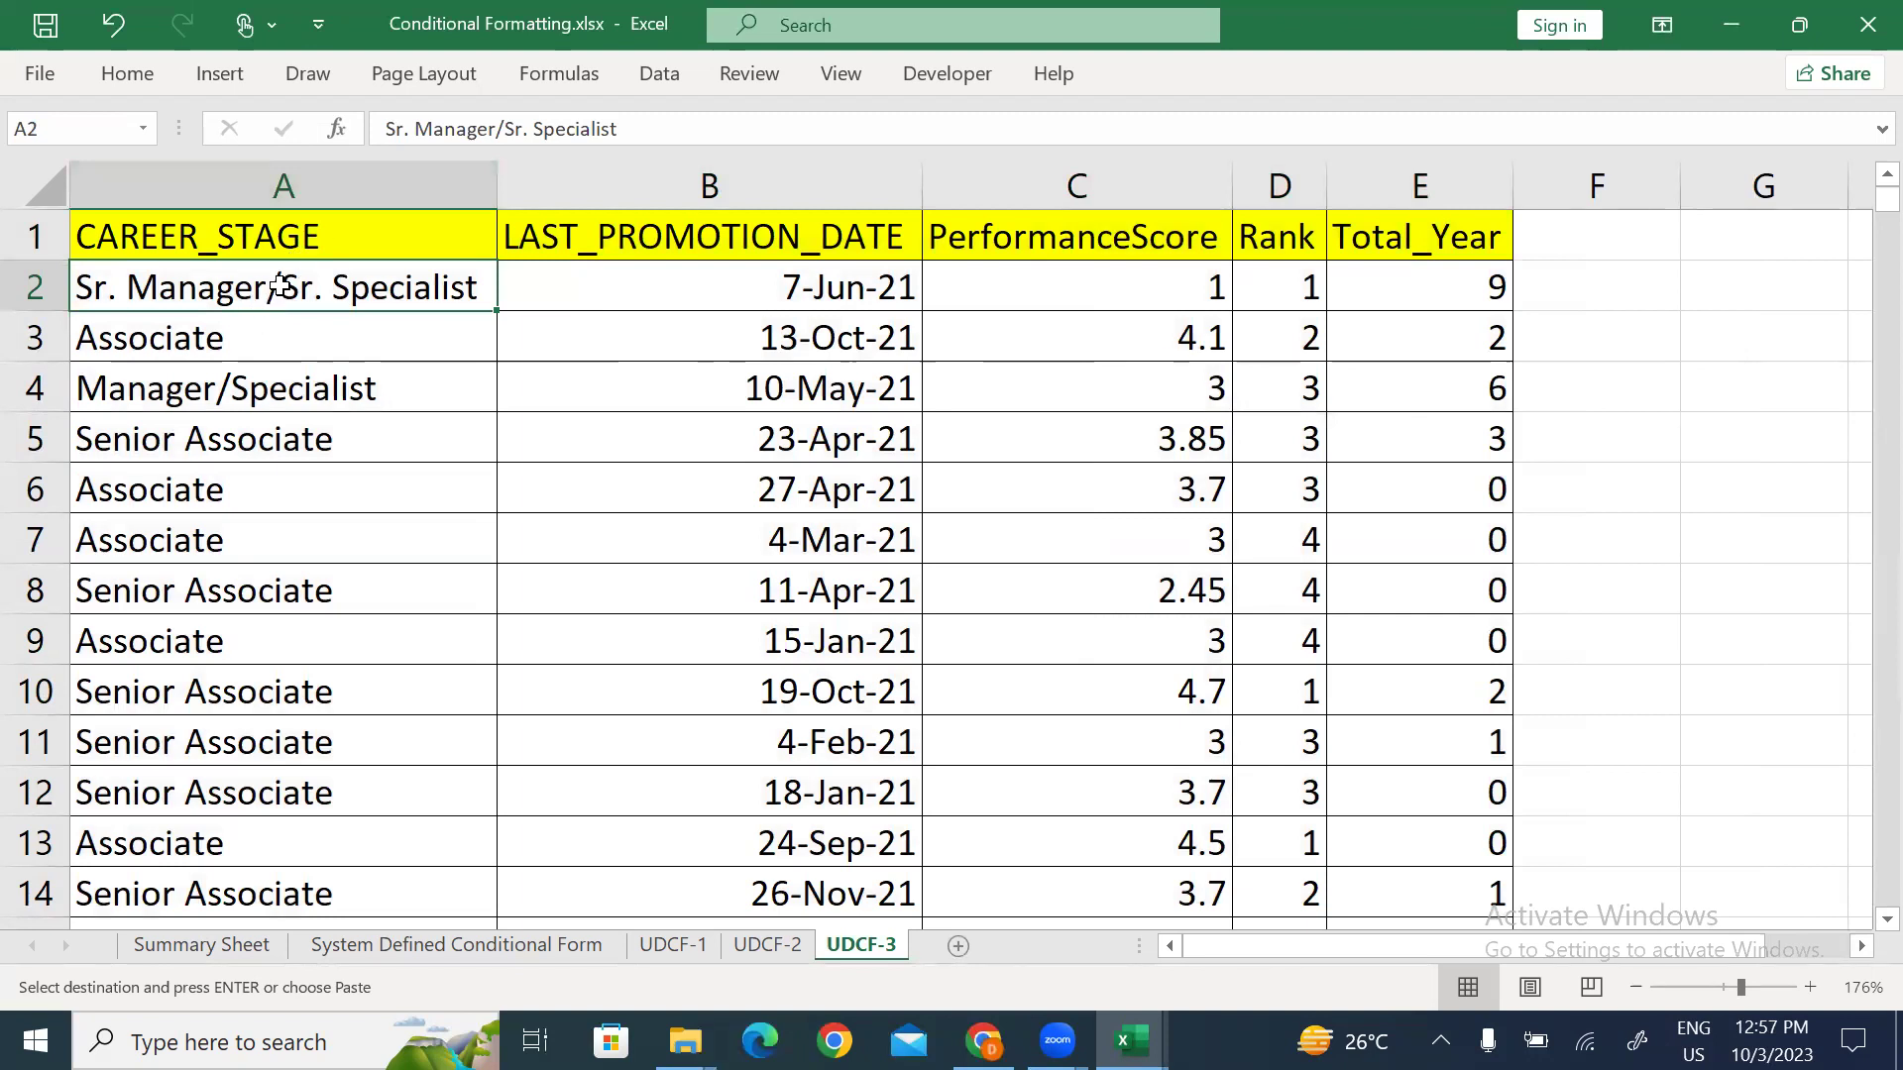
left_click_drag(341, 249, 298, 639)
left_click_drag(671, 284, 726, 747)
left_click_drag(1083, 298, 1101, 792)
left_click_drag(1284, 290, 1289, 690)
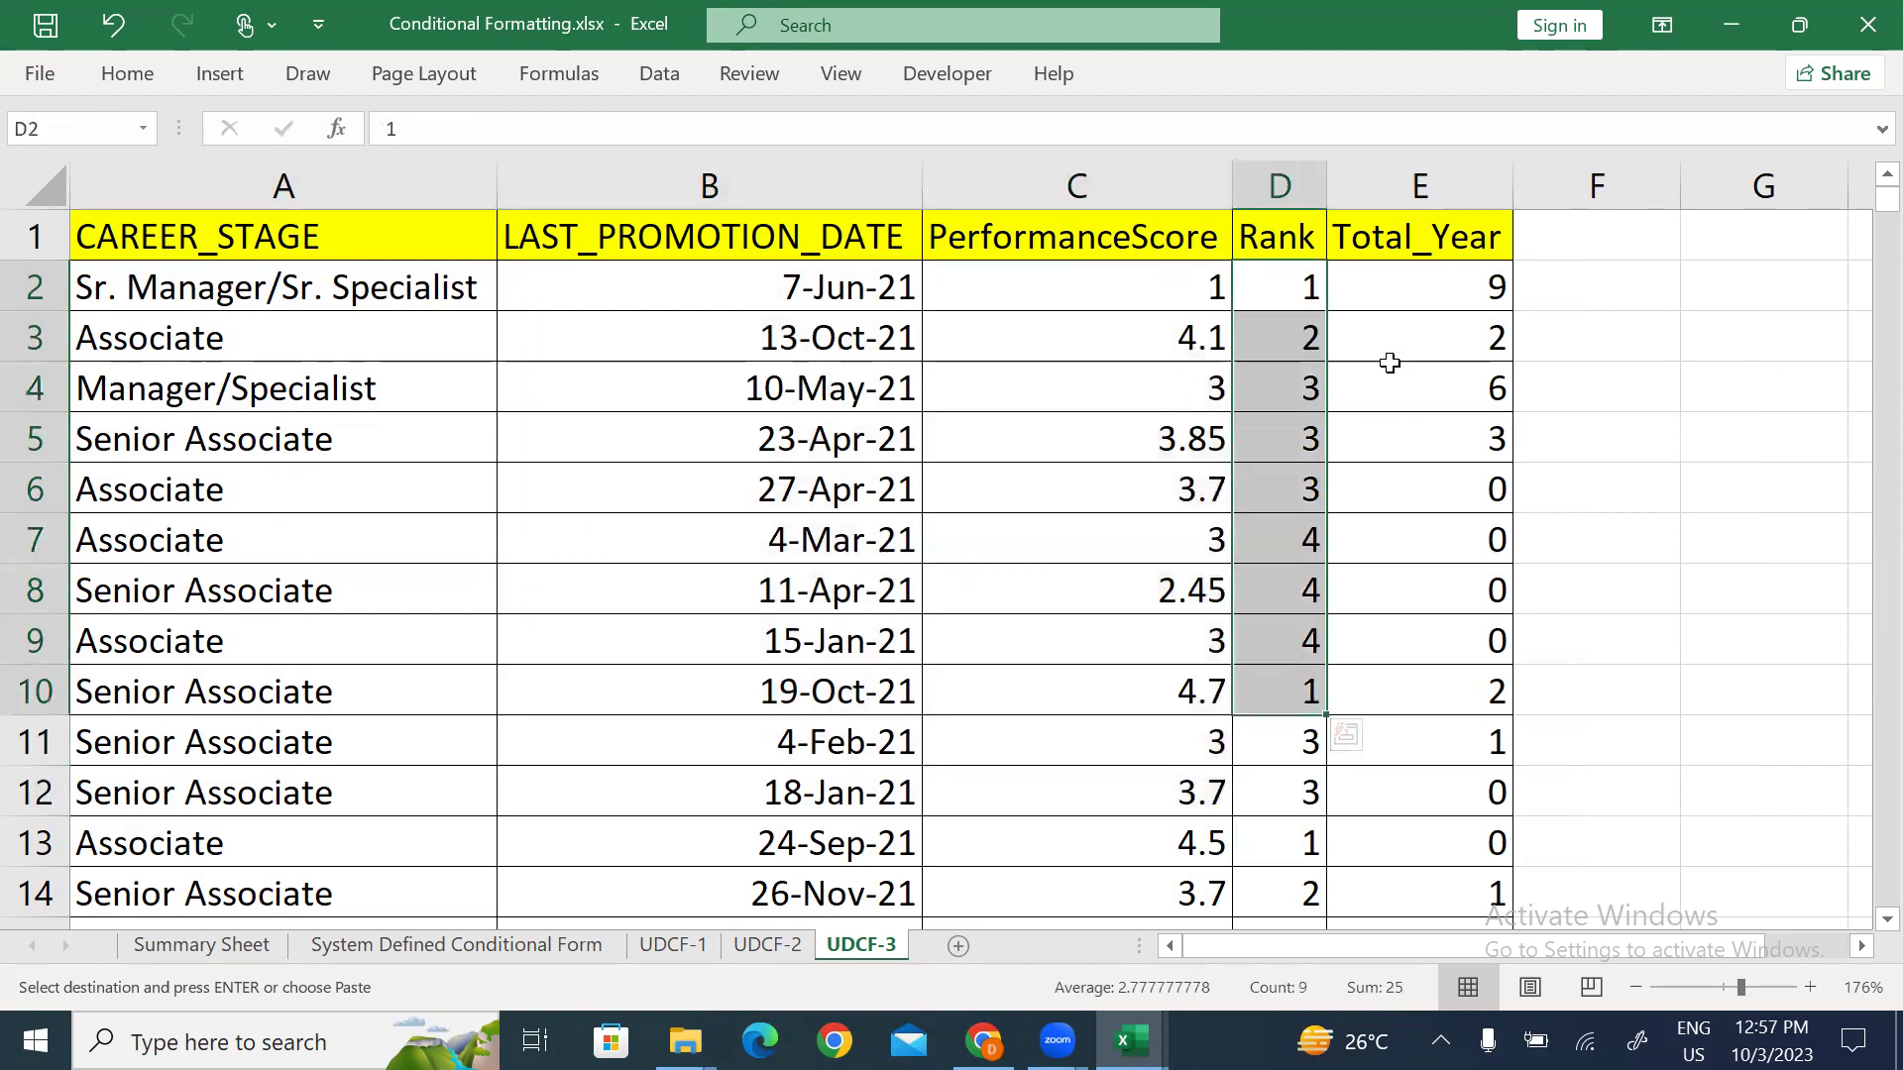
left_click_drag(1401, 285, 1400, 642)
left_click(1428, 571)
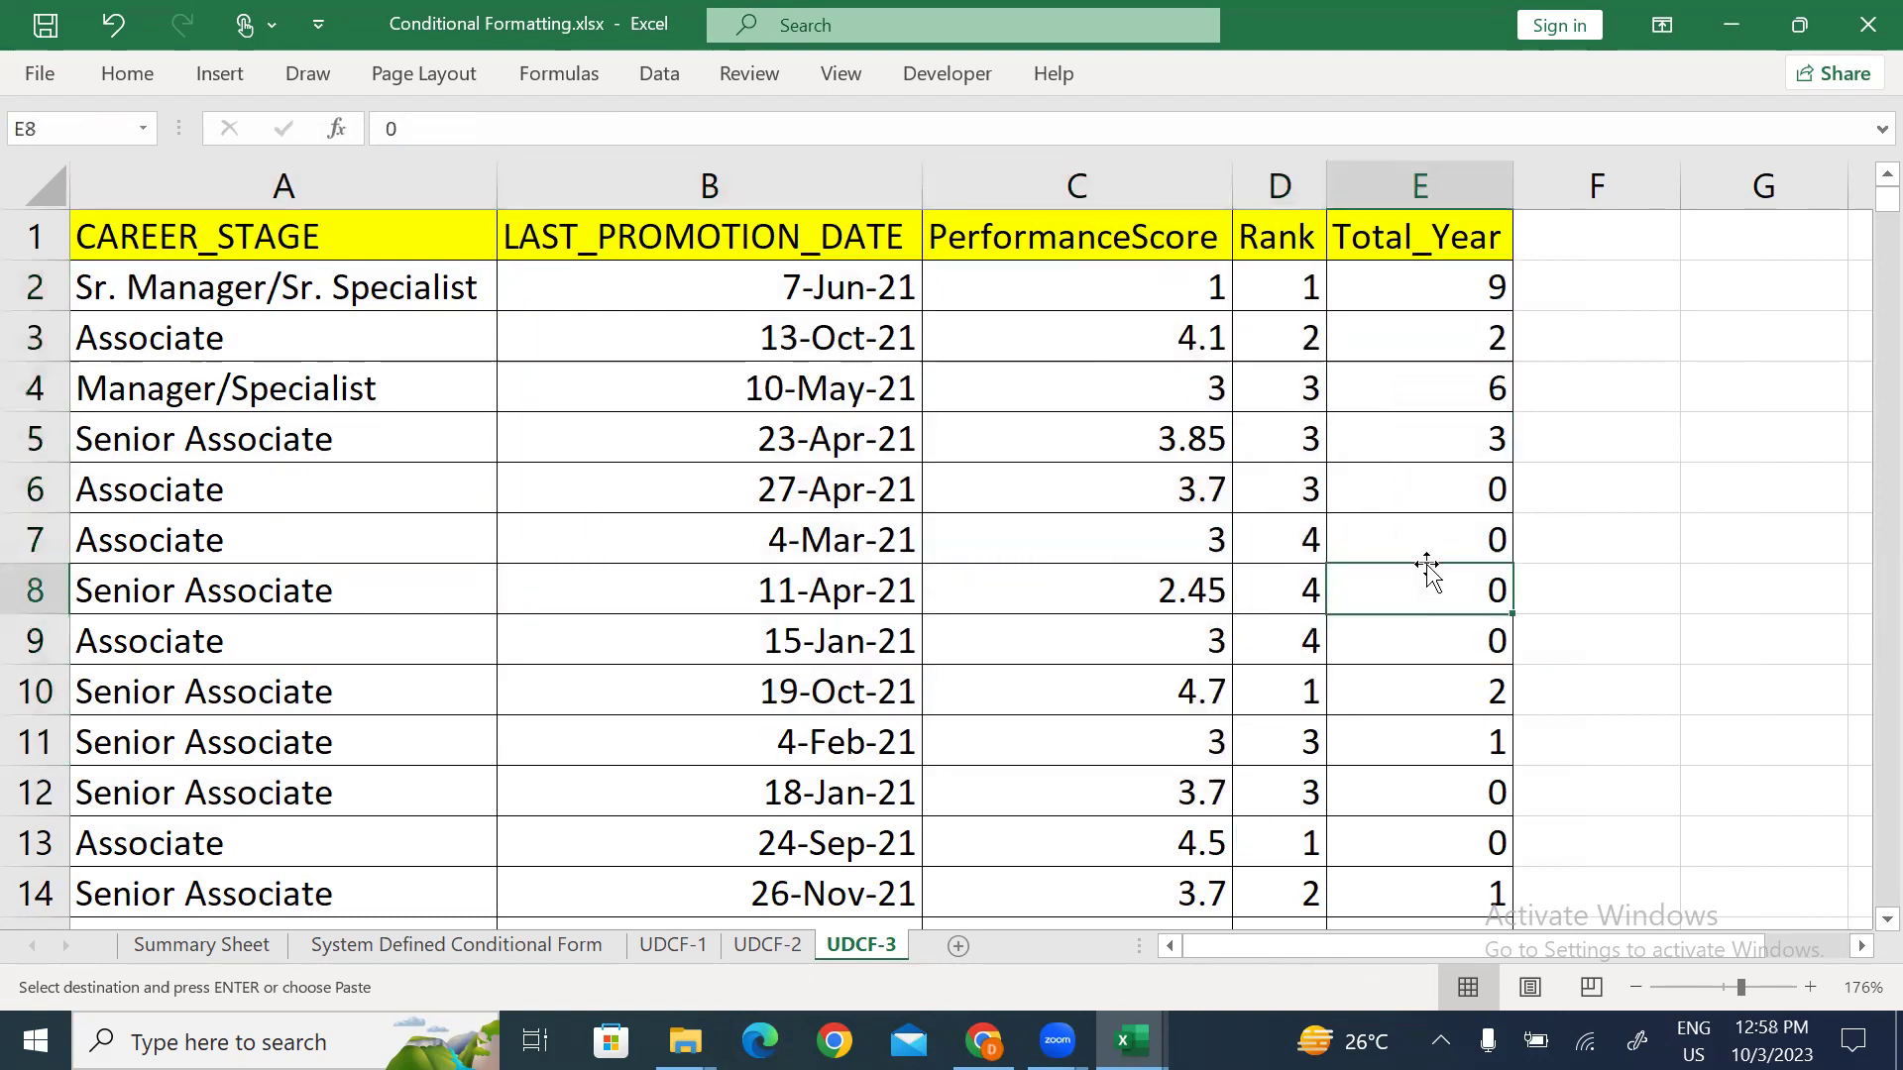
scroll(1428, 572, "down", 3)
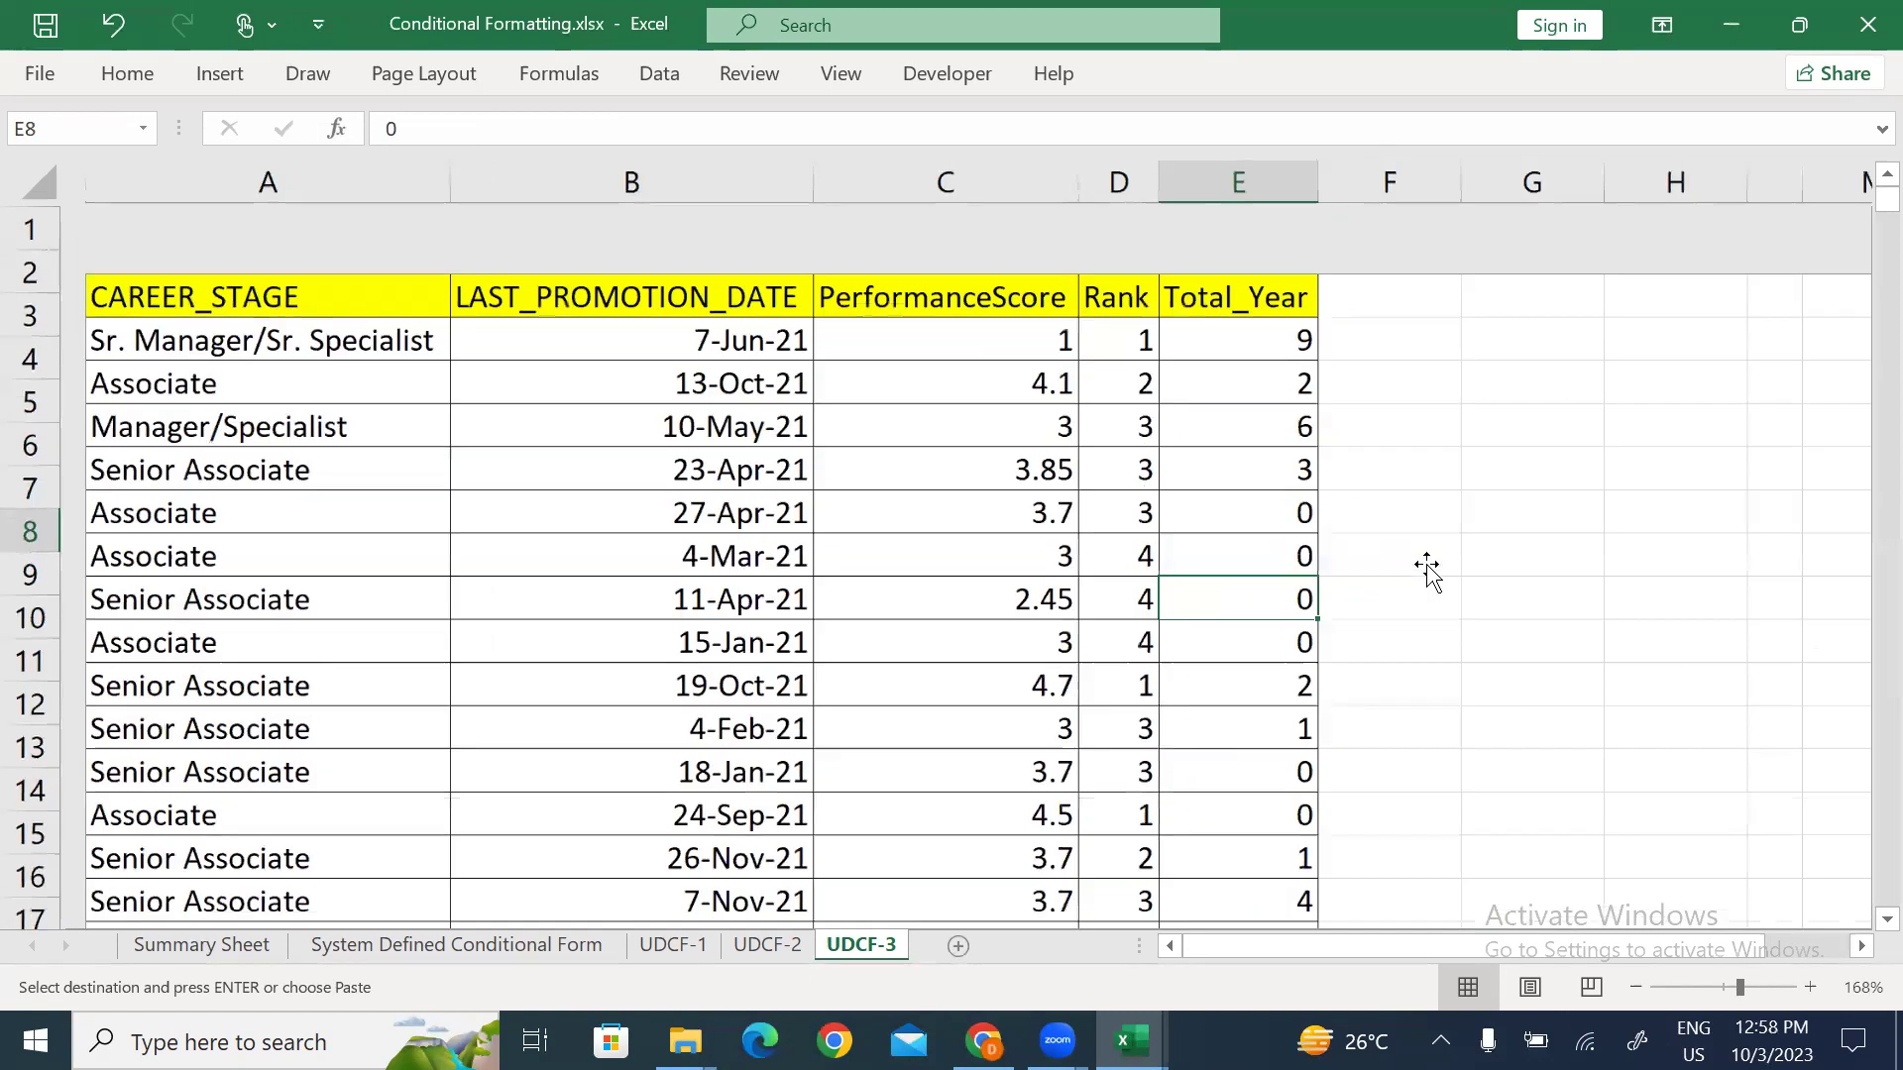
key("Up")
key("Right")
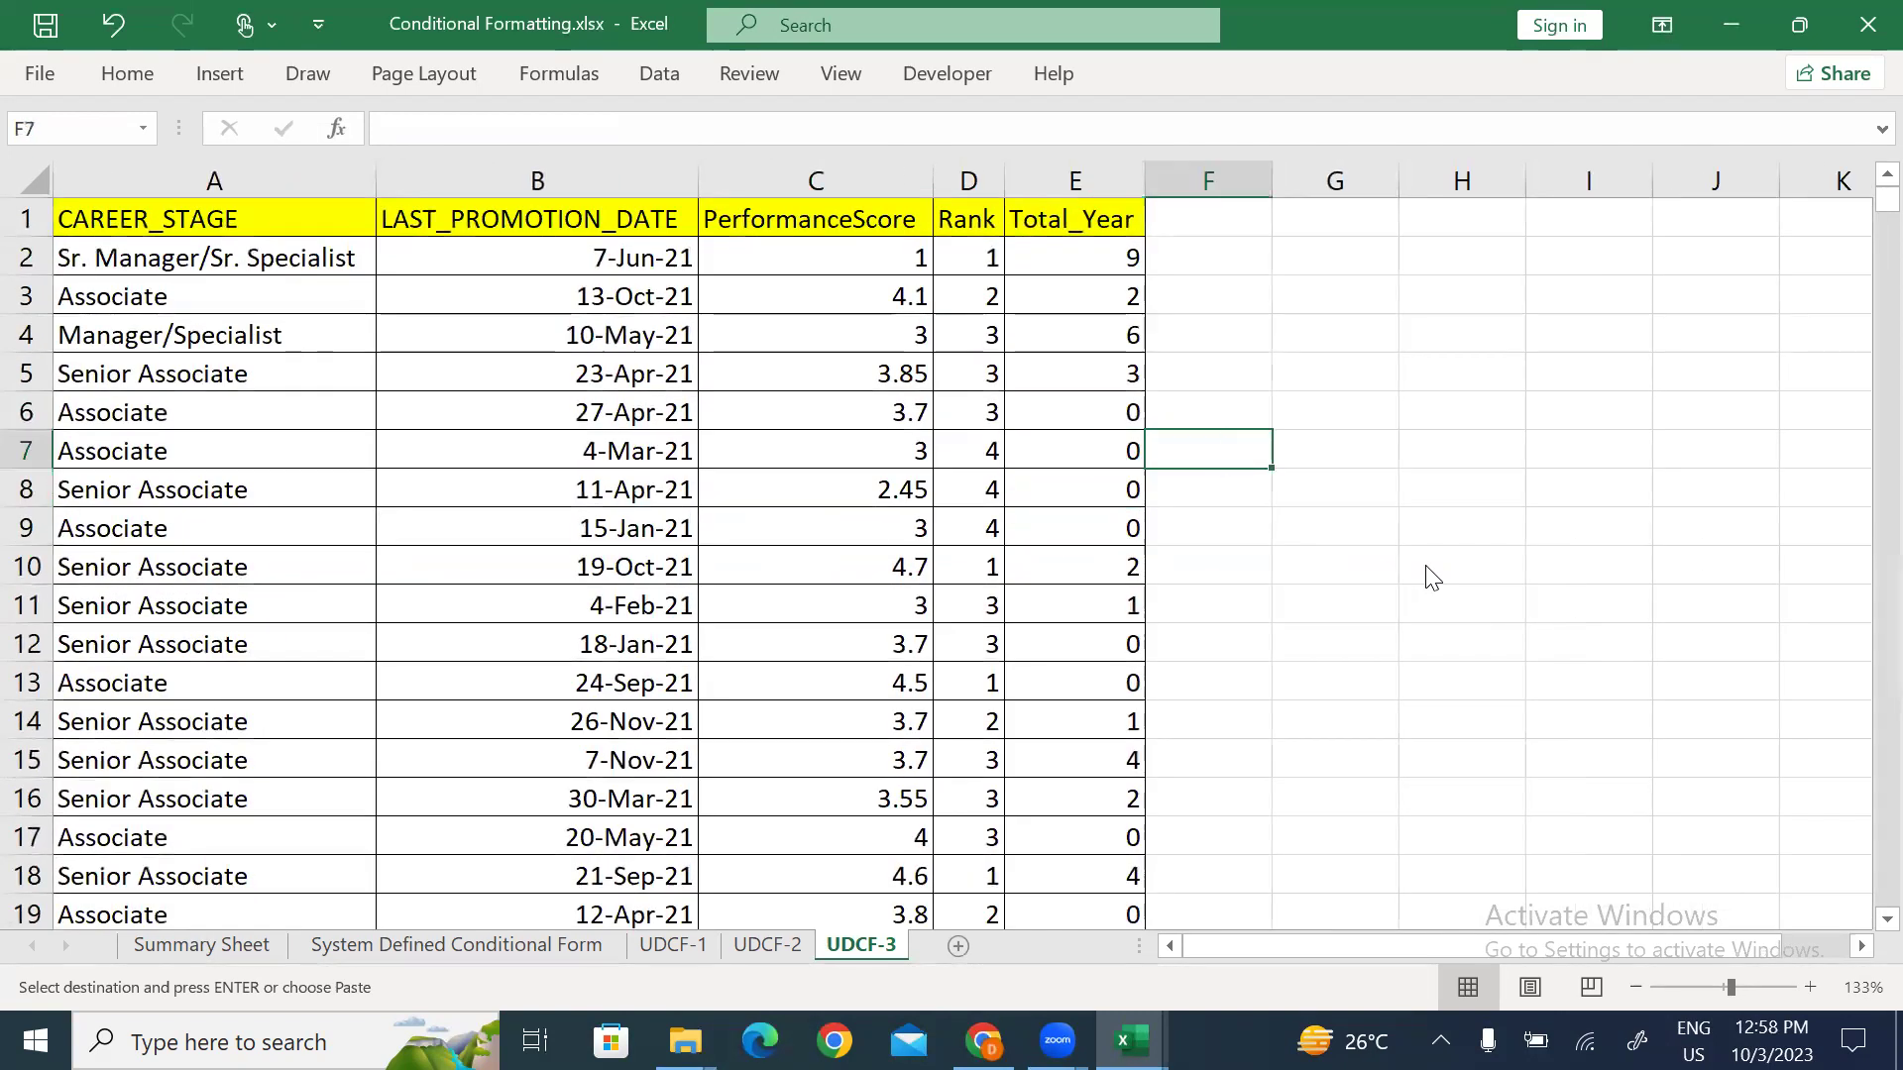
key("Up")
key("Up")
key("Up")
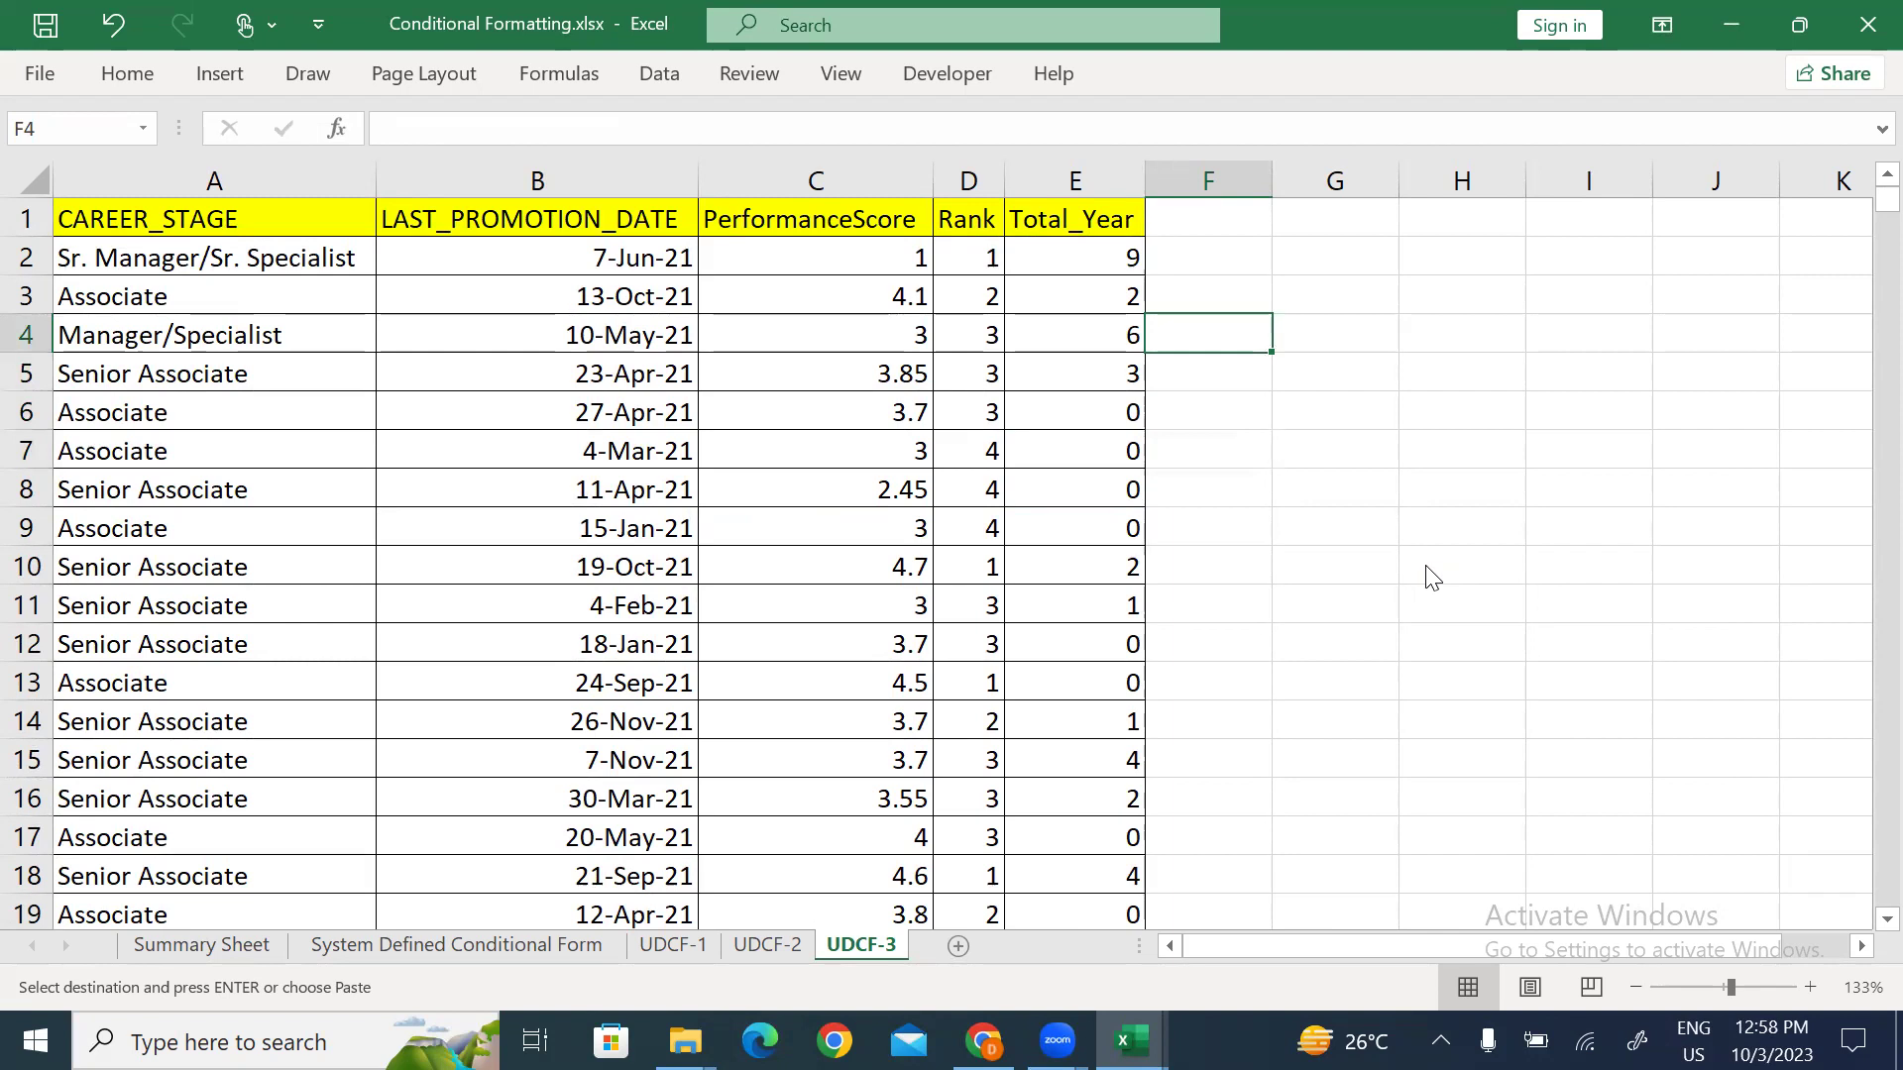
key("Right")
key("Right")
key("Right")
key("Down")
key("Left")
key("Left")
key("Right")
key("Down")
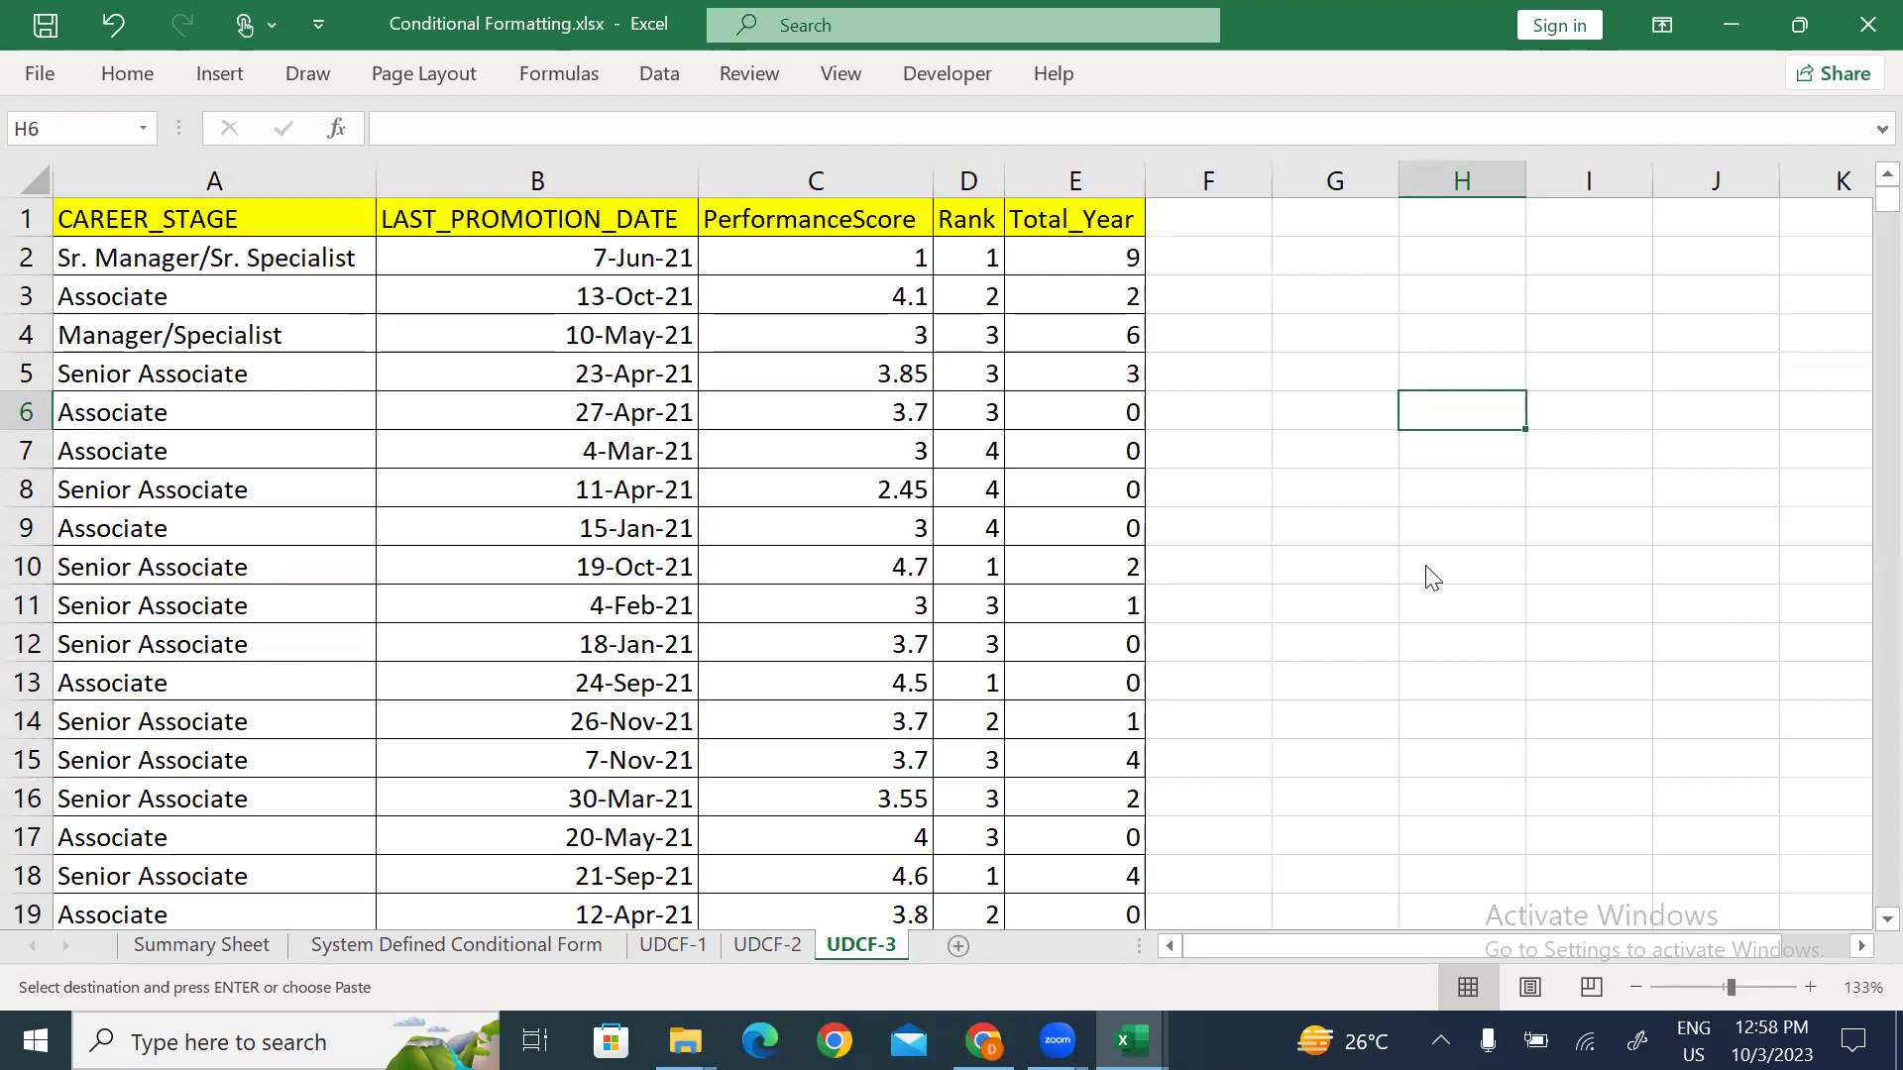
key("Left")
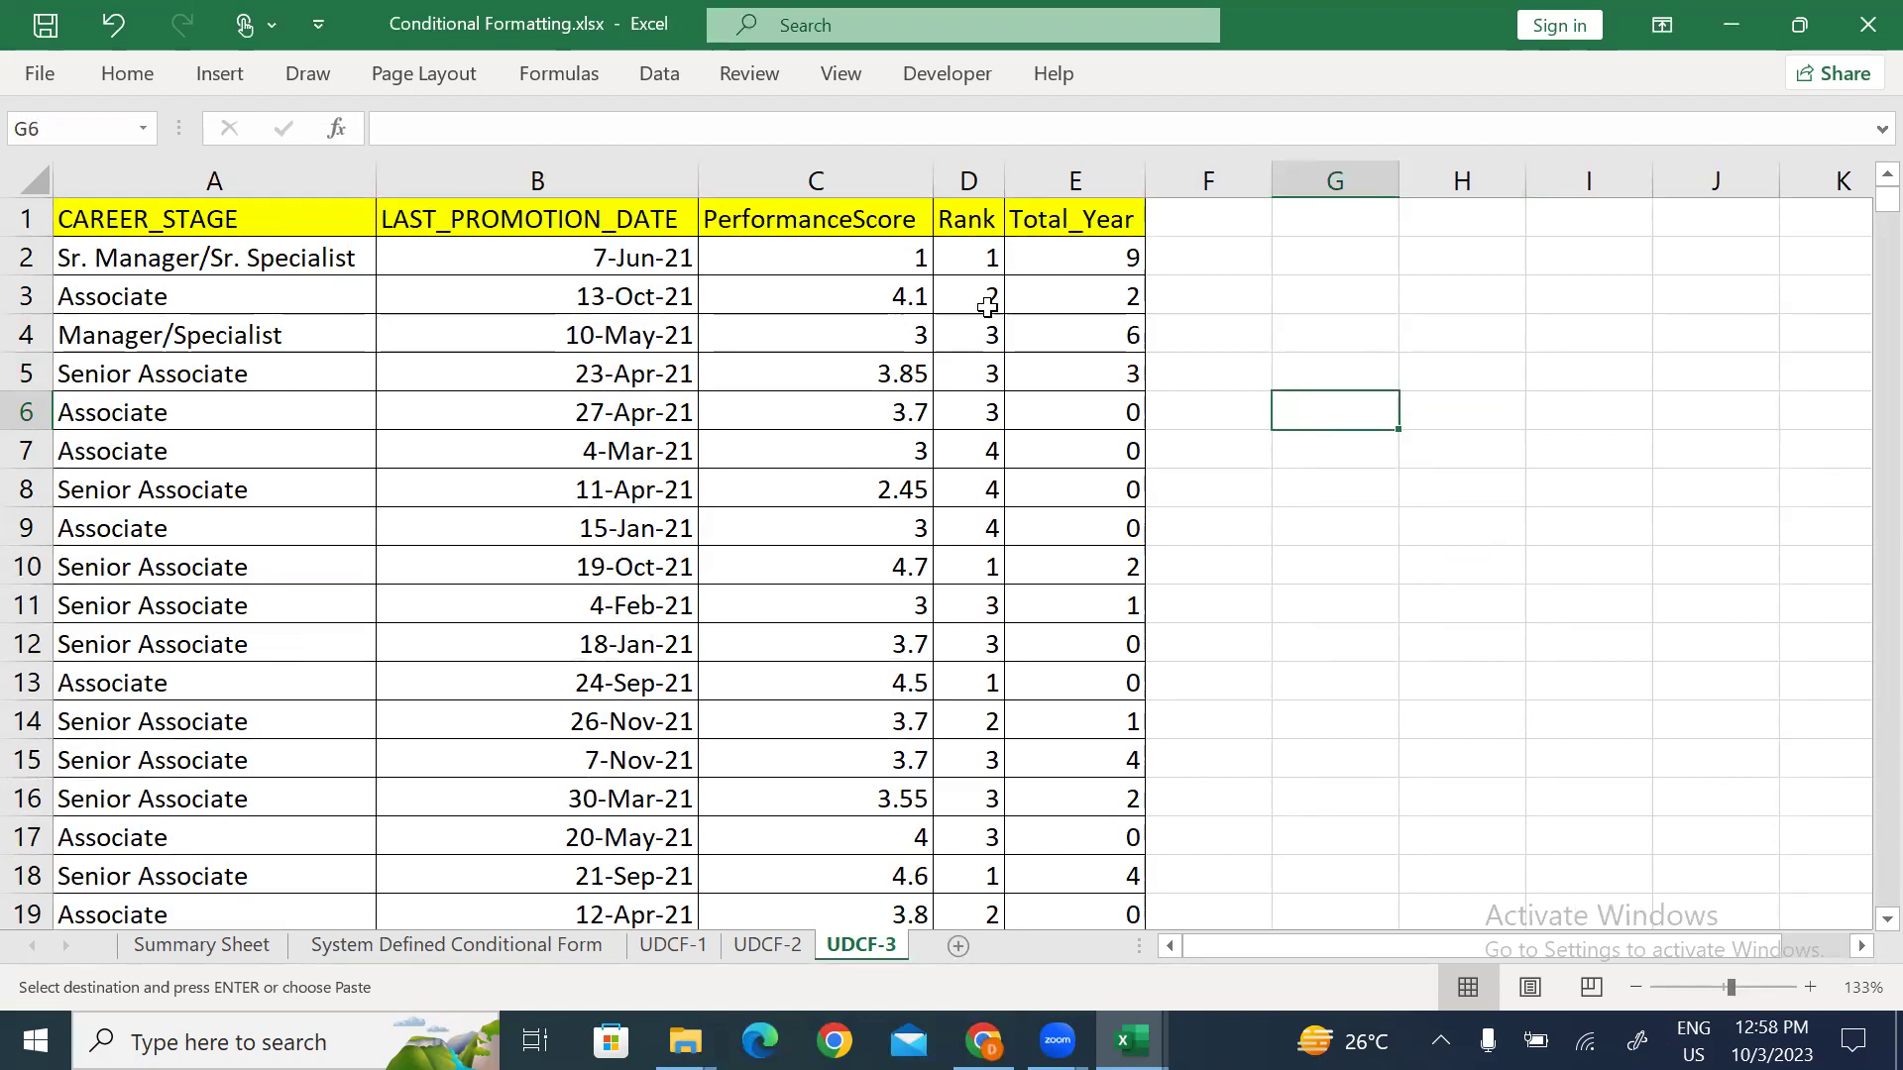
Step: Go over the PerformanceScore and Rank values and slightly widen the Rank column
left_click_drag(871, 221, 817, 604)
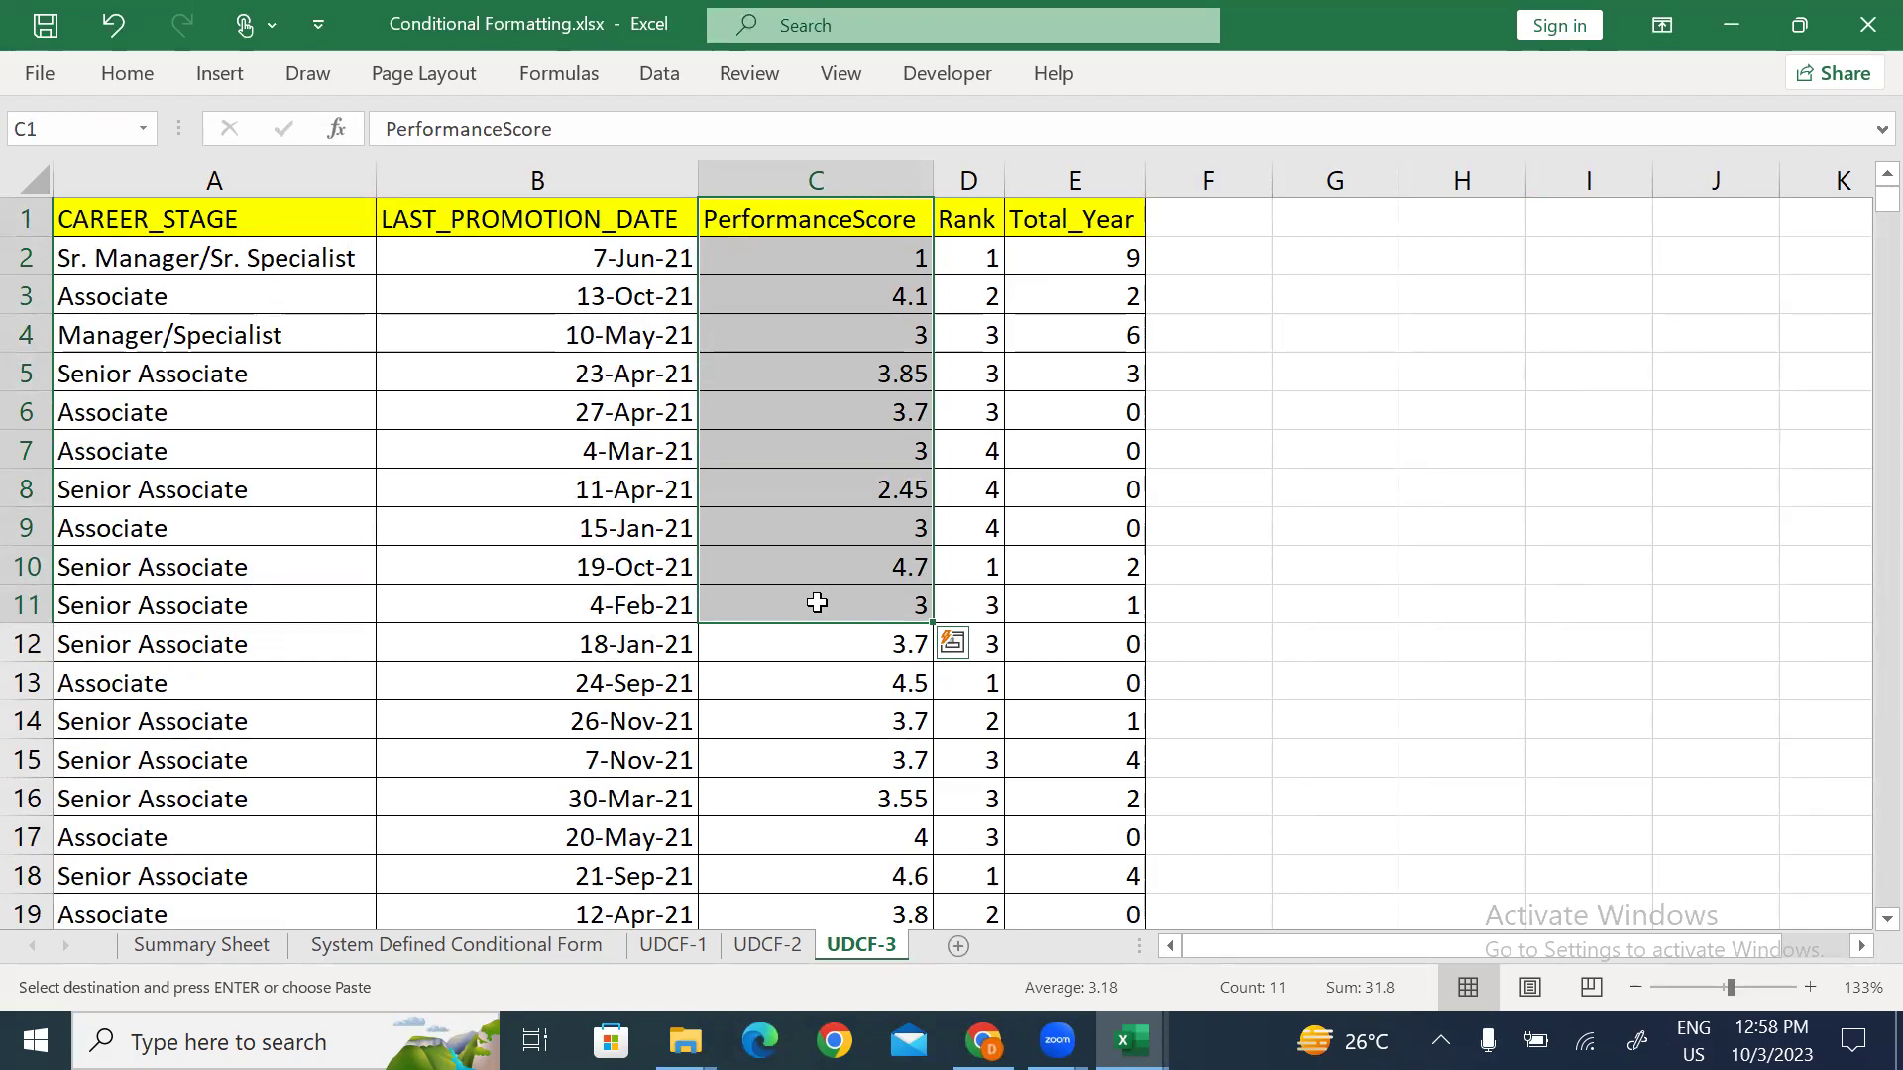
left_click(809, 555)
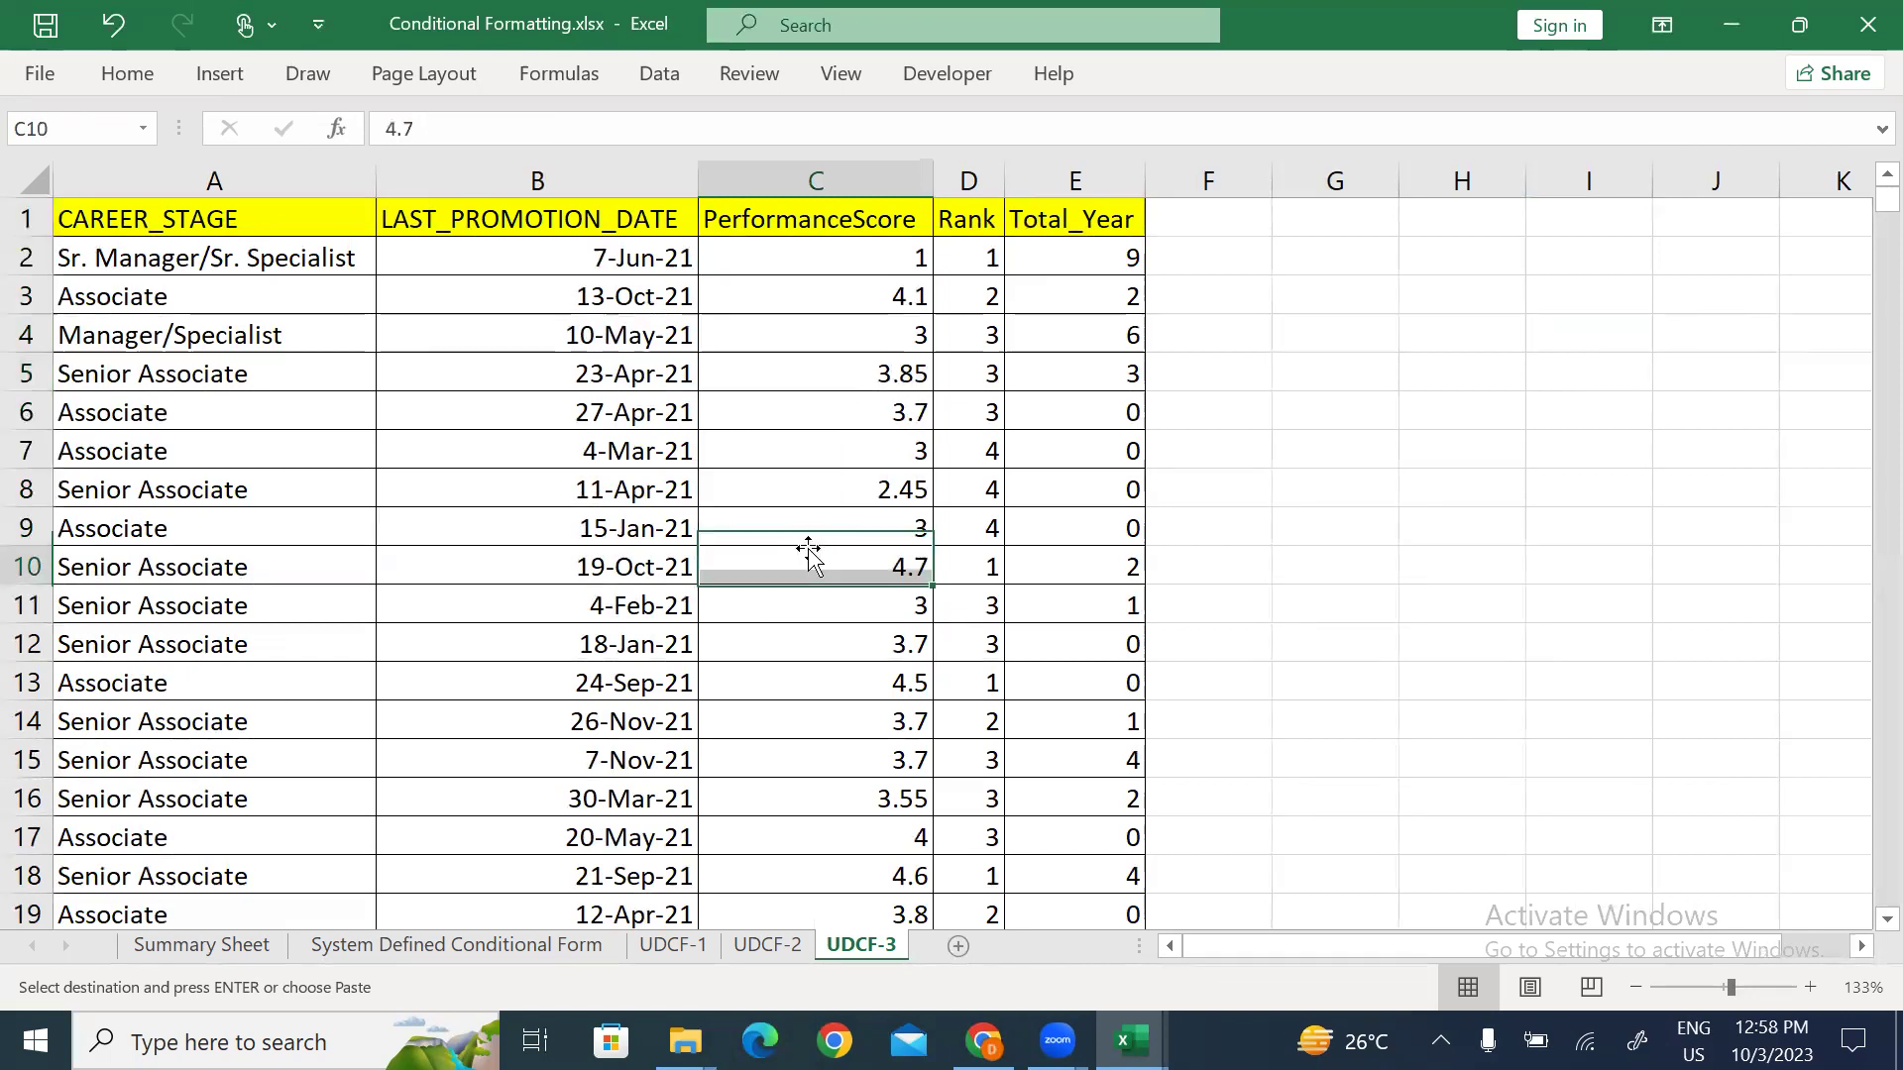
left_click_drag(836, 267, 832, 686)
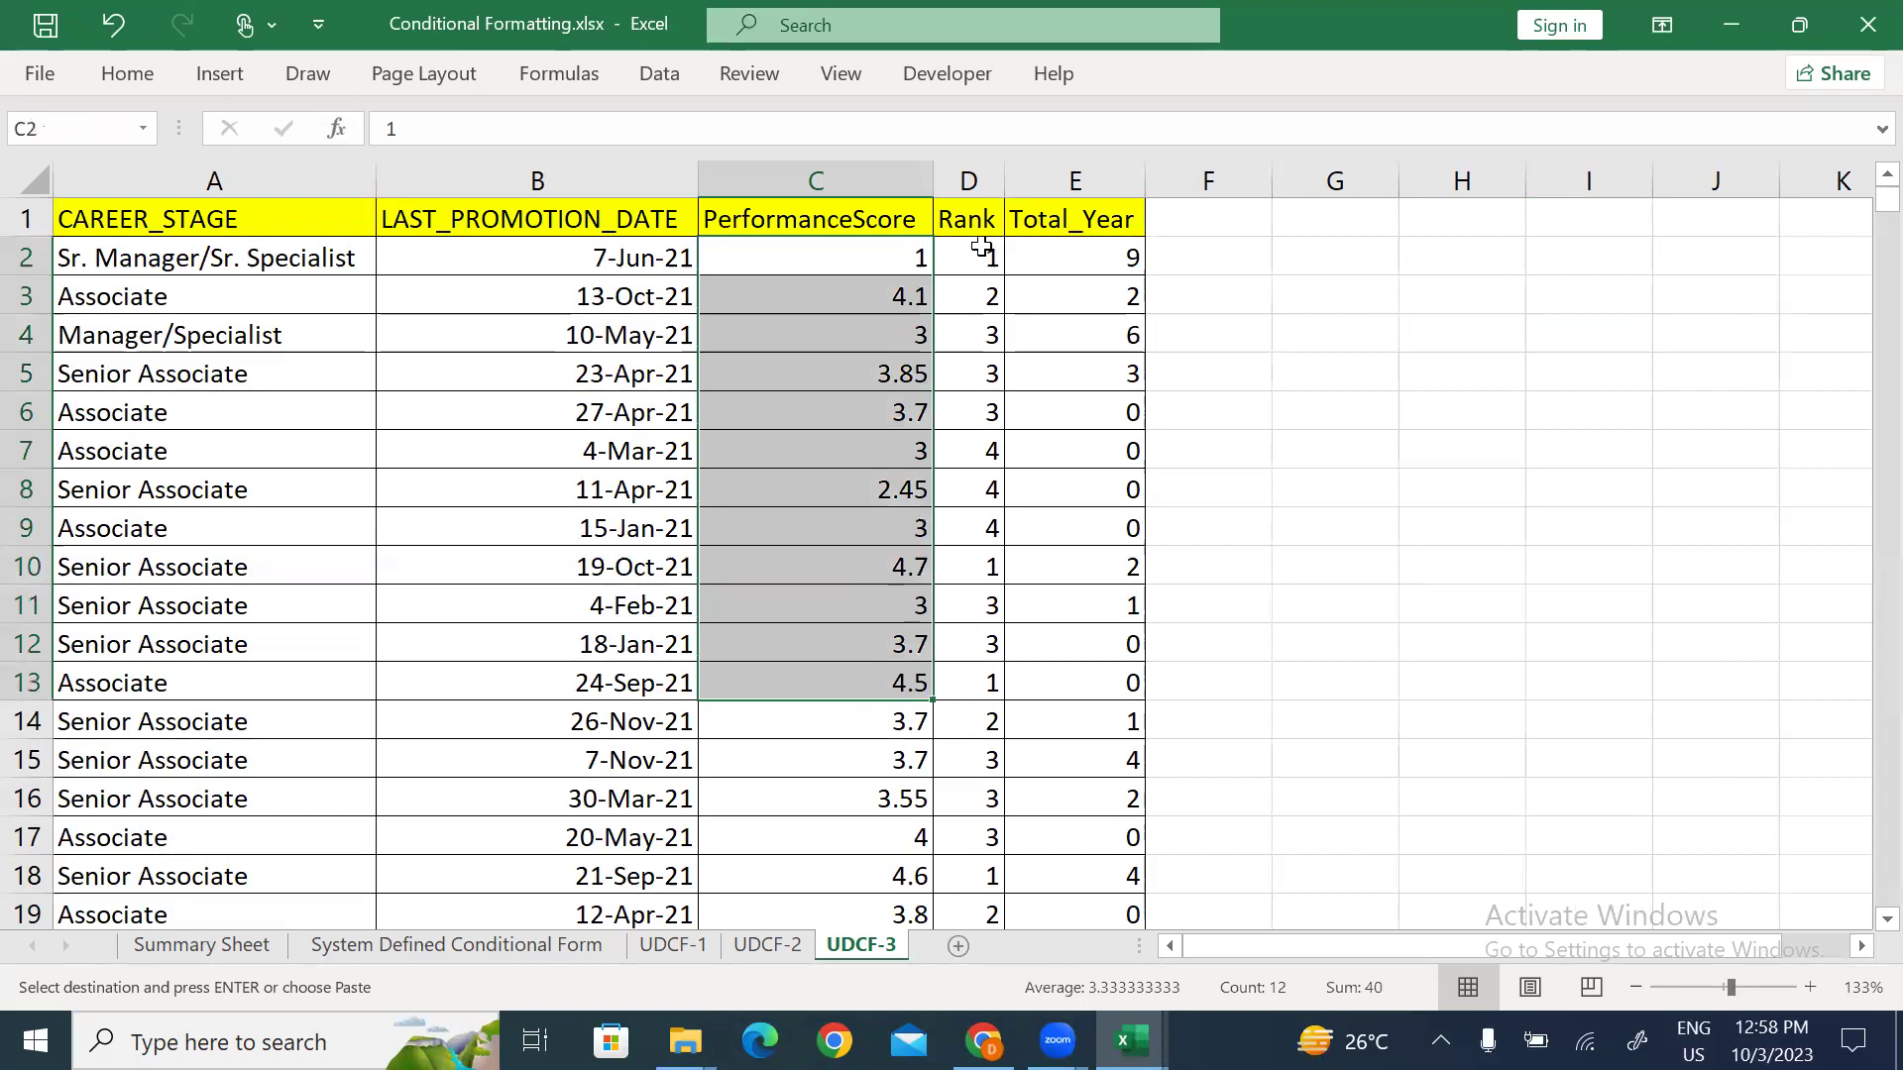
left_click_drag(978, 299, 978, 601)
left_click_drag(1004, 186, 1041, 186)
left_click_drag(981, 267, 995, 490)
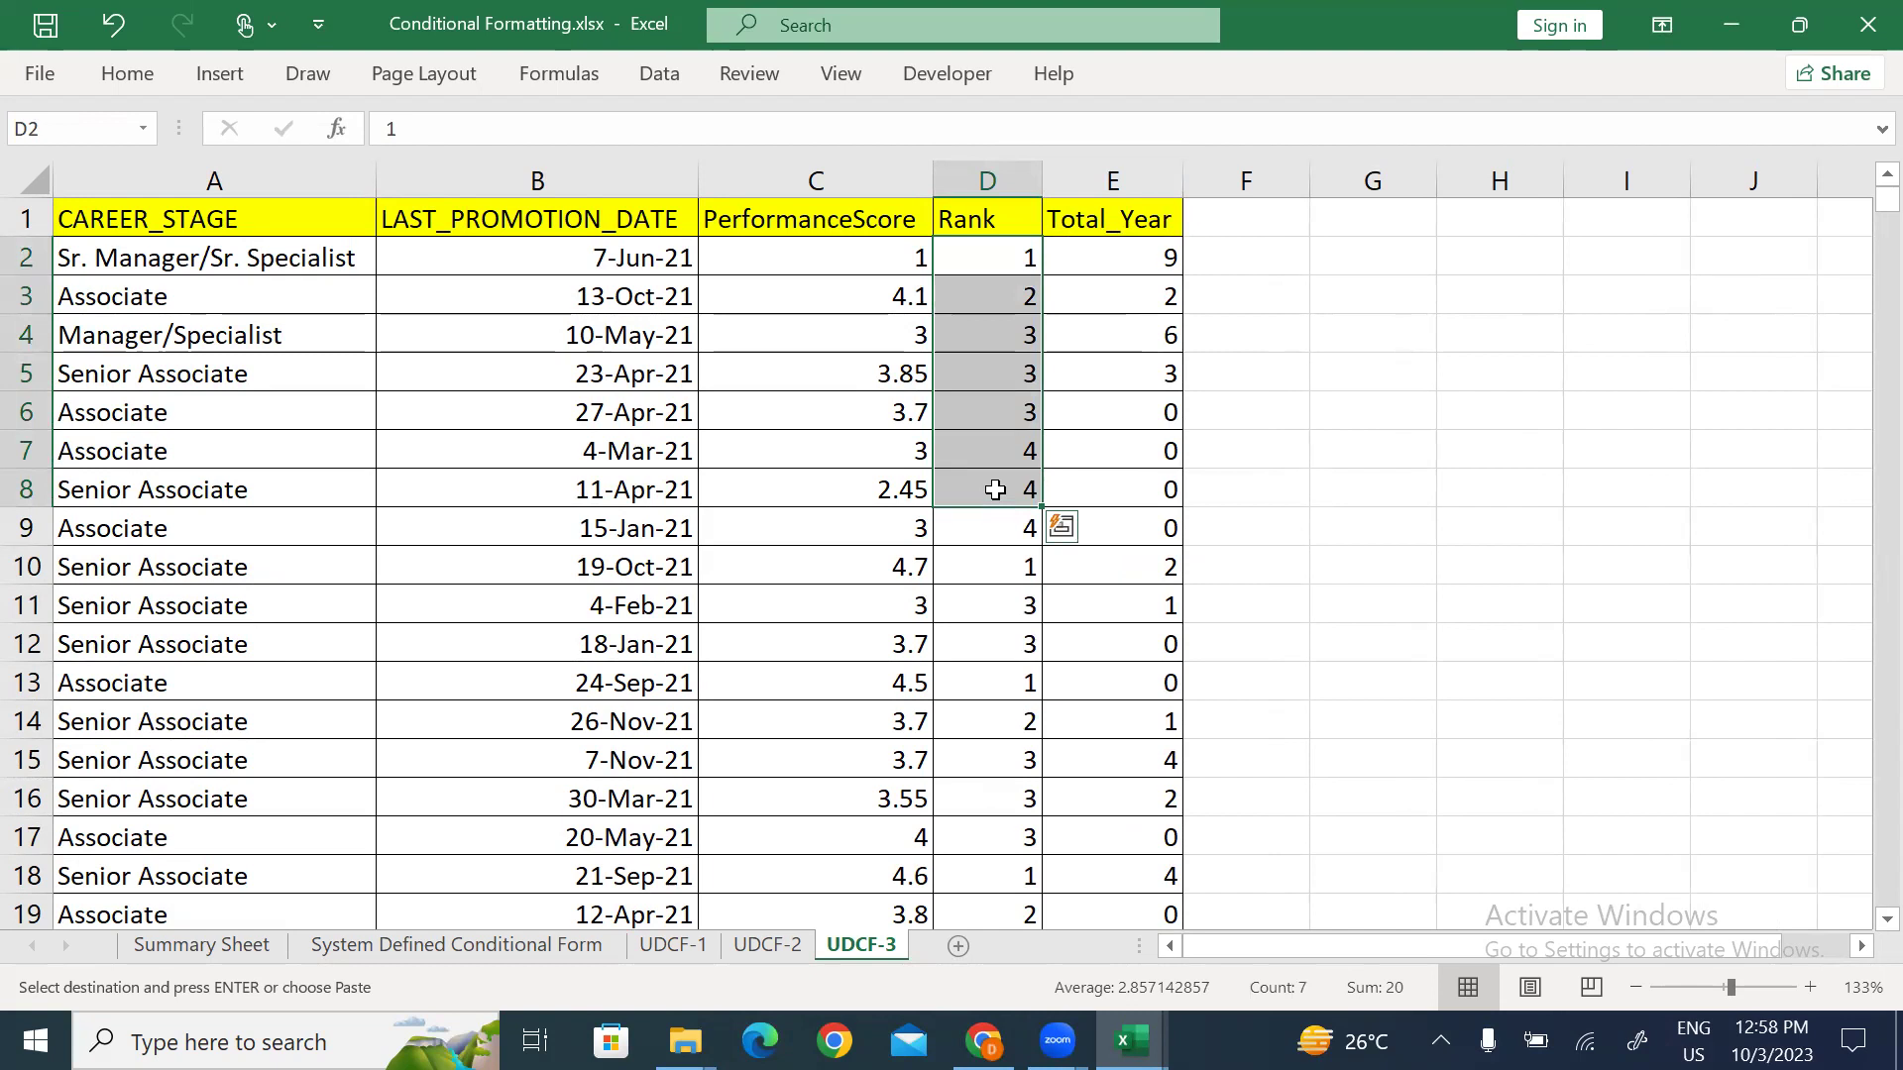
Step: Examine the PerformanceScore and Rank values together, followed by the Total_Year values
left_click_drag(866, 272, 1036, 567)
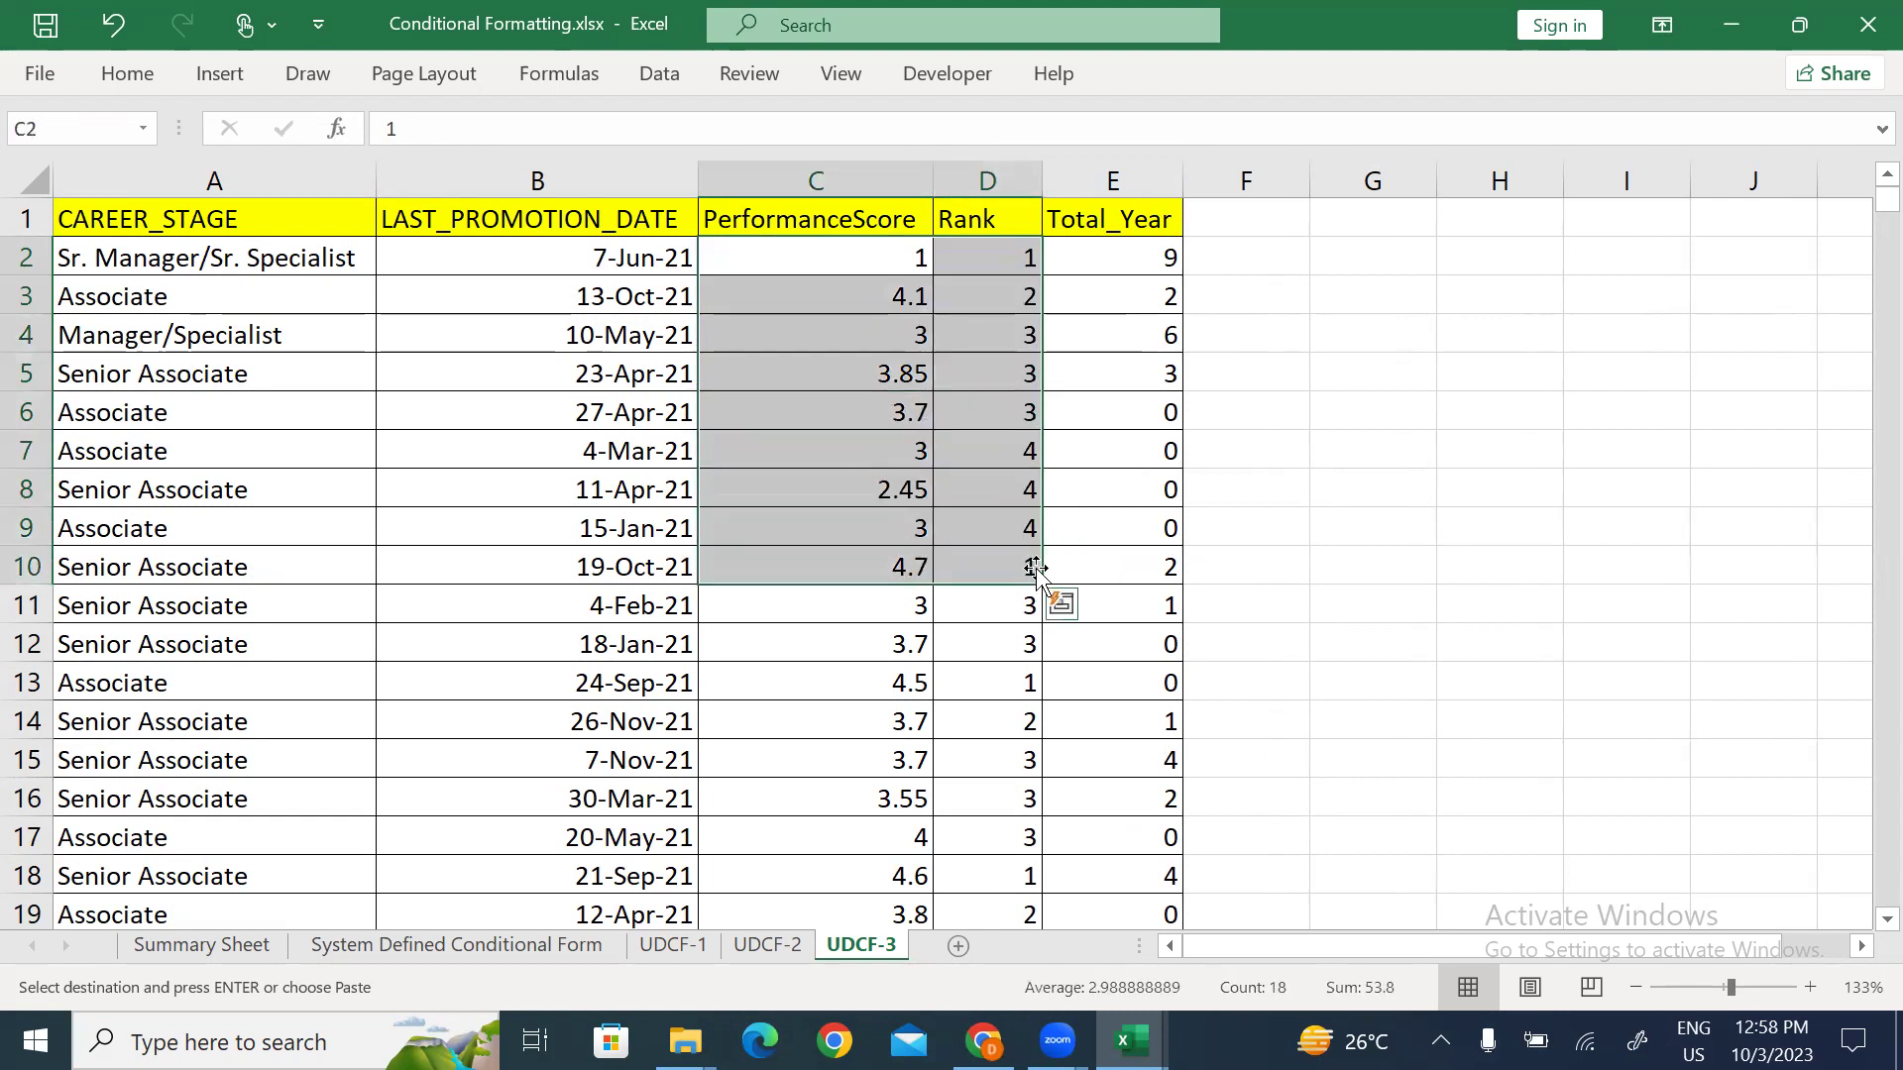
left_click_drag(1117, 258, 1131, 614)
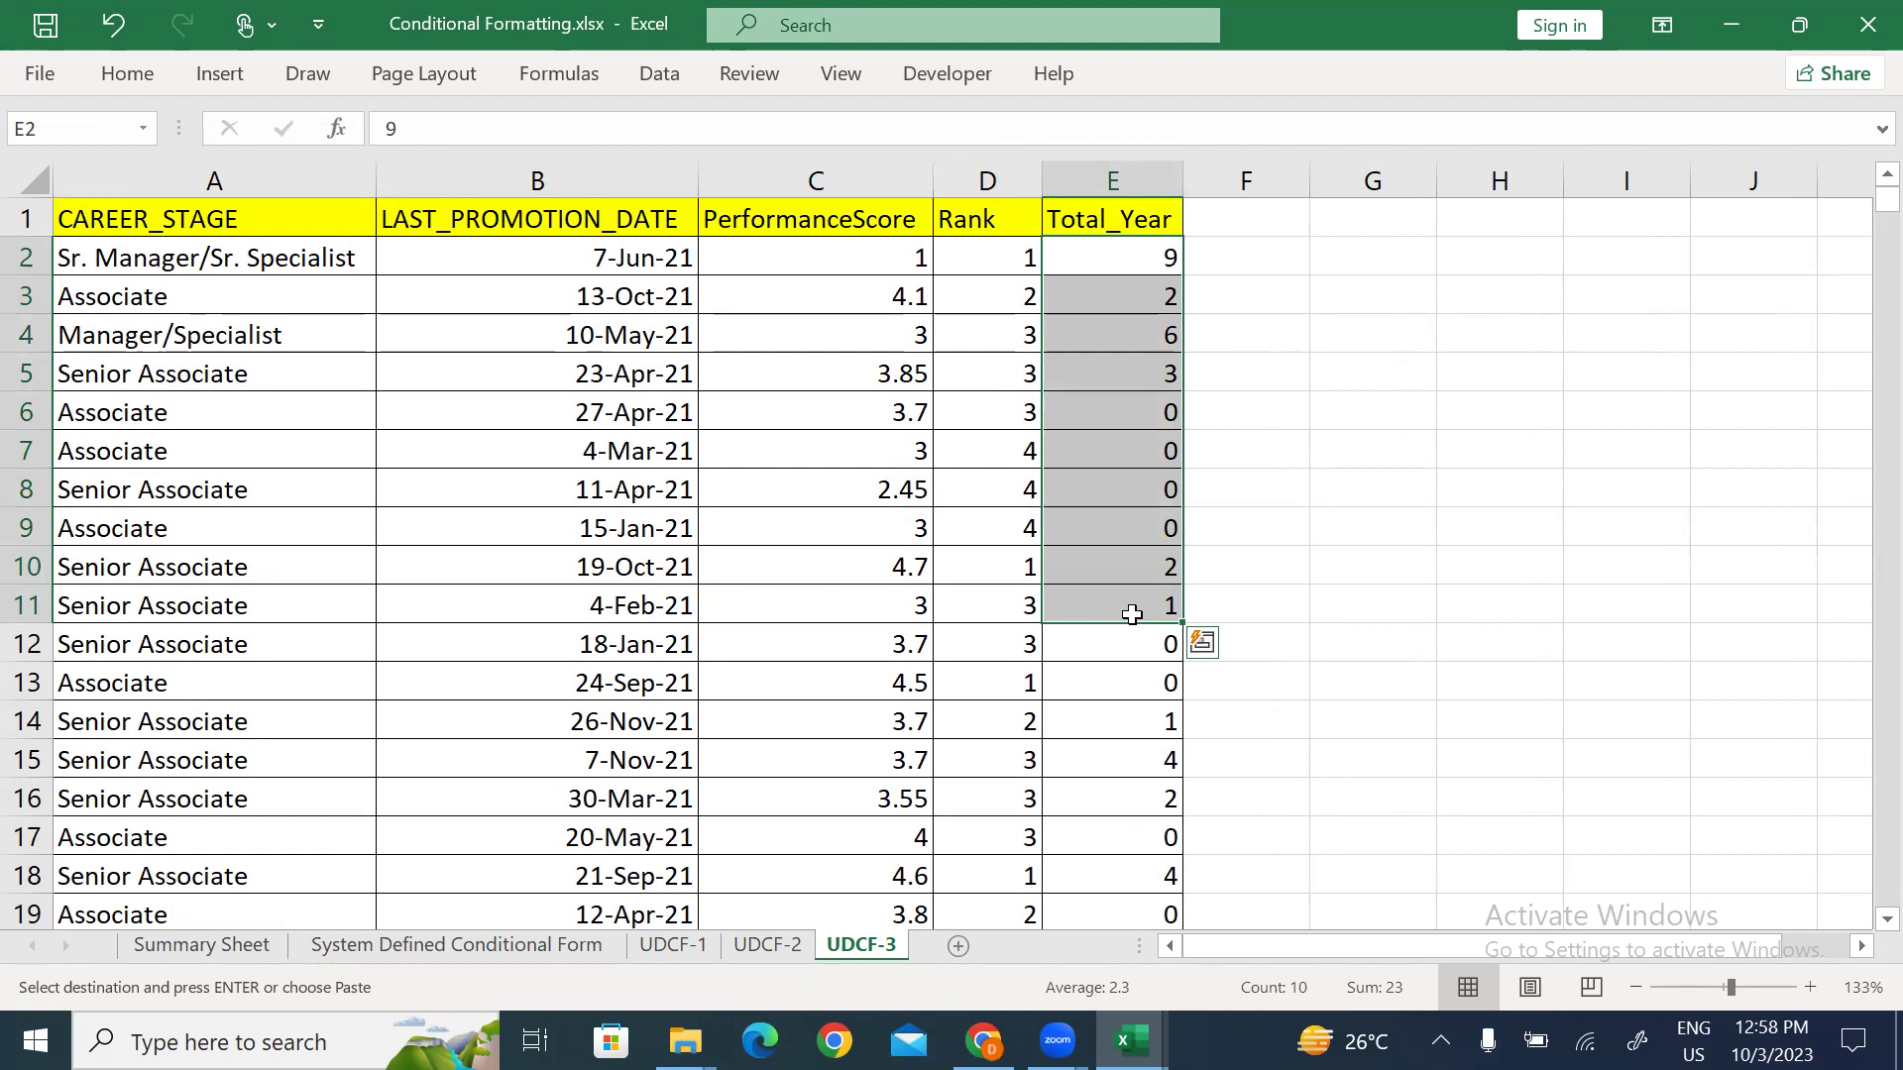
left_click(1225, 327)
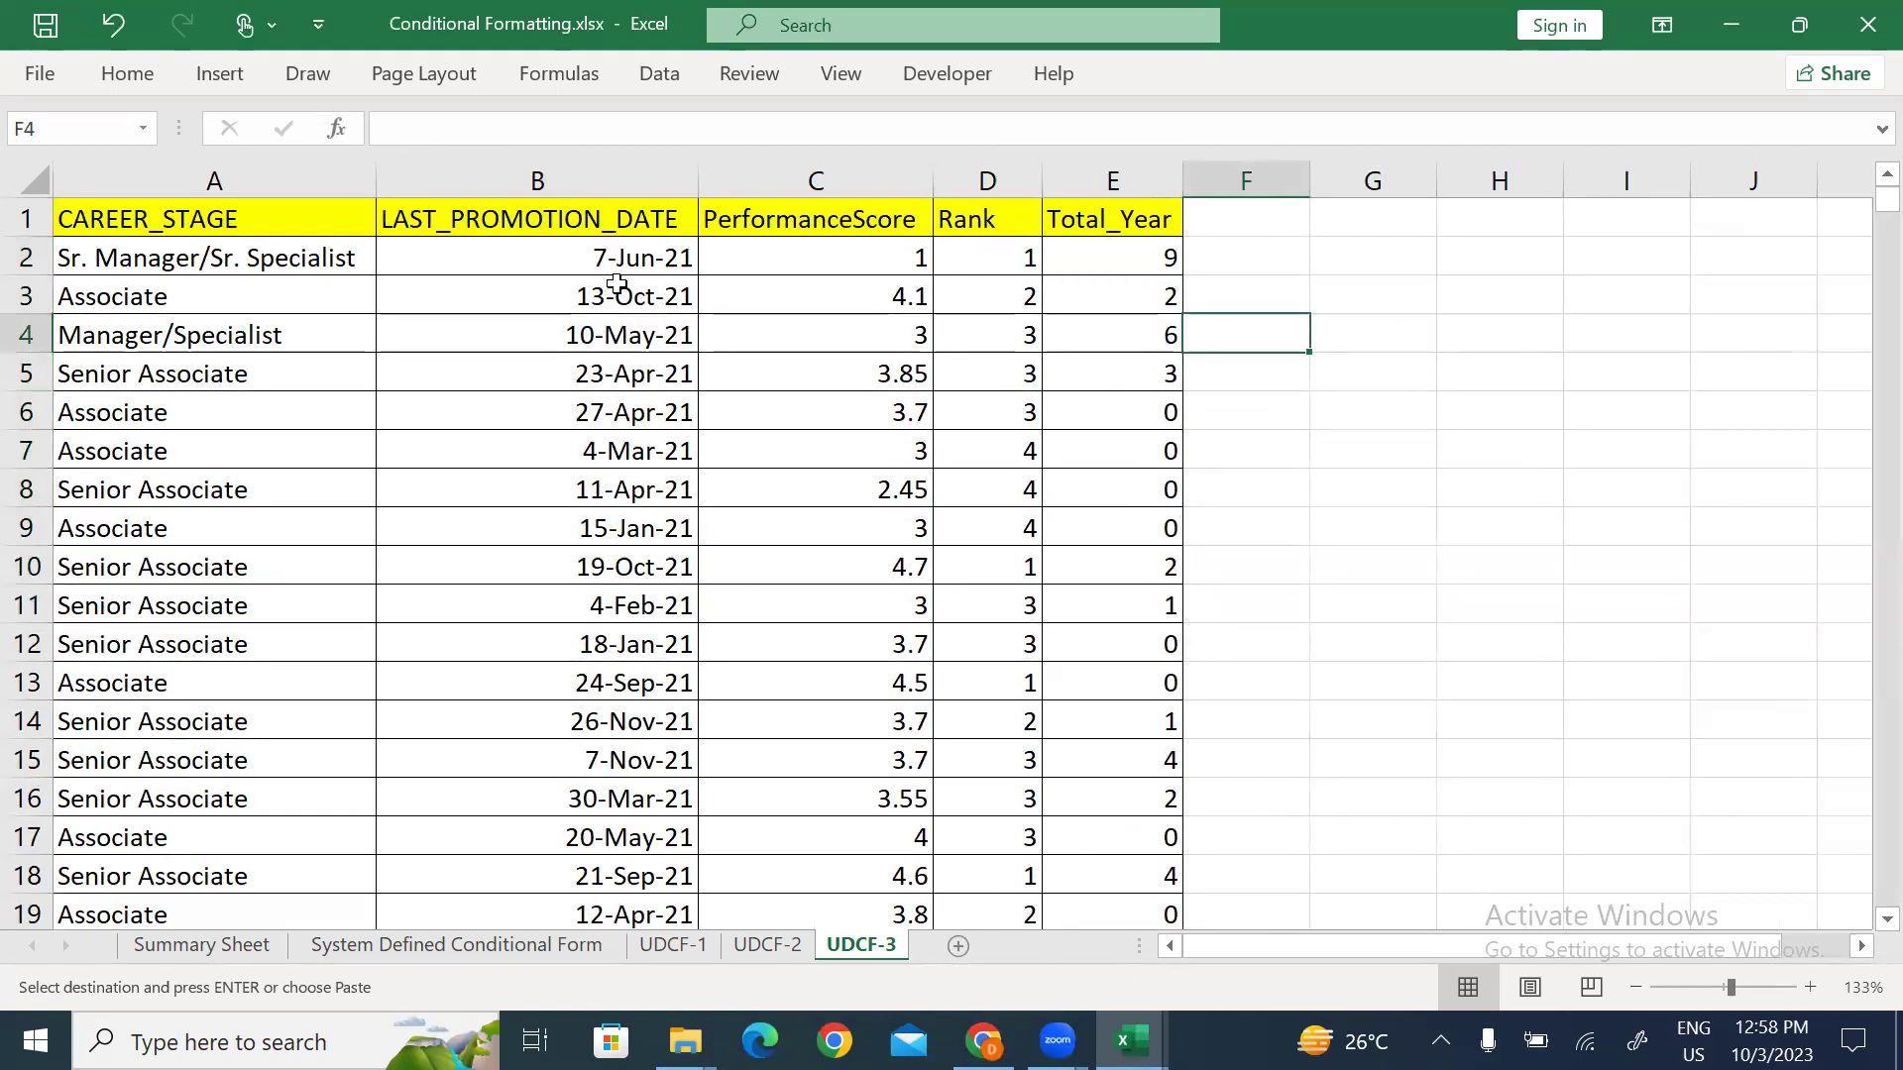
left_click(1274, 221)
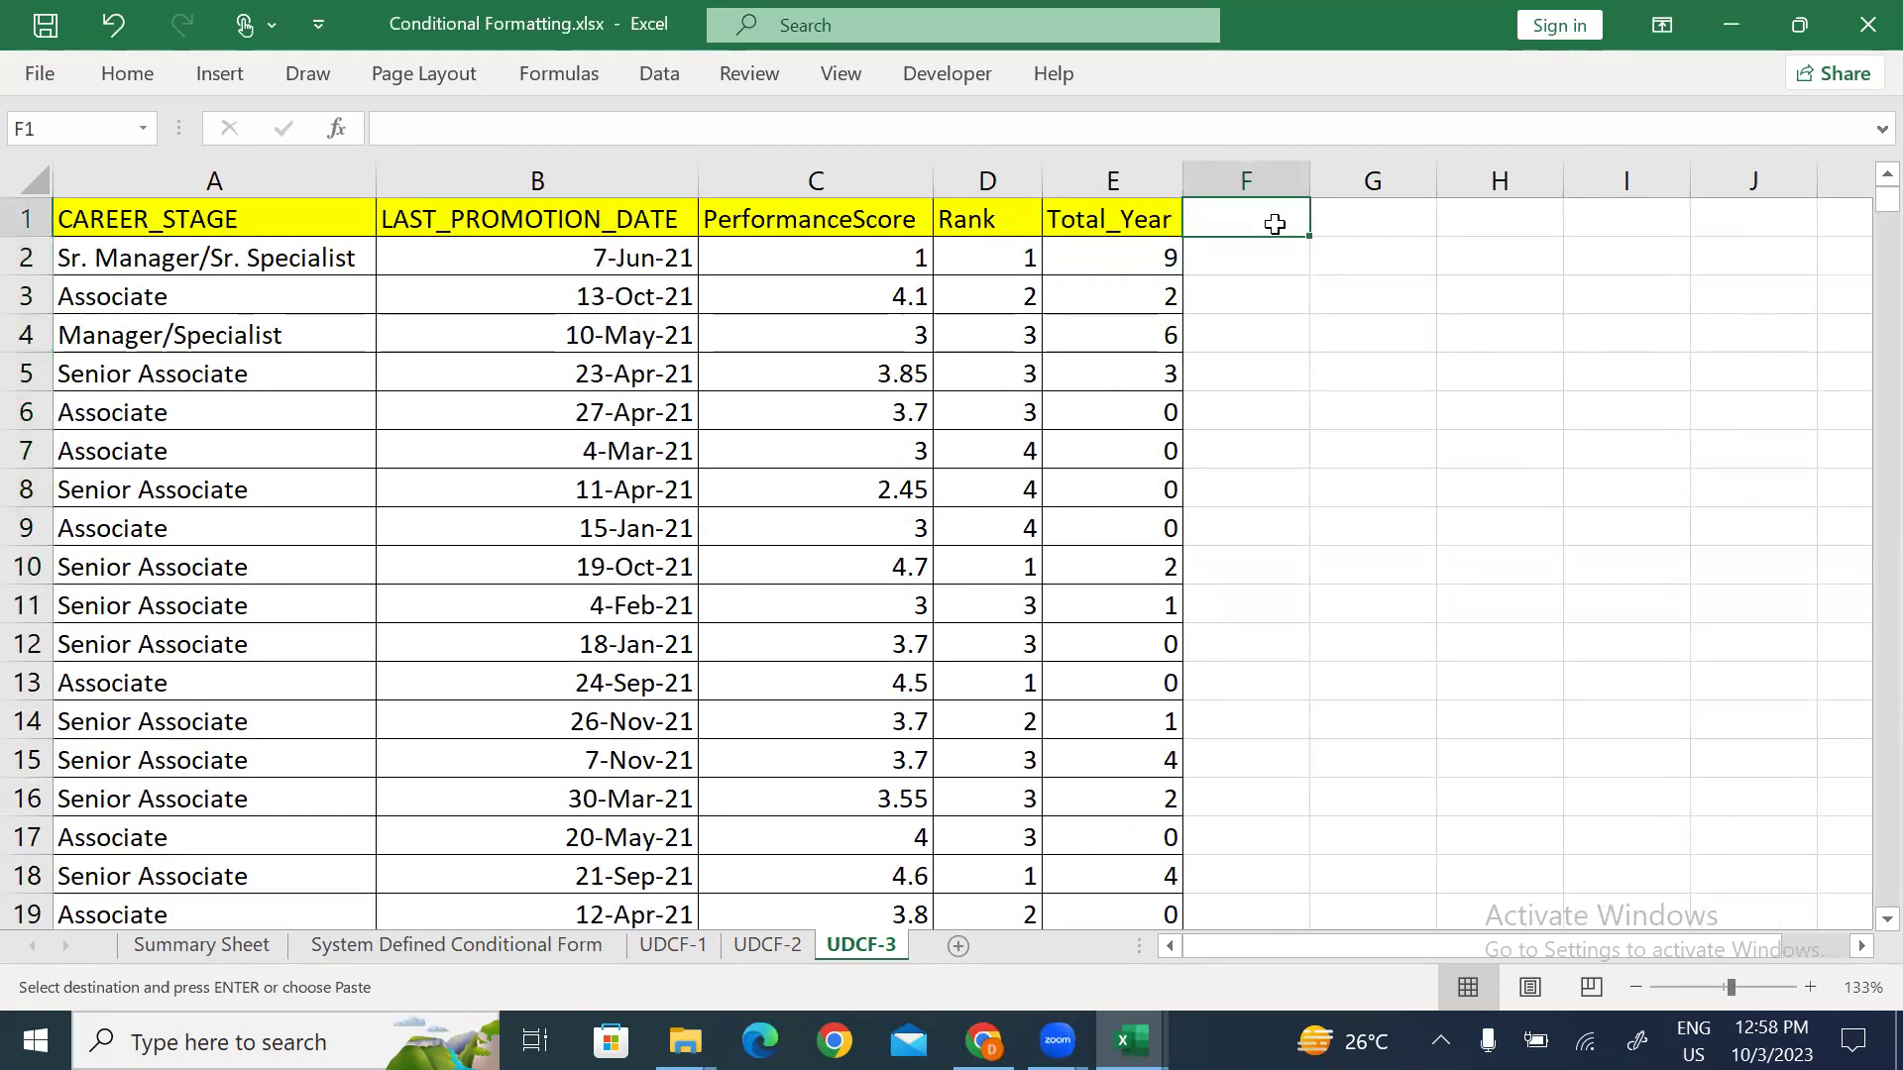
Step: Add the header Elgible in F1 and apply all borders to columns E and F from row 1 to row 1100
type("Elgible")
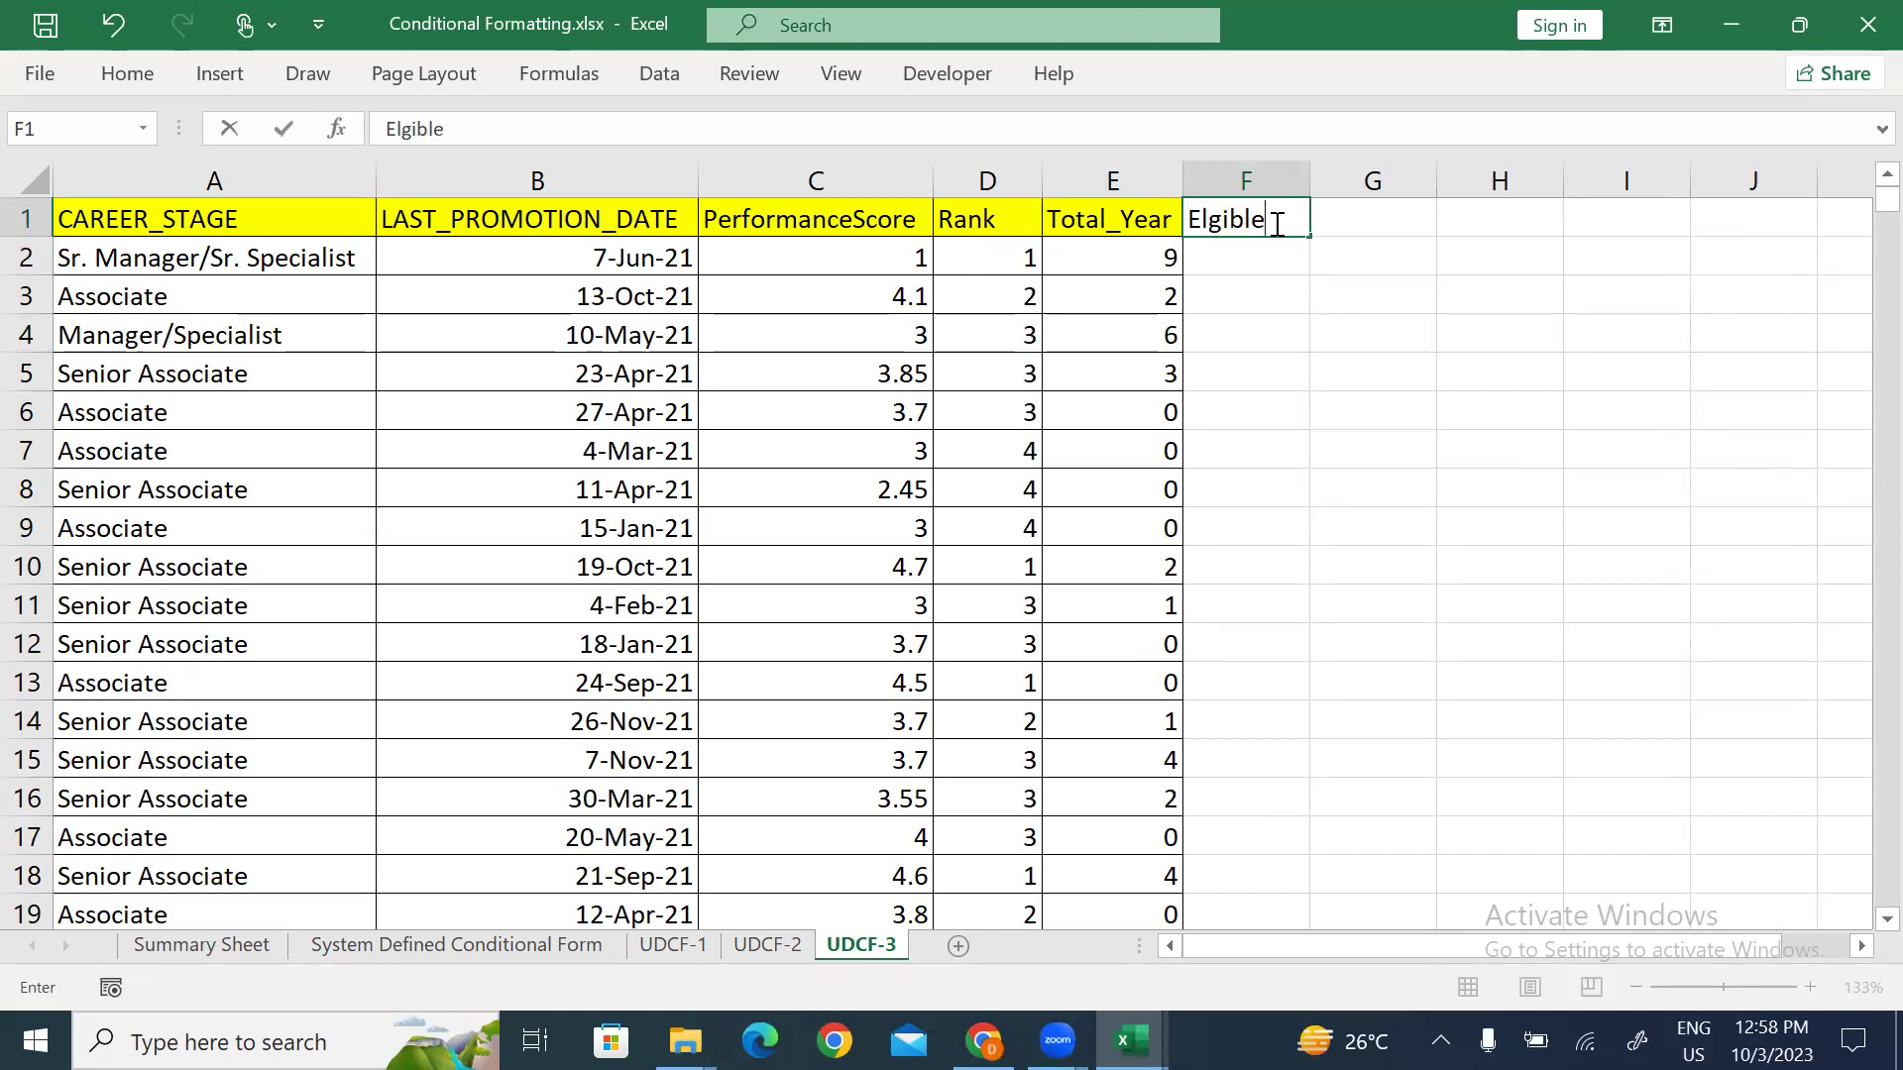
key("Return")
key("Up")
key("Left")
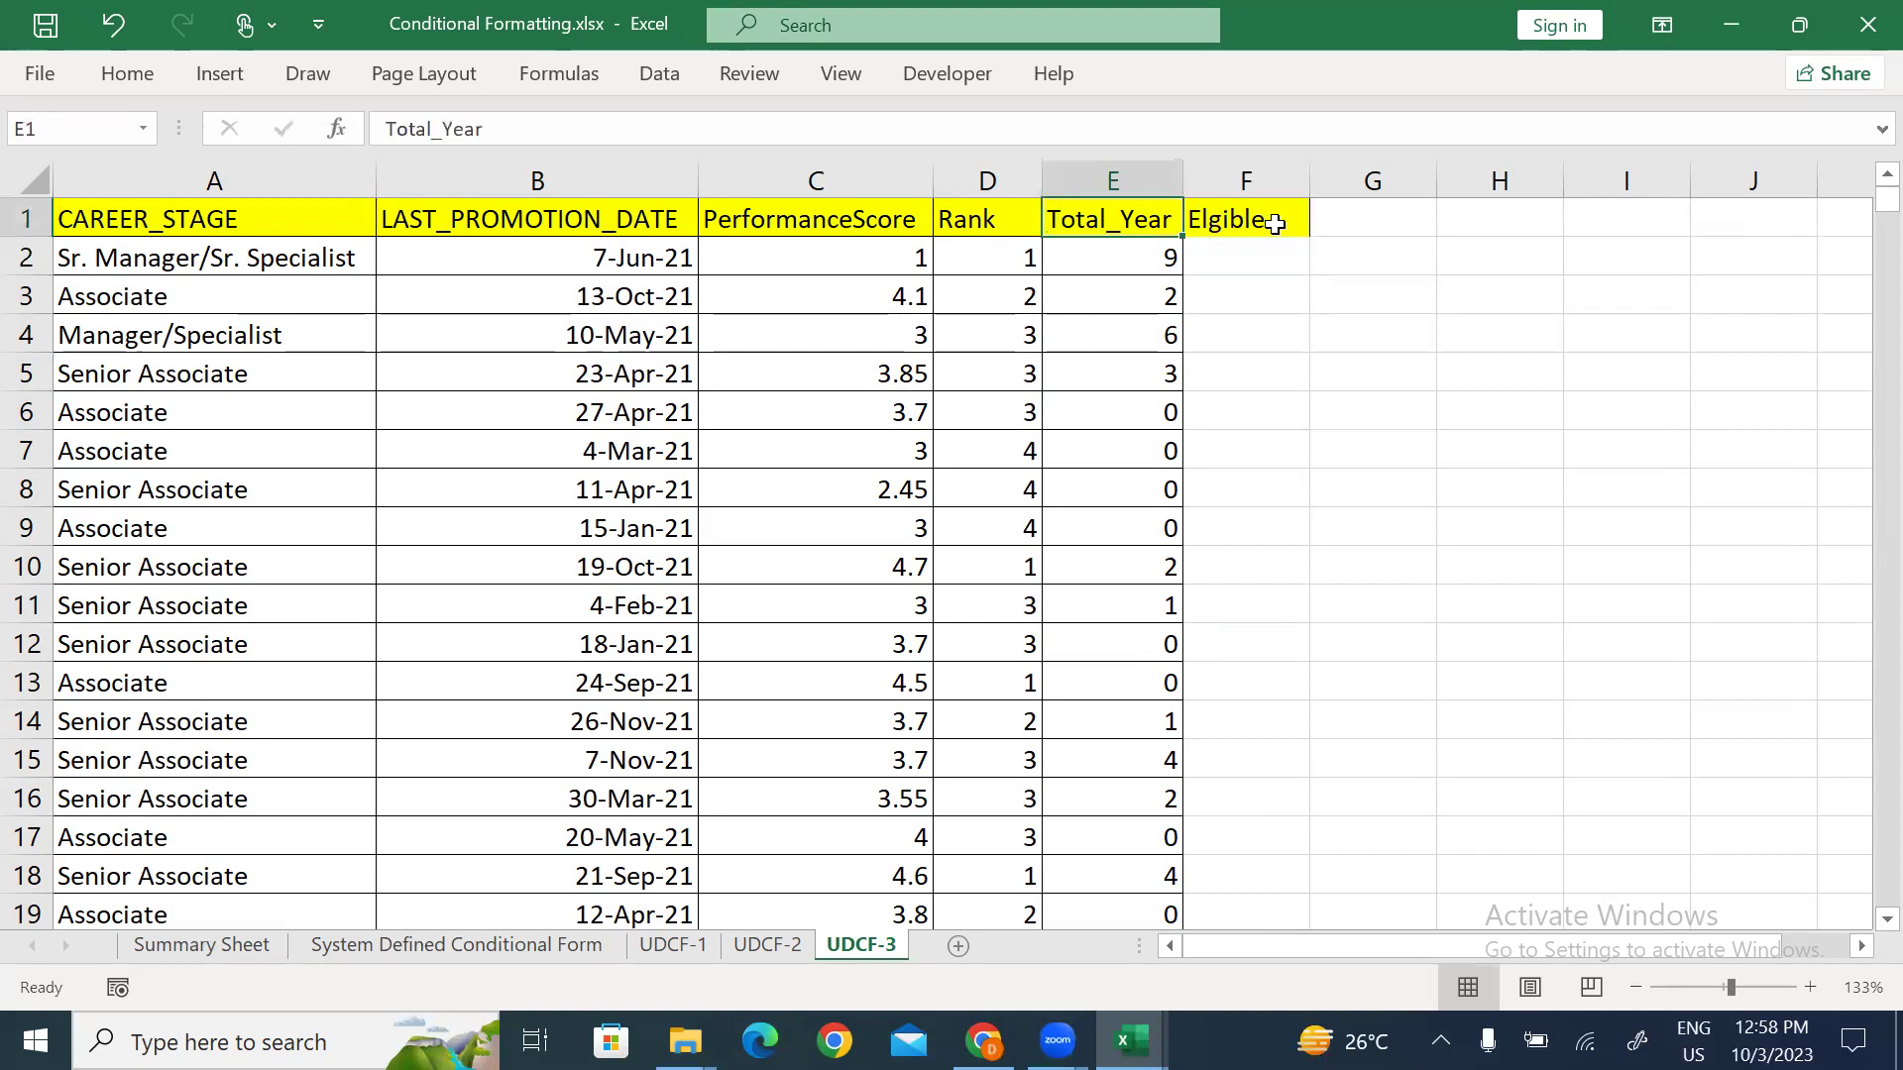
key("ctrl+shift+Down")
key("shift+Right")
key("alt+h")
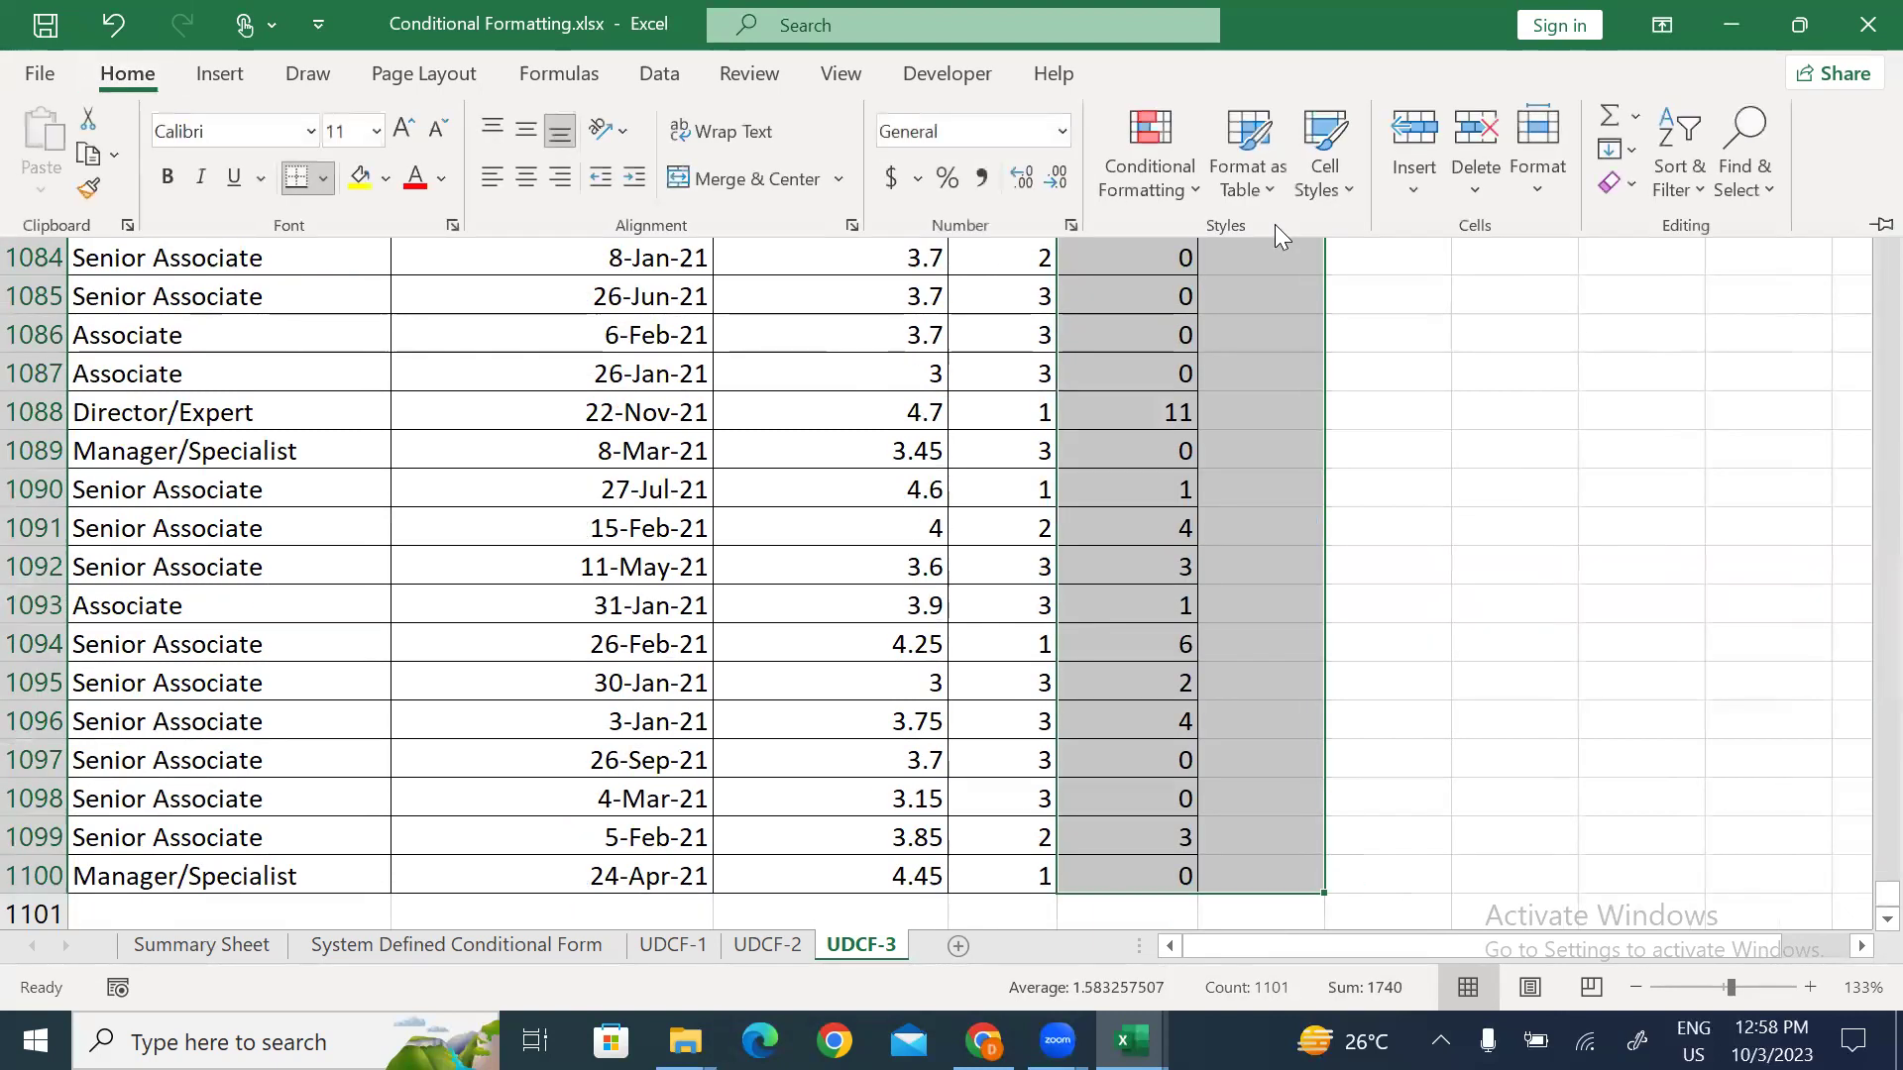
key("b")
key("a")
key("ctrl+Up")
Step: Review the values in the PerformanceScore, Rank and Total_Year columns that determine eligibility
left_click_drag(850, 260, 859, 506)
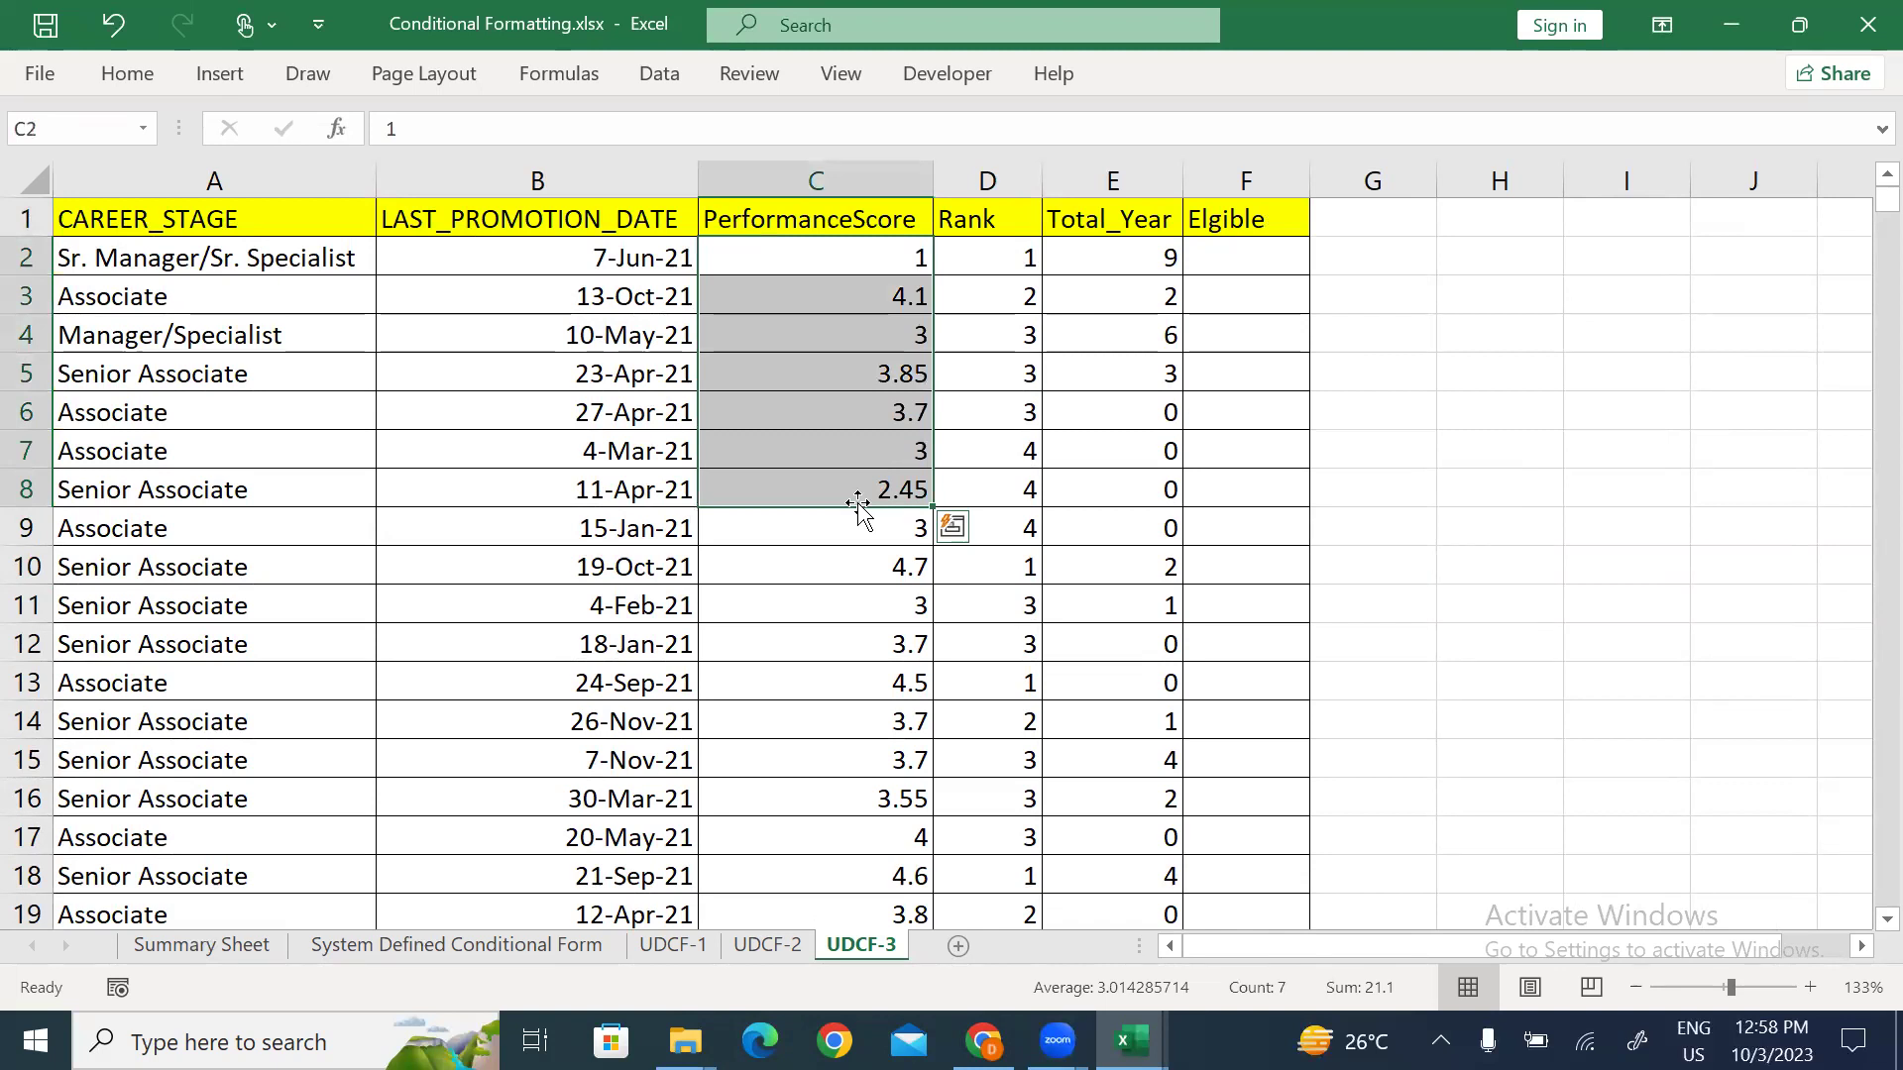
left_click_drag(993, 268, 977, 654)
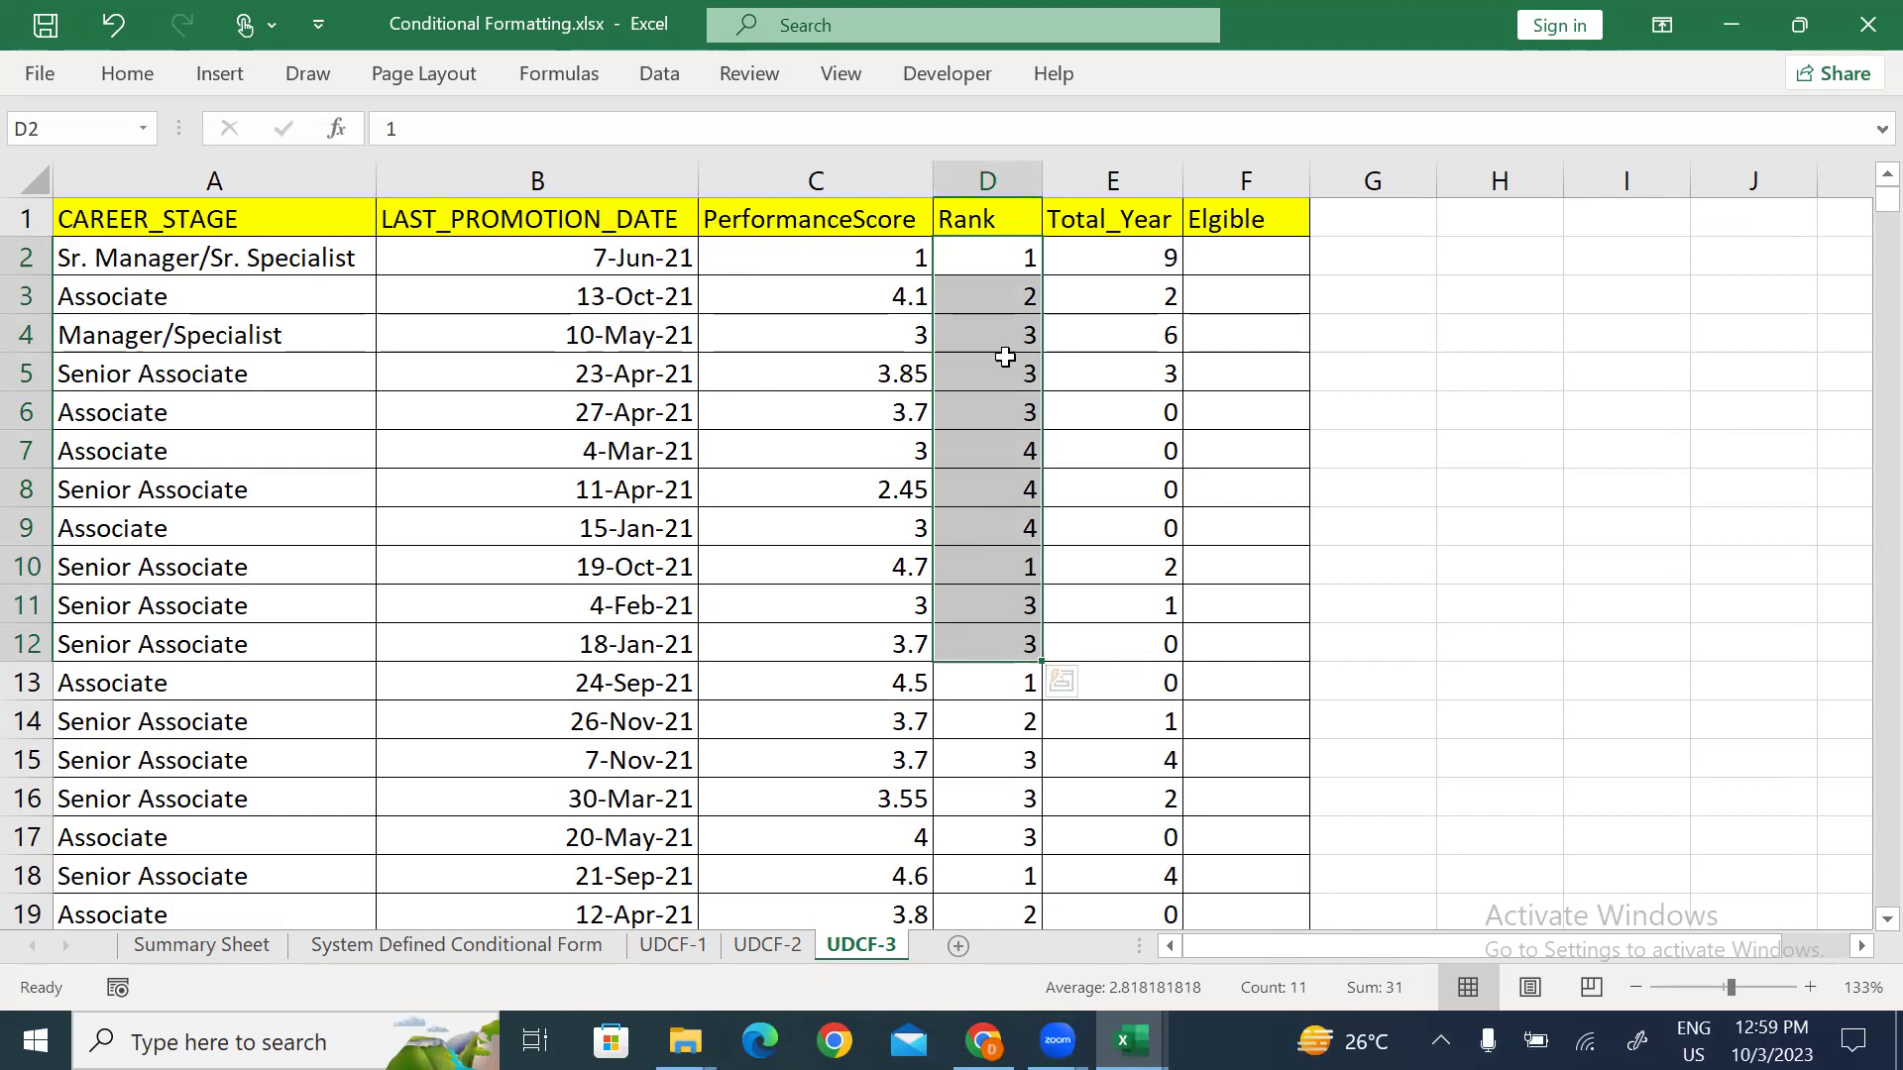
left_click_drag(816, 256, 955, 637)
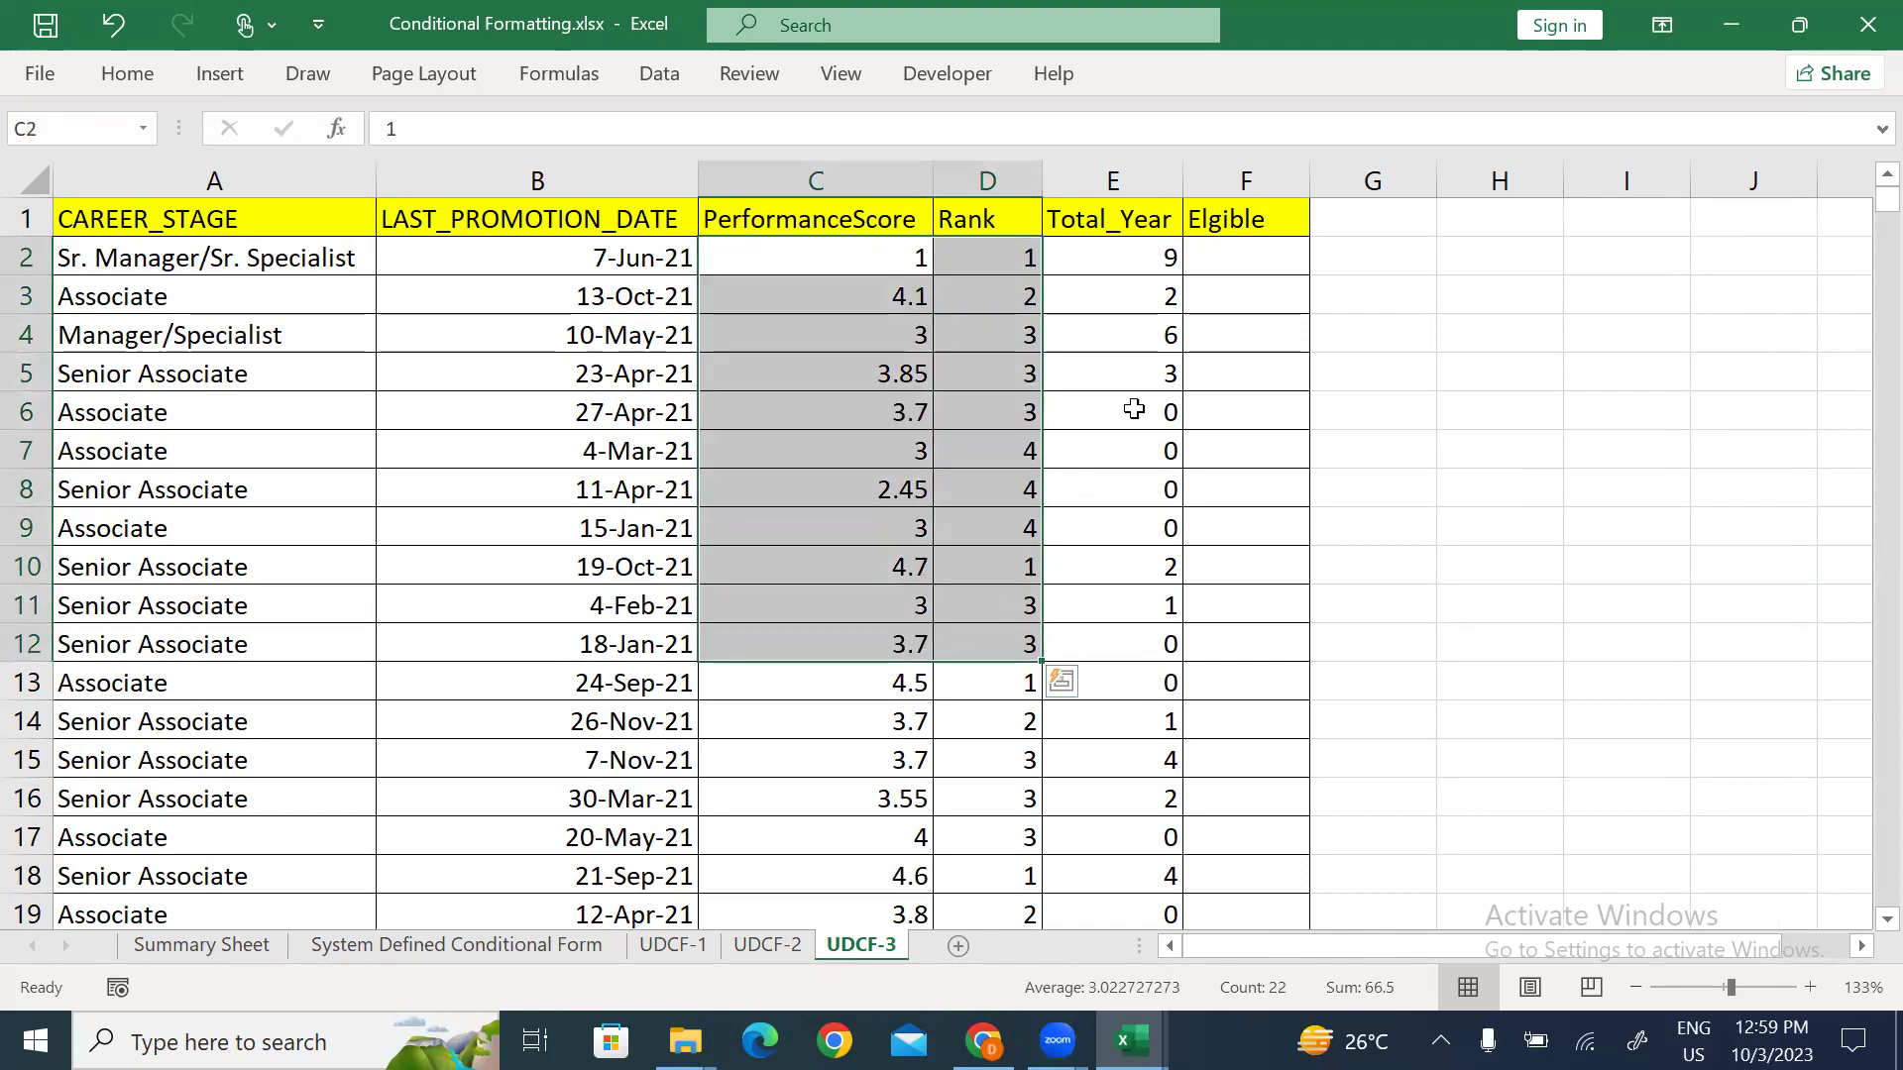
left_click_drag(1108, 260, 1117, 650)
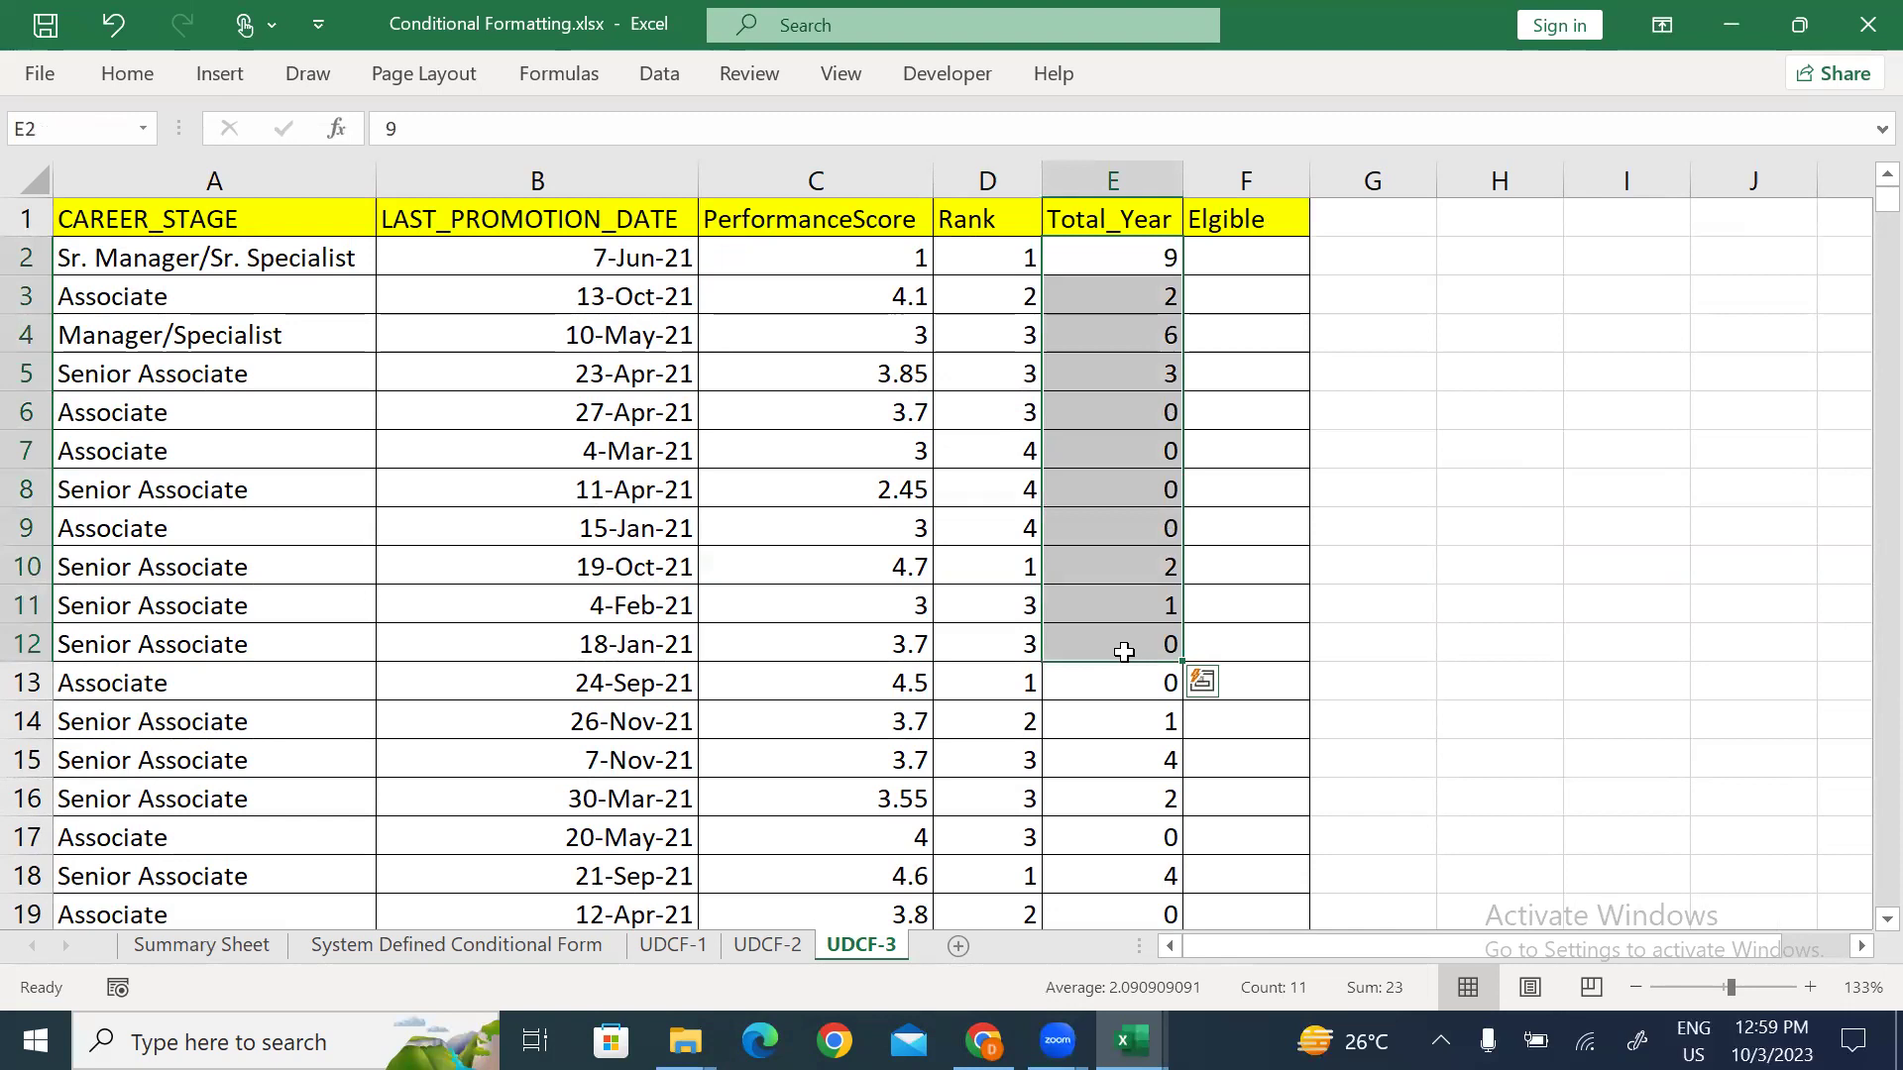
left_click(1095, 335)
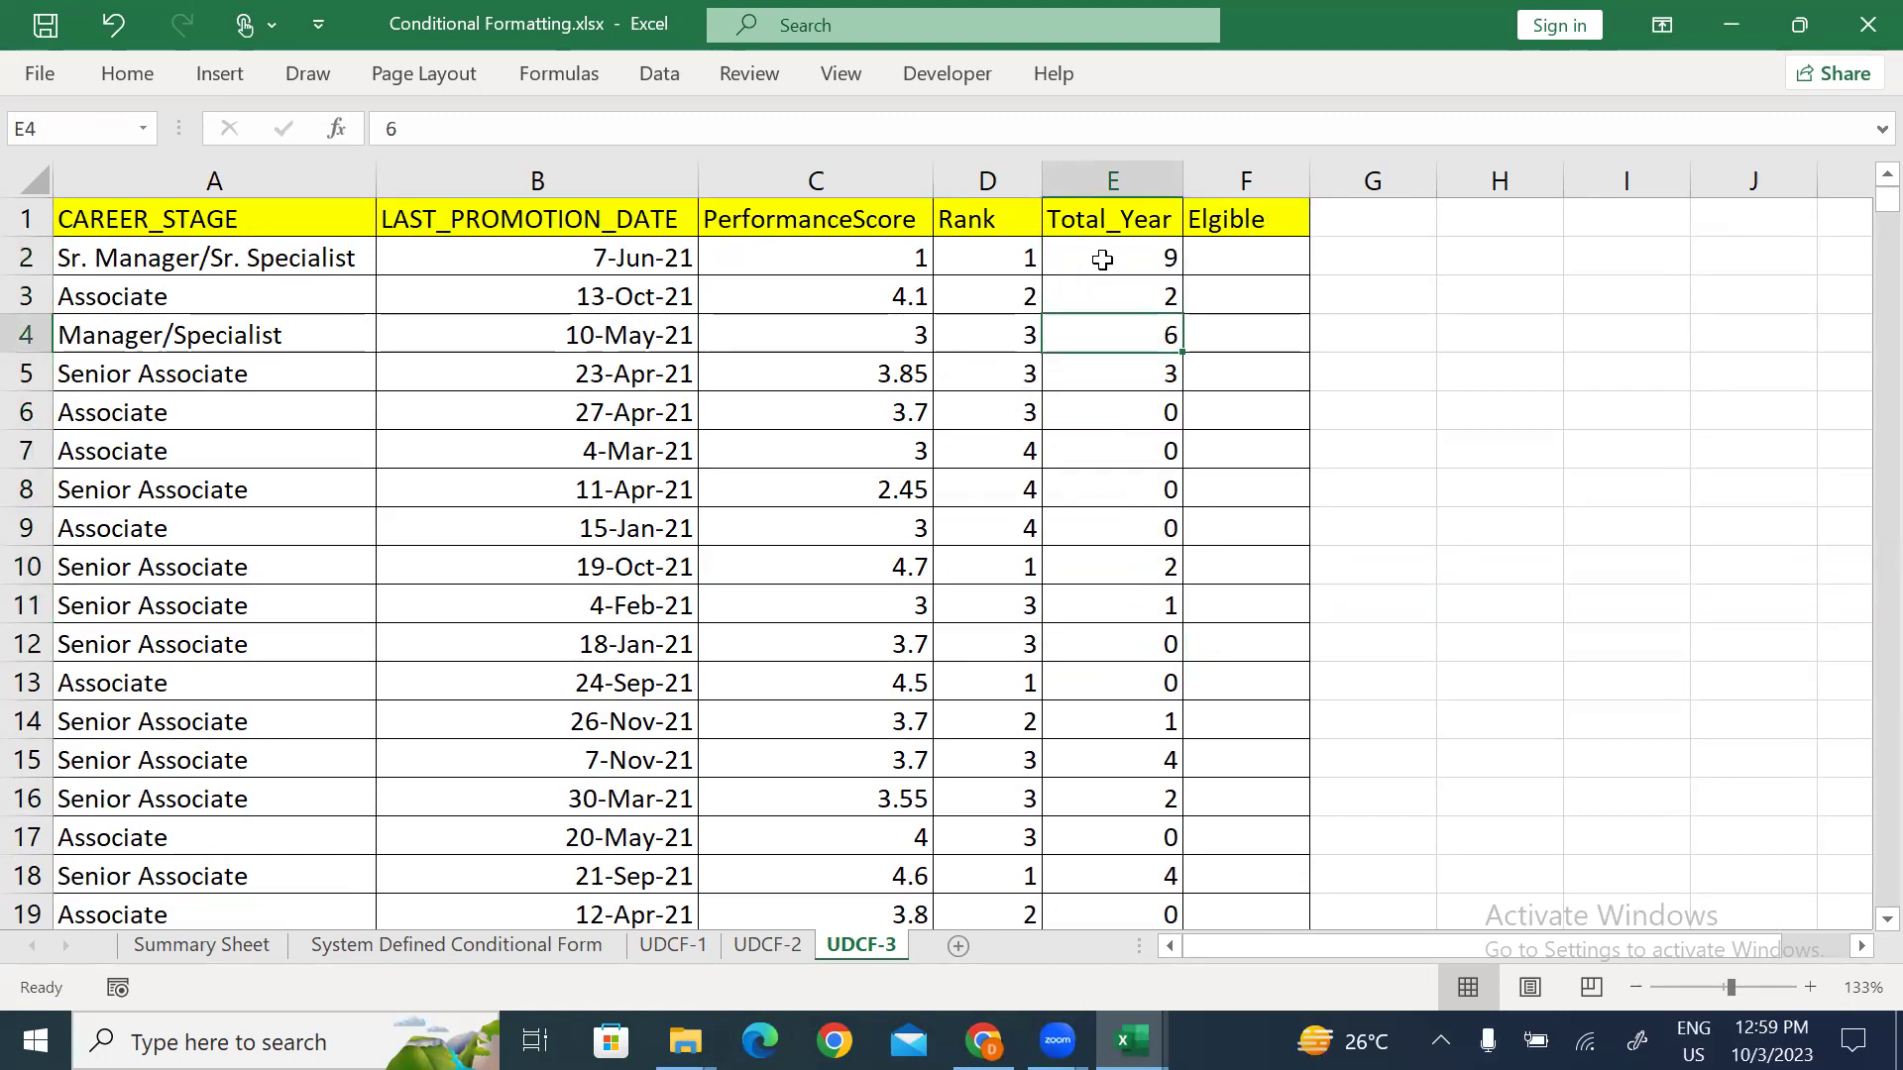
left_click(1258, 254)
type("=")
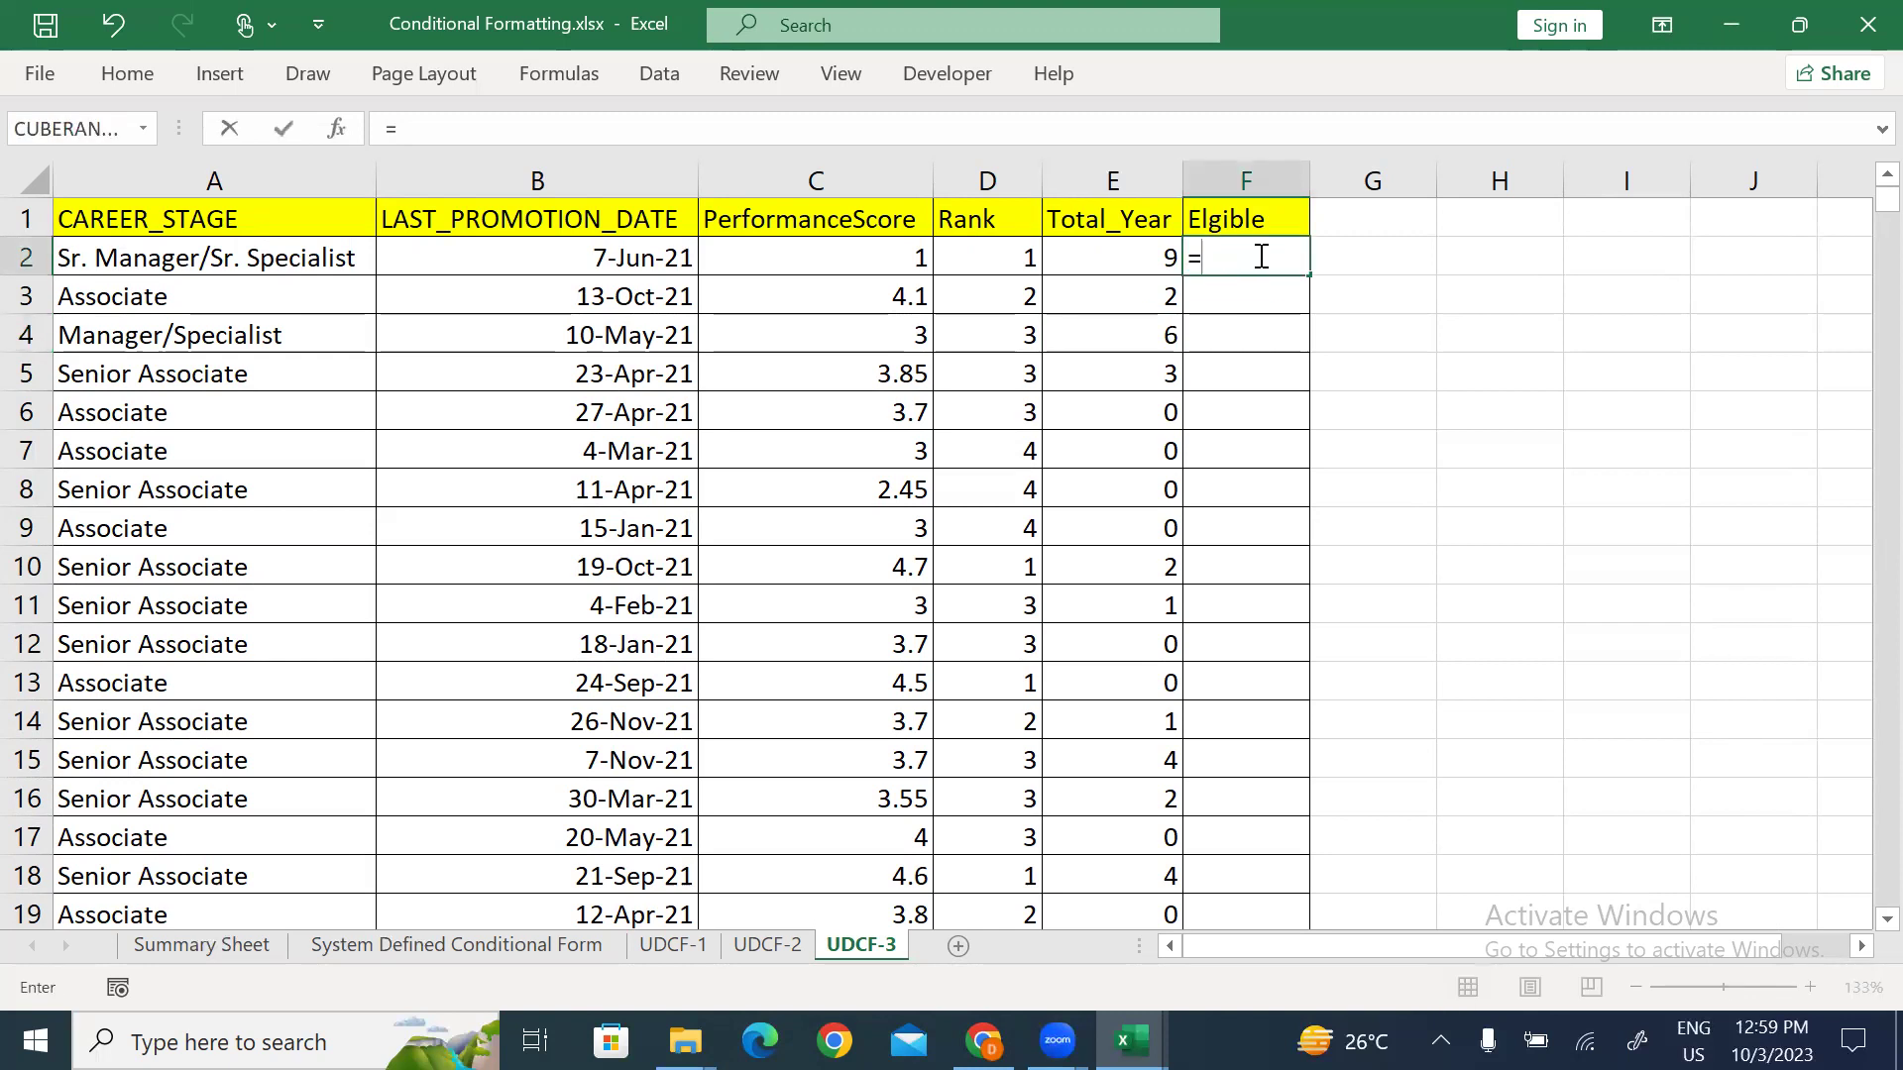
type("IF(")
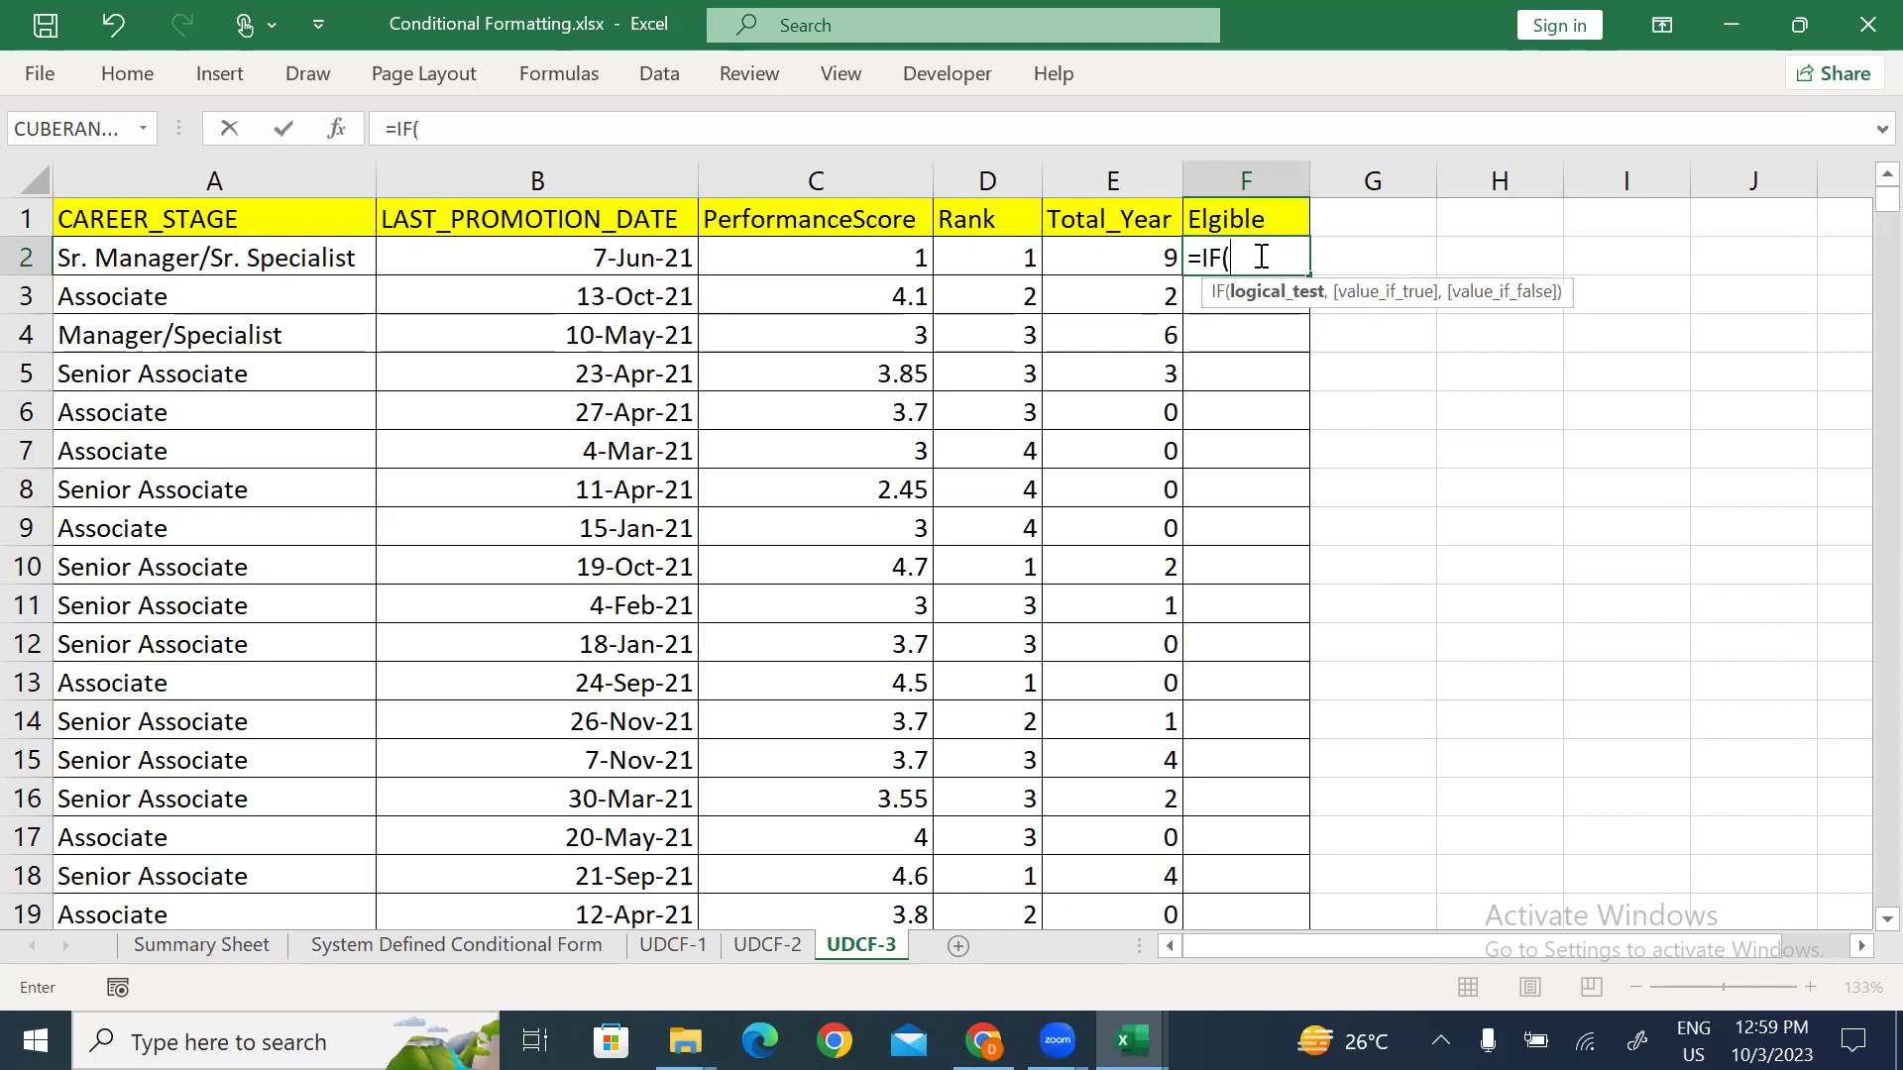
type("an")
key("Tab")
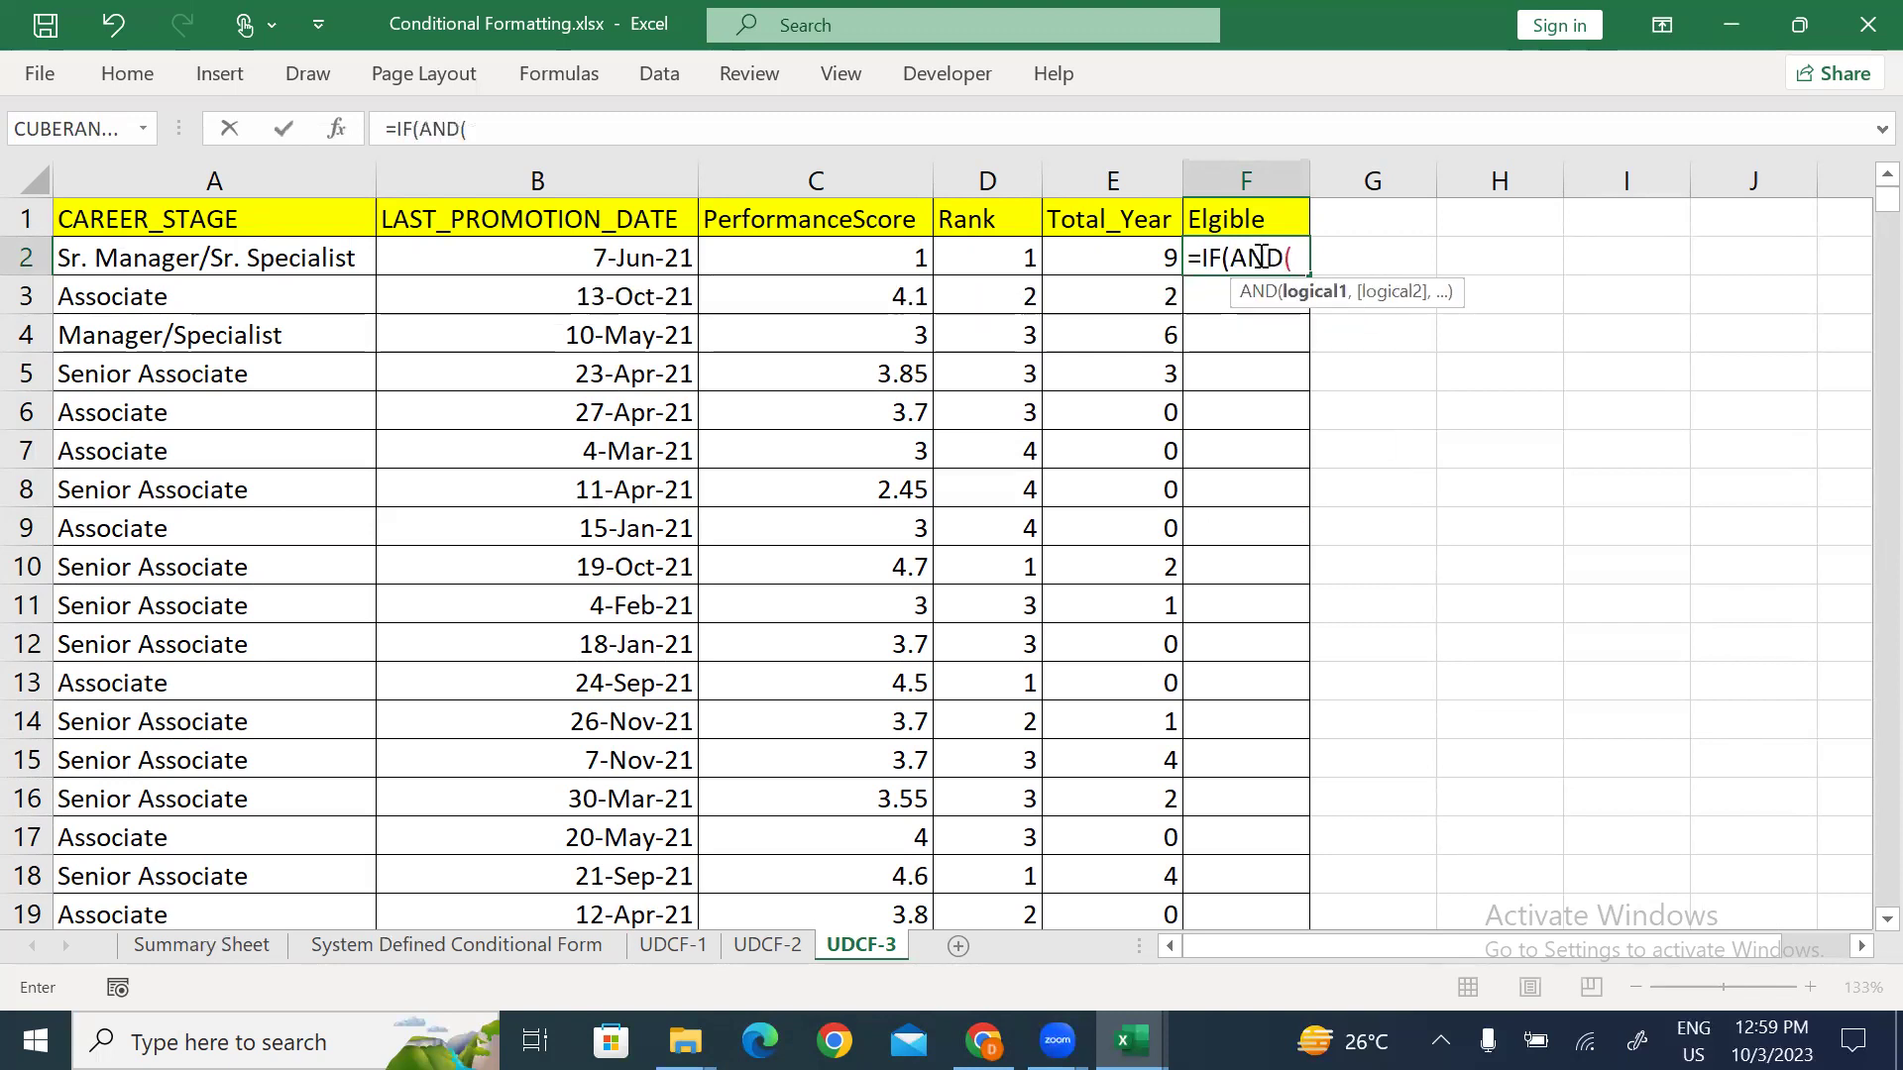
type("or")
key("Tab")
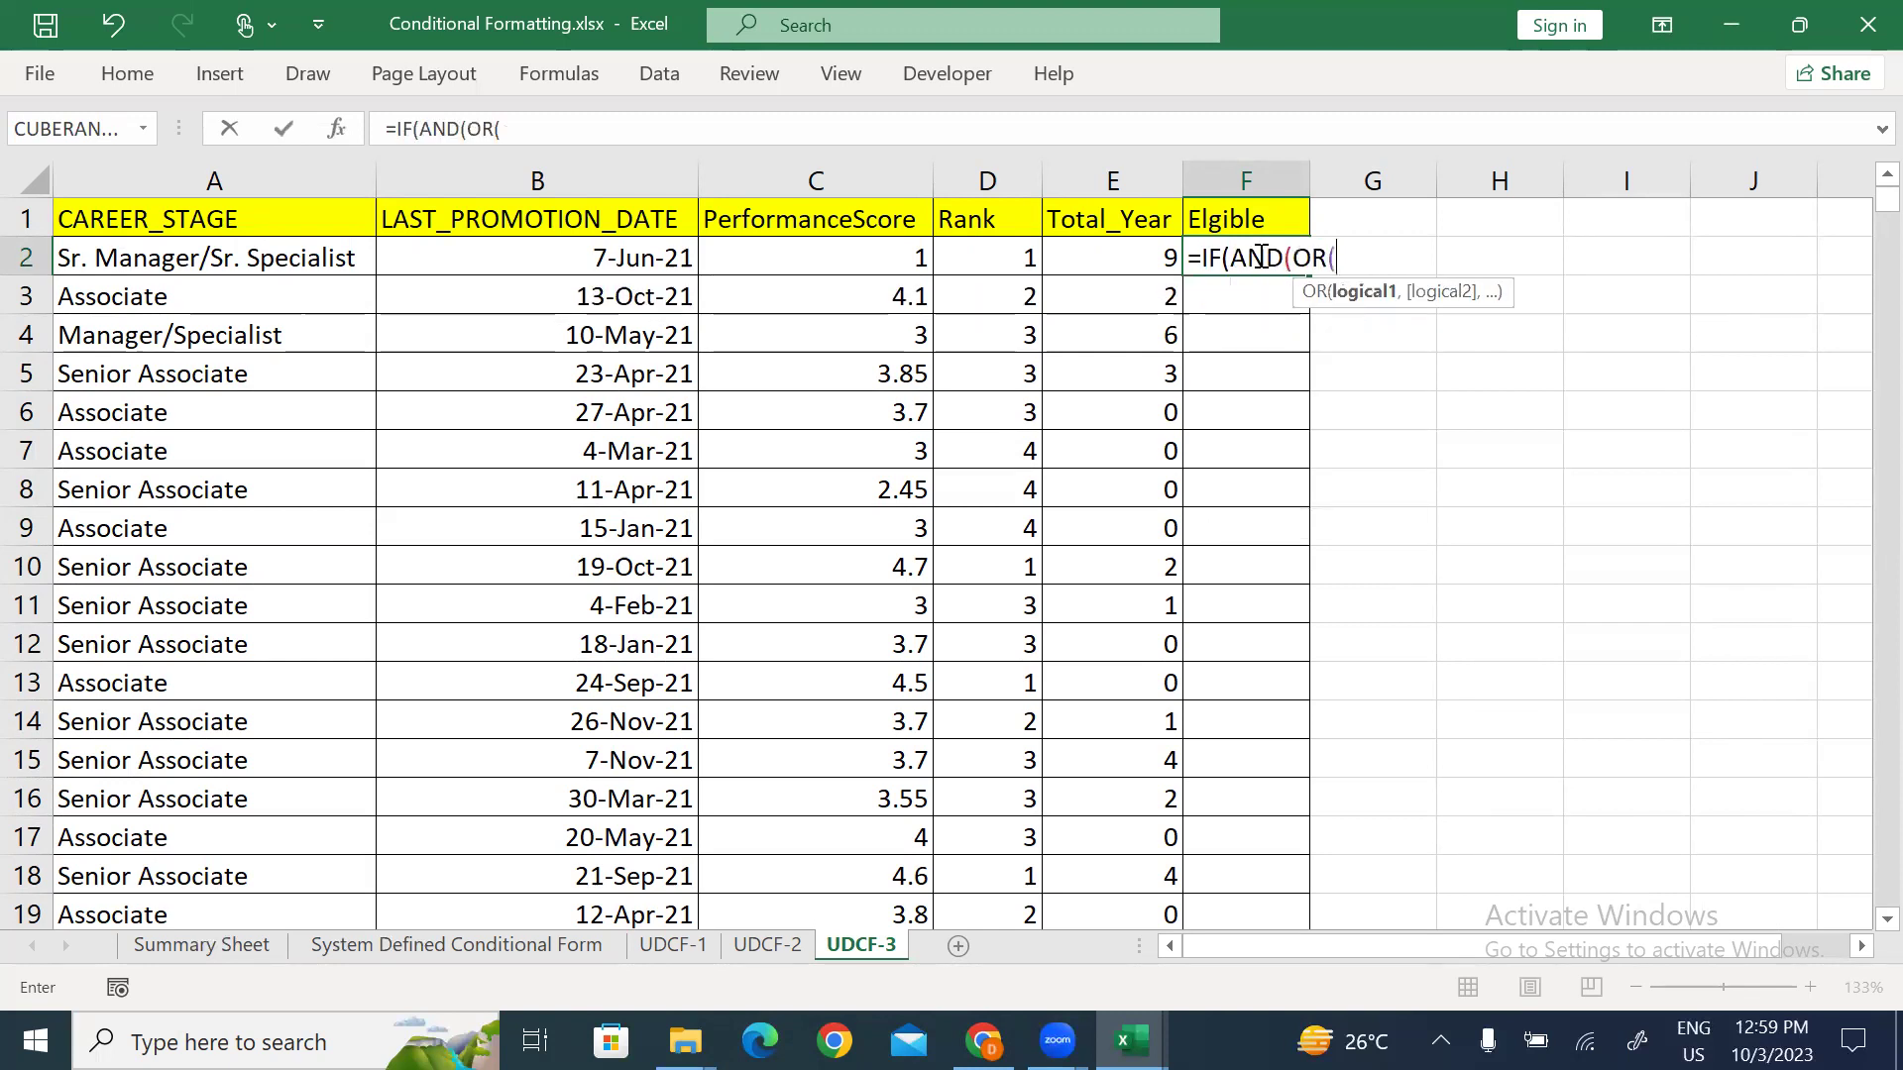
key("Escape")
Step: Copy the PerformanceScore, Rank and Total_Year headers from C1:E1 and paste them transposed into H5:H7
key("Down")
key("Down")
key("Down")
key("Down")
key("Left")
key("Left")
key("Left")
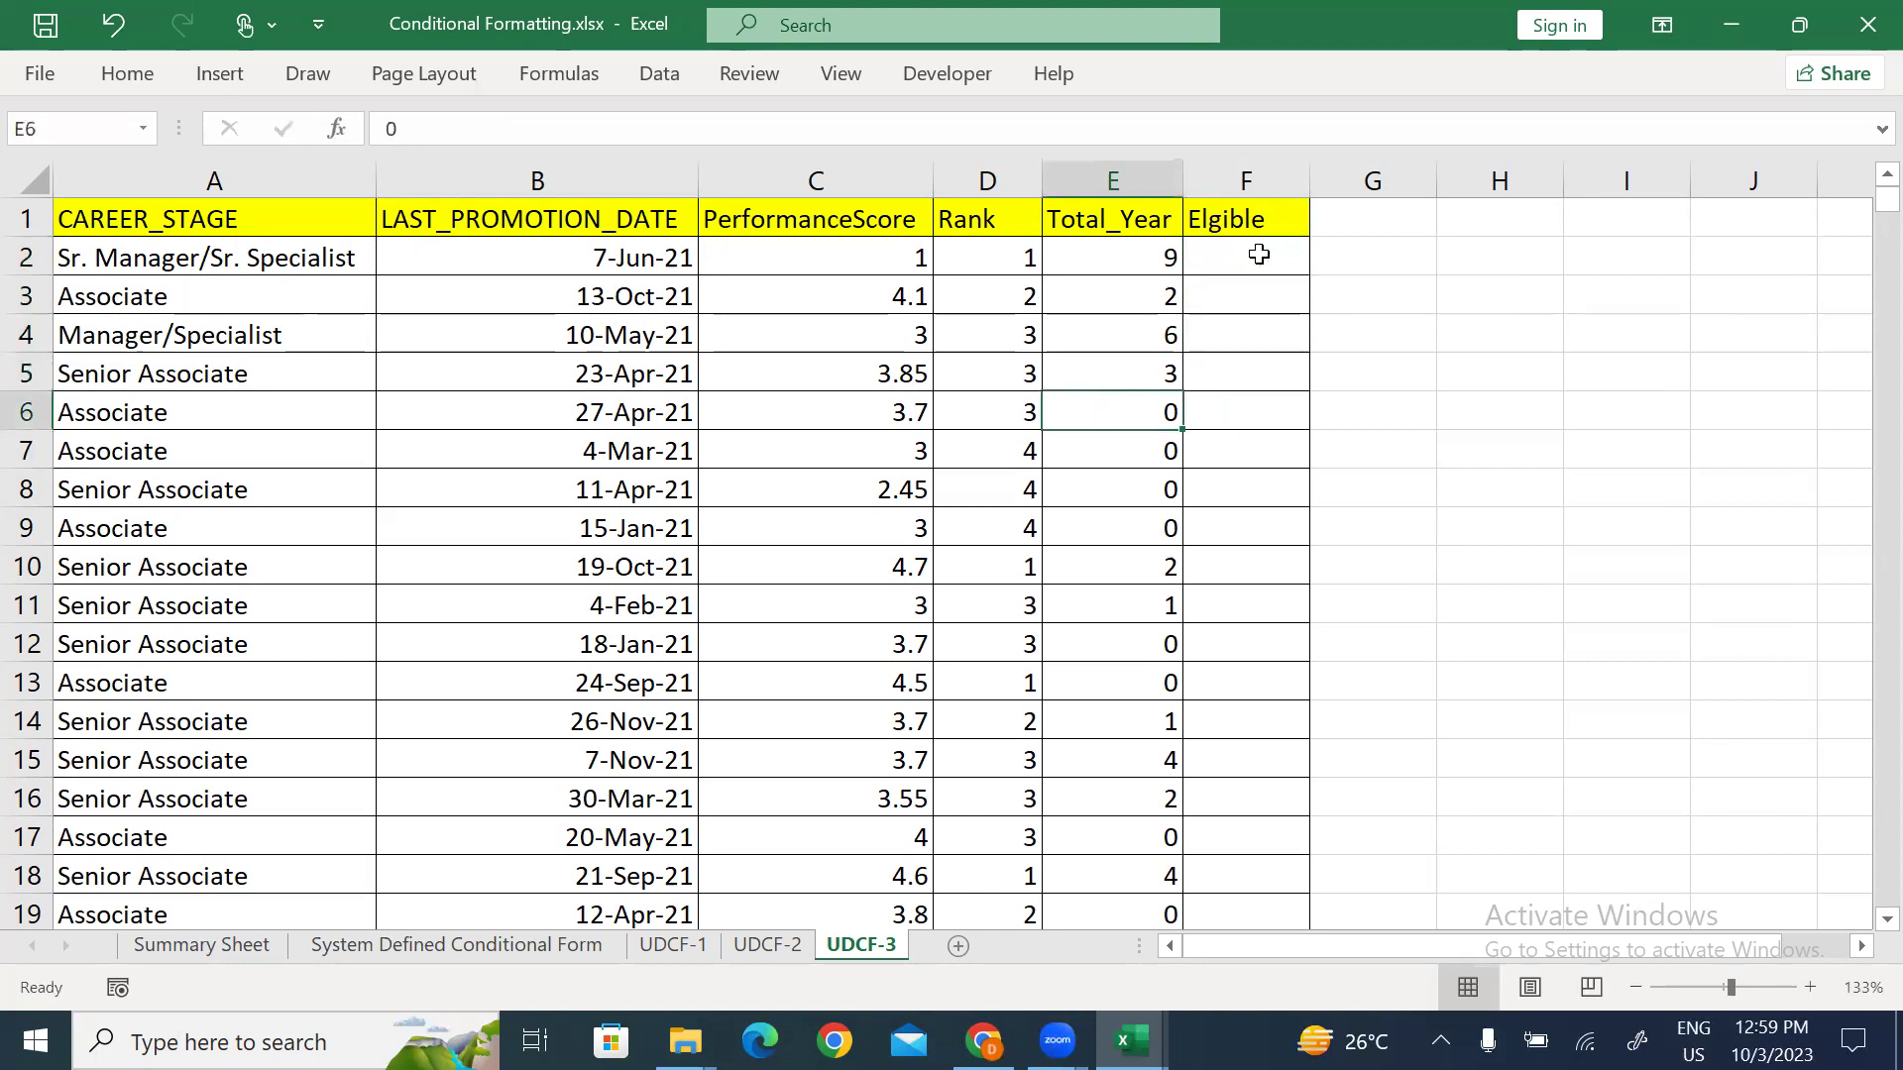
key("Up")
key("Up")
key("Up")
key("Up")
key("Up")
key("shift+Right")
key("shift+Right")
key("ctrl+c")
key("Right")
key("Right")
key("Right")
key("Right")
key("Right")
key("Down")
key("Down")
key("Down")
key("Down")
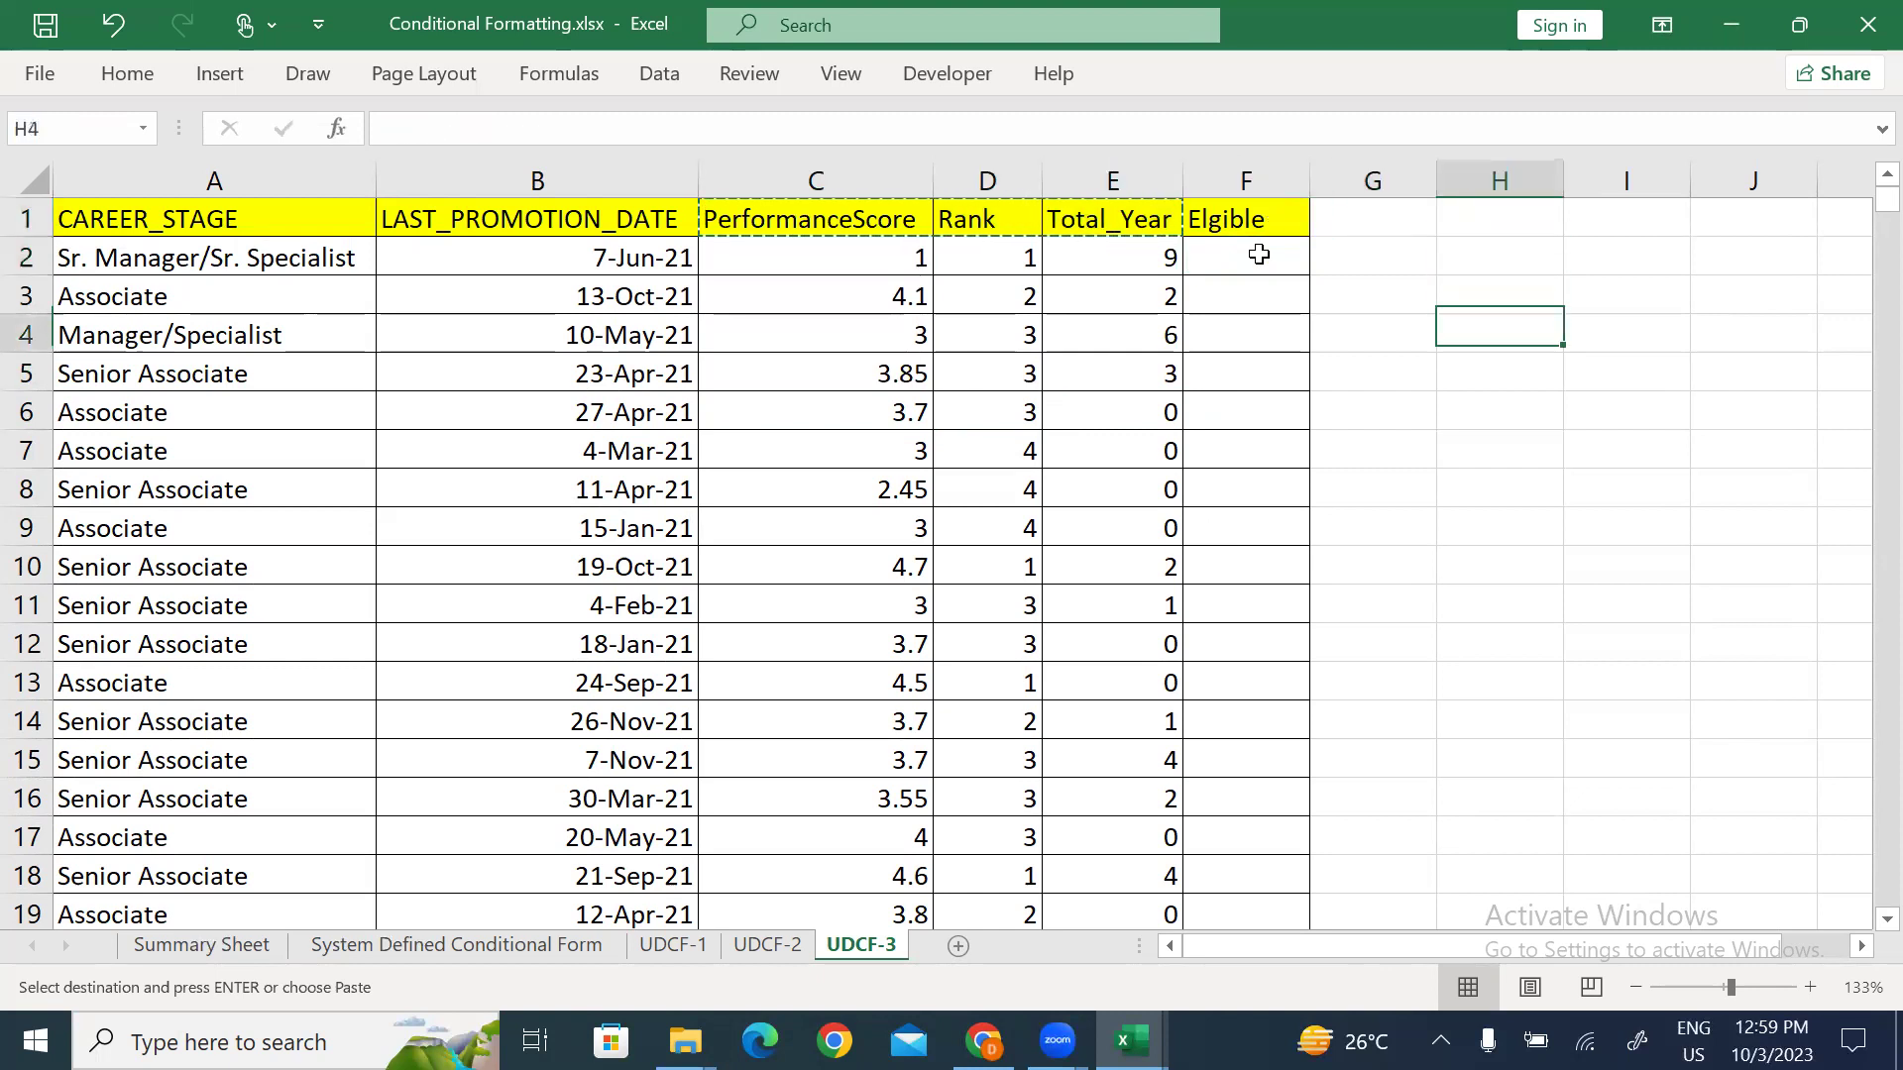
key("ctrl+alt+v")
key("e")
key("Return")
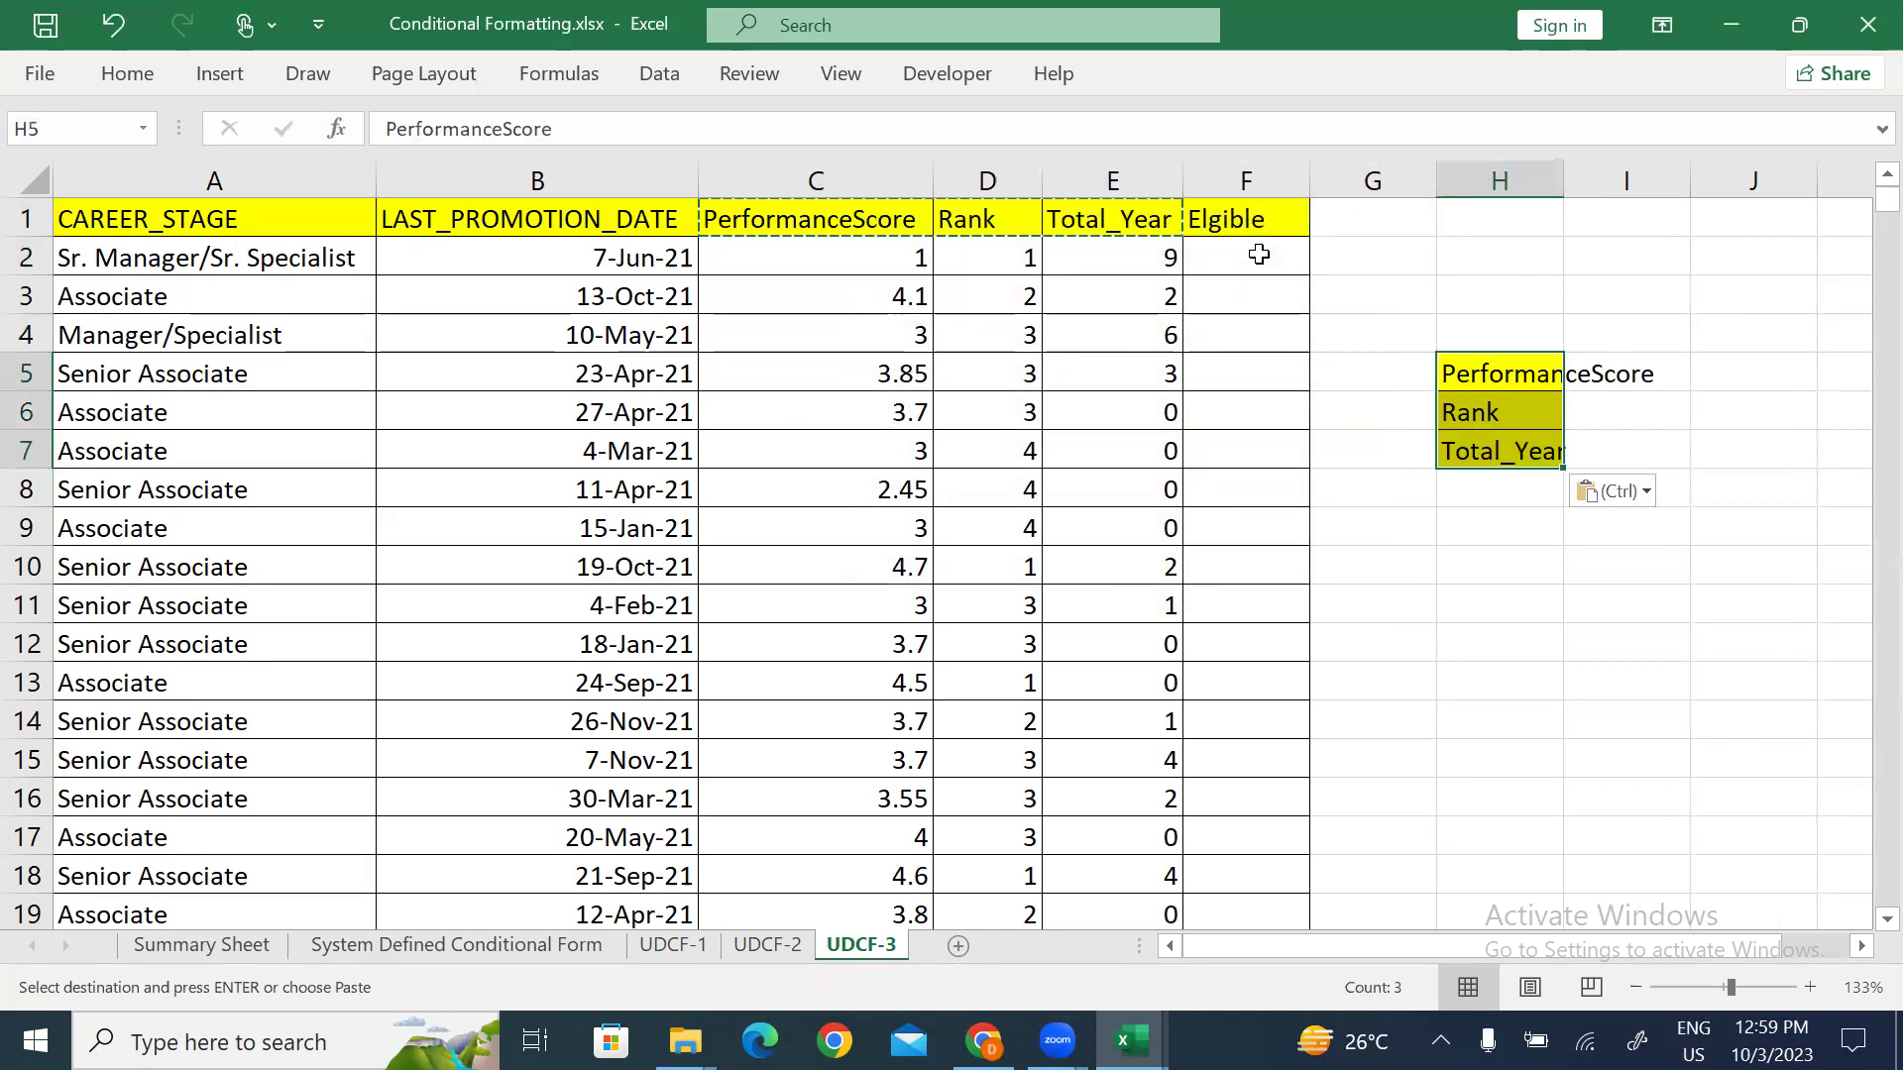
Step: Autofit the width of column H to the pasted criteria labels
key("alt+h")
key("o")
key("i")
Step: Fill the Total_Year label in H7 with the standard red colour
key("Down")
key("shift+Down")
key("Up")
key("shift+Down")
key("alt")
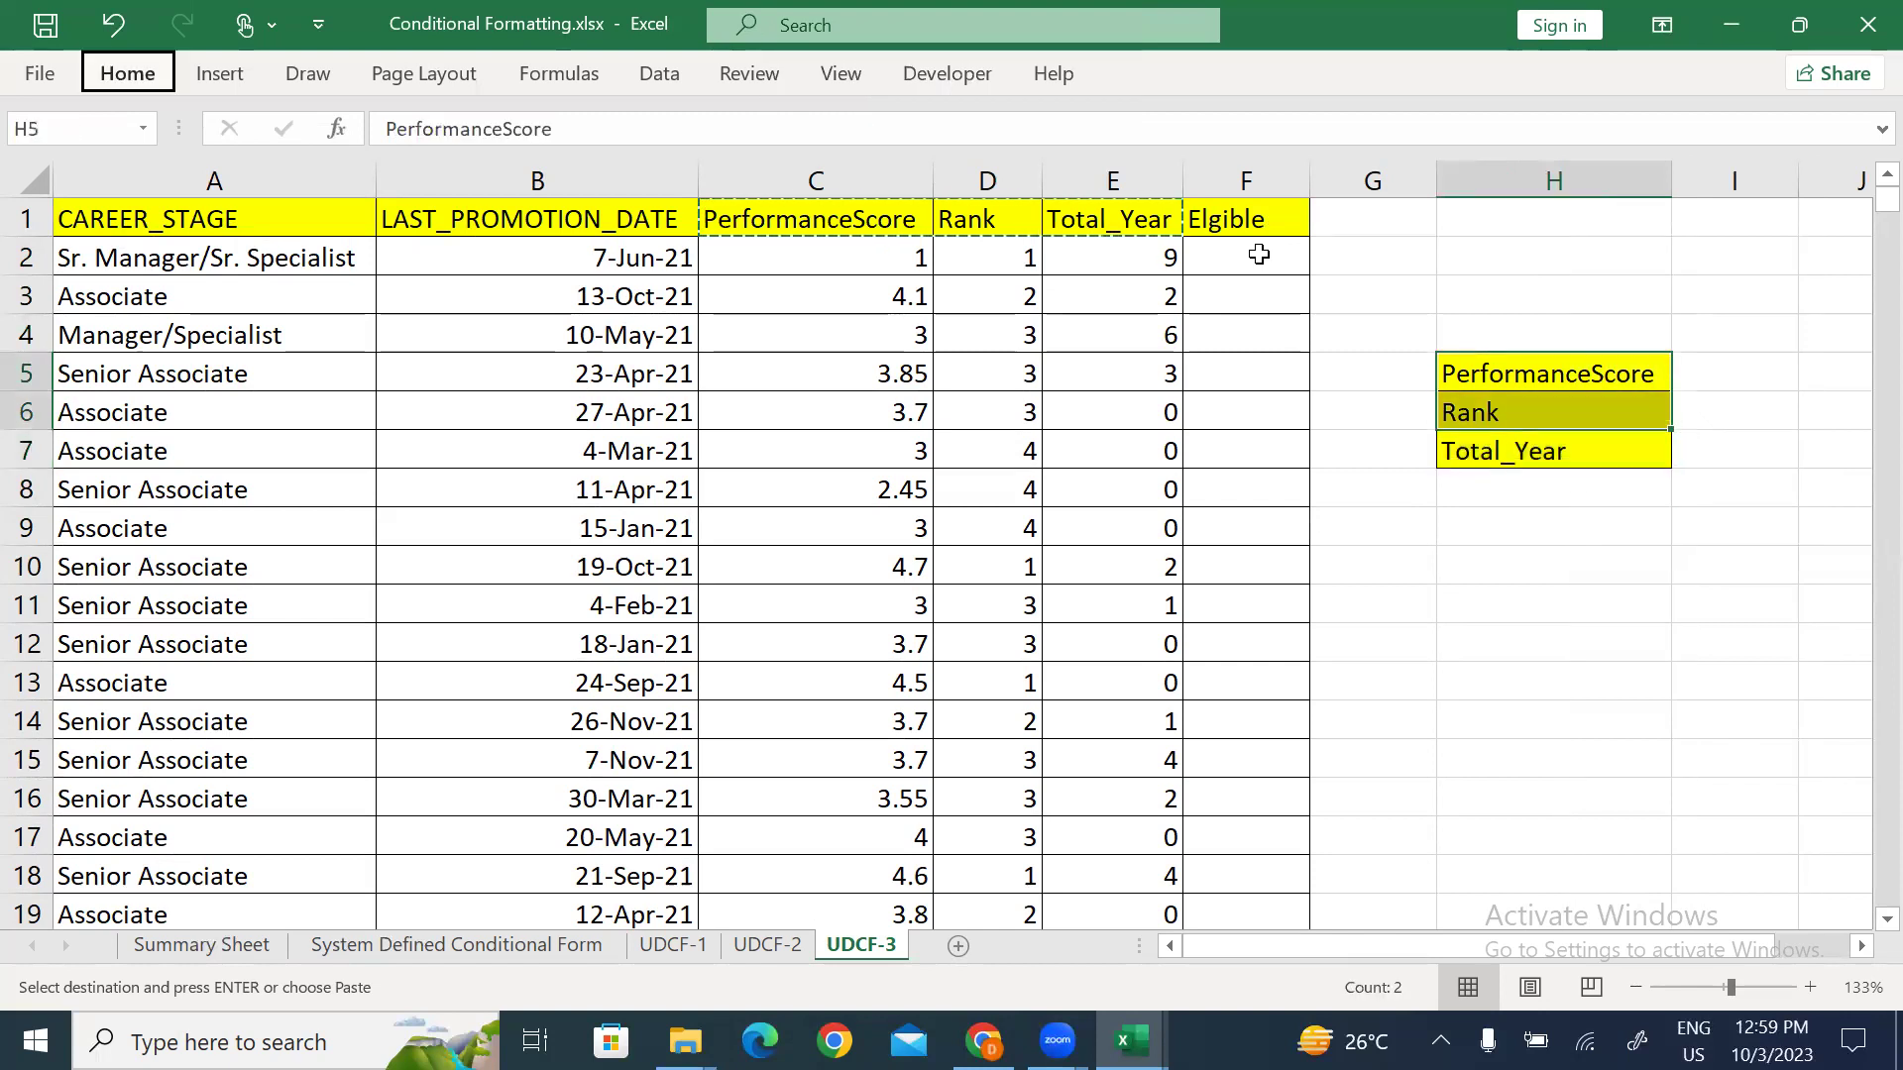
key("Escape")
key("Escape")
key("Down")
key("Down")
key("alt+h")
key("h")
key("Down")
key("Down")
key("Down")
key("Down")
key("Down")
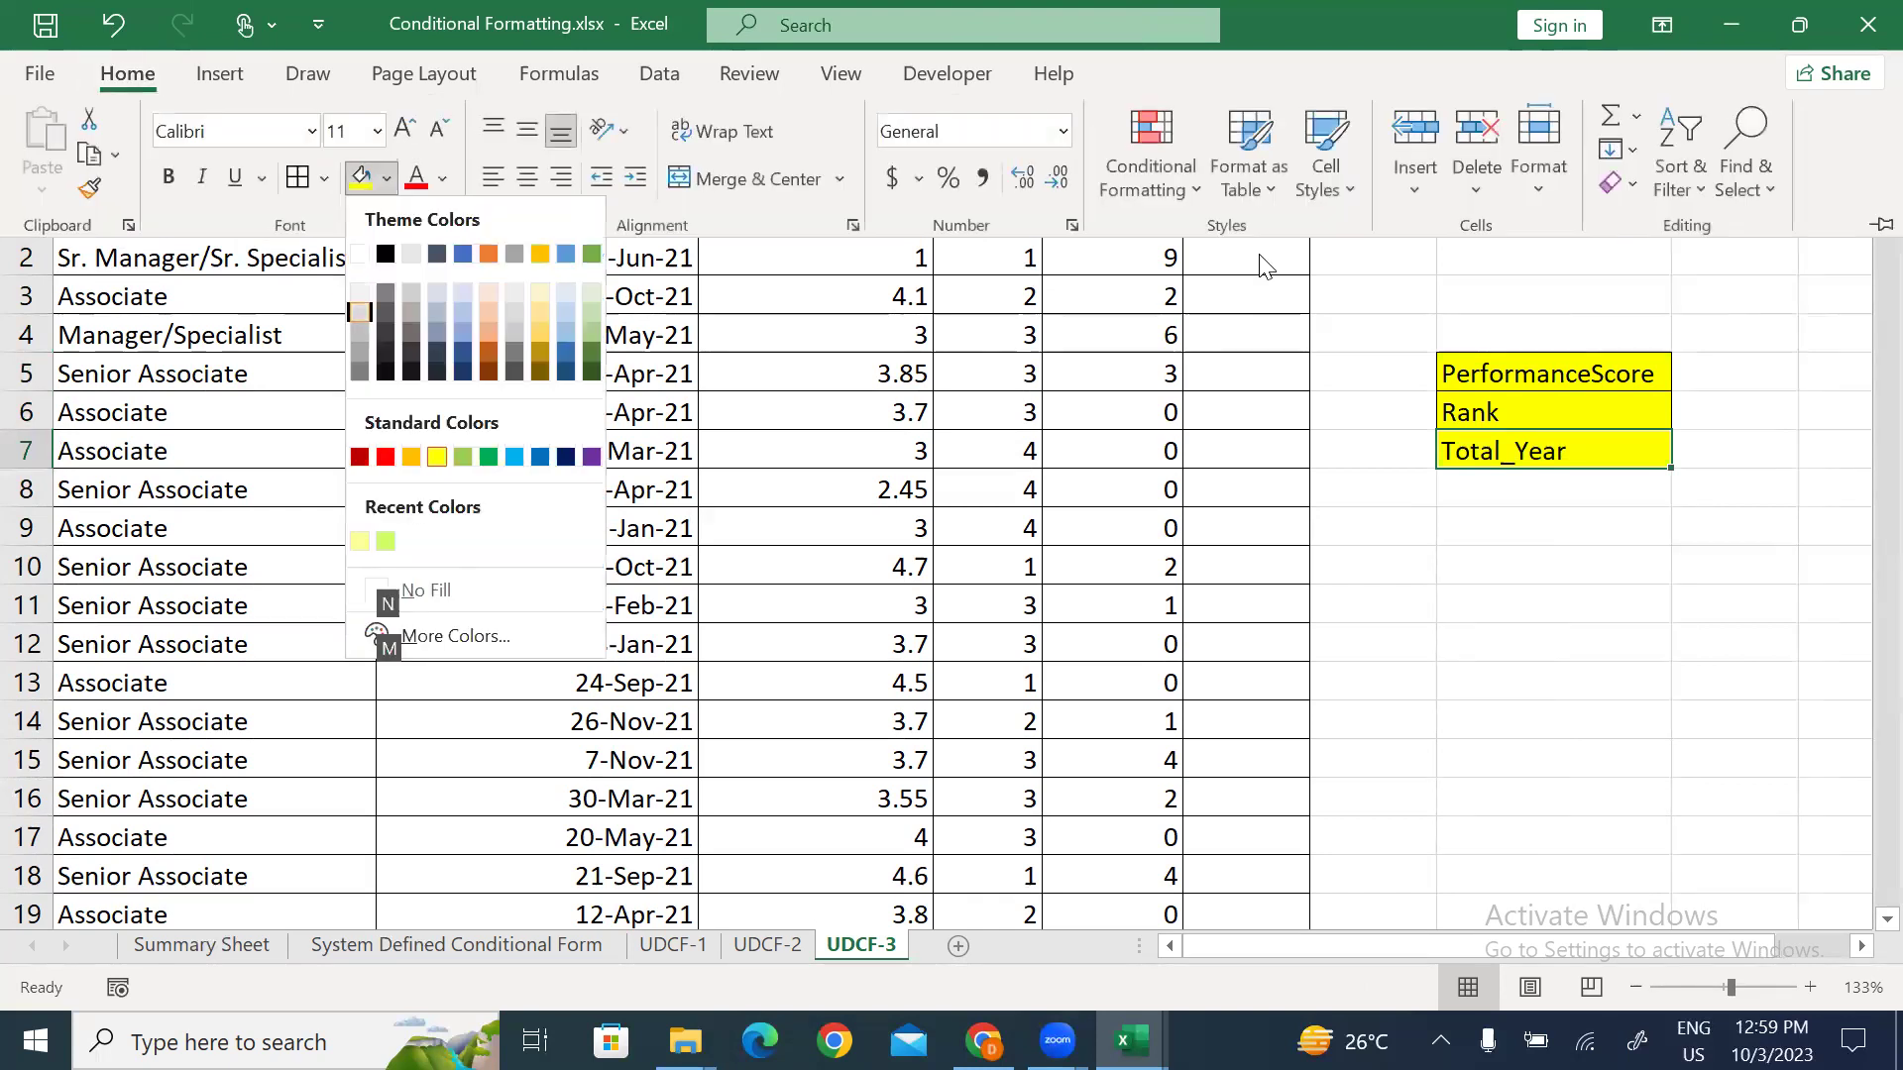
key("Right")
key("Return")
Step: Enter the criteria >4 for PerformanceScore, <3 for Rank and >4 for Total_Year in I5:I7
key("Up")
key("Up")
key("Right")
key("Right")
key("Left")
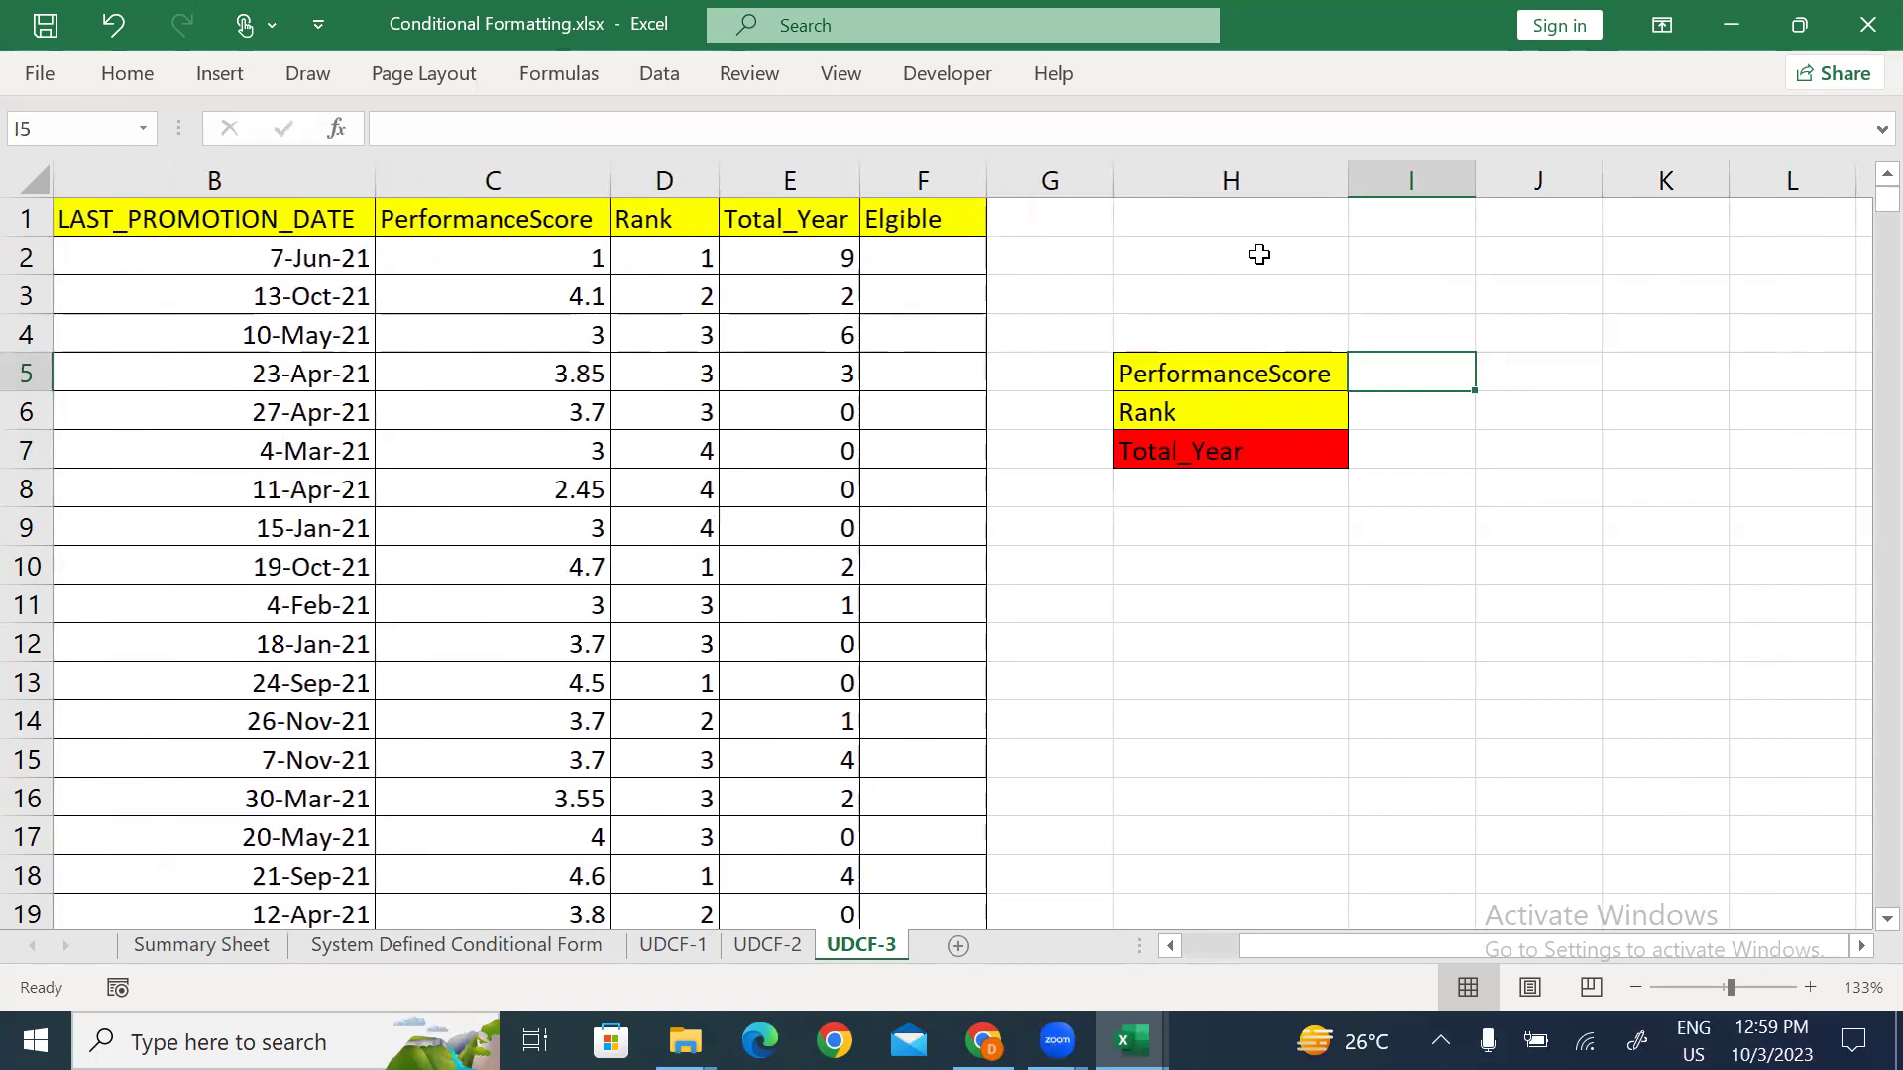
type("4")
key("BackSpace")
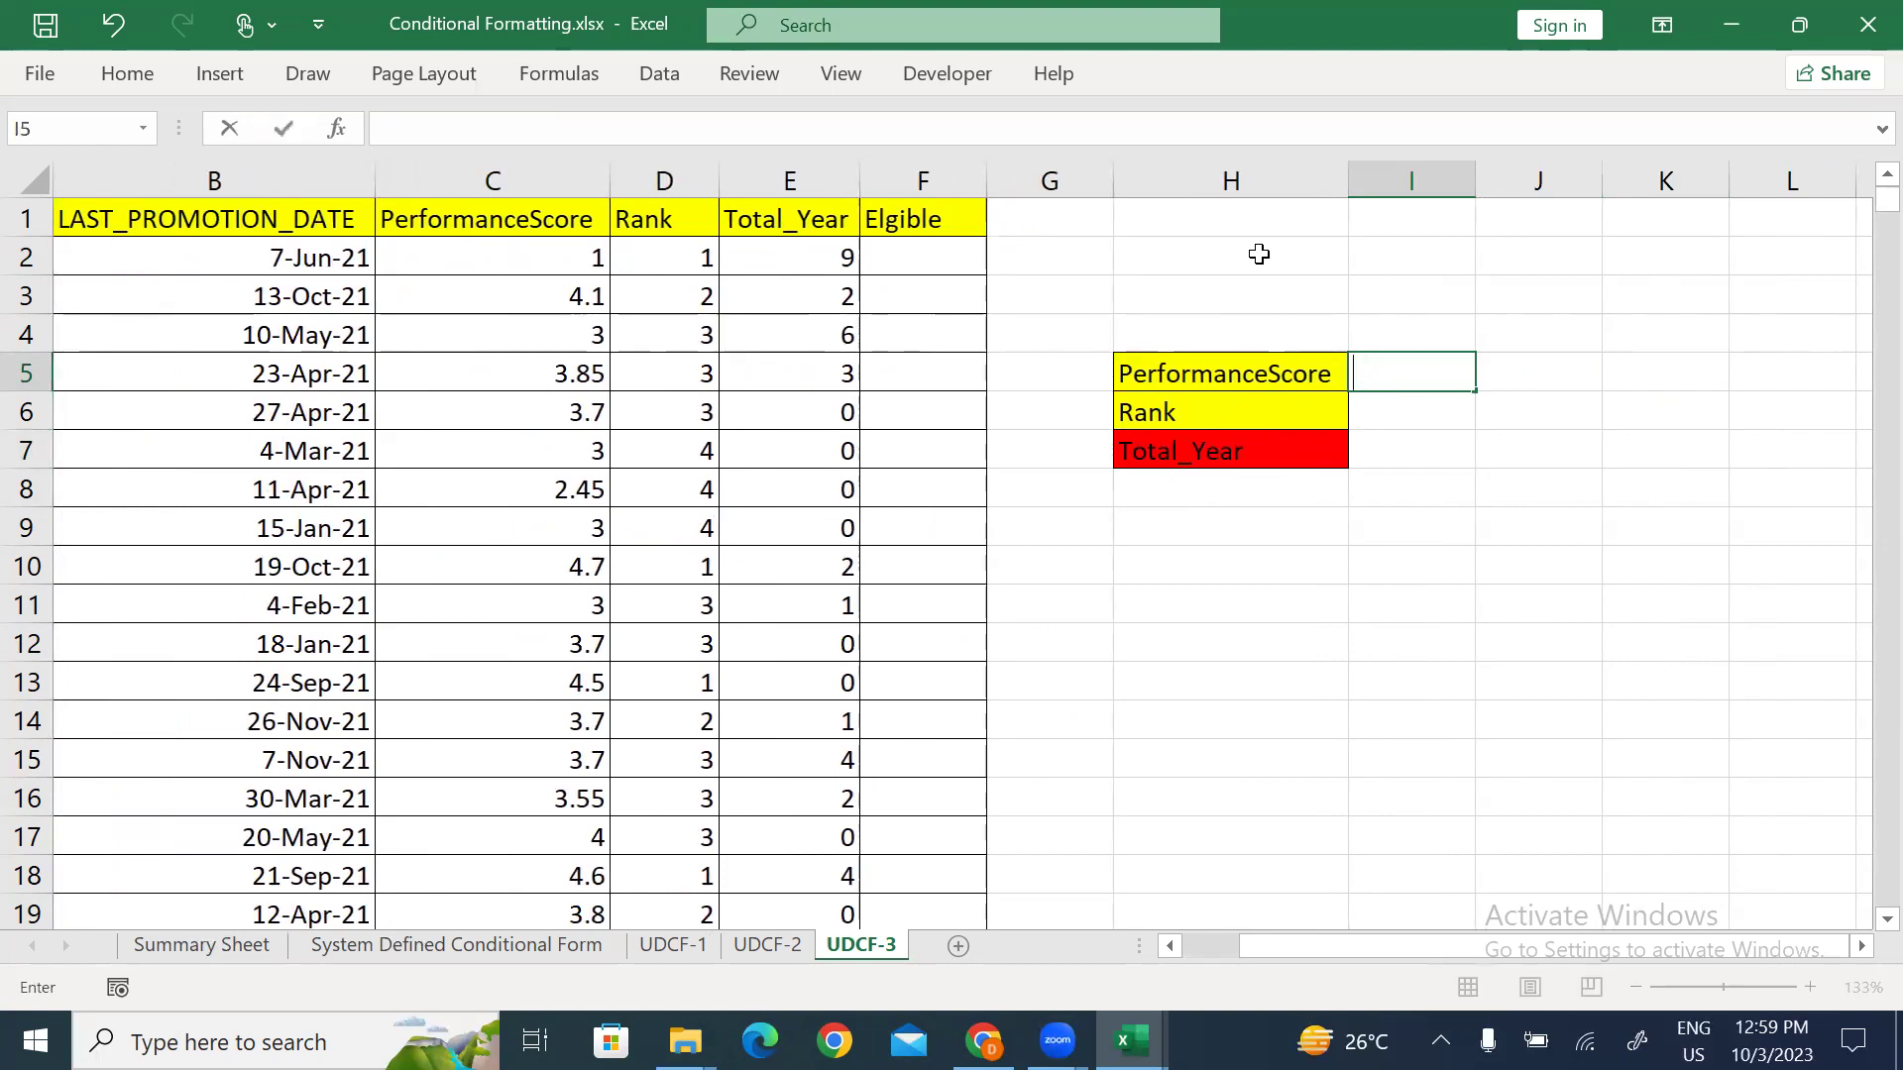
type(">4")
key("Return")
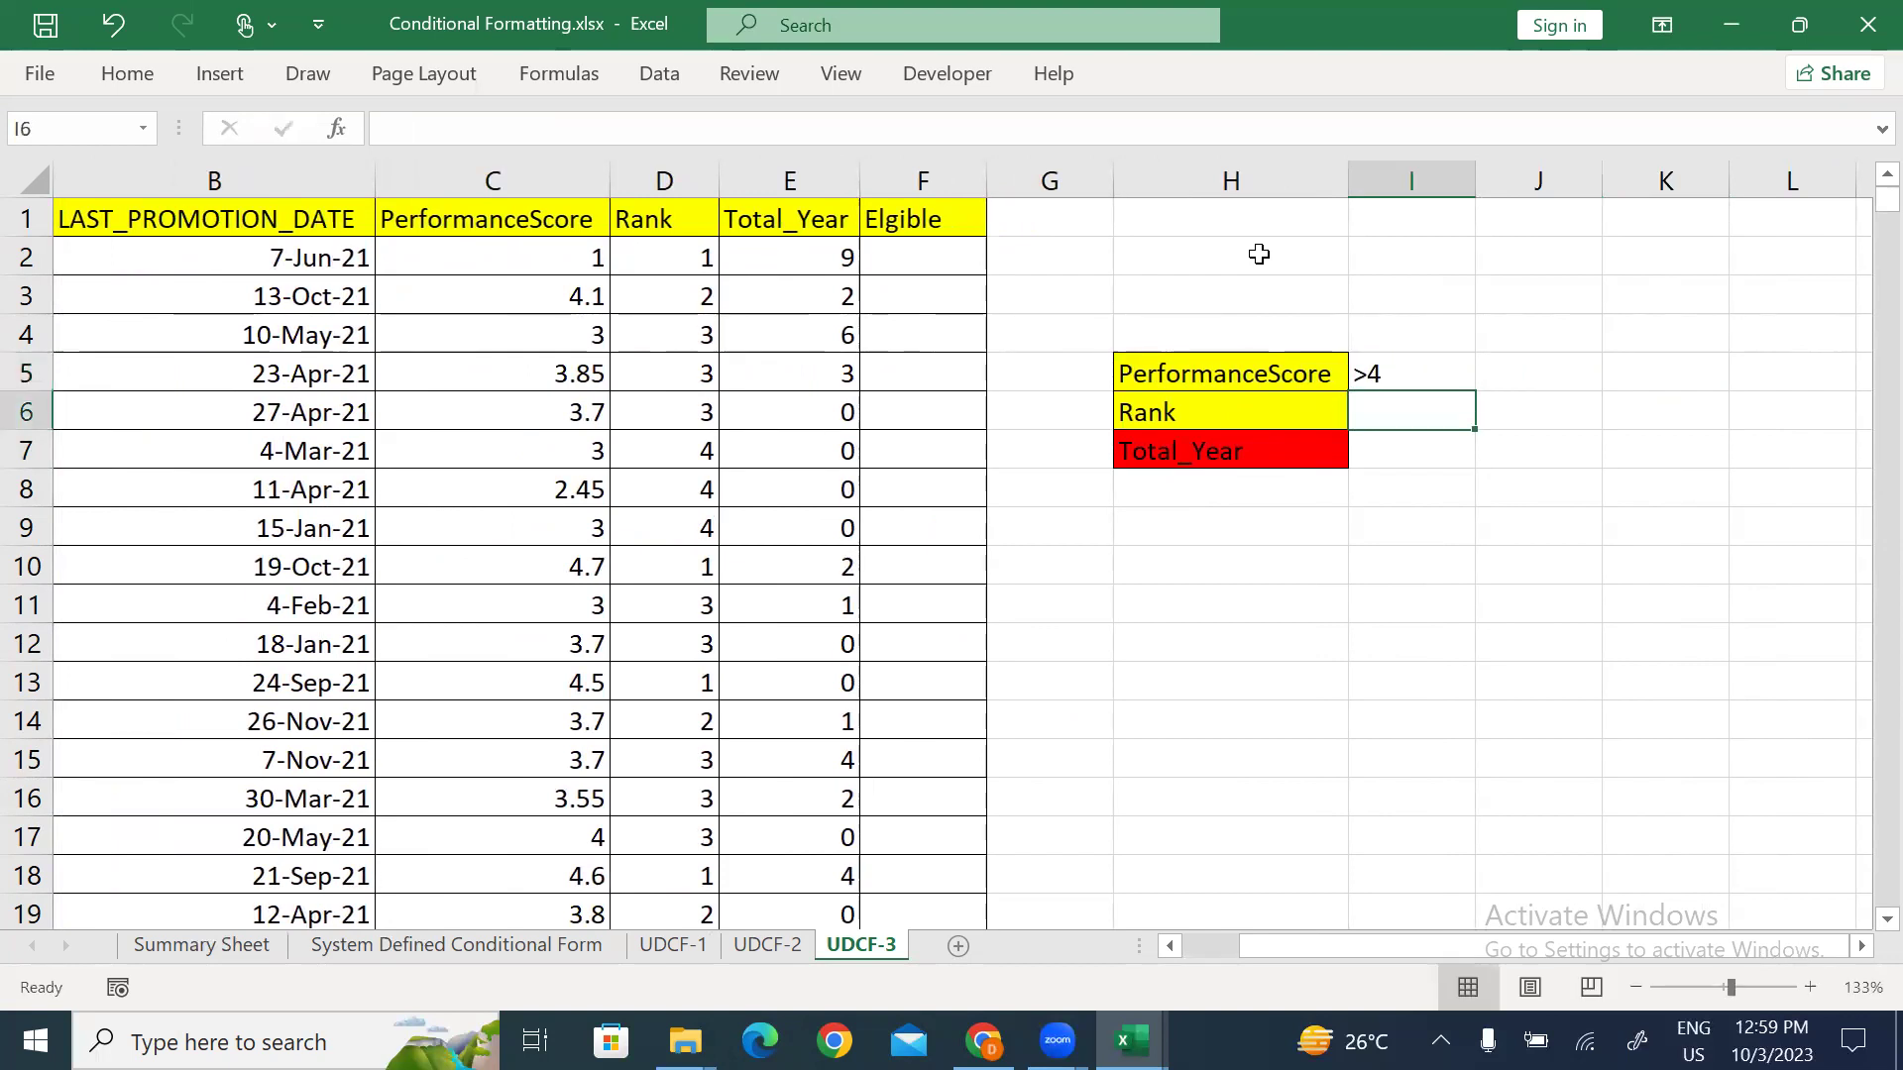
type("<3")
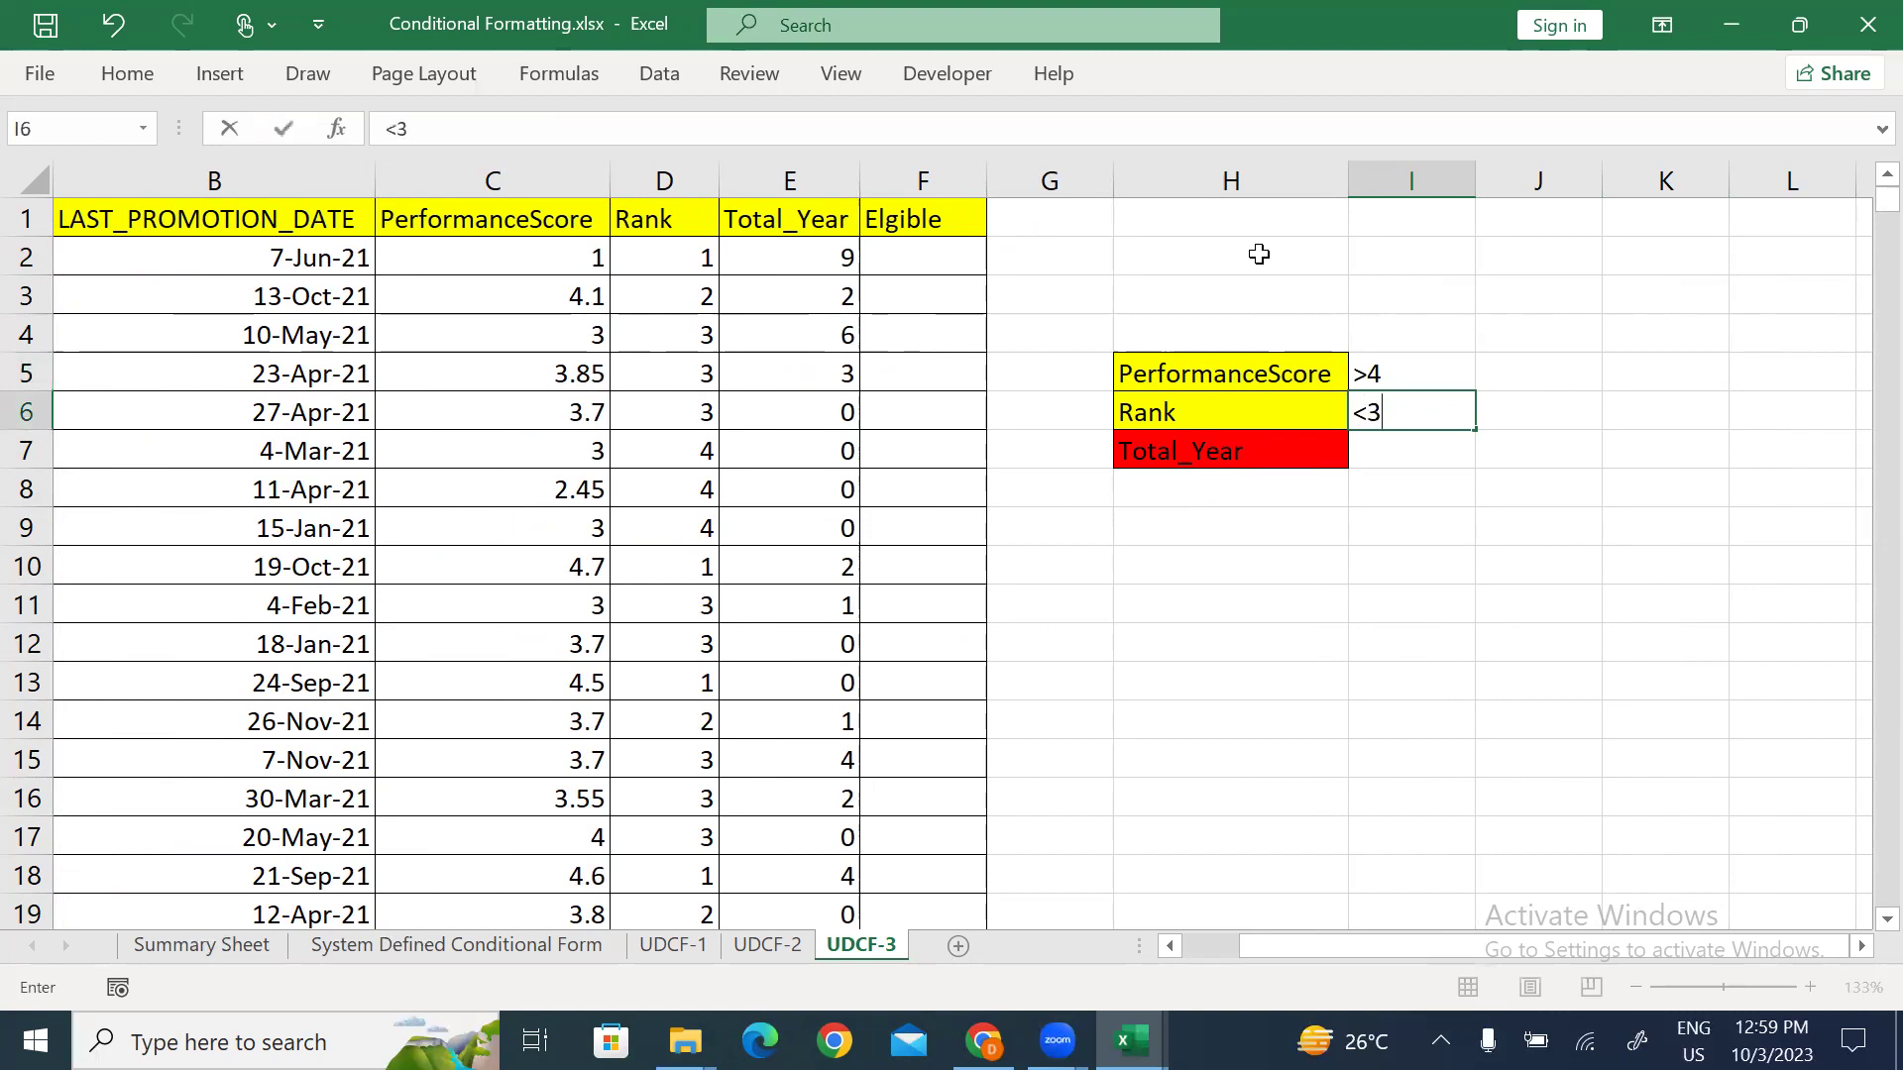
key("Return")
type(">")
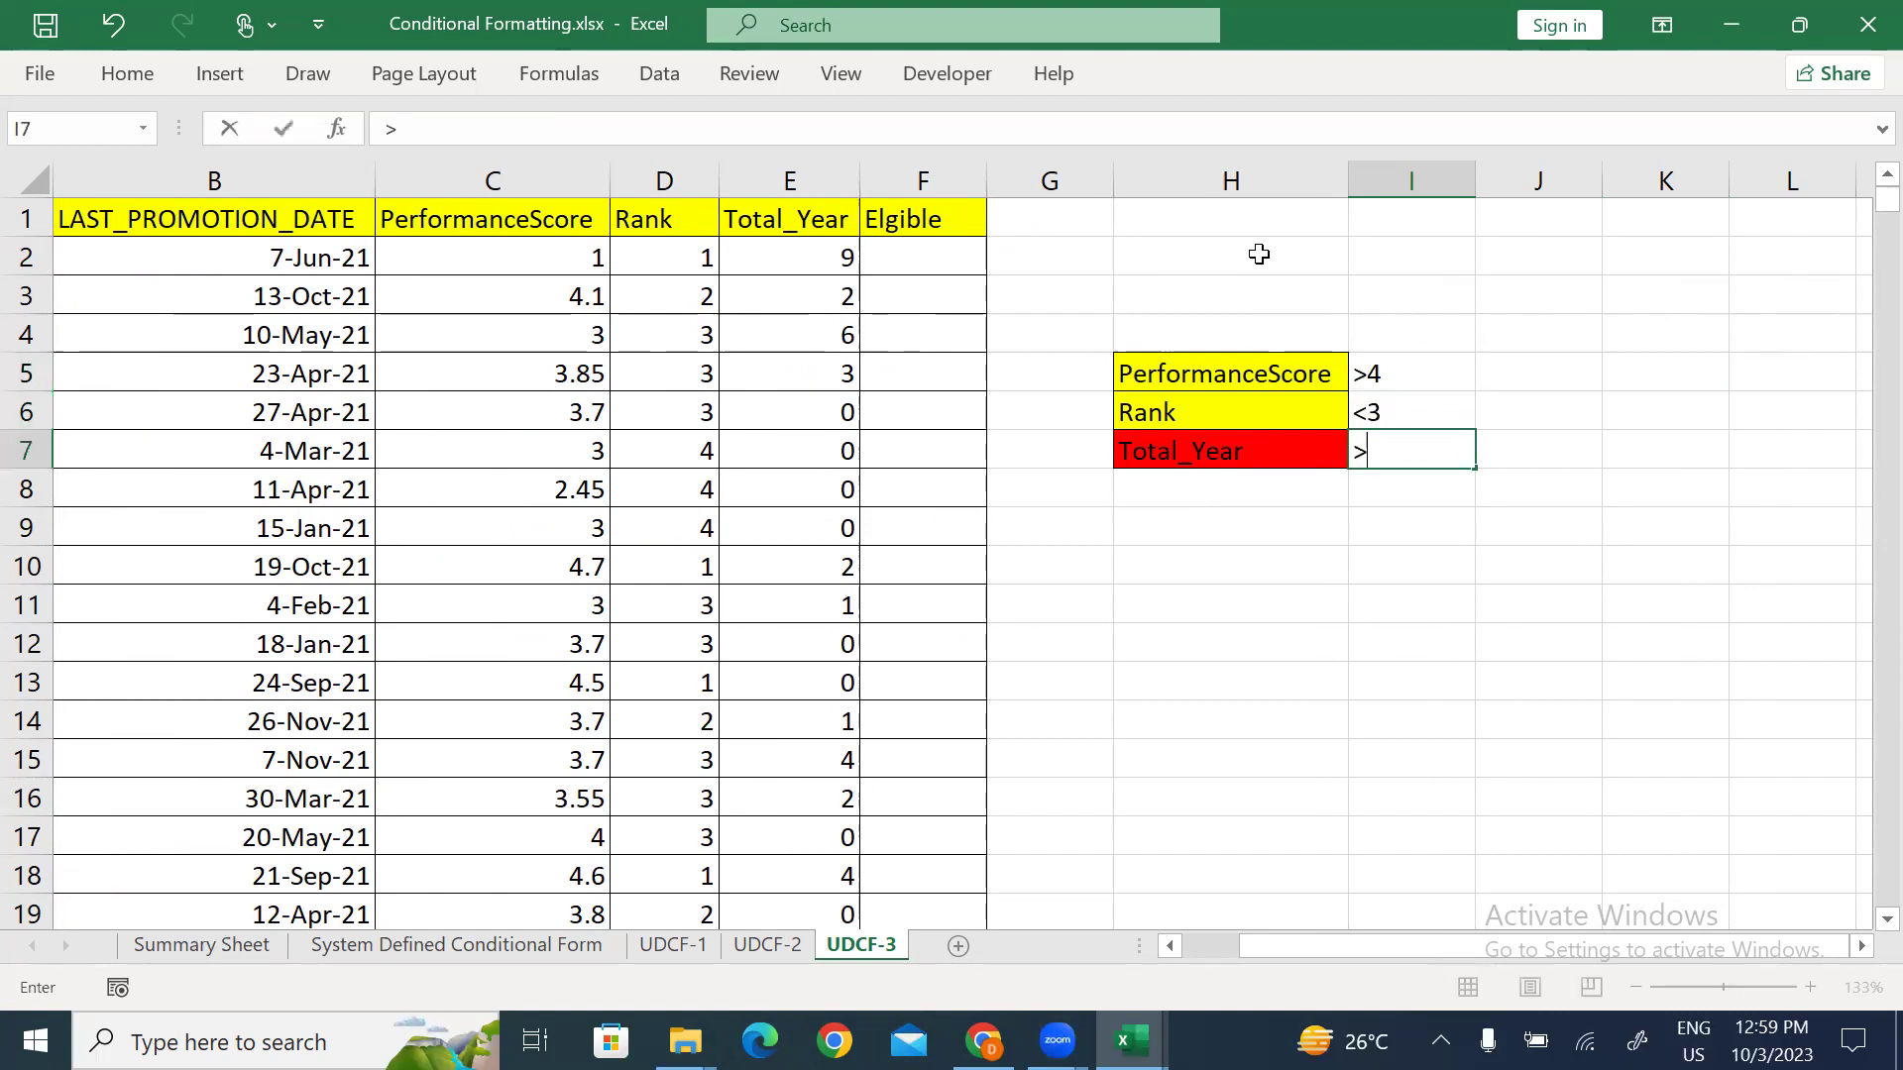
type("4")
key("Return")
Step: Try removing the fill from the PerformanceScore and Rank criteria in H5:I6 and undo it
key("Up")
key("Up")
key("Up")
key("Left")
key("shift+Down")
key("shift+Right")
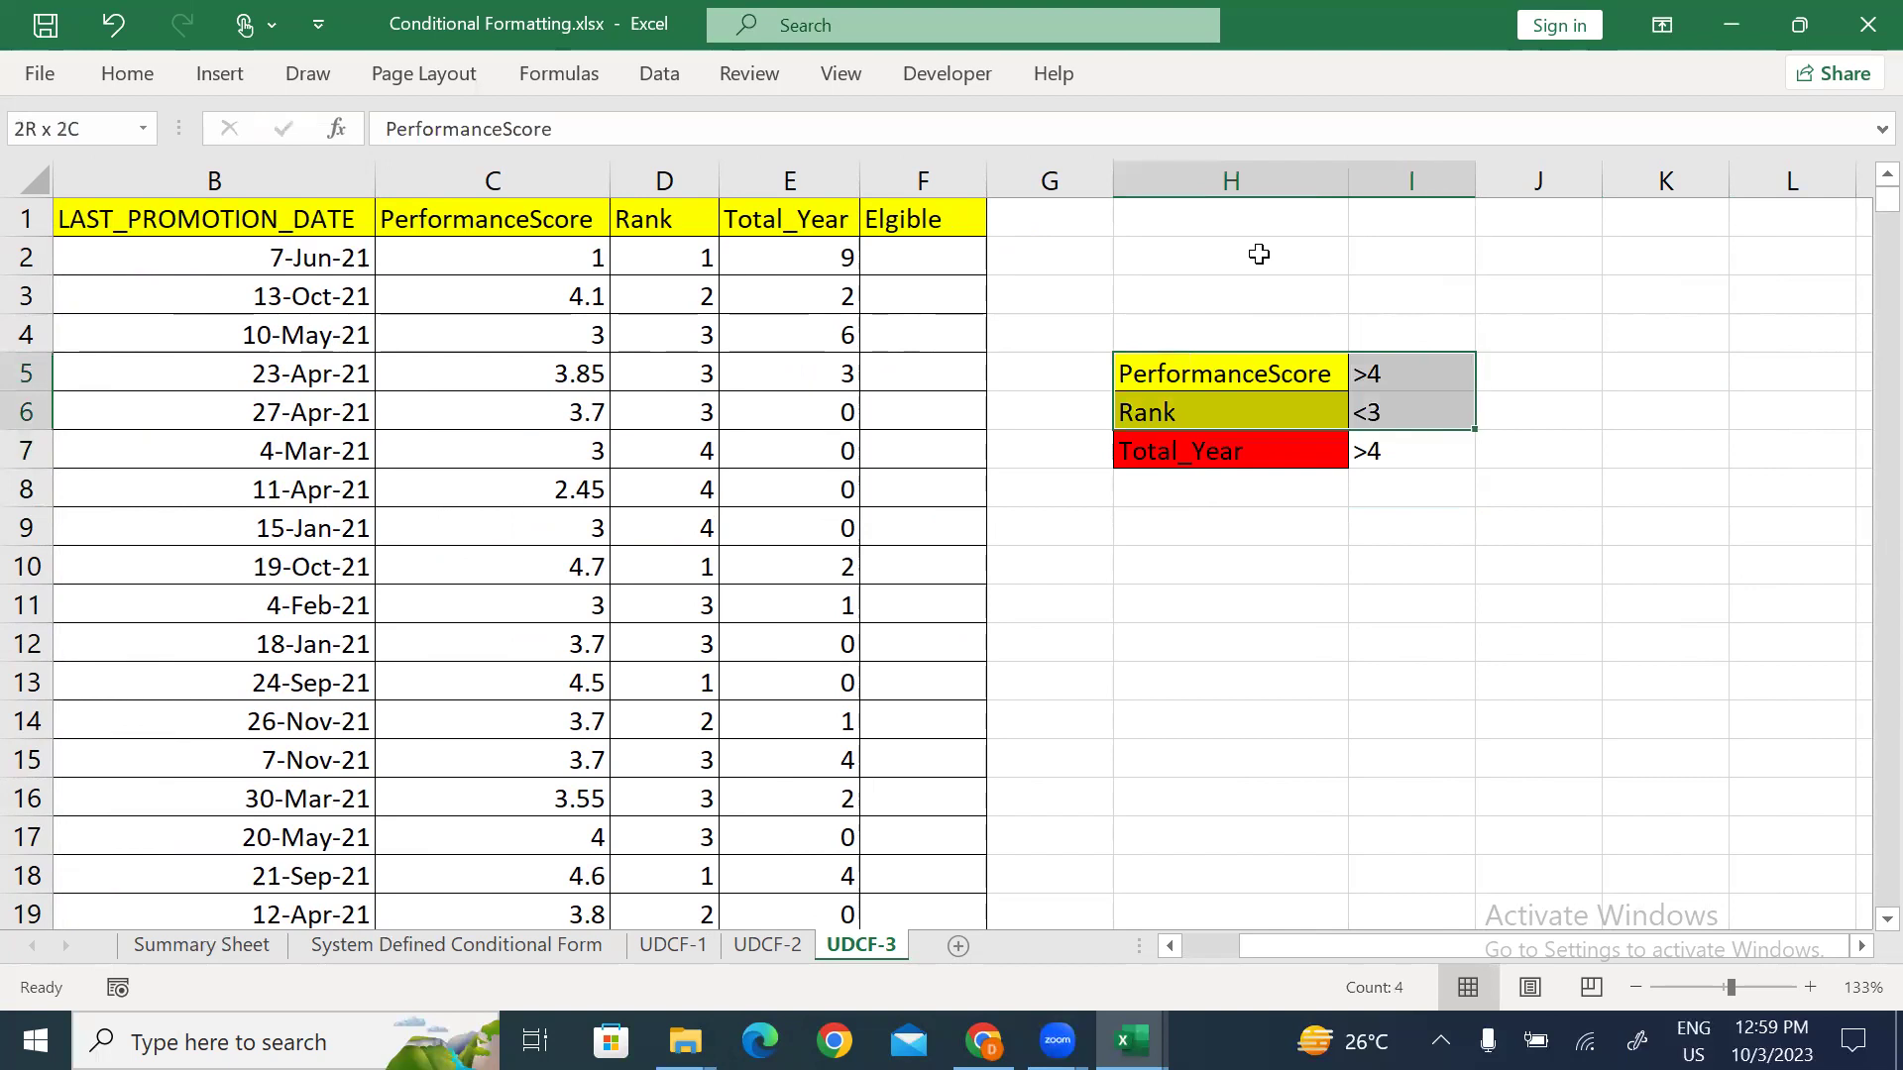
key("alt+h")
key("h")
key("n")
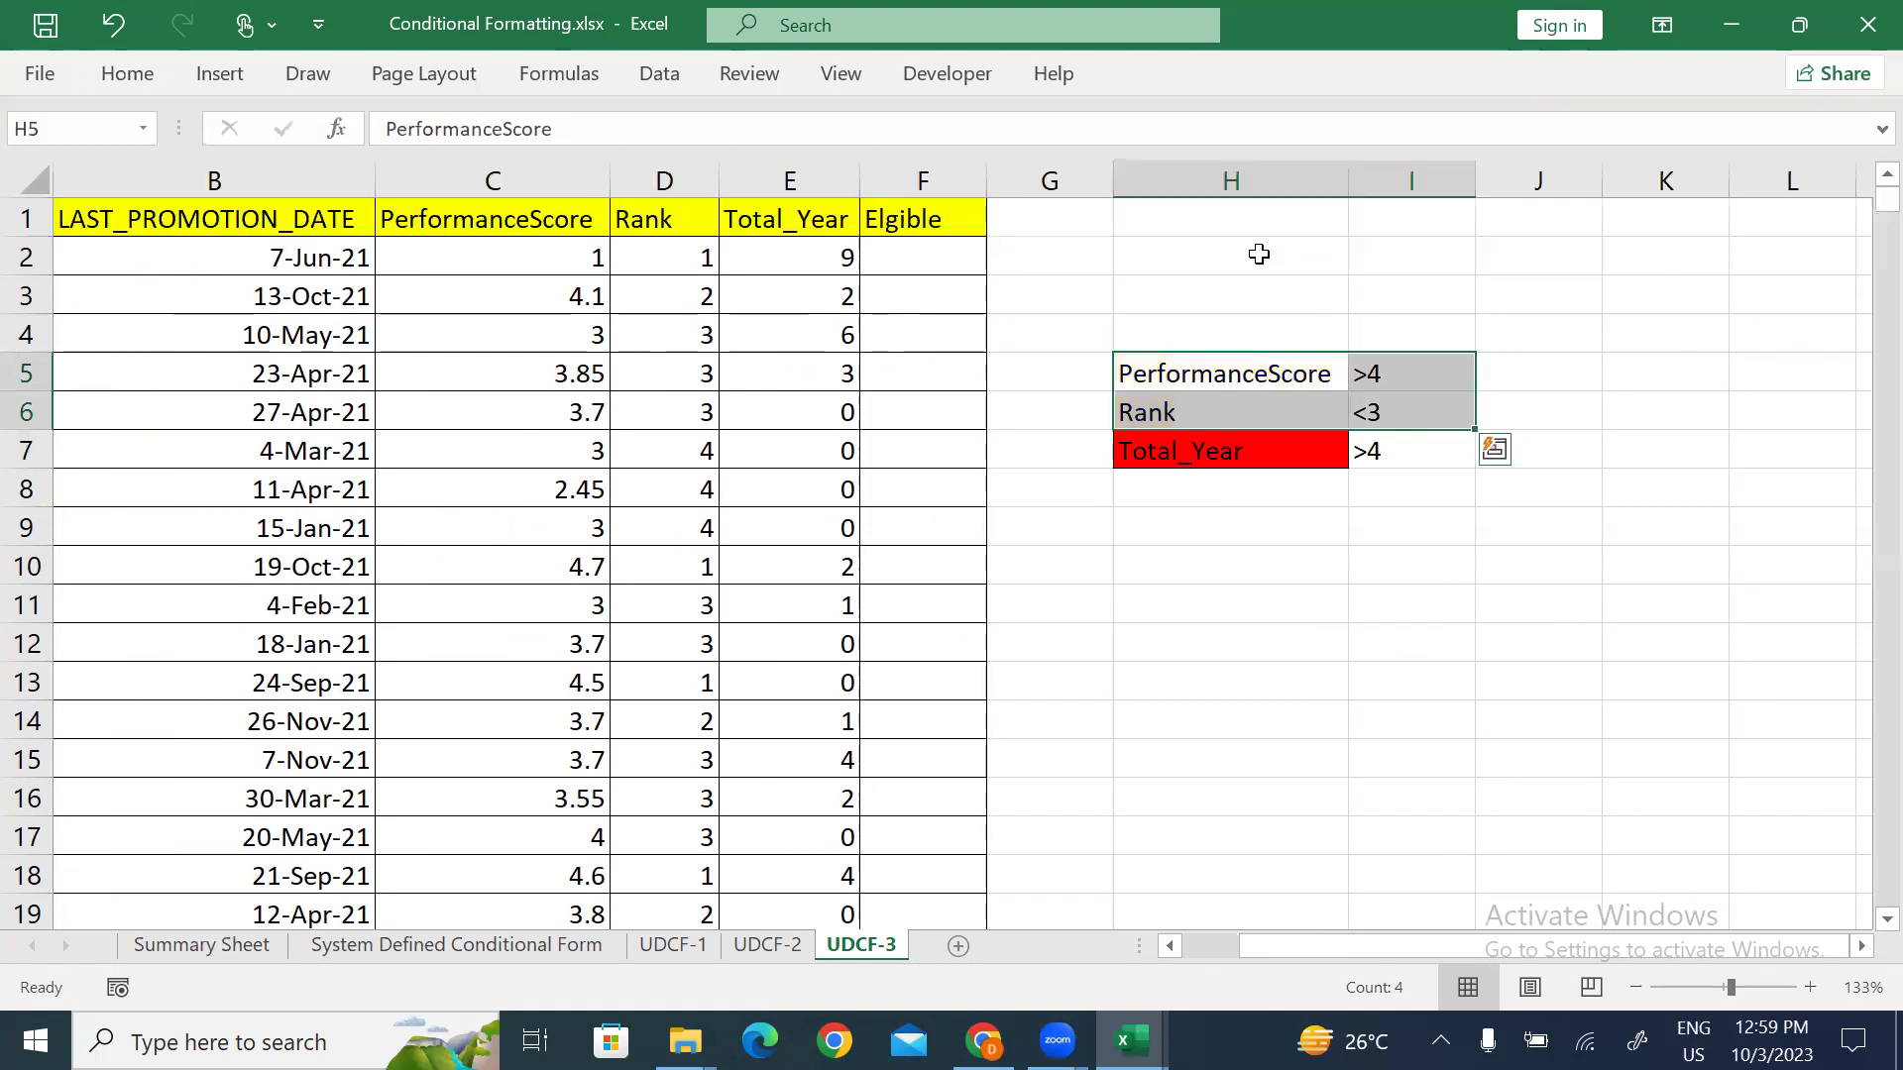
key("ctrl+z")
Step: Fill the PerformanceScore and Rank criteria in H5:I6 with standard yellow
key("alt")
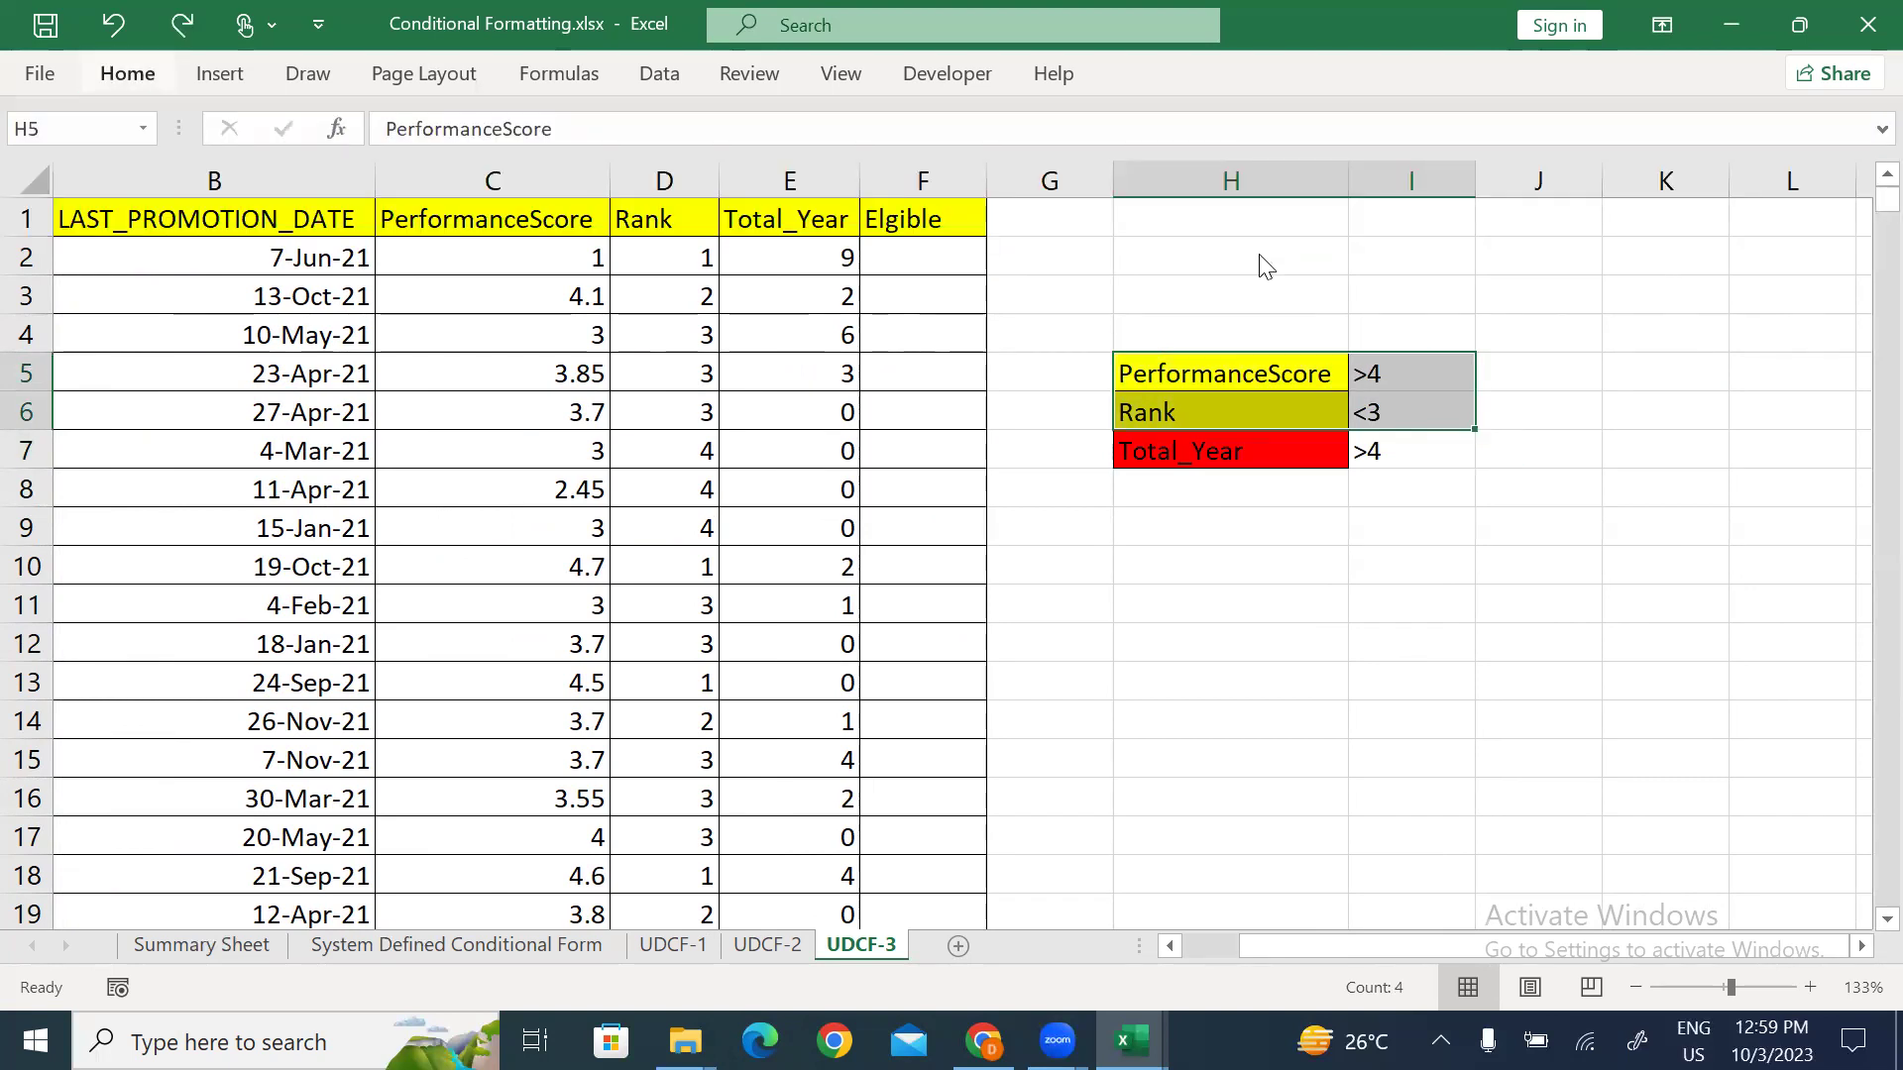
key("h")
key("h")
key("Down")
key("Down")
key("Down")
key("Down")
key("Down")
key("Right")
key("Right")
key("Right")
key("Return")
Step: Apply all borders to the criteria table in H5:I7
key("Up")
key("shift+Right")
key("shift+Down")
key("shift+Down")
key("shift+Down")
key("shift+Up")
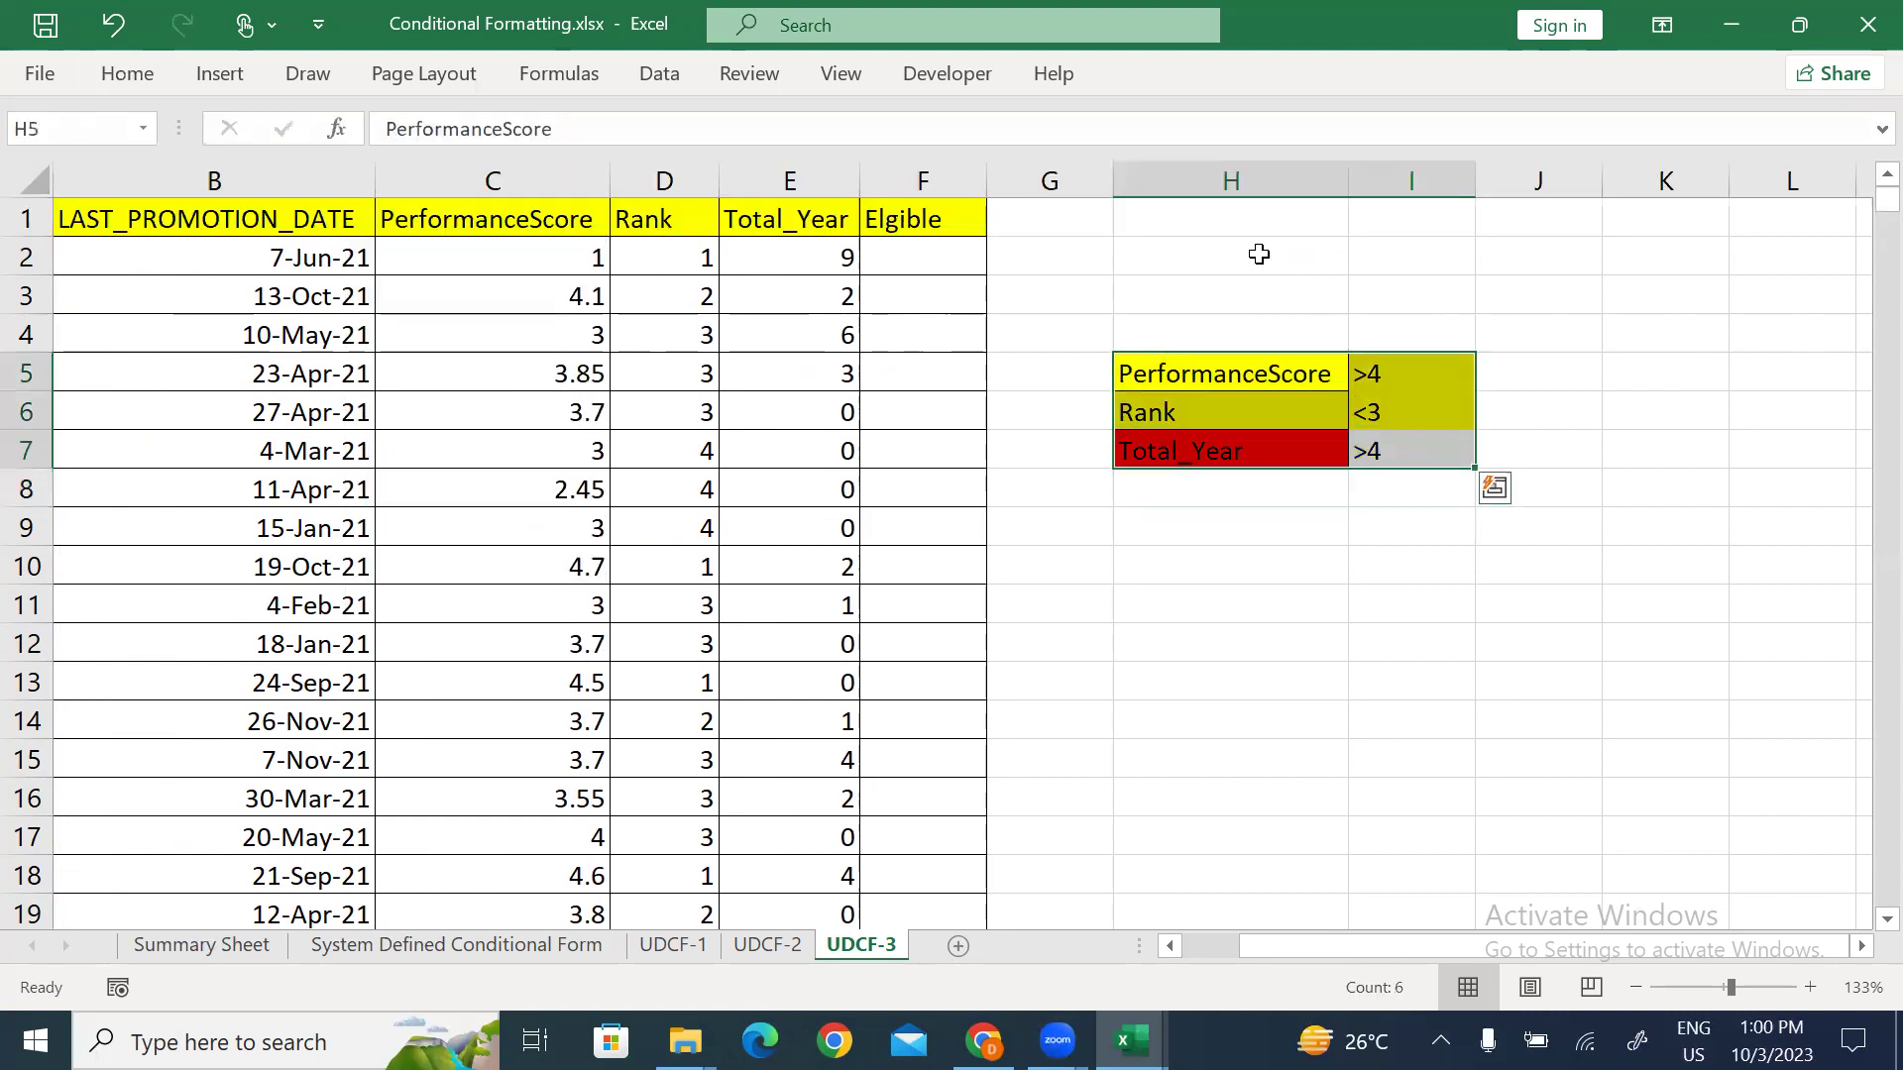
key("alt")
key("Escape")
Step: Fill the whole Total_Year criterion row, H7:I7, with standard red
key("Down")
key("Down")
key("shift+Right")
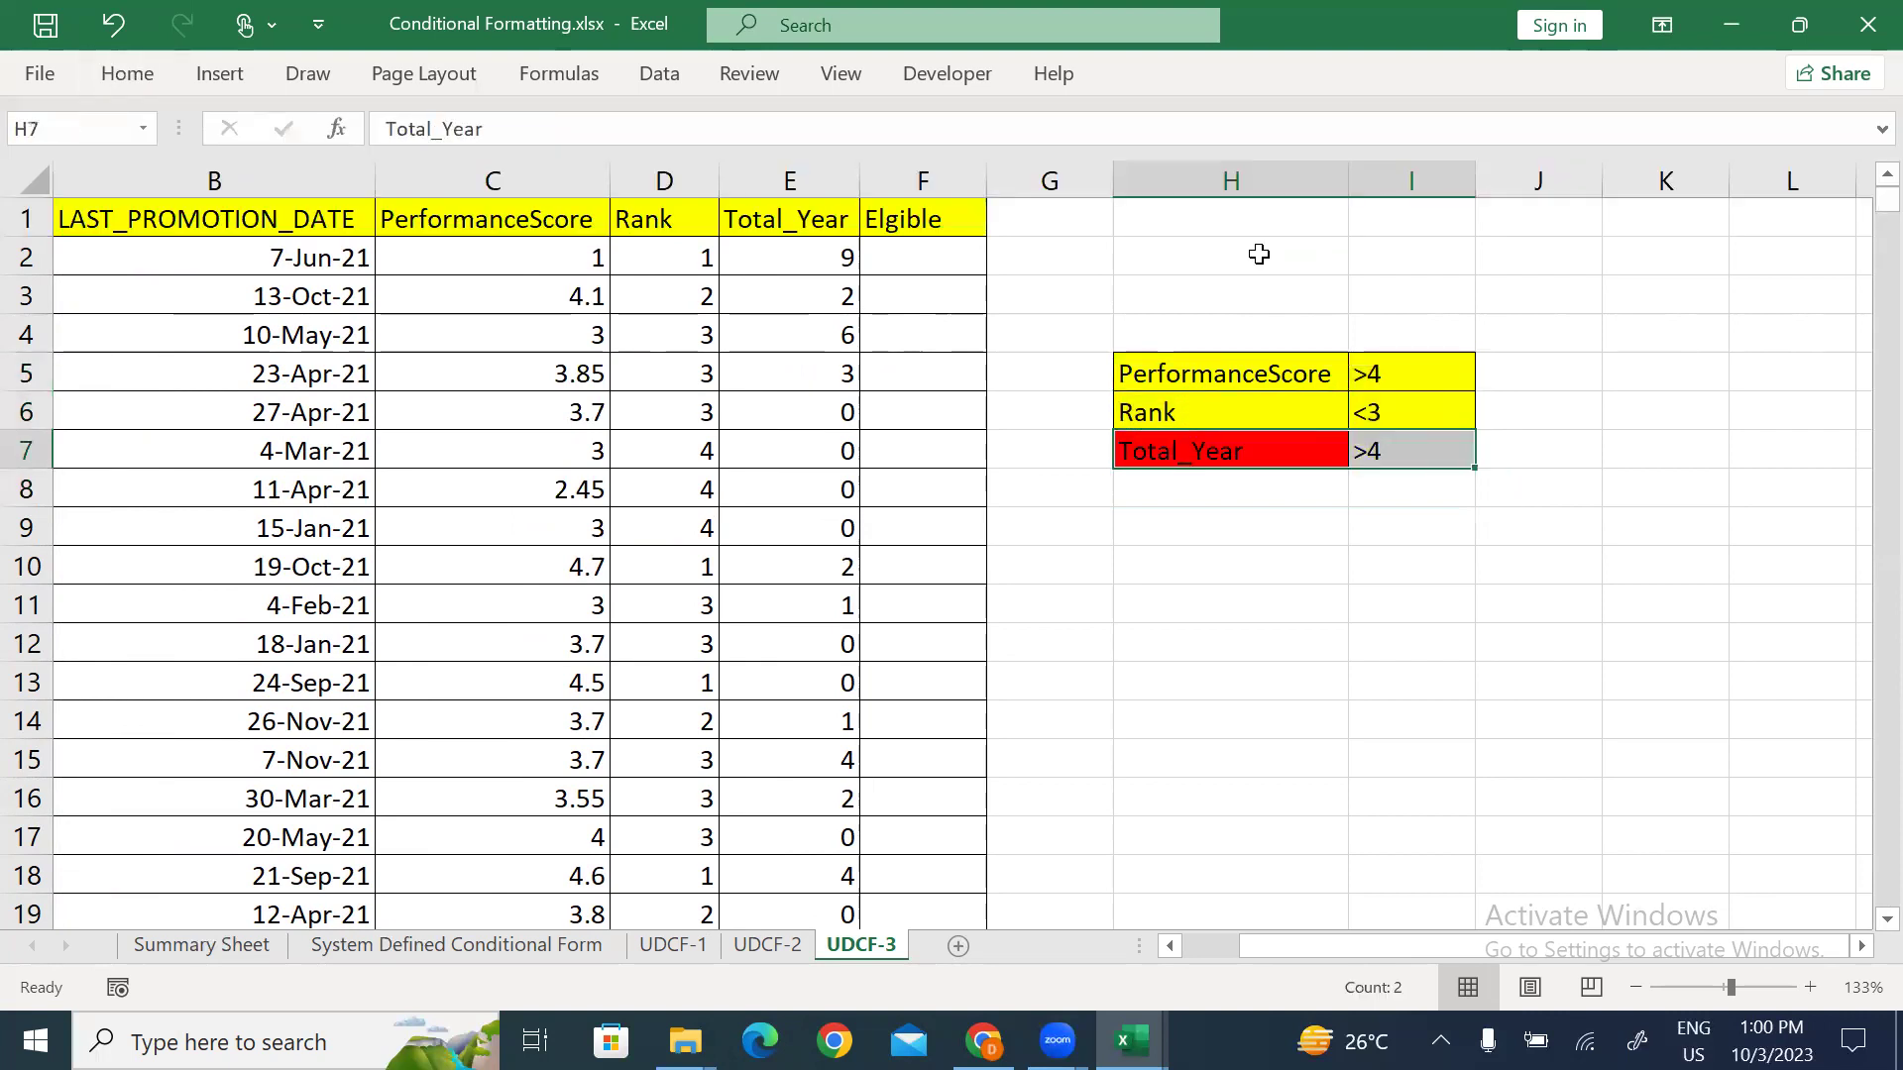
key("alt")
key("h")
key("h")
key("Down")
key("Down")
key("Down")
key("Down")
key("Down")
key("Down")
key("Right")
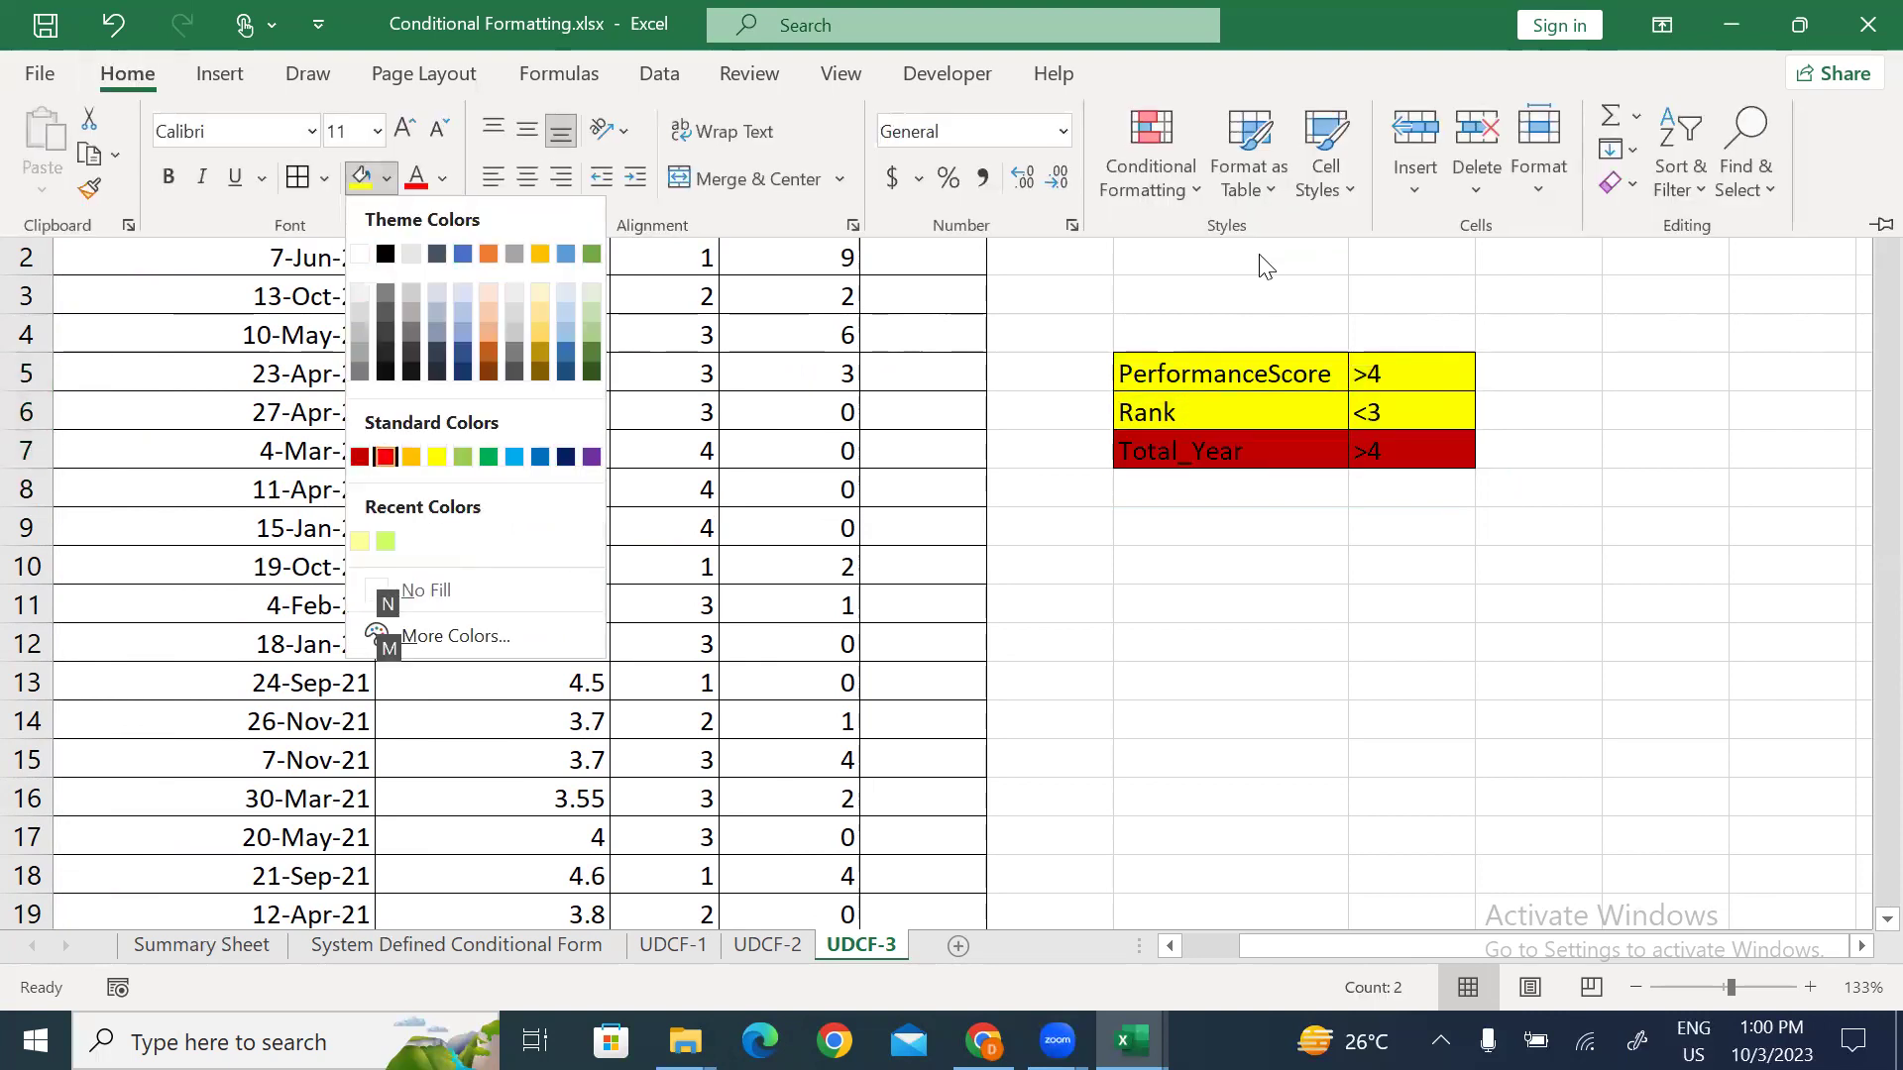
key("Return")
key("Down")
key("Down")
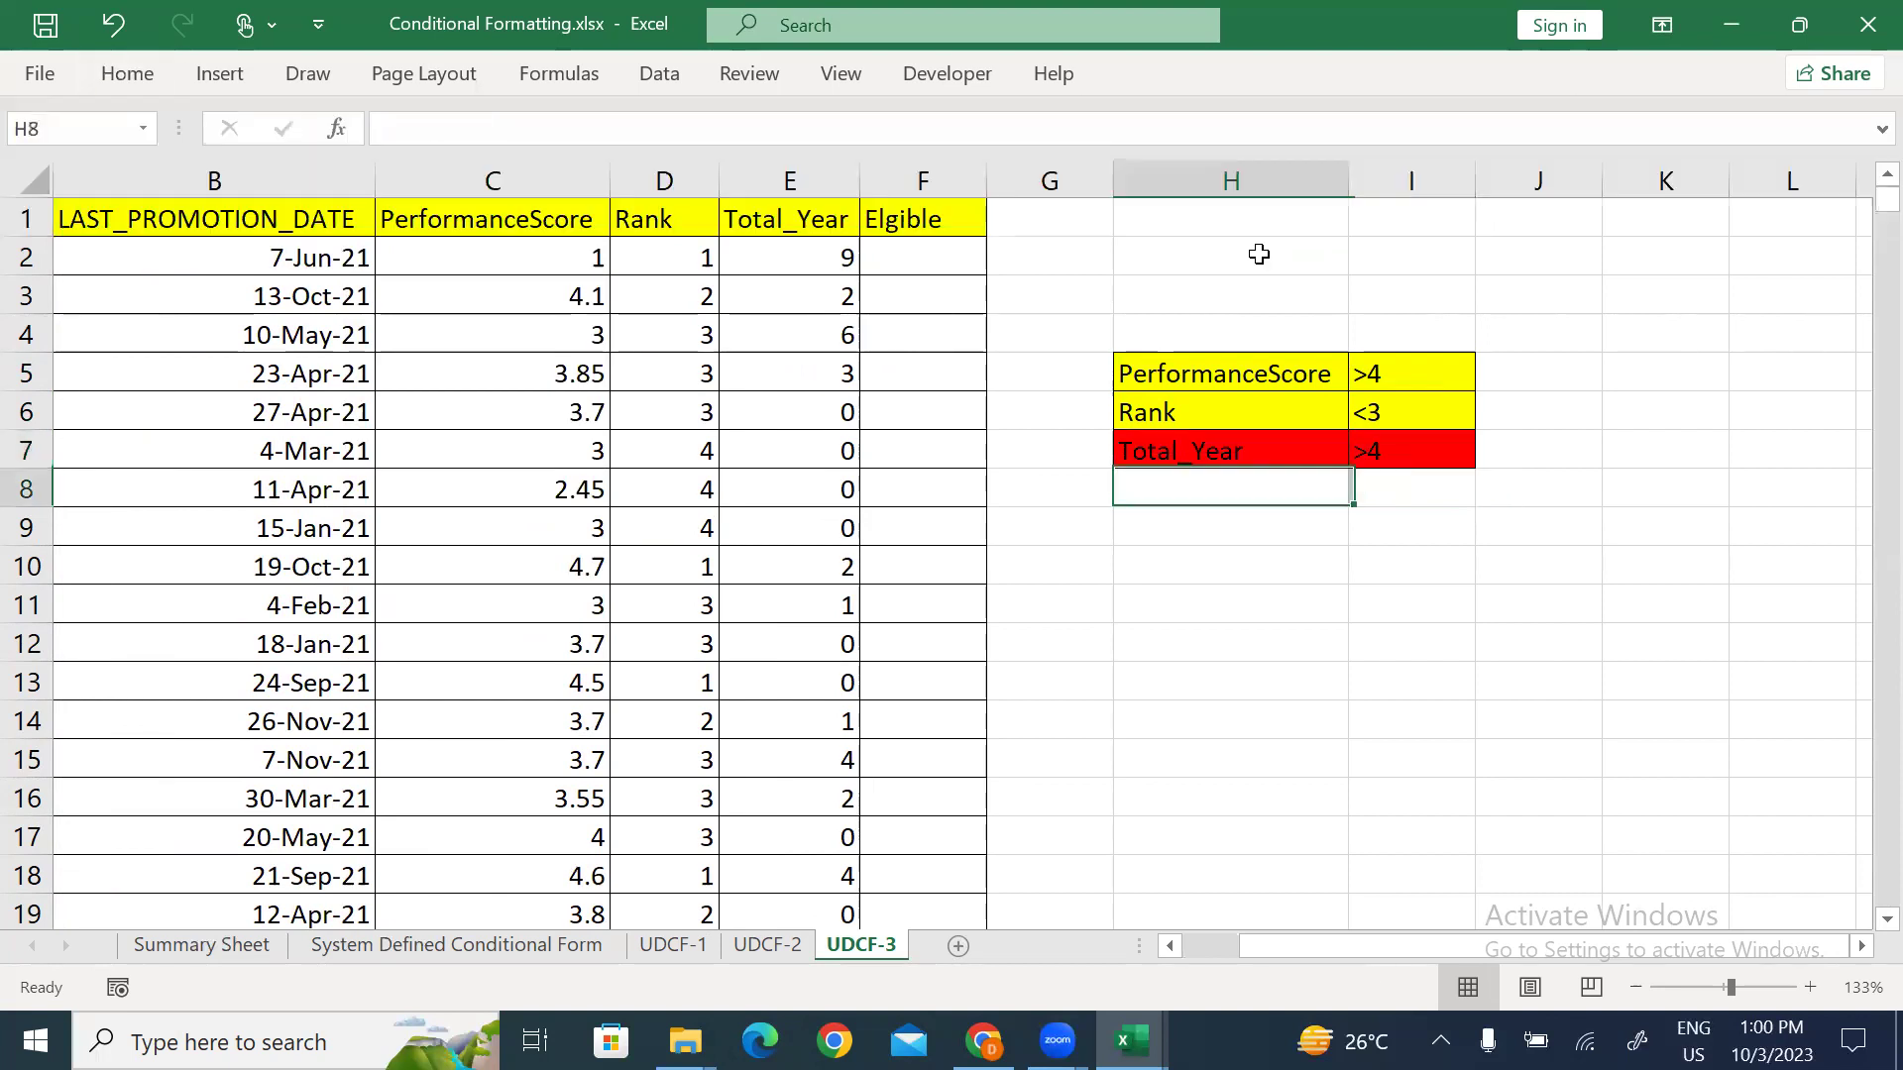
Step: Compare the yellow PerformanceScore and Rank criteria with the red Total_Year criterion in the criteria table
left_click_drag(1189, 371, 1395, 392)
left_click_drag(1273, 456, 1428, 443)
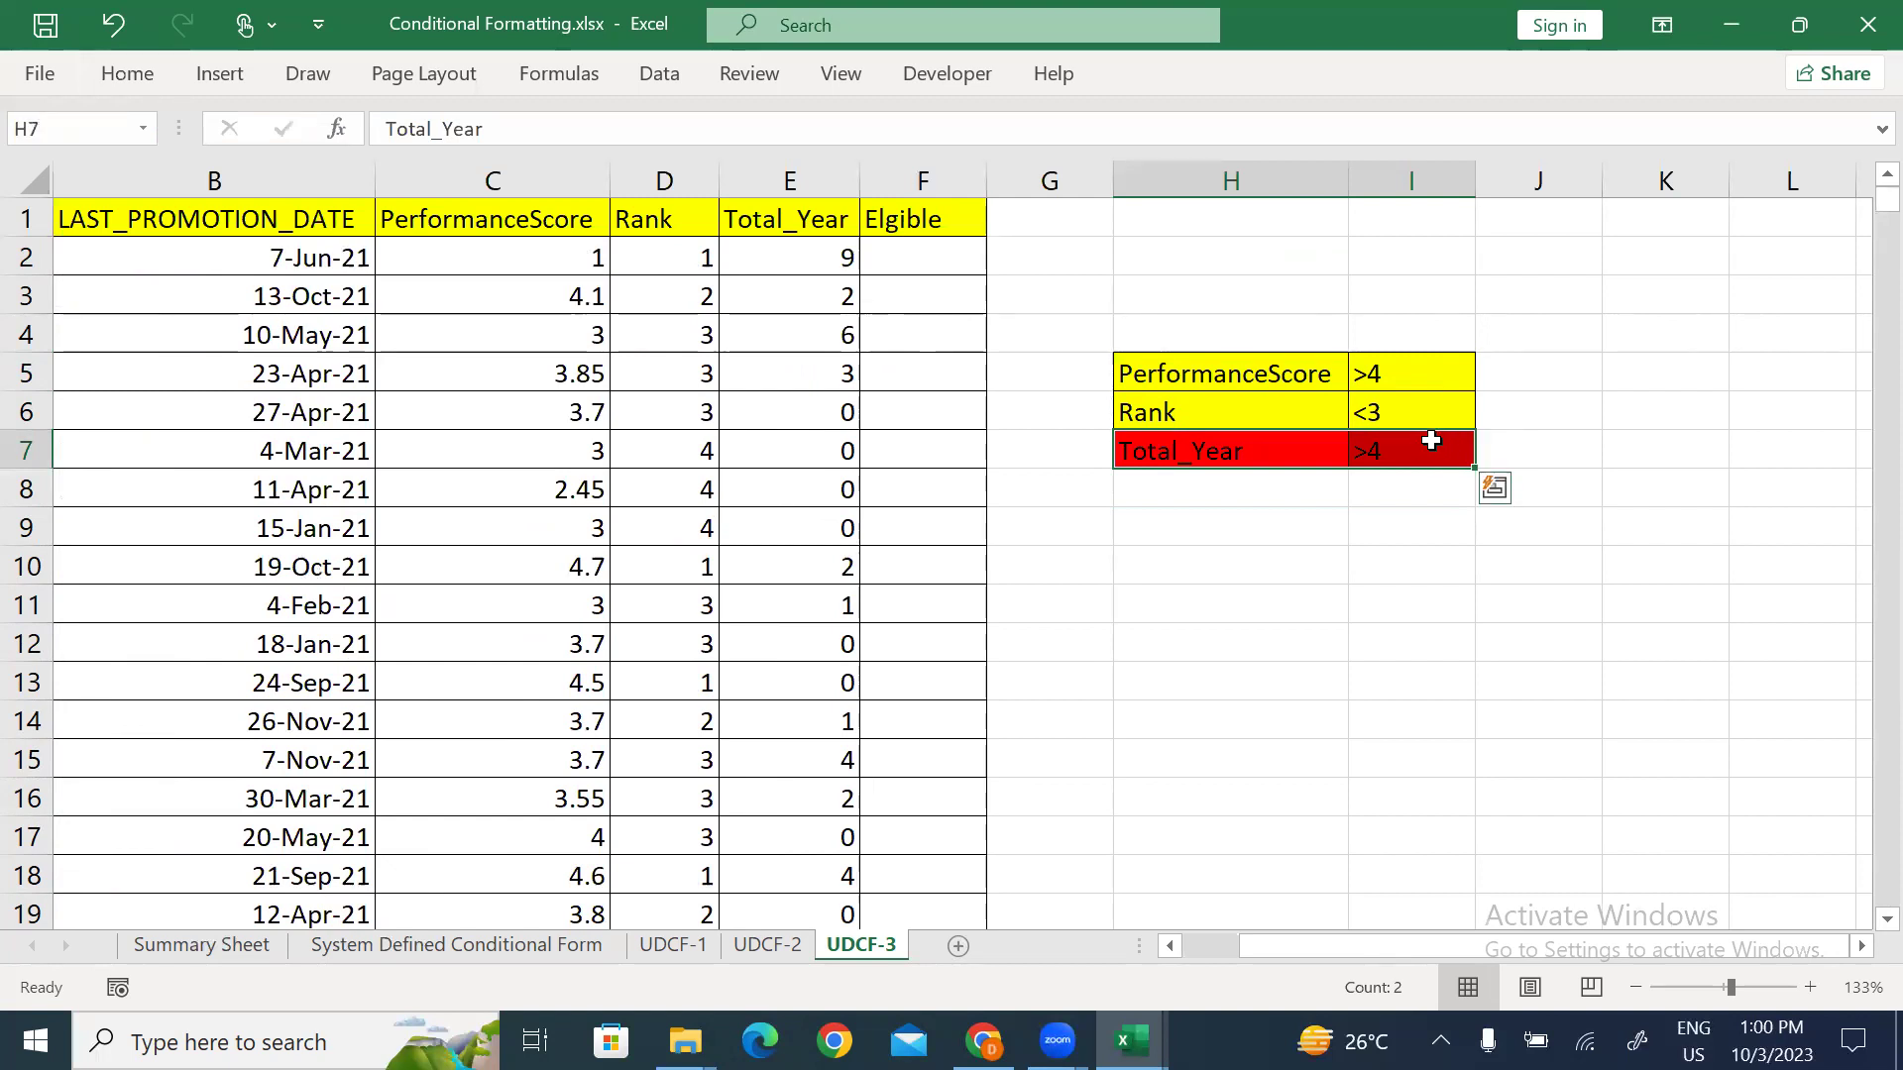
mouse_move(1234, 375)
left_mouse_down()
mouse_move(1329, 375)
mouse_move(1409, 406)
left_mouse_up()
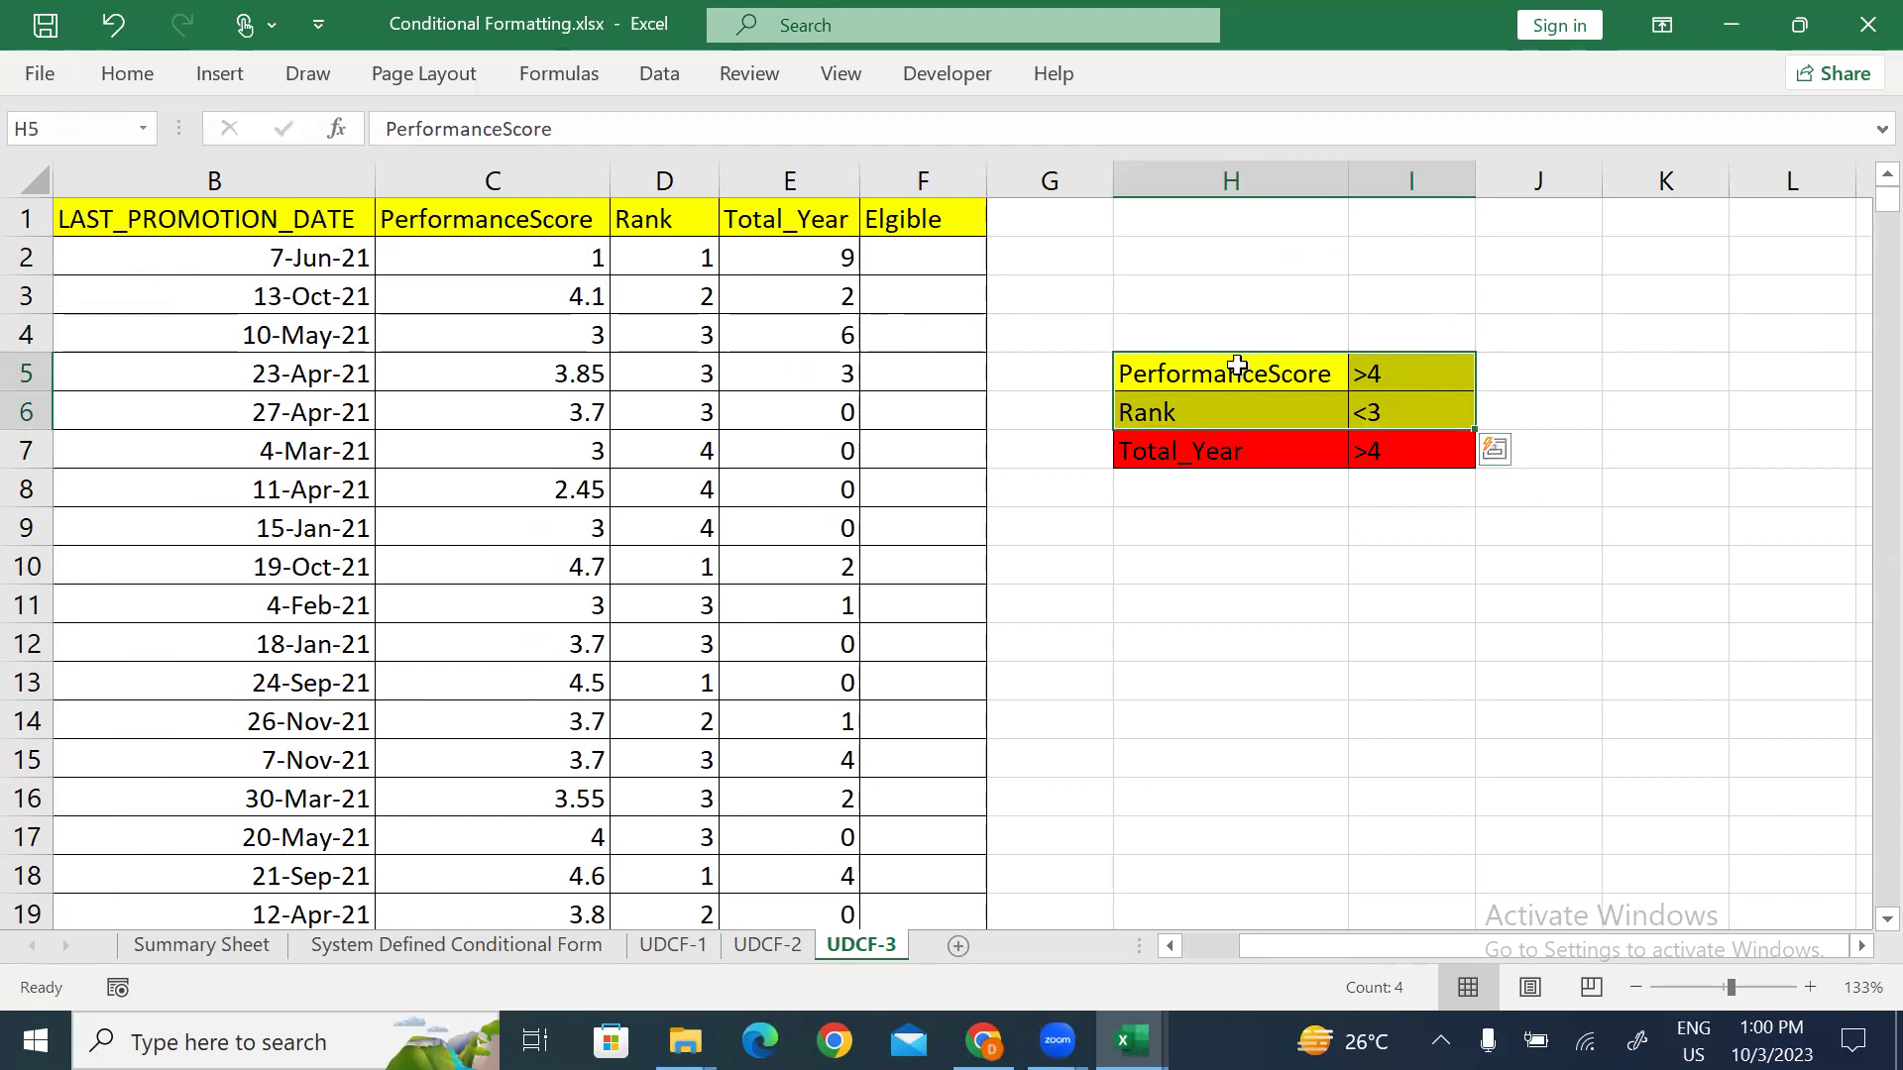
left_click(1189, 382)
left_click_drag(1333, 384, 1386, 386)
left_click_drag(1207, 451, 1376, 457)
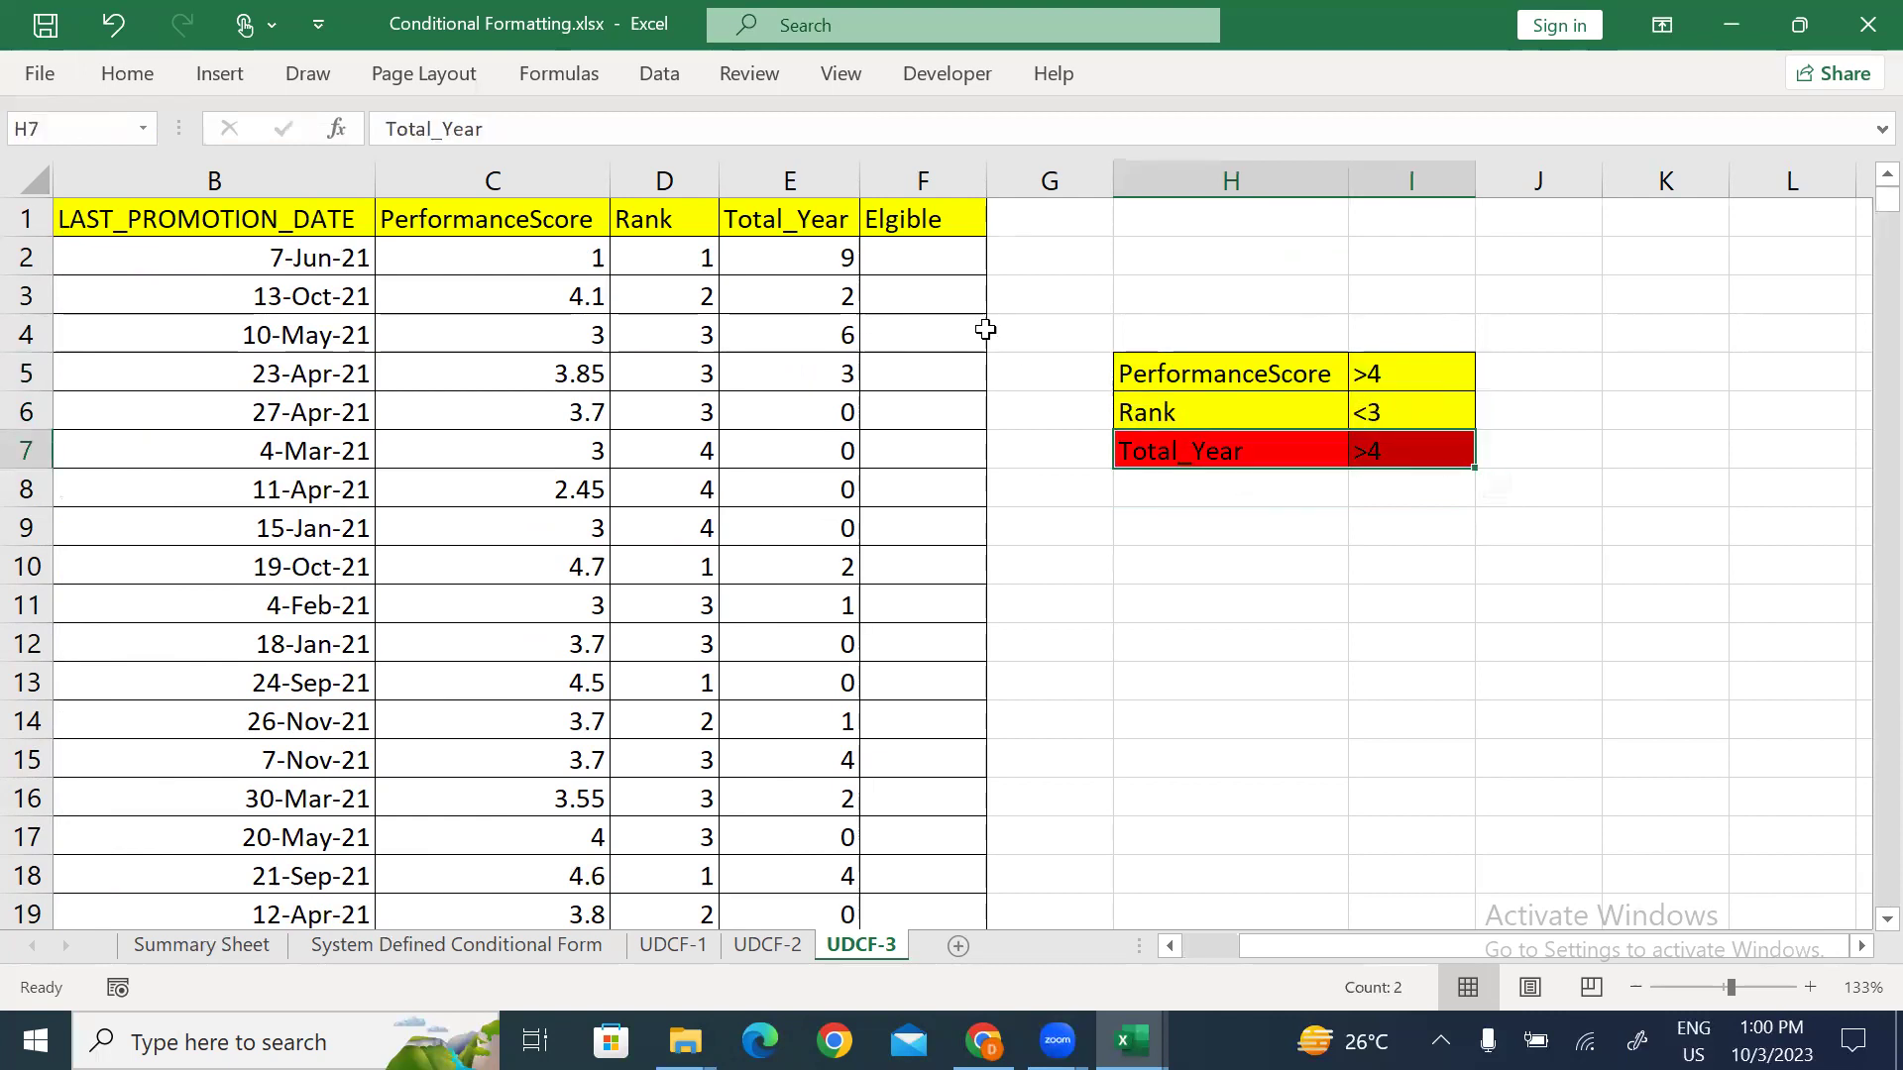
Step: Start an IF formula in F2 with an AND test whose first condition is OR(C2>4,D2<3)
left_click(881, 259)
type("=IF(and")
key("Tab")
type("or")
key("Tab")
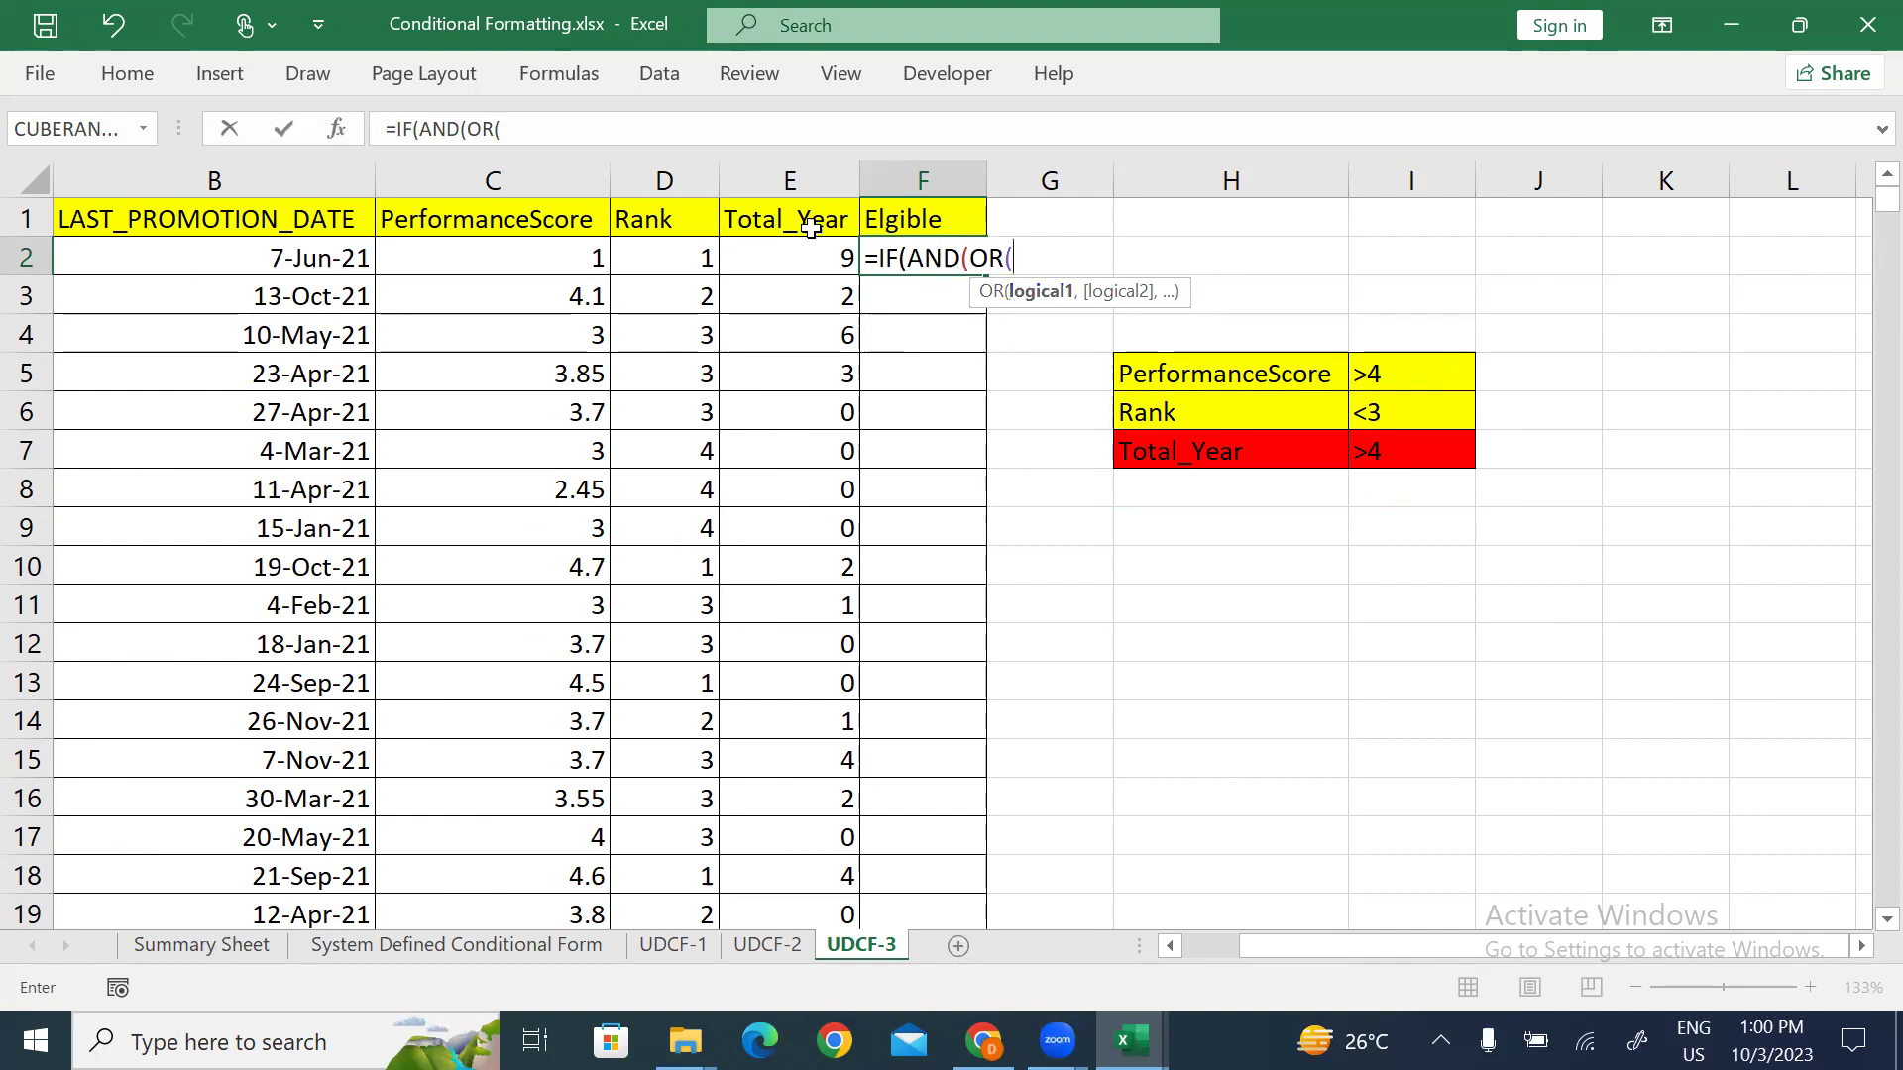
left_click(555, 247)
type(">4,")
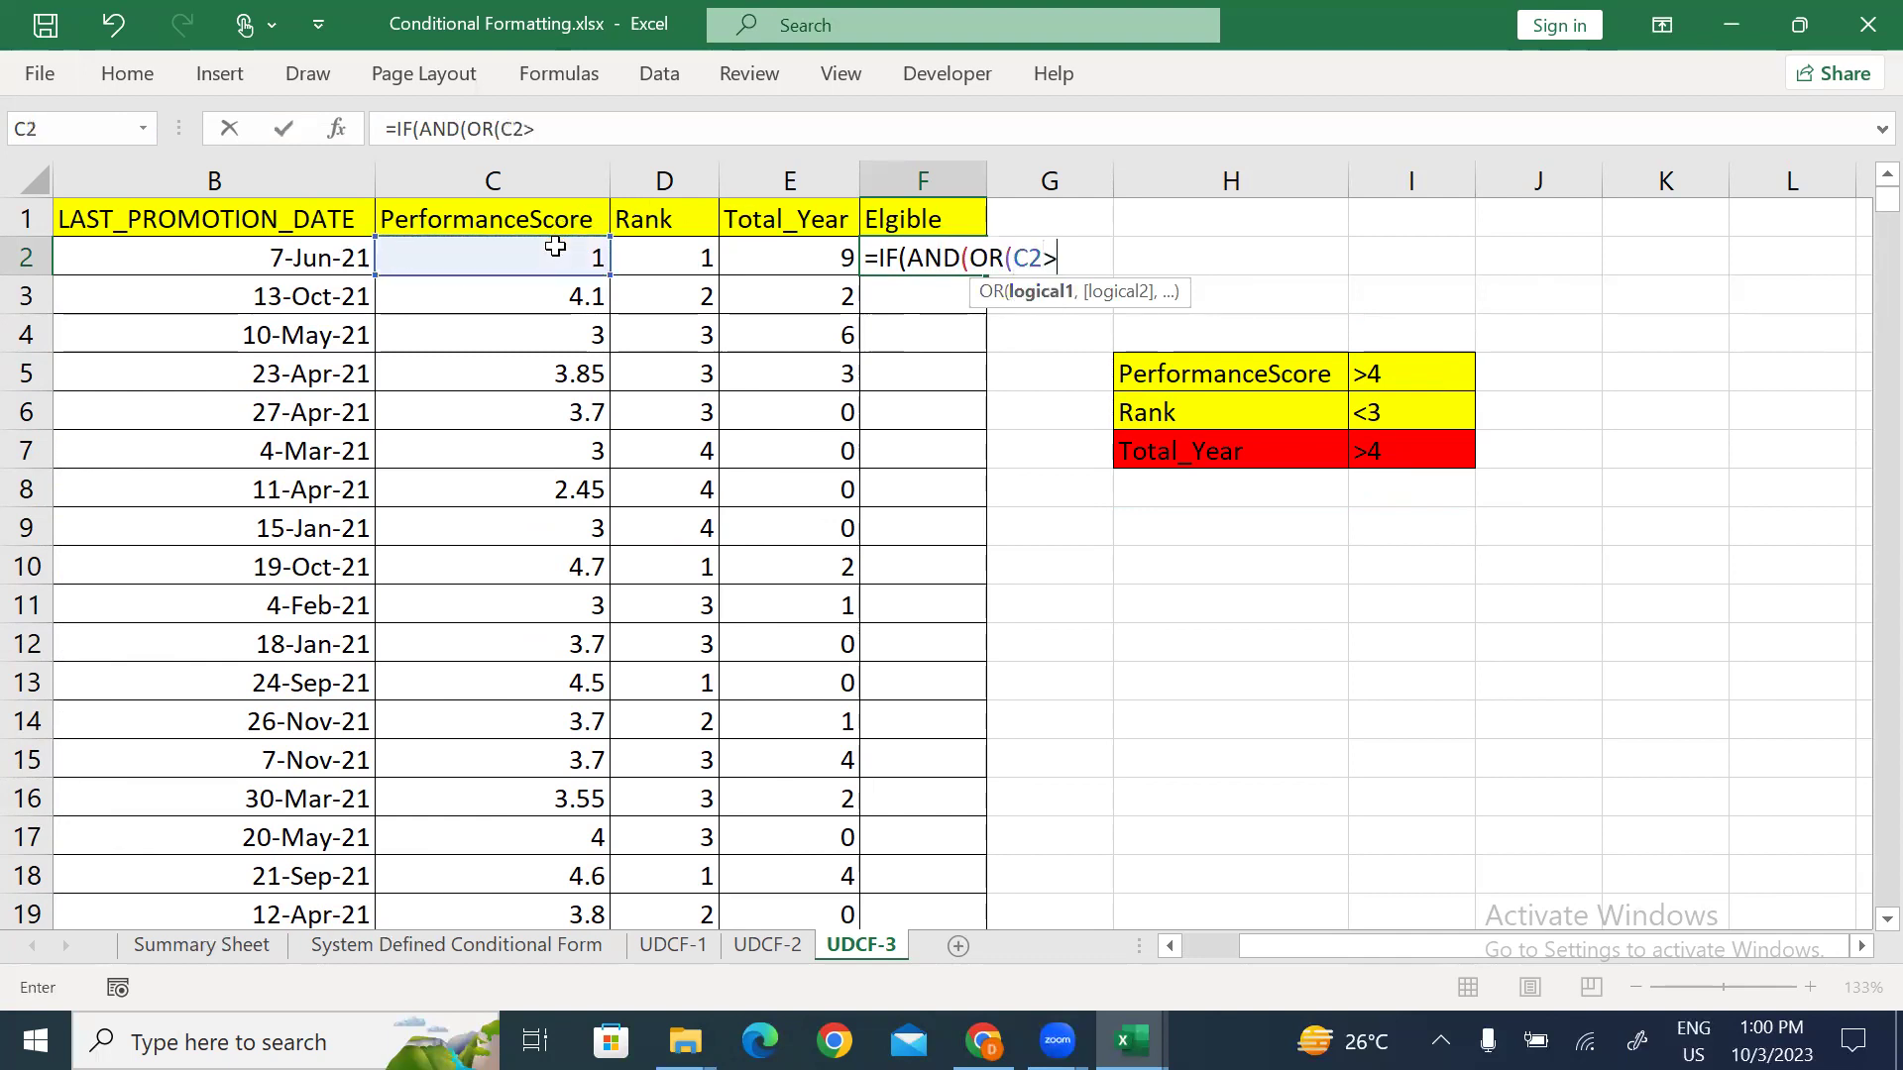
left_click(650, 255)
type("<3")
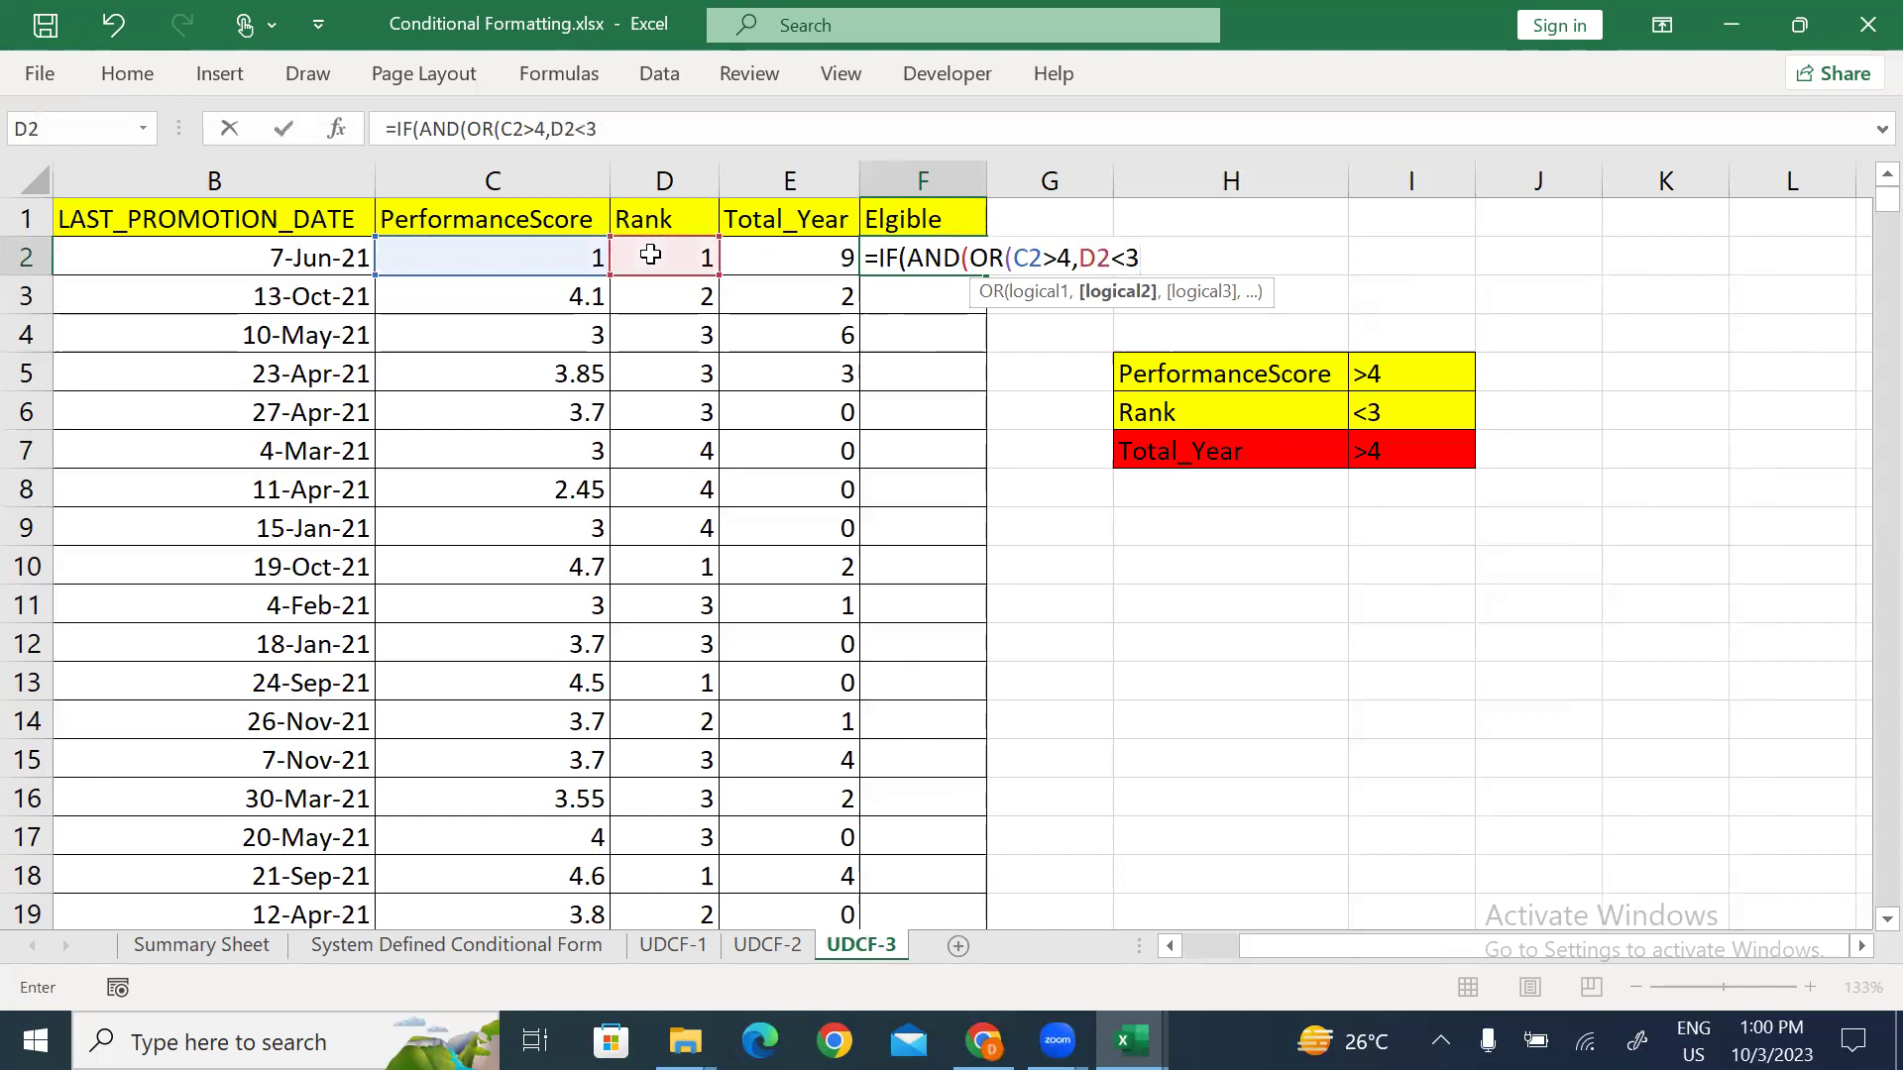
type(")")
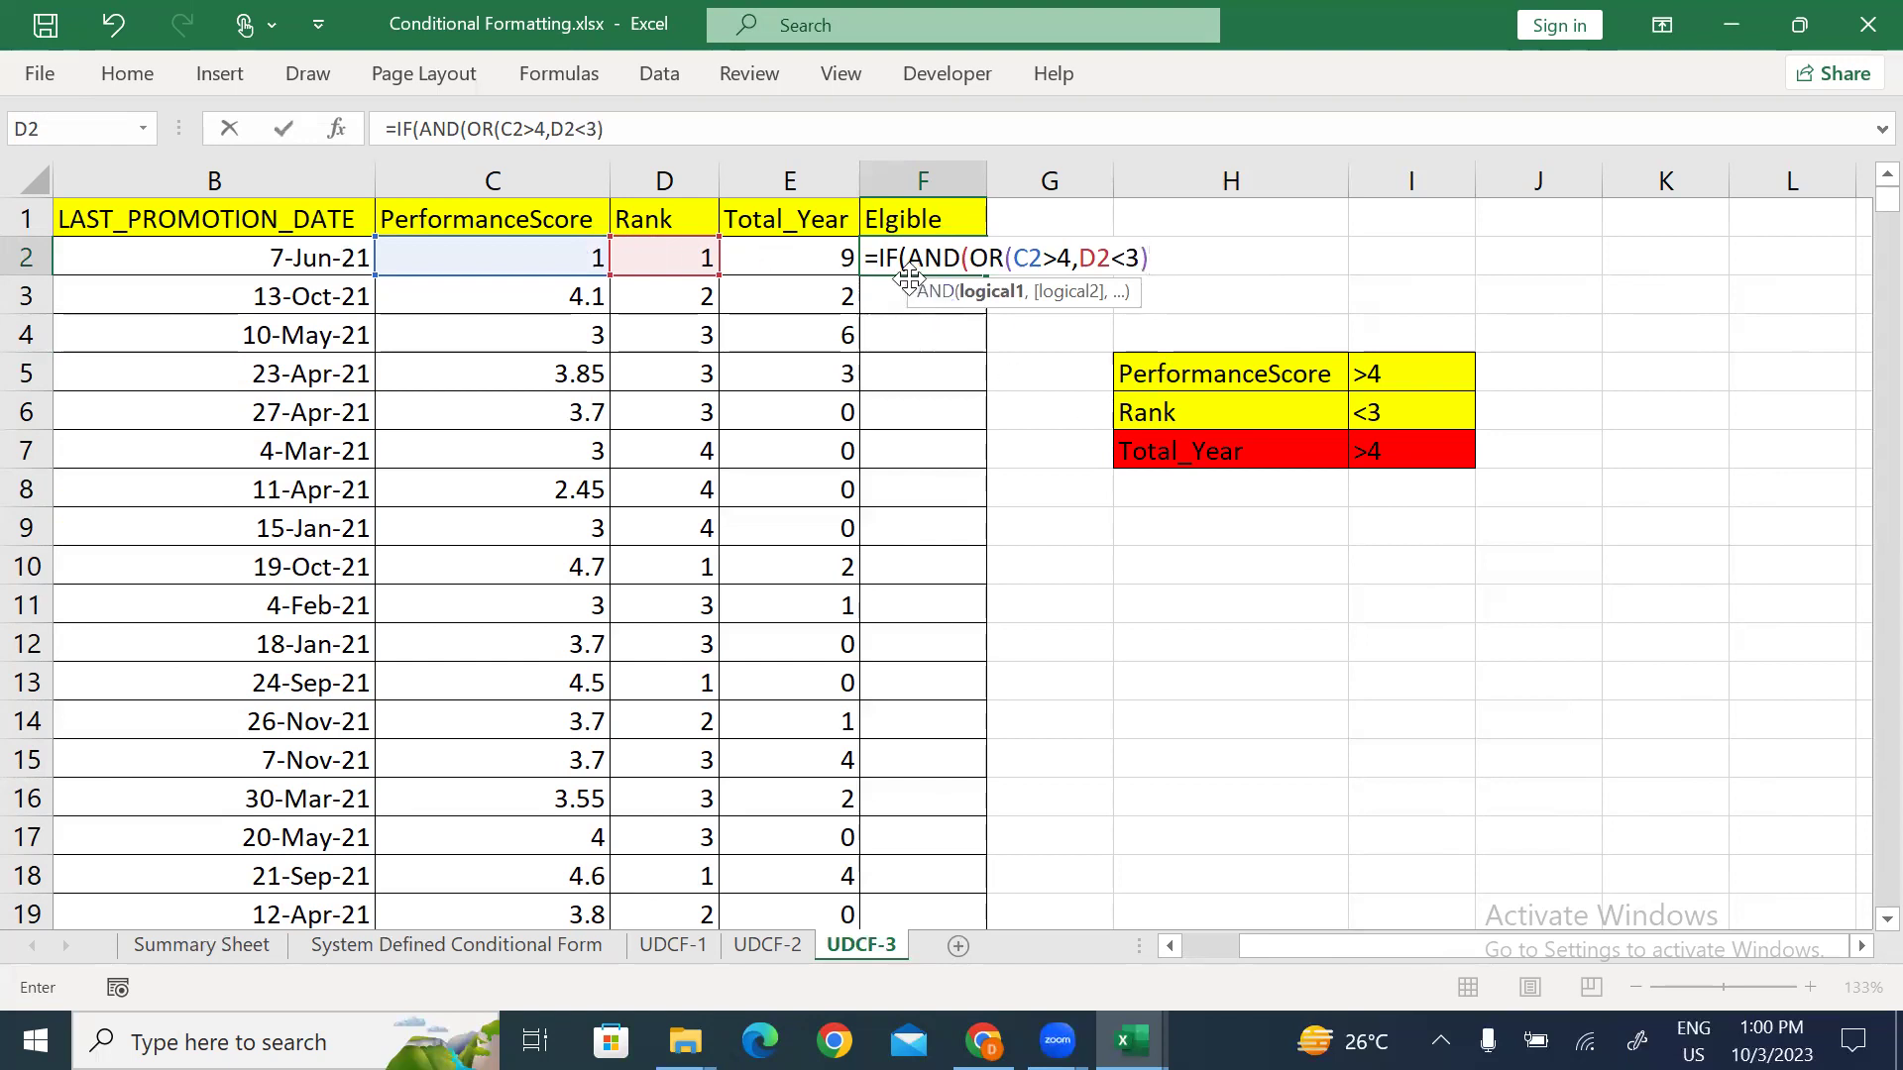
type(",")
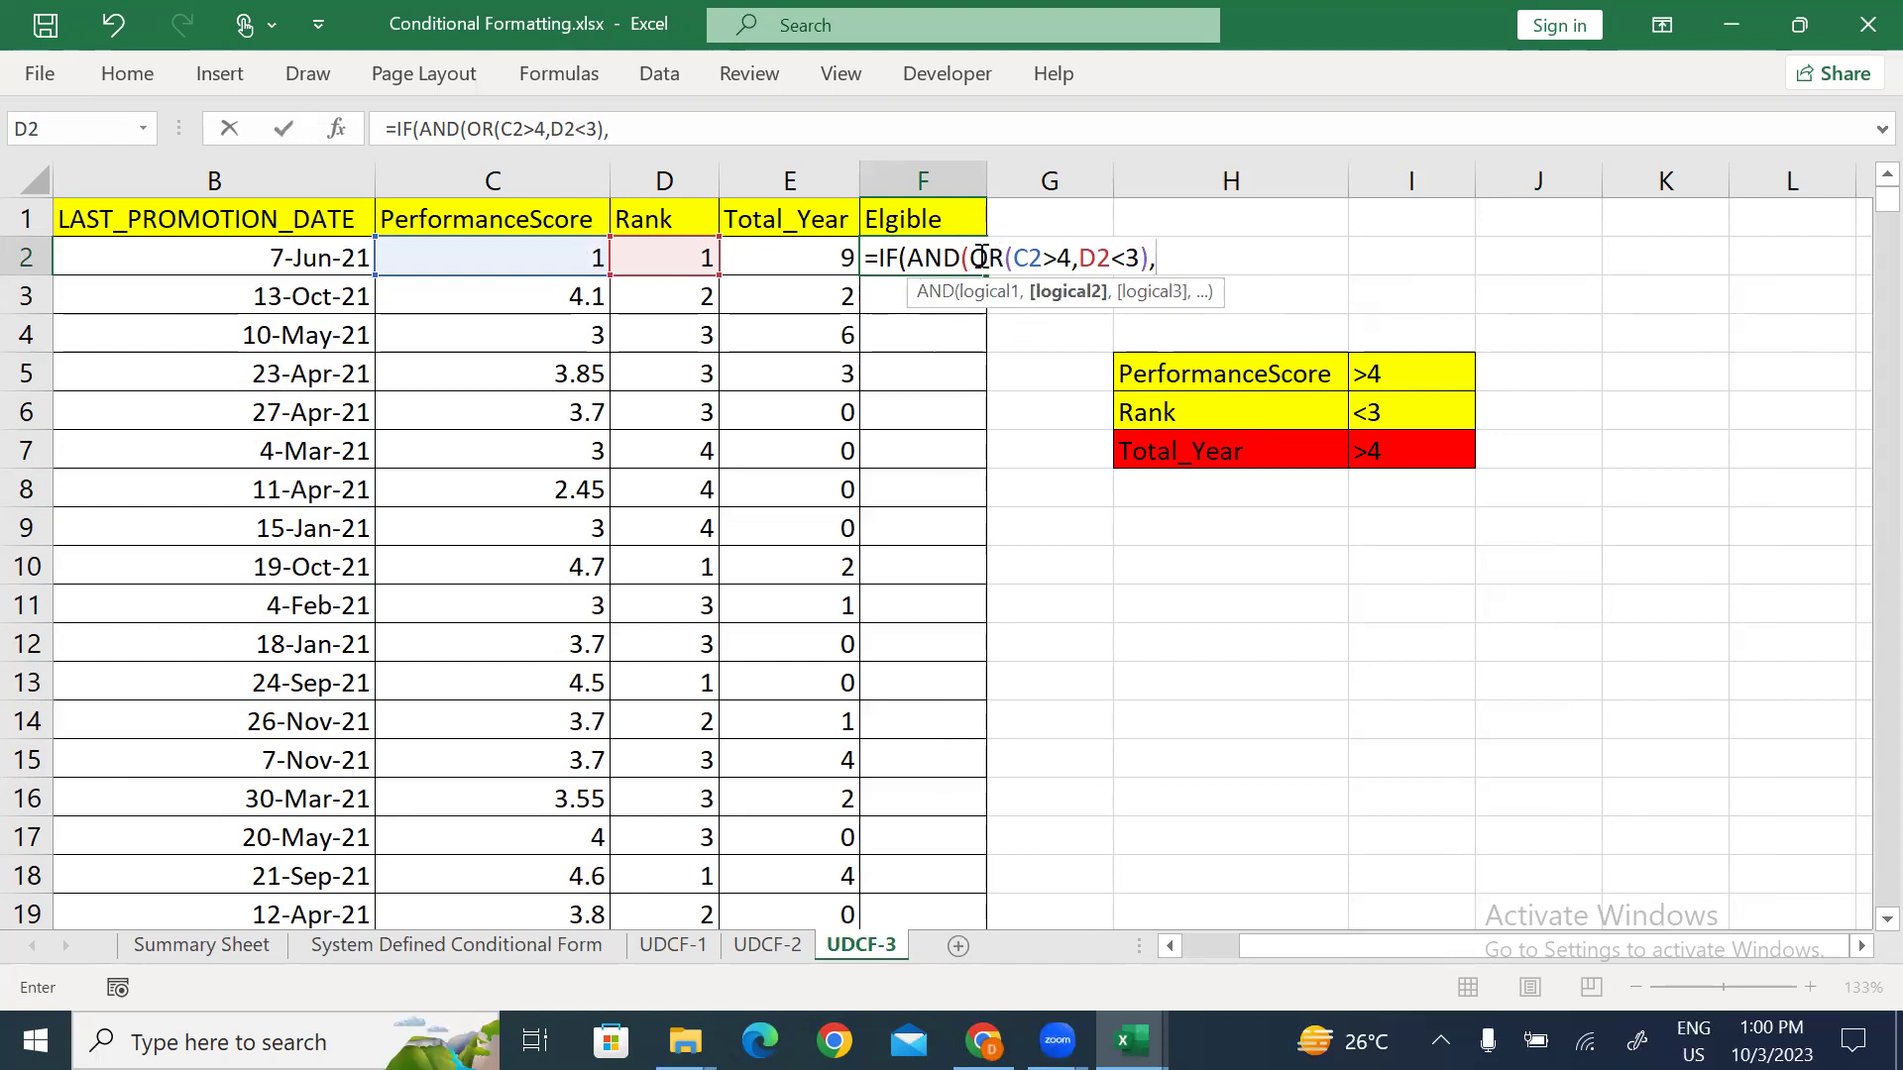
Step: Add E2>4 as the second AND condition in the F2 formula and close the AND test
left_click_drag(977, 258, 1148, 258)
left_click(1179, 258)
left_click(773, 253)
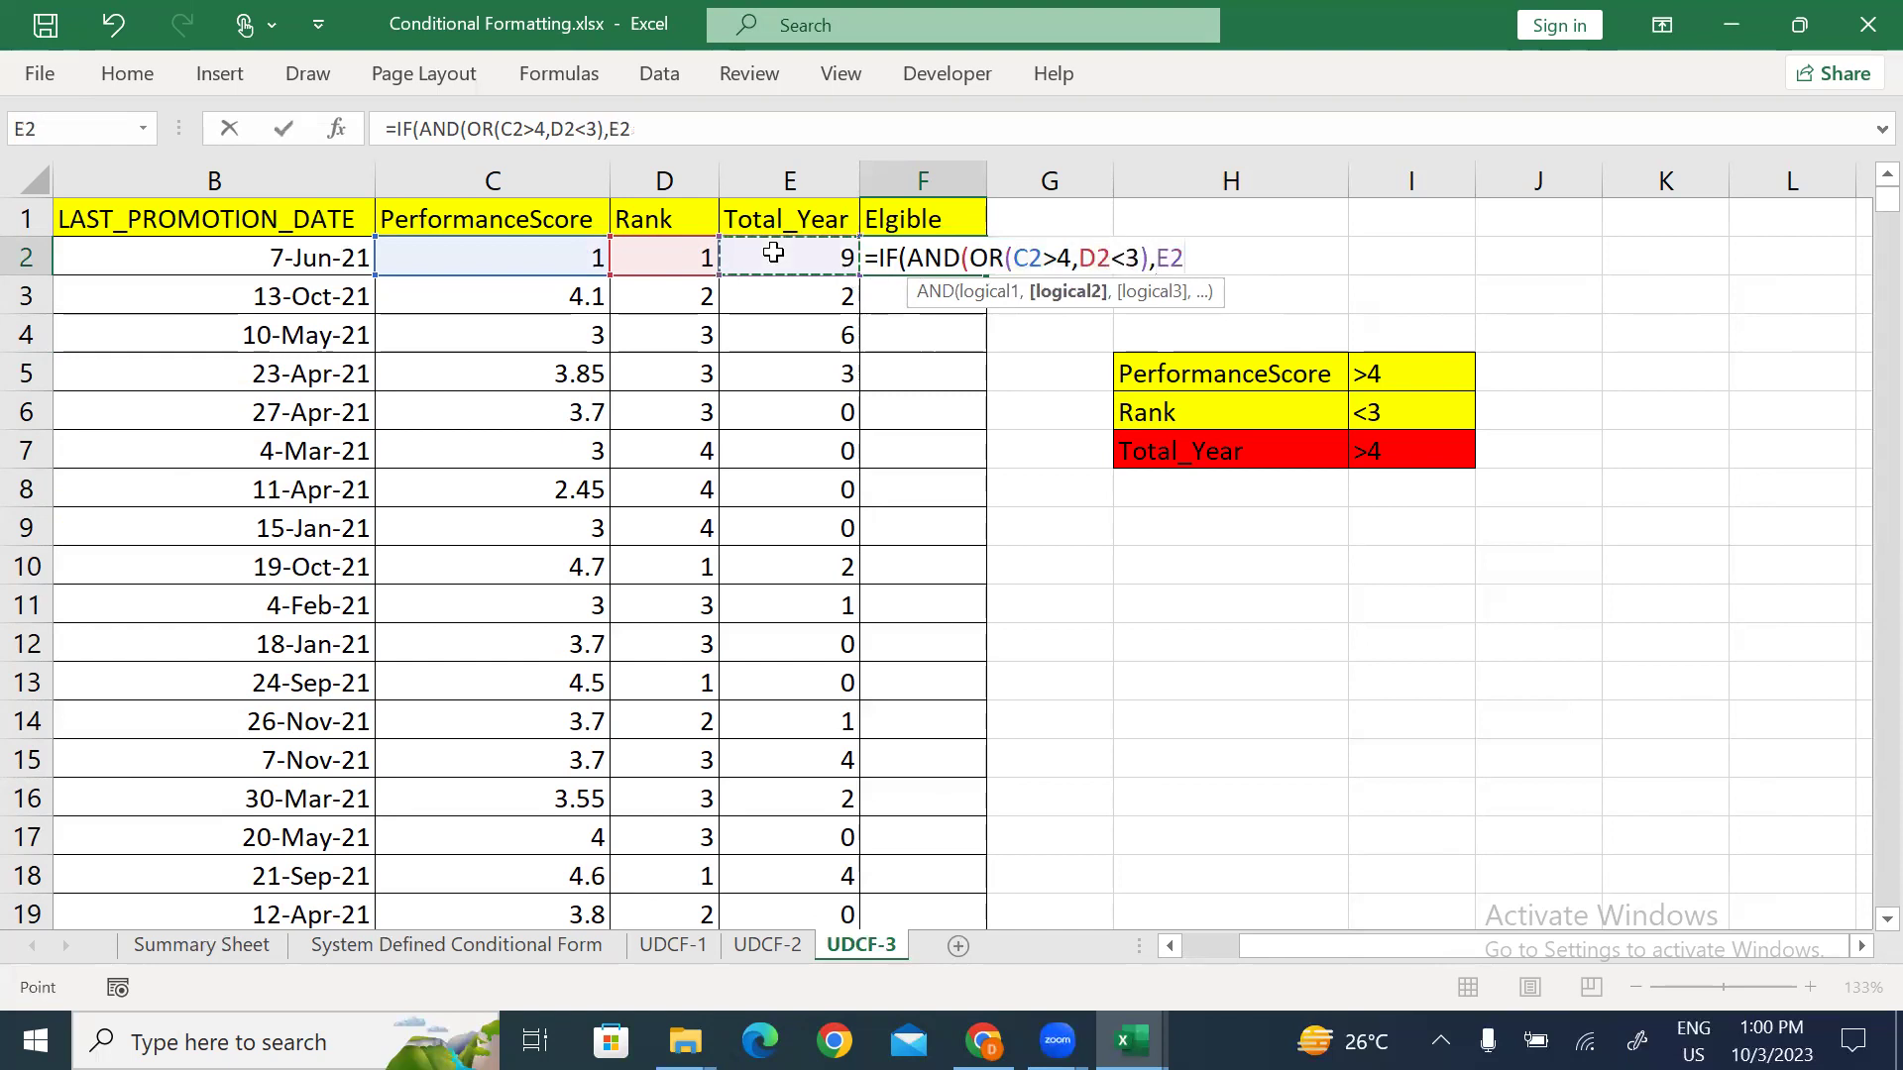
type(">4)")
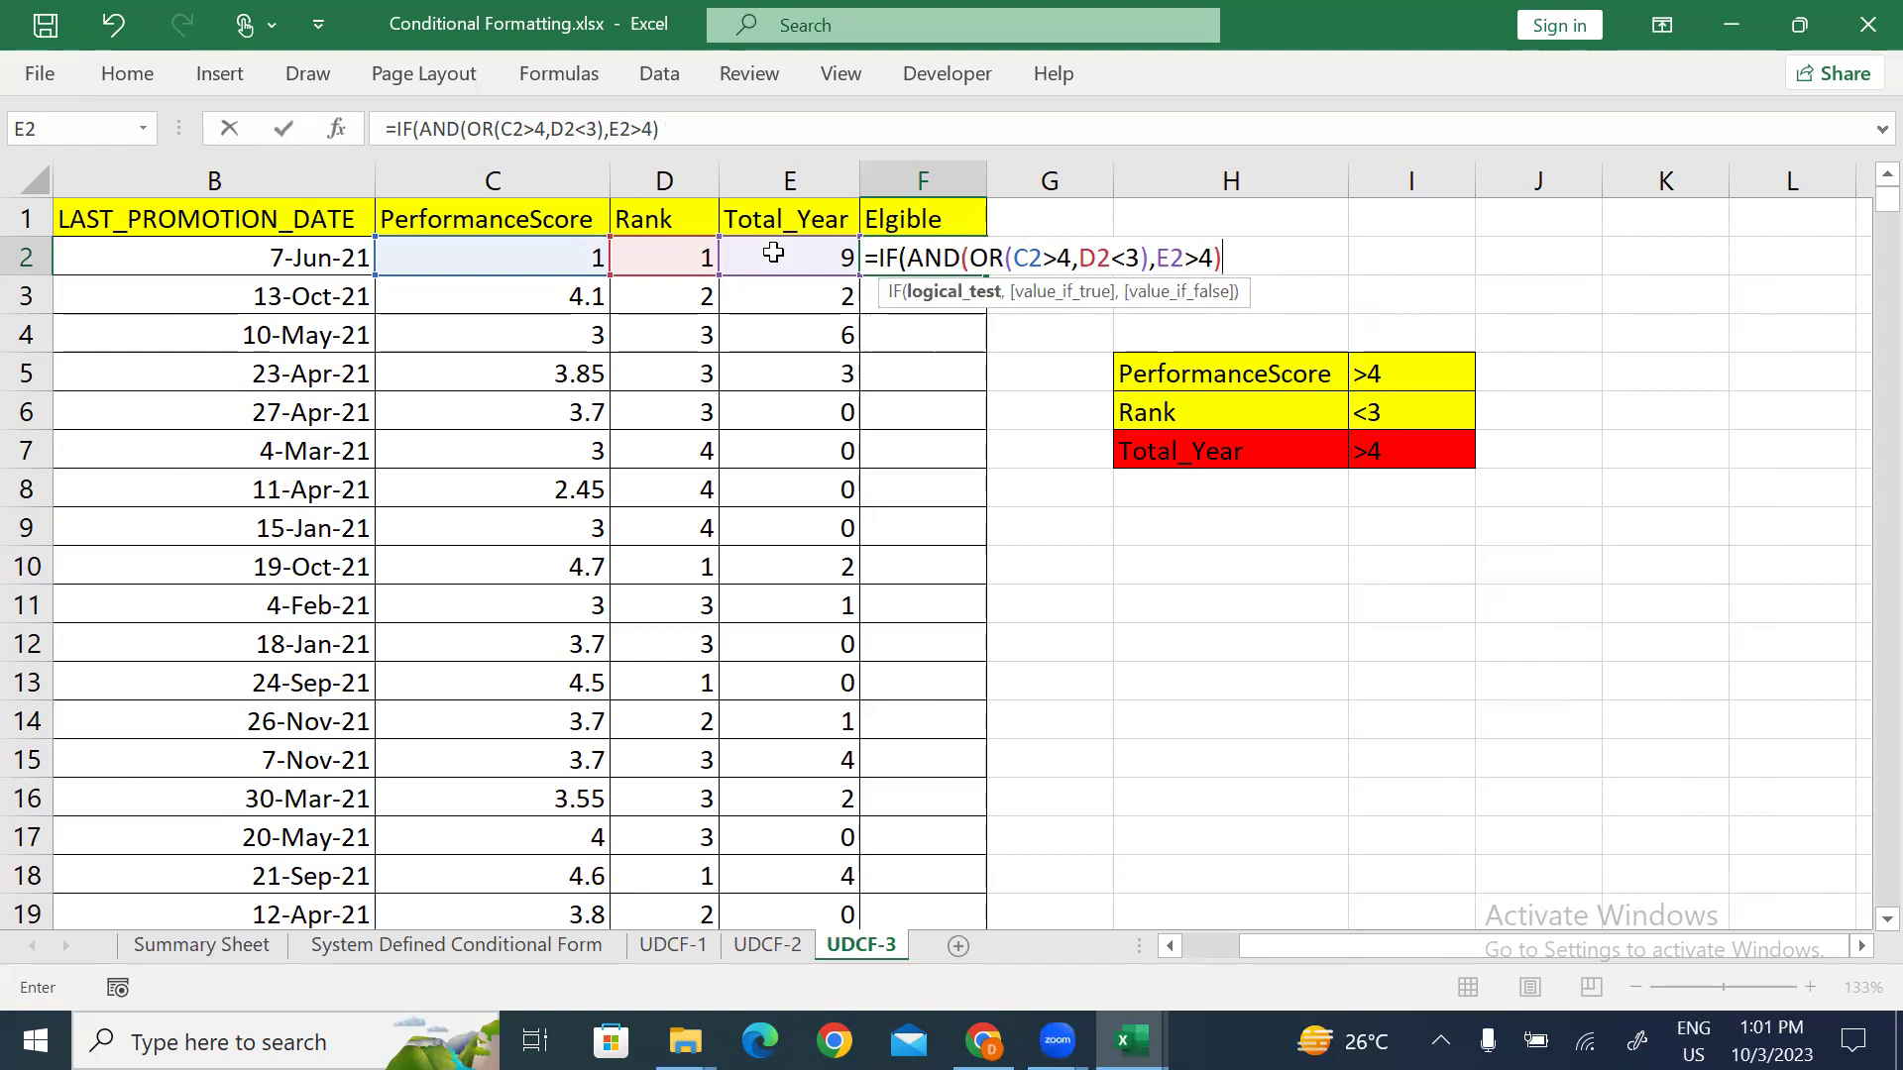
Step: Complete the F2 formula so it returns "Eligible" when true and "Not Eligible" when false
type(",")
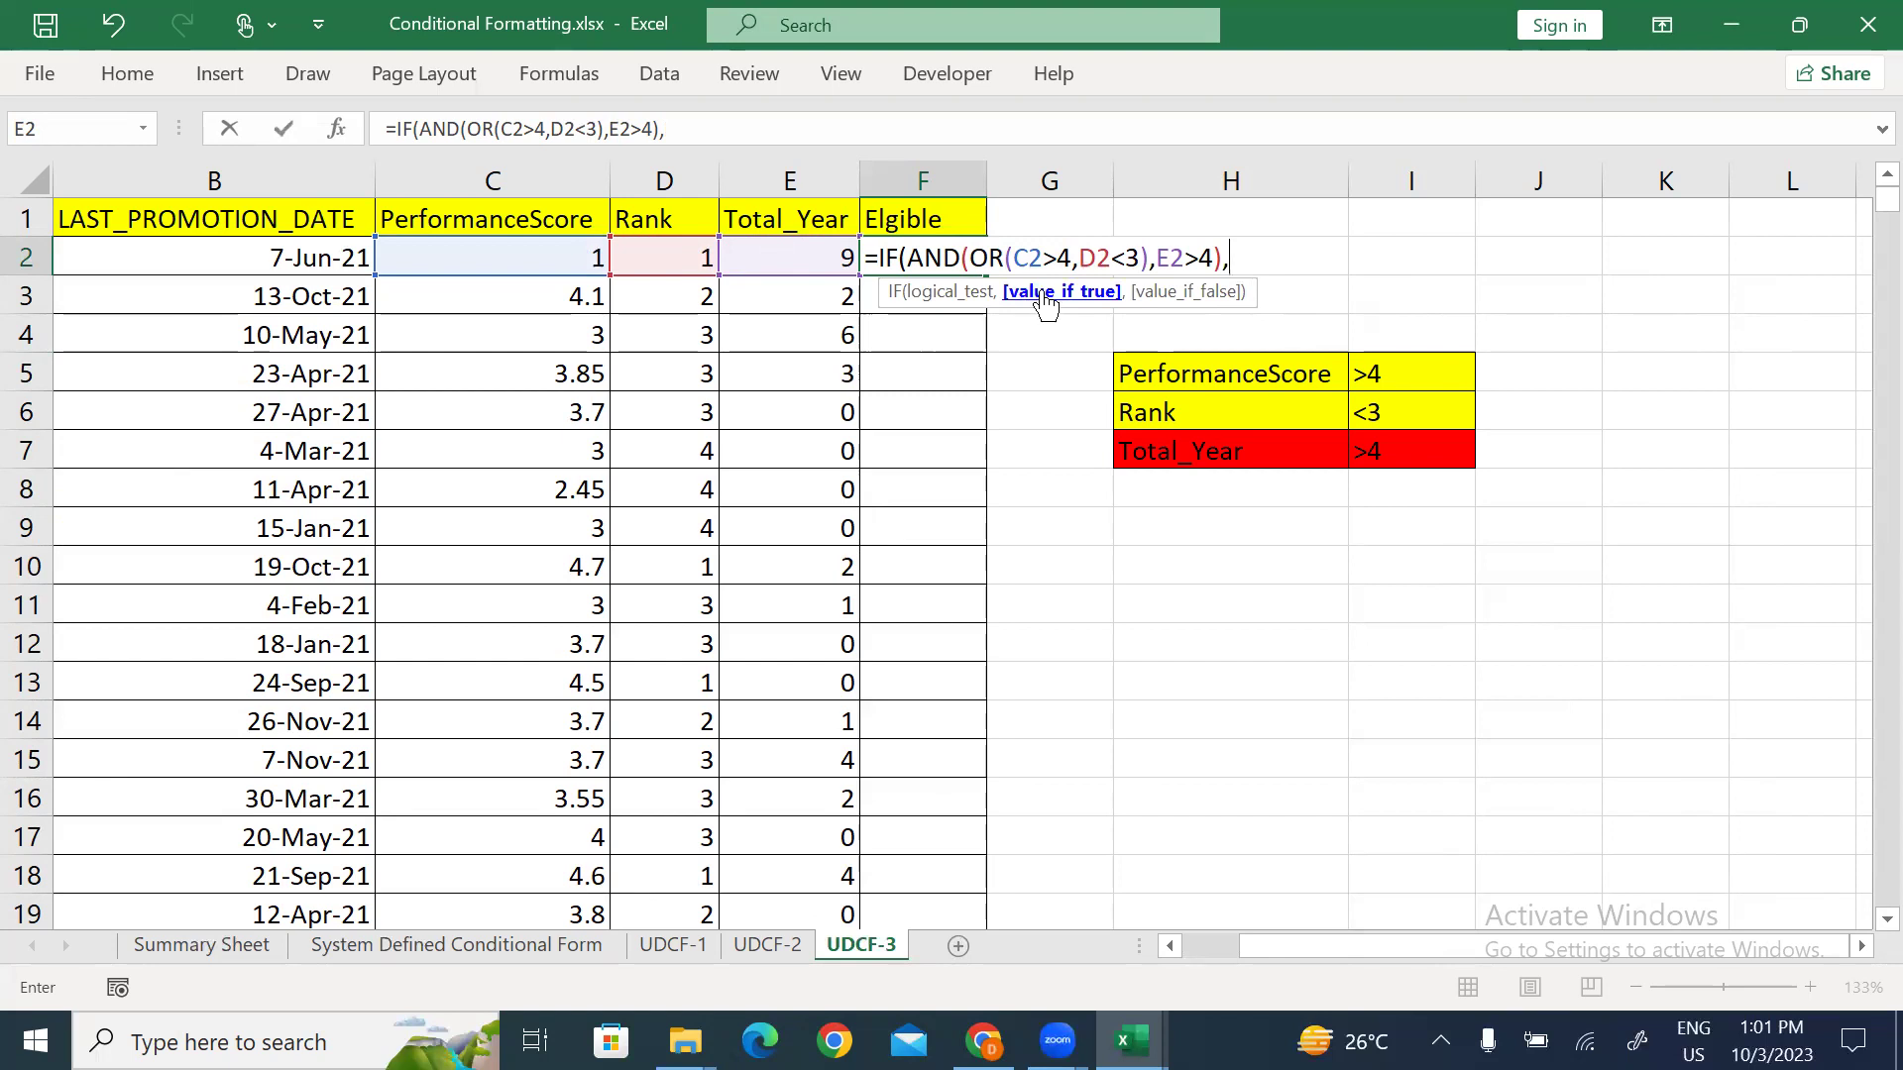
type("\"Eligib")
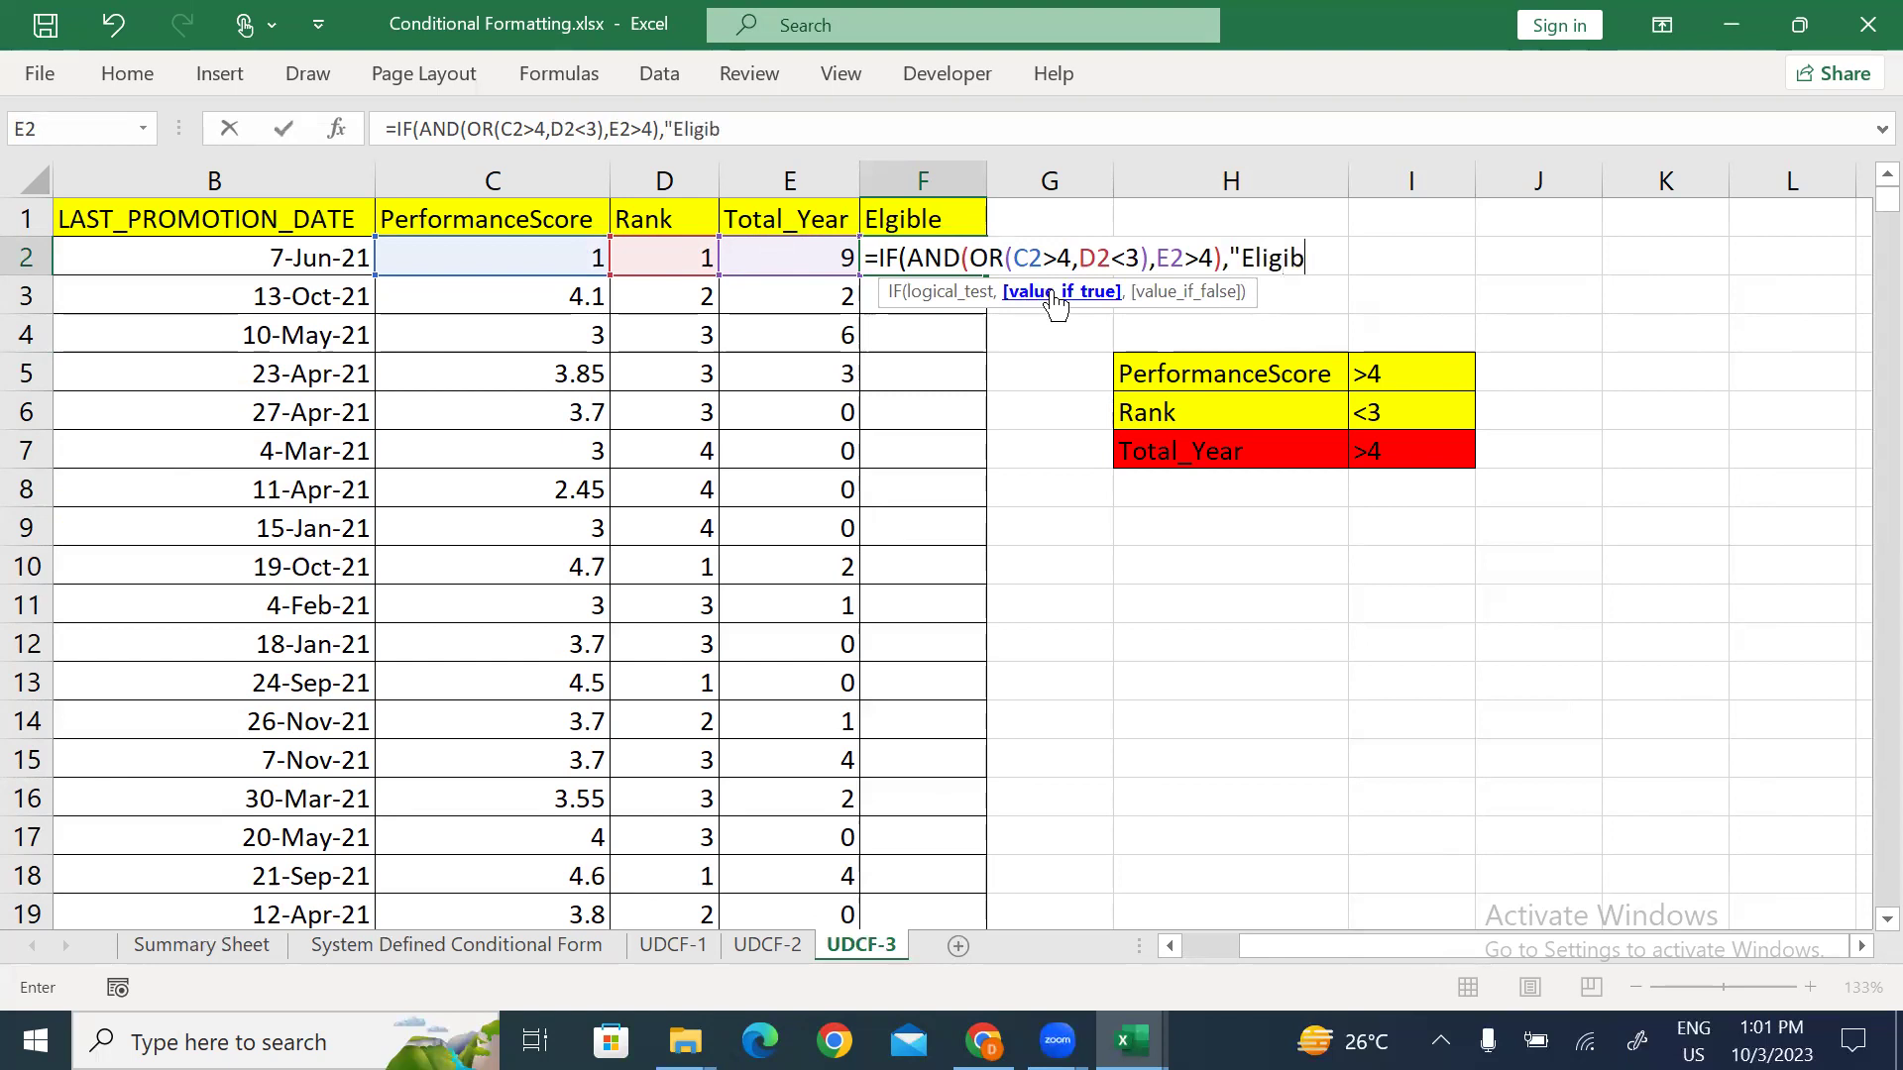
type("le\",\"Not ")
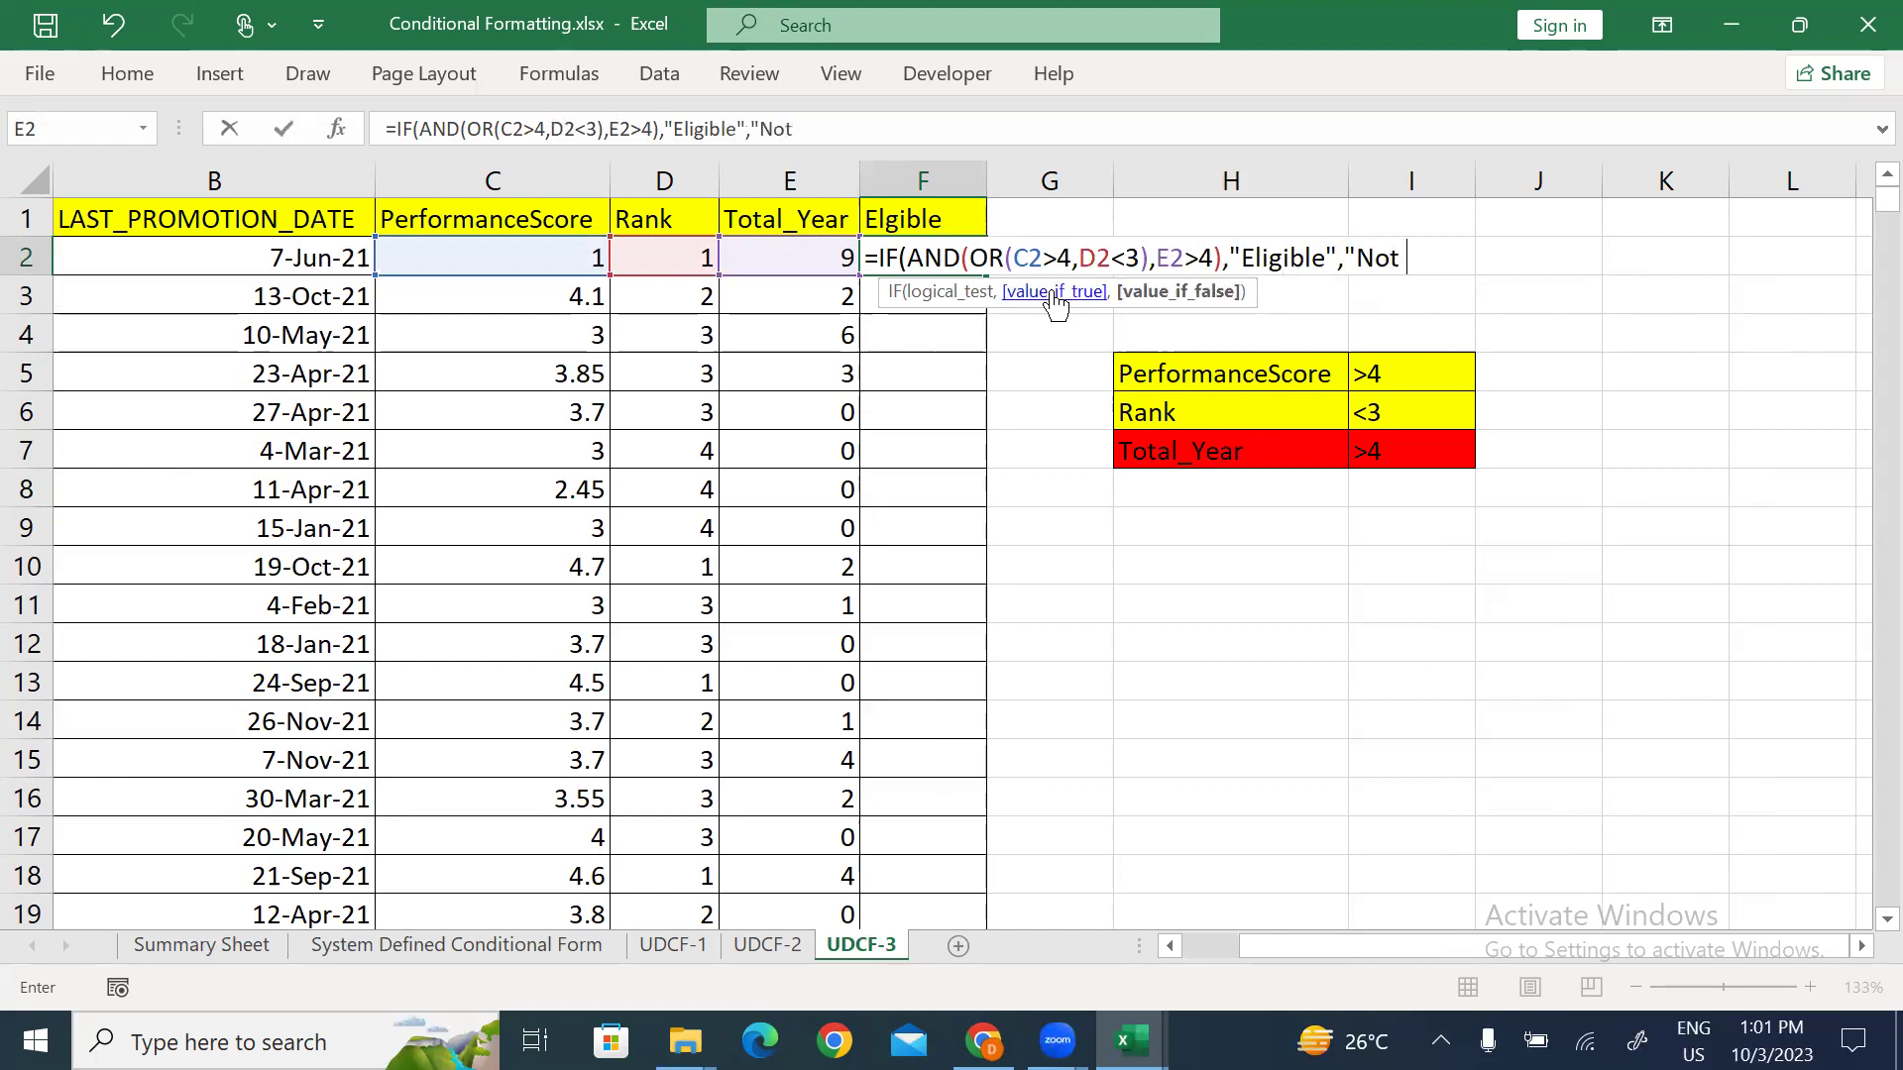
type("Eligiuble")
key("BackSpace")
key("BackSpace")
key("BackSpace")
key("BackSpace")
type("ble\"")
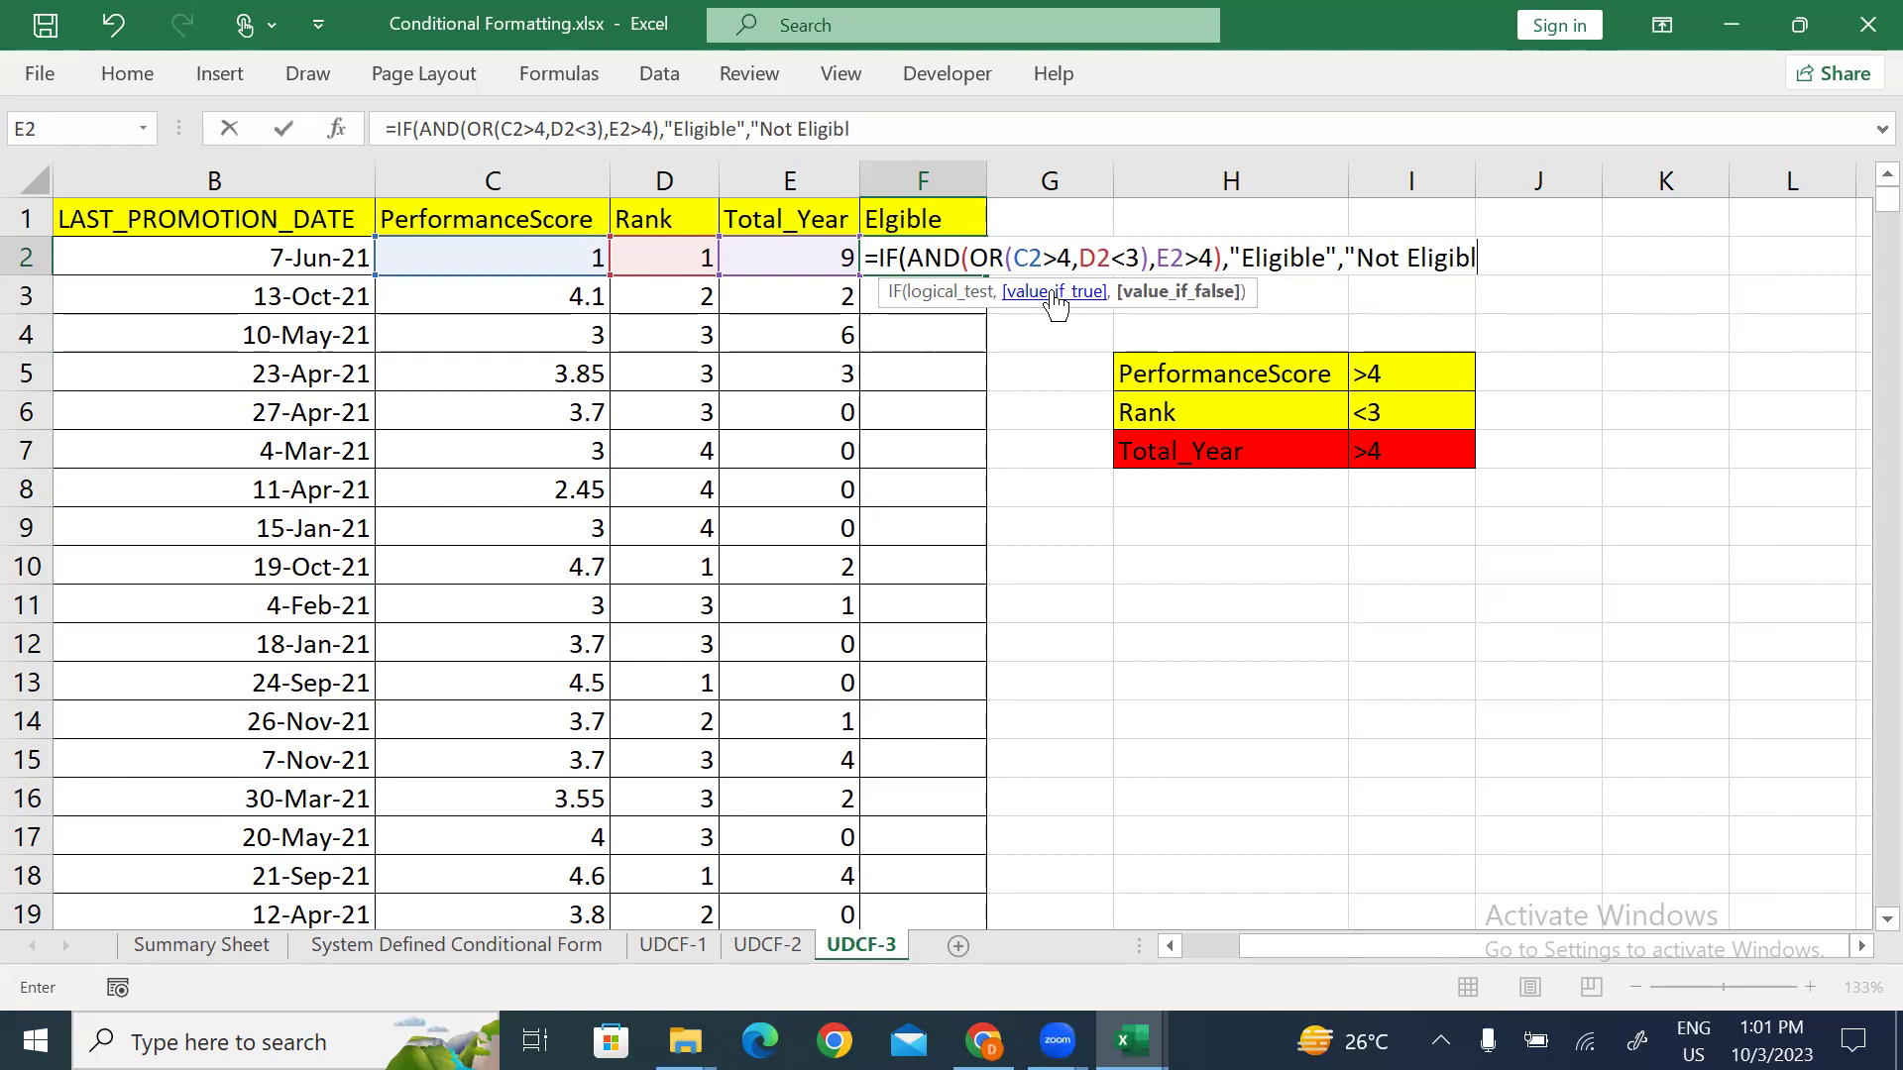
type(")")
key("Return")
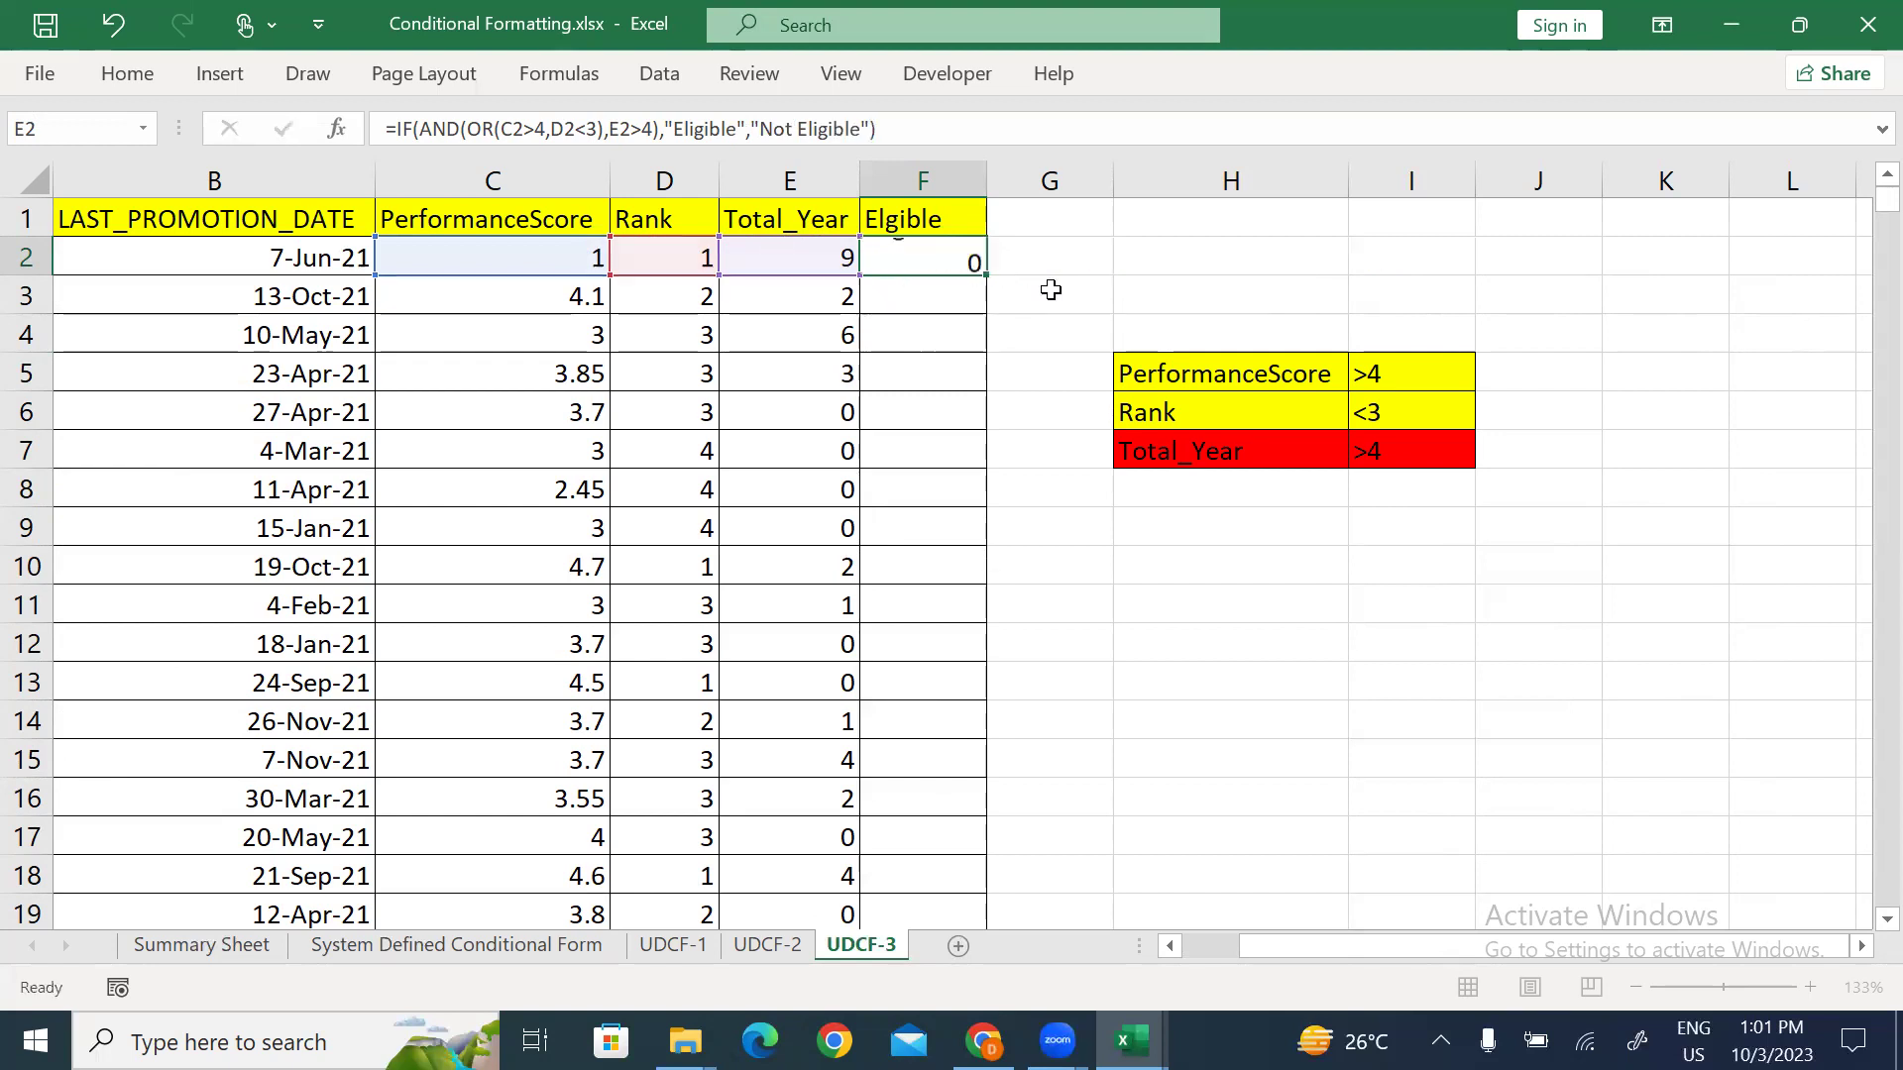
Step: Fill the F2 eligibility formula down to F1100 and widen column F to fit the results
key("Left")
key("ctrl+Down")
key("Right")
key("ctrl+shift+Up")
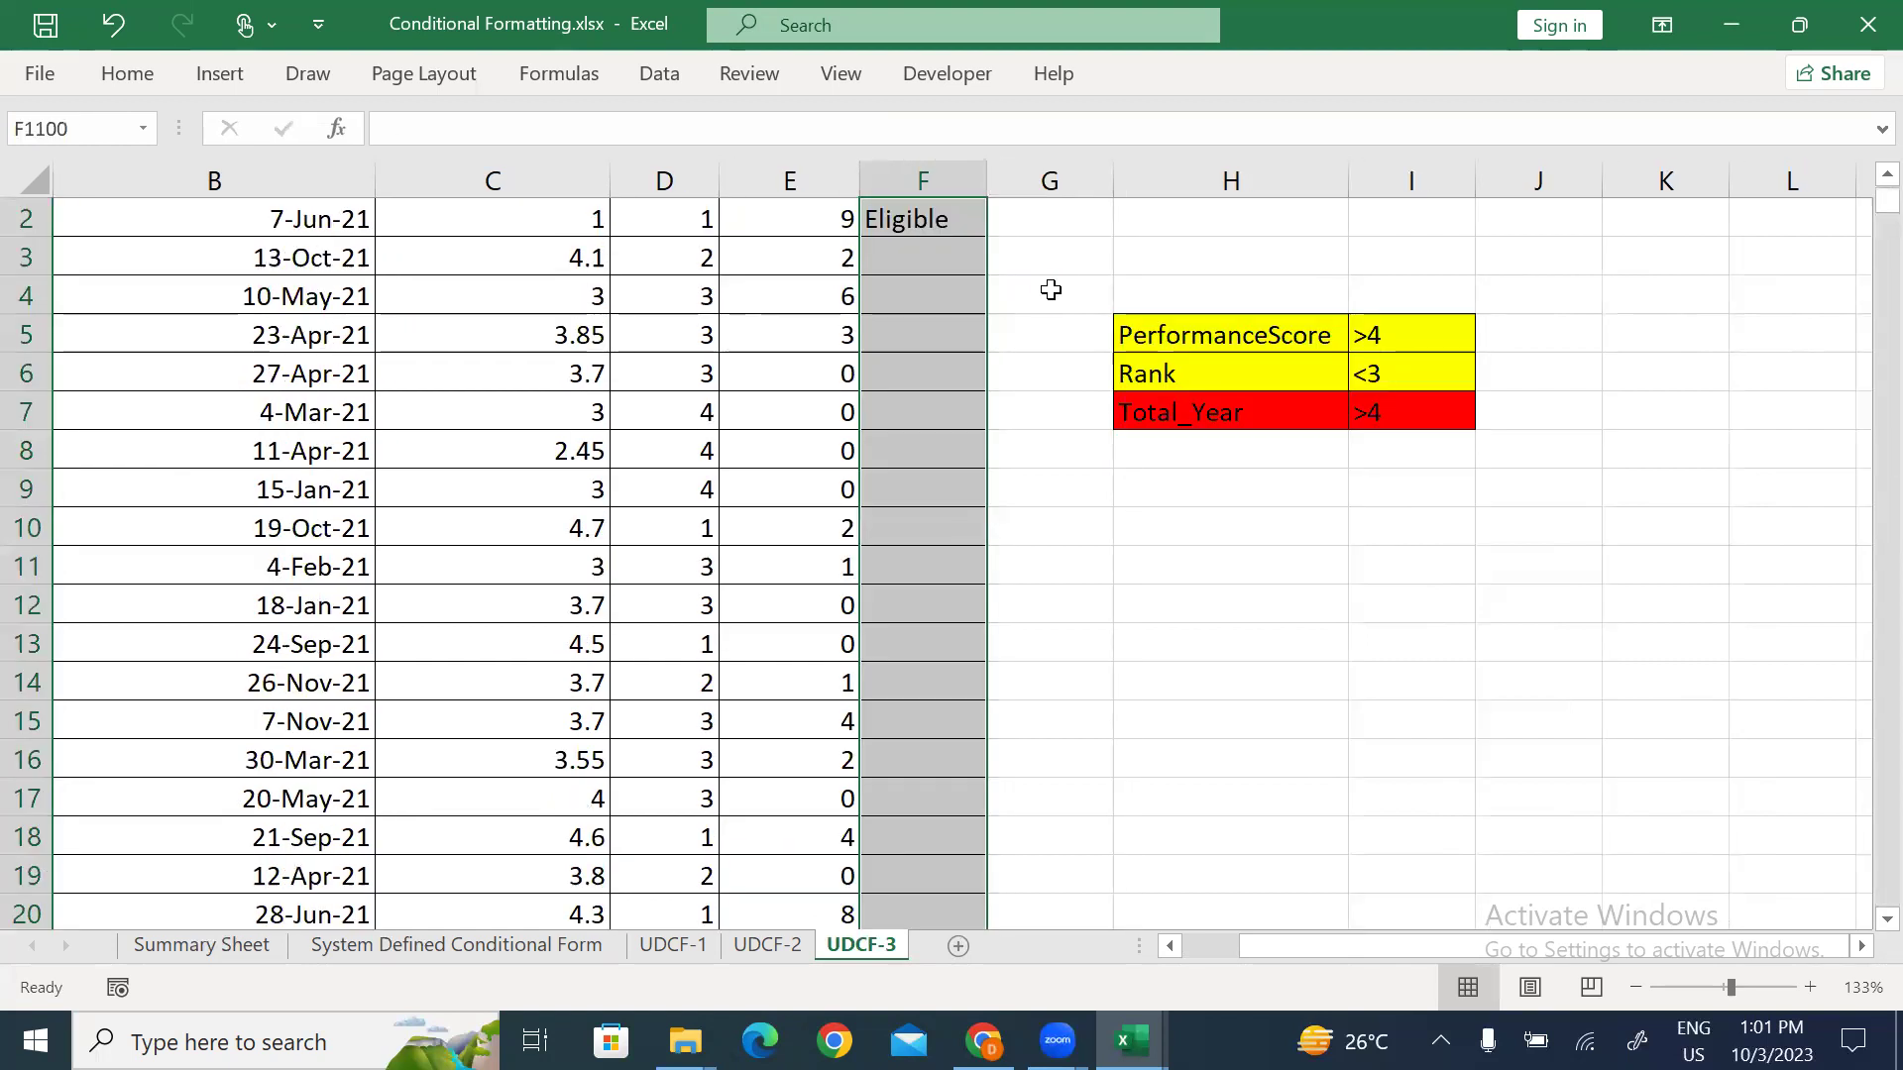
key("ctrl+d")
key("ctrl+Up")
left_click_drag(986, 178, 1083, 179)
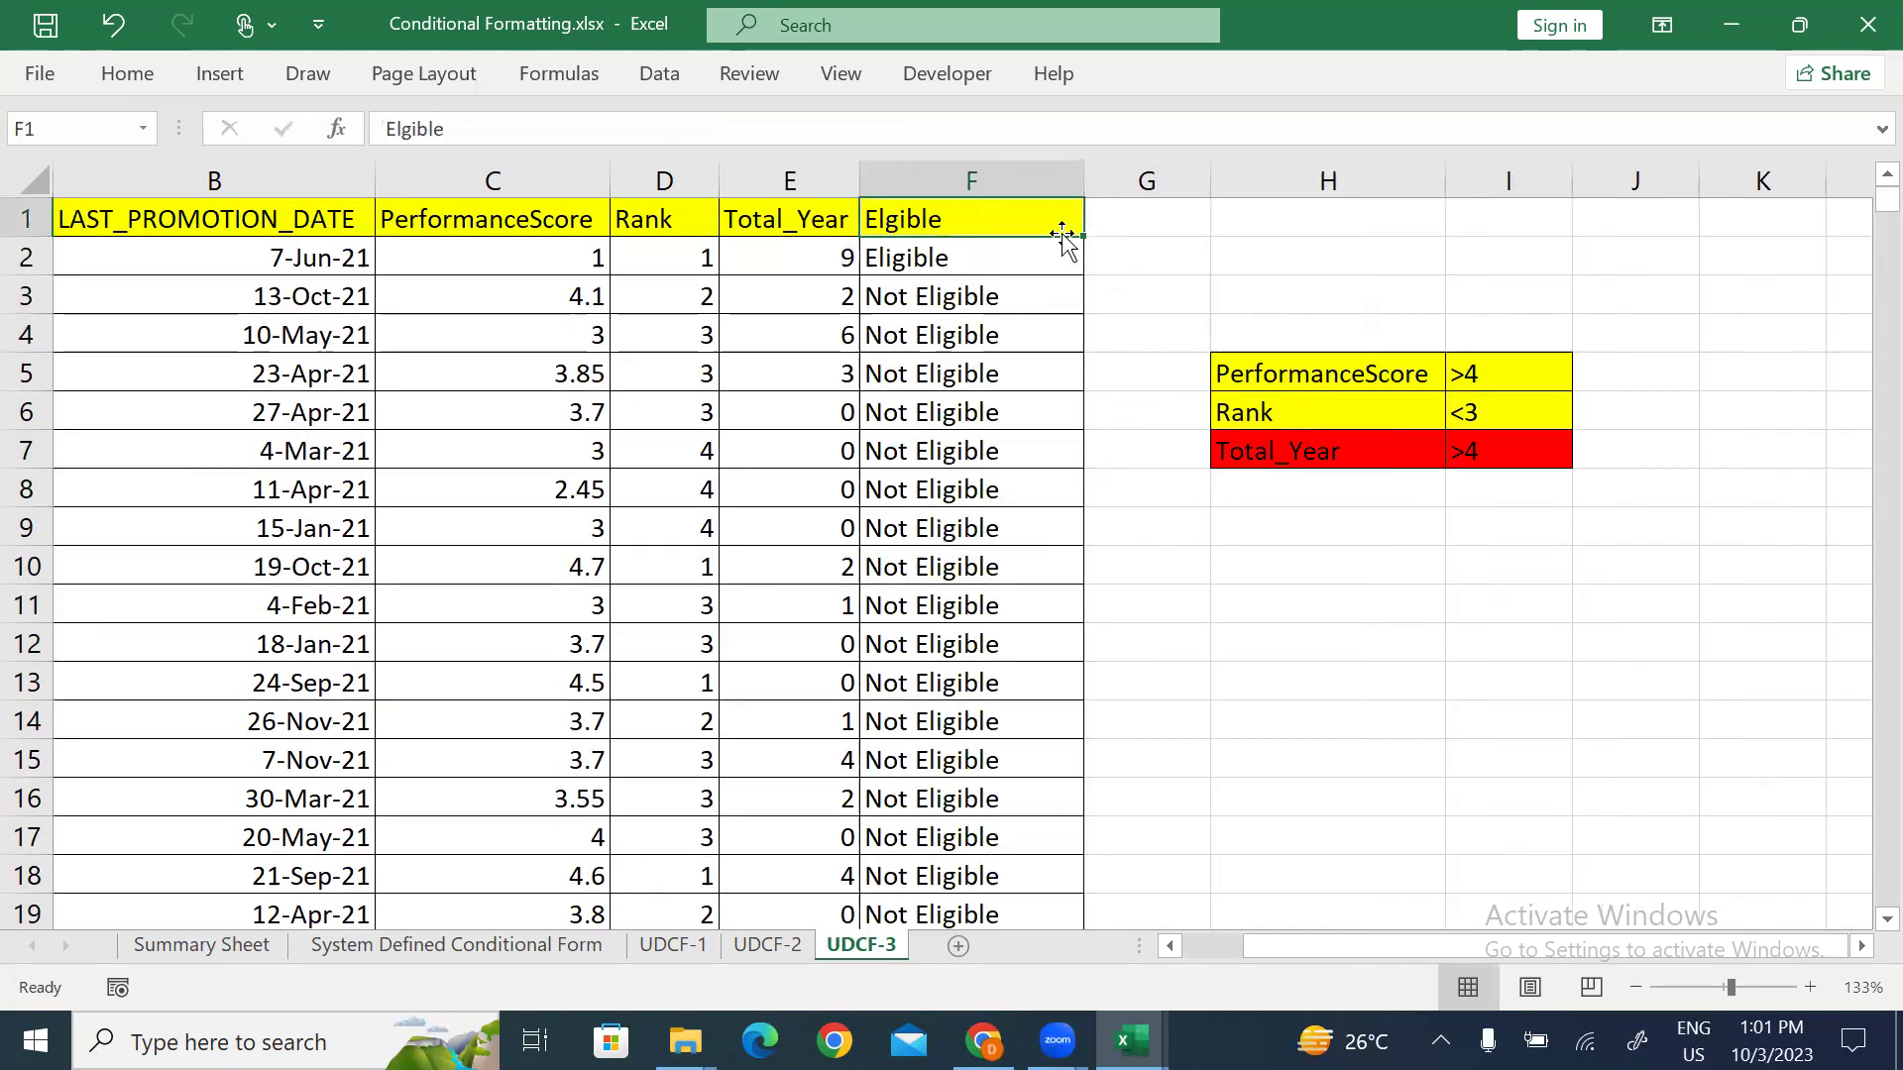
Step: Check row 2's PerformanceScore, Rank and Total_Year against the criteria table and its eligibility result
left_click(1075, 426)
left_click(773, 250)
left_click(968, 250)
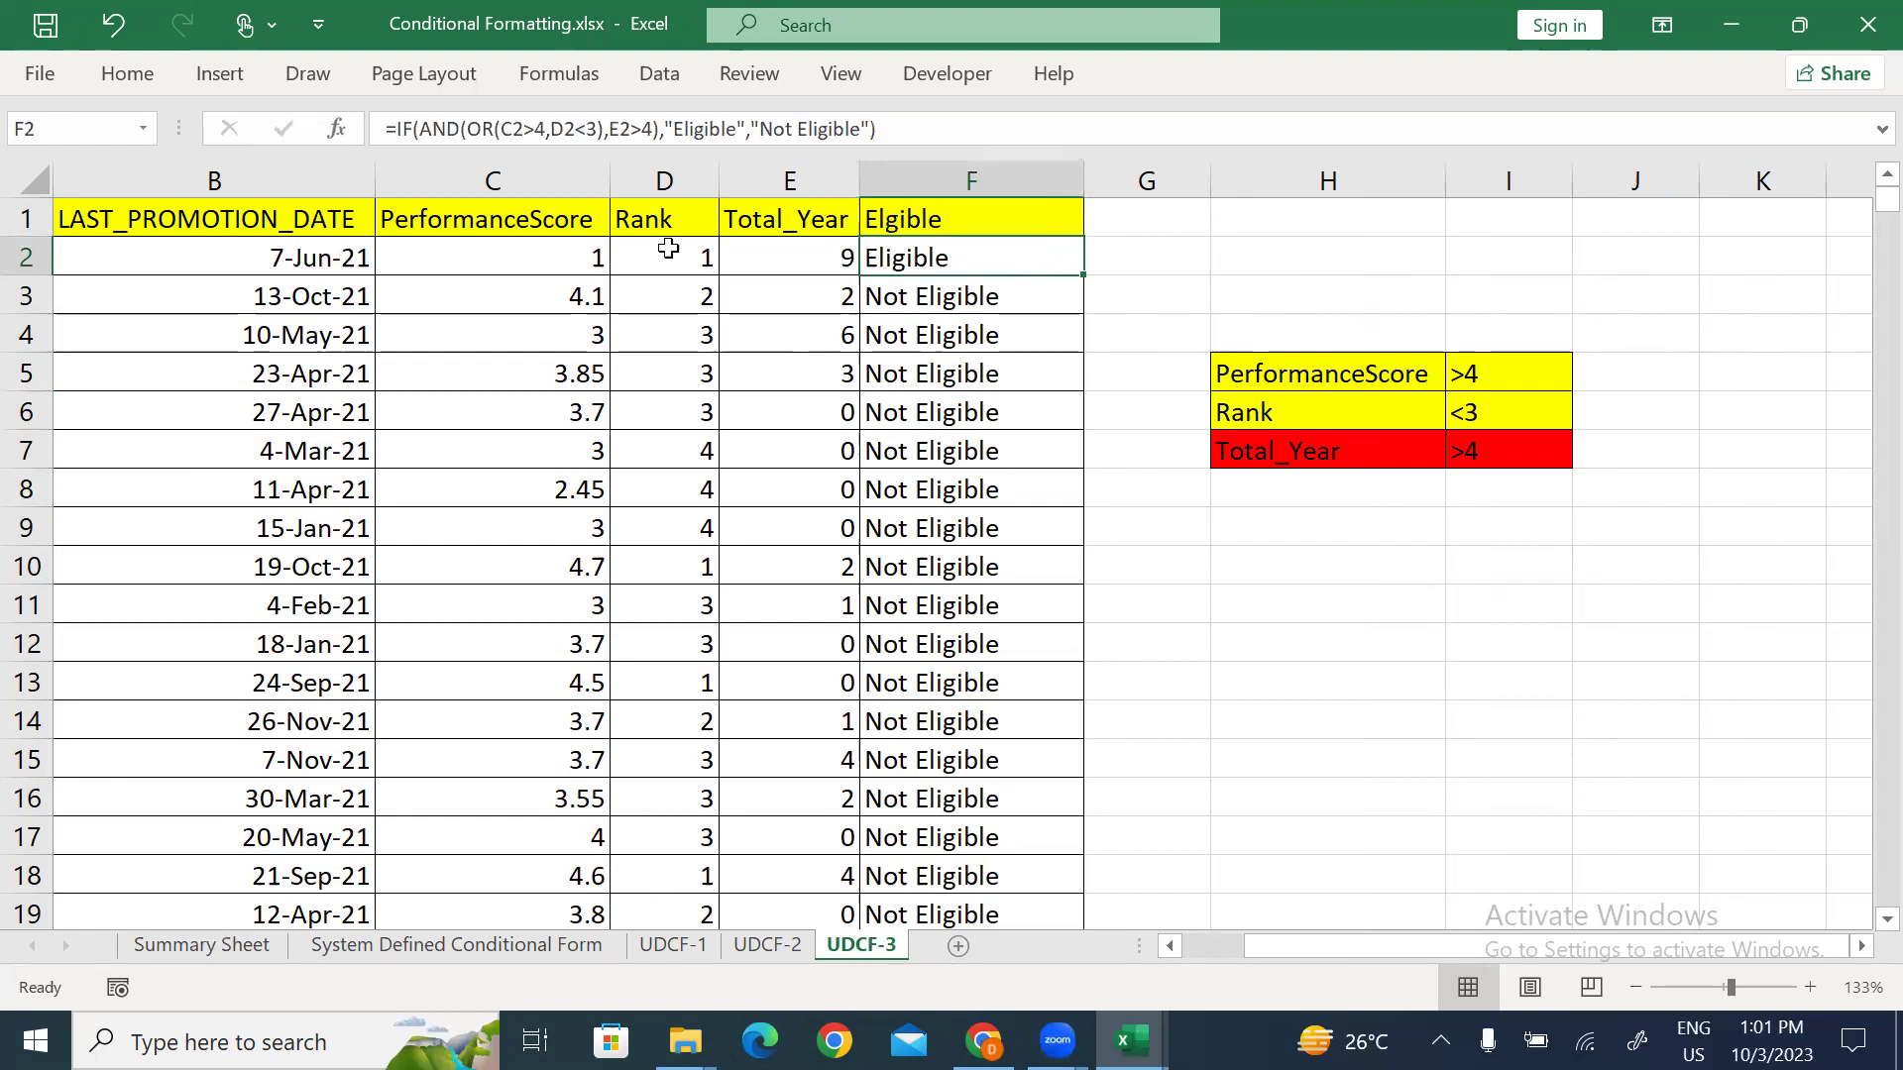
left_click(589, 256)
left_click_drag(489, 212, 490, 239)
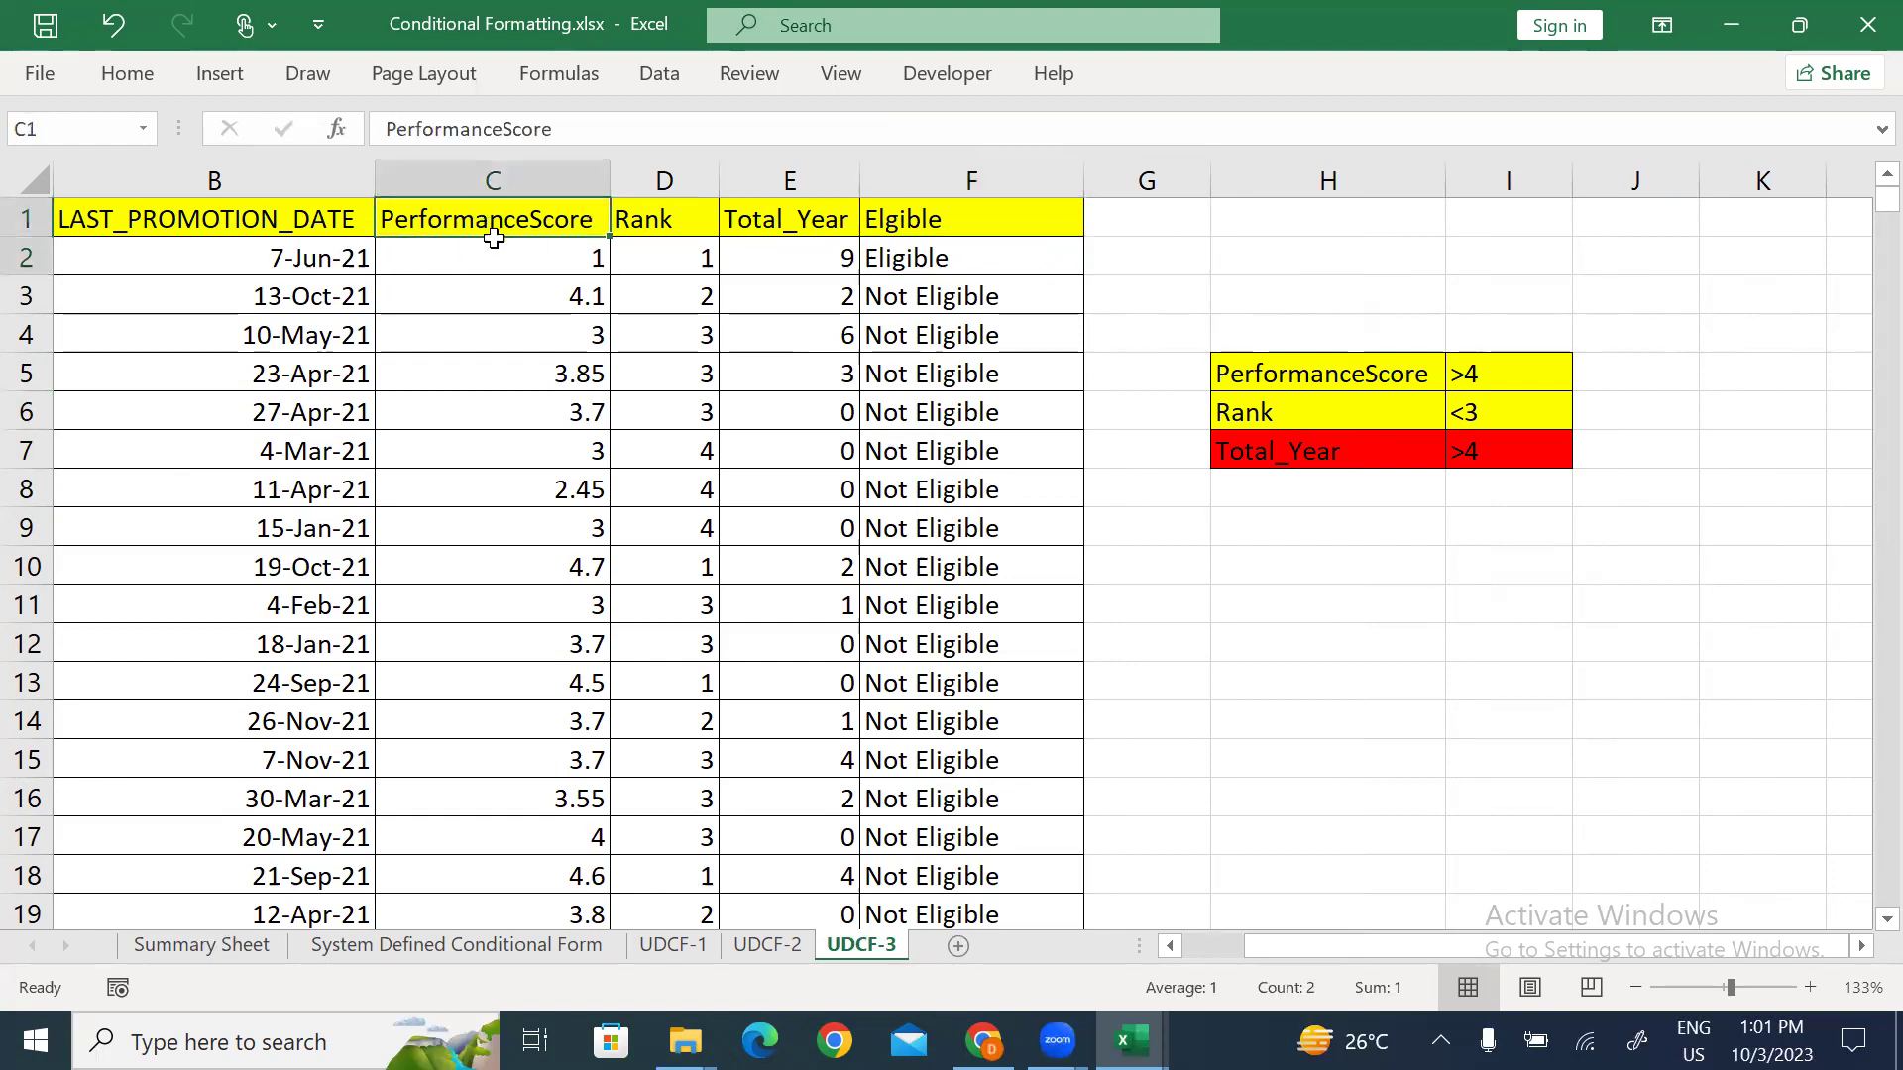
left_click(541, 264)
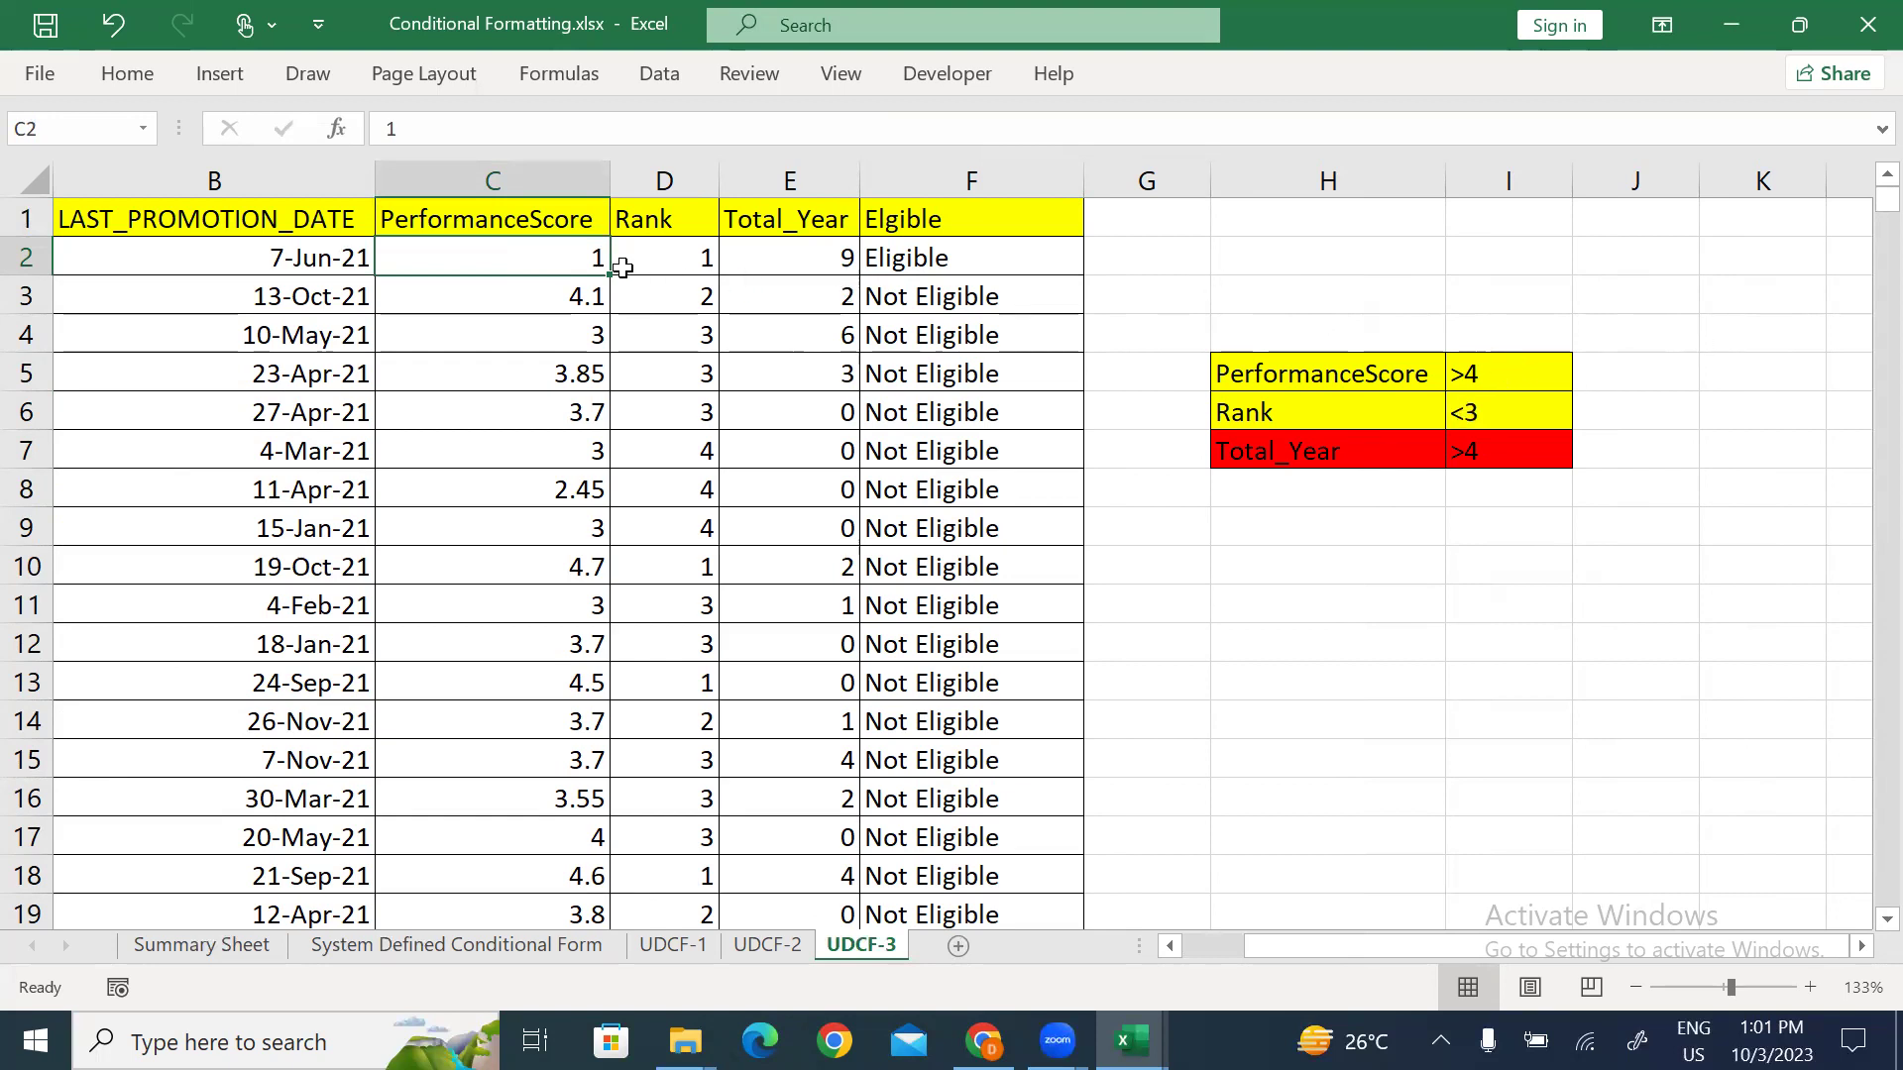
left_click(678, 260)
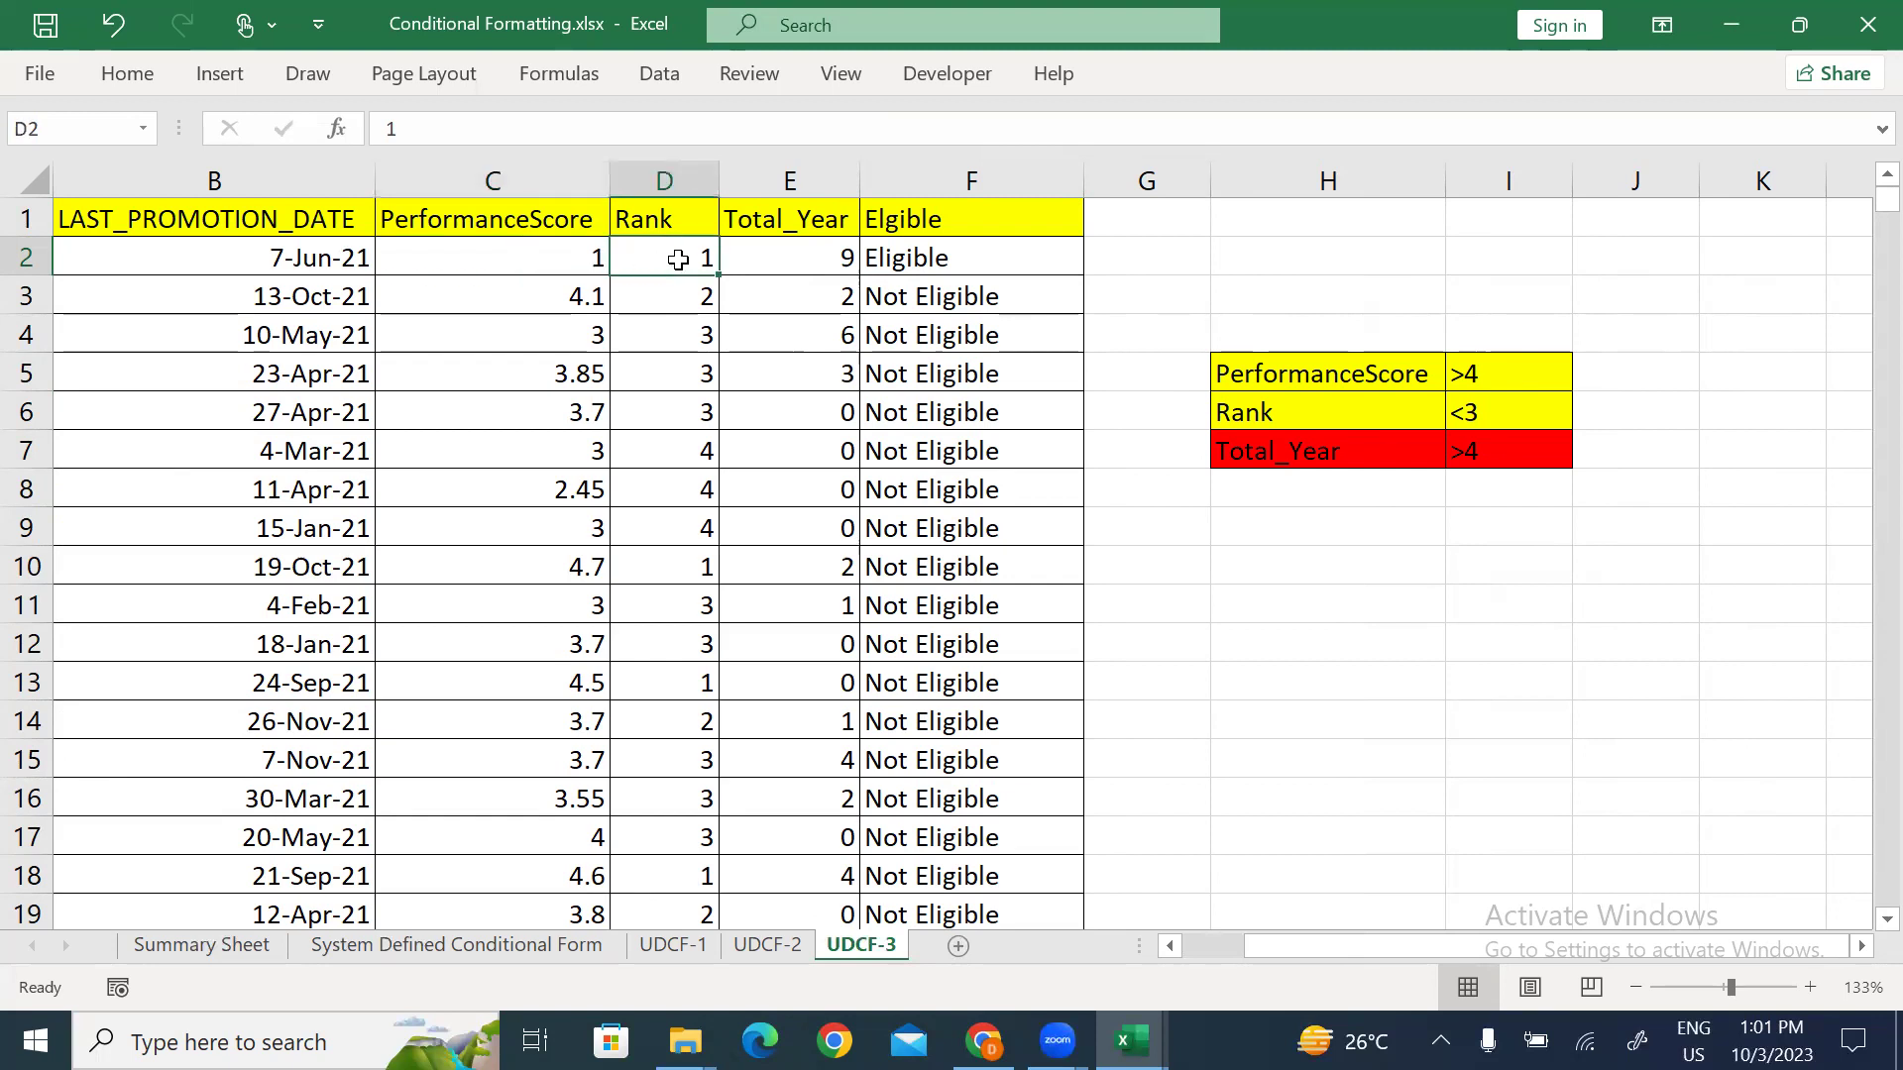
left_click_drag(1370, 401, 1514, 405)
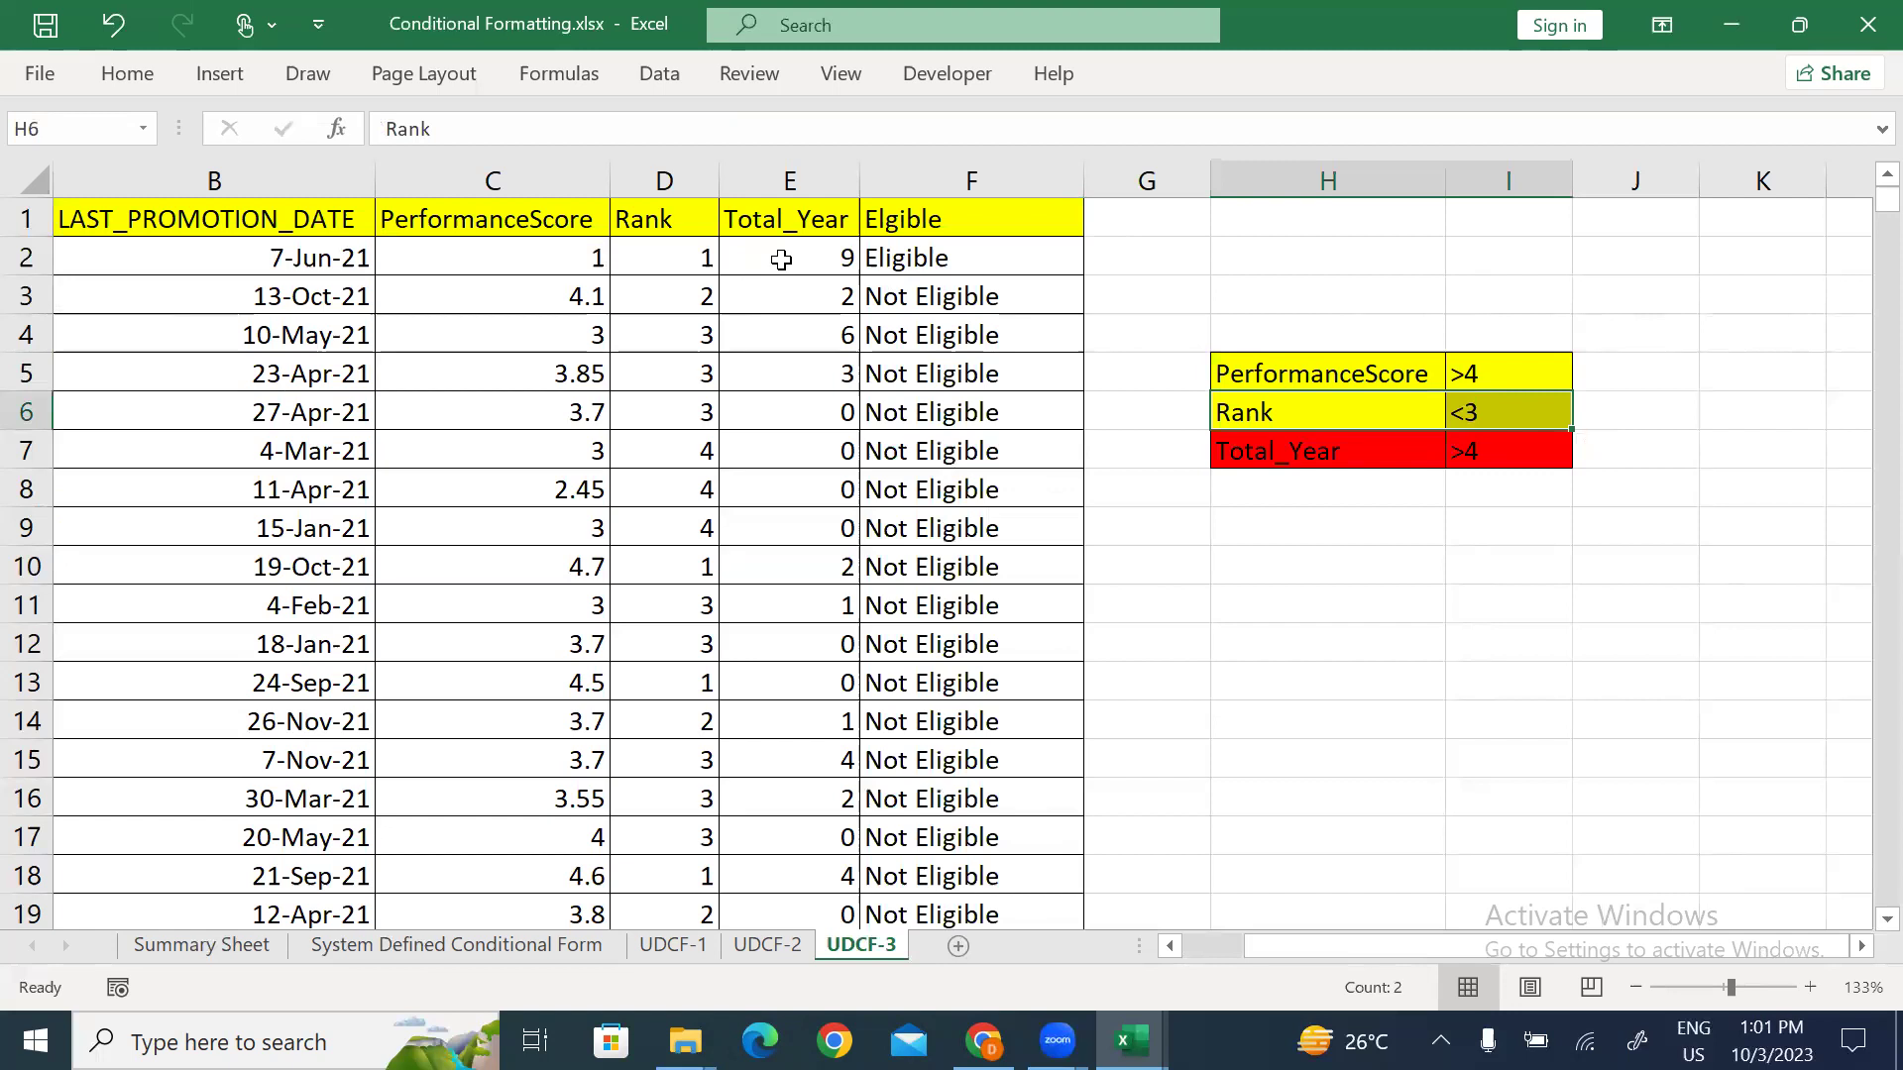
left_click(782, 259)
left_click_drag(783, 260, 965, 245)
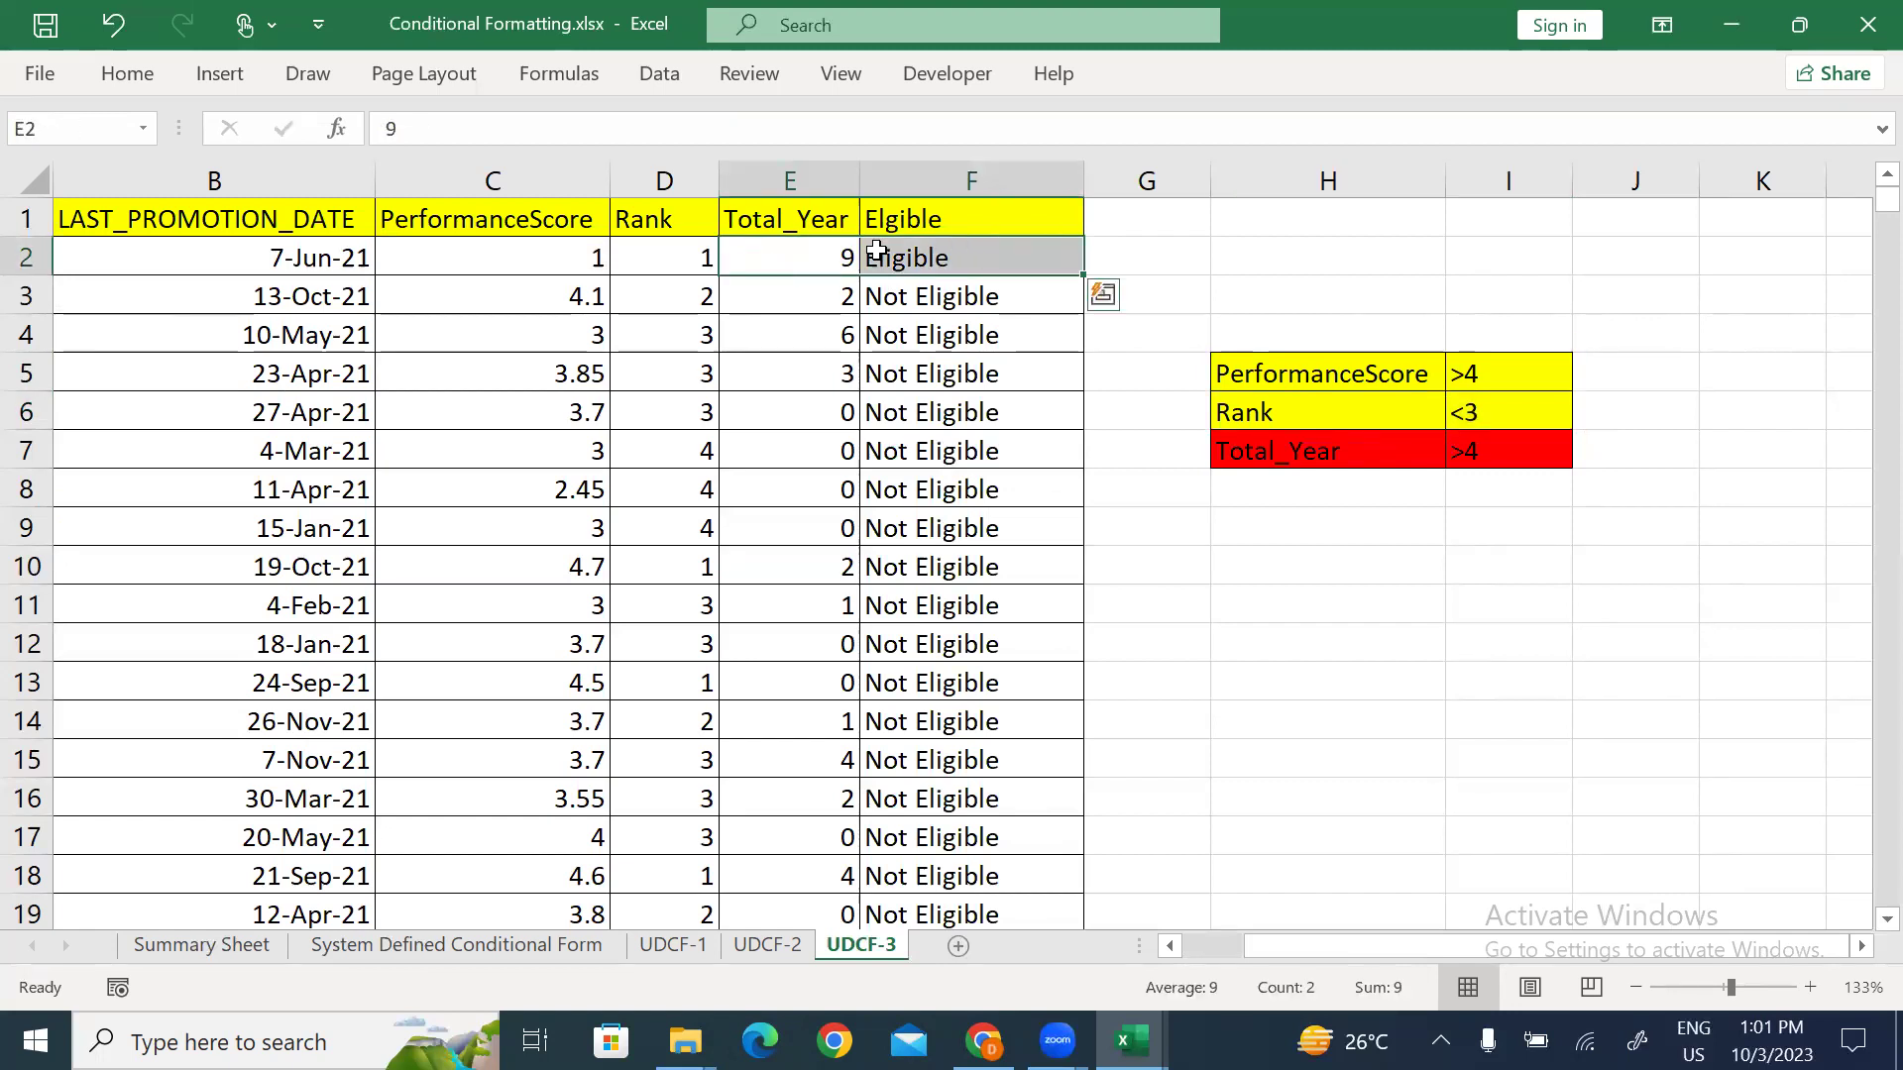
Step: Compare the scores, ranks and total years in rows 3 and 4 with the criteria and their eligibility results
left_click(451, 293)
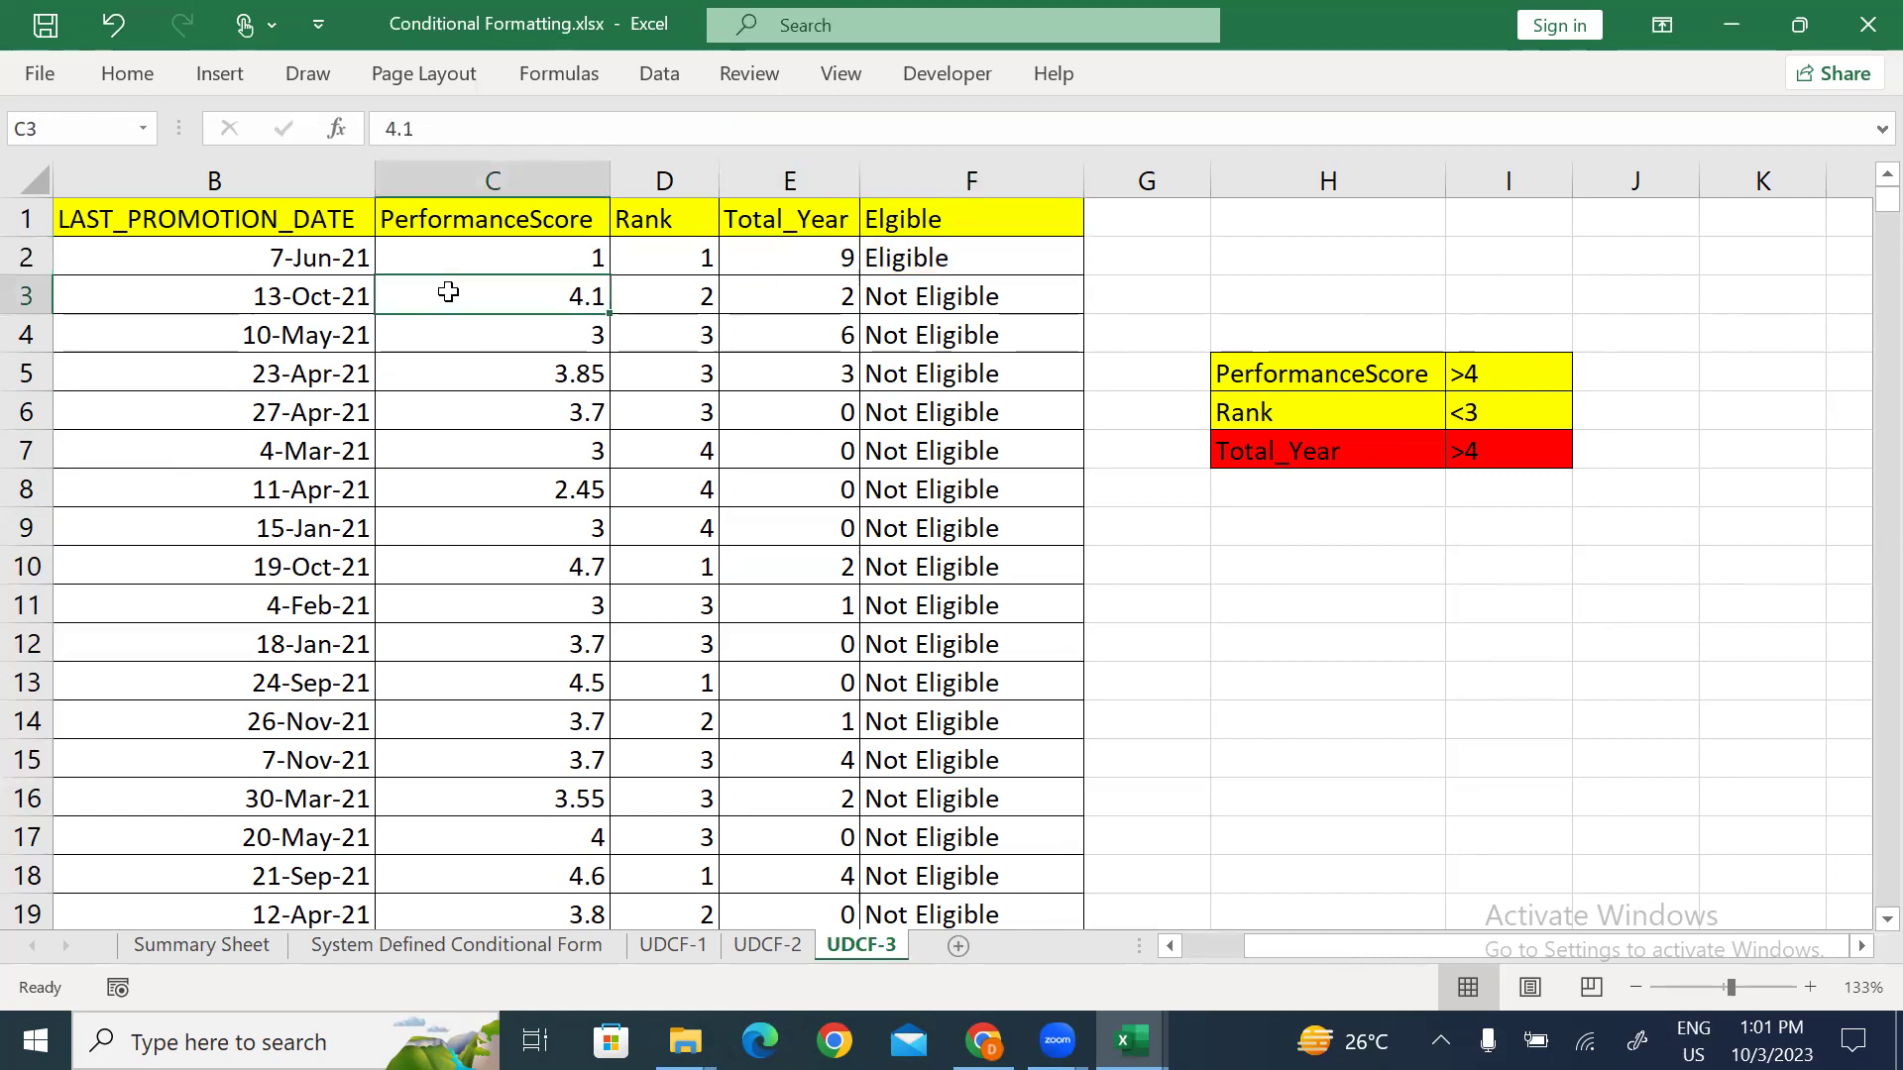
left_click_drag(402, 228, 472, 301)
left_click(481, 300)
left_click(686, 301)
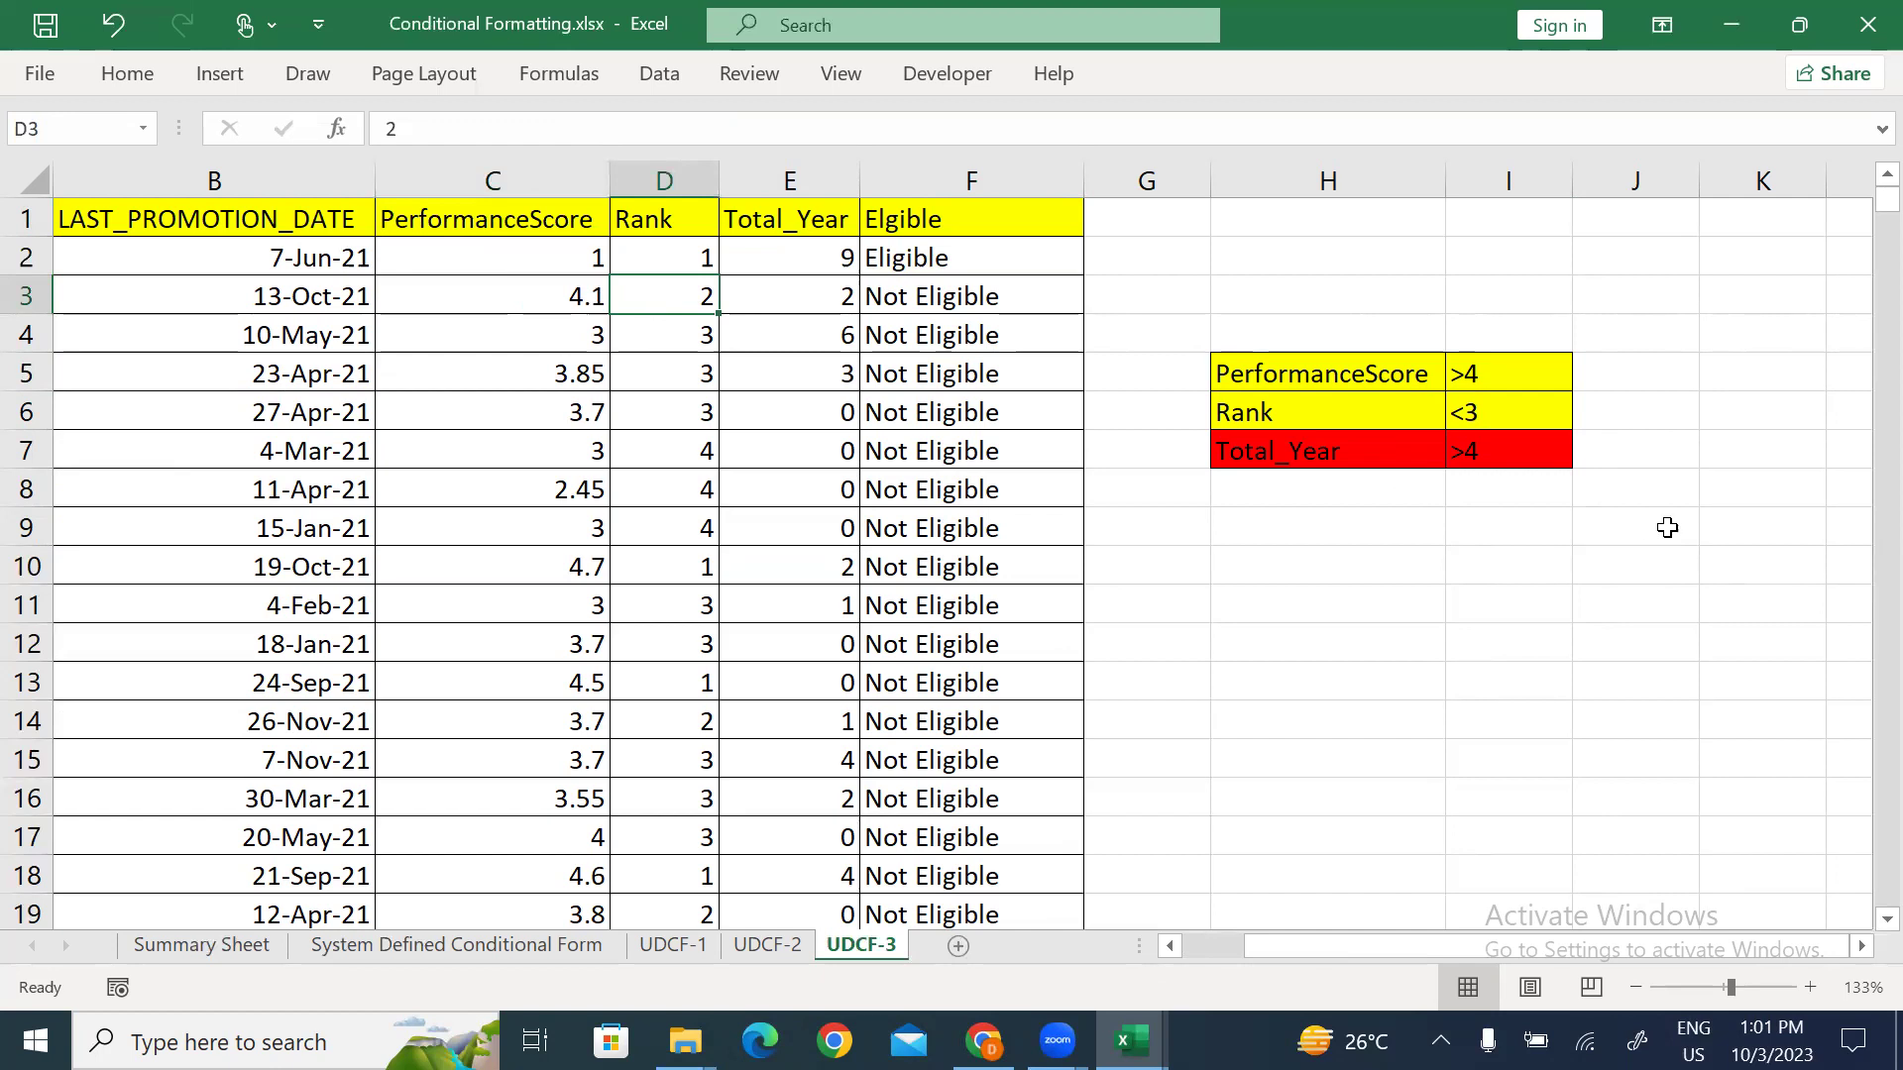
left_click_drag(1341, 389, 1501, 405)
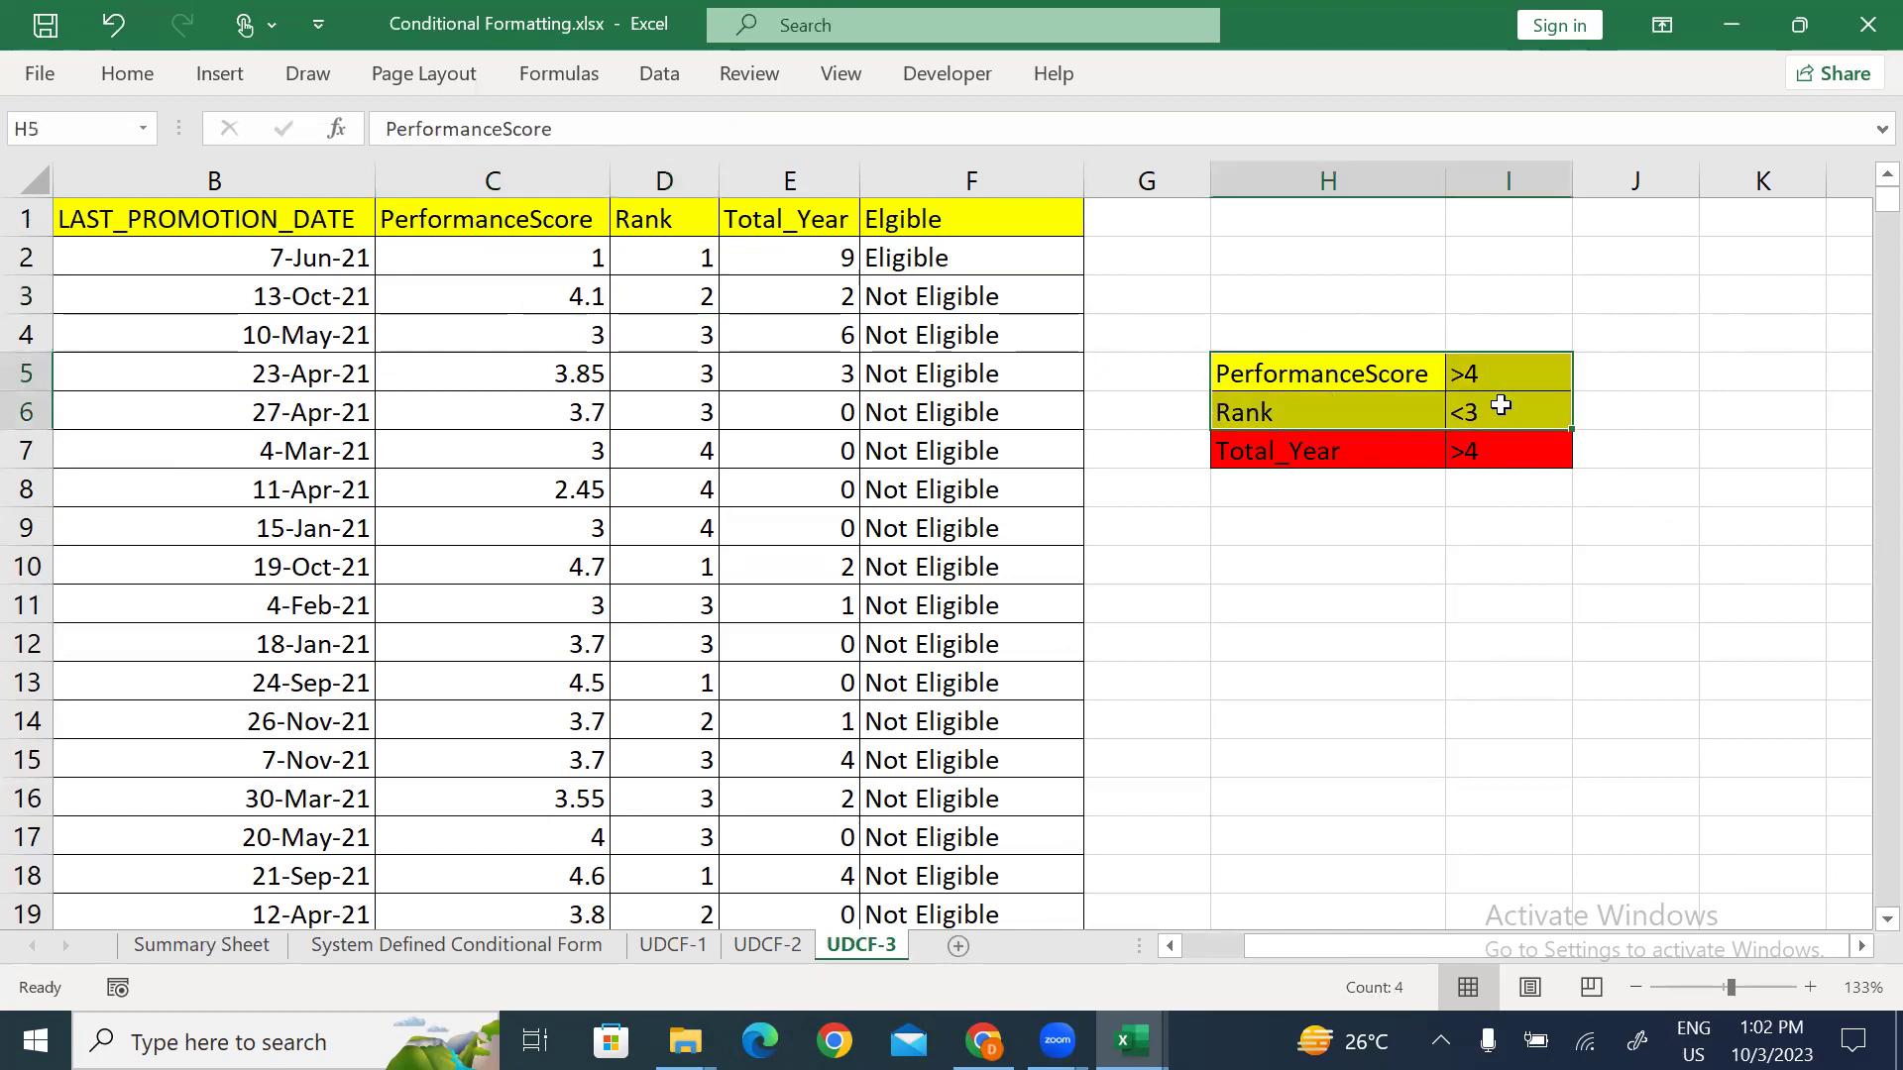
left_click_drag(782, 297, 936, 300)
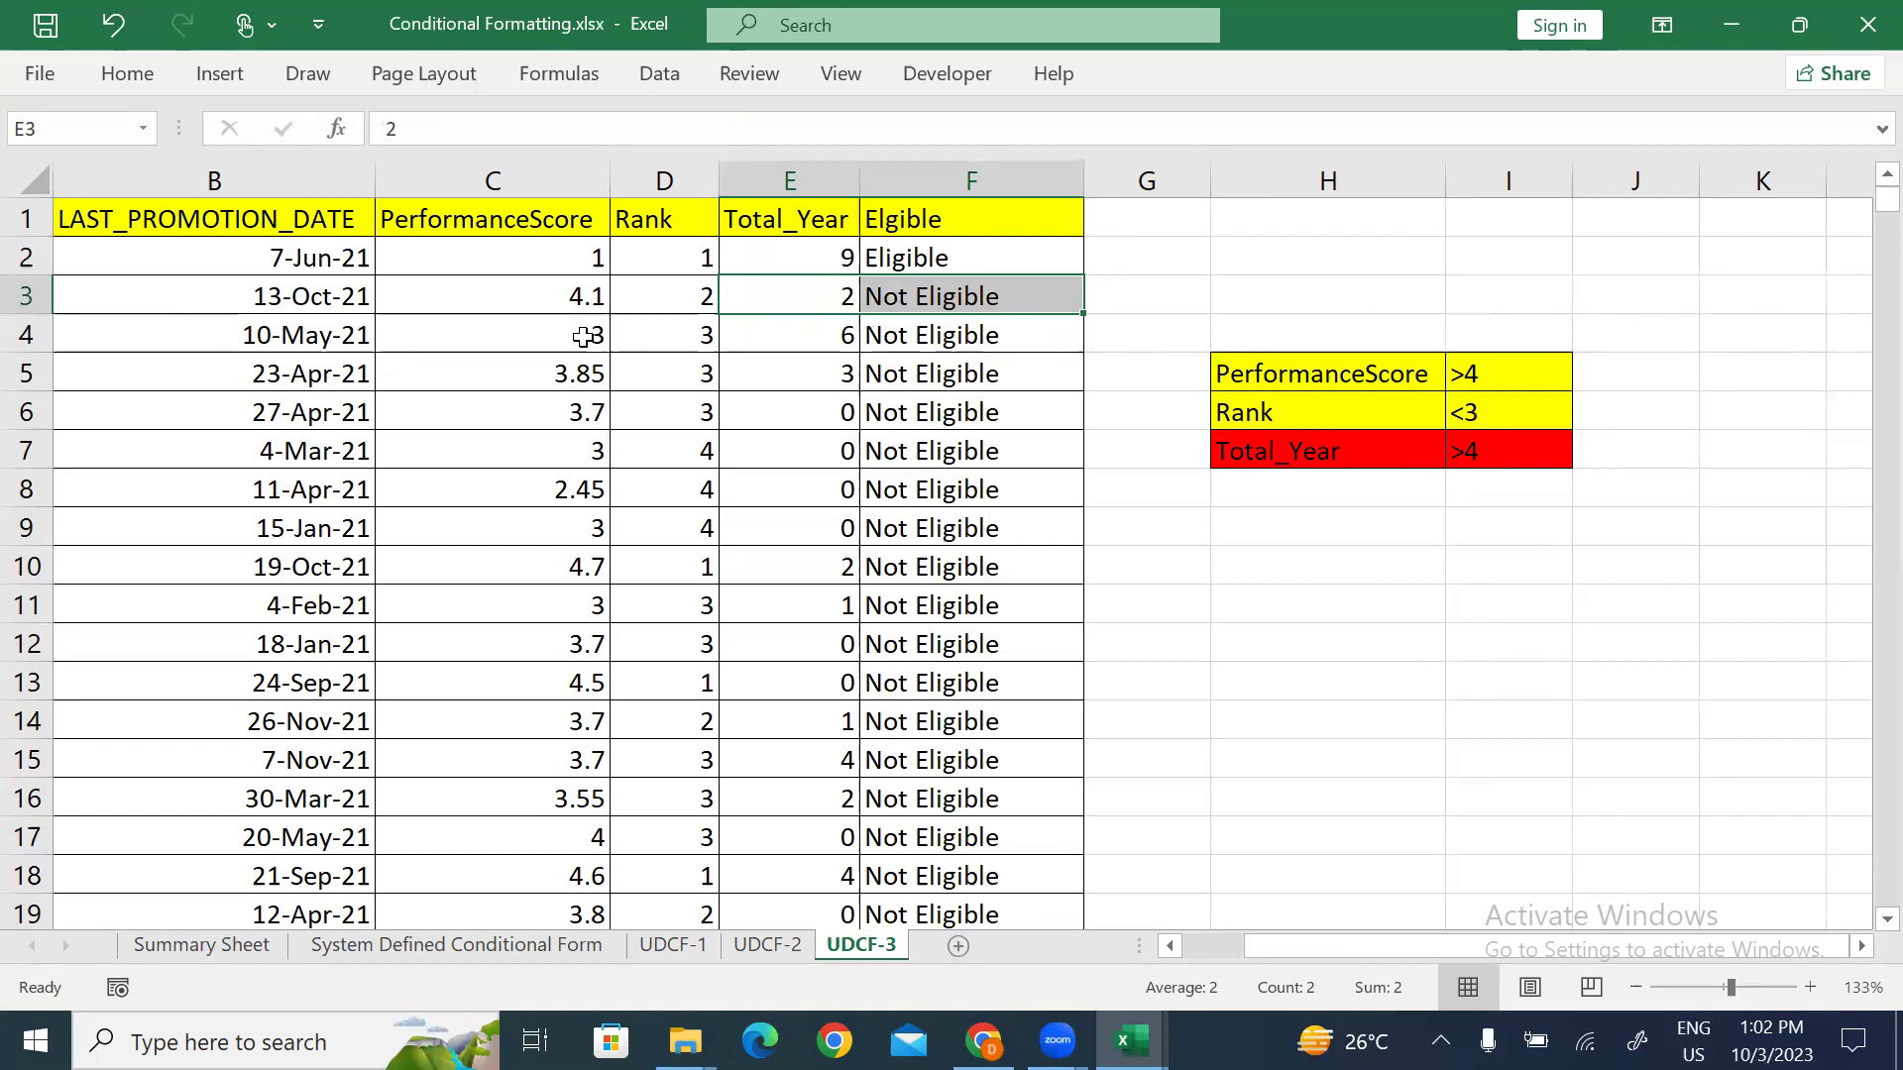
left_click(539, 339)
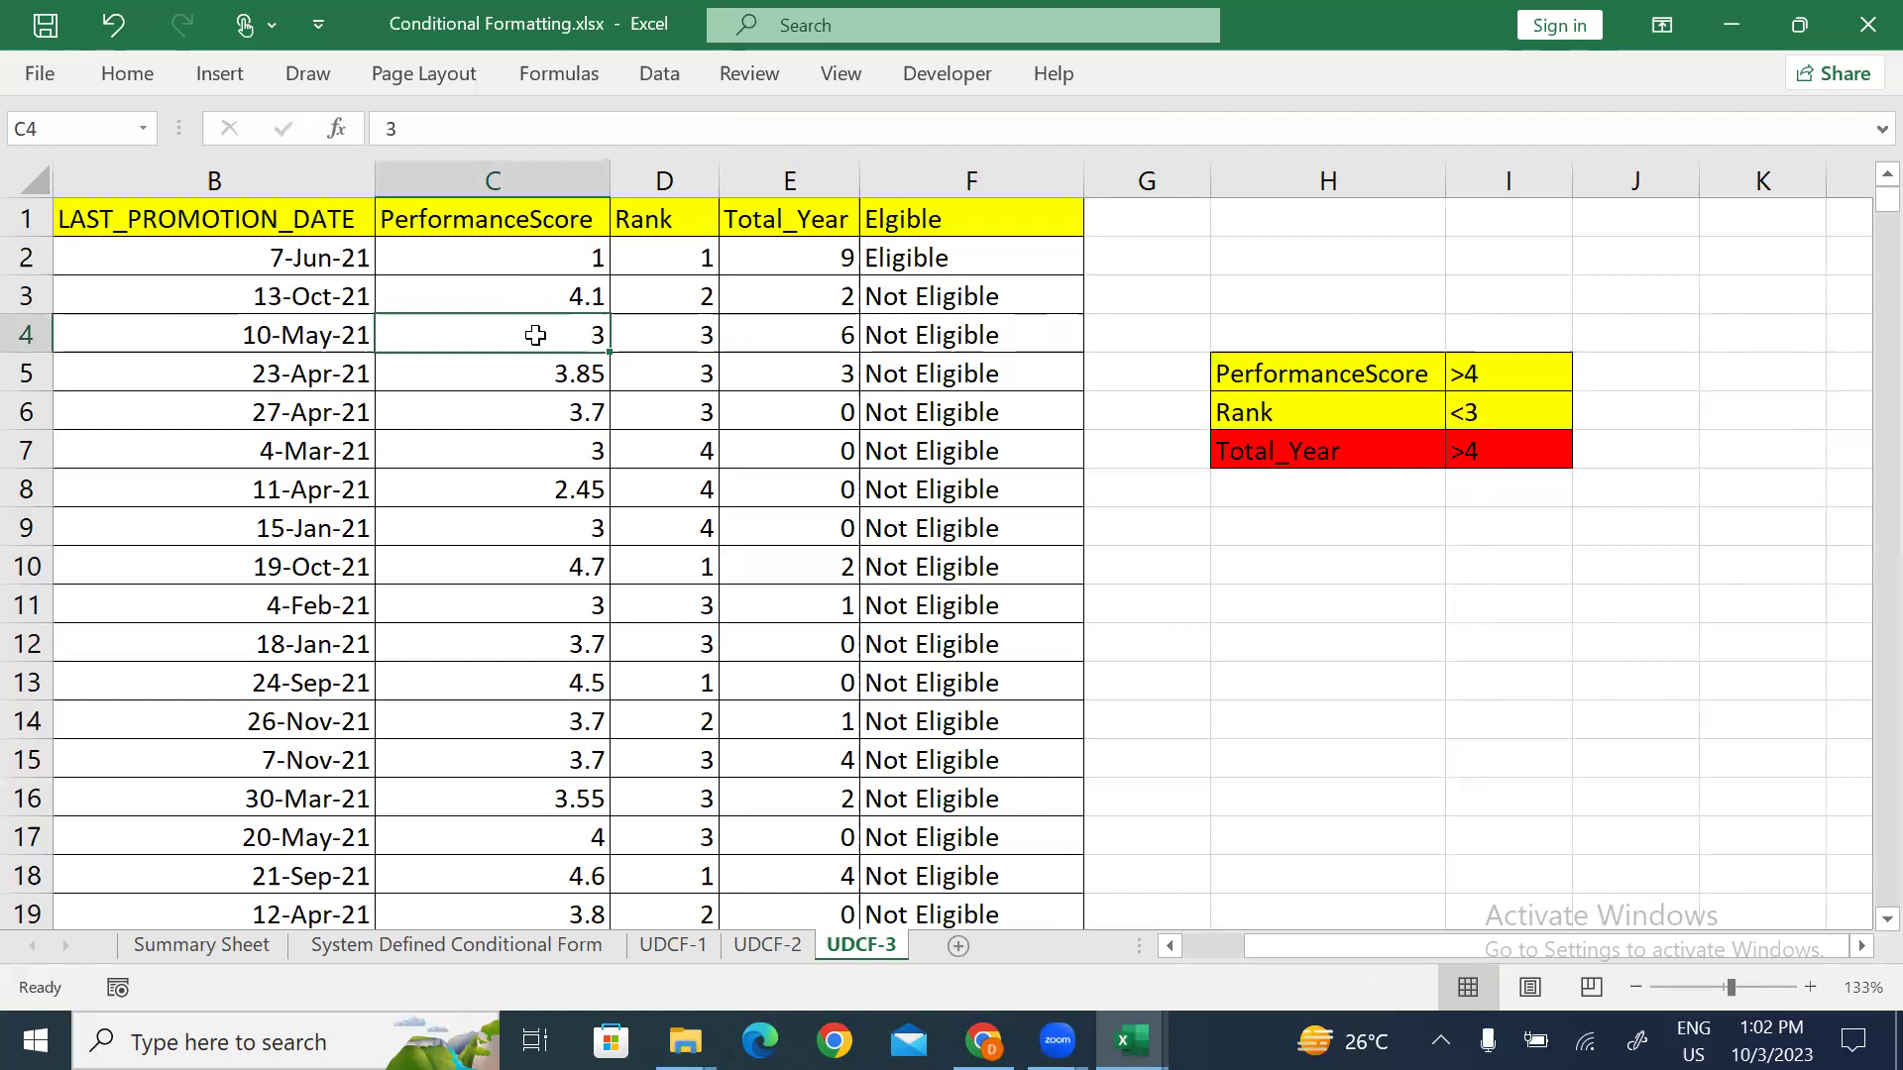
left_click(678, 337)
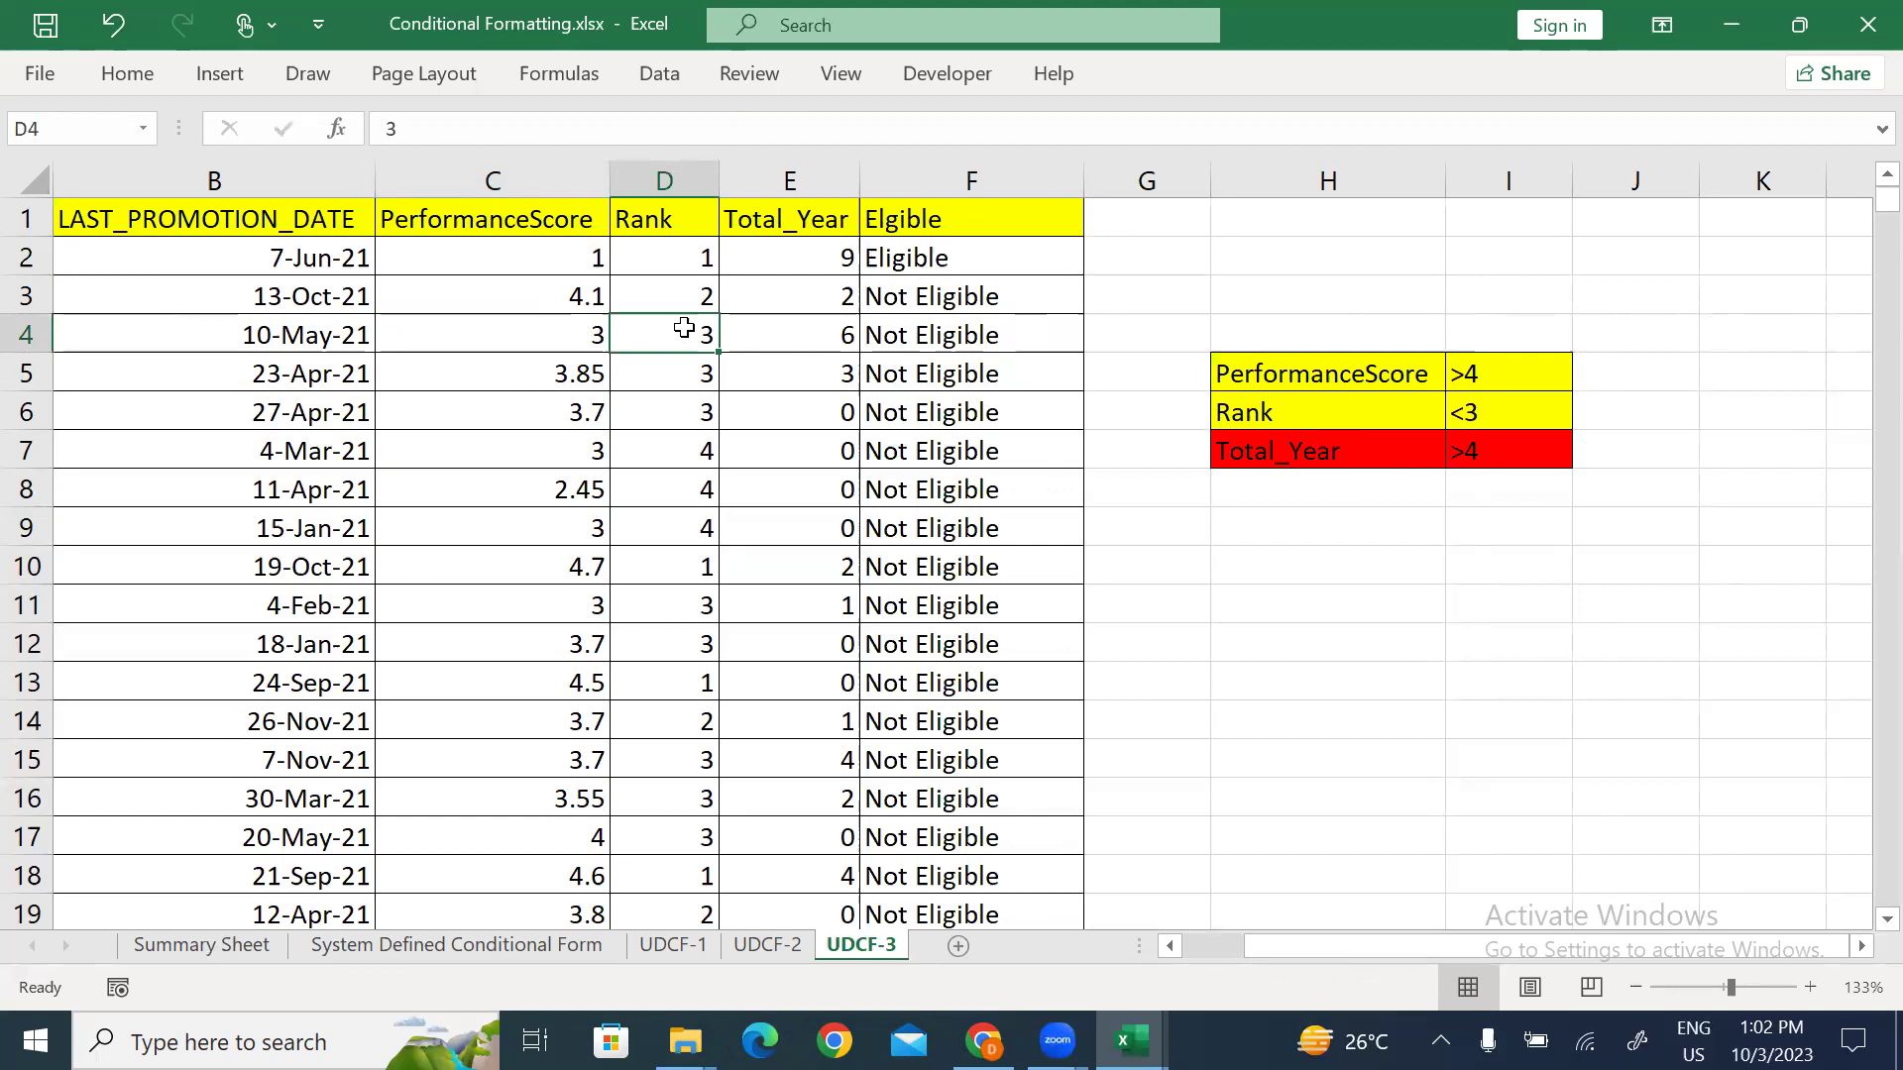
left_click_drag(526, 323, 660, 337)
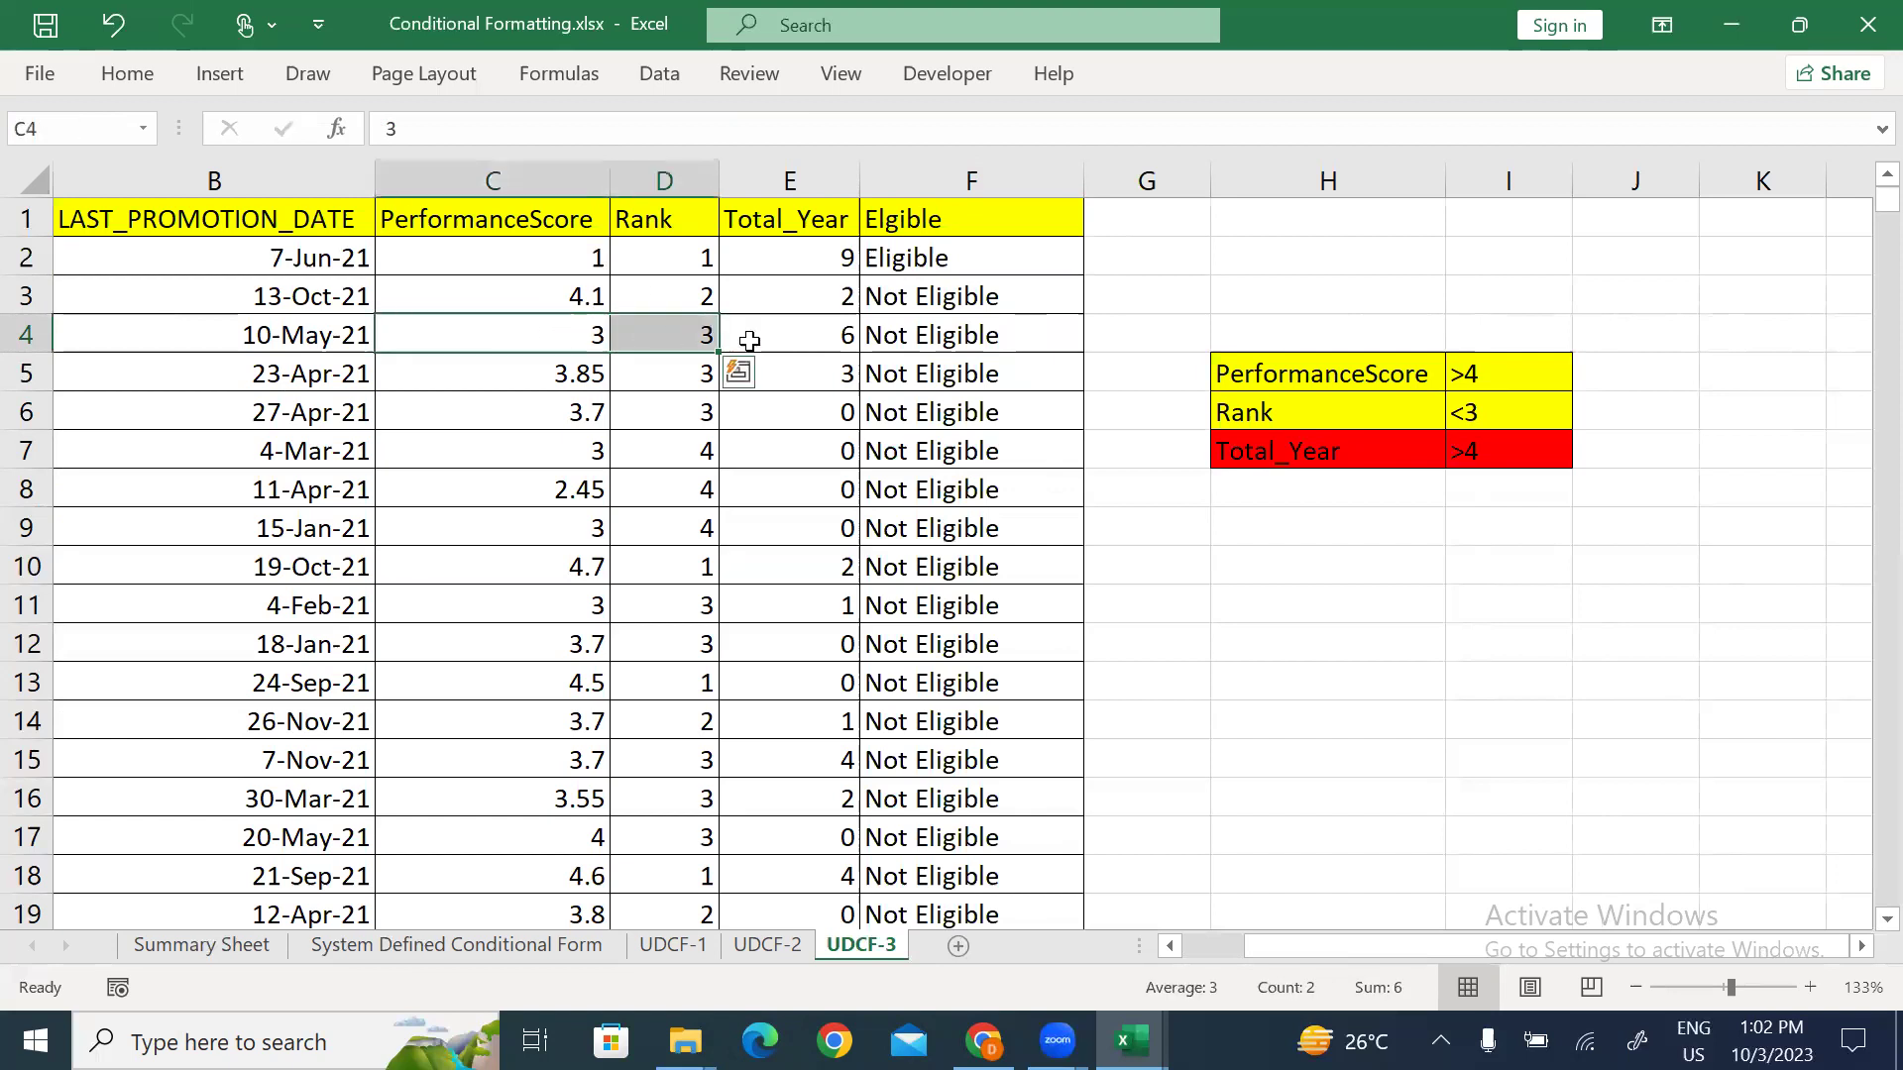
left_click(797, 332)
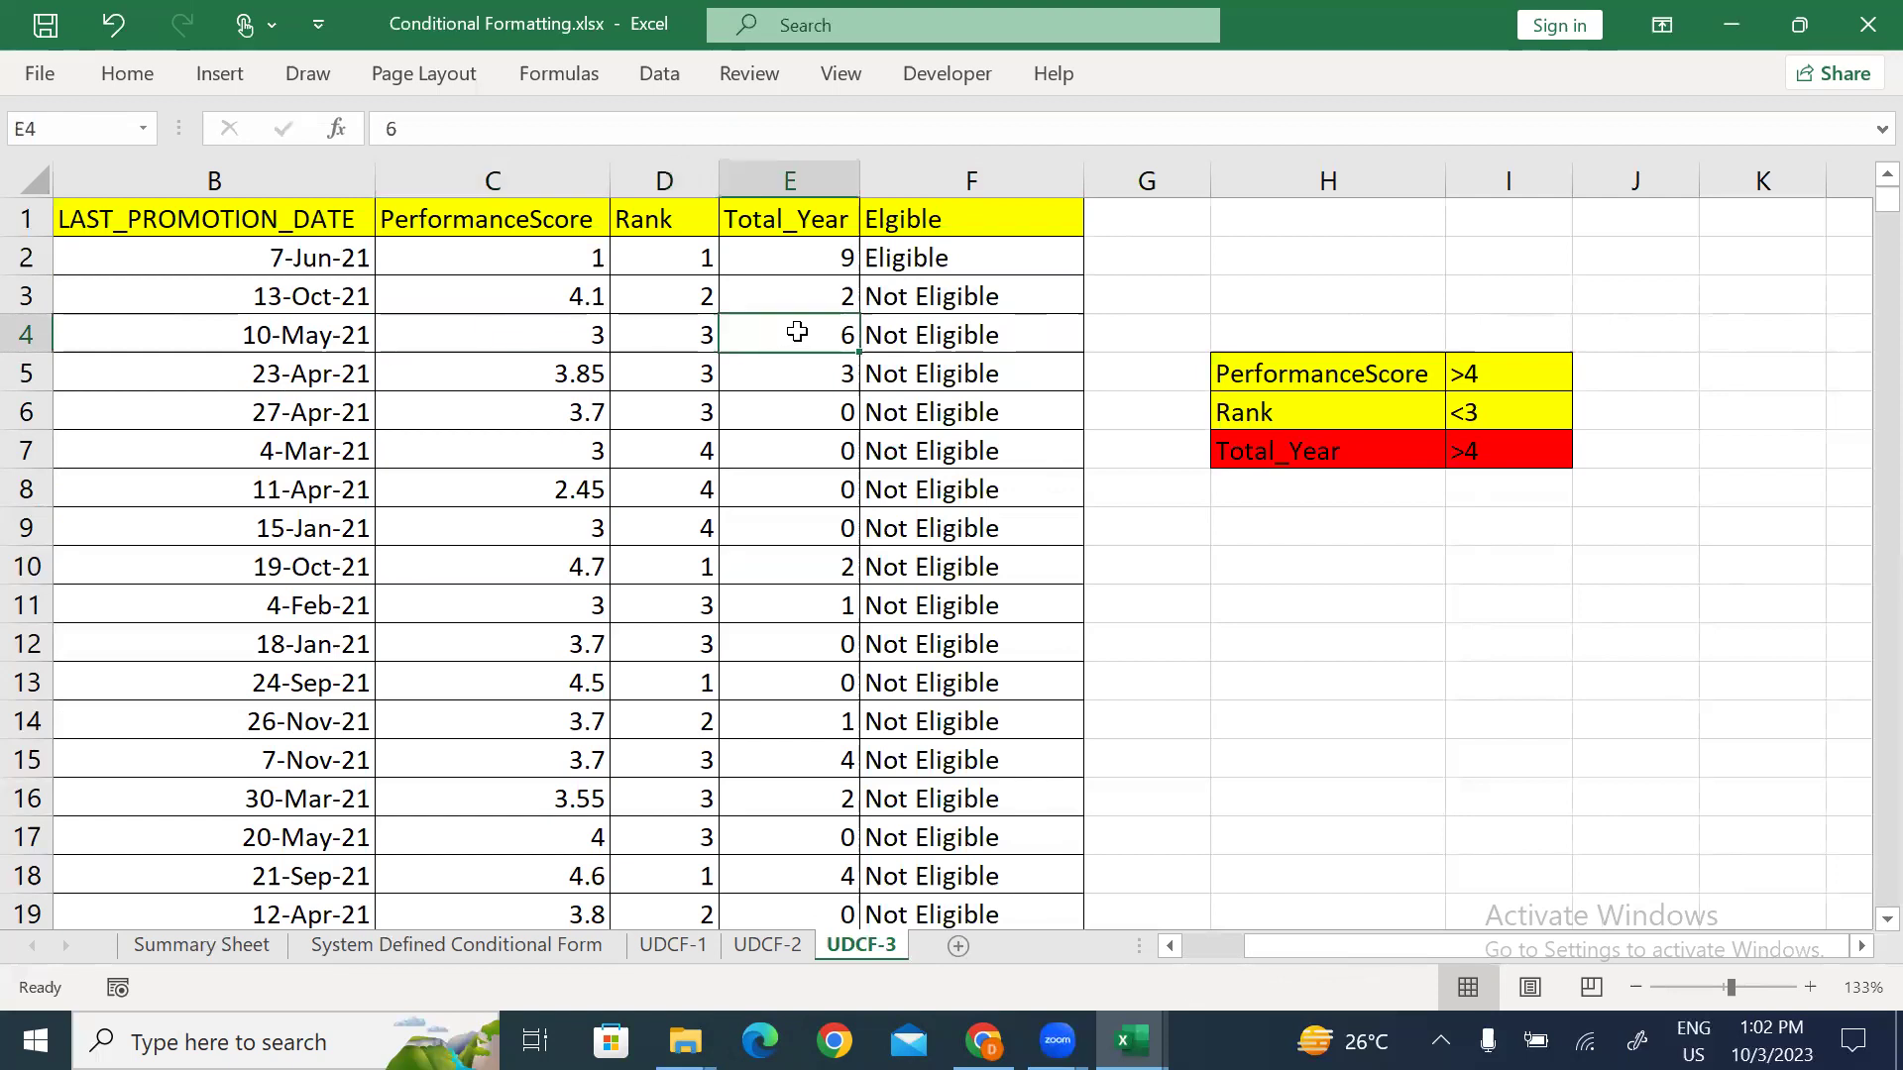
left_click_drag(522, 332, 658, 328)
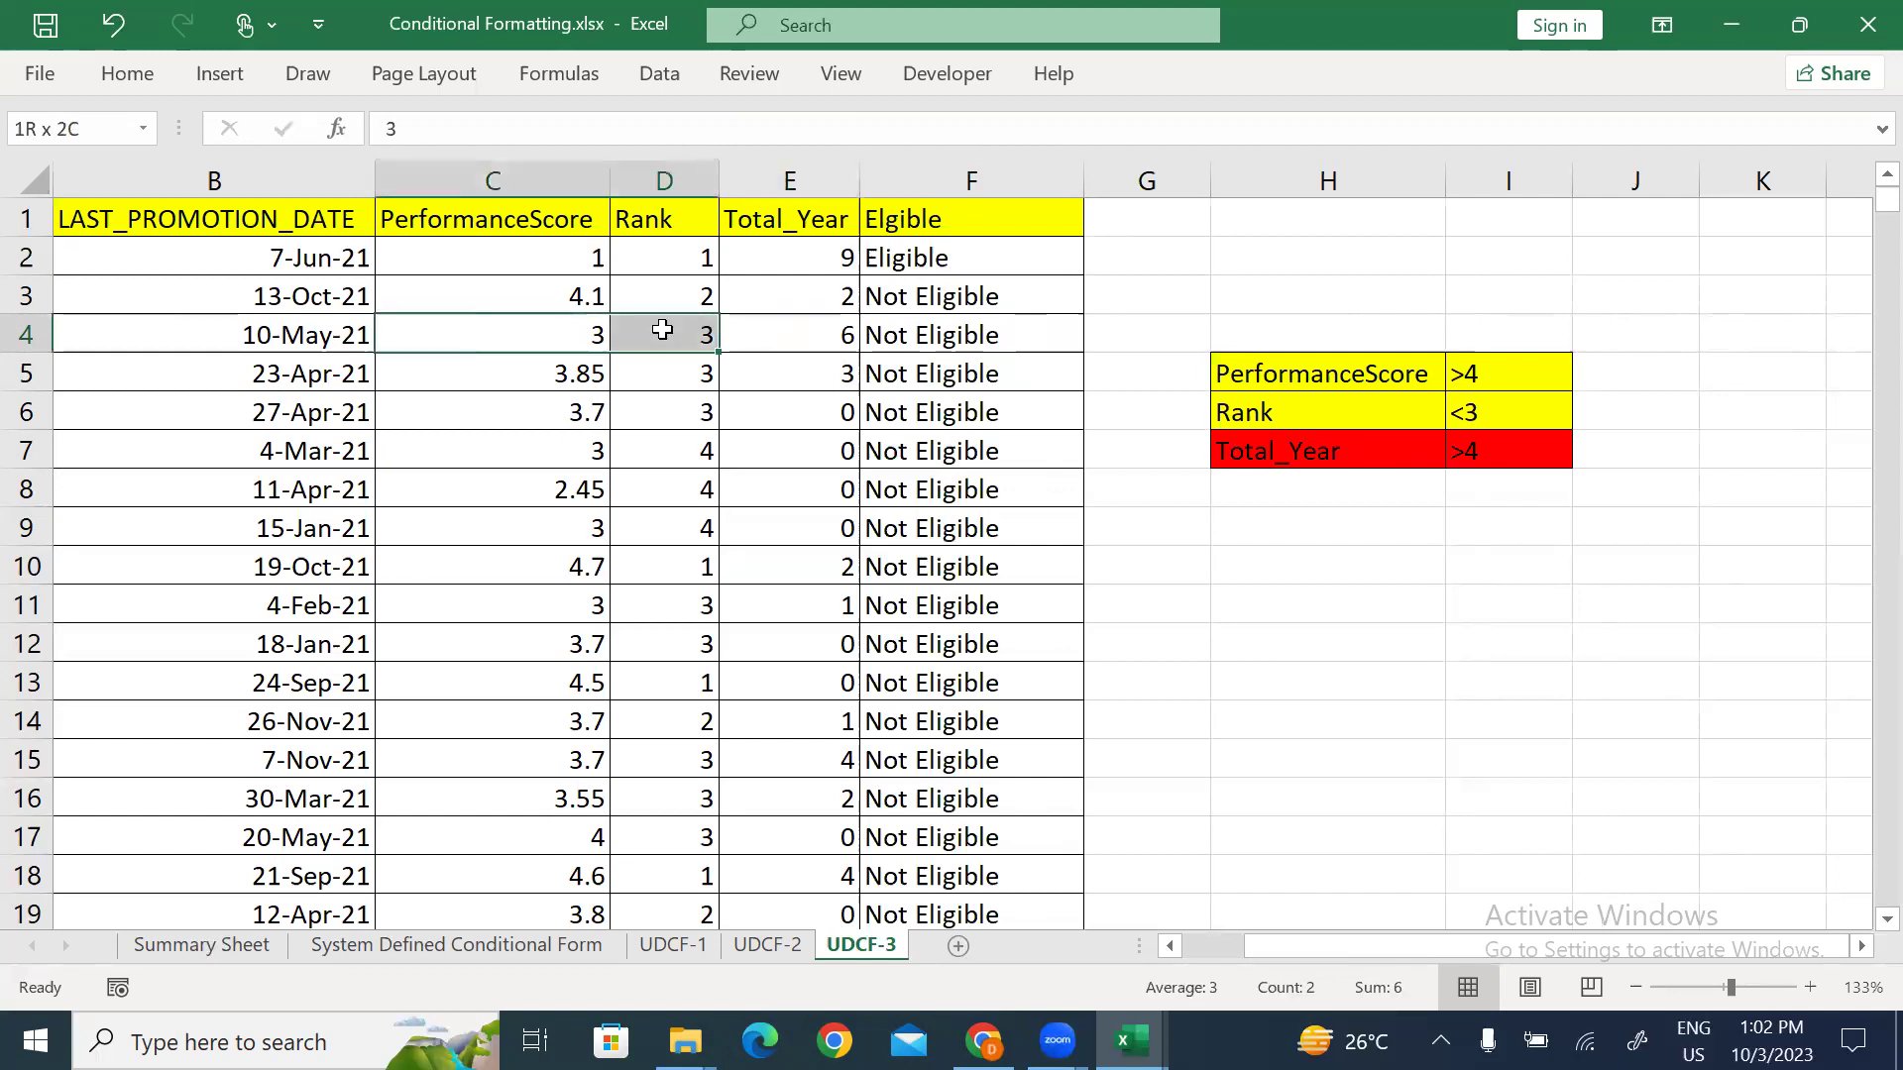
Step: Review the PerformanceScore, Rank and Total_Year values in rows 5 to 8 against the eligibility criteria
left_click_drag(509, 370, 674, 378)
left_click_drag(540, 373, 794, 357)
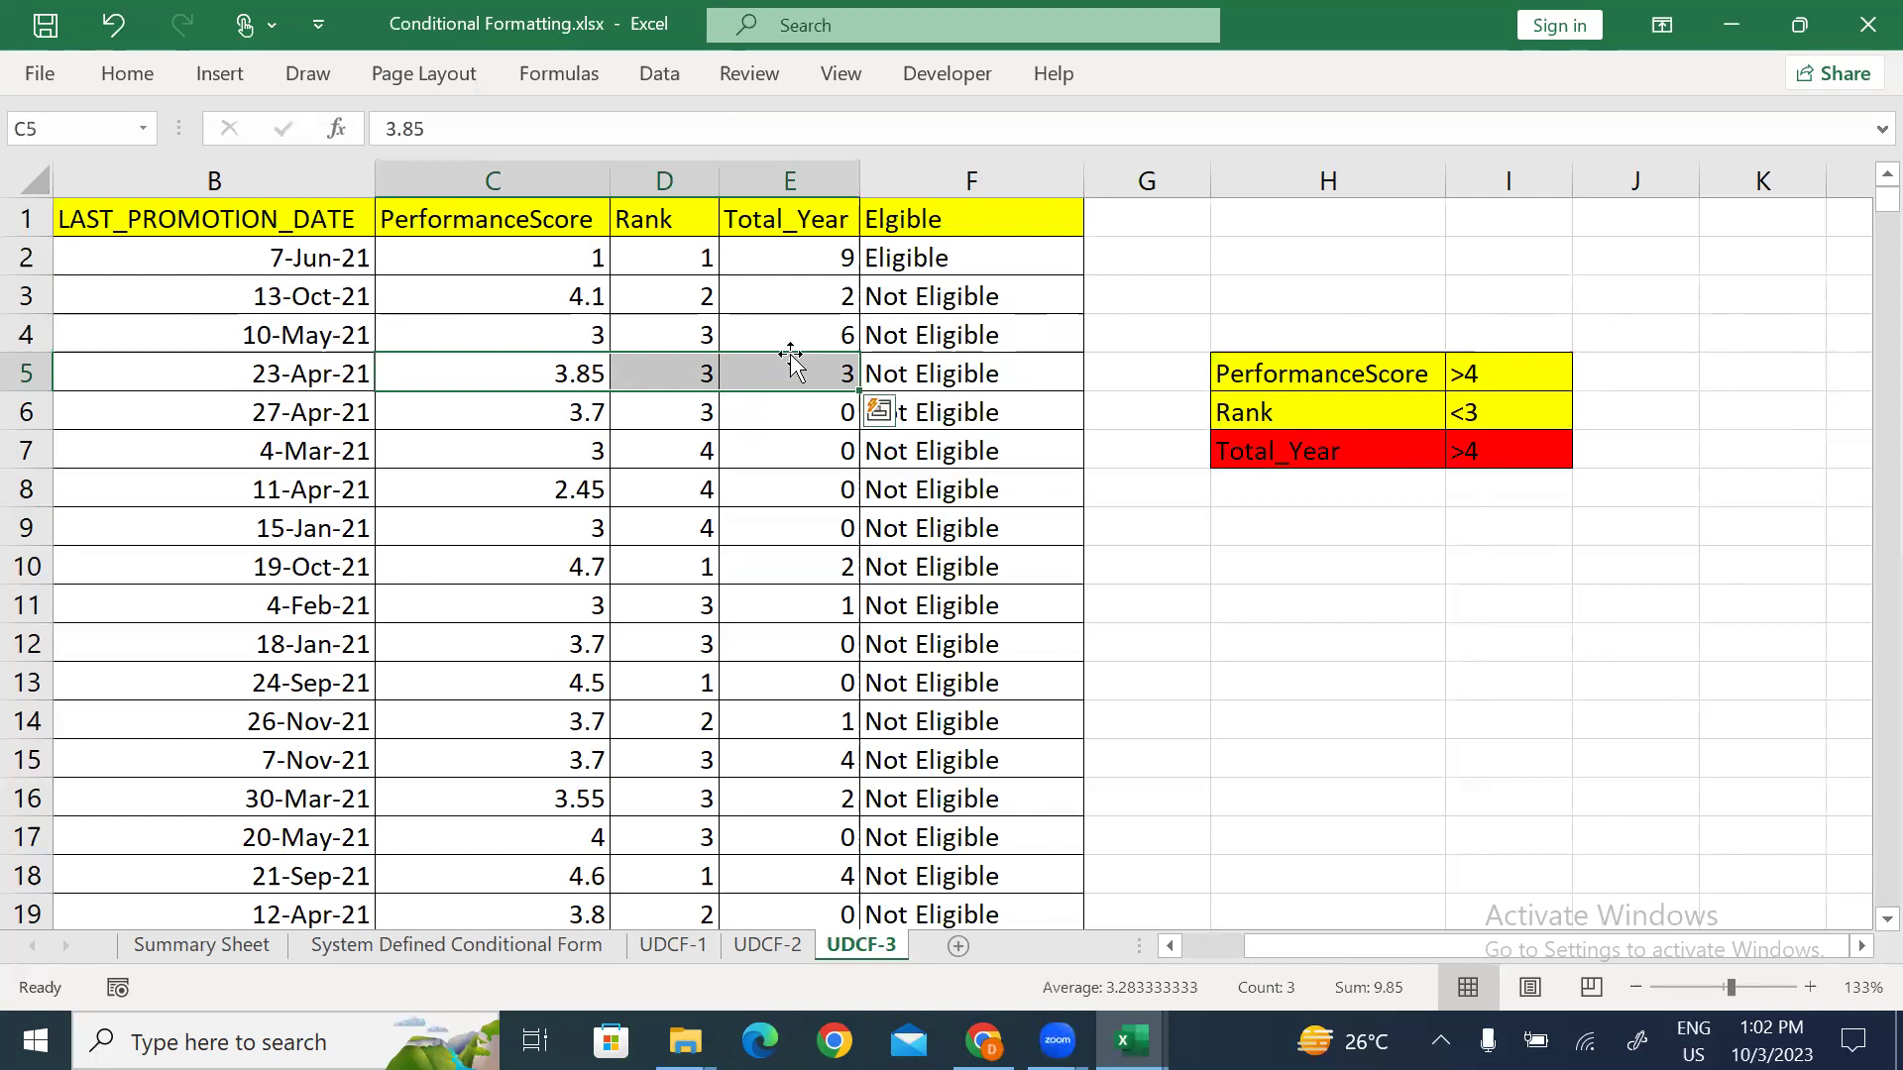
left_click(523, 416)
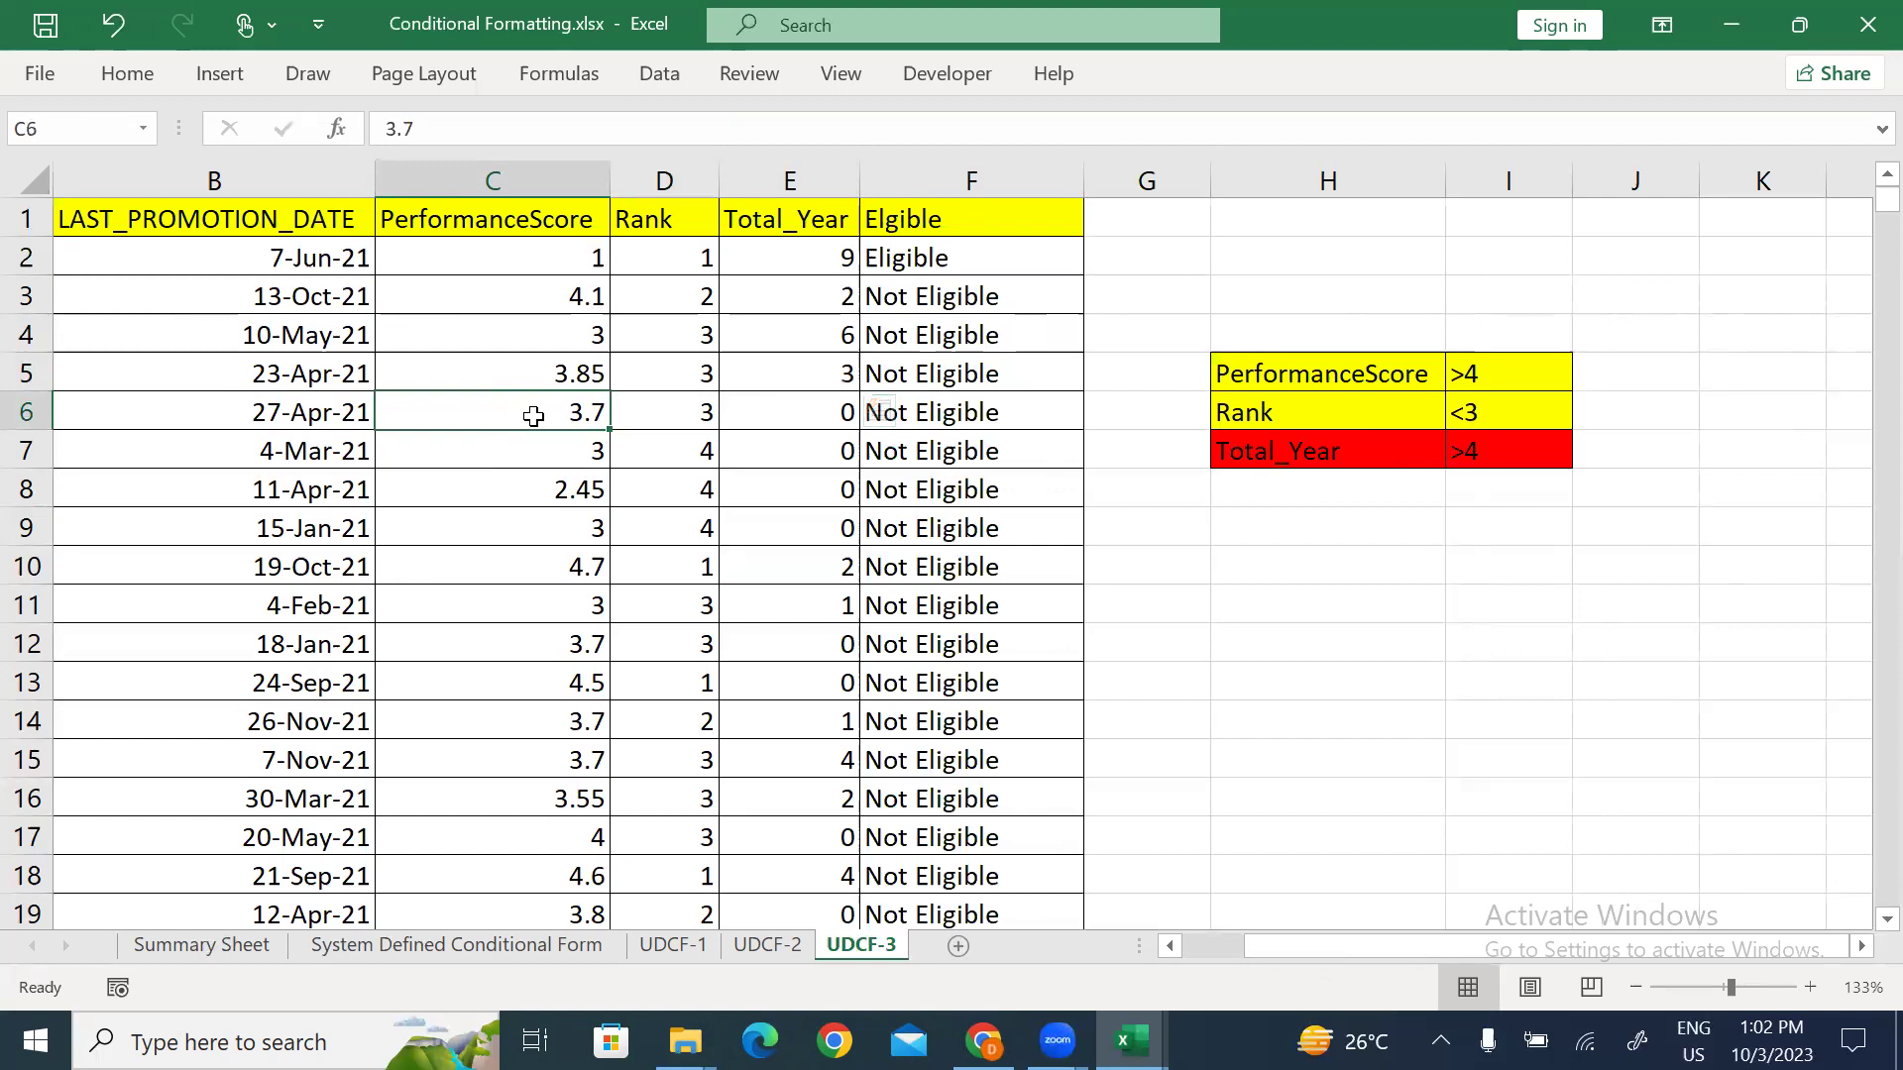
left_click(678, 405)
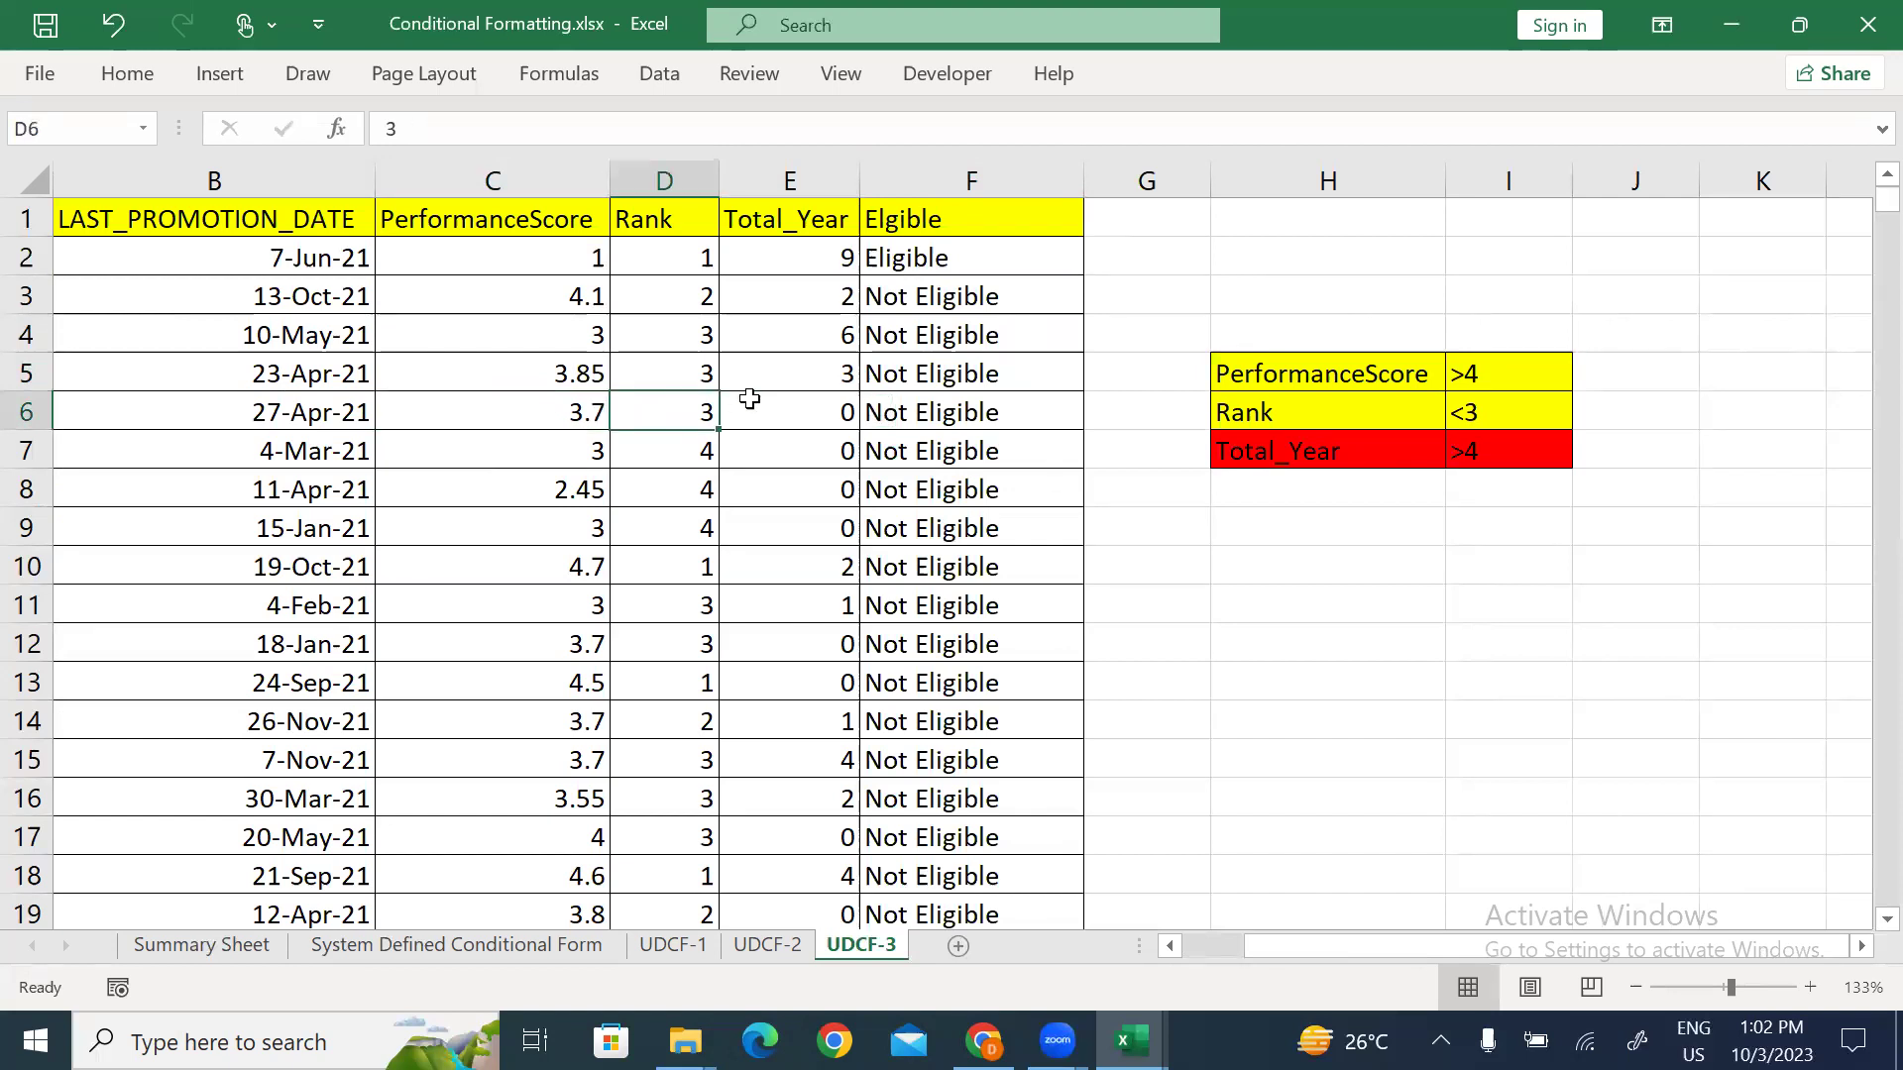
left_click(801, 397)
left_click_drag(530, 458, 703, 448)
left_click_drag(505, 492, 835, 471)
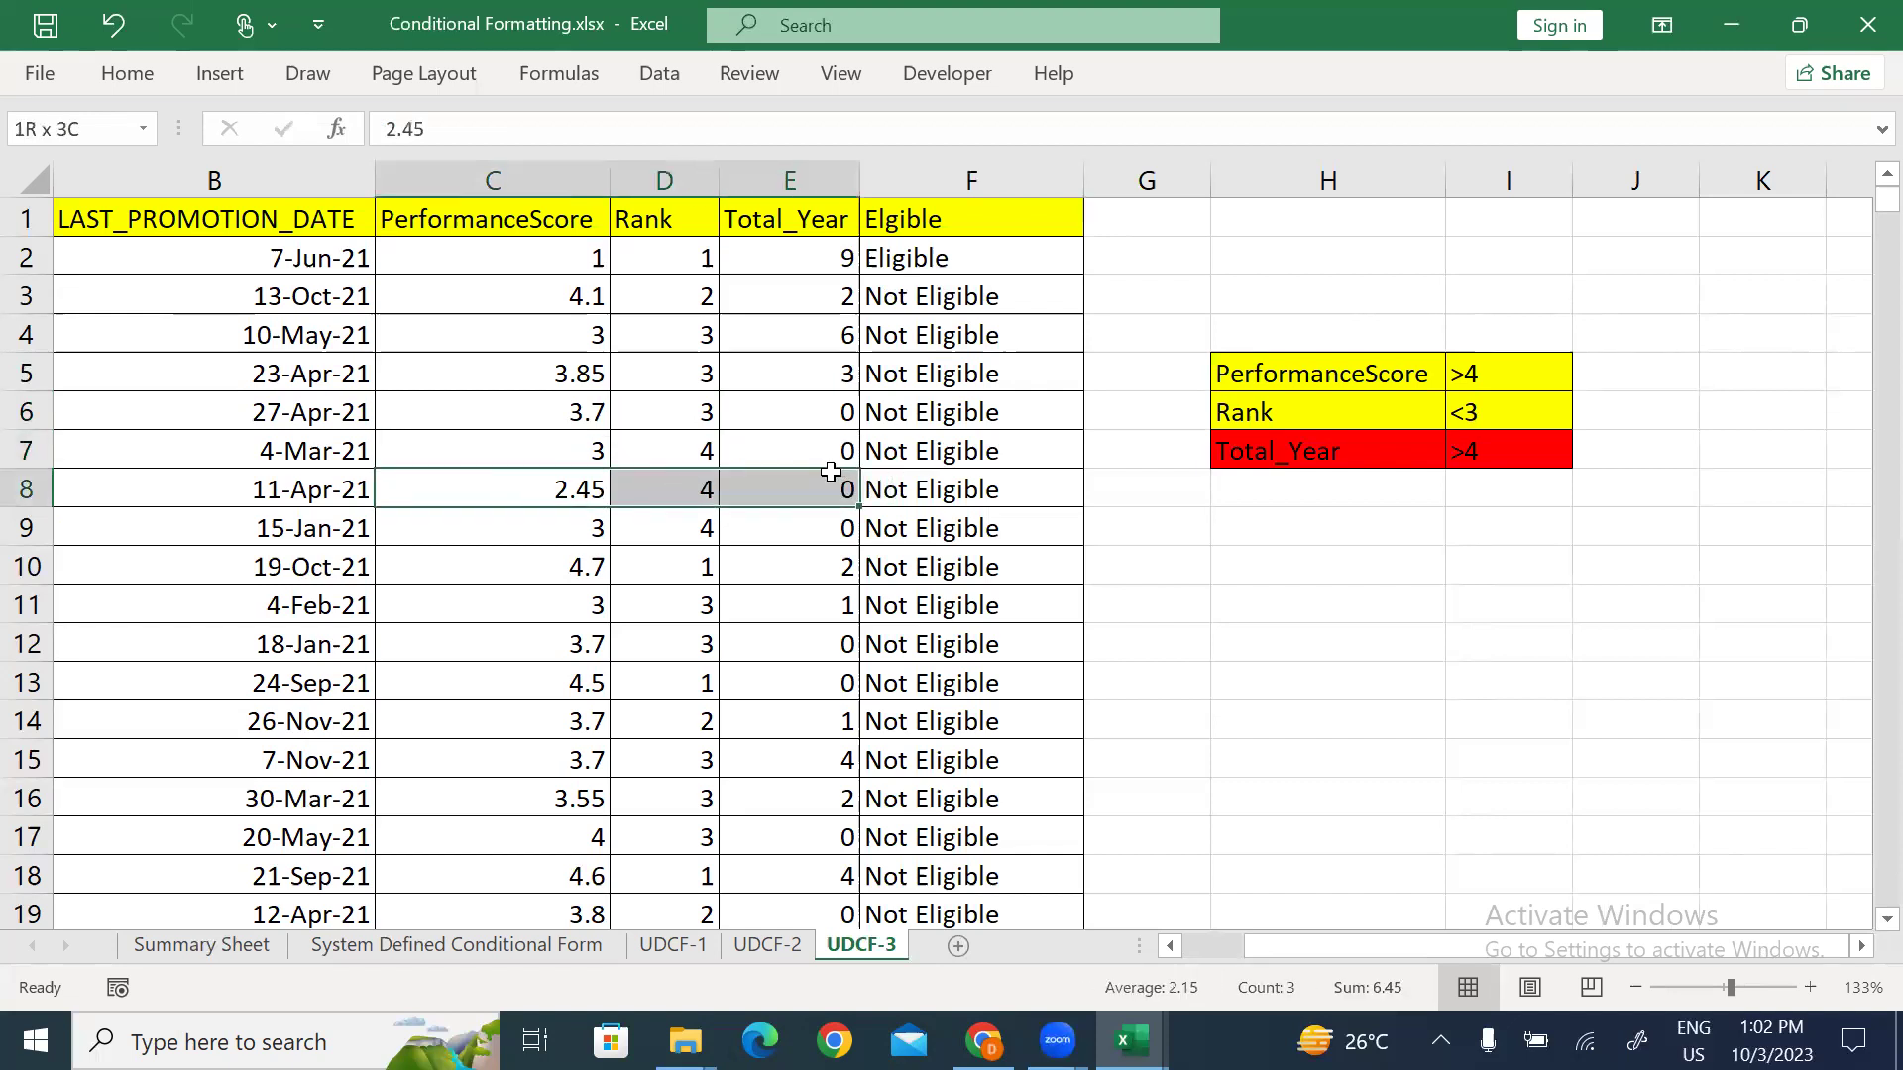
left_click(879, 527)
left_click(875, 464)
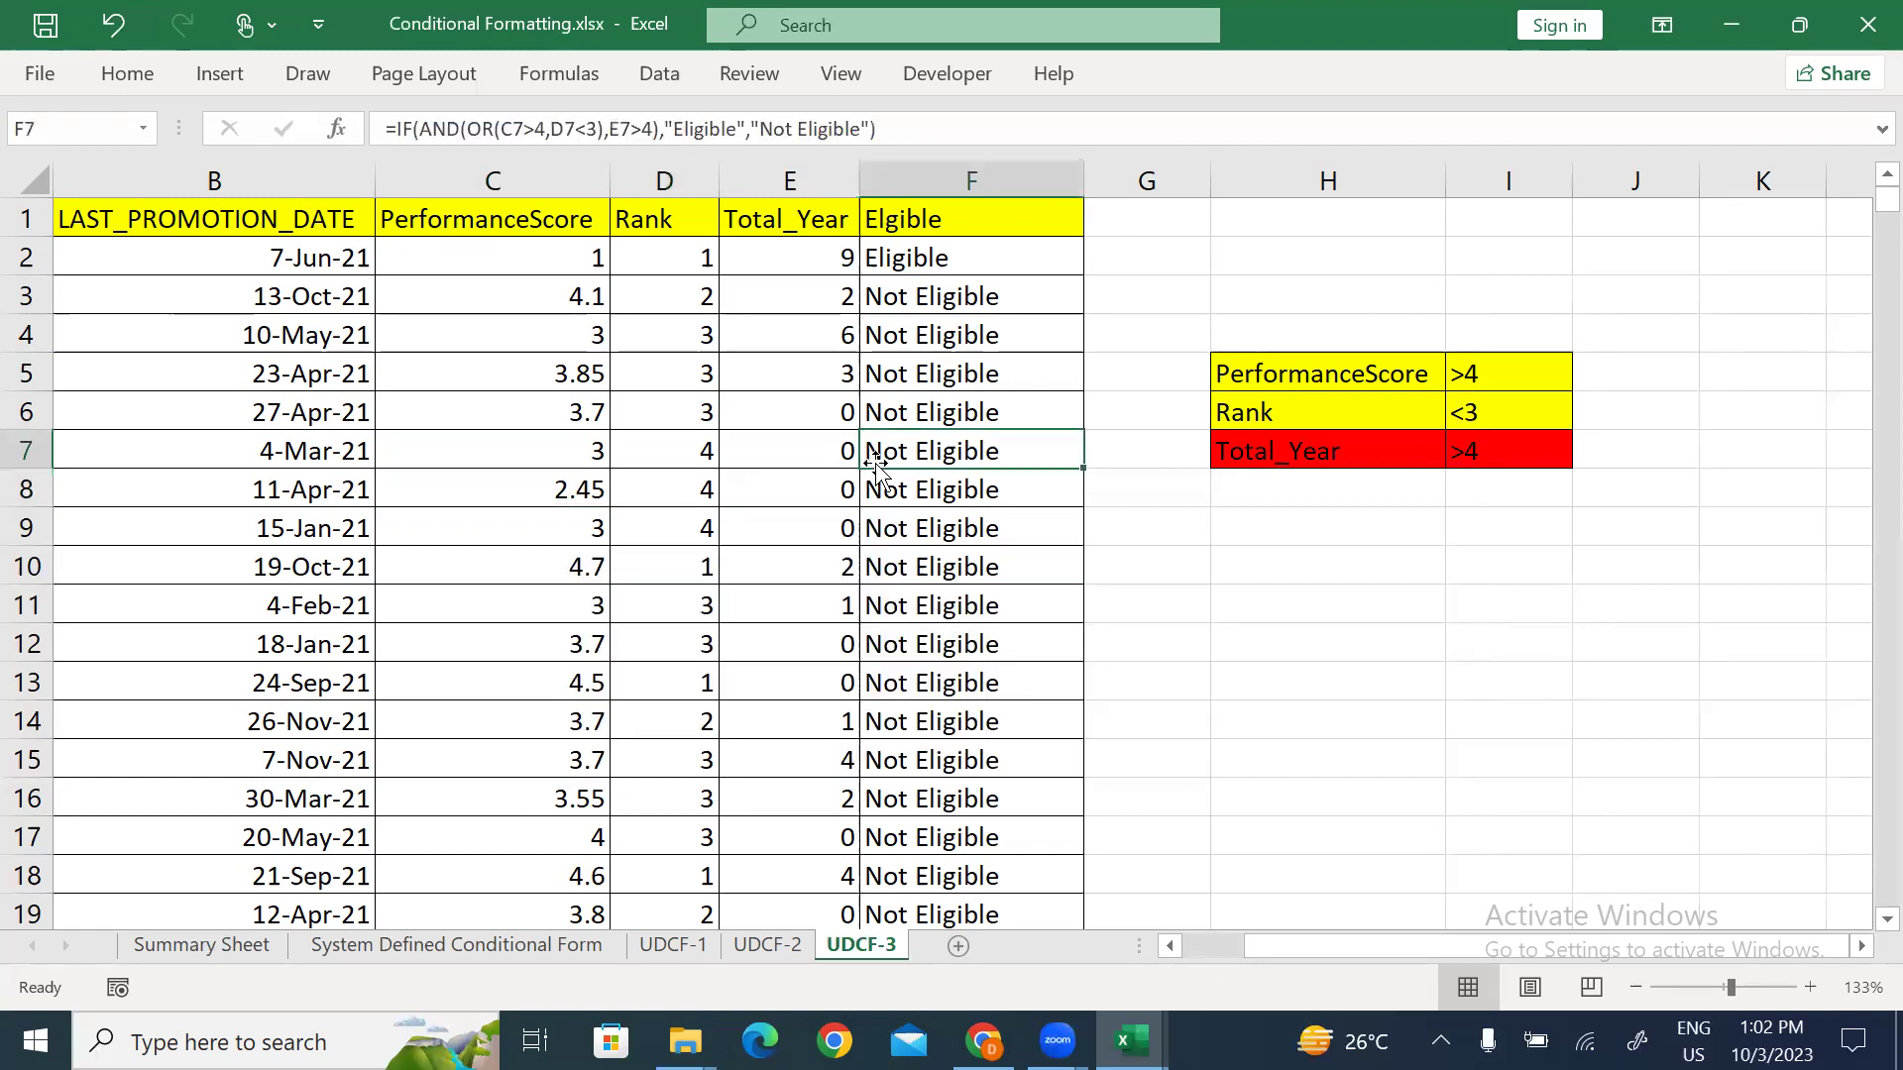
key("Left")
key("Left")
key("Left")
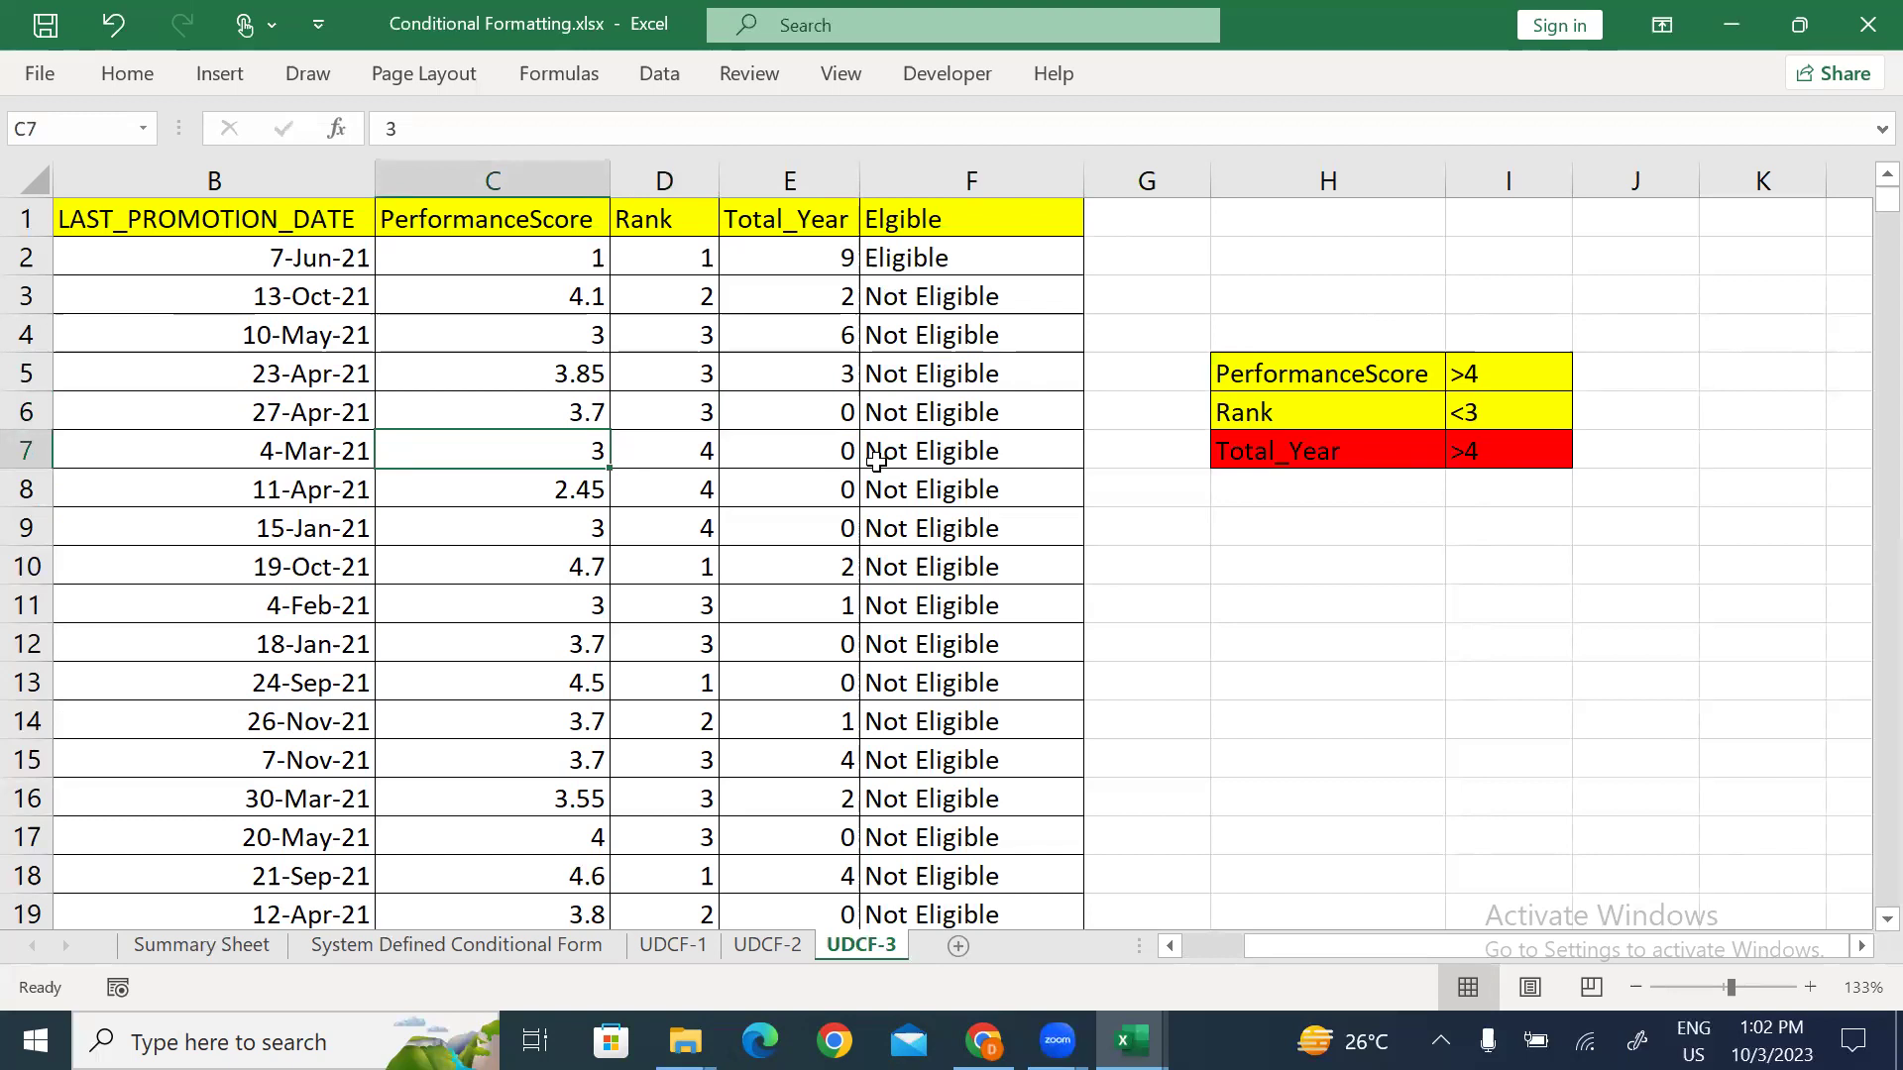
Step: Set row 7's PerformanceScore to 5 and its Total_Year to 5 to test the eligibility formula
type("5")
key("Right")
key("Right")
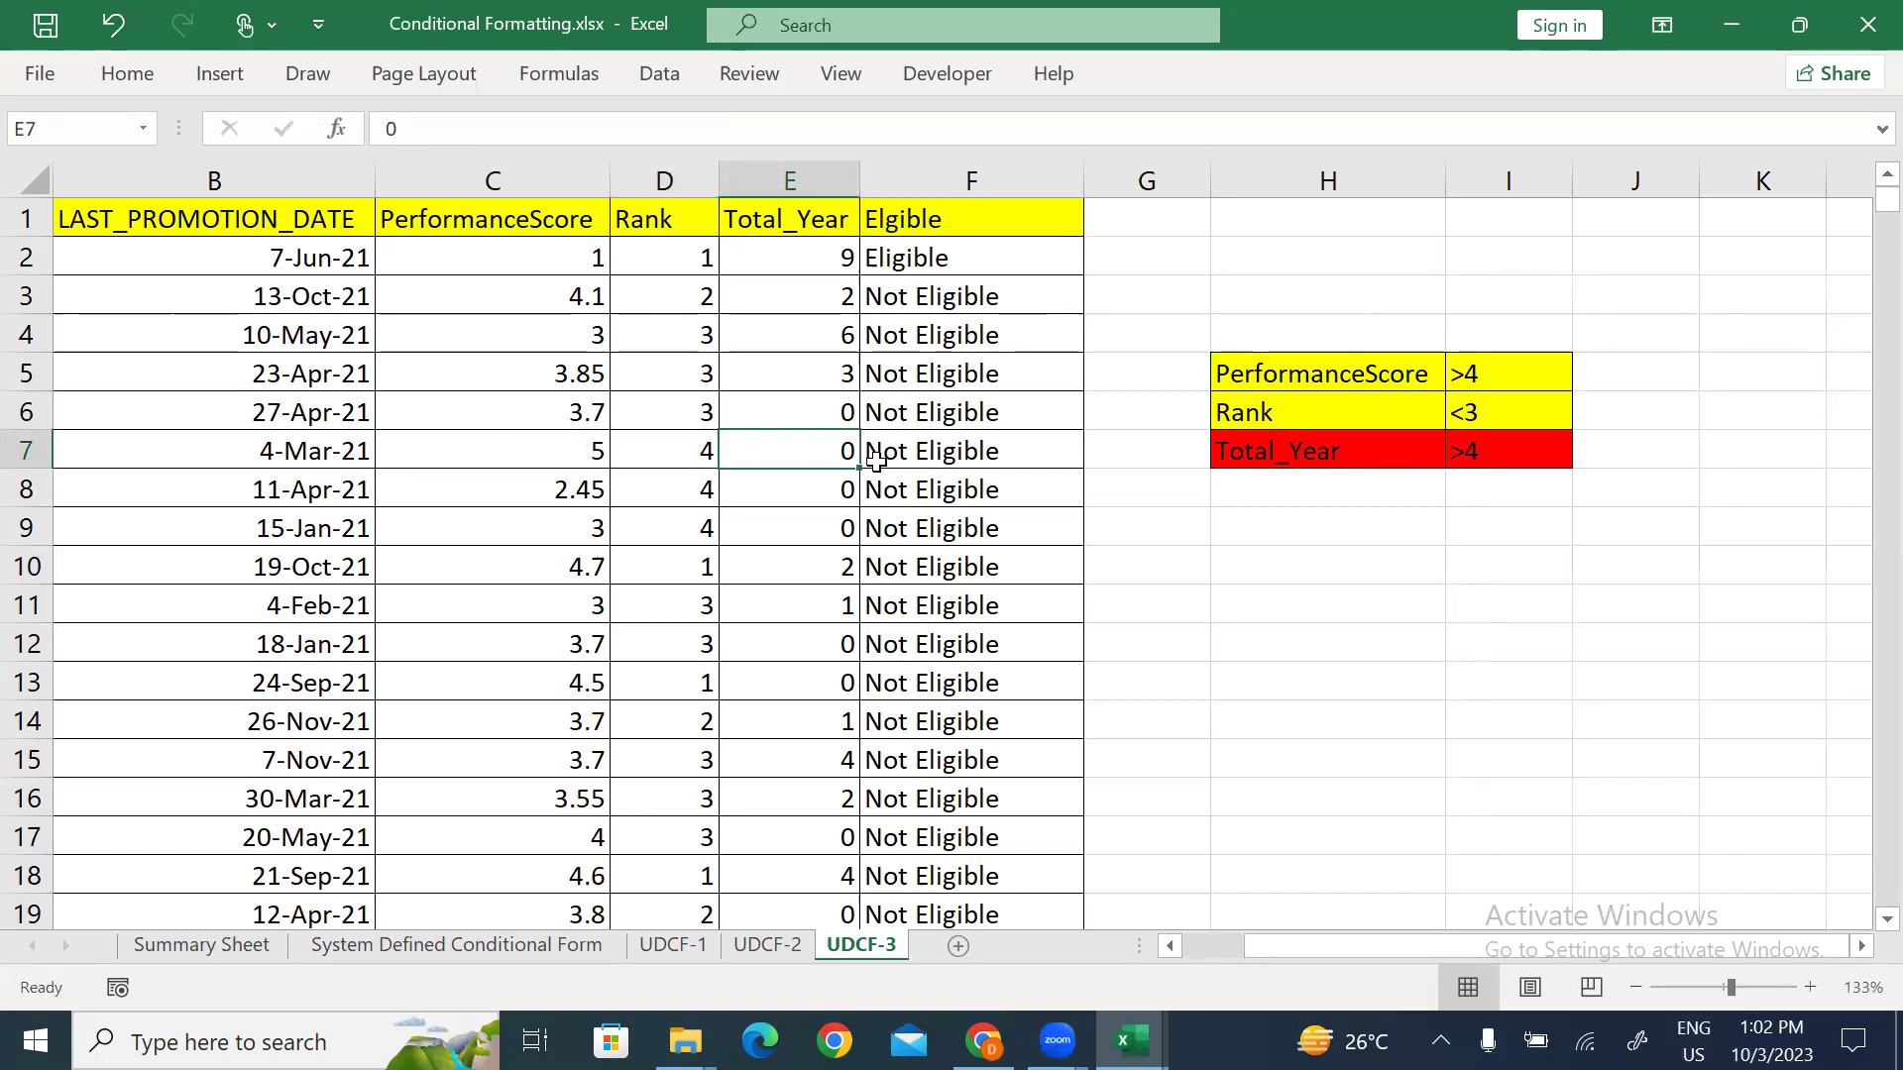
type("5")
key("Right")
Step: Set row 11's PerformanceScore to 5 and its Total_Year to 5, leaving its eligibility formula intact
key("Left")
key("Left")
key("Left")
key("Down")
key("Down")
key("Down")
key("Down")
type("5")
key("Right")
key("Right")
key("Right")
type("5")
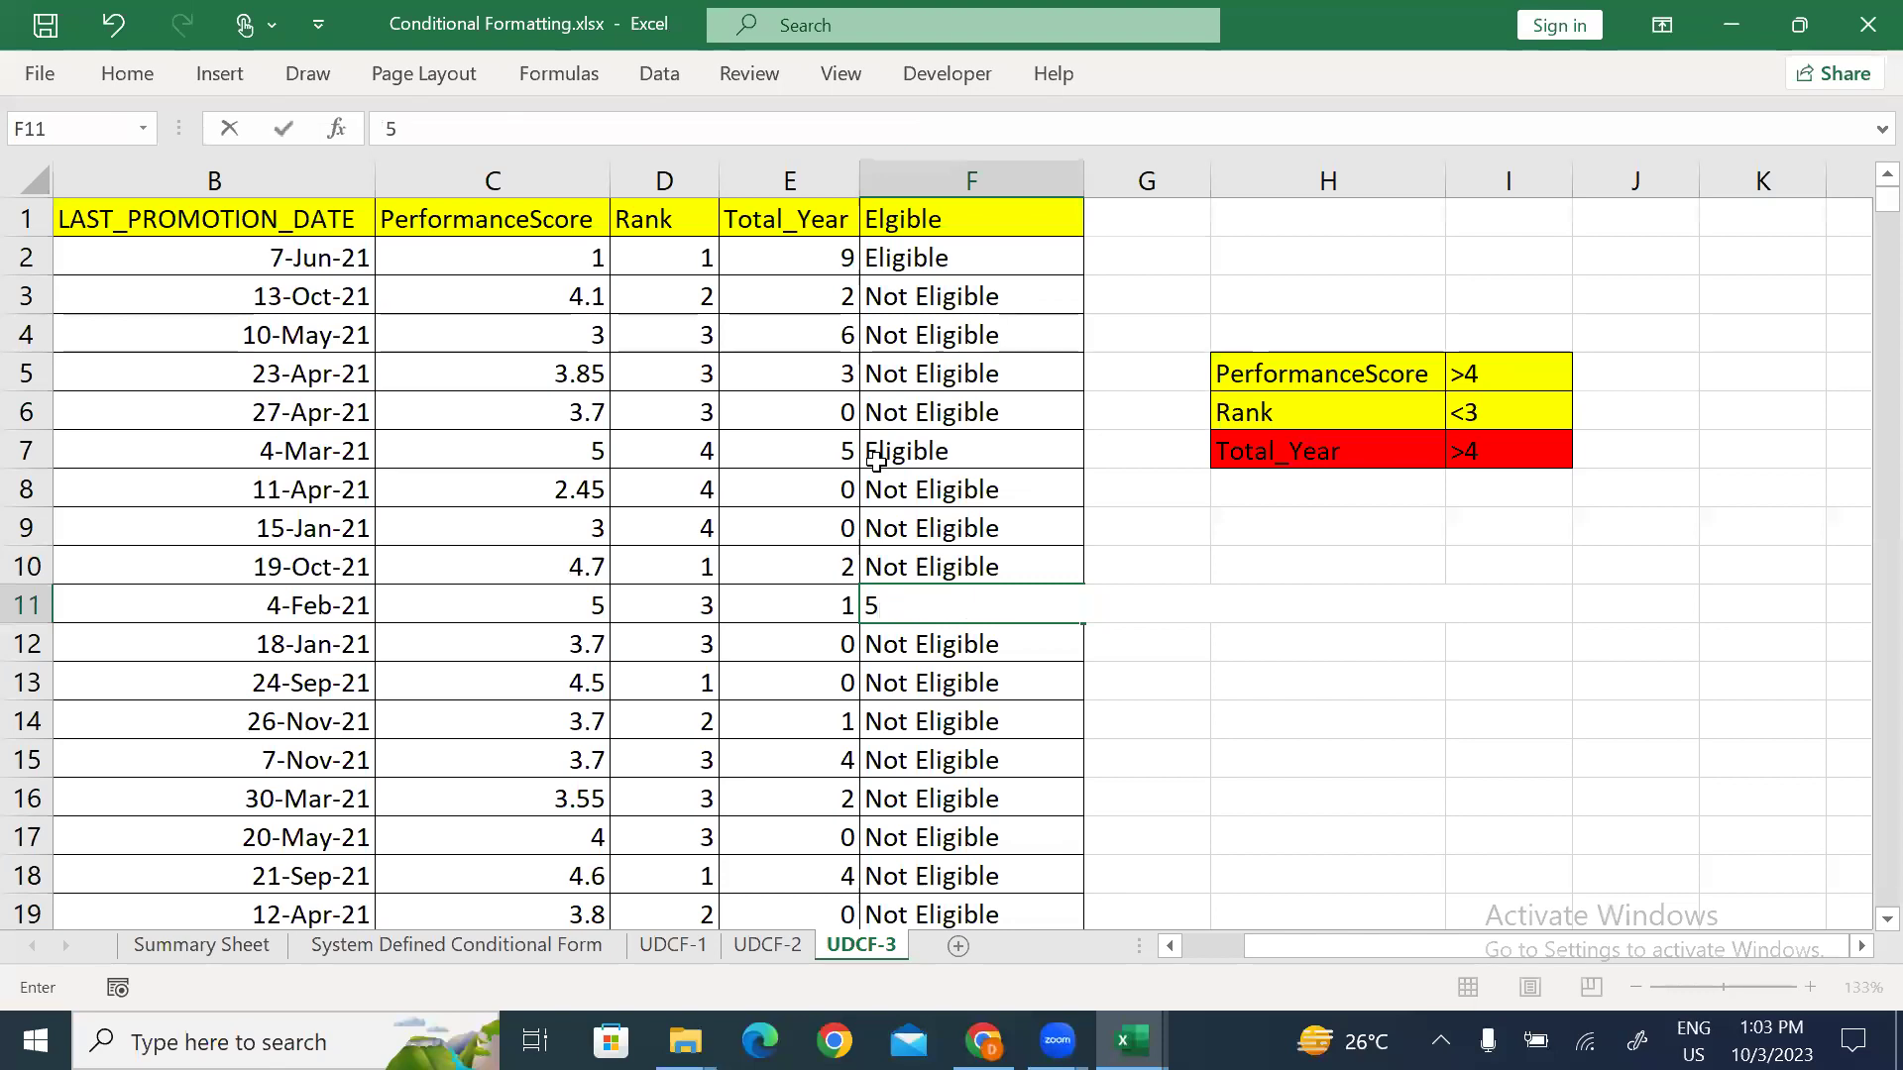
key("Escape")
key("Left")
type("5")
key("Return")
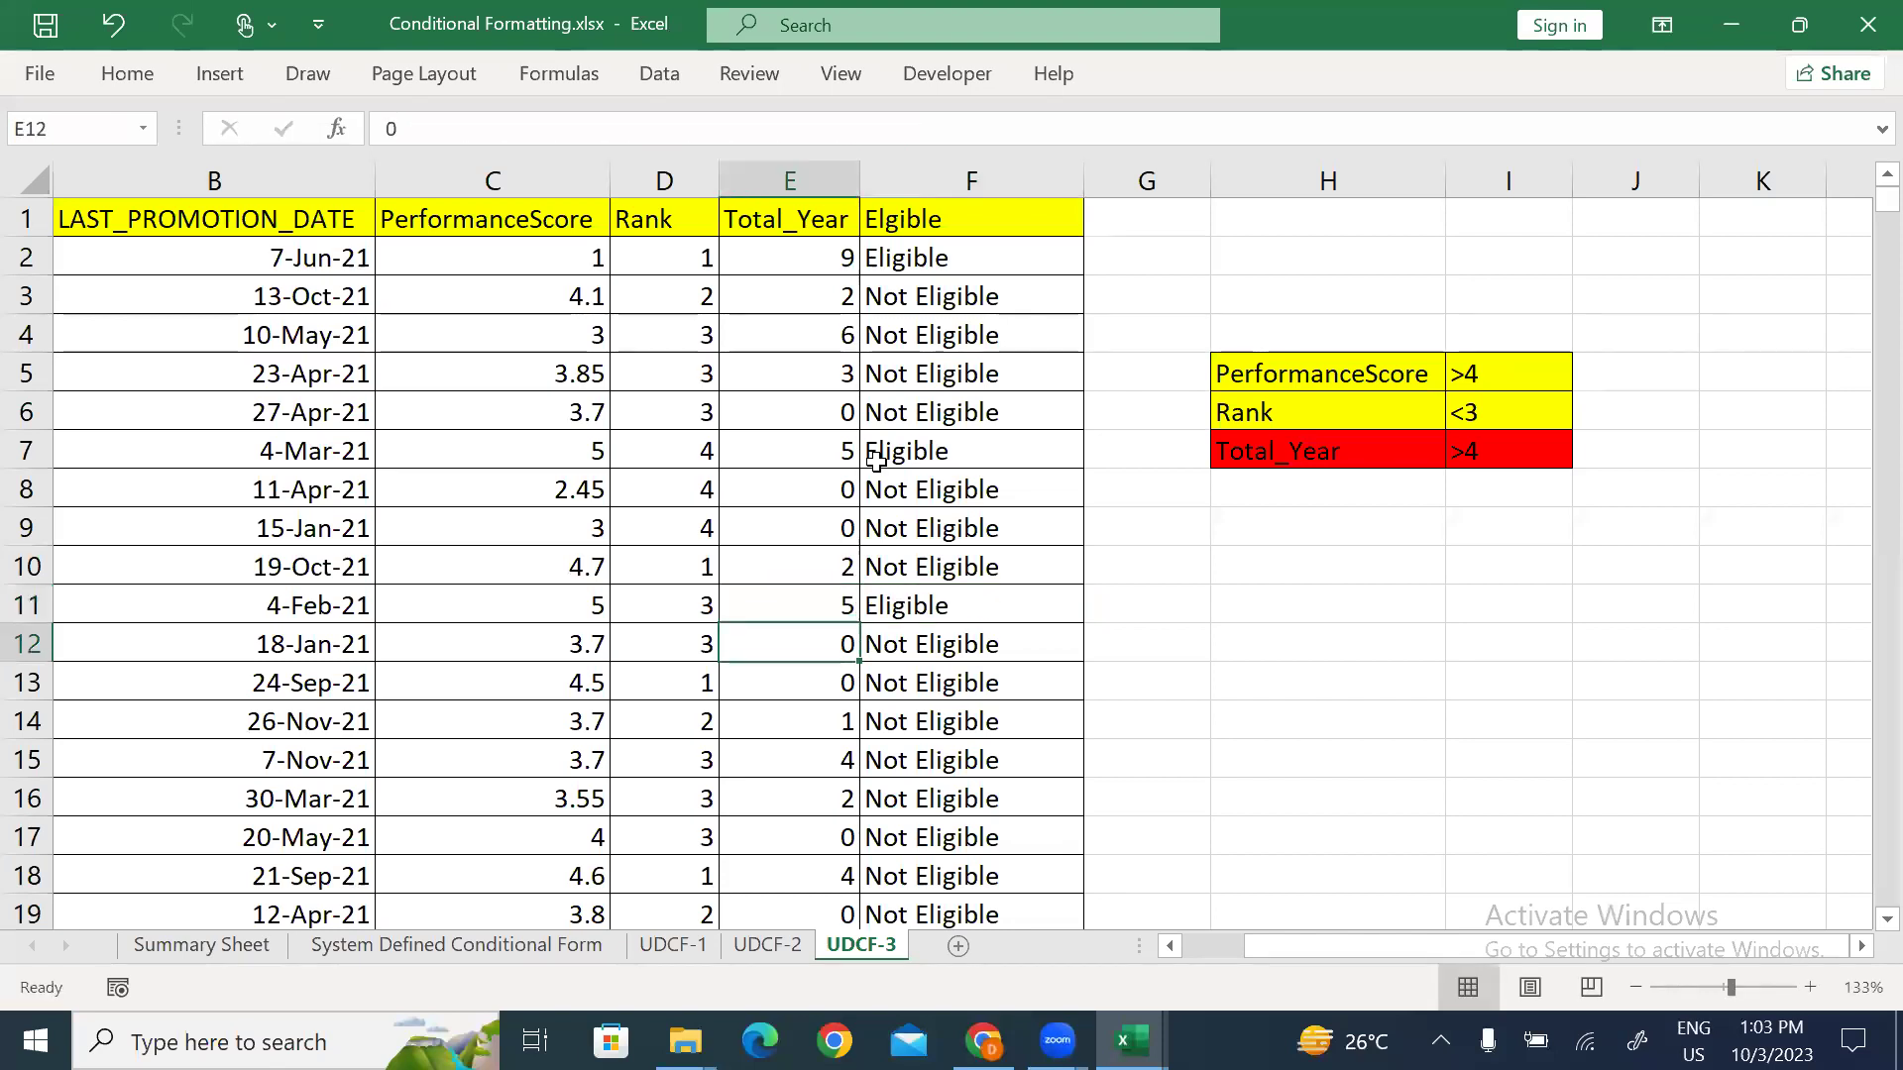
Step: Set the PerformanceScore in C14 and the Total_Year in E14 to 5
key("Left")
key("Left")
key("Down")
key("Down")
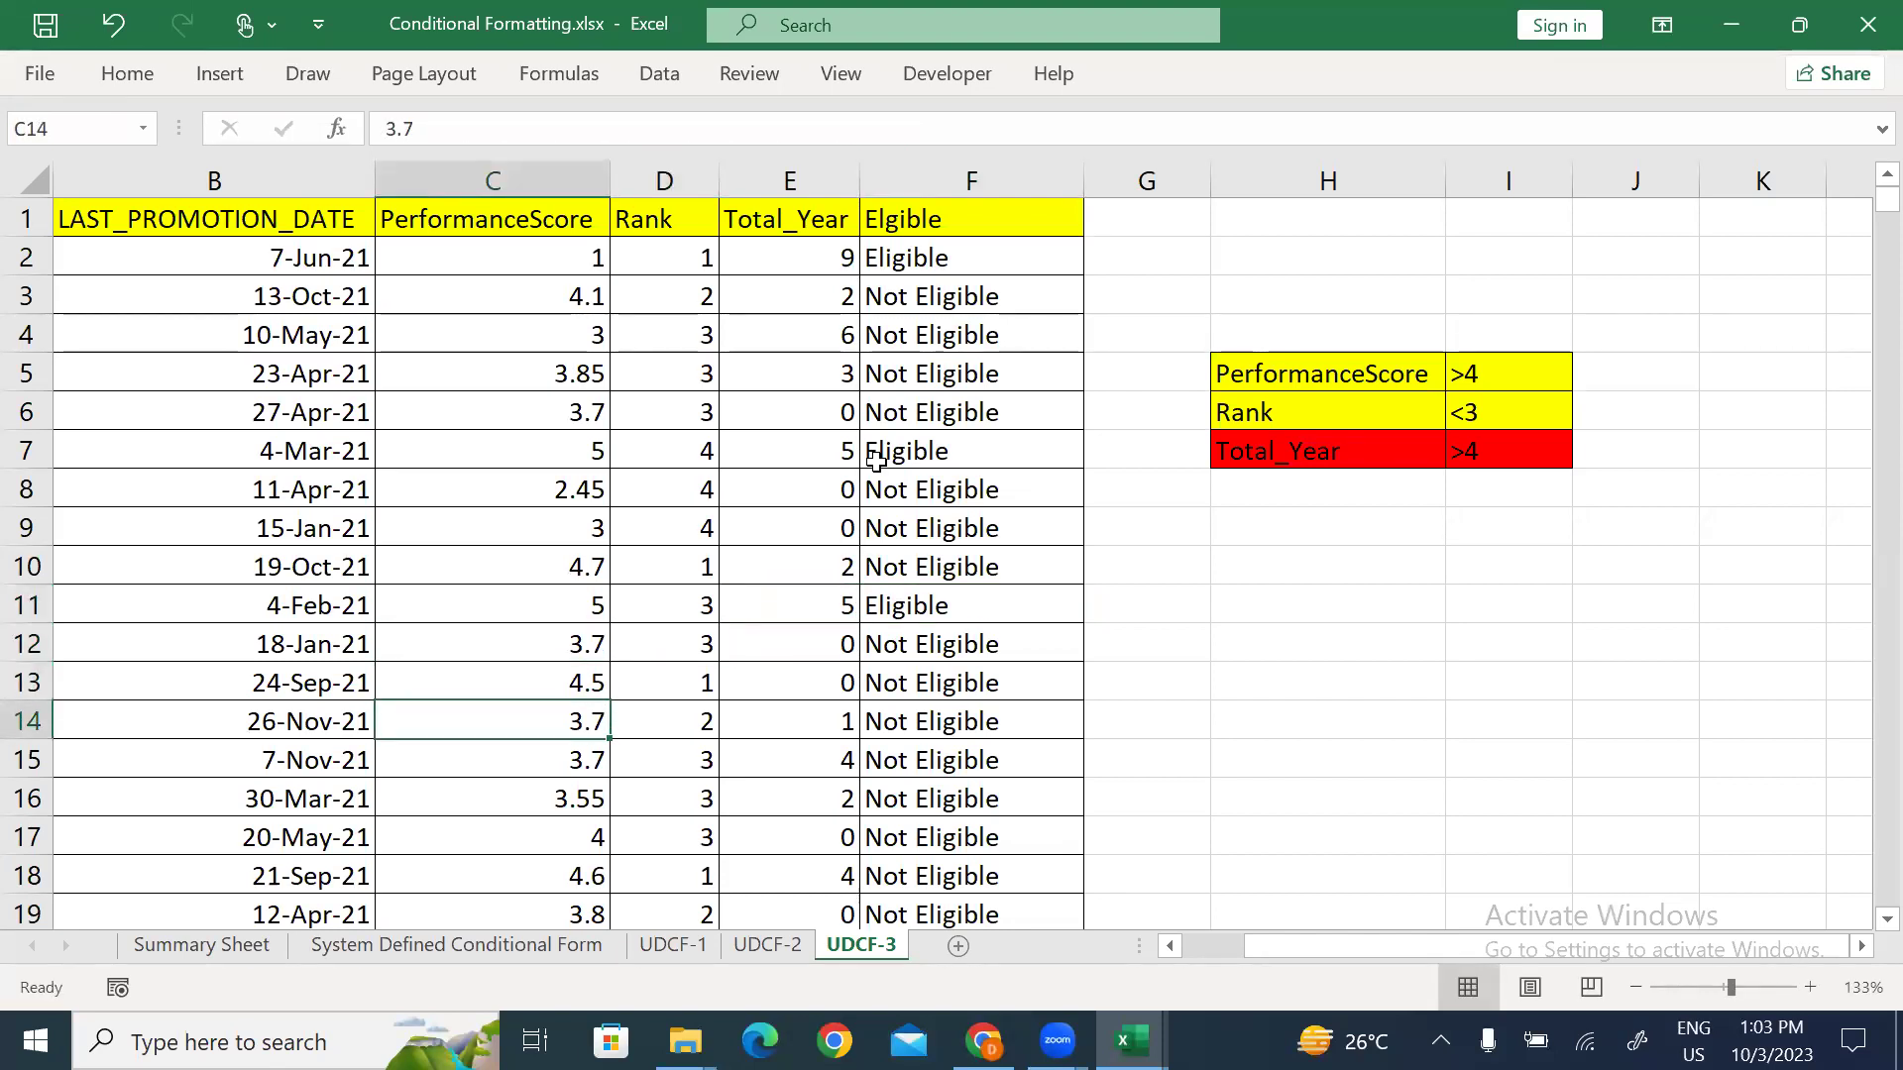
type("5")
key("Right")
key("Right")
type("5")
key("Return")
Step: Change the PerformanceScore and Total_Year in row 17 to 5 each
key("Down")
key("Down")
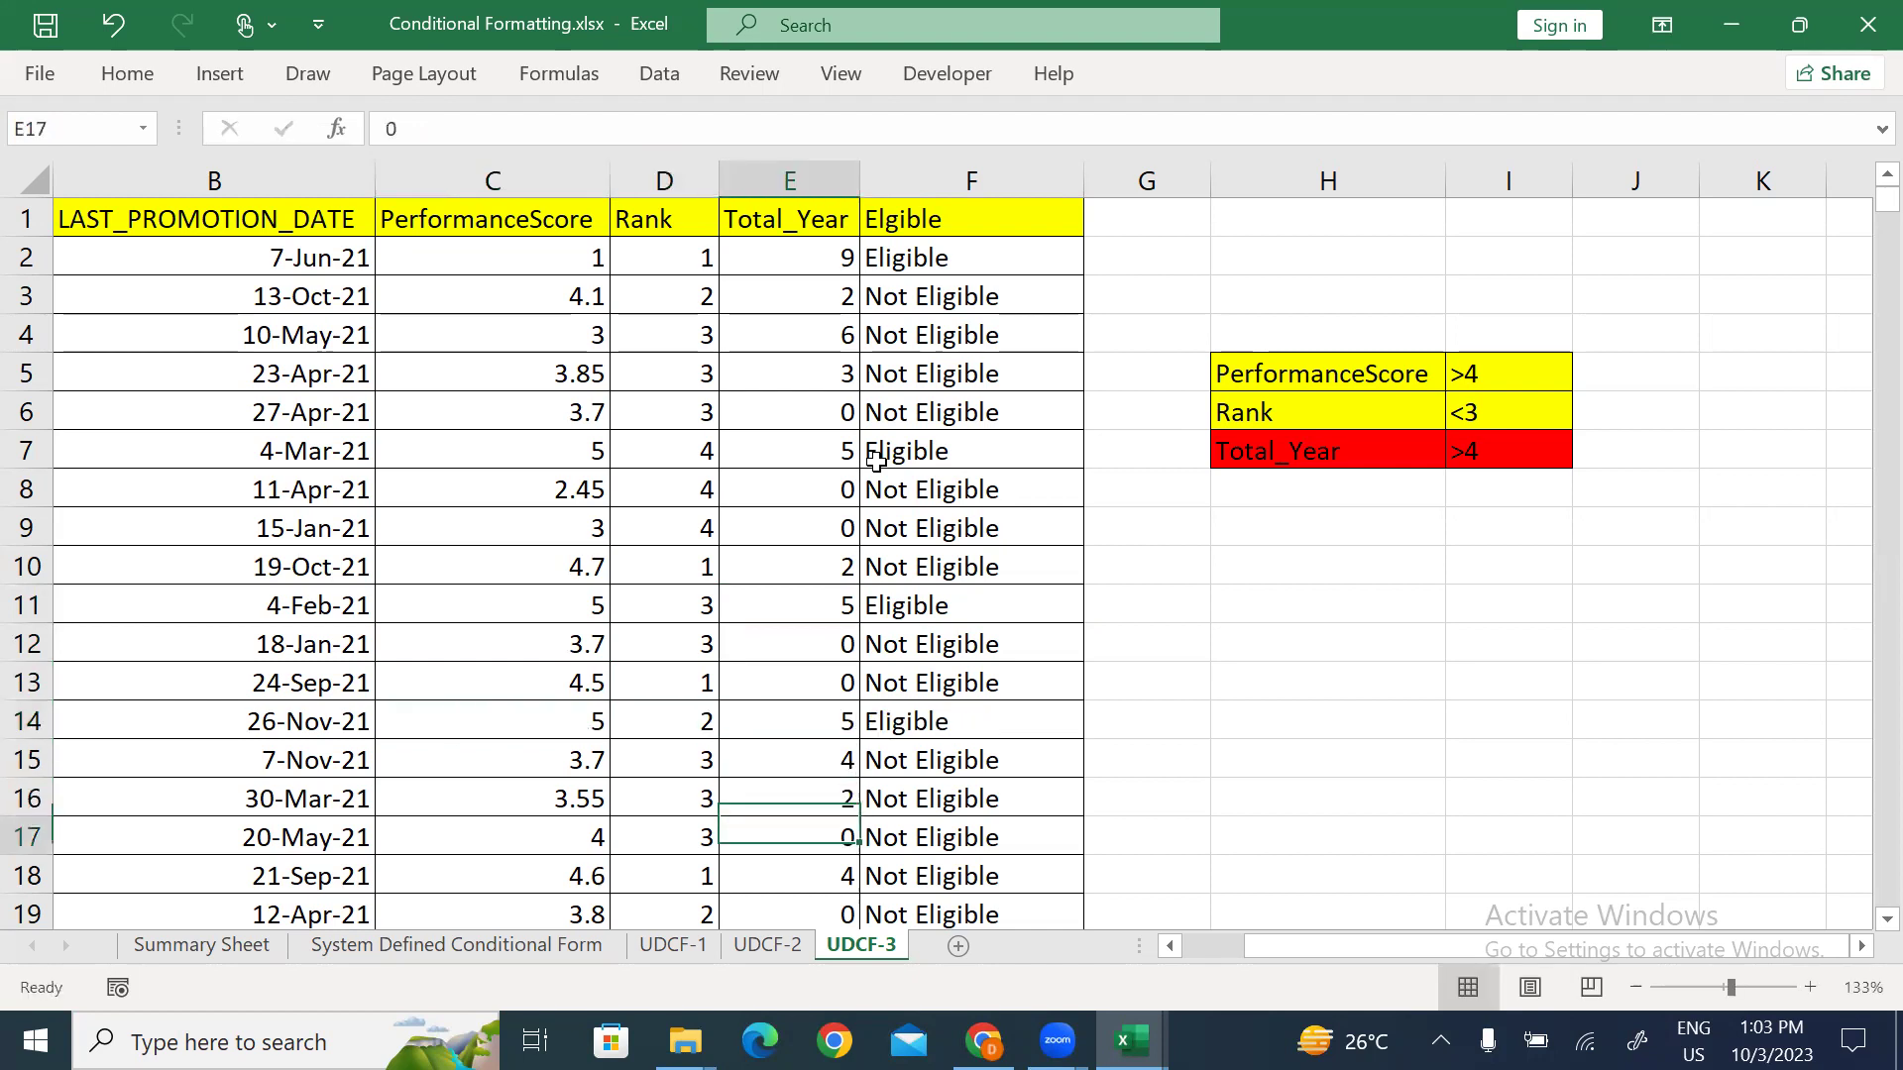
key("Left")
key("Left")
type("5")
key("Right")
key("Right")
type("5")
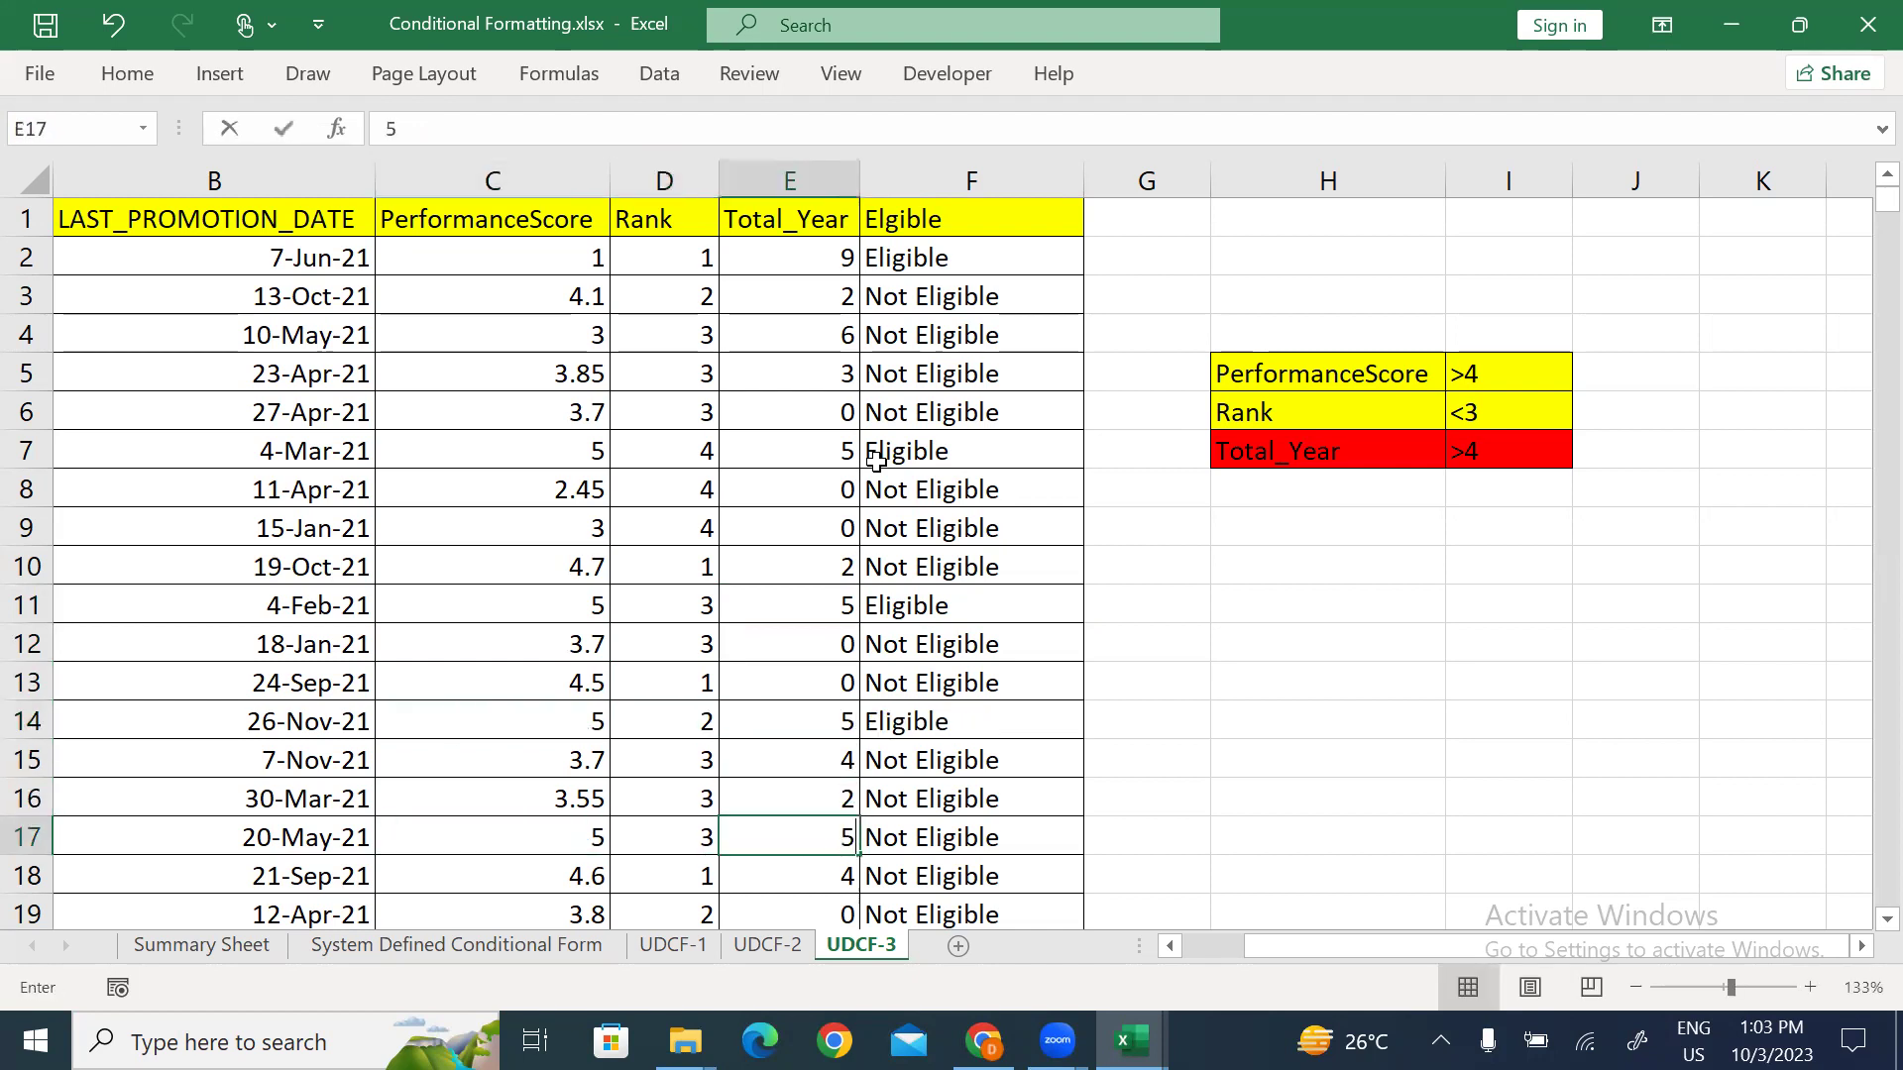
key("Return")
Step: Set row 5's Rank to 2 and its Total_Year to 5 to test the Rank criterion
key("Up")
key("Up")
key("Up")
key("Up")
key("Up")
key("Up")
key("Up")
key("Up")
key("Up")
key("Up")
key("Up")
key("Up")
key("Up")
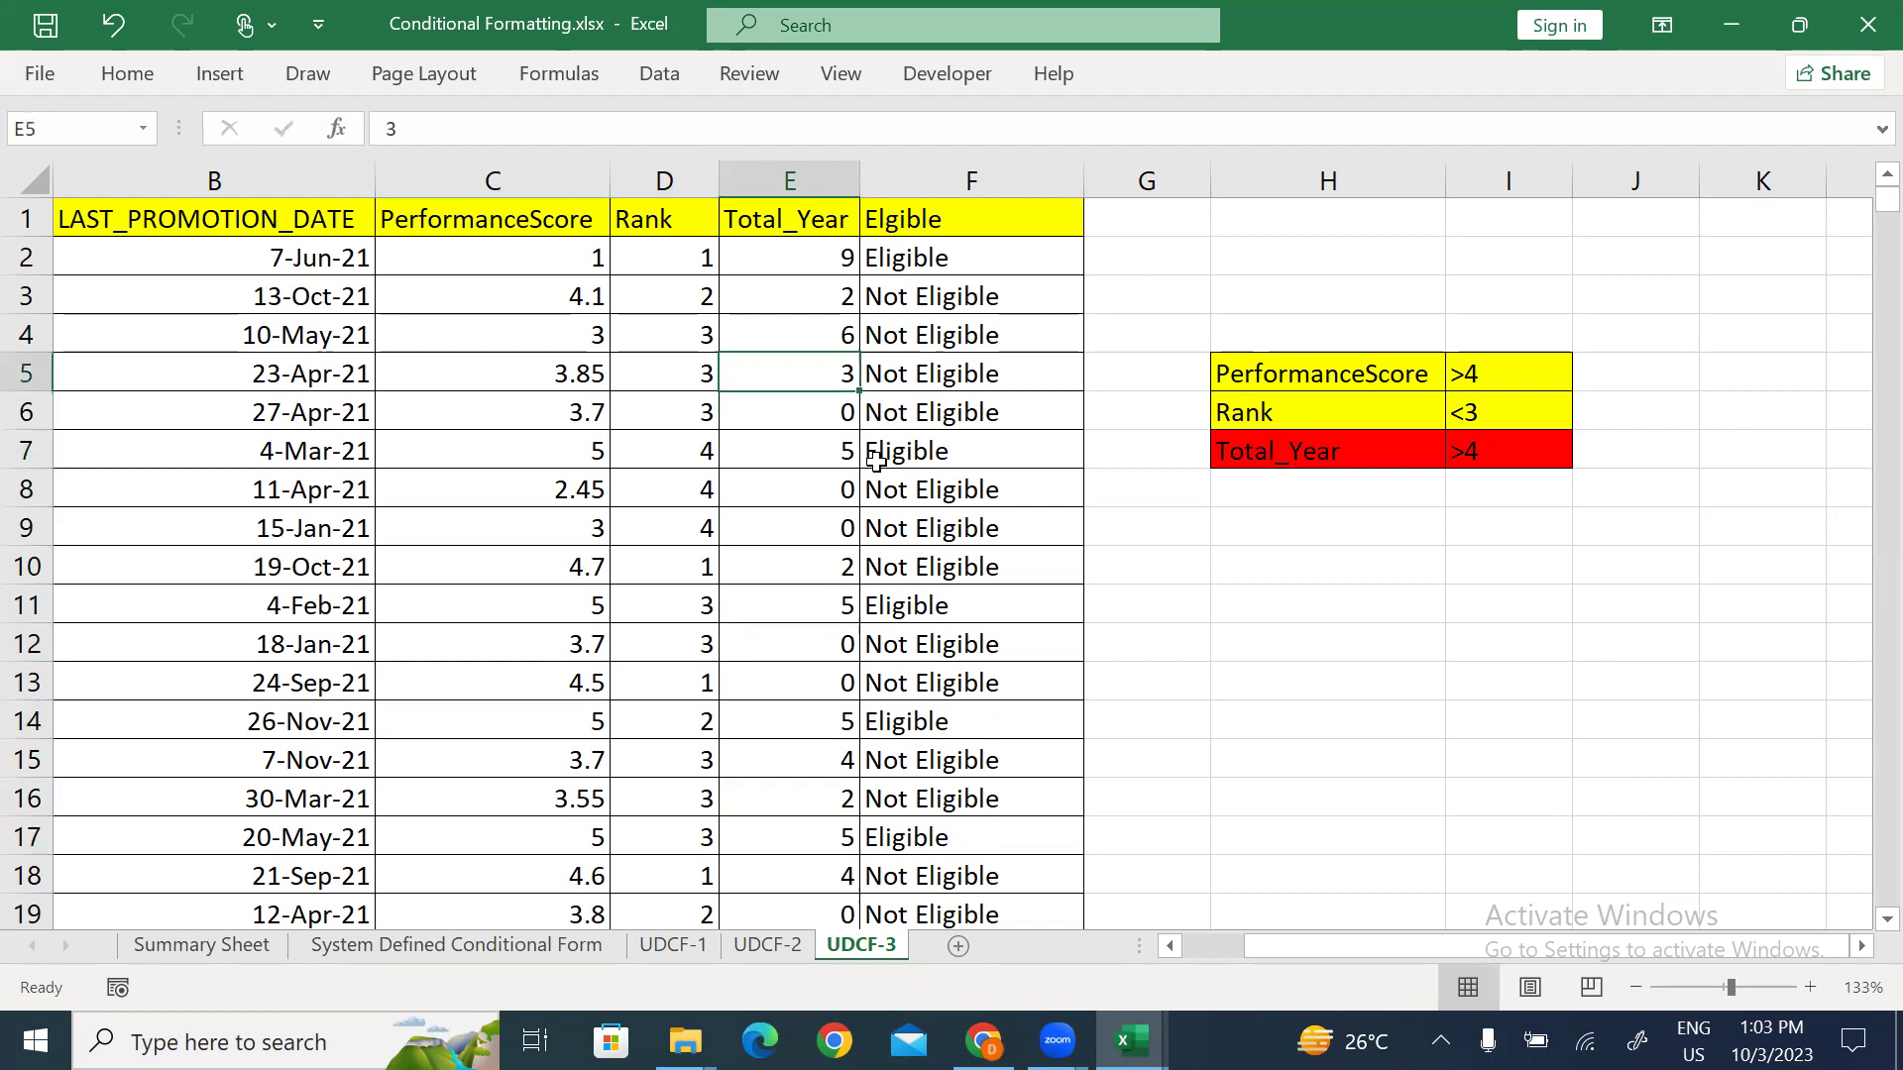
key("Left")
key("Left")
key("Right")
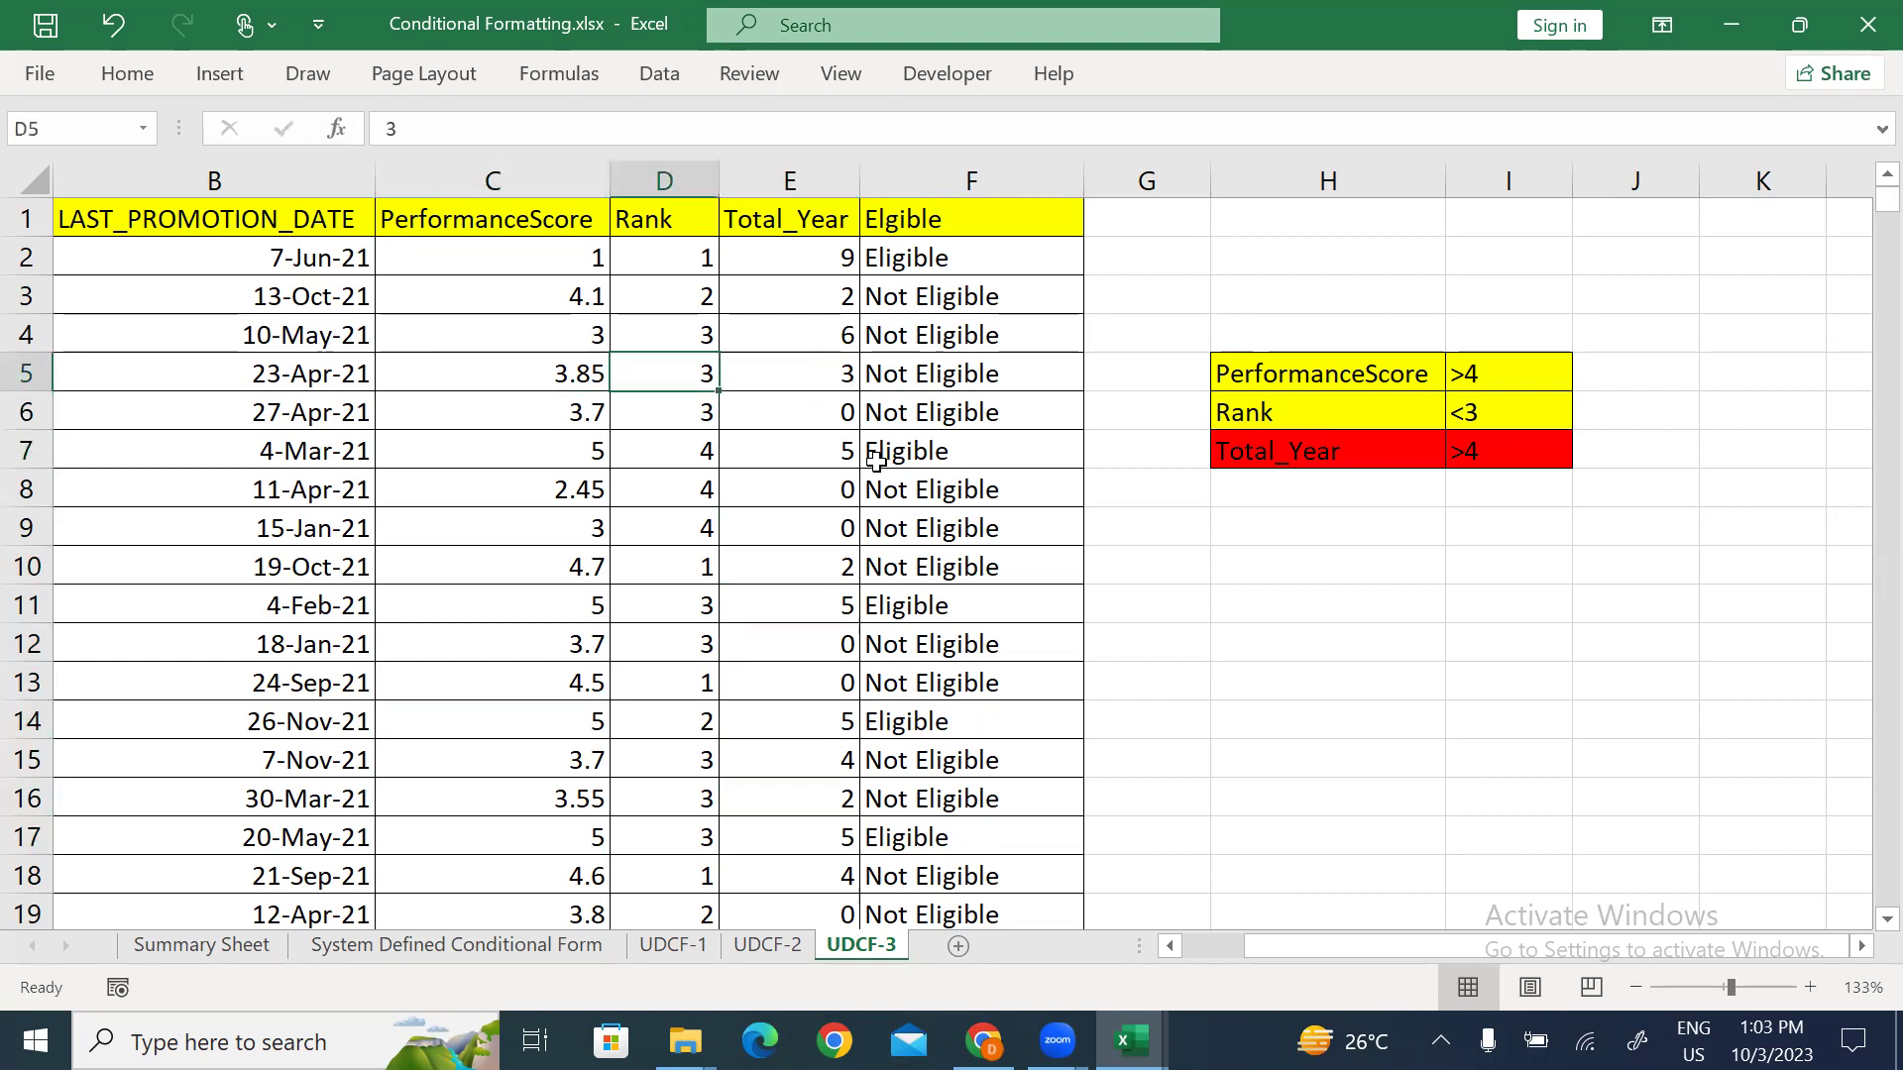
type("2")
key("Tab")
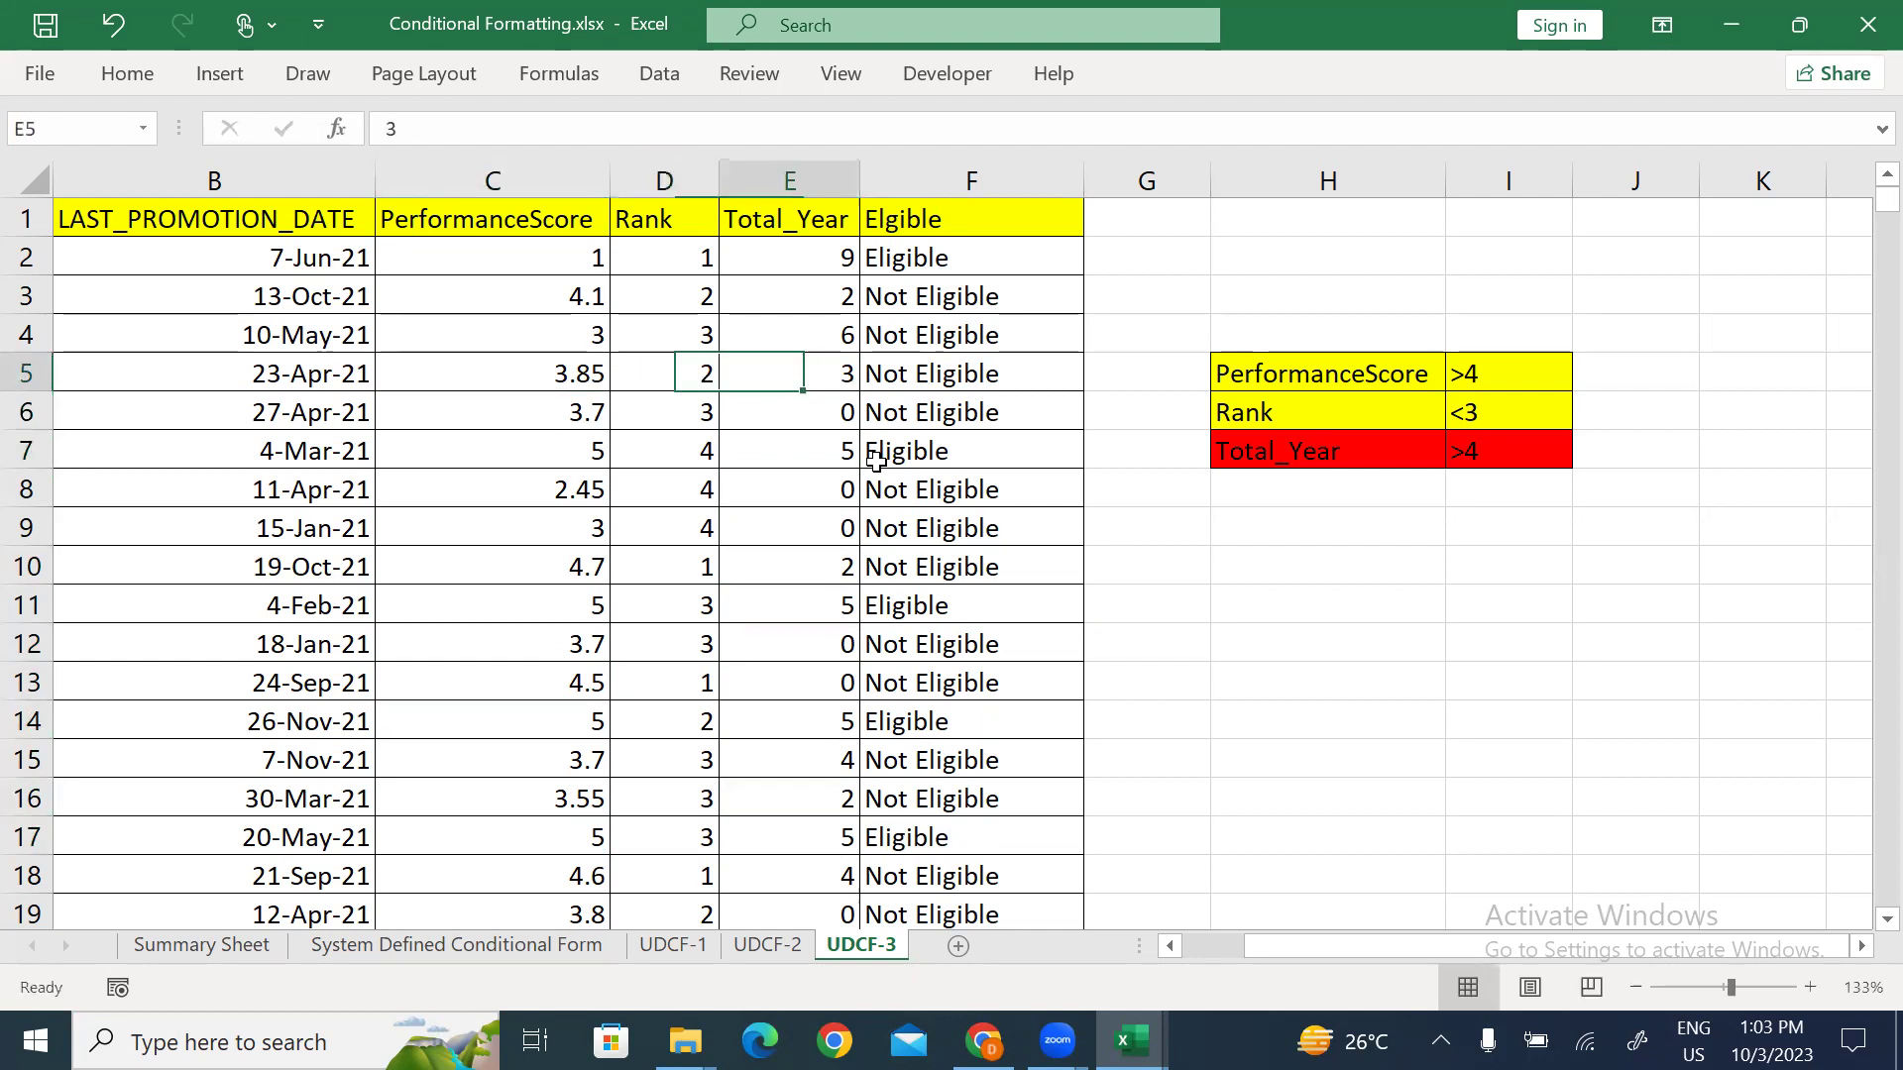
type("5")
key("Tab")
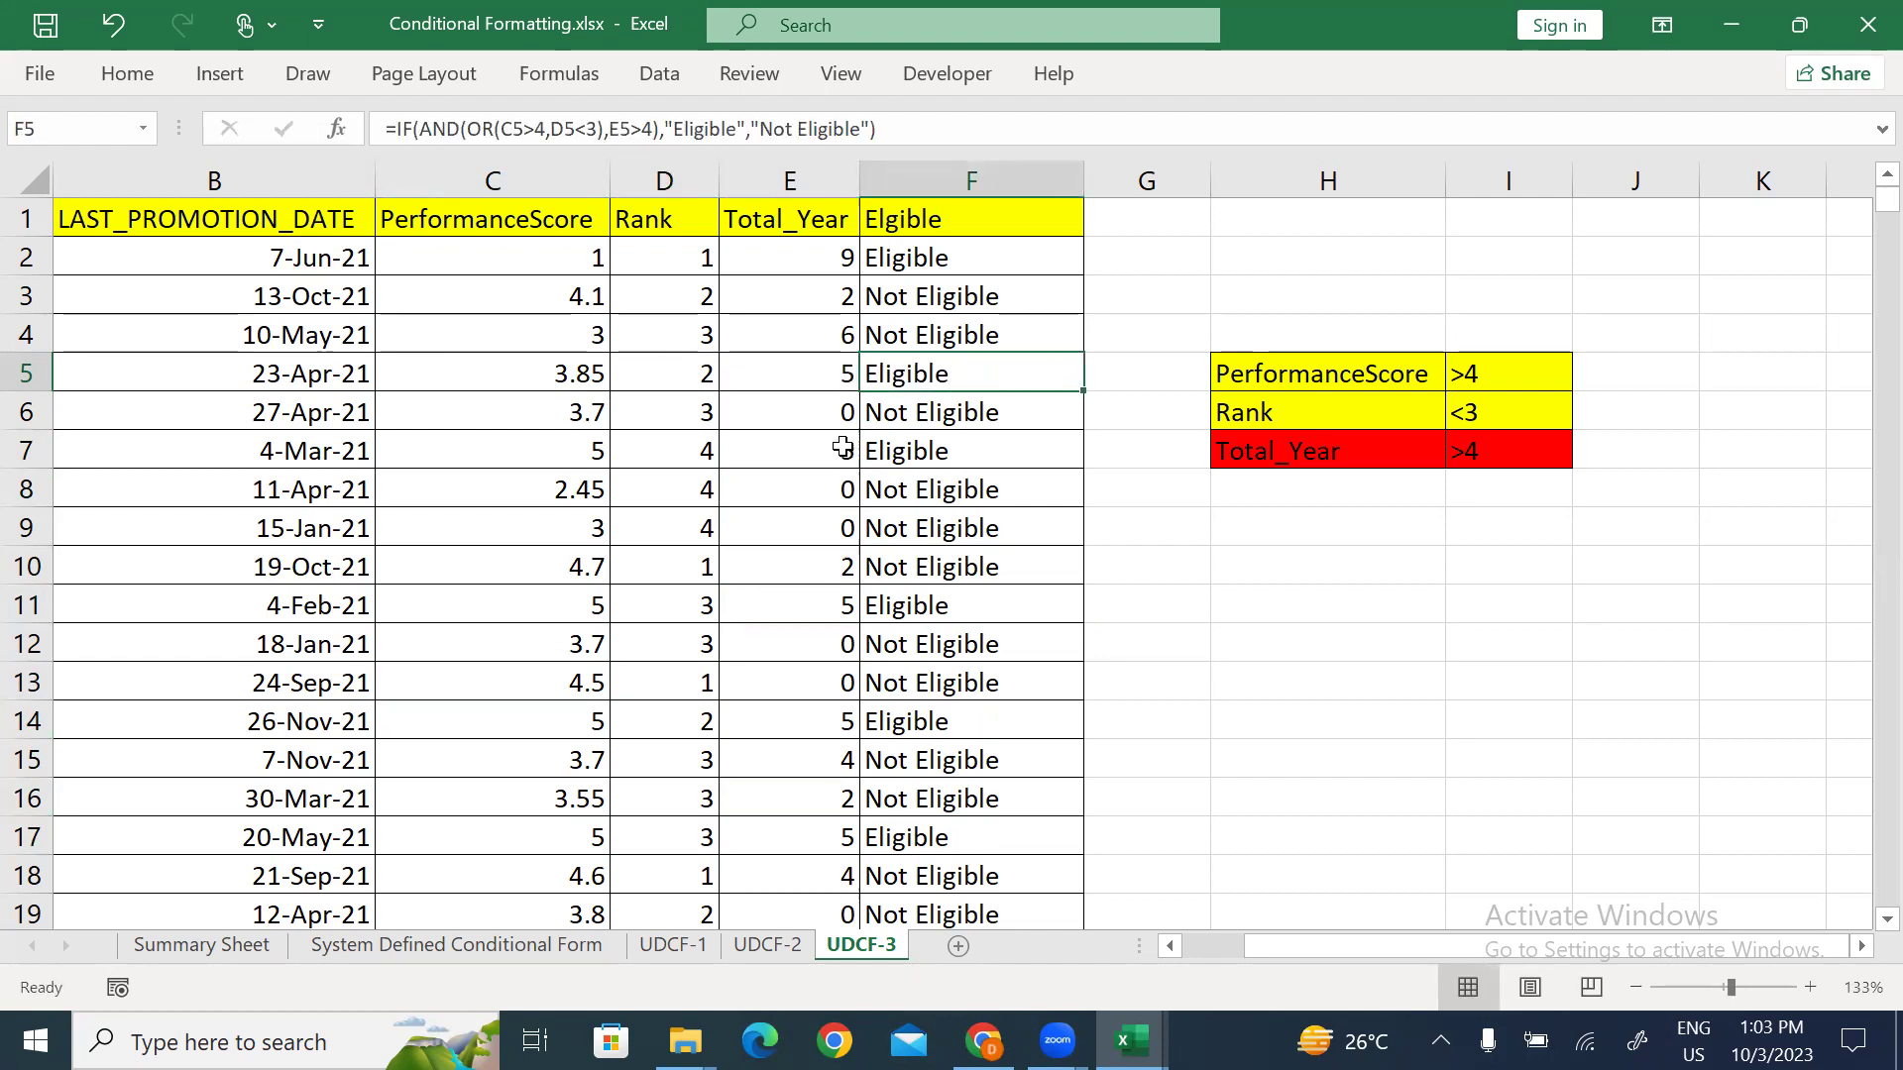
left_click_drag(999, 252, 60, 260)
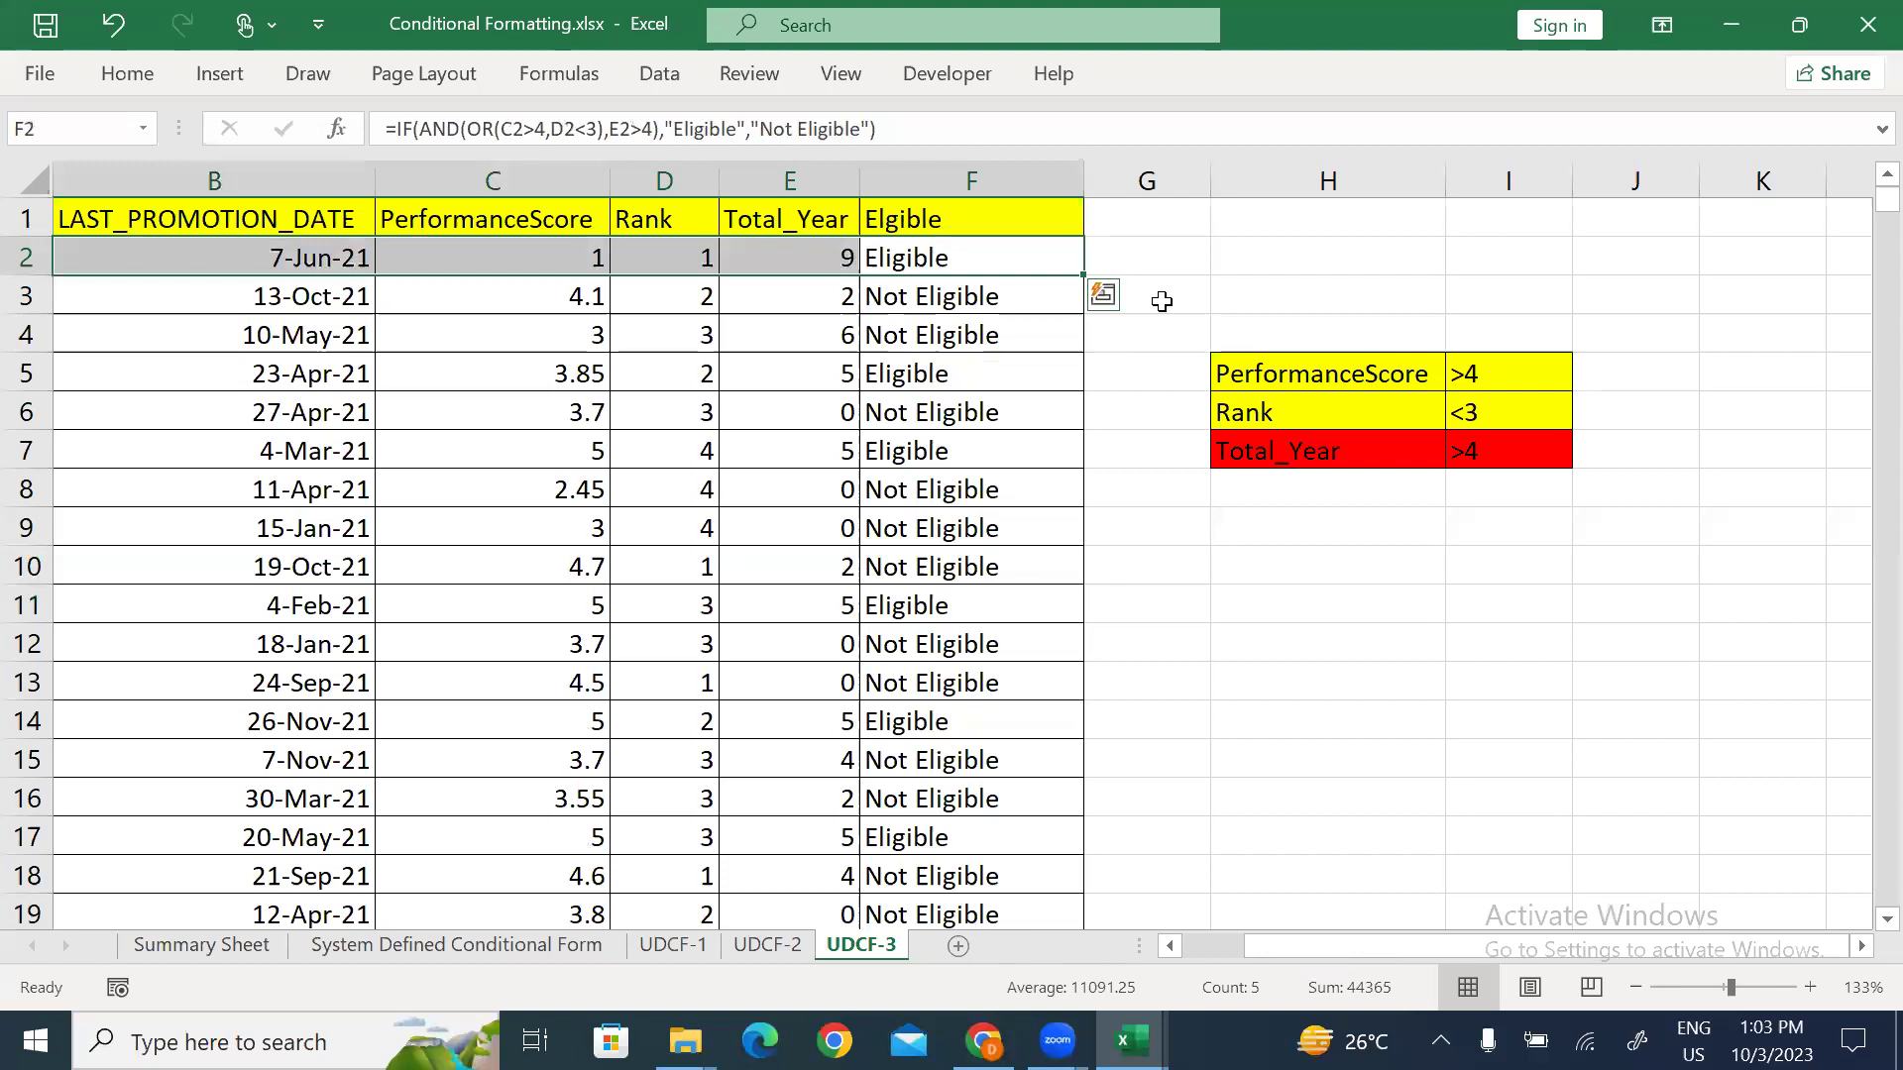
left_click(1320, 254)
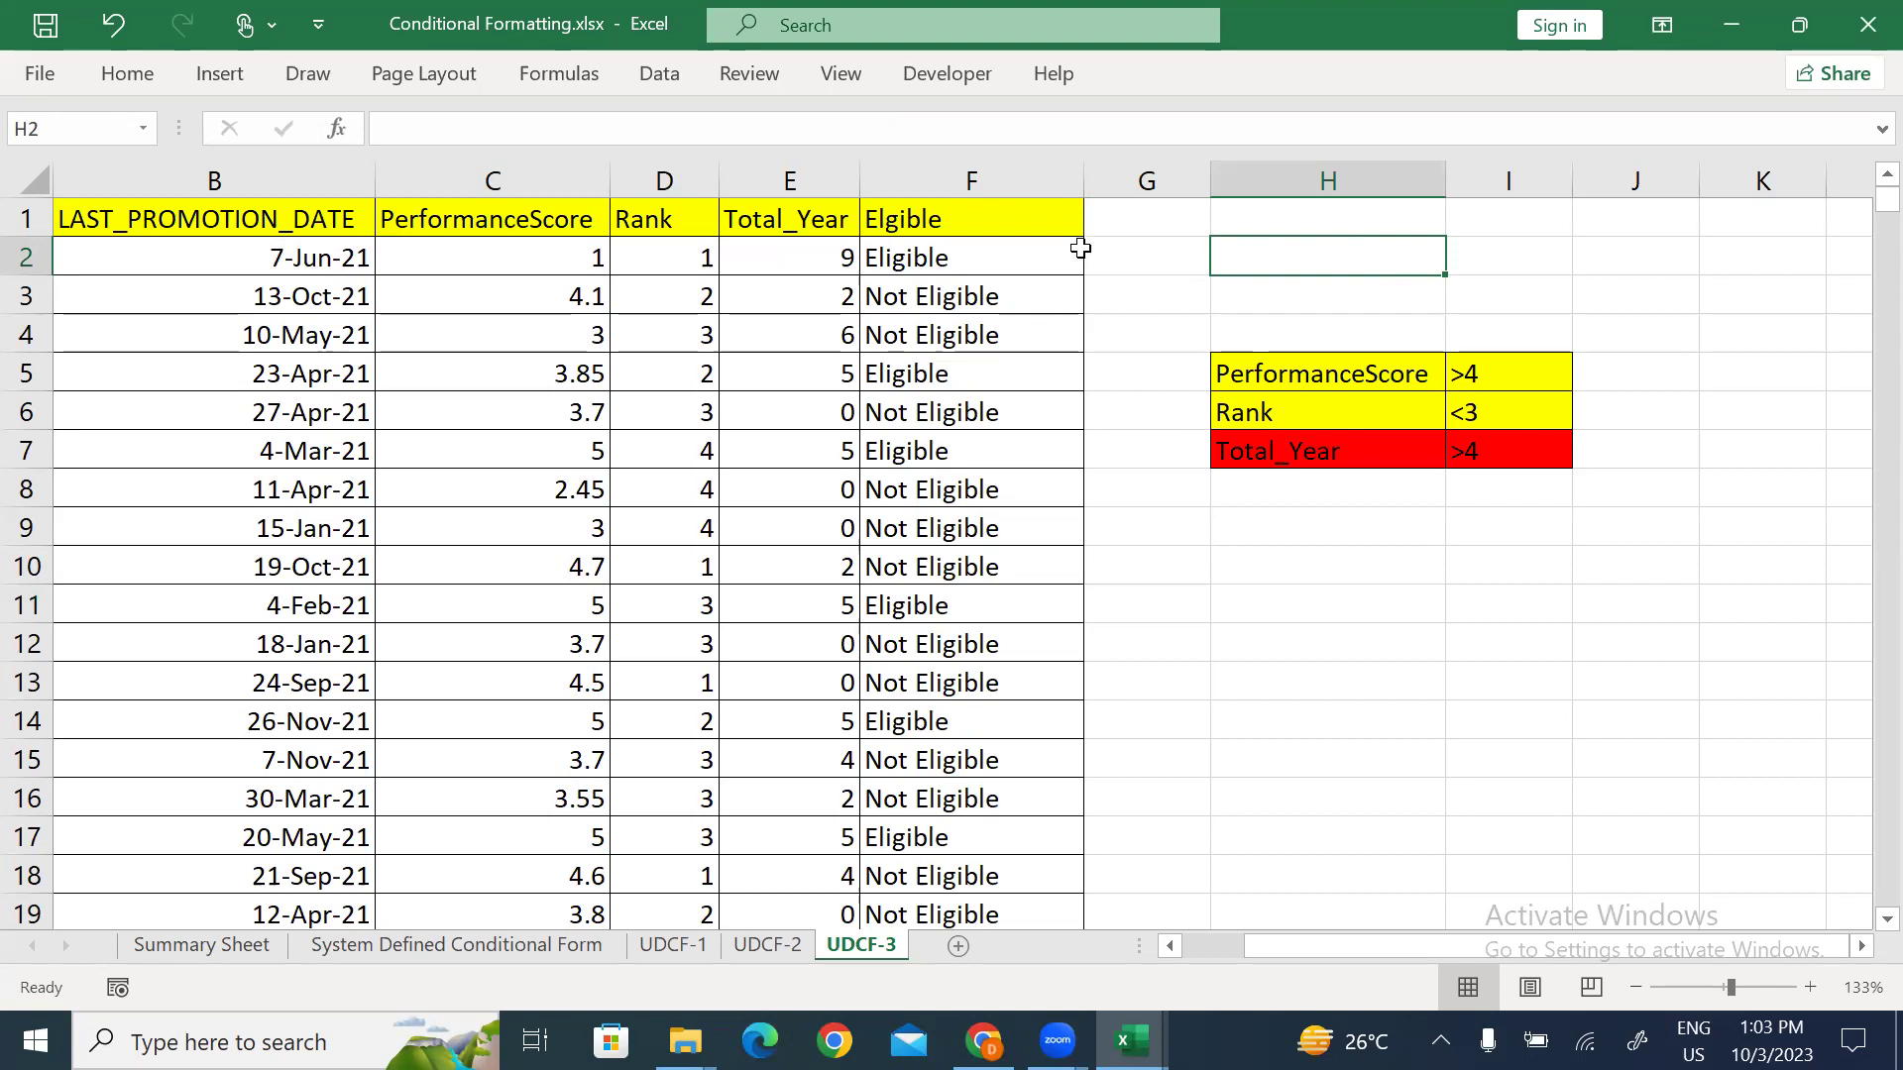
Step: Delete the eligibility column F from the sheet and undo the deletion
left_click(986, 174)
key("ctrl+minus")
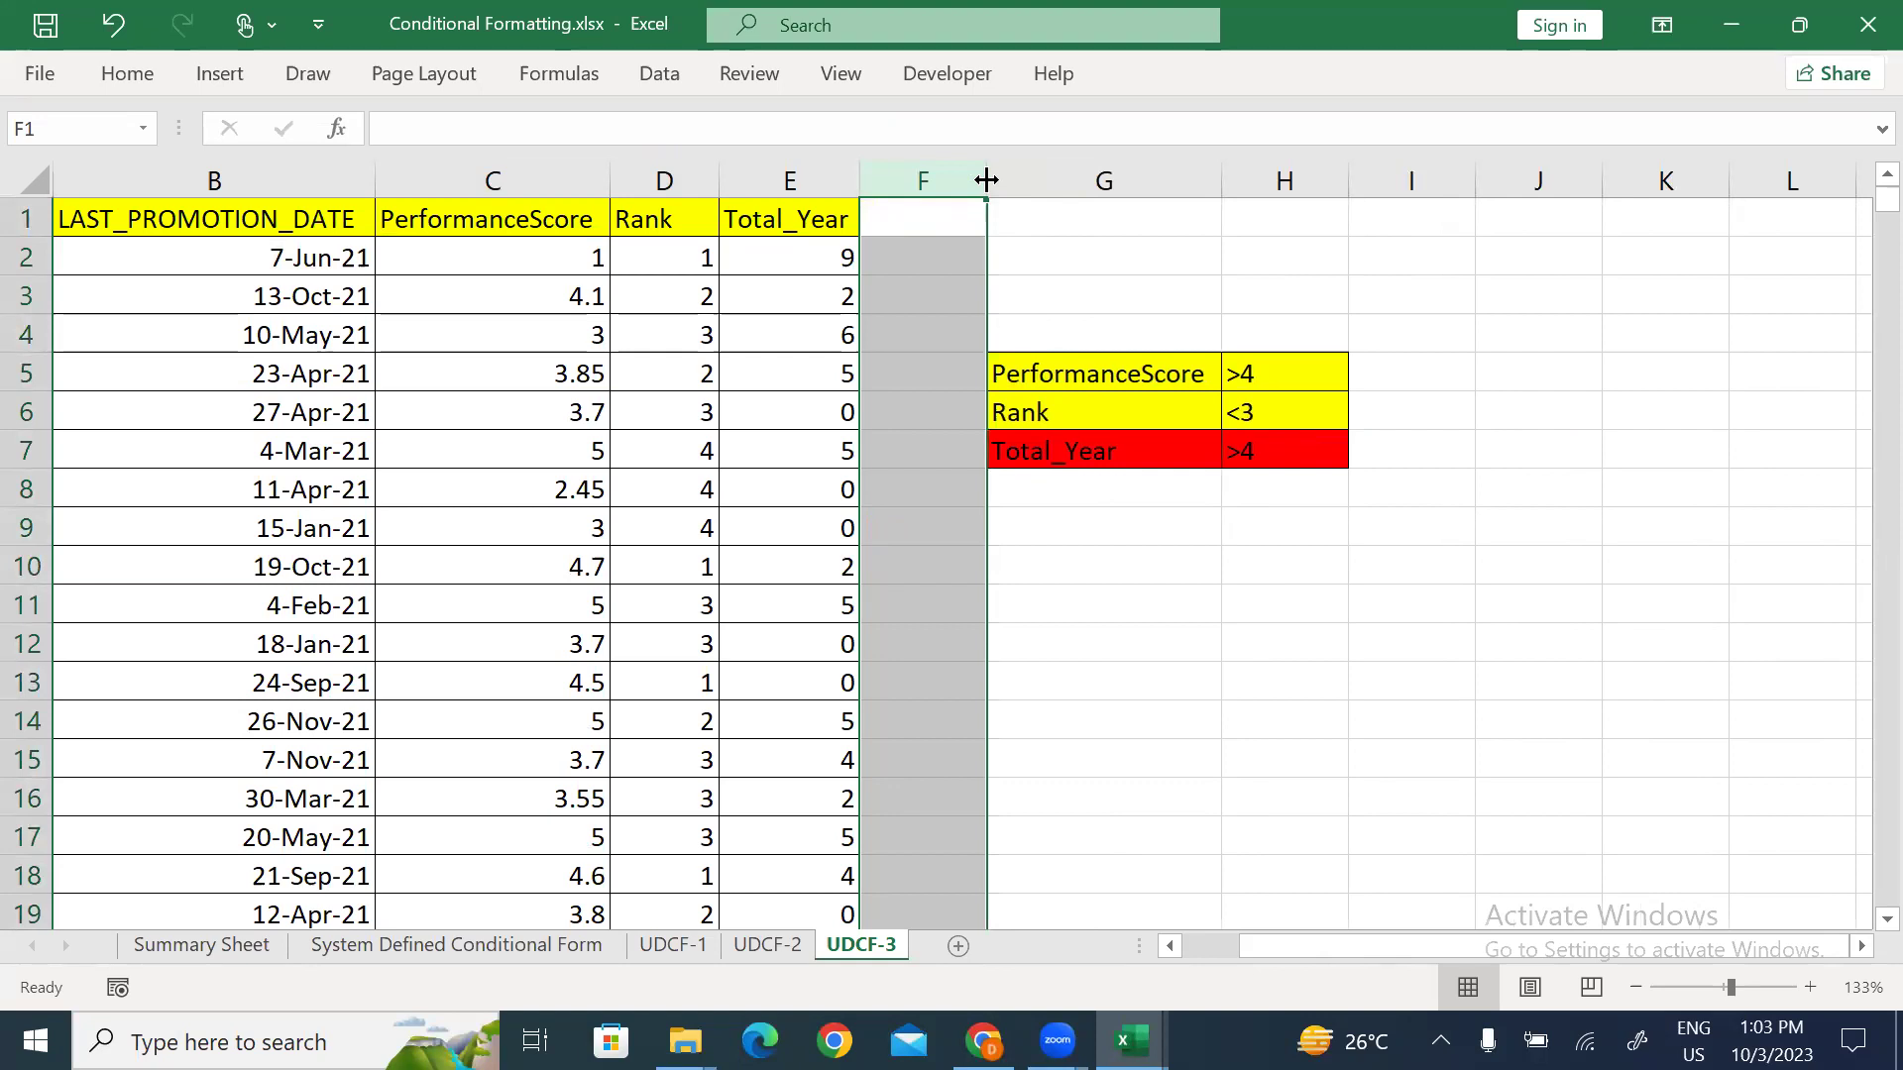
key("Down")
key("Down")
key("Right")
key("Up")
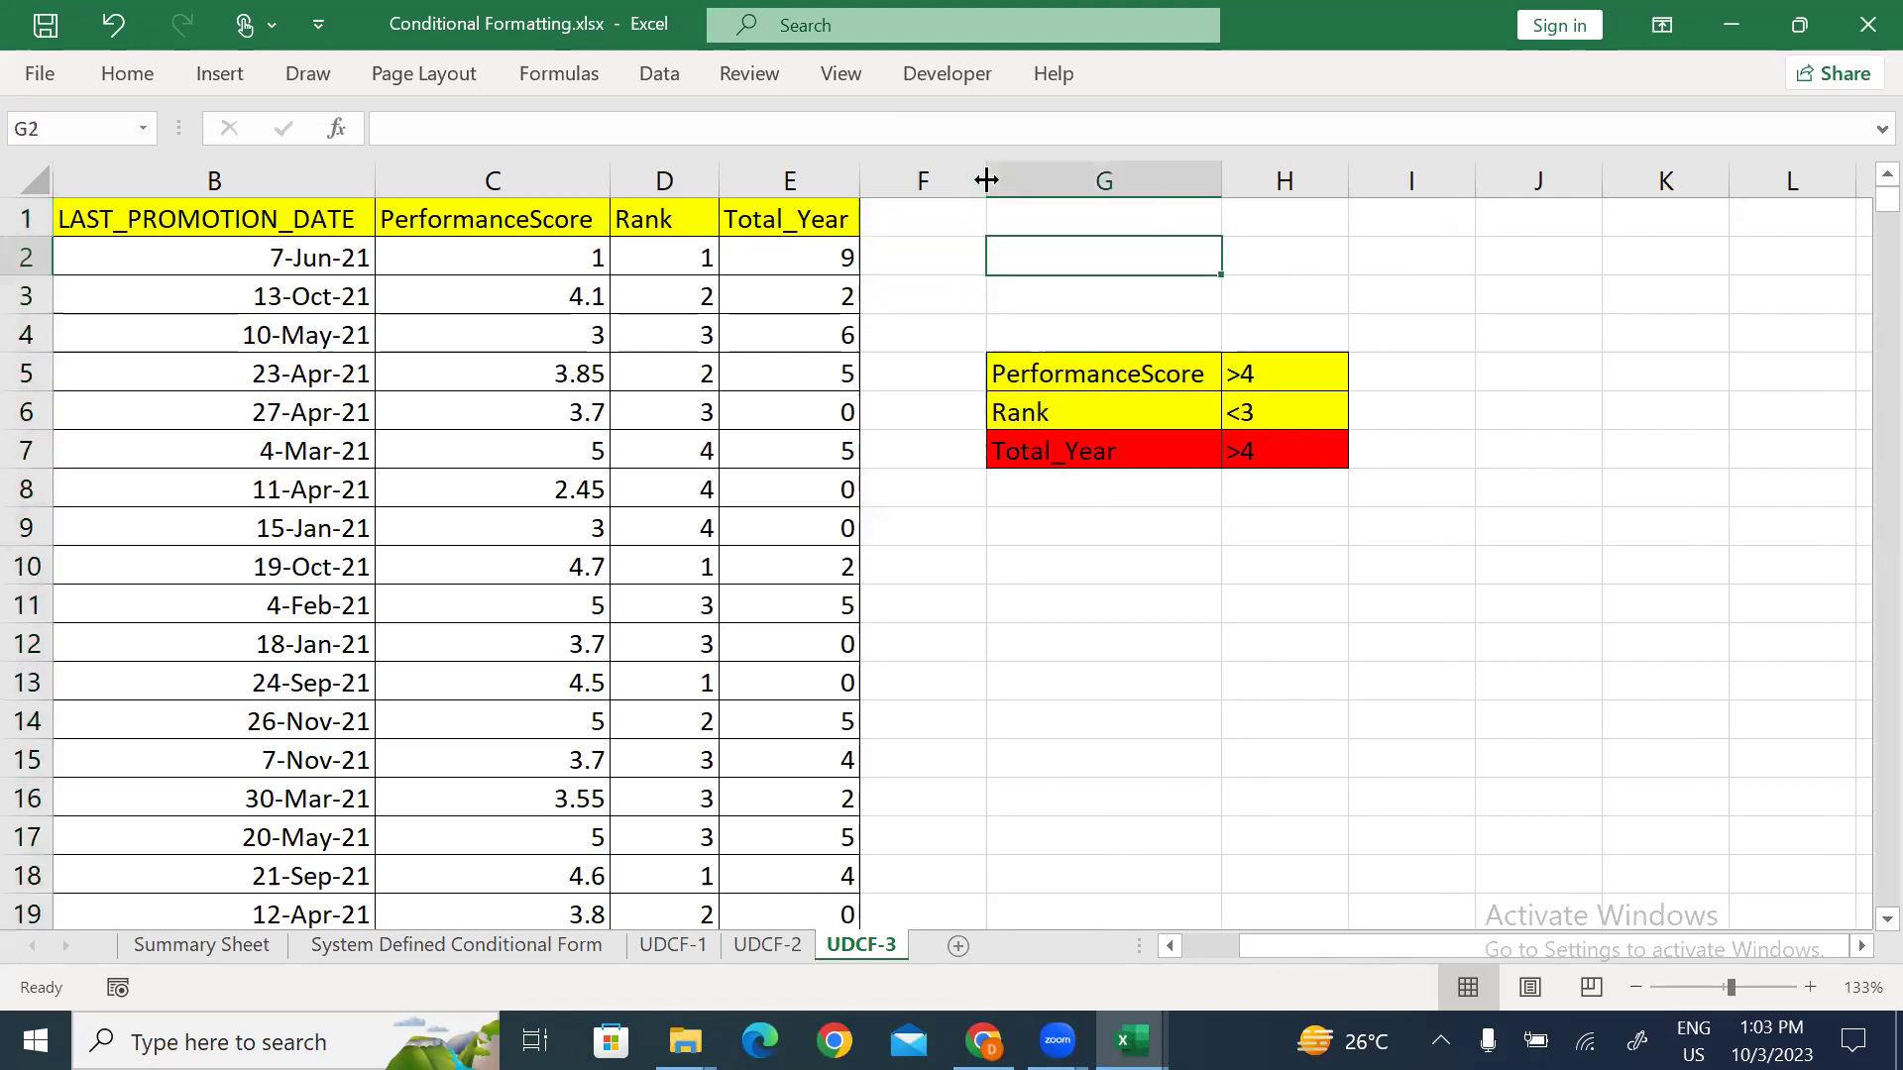
key("ctrl+z")
Step: In H10, begin an AND formula with a nested OR whose first condition is $C2>4, locking only the column
key("Down")
key("Right")
key("Right")
key("Down")
key("Down")
key("Down")
key("Down")
key("Down")
key("Down")
key("Down")
key("Down")
type("=")
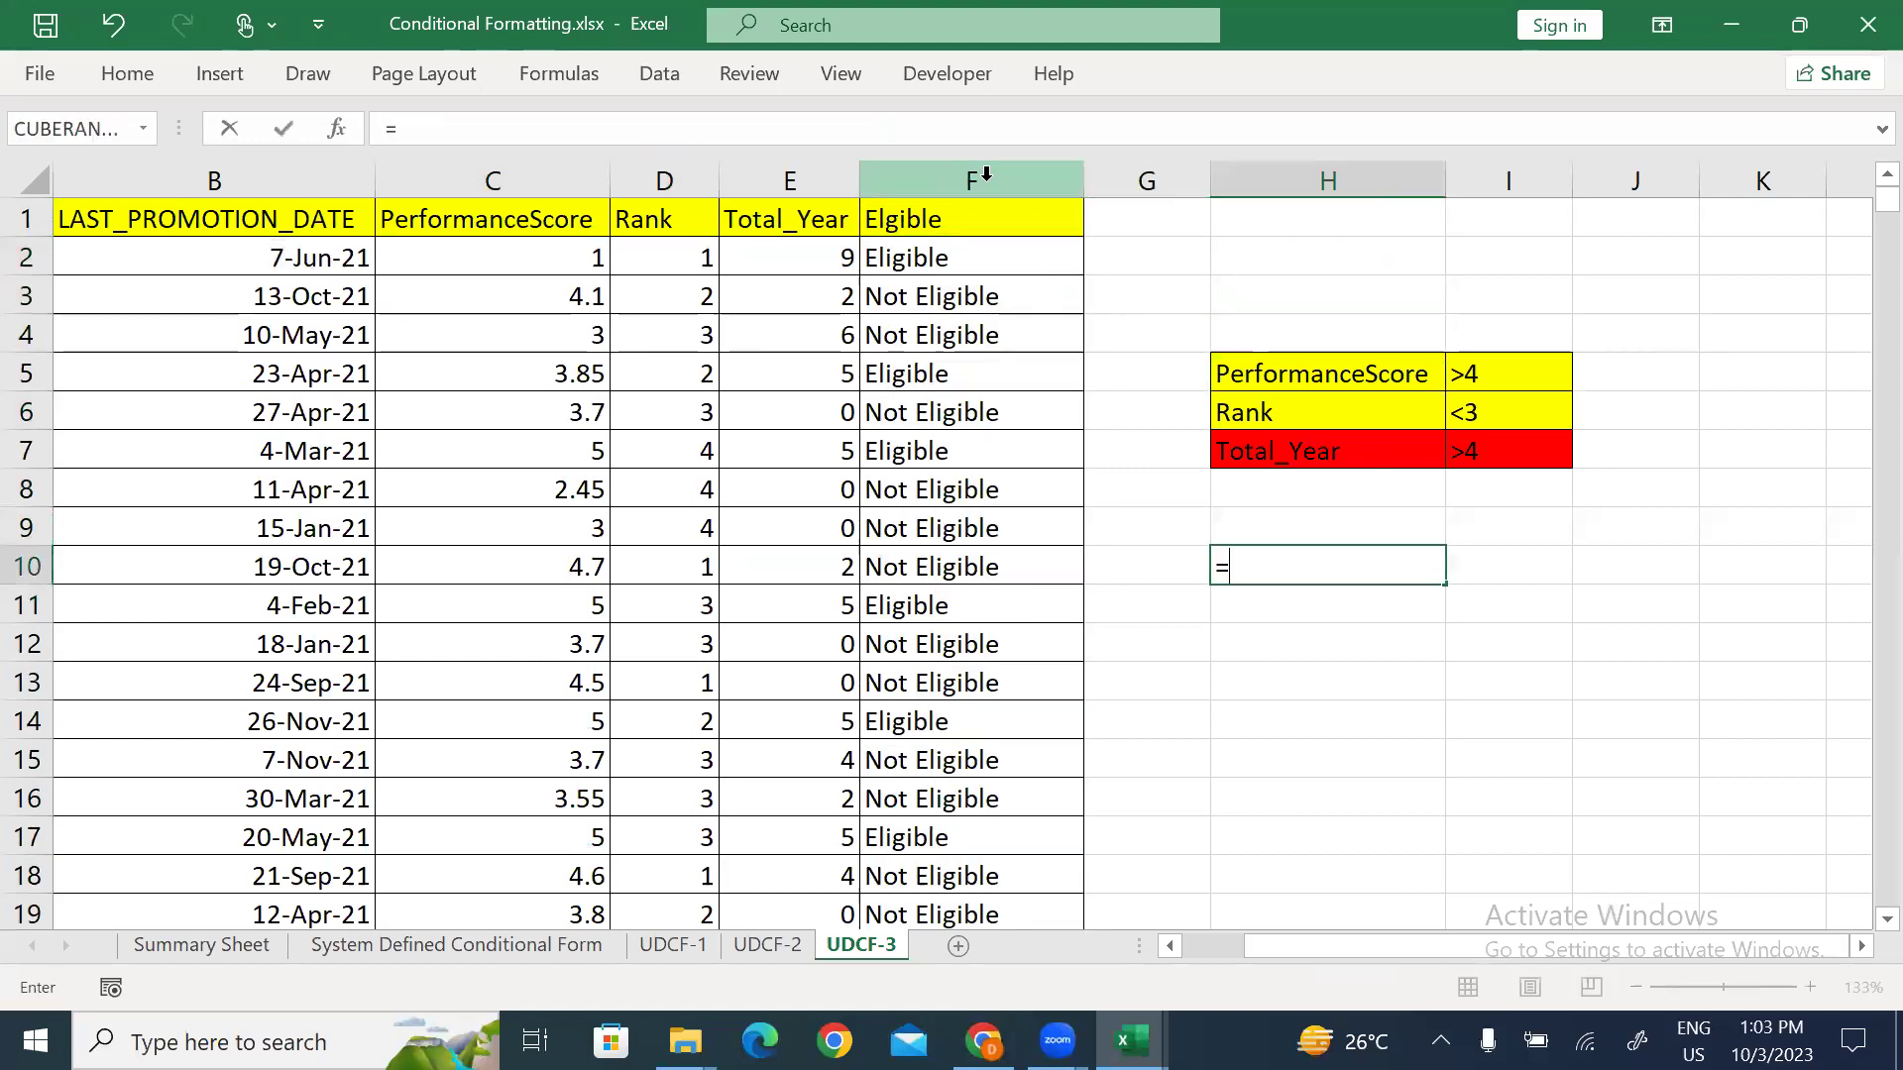
type("an")
key("Tab")
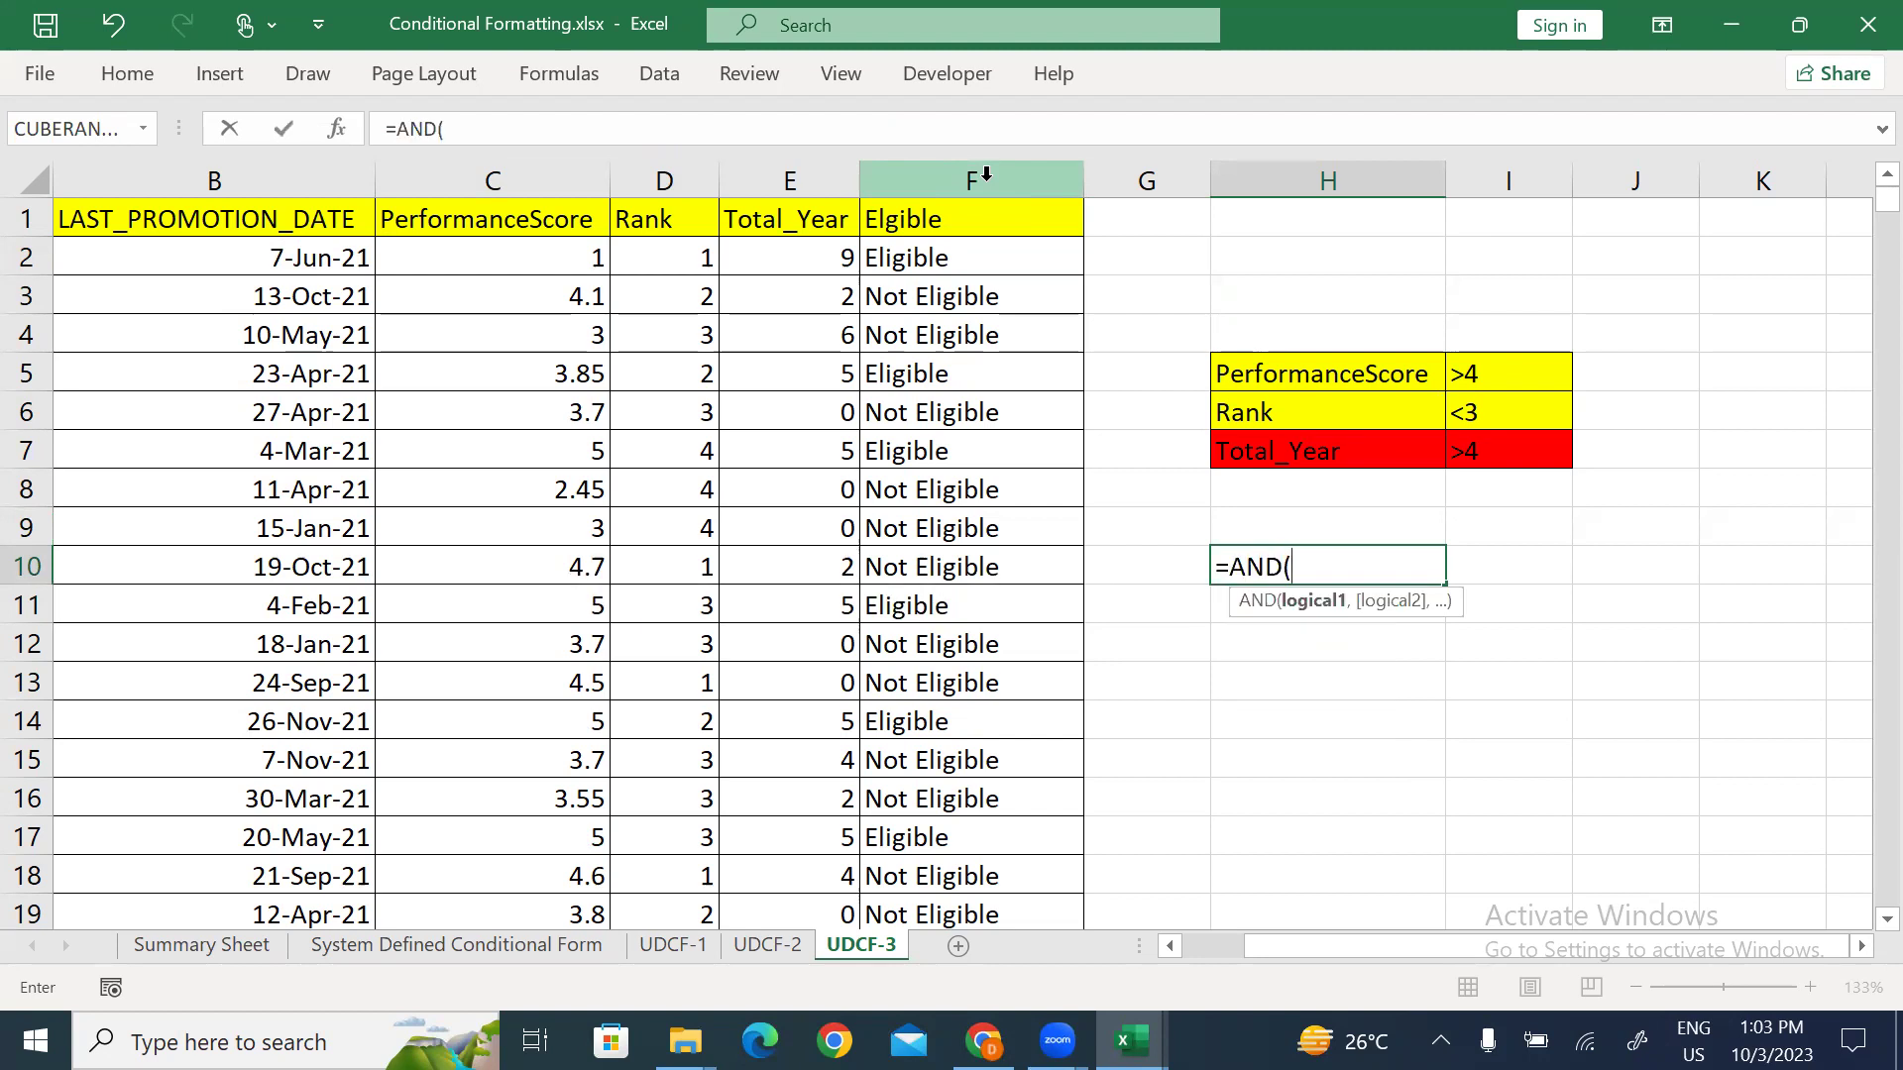
type("or")
key("Tab")
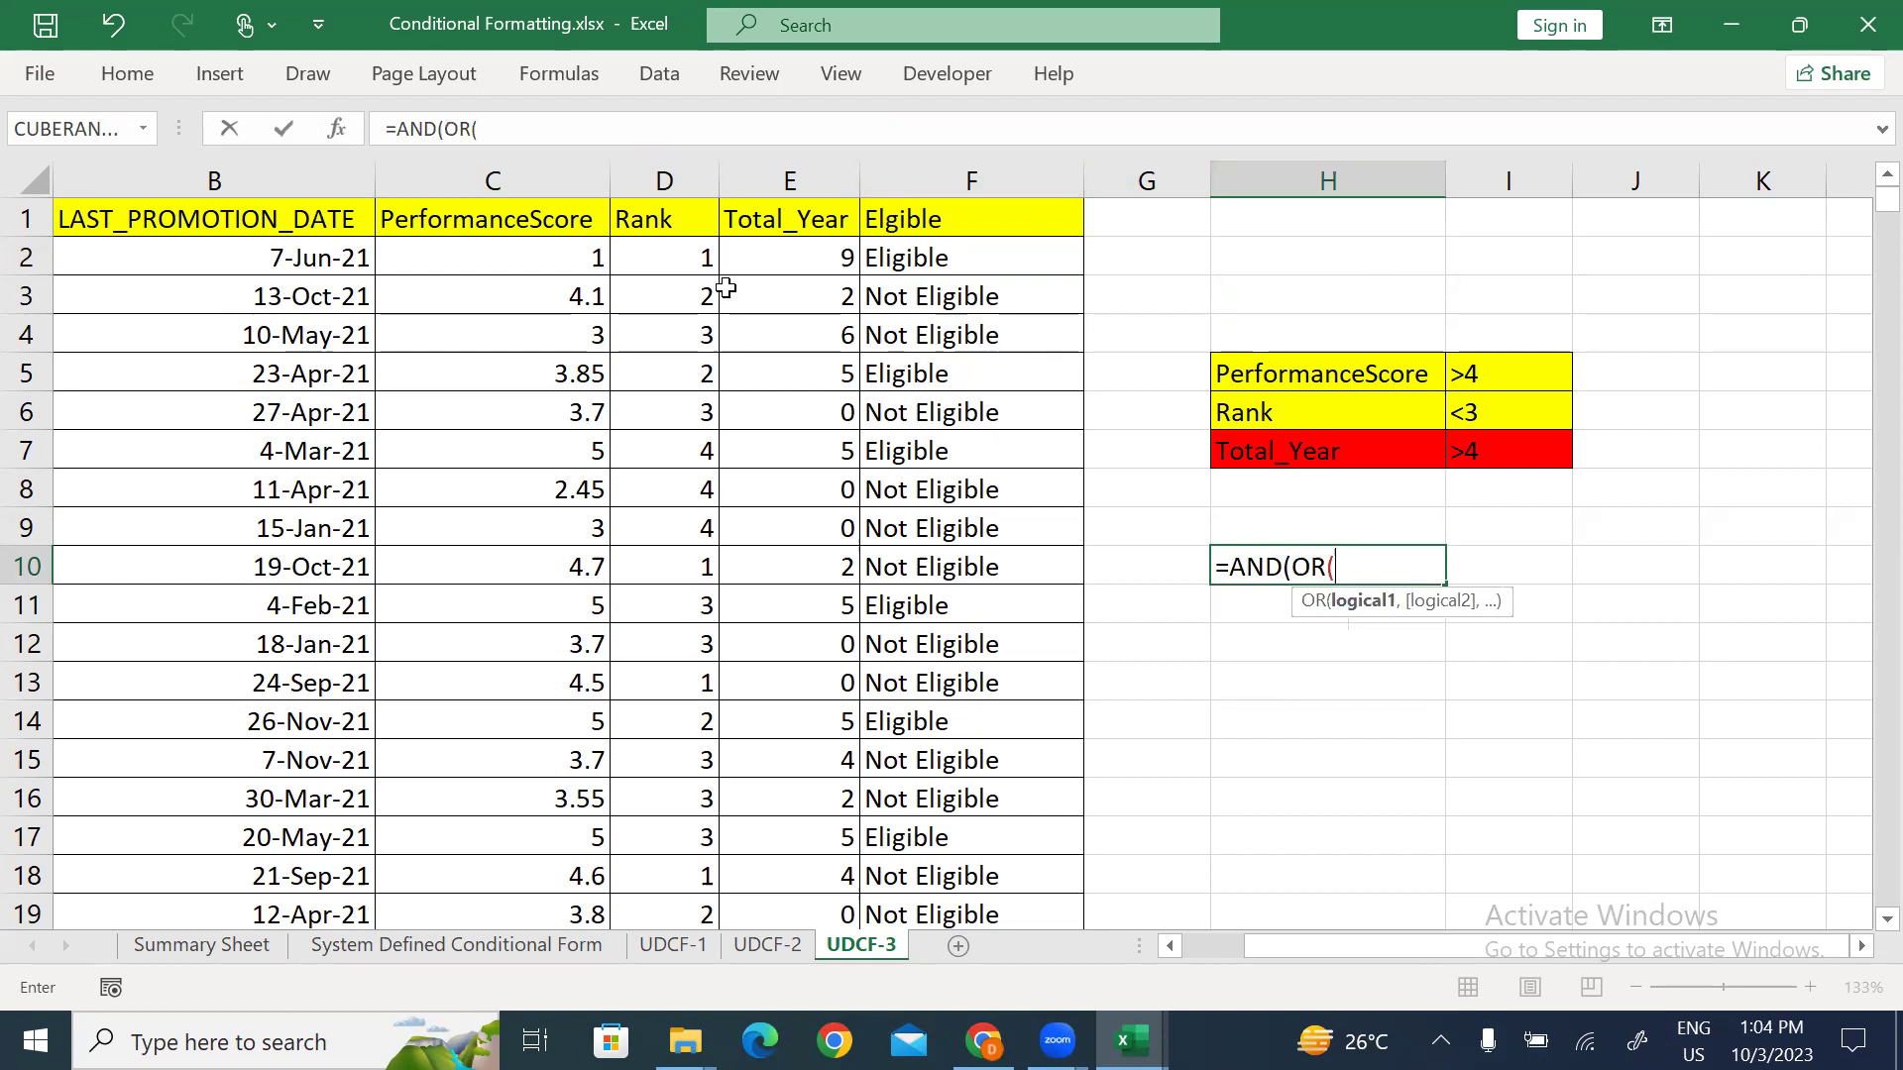
left_click(495, 262)
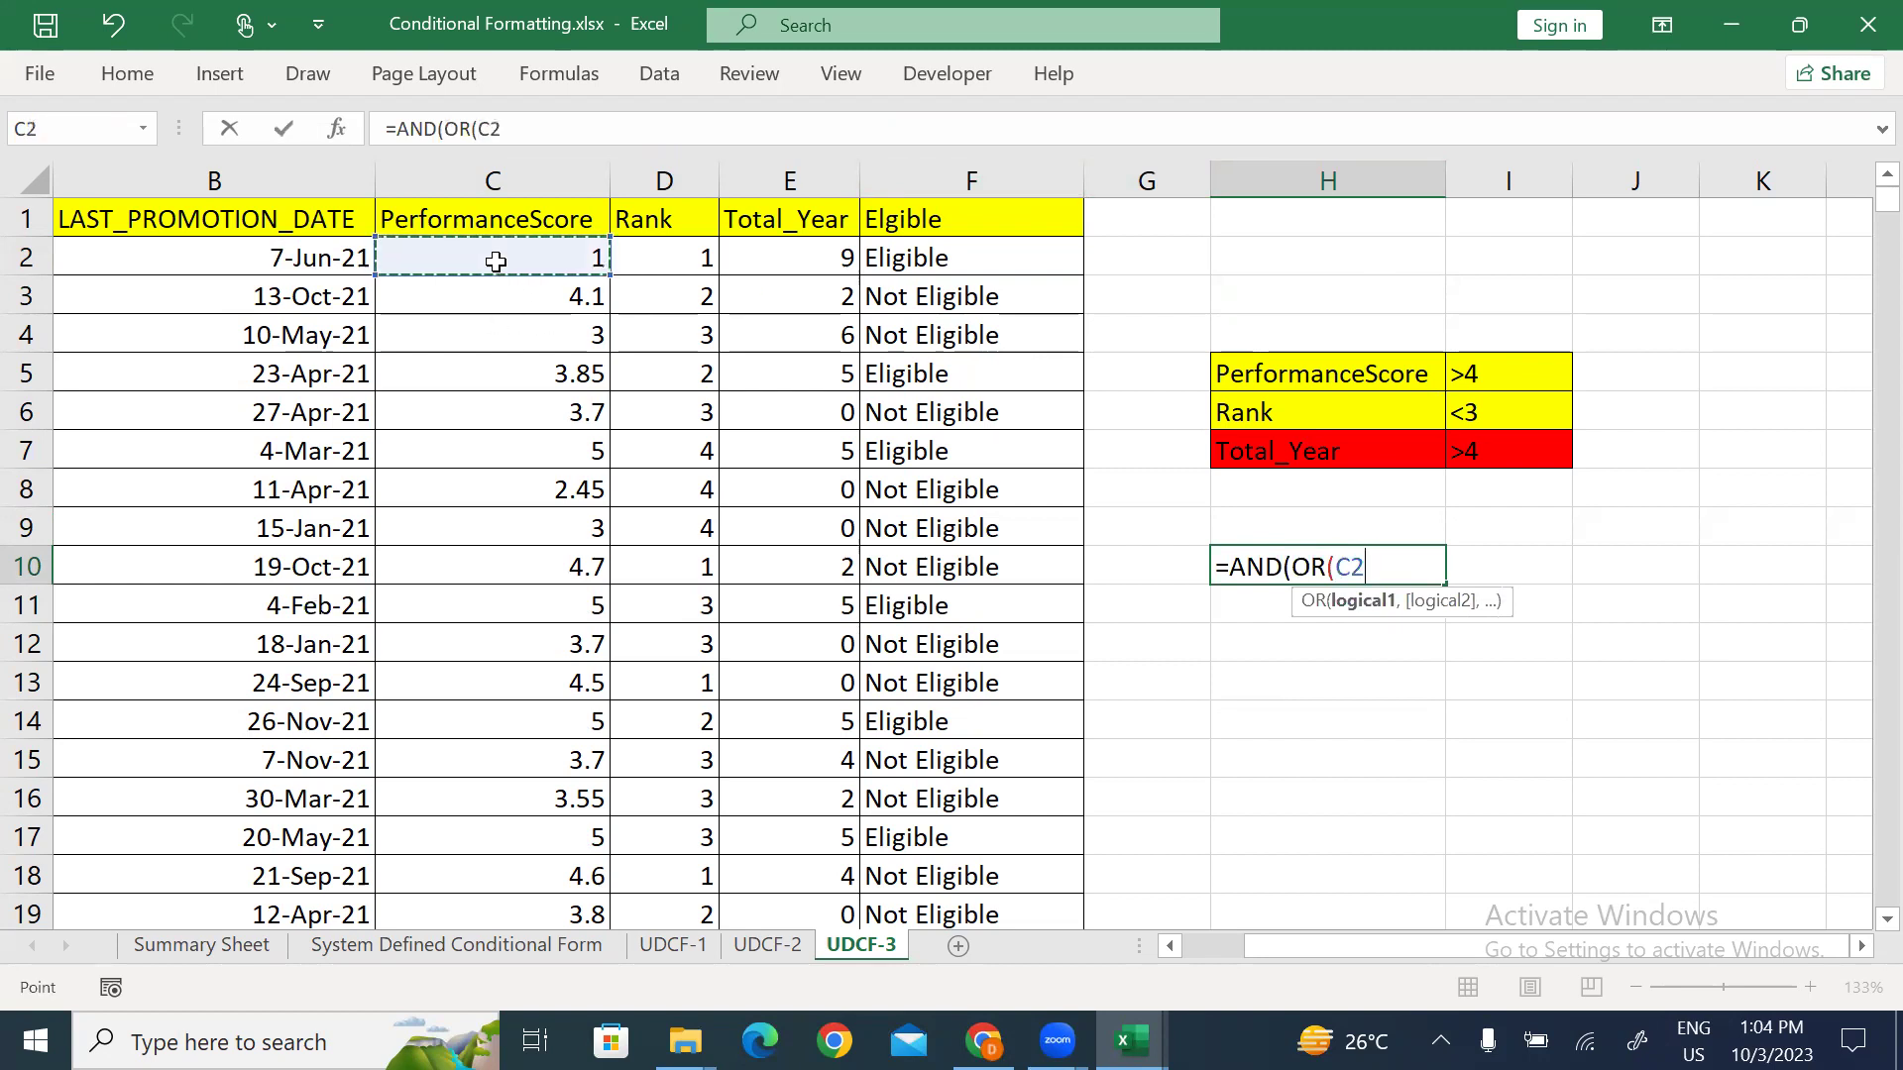
key("F4")
key("F4")
key("F4")
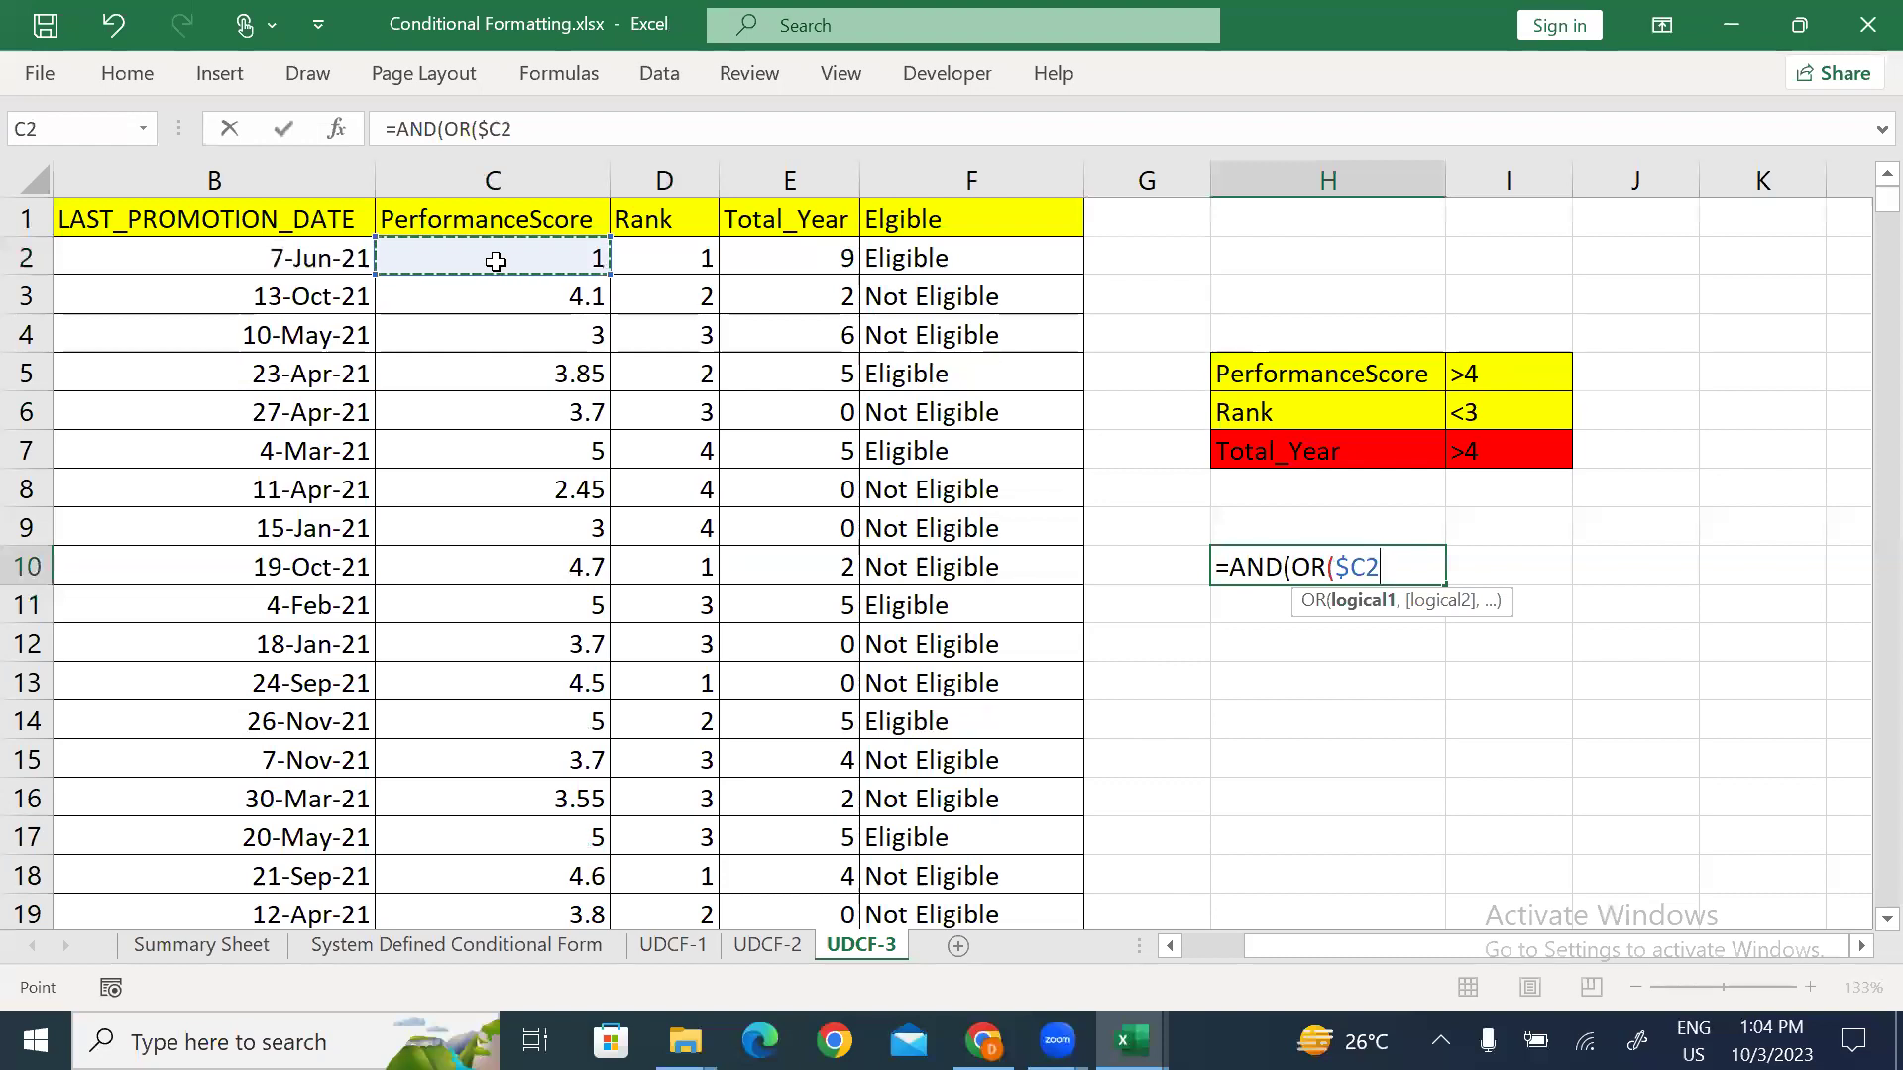
type(">4")
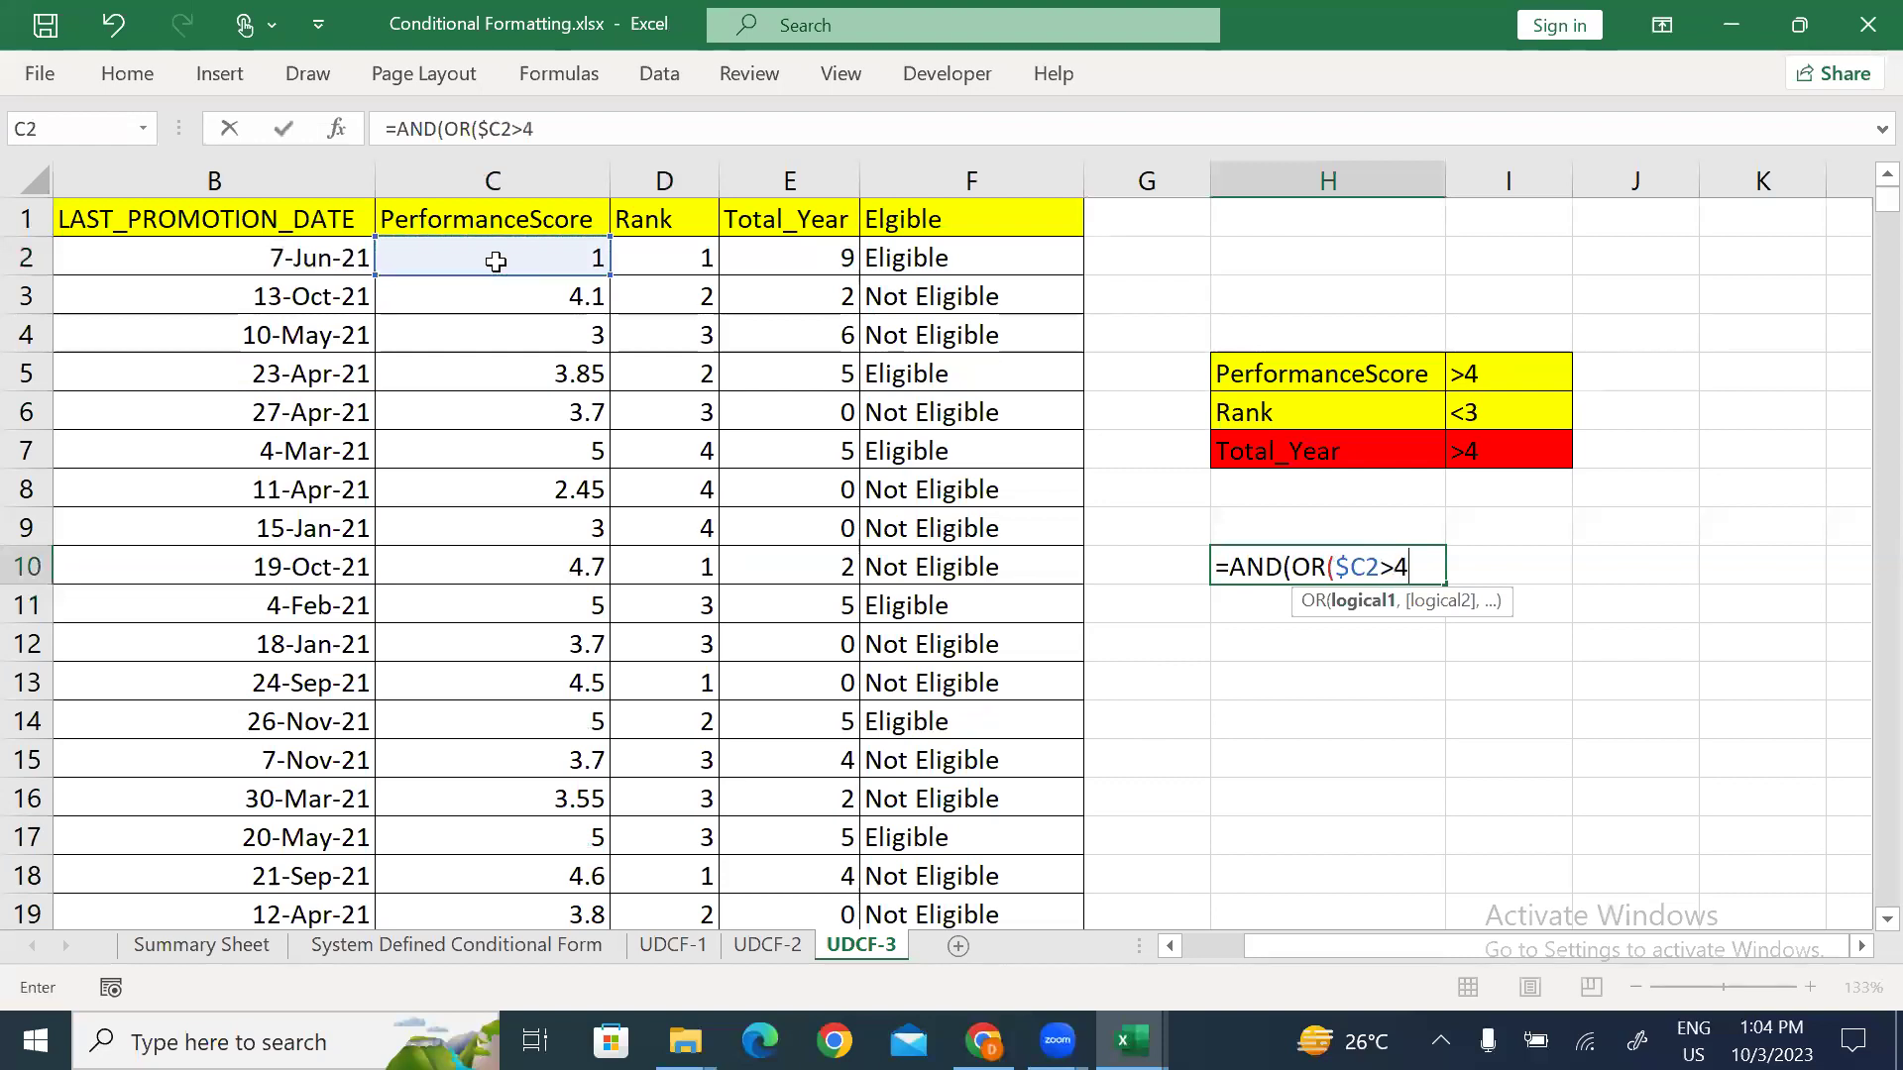
type(",")
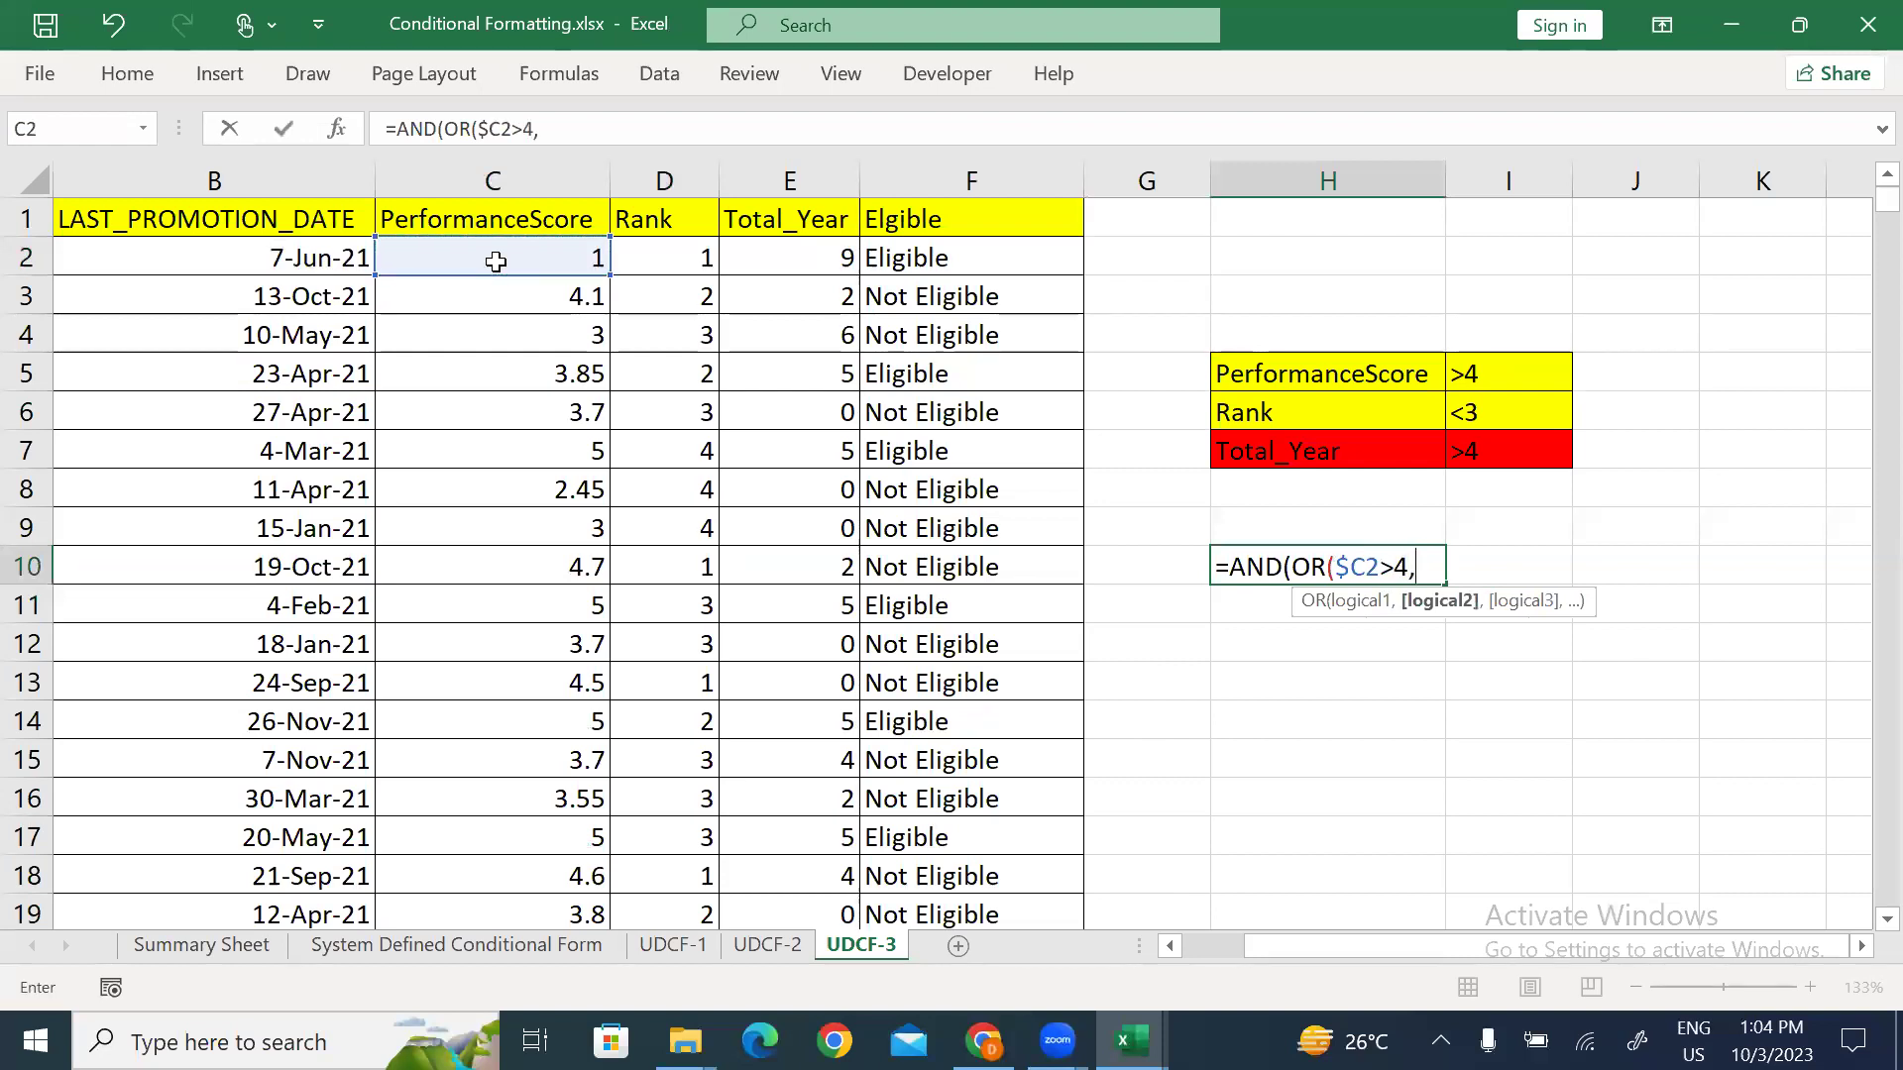
Step: Add $D2<3 as the OR function's second condition with a locked column, and close the OR
left_click(704, 257)
key("F4")
key("F4")
key("F4")
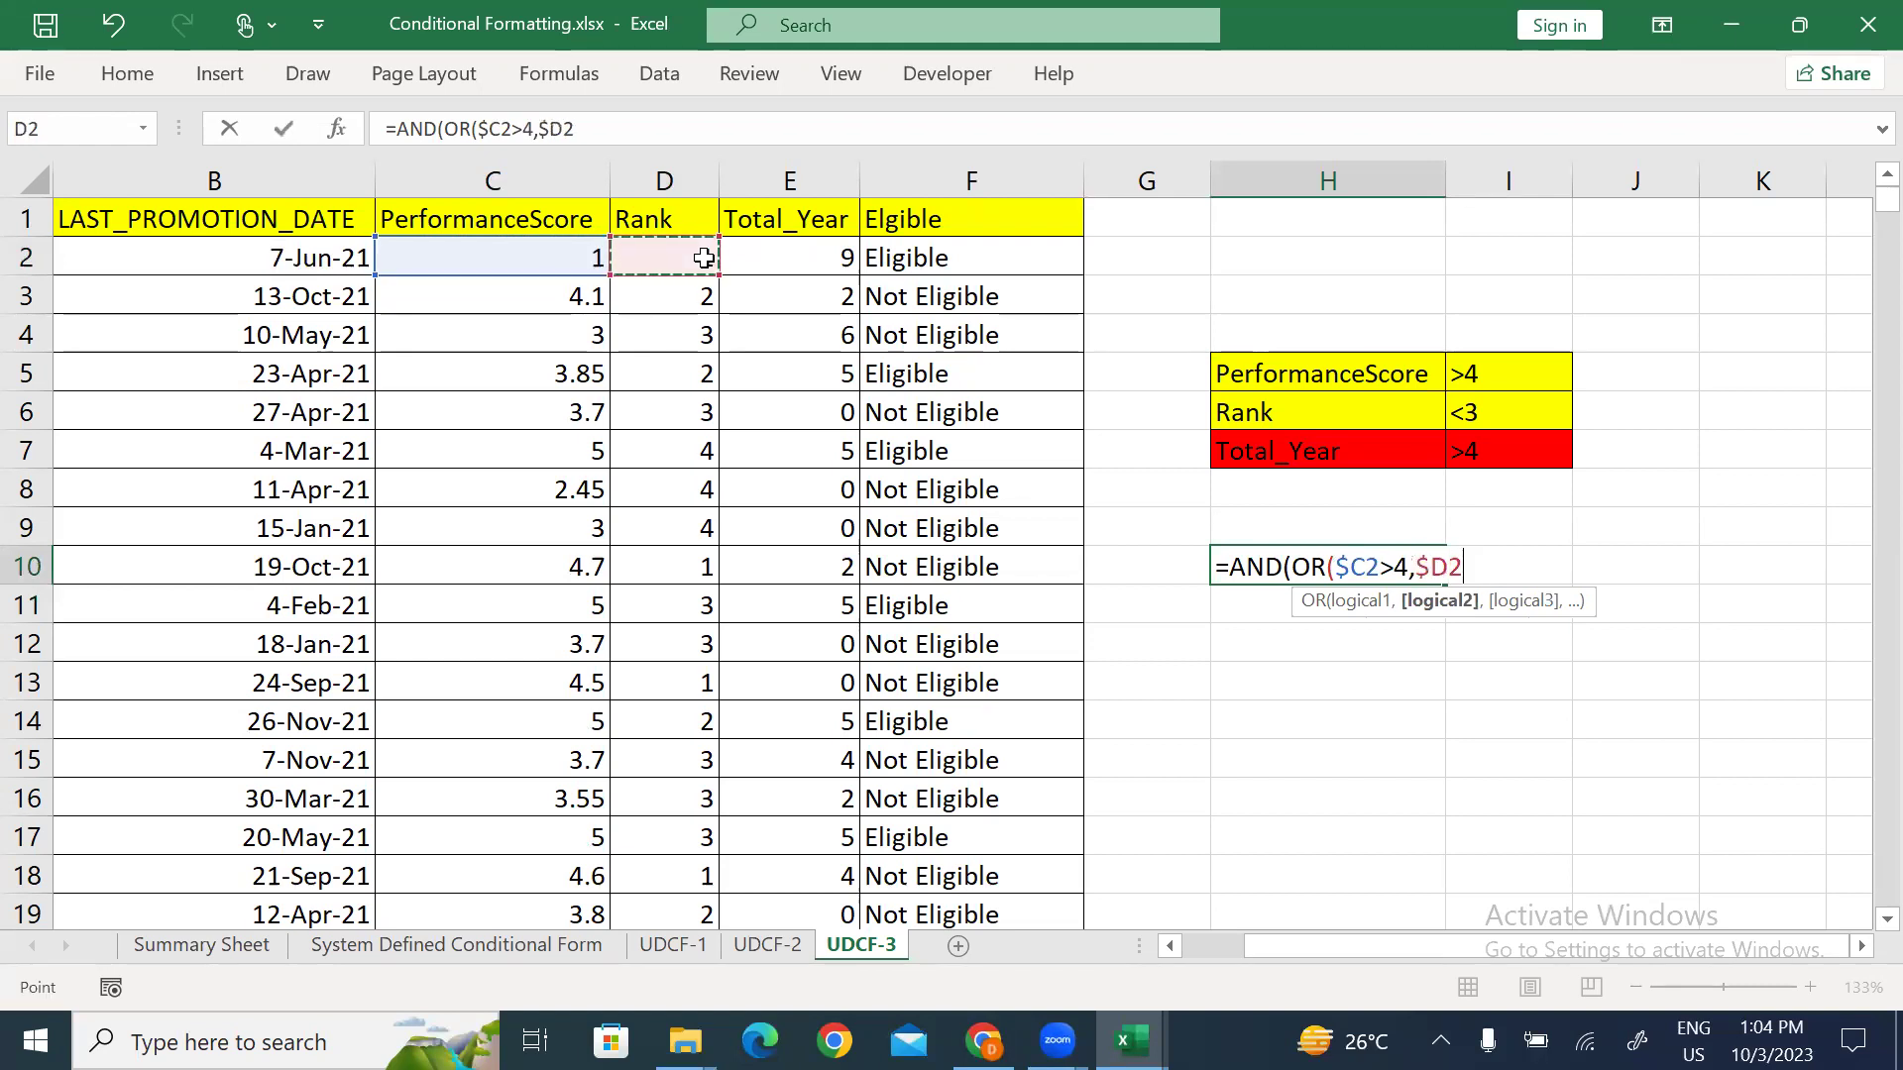
type("<3),")
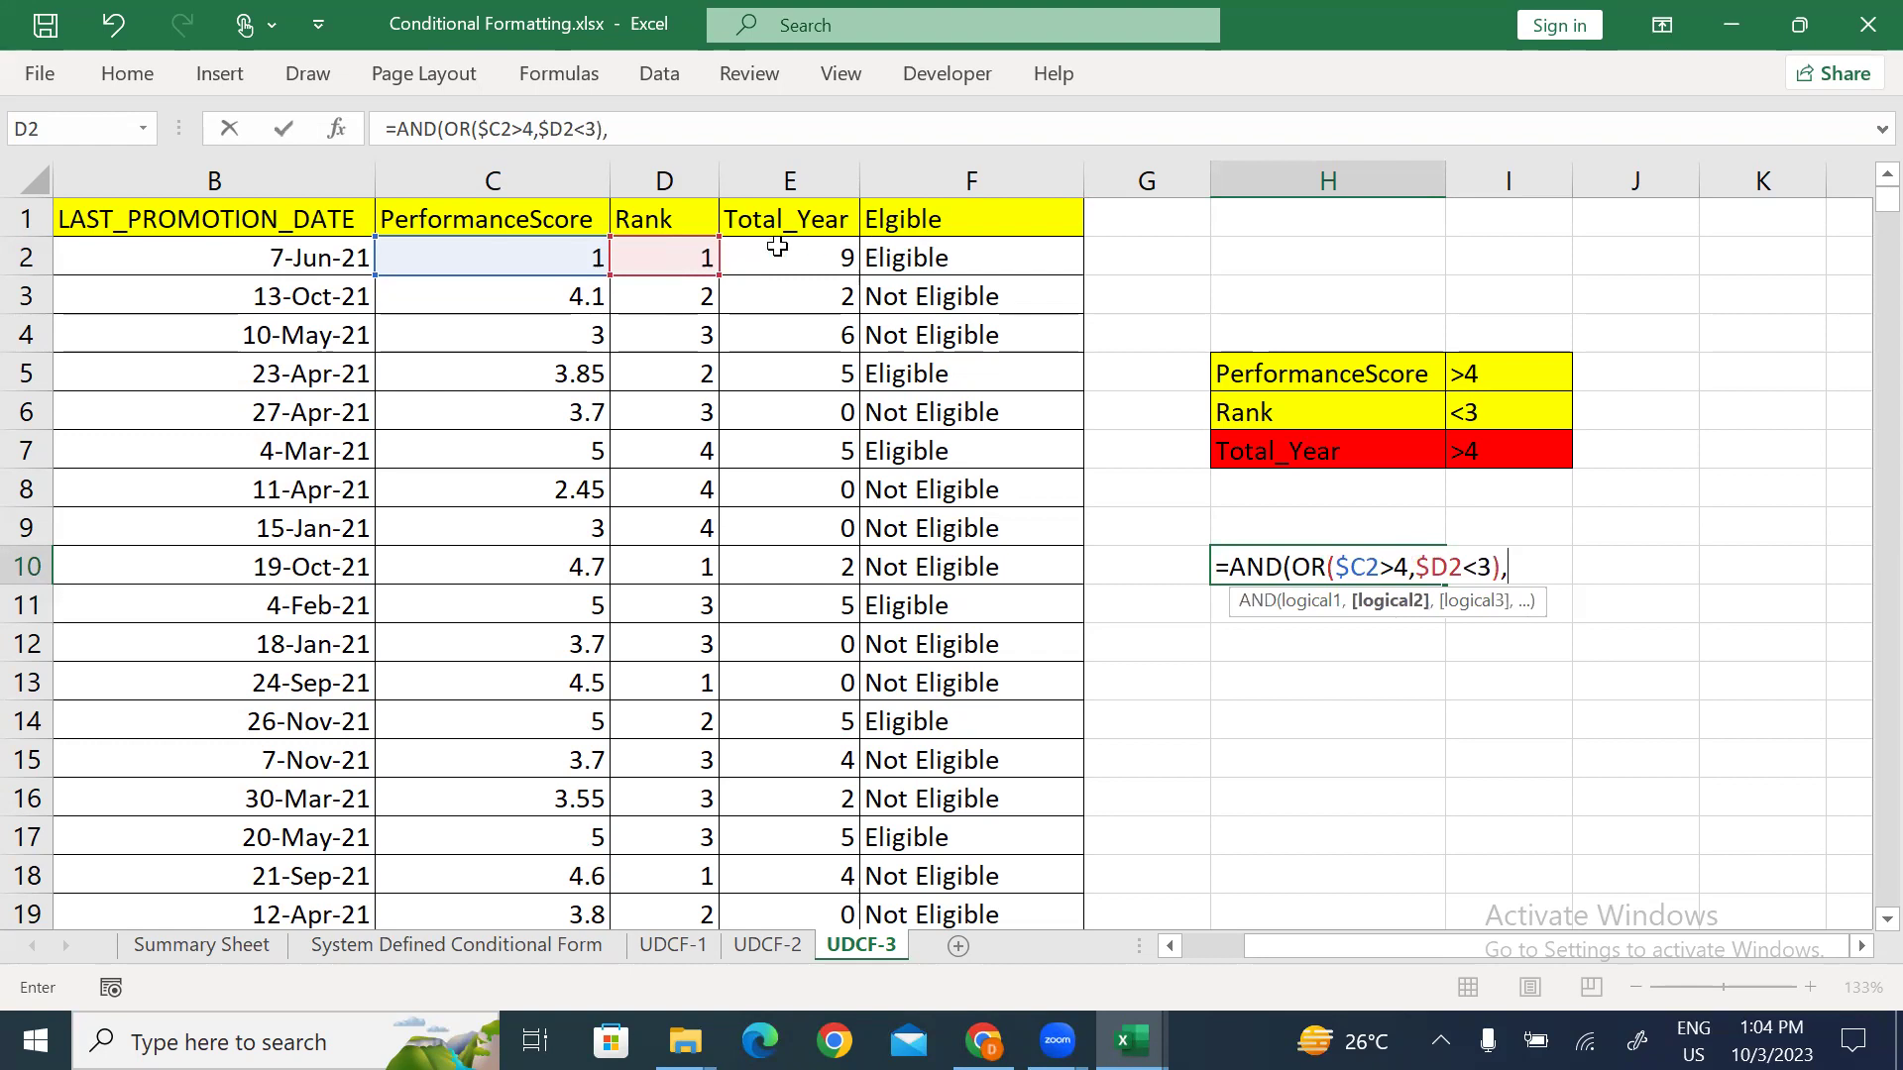
Step: Complete the H10 formula with the column-locked condition $E2>4 and enter it
left_click(777, 247)
key("F4")
key("F4")
key("F4")
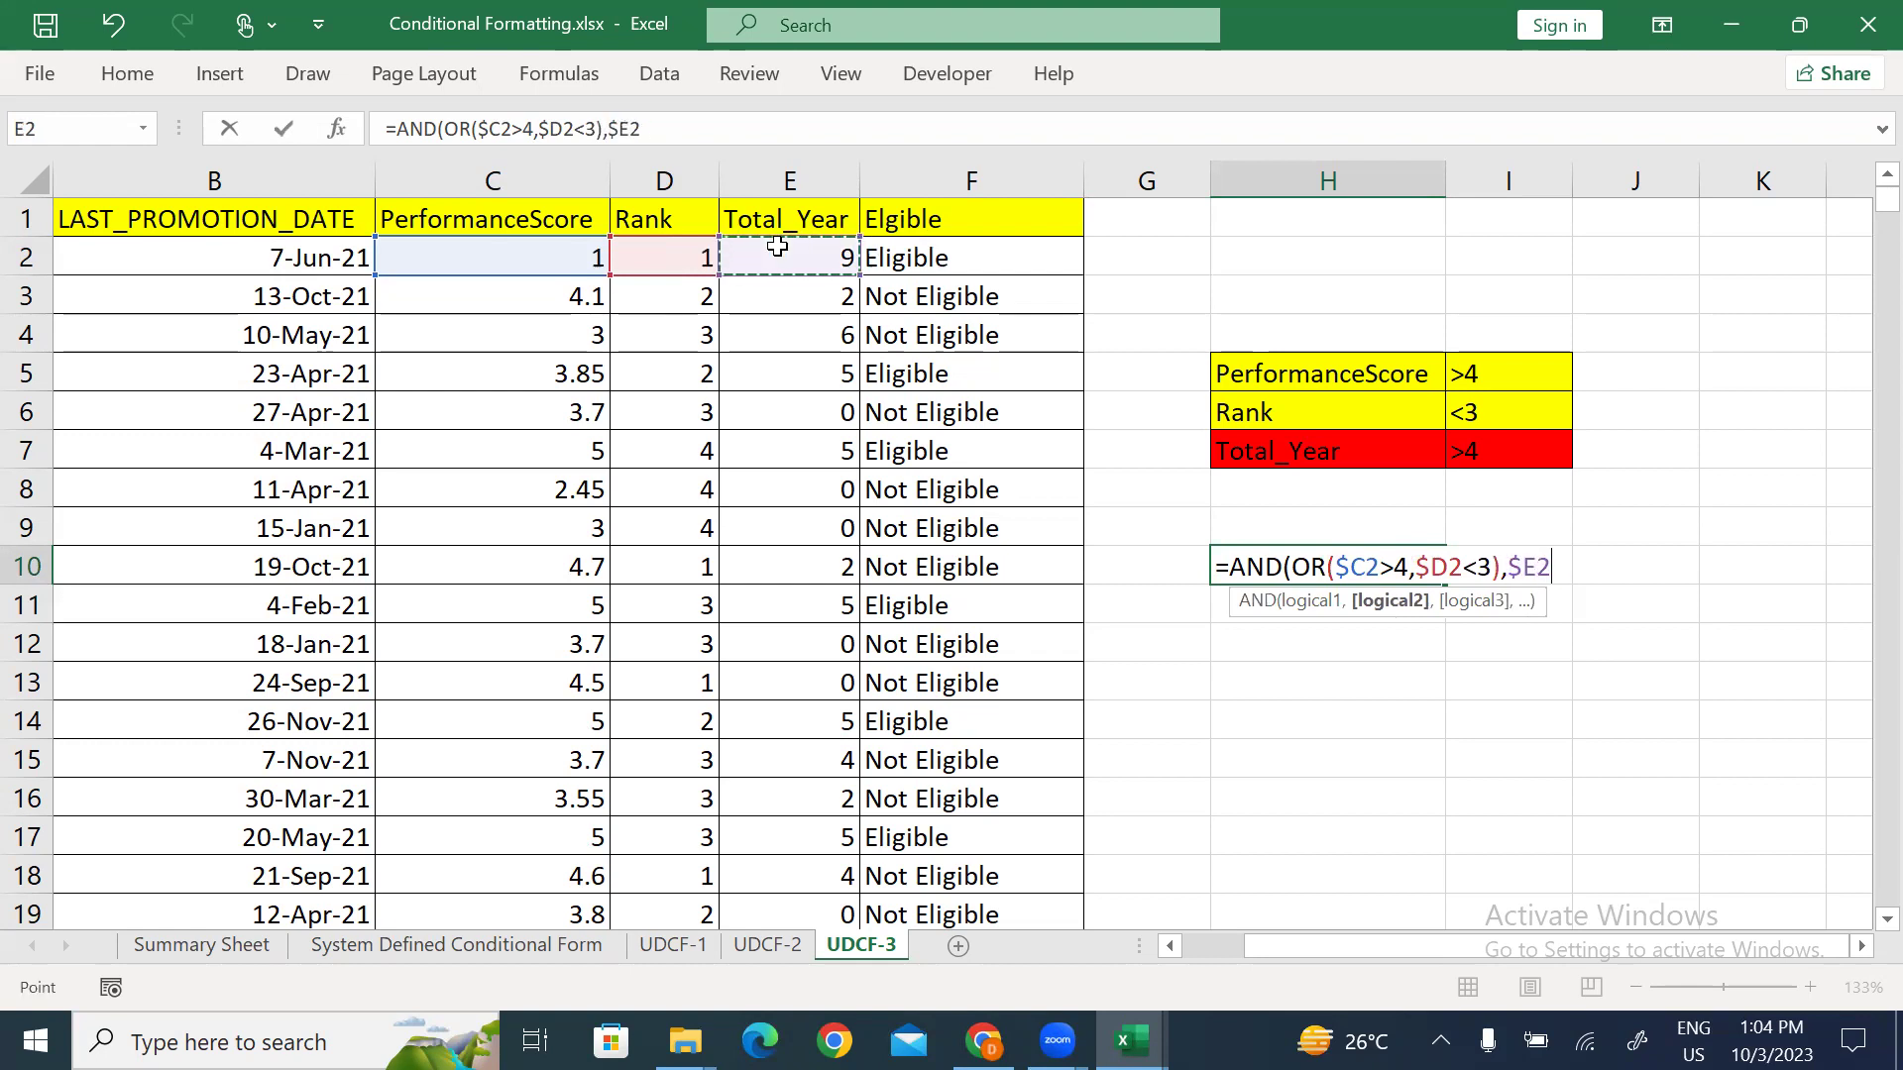
type(">4)")
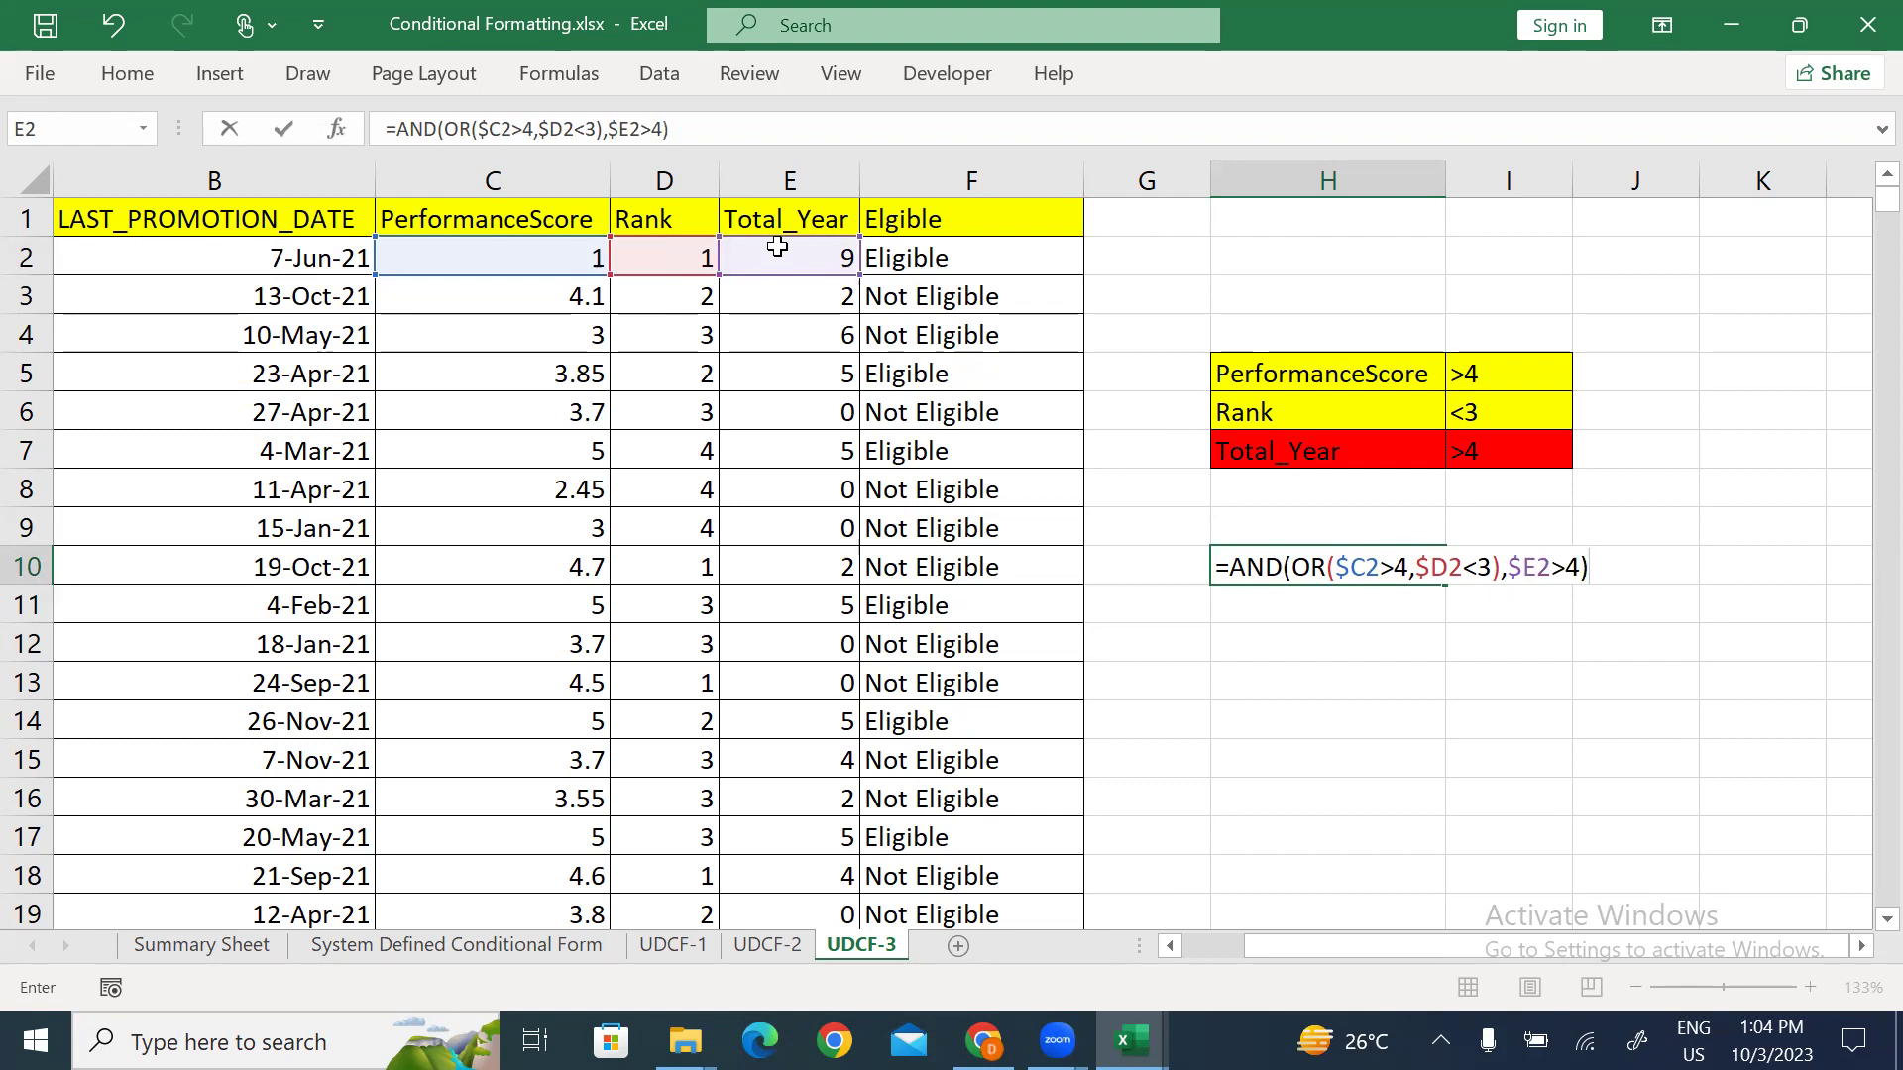
type(")")
key("BackSpace")
key("Return")
key("Up")
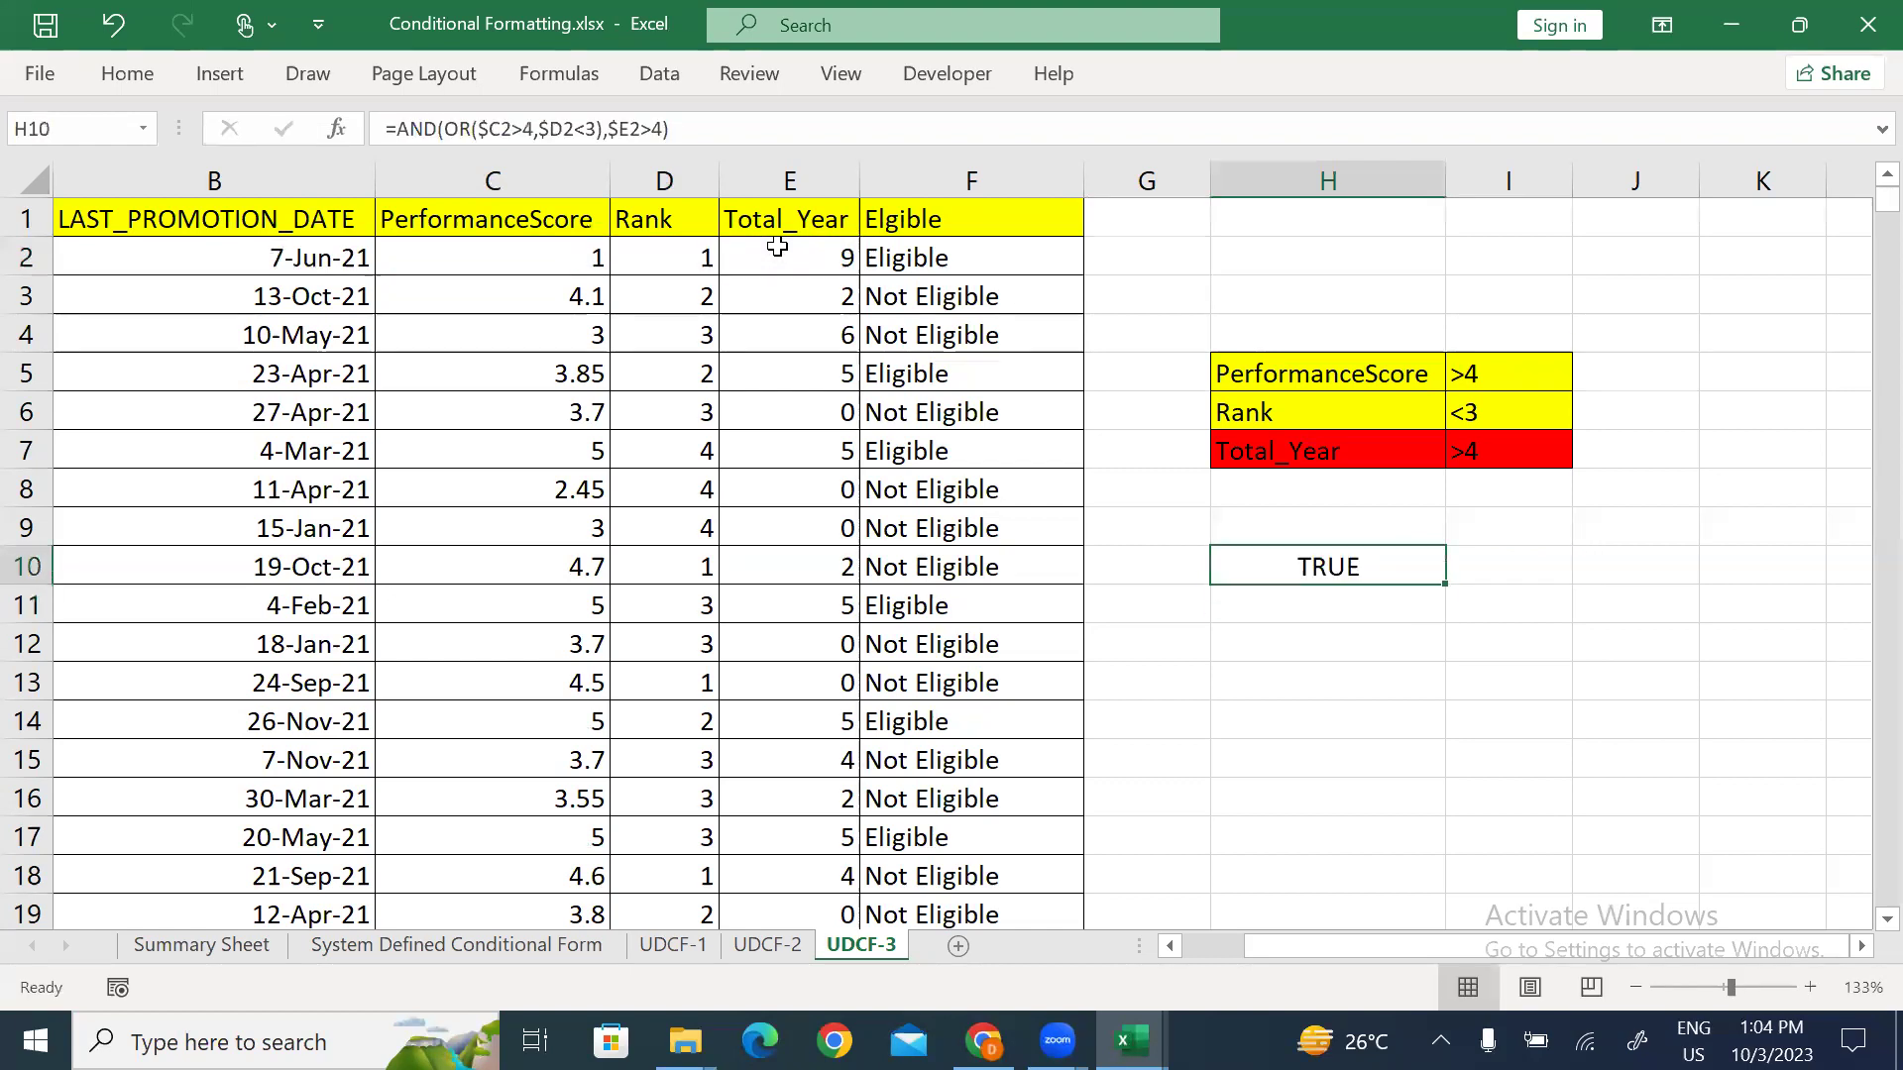
Step: Copy the complete text of the AND/OR formula in H10 without changing the cell
key("F2")
key("shift+Left")
key("shift+Left")
key("shift+Left")
key("shift+Left")
key("shift+Left")
key("shift+Left")
key("shift+Left")
key("shift+Left")
key("shift+Left")
key("shift+Left")
key("shift+Left")
key("shift+Left")
key("shift+Left")
key("shift+Left")
key("shift+Left")
key("shift+Left")
key("shift+Left")
key("shift+Left")
key("shift+Left")
key("shift+Left")
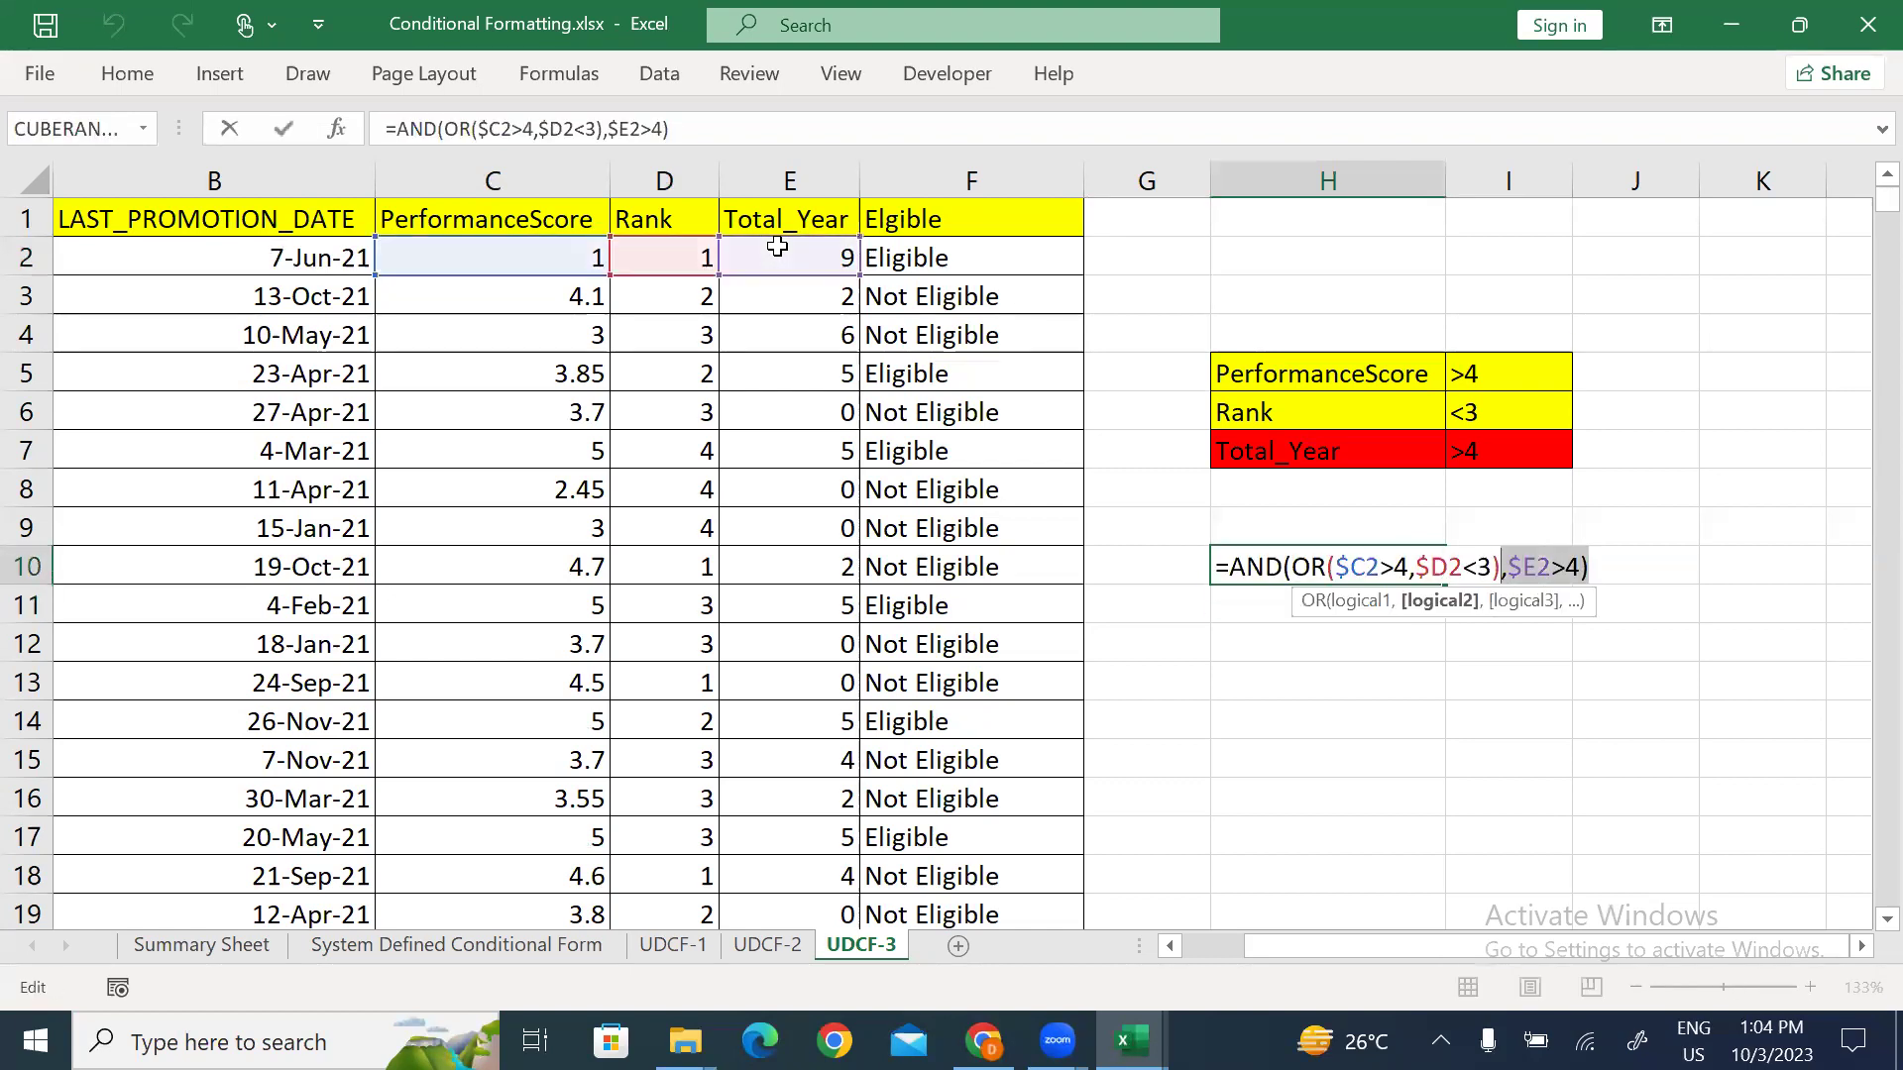
key("Escape")
Step: Start a new conditional formatting rule for the data range A2:F1100
key("Left")
key("Left")
key("Home")
key("ctrl+Up")
key("Down")
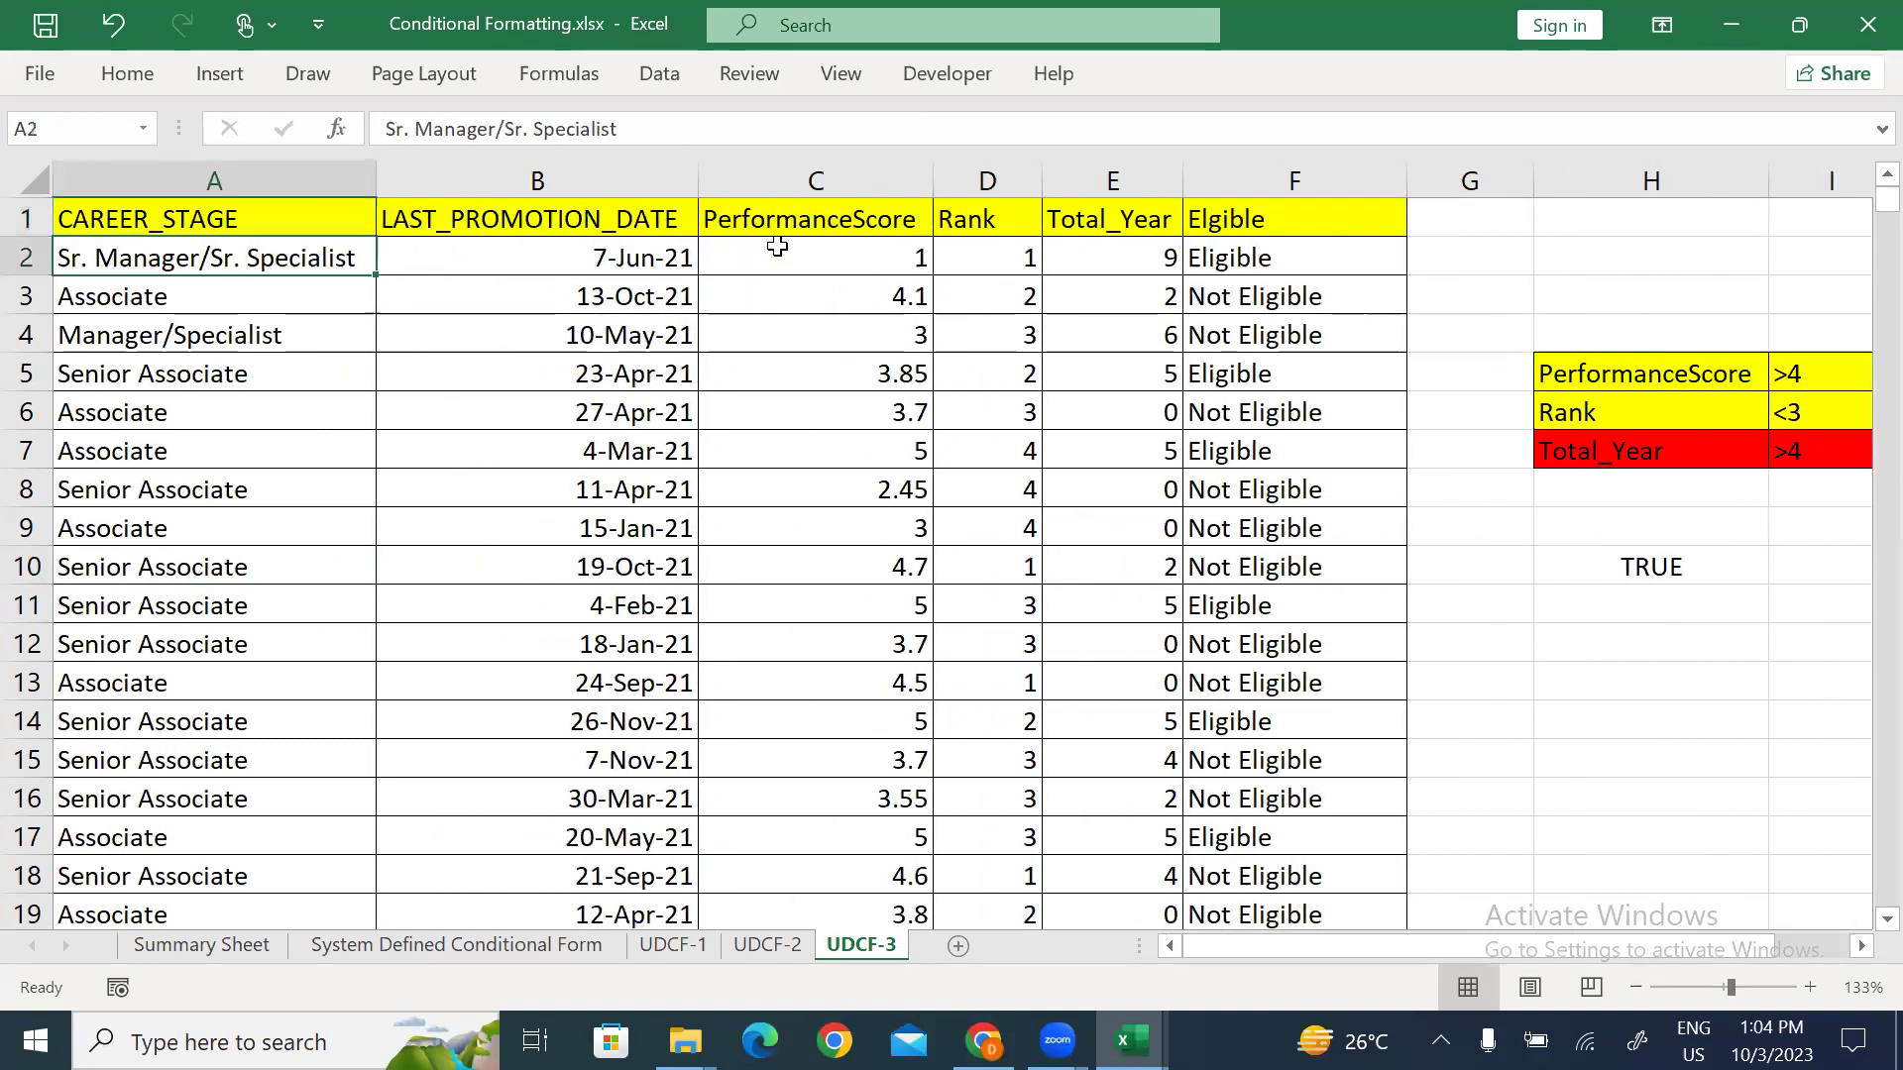
key("ctrl+shift+Right")
key("ctrl+shift+Down")
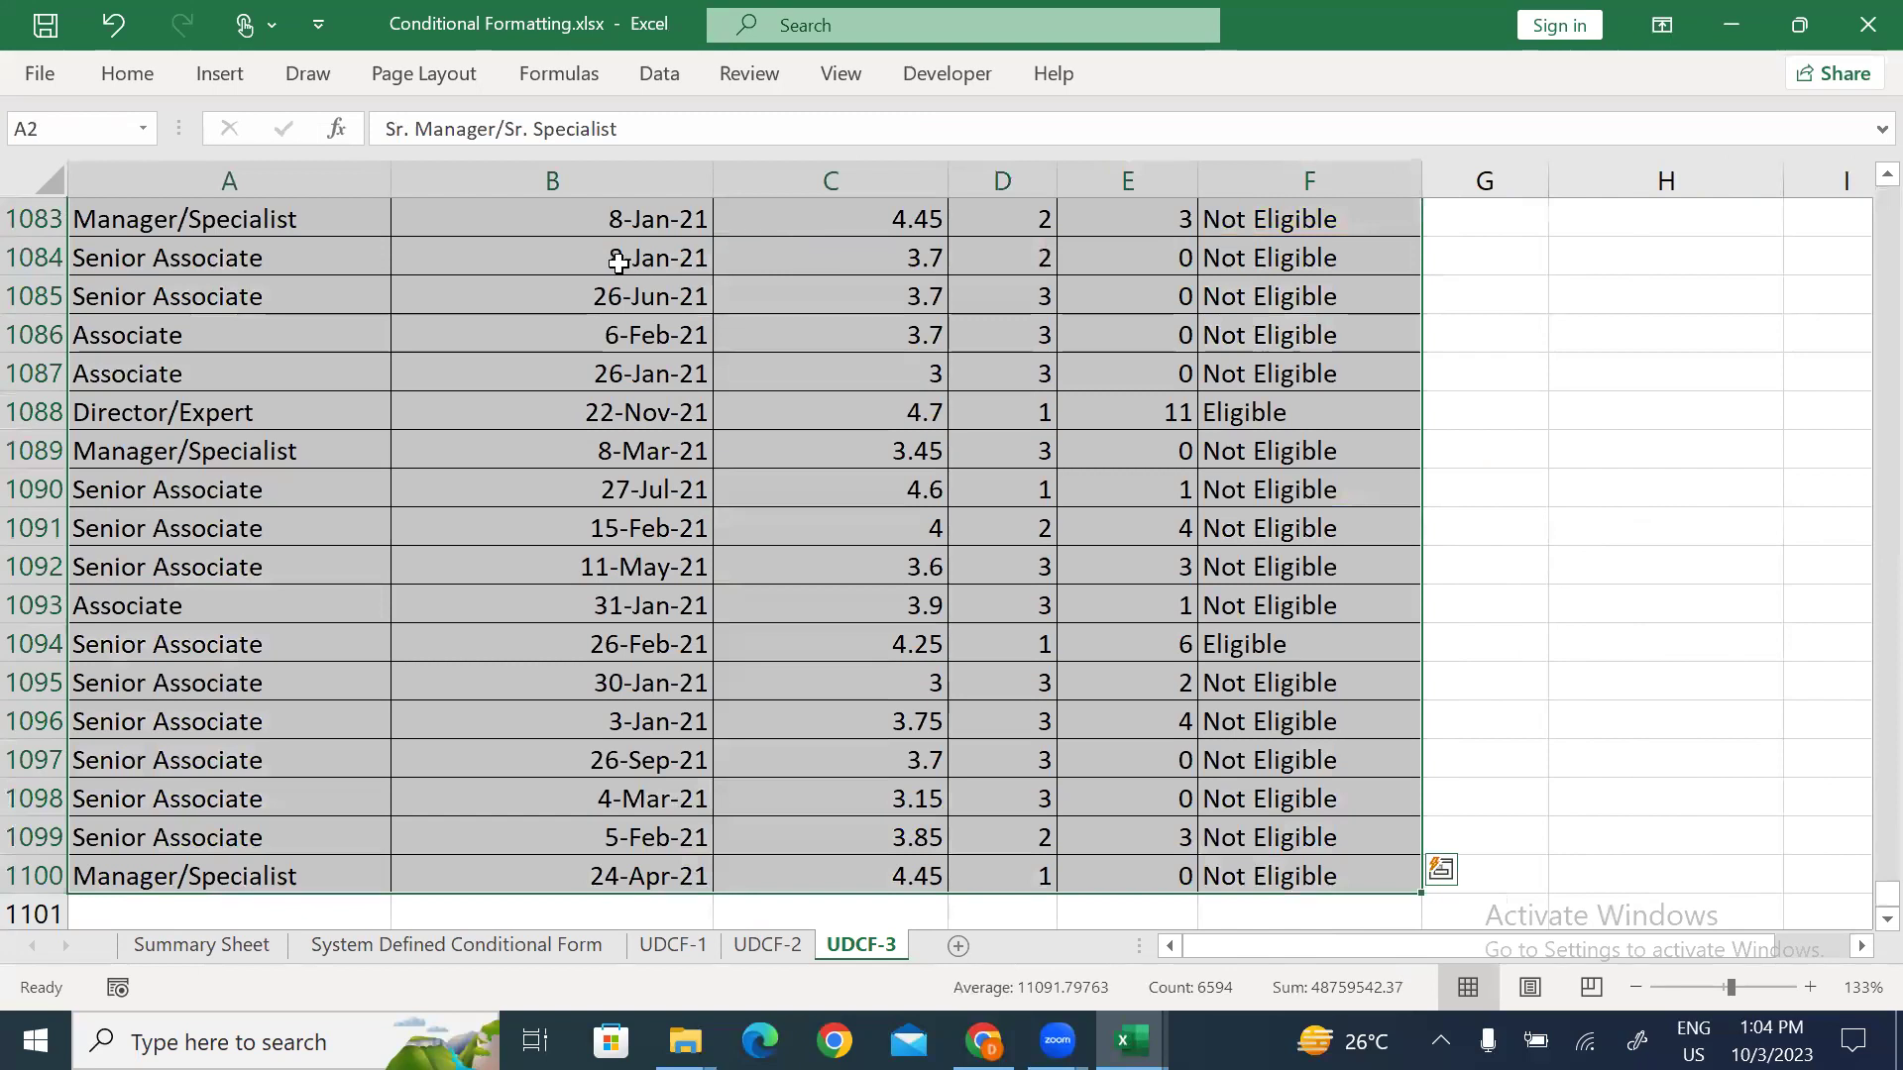
key("alt+h")
key("l")
key("n")
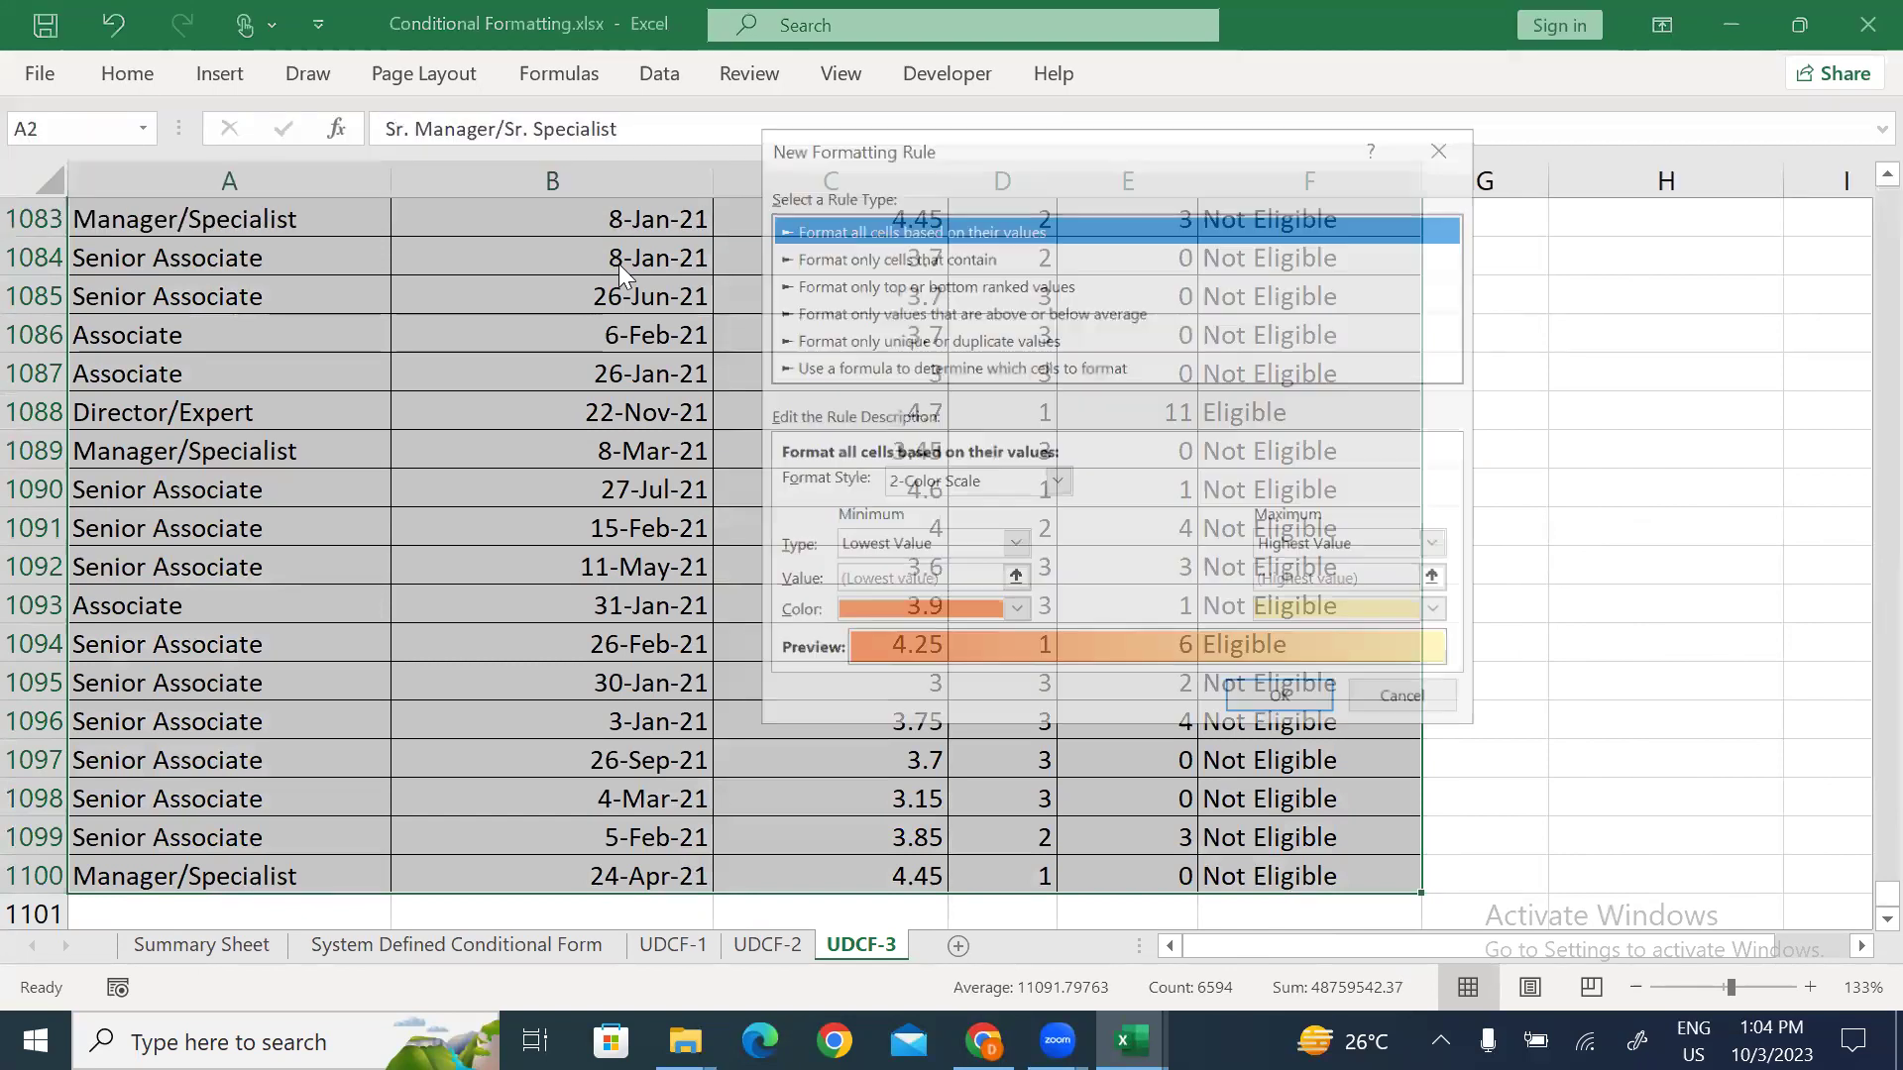
Step: Make the rule formula-based and give it the copied formula =AND(OR($C2>4,$D2<3),$E2>4)
key("Tab")
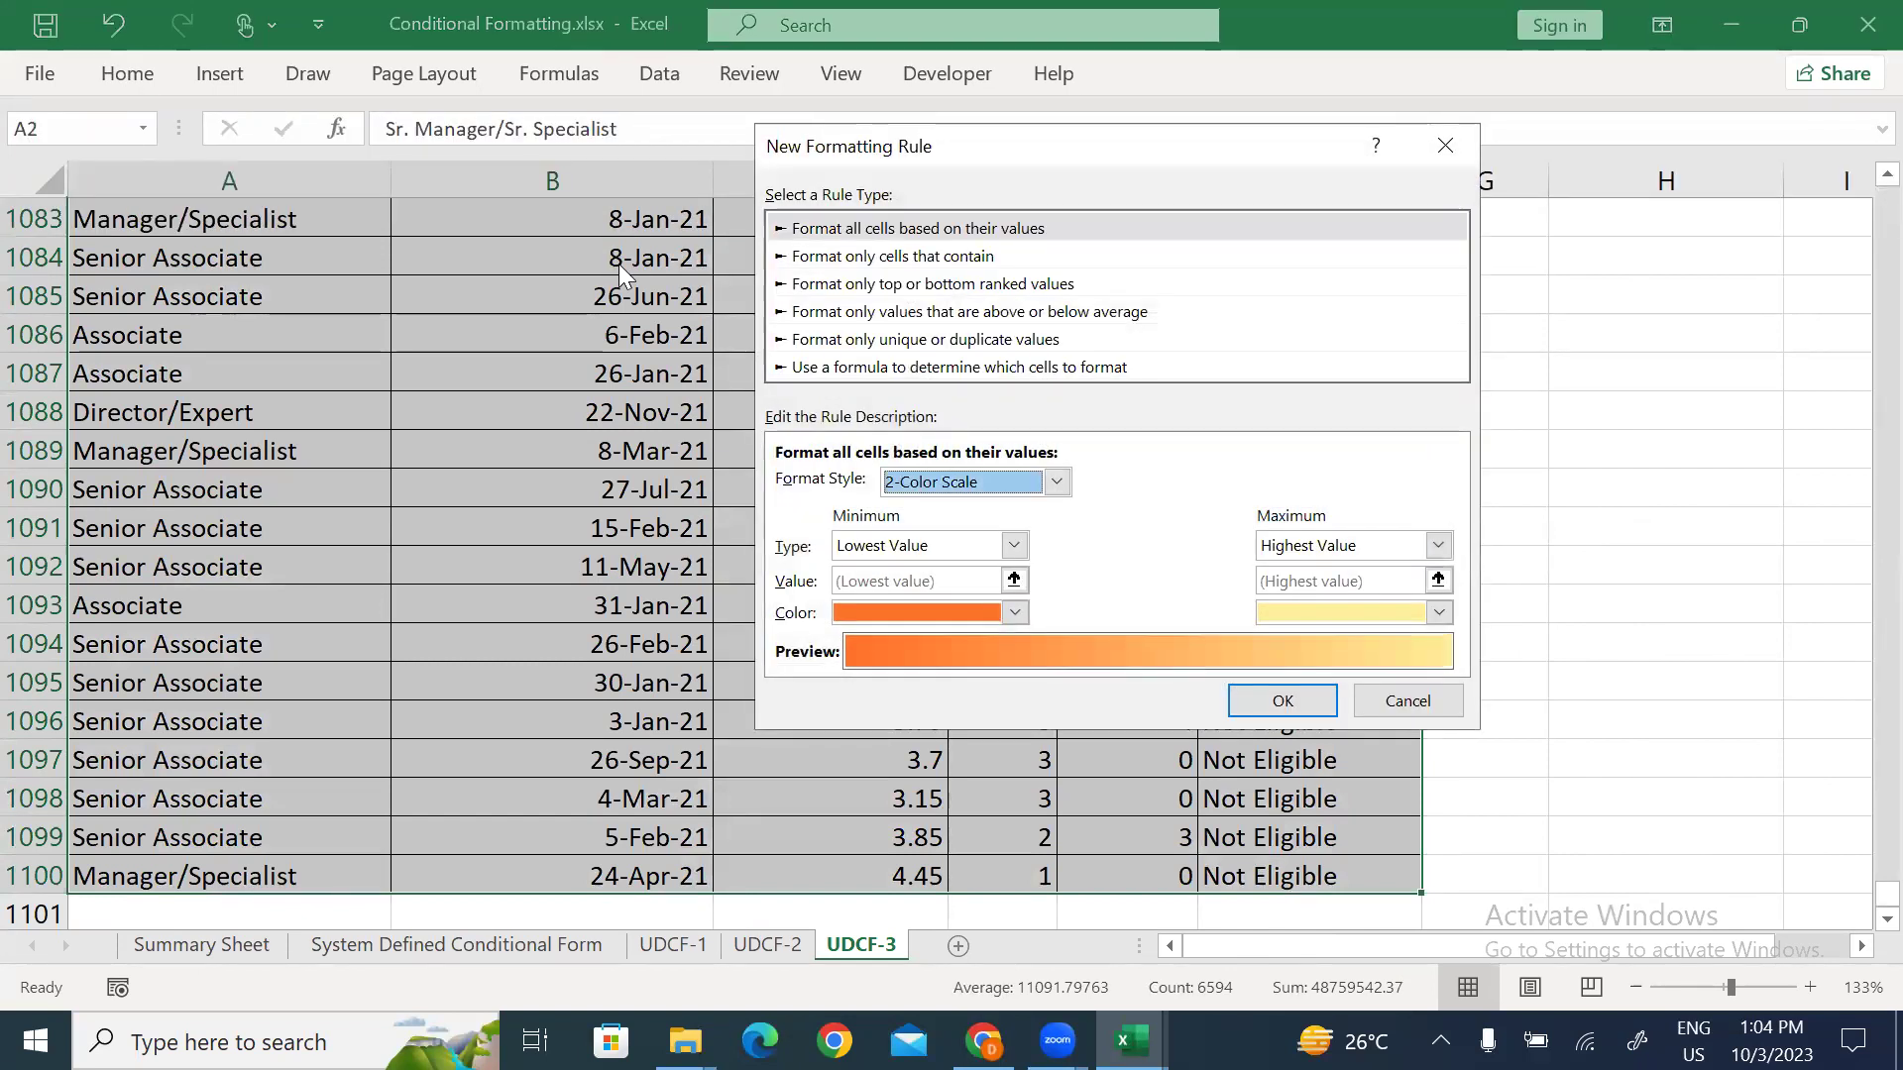
left_click(1057, 369)
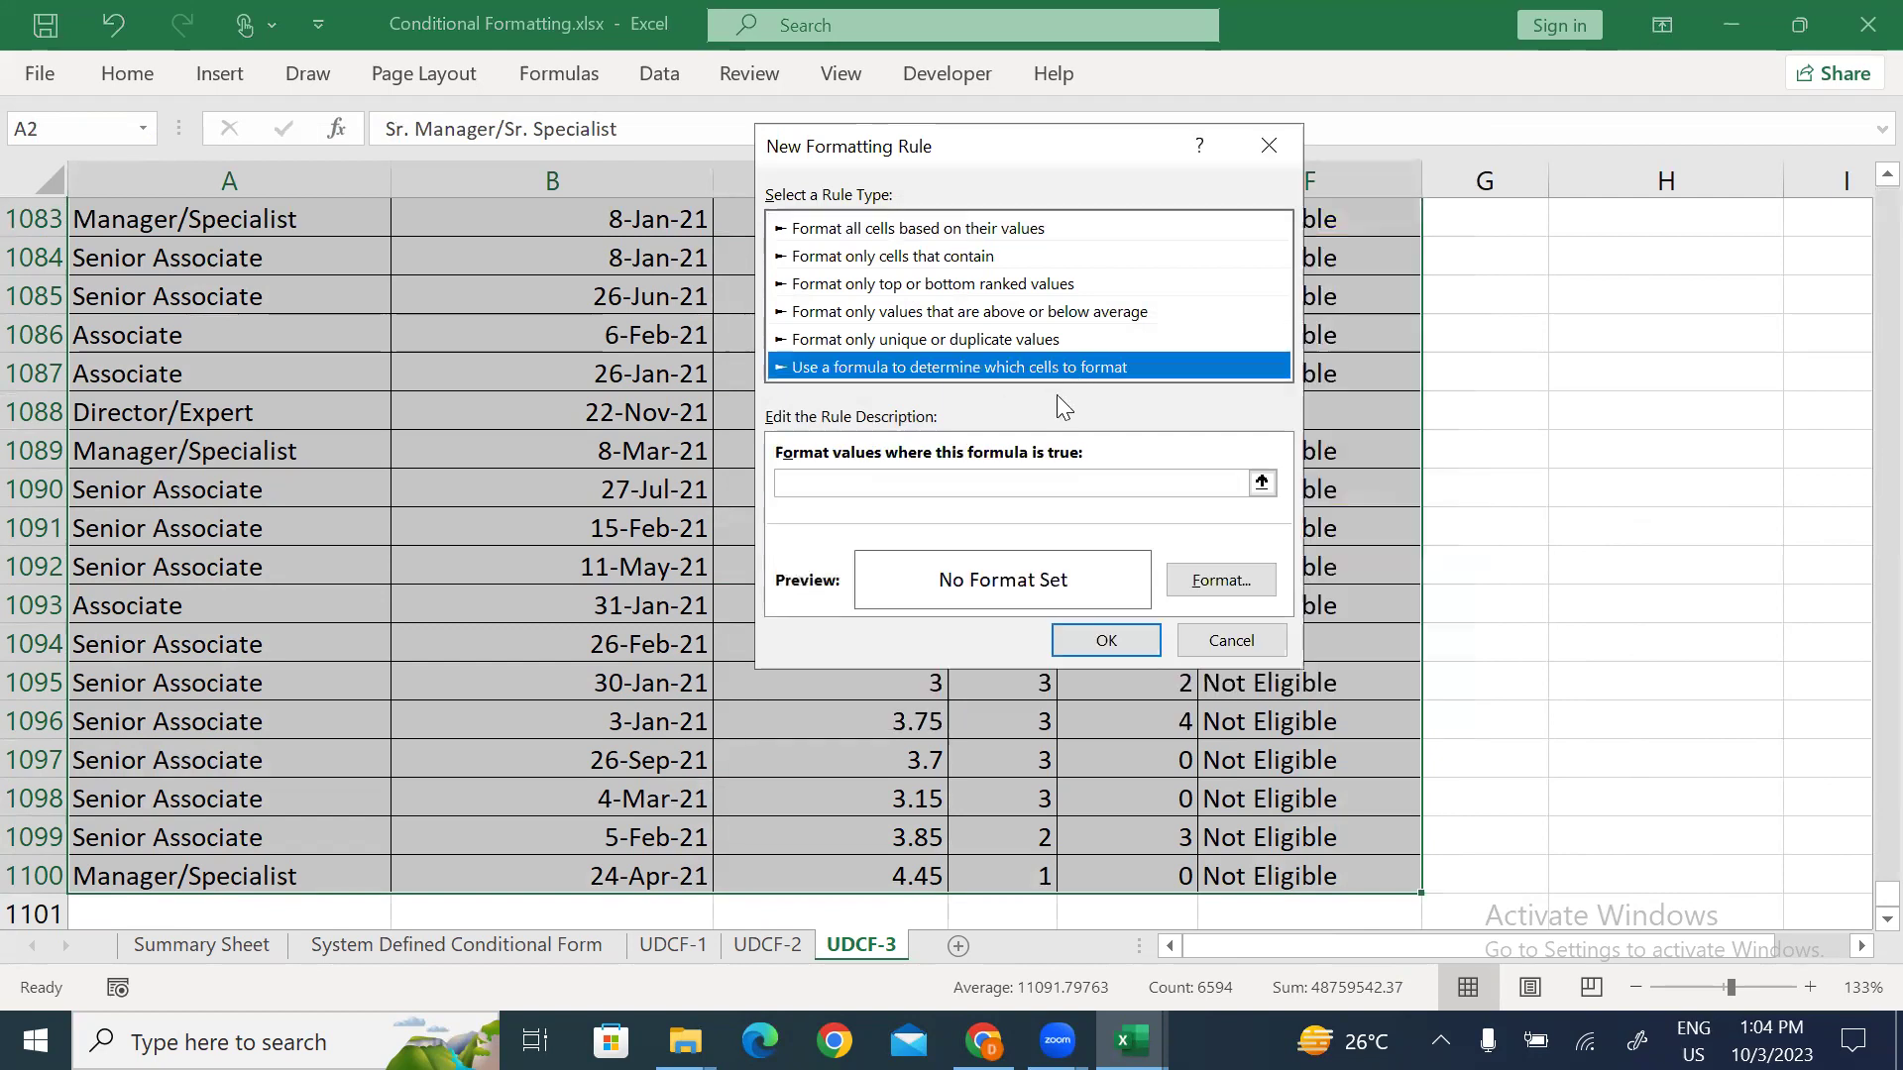
left_click(998, 485)
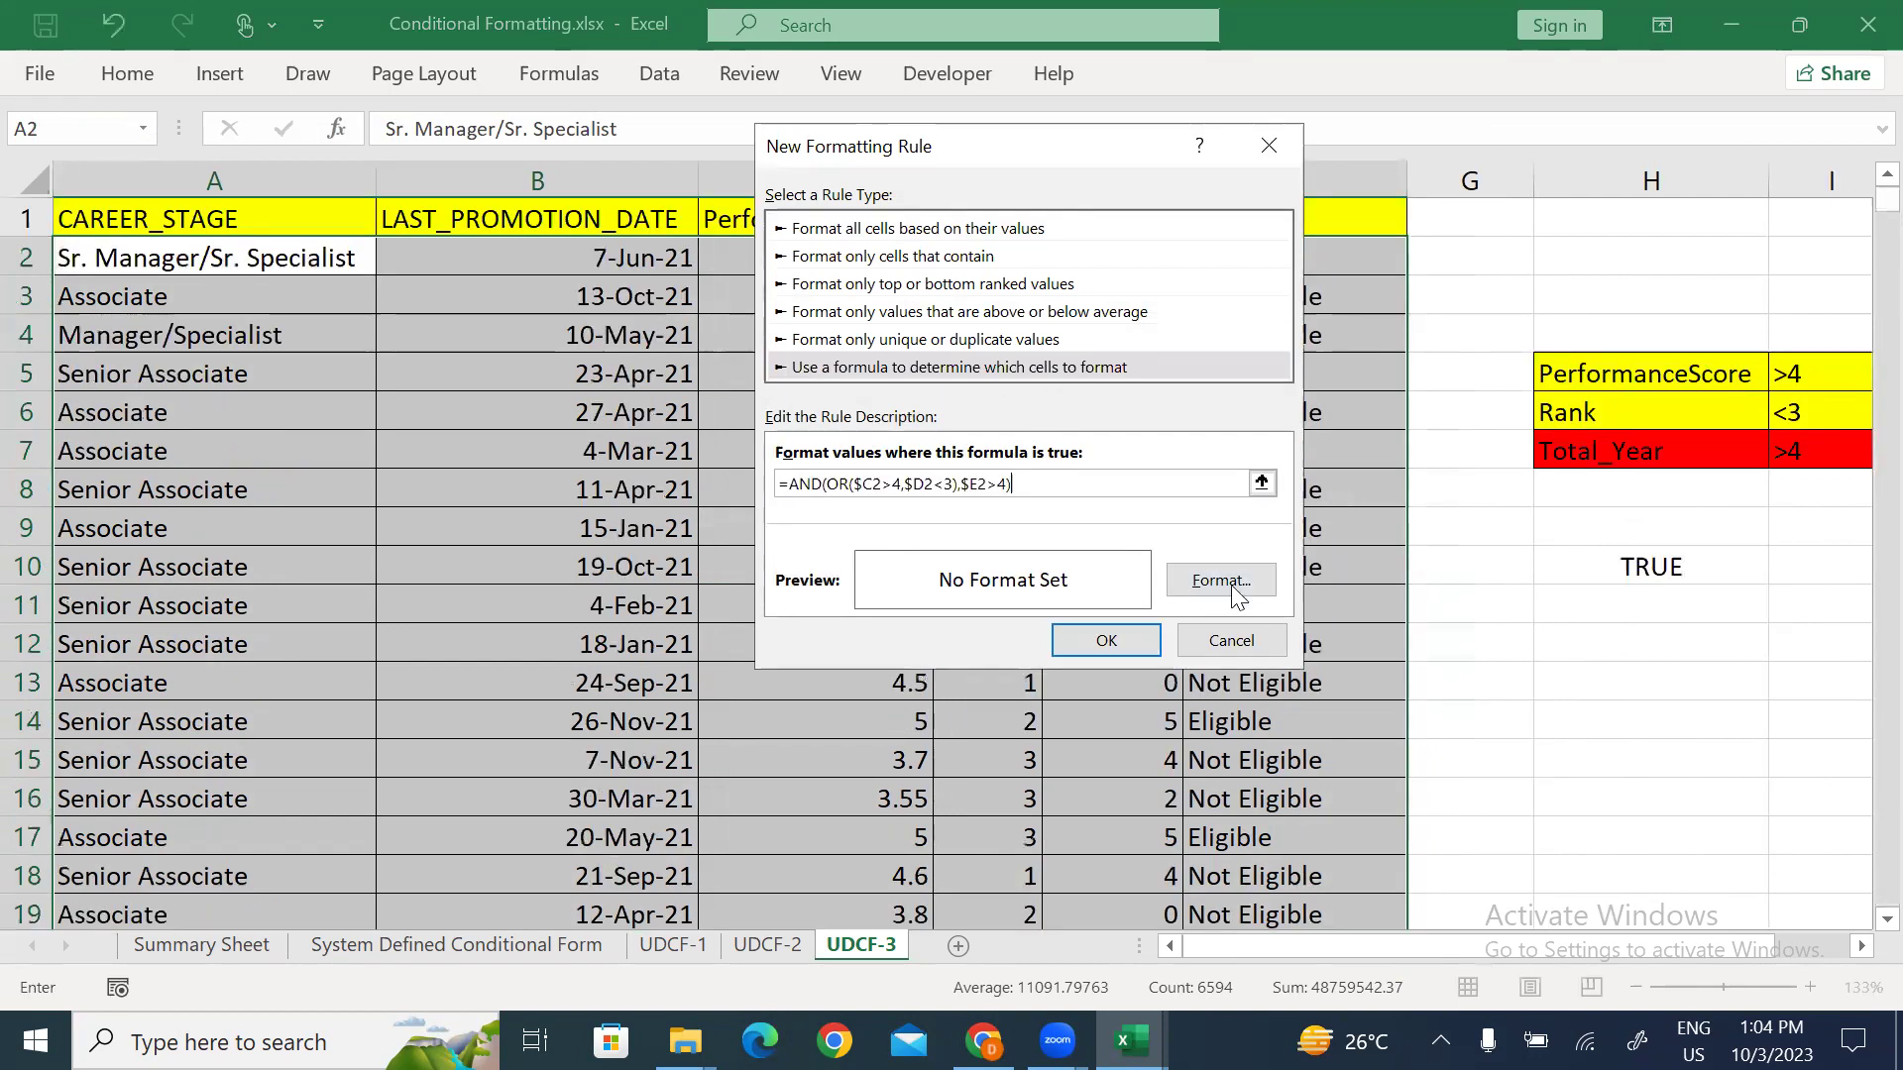
Step: Give the rule a light blue background fill and apply it to the data range
left_click(1229, 584)
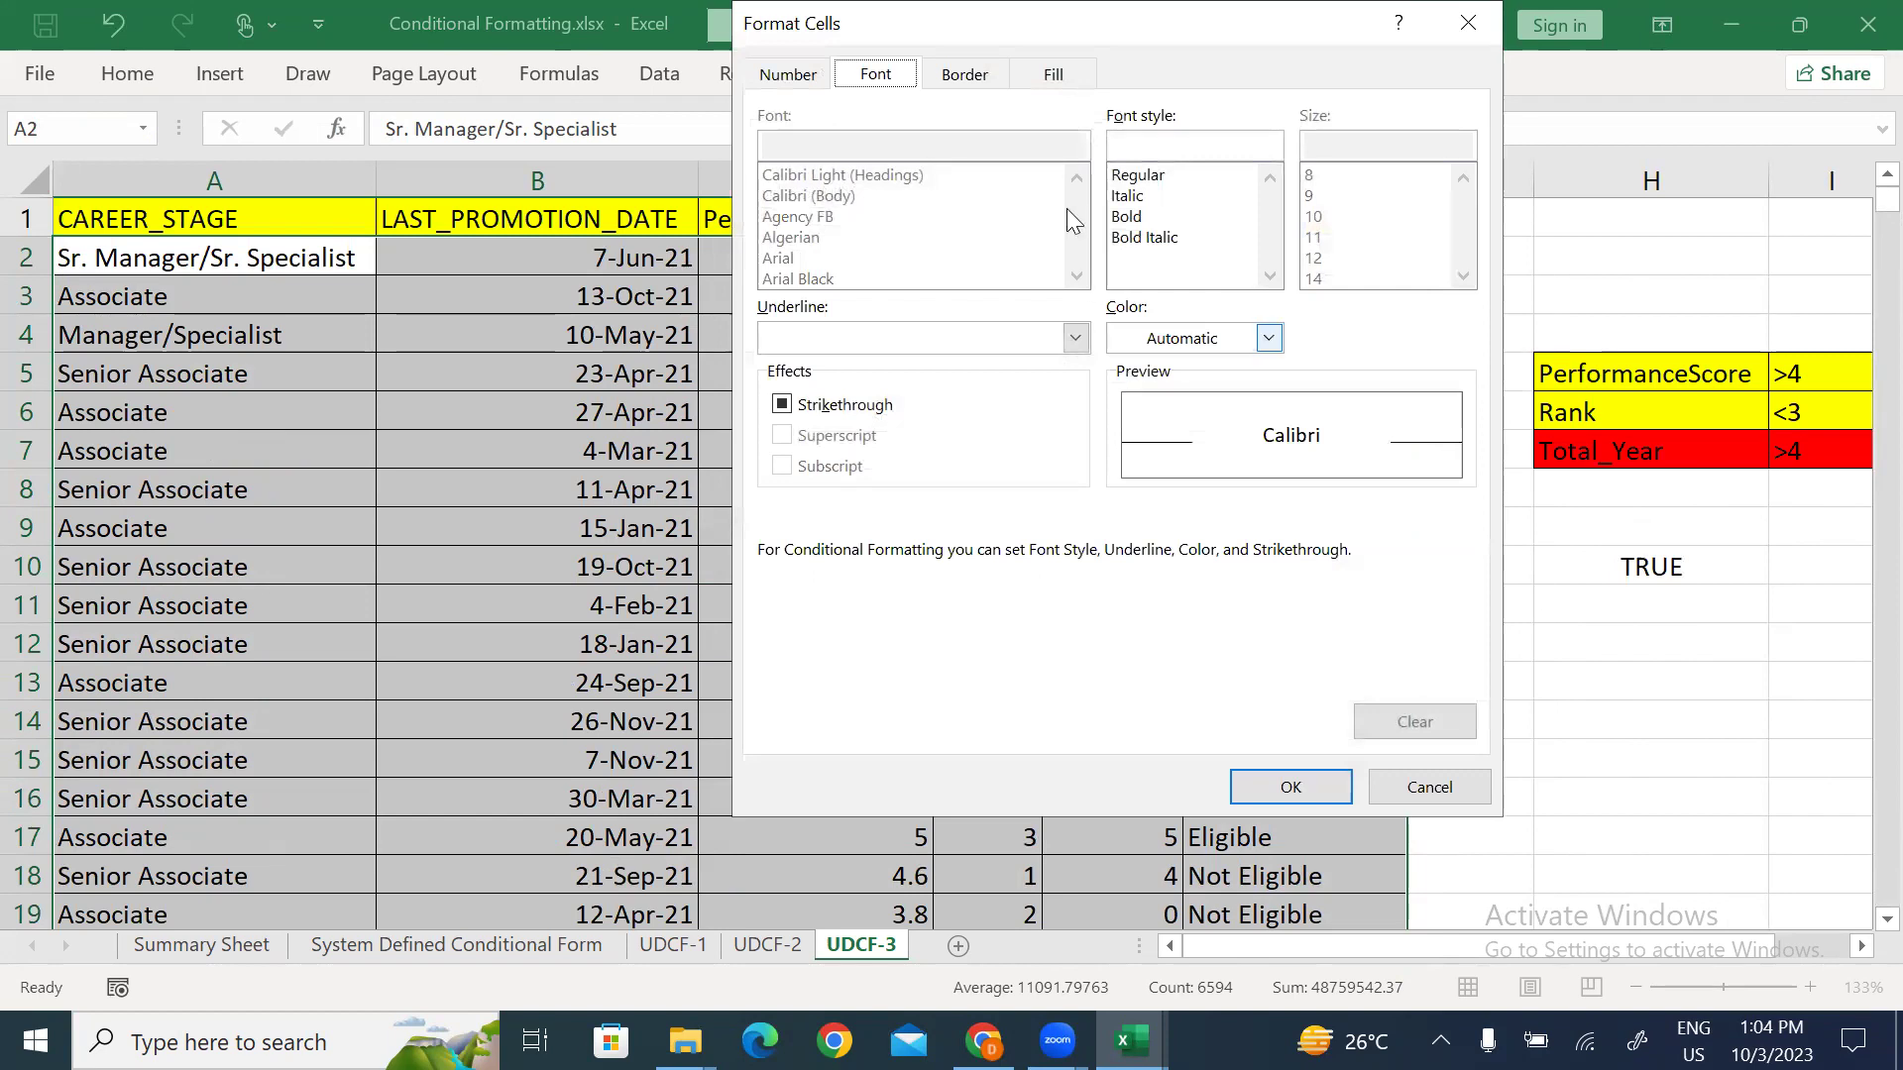
left_click(1043, 79)
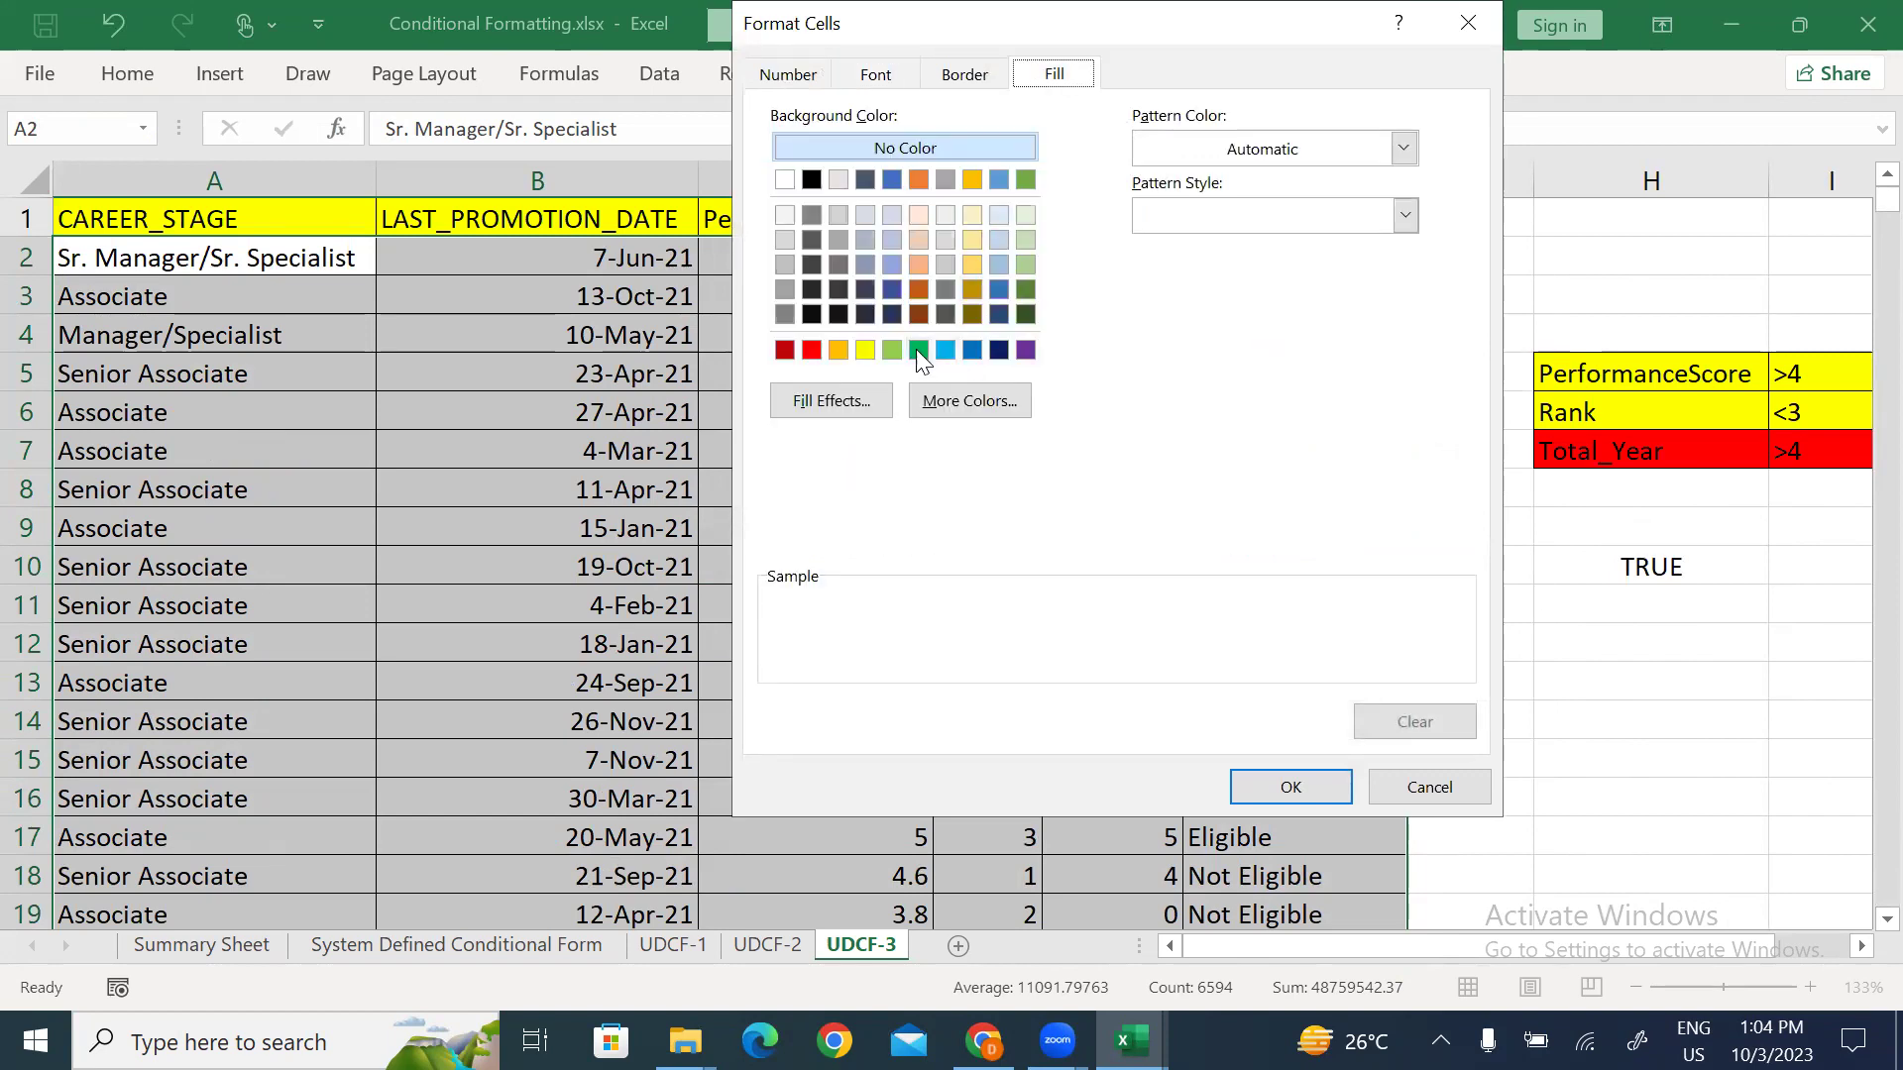
left_click(916, 267)
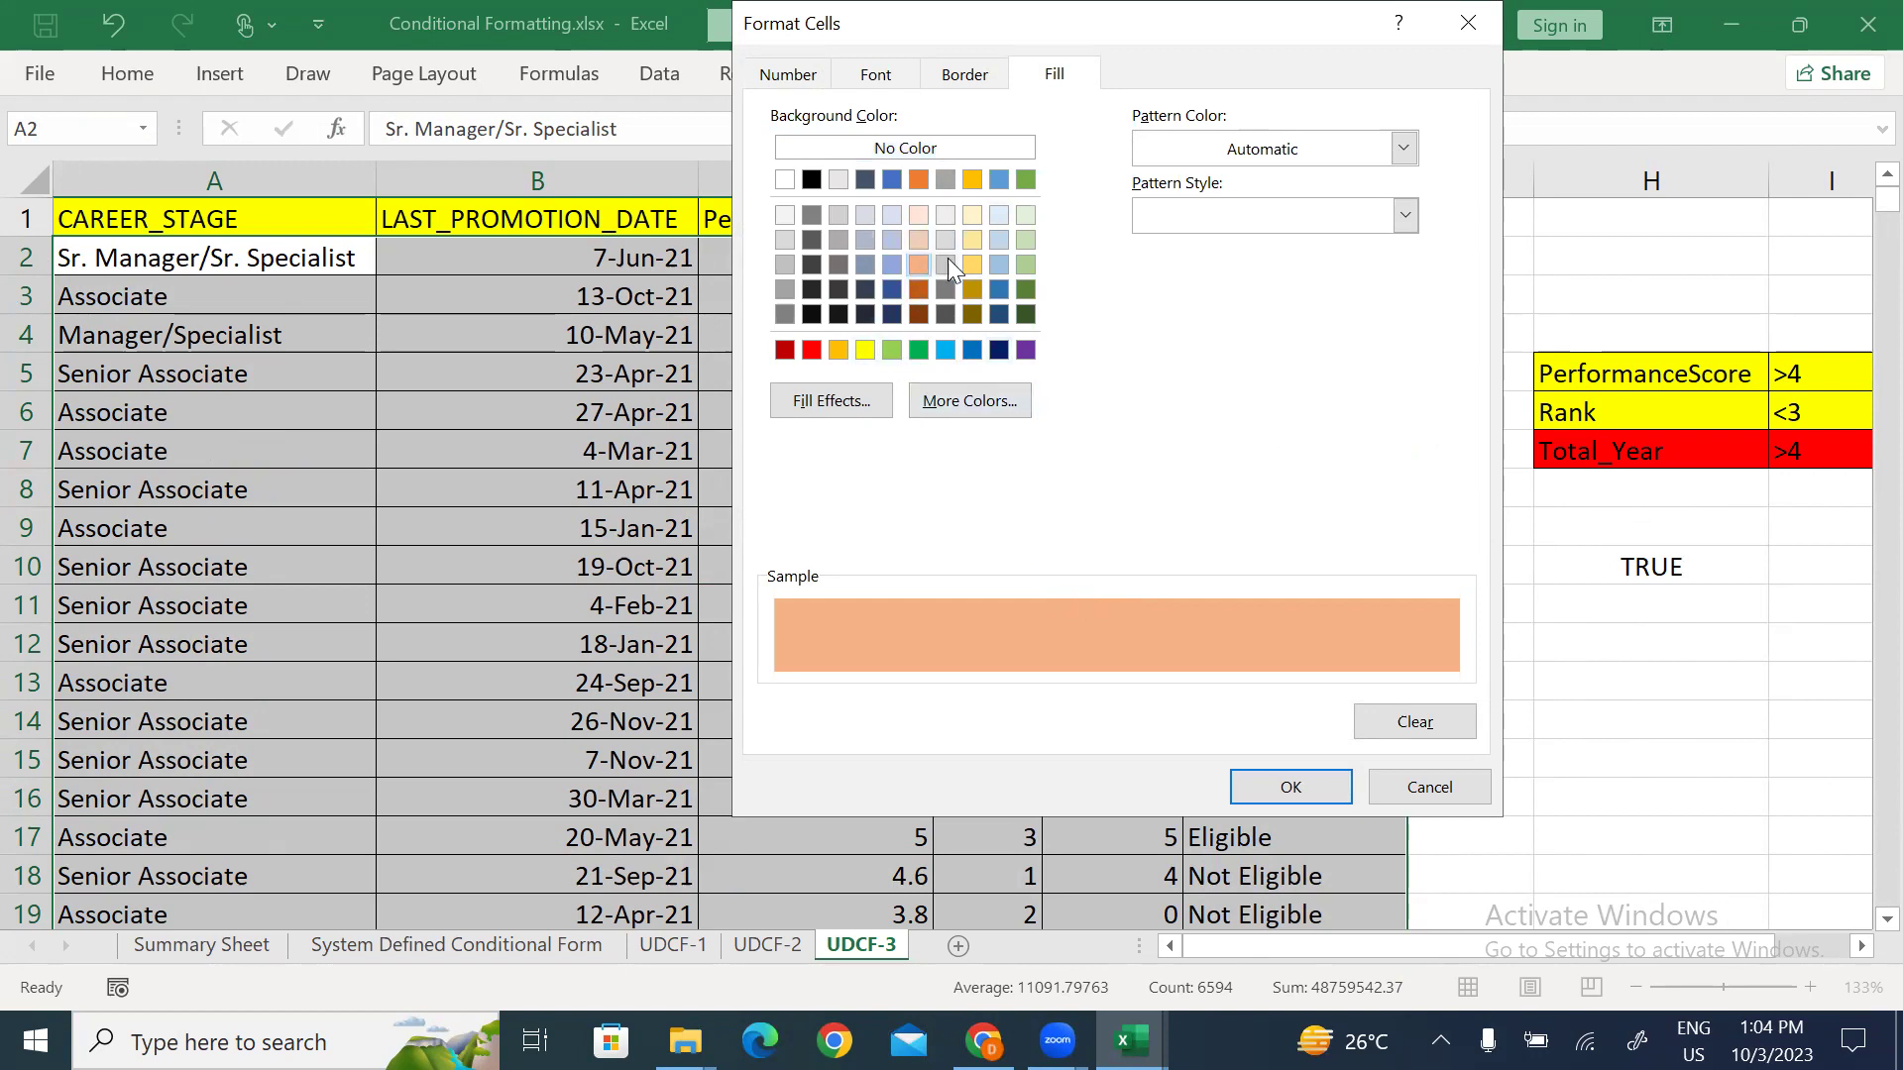
left_click(890, 266)
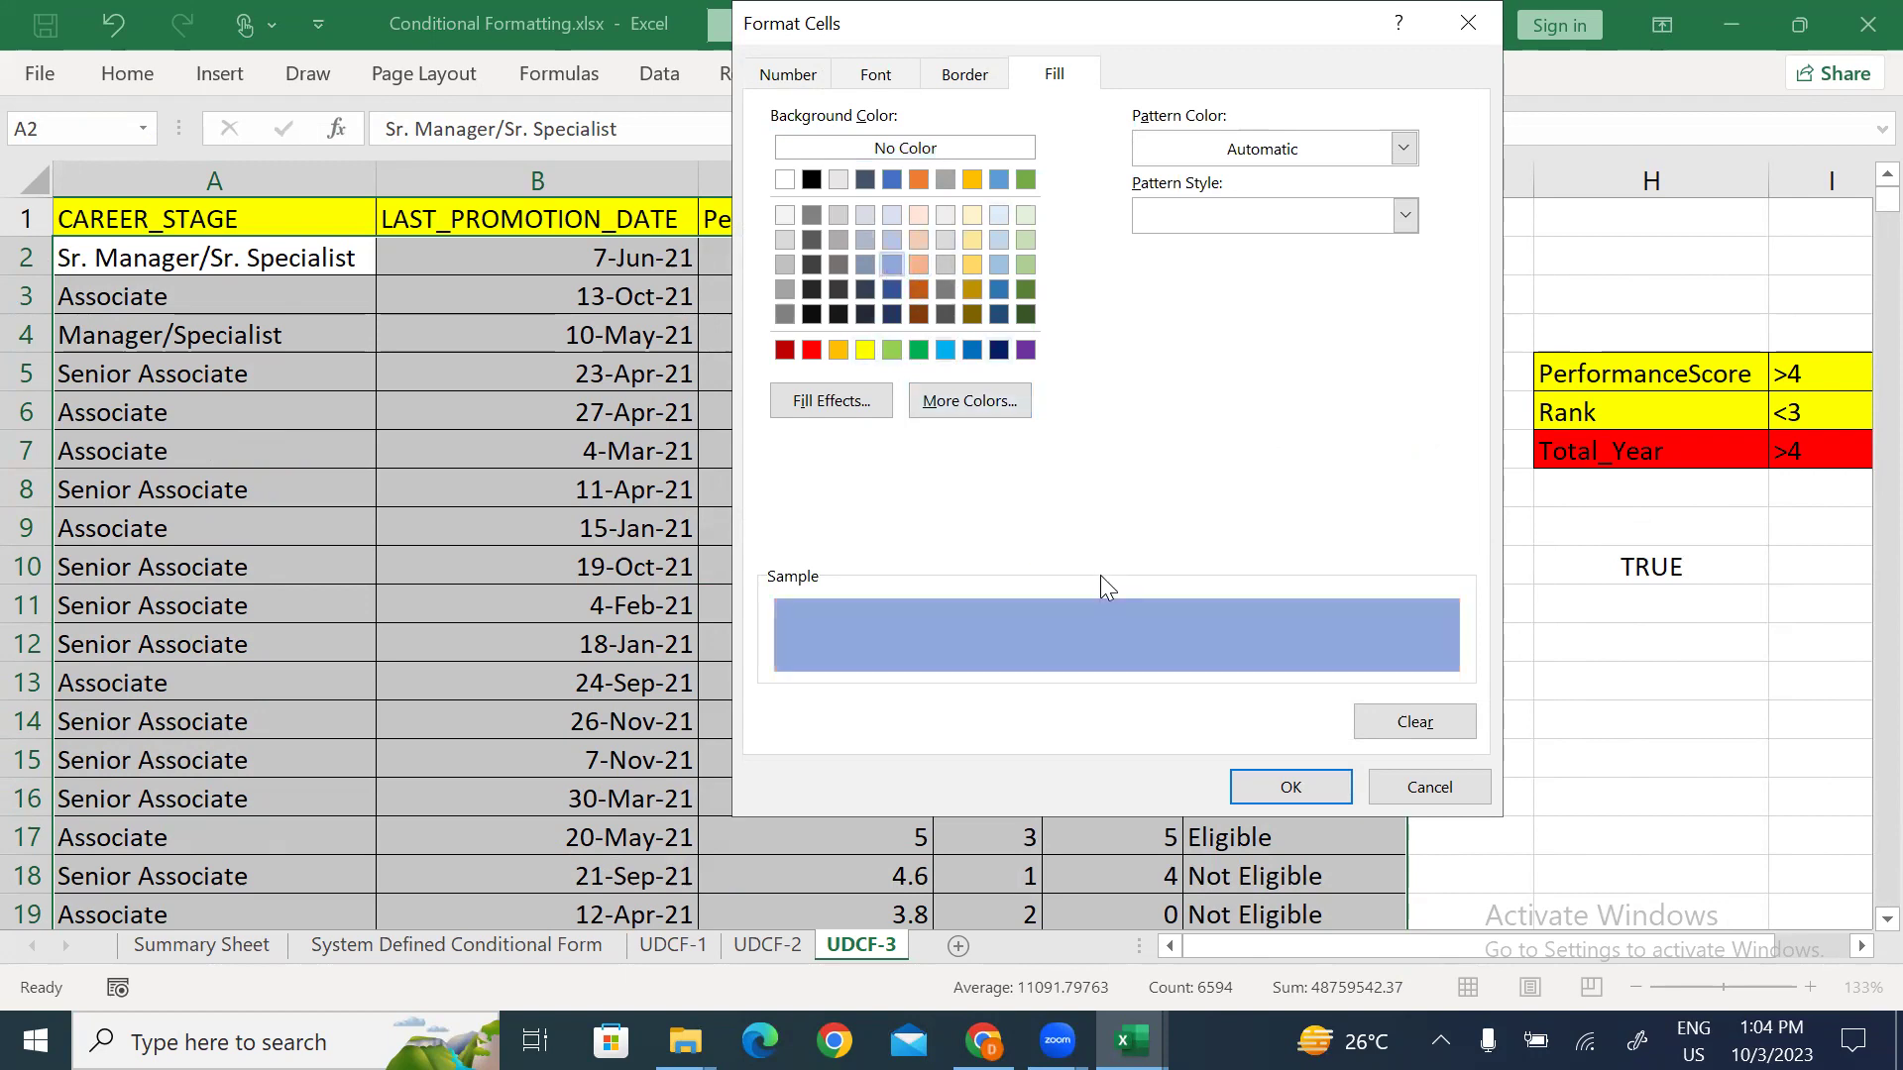
left_click(1289, 786)
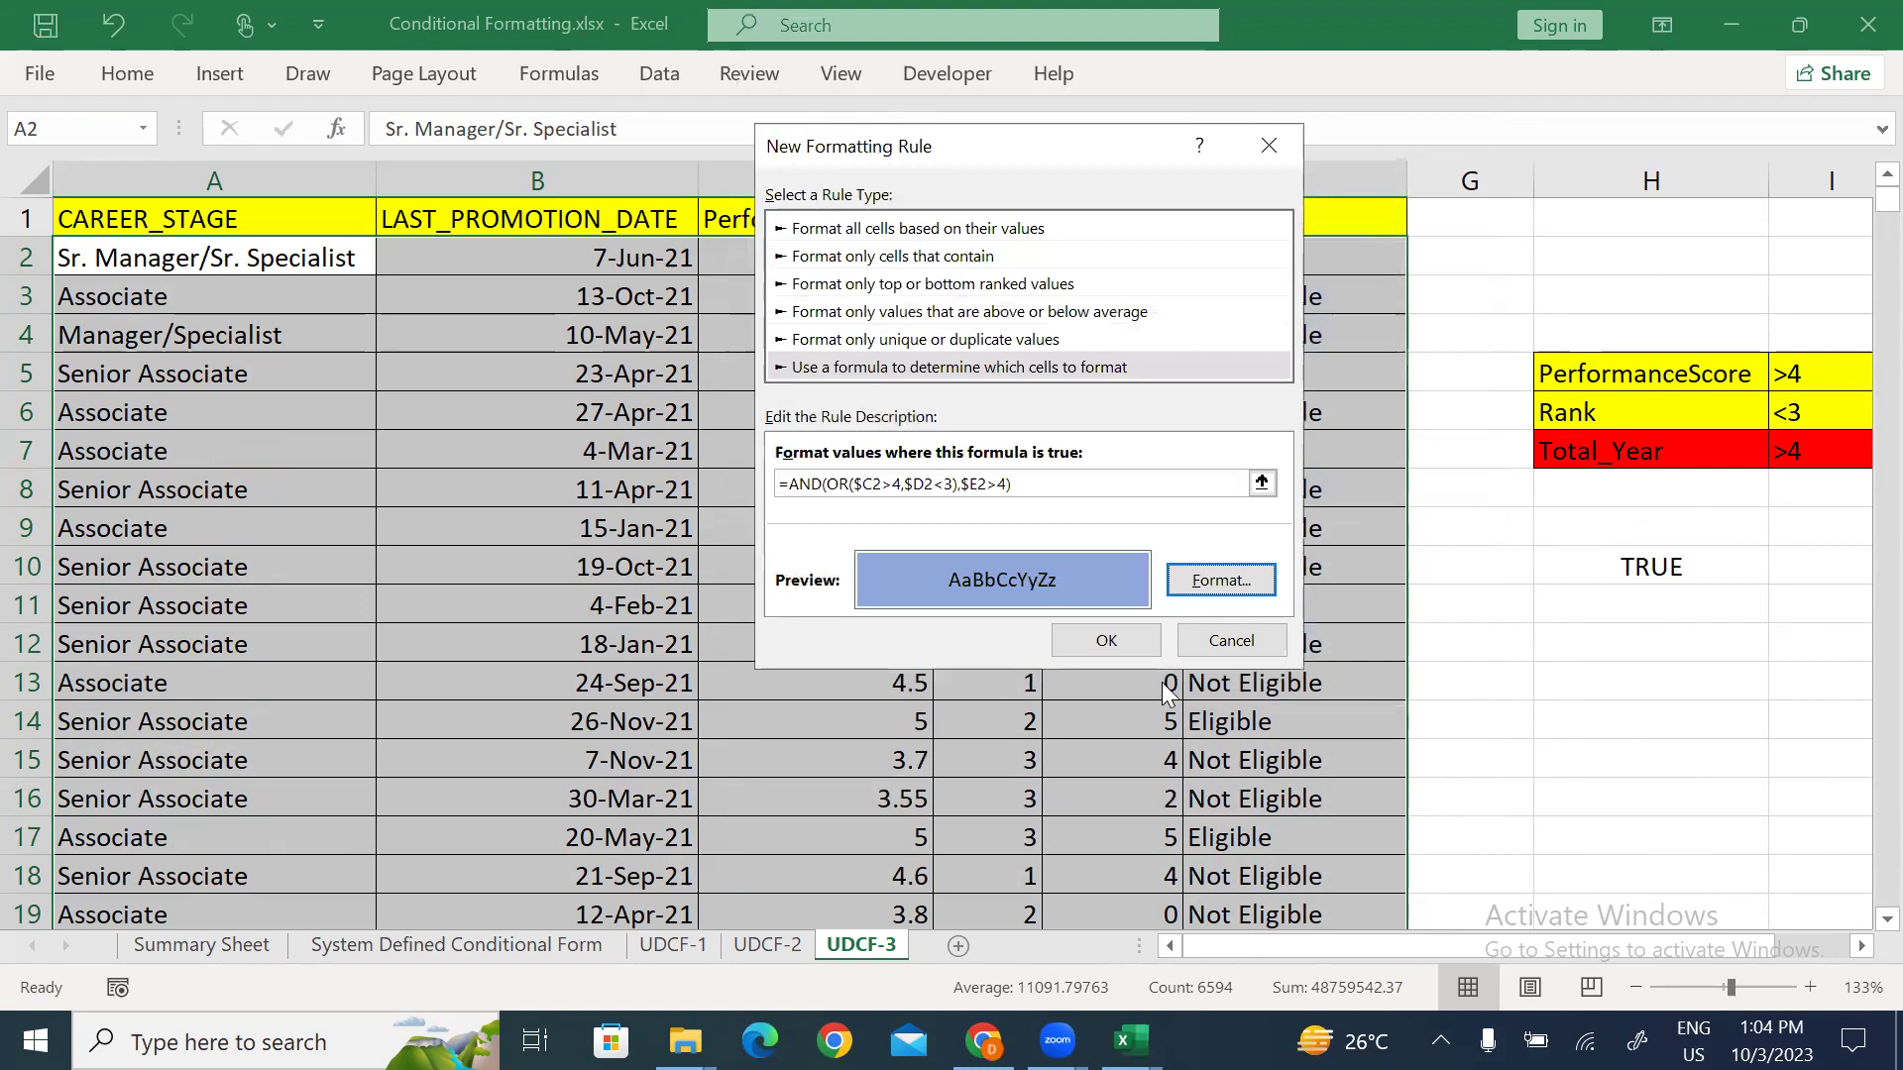
left_click(1106, 641)
Step: Turn on filters for the header row and filter the last column to show only Eligible rows
left_click(1189, 571)
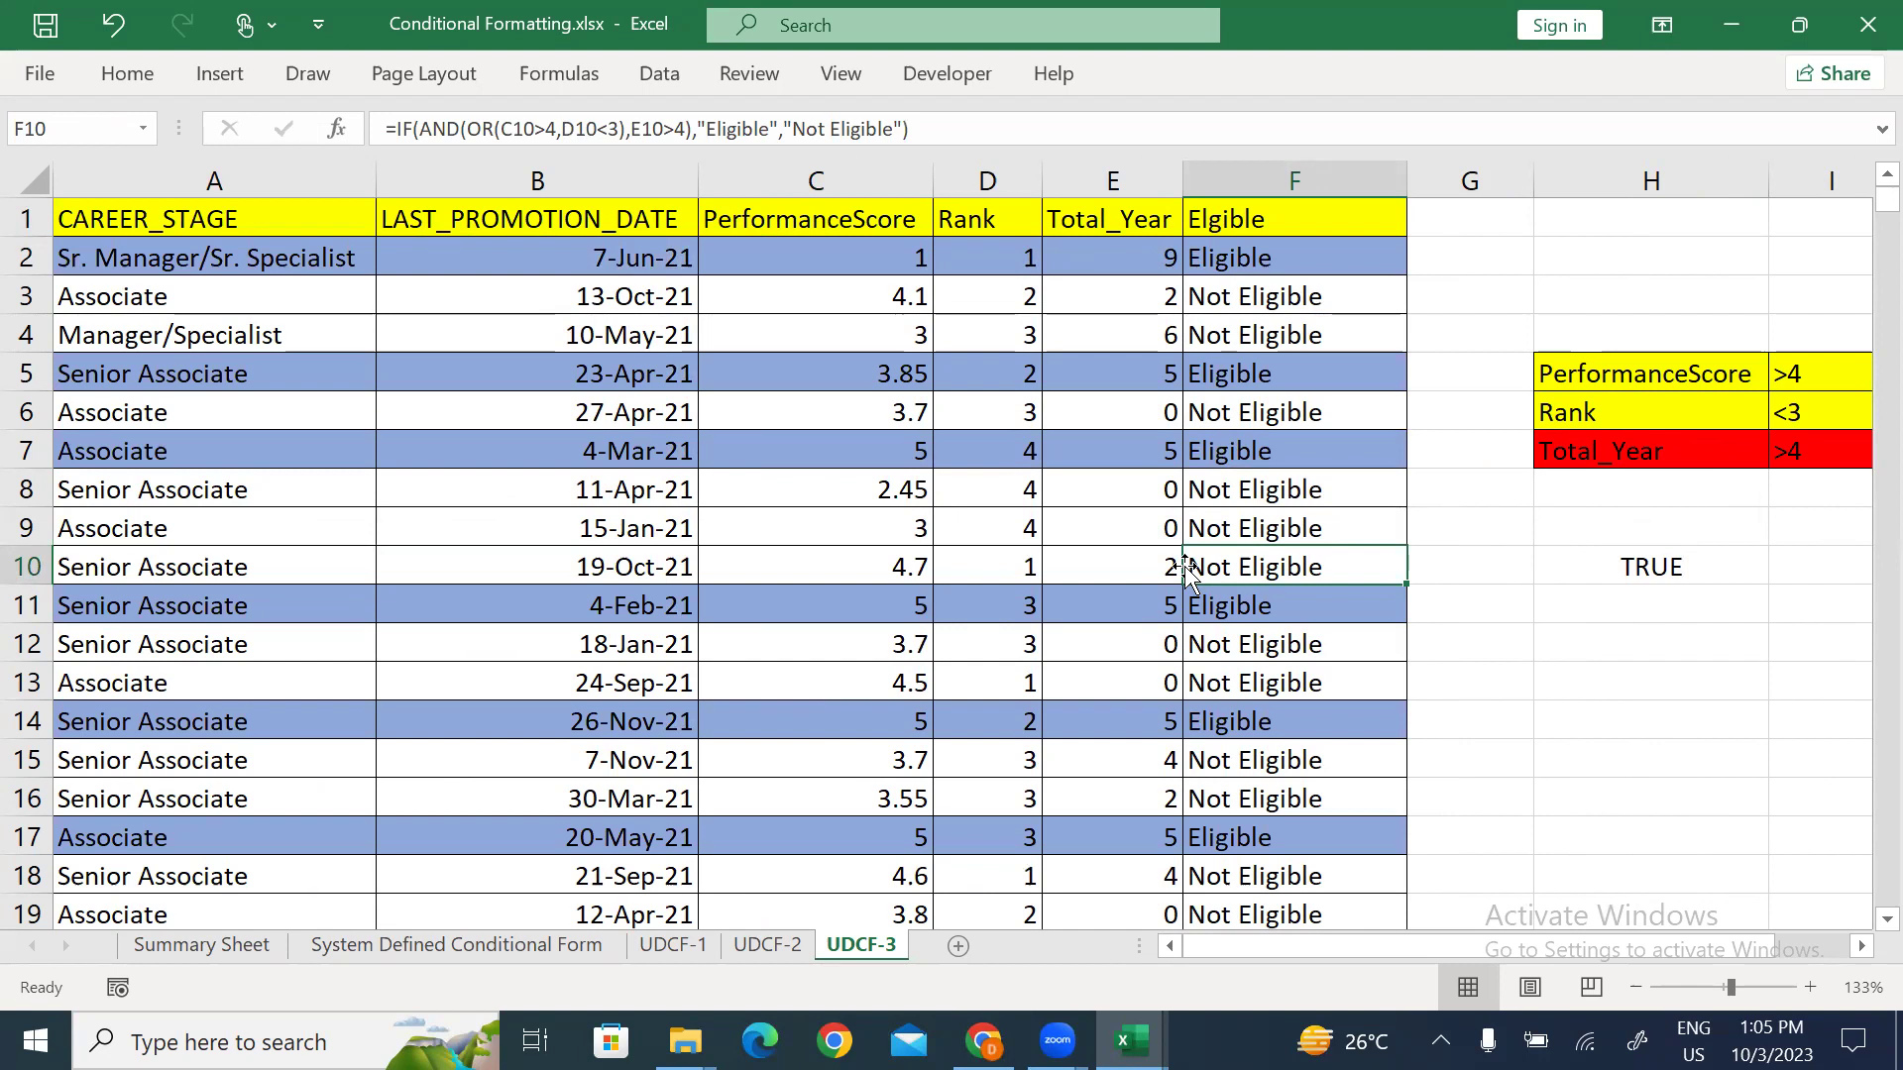
key("ctrl+Up")
key("ctrl+shift+l")
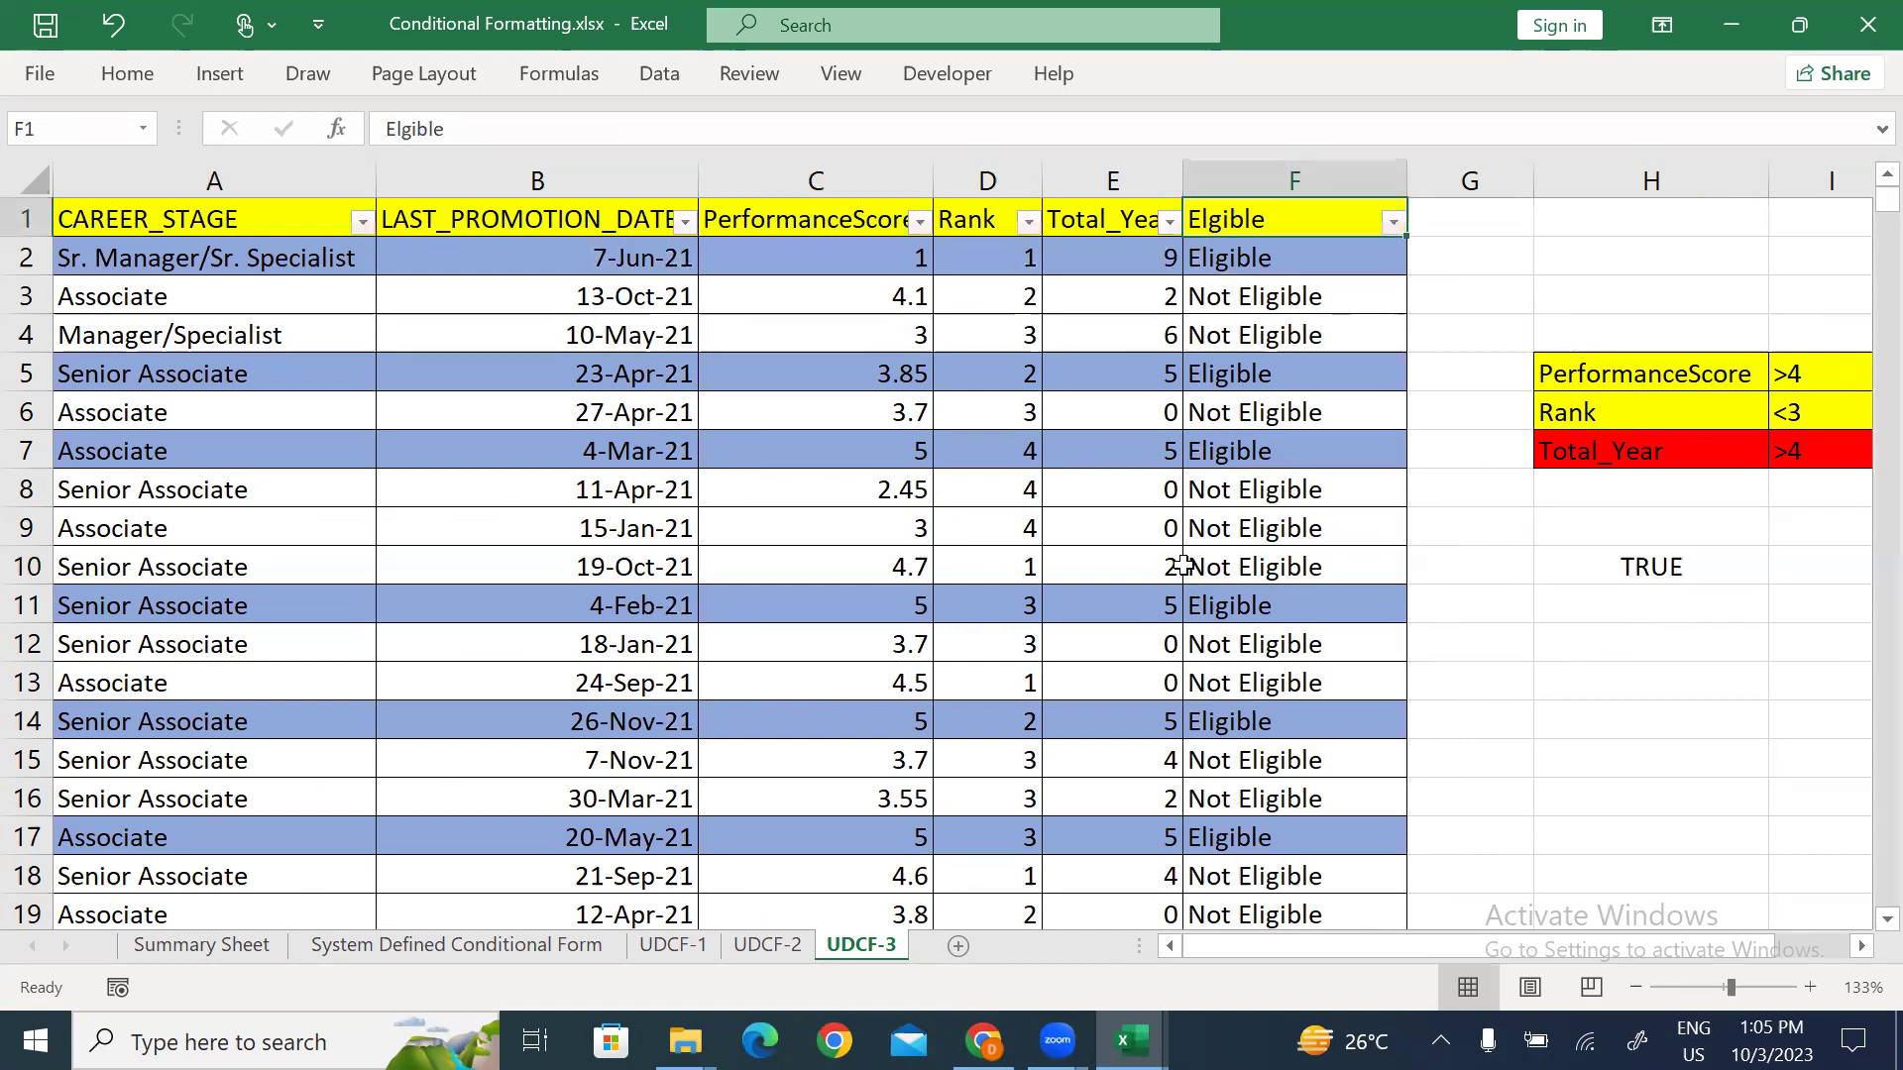
key("alt+Down")
key("Down")
key("Down")
key("Down")
key("Down")
key("Down")
key("Down")
key("Right")
key("Return")
Step: Check the highlighting of the filtered Eligible rows down to the last record and remove the filters
key("Down")
key("ctrl+shift+Down")
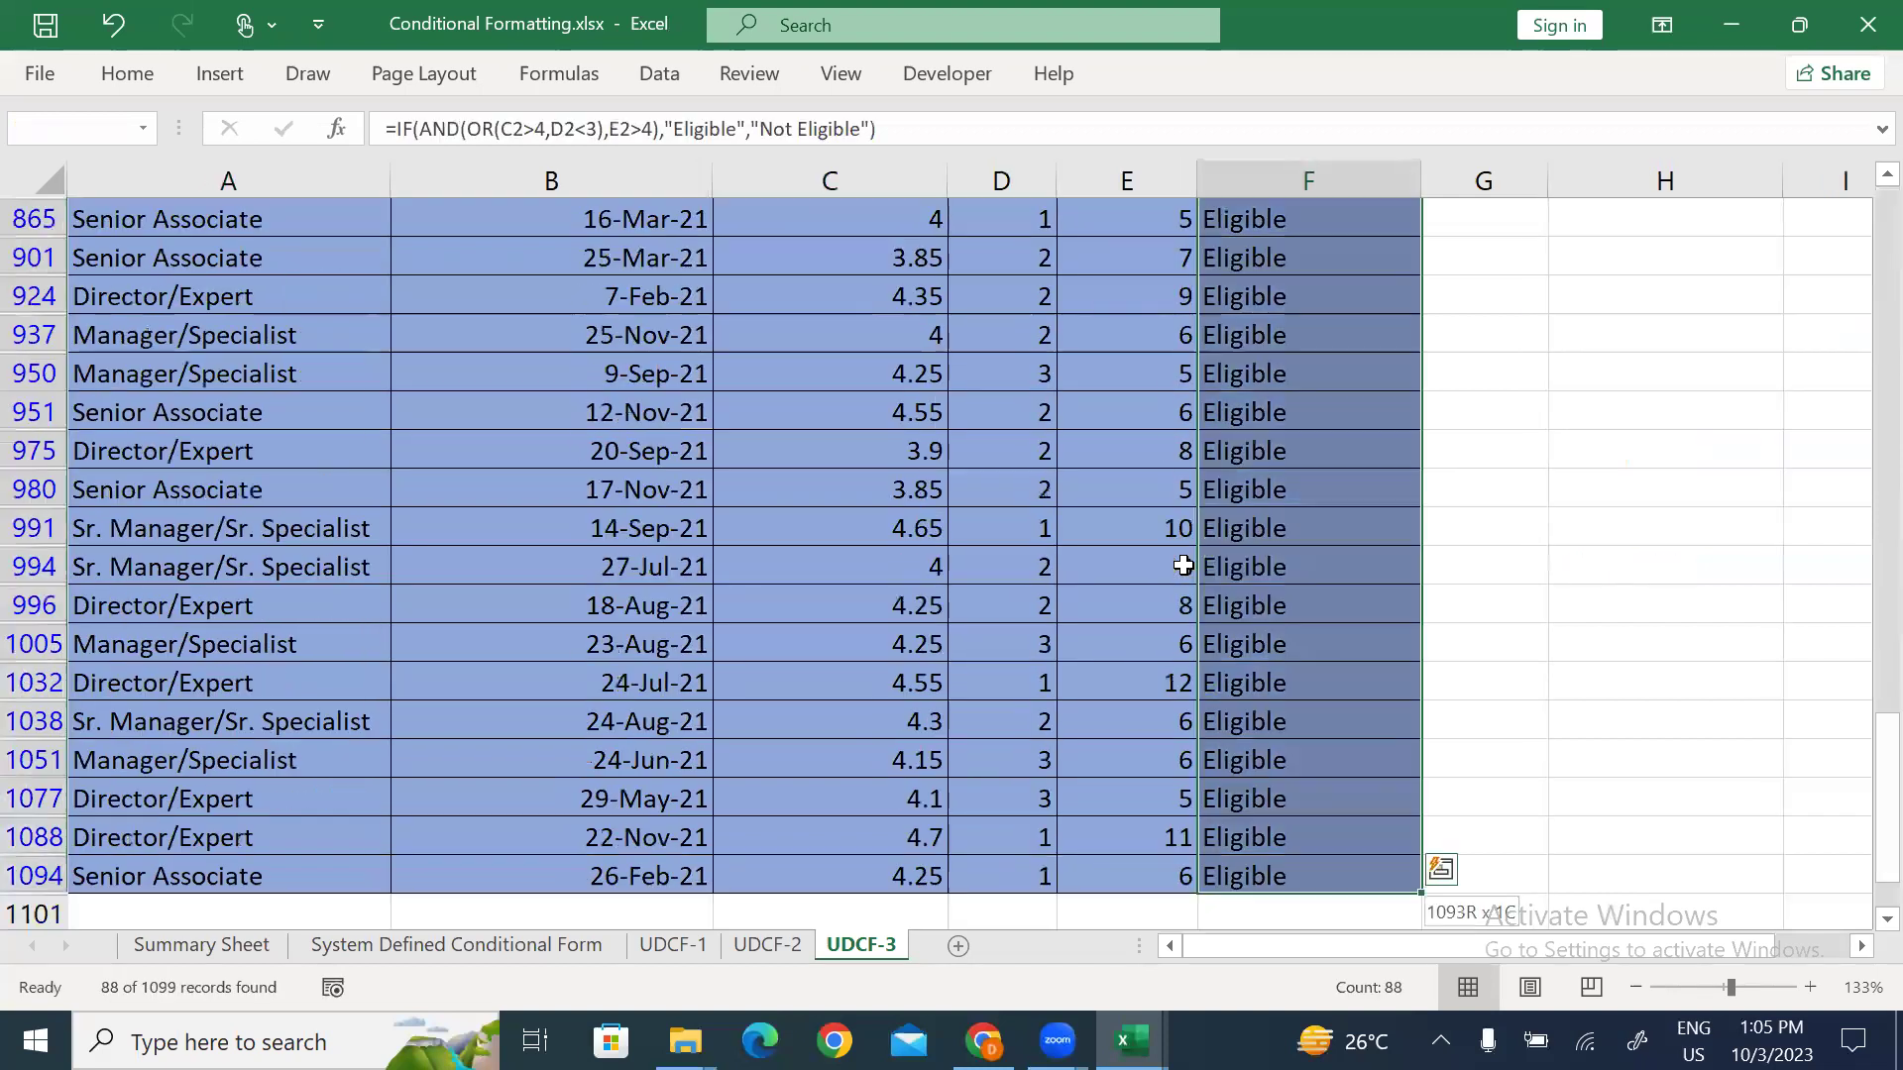
key("ctrl+Up")
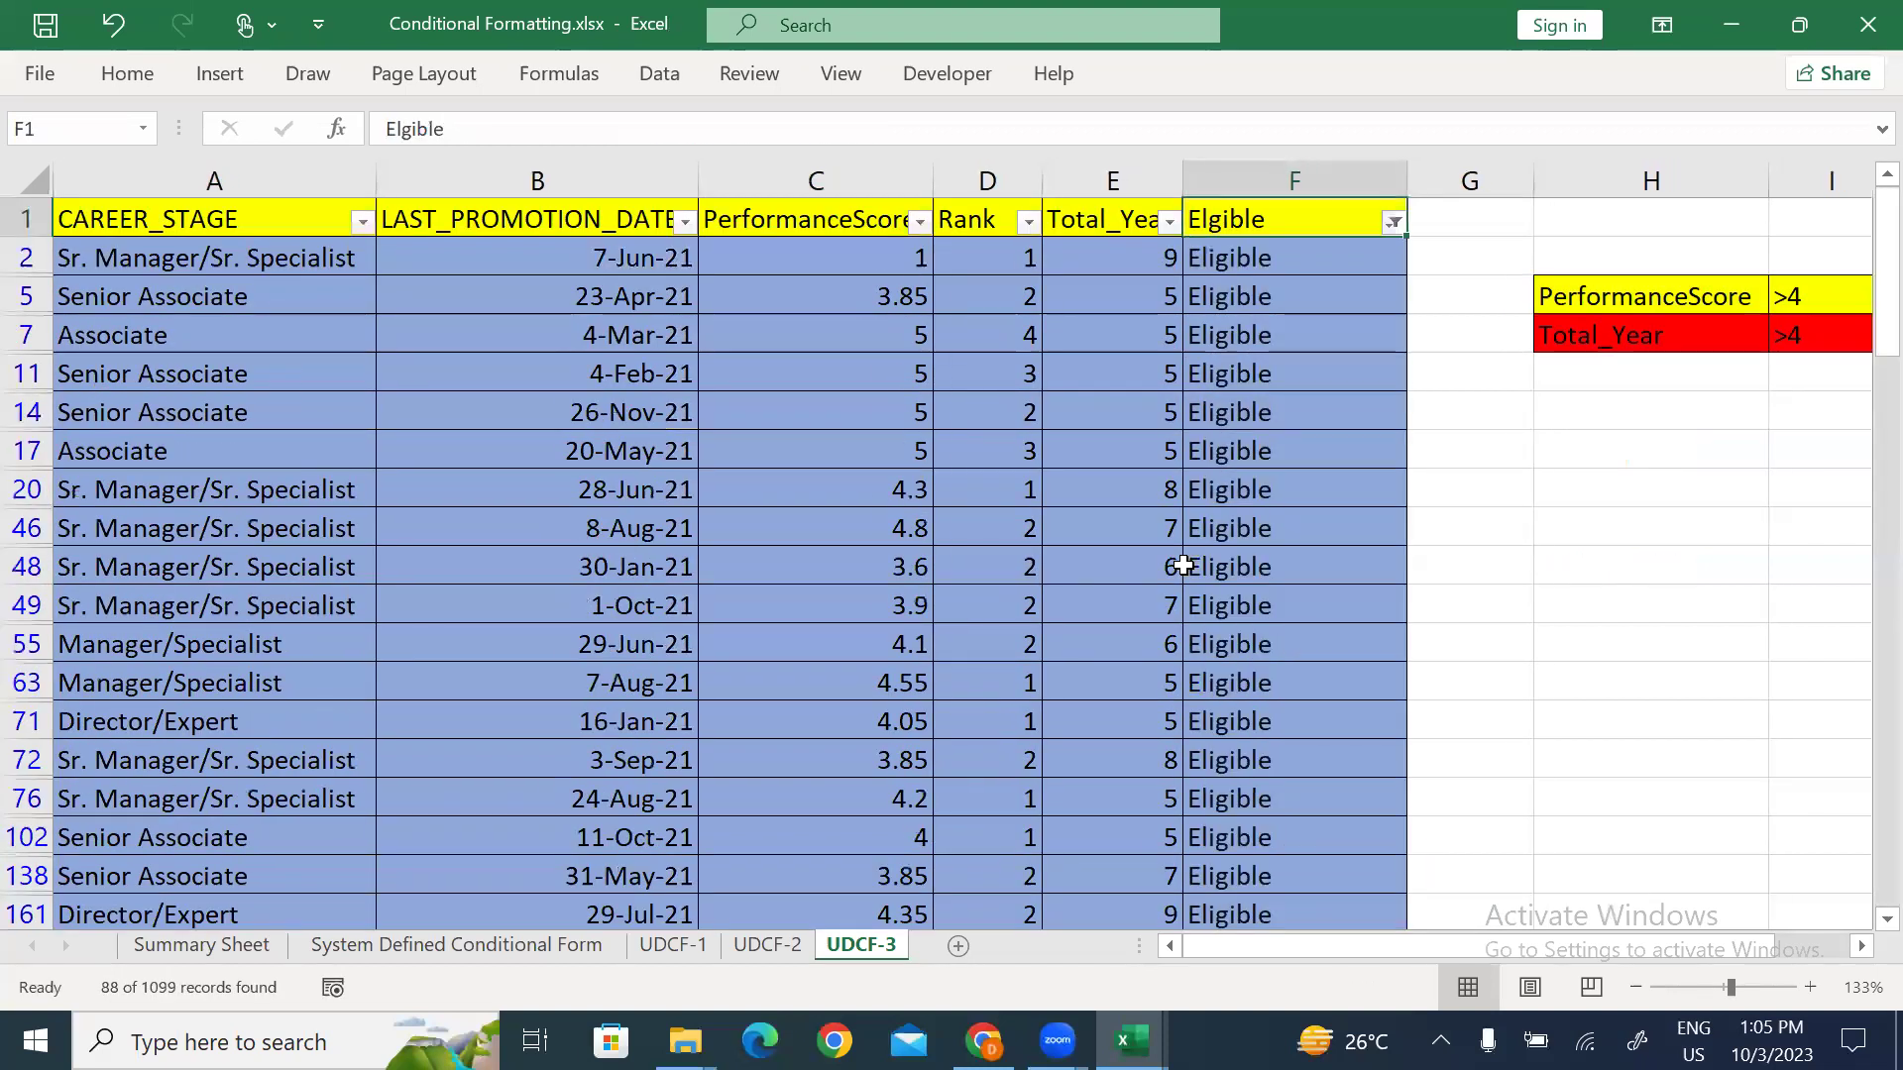
key("ctrl+shift+l")
Step: Review the AND/OR formula in H10 and copy it down into H11
key("Right")
key("Right")
key("Down")
key("Down")
key("Down")
key("Down")
key("Down")
key("Down")
key("Down")
key("Down")
key("Down")
key("F2")
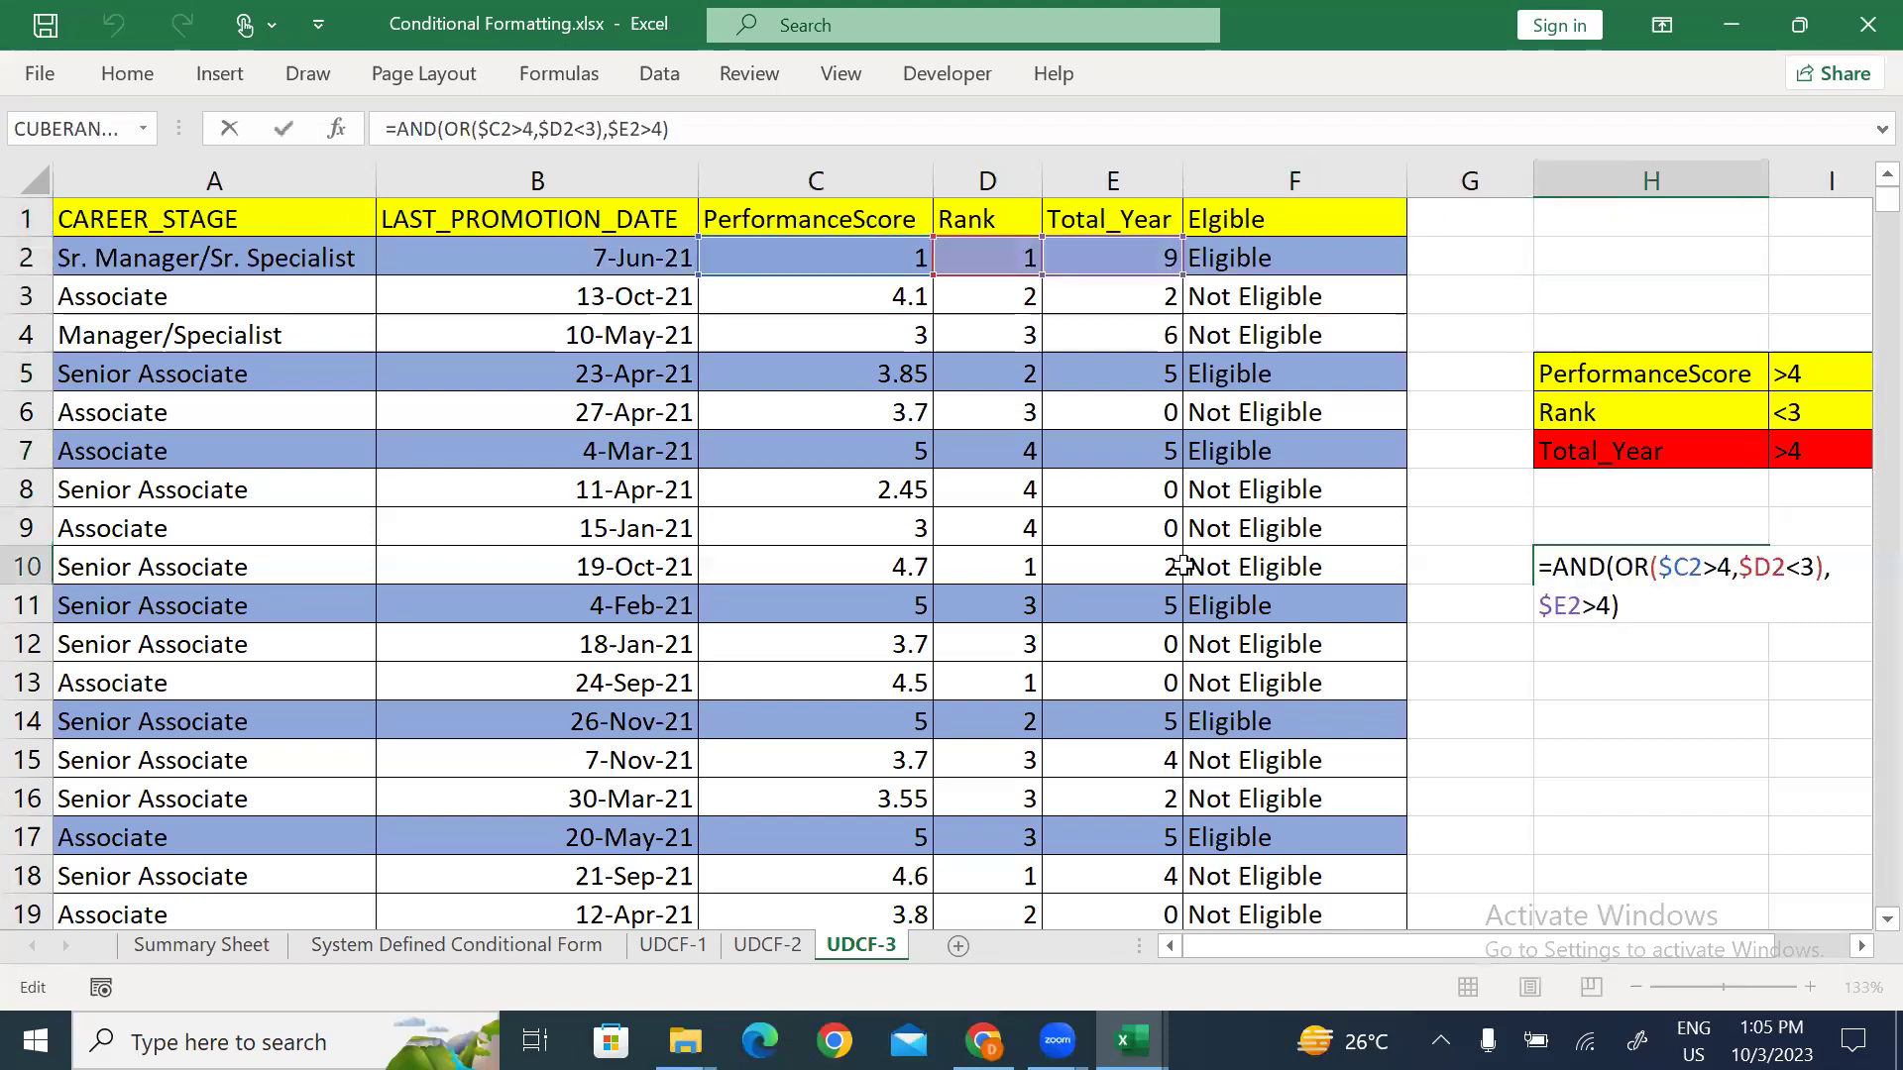
key("Return")
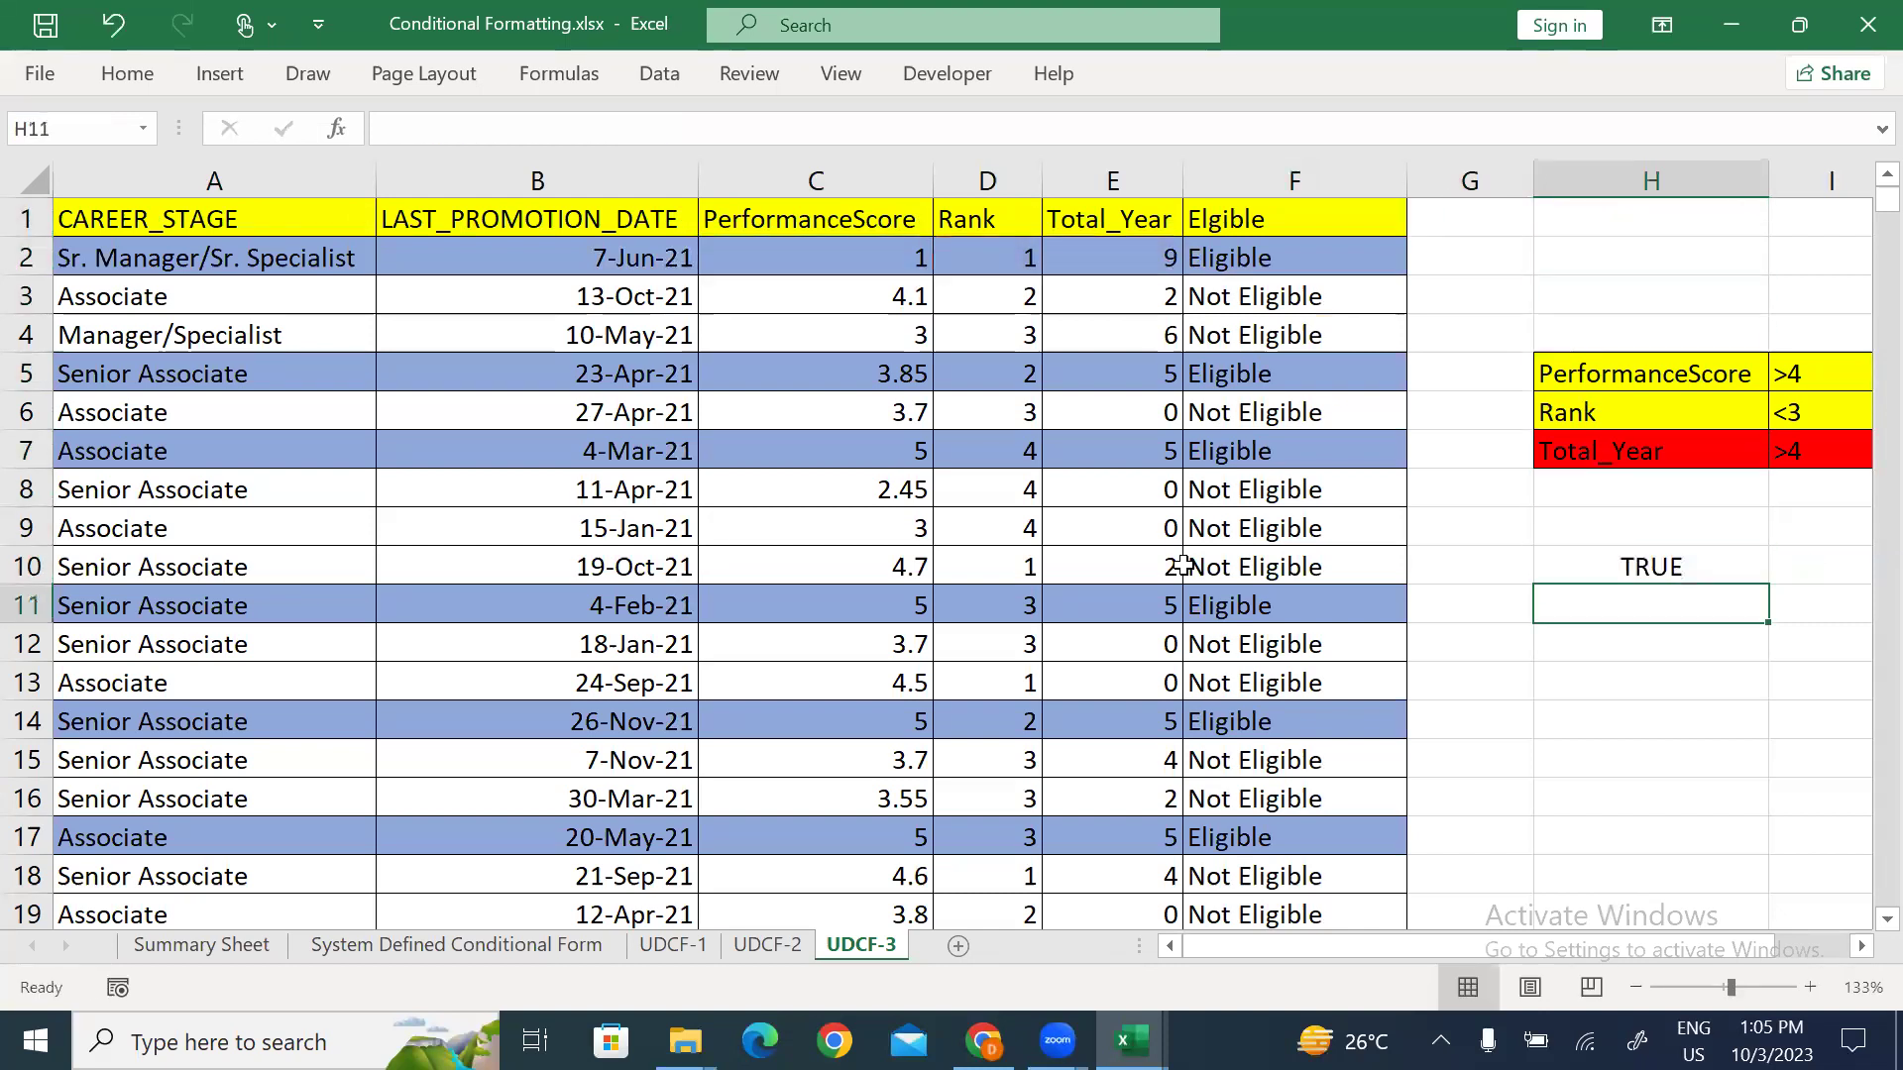
key("ctrl+d")
Step: Wrap the whole H11 formula in NOT so it reads =NOT(AND(OR($C3>4,$D3<3),$E3>4))
key("F2")
key("Right")
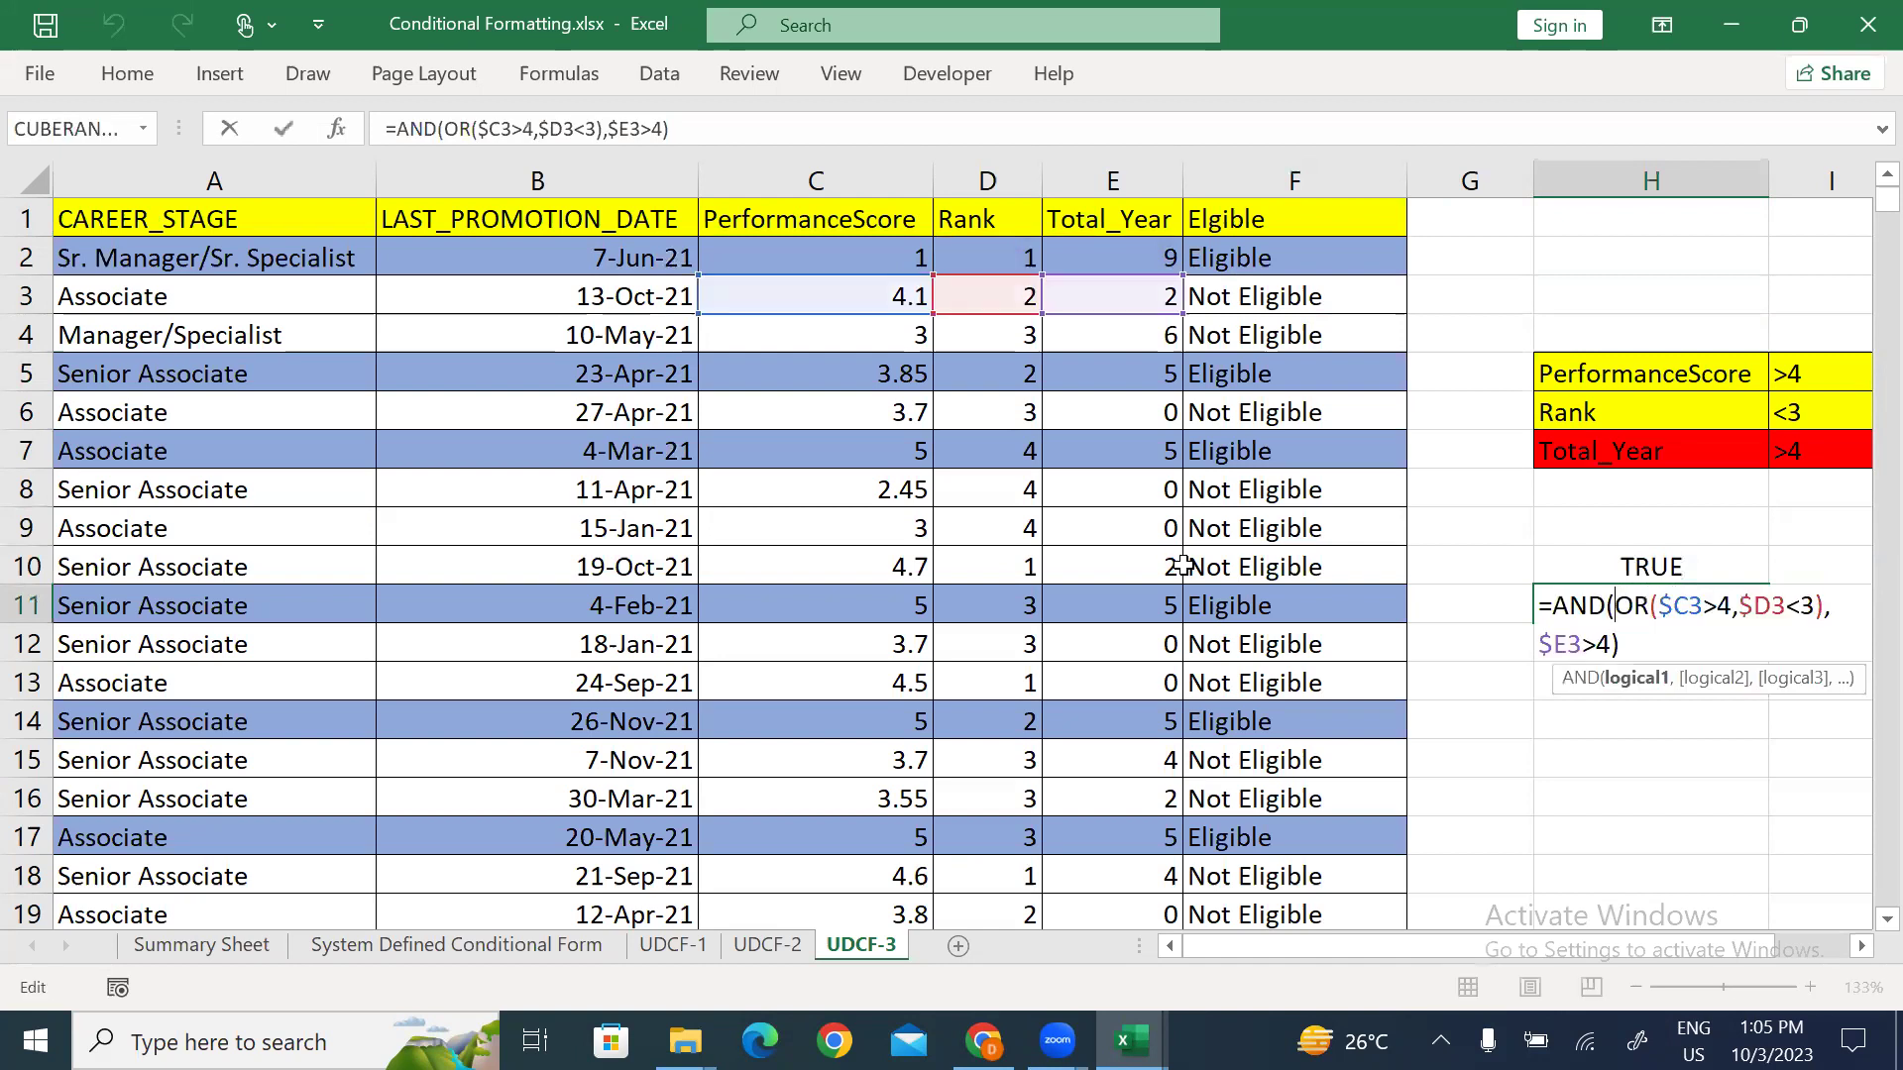
type("NOT(")
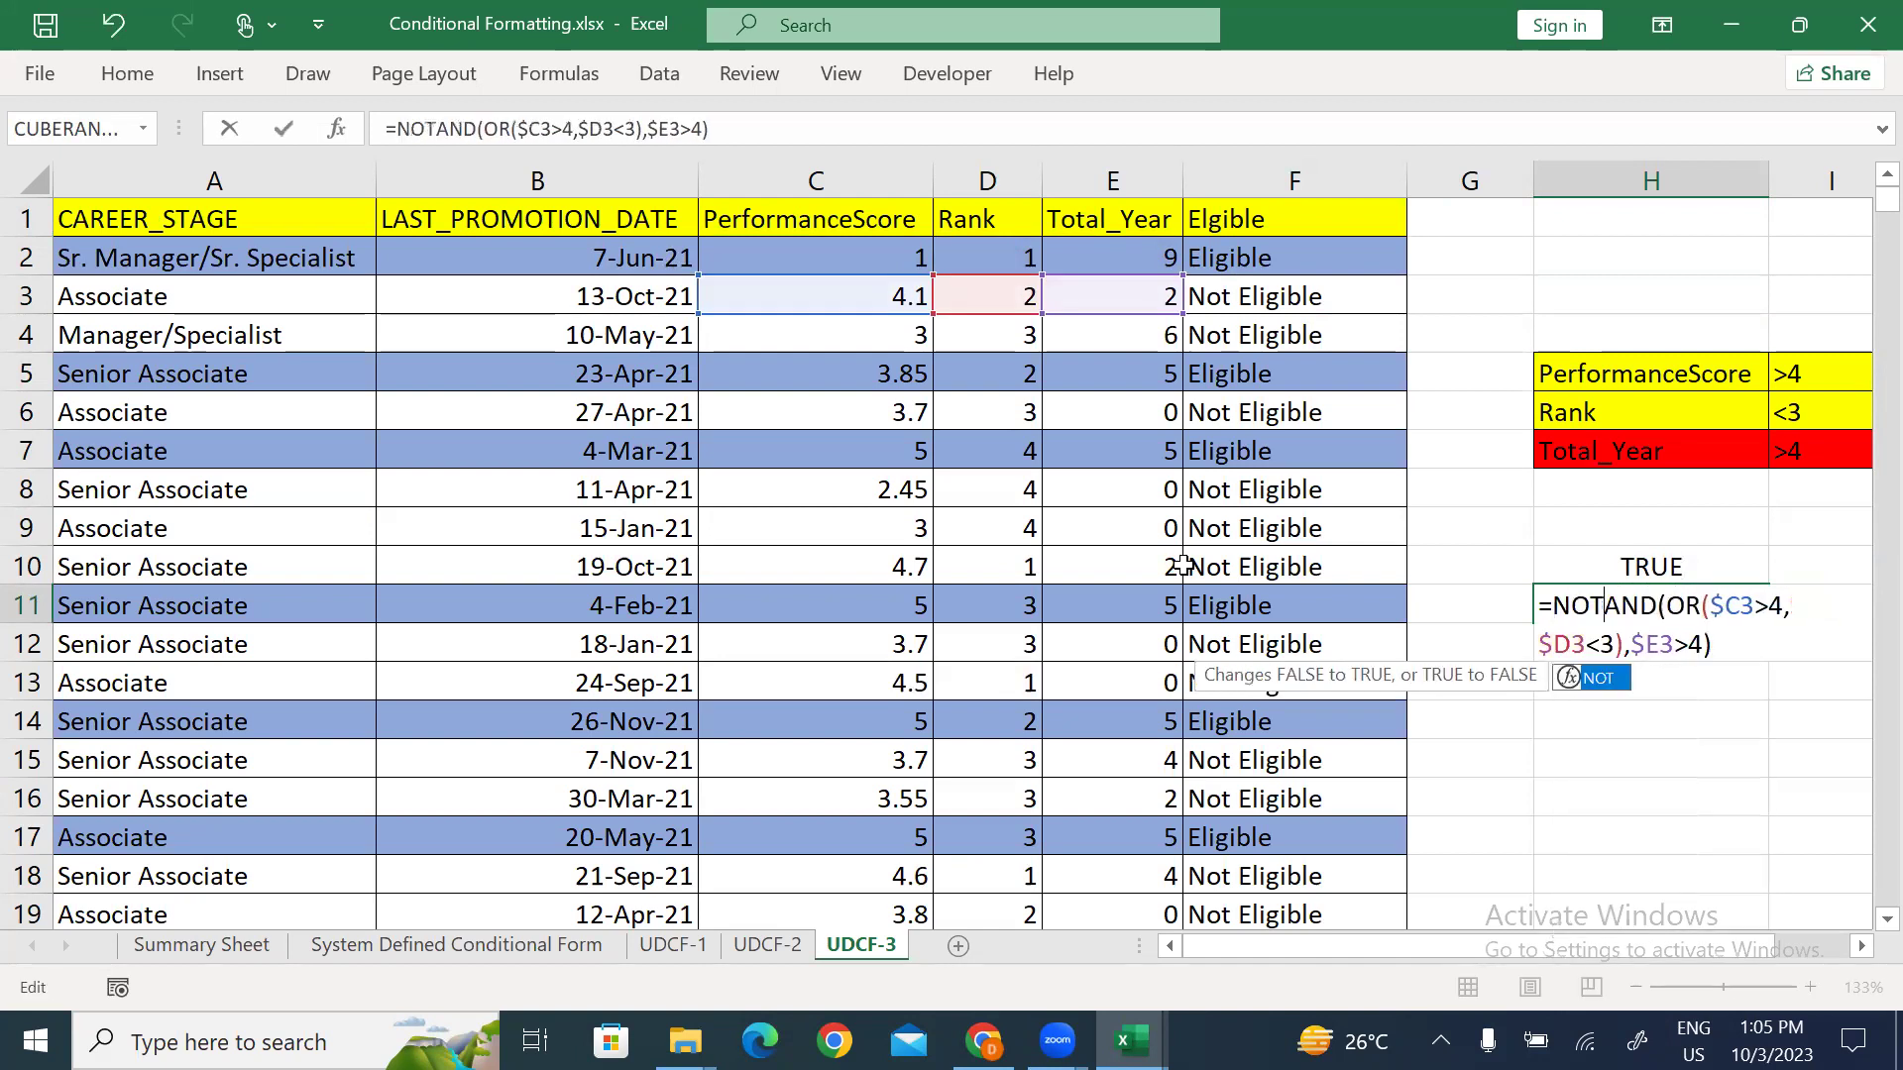
key("Right")
key("Right")
key("Right")
key("Right")
key("Right")
key("Right")
key("Right")
key("Right")
key("Right")
key("Right")
key("Right")
key("Right")
key("Right")
key("Right")
key("Right")
key("Right")
key("Right")
key("Right")
key("Right")
key("Right")
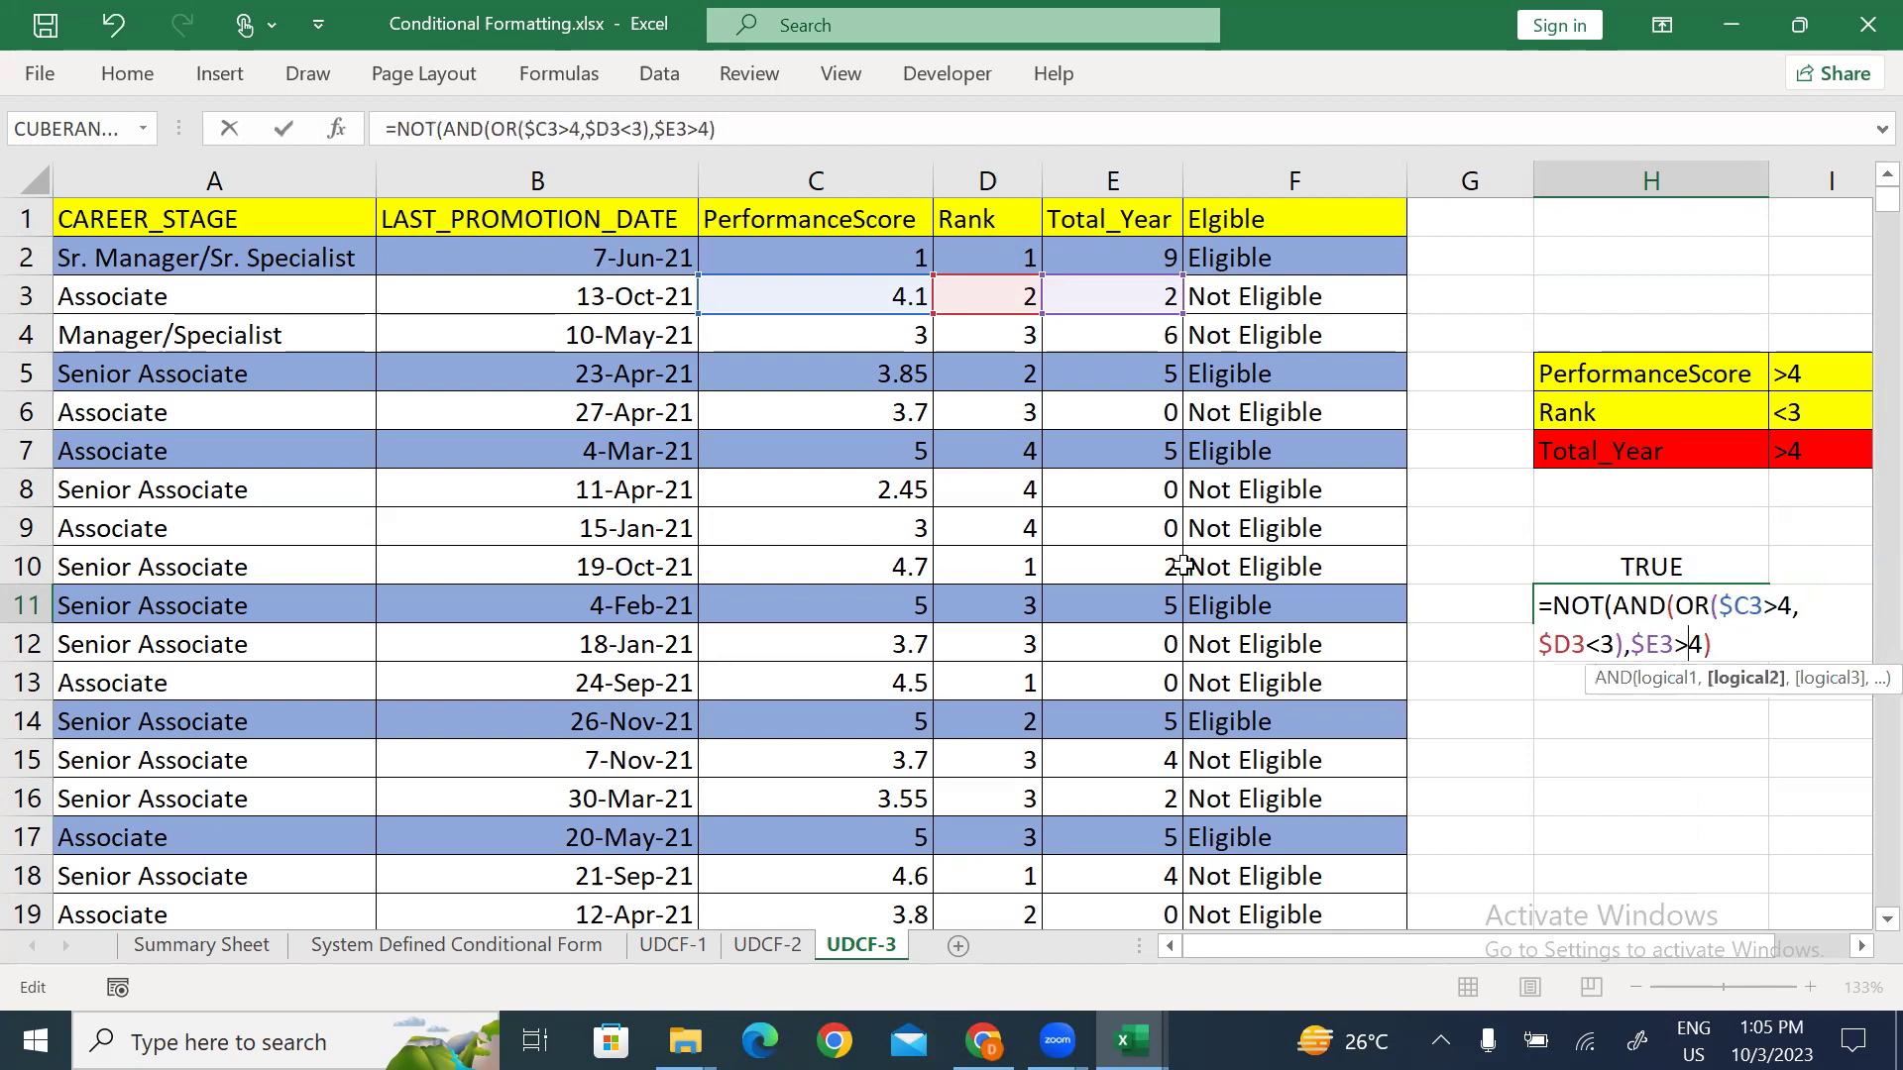
type(")")
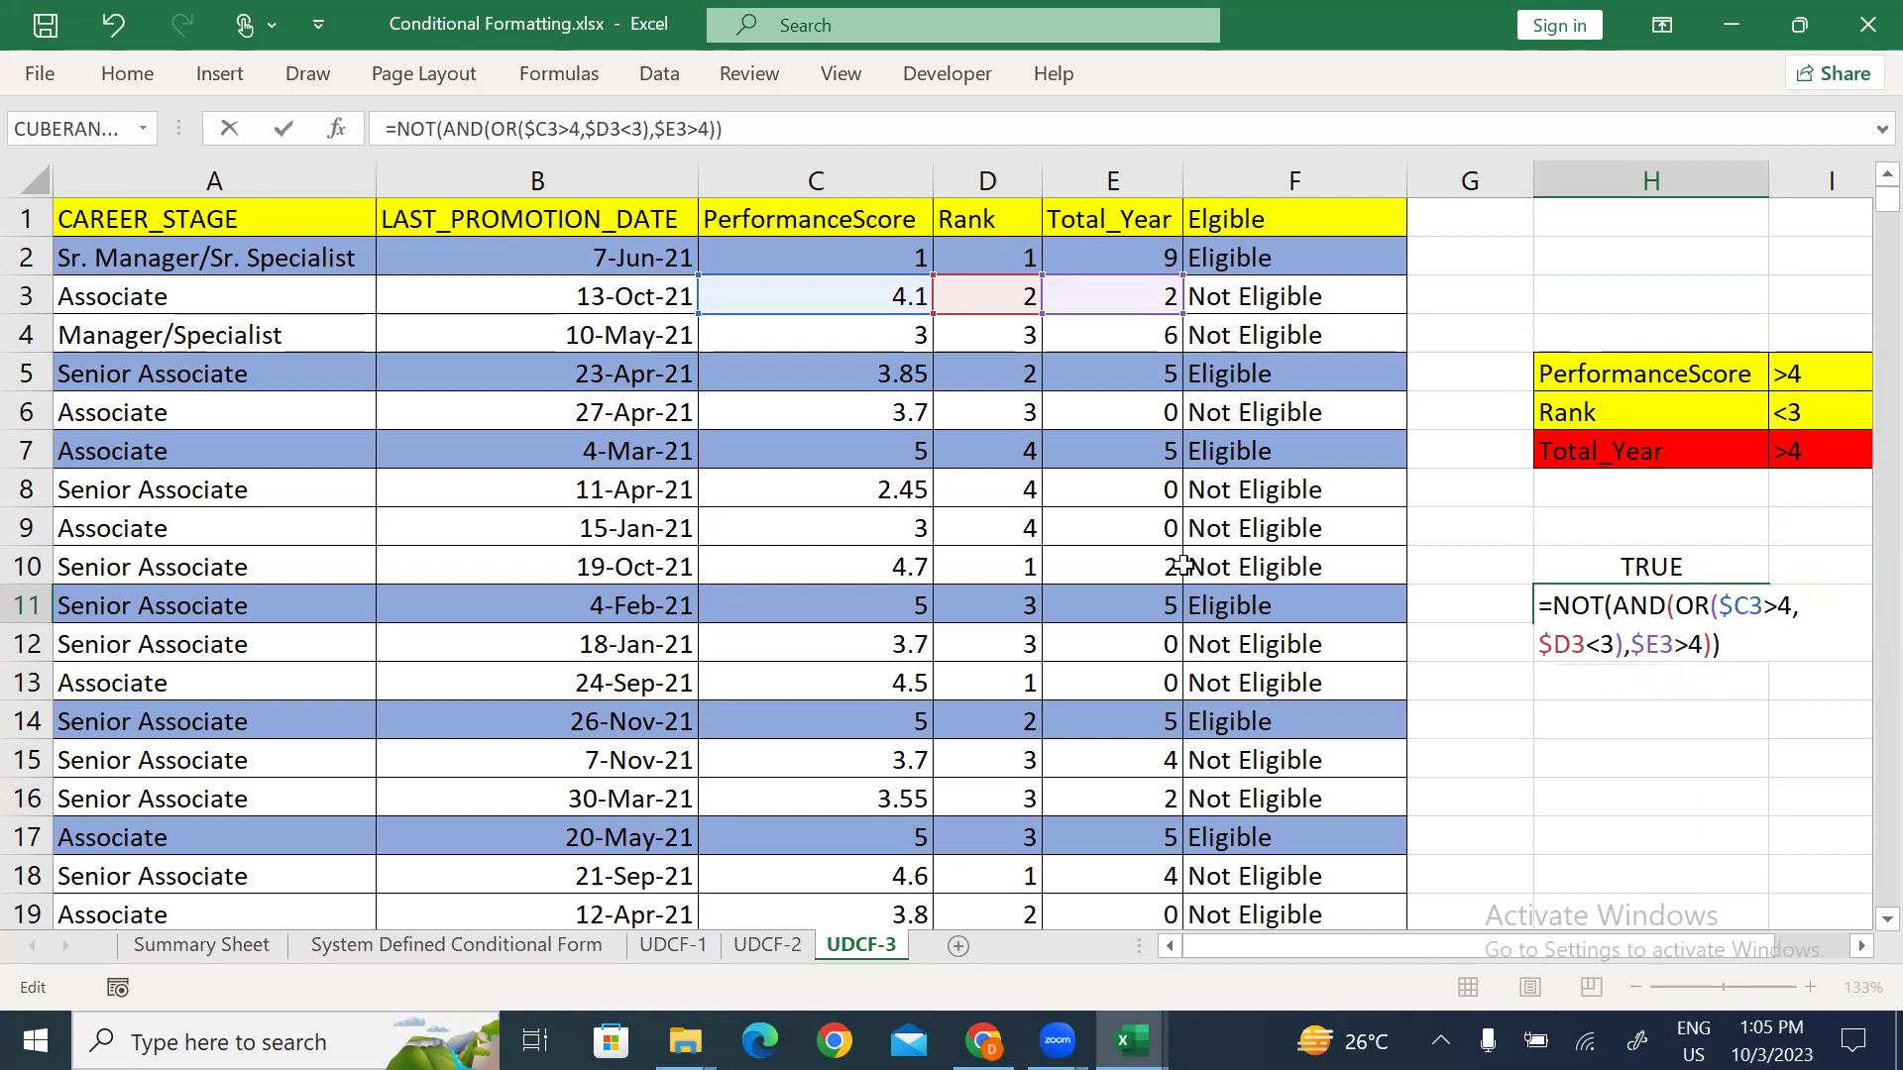
key("Return")
key("Up")
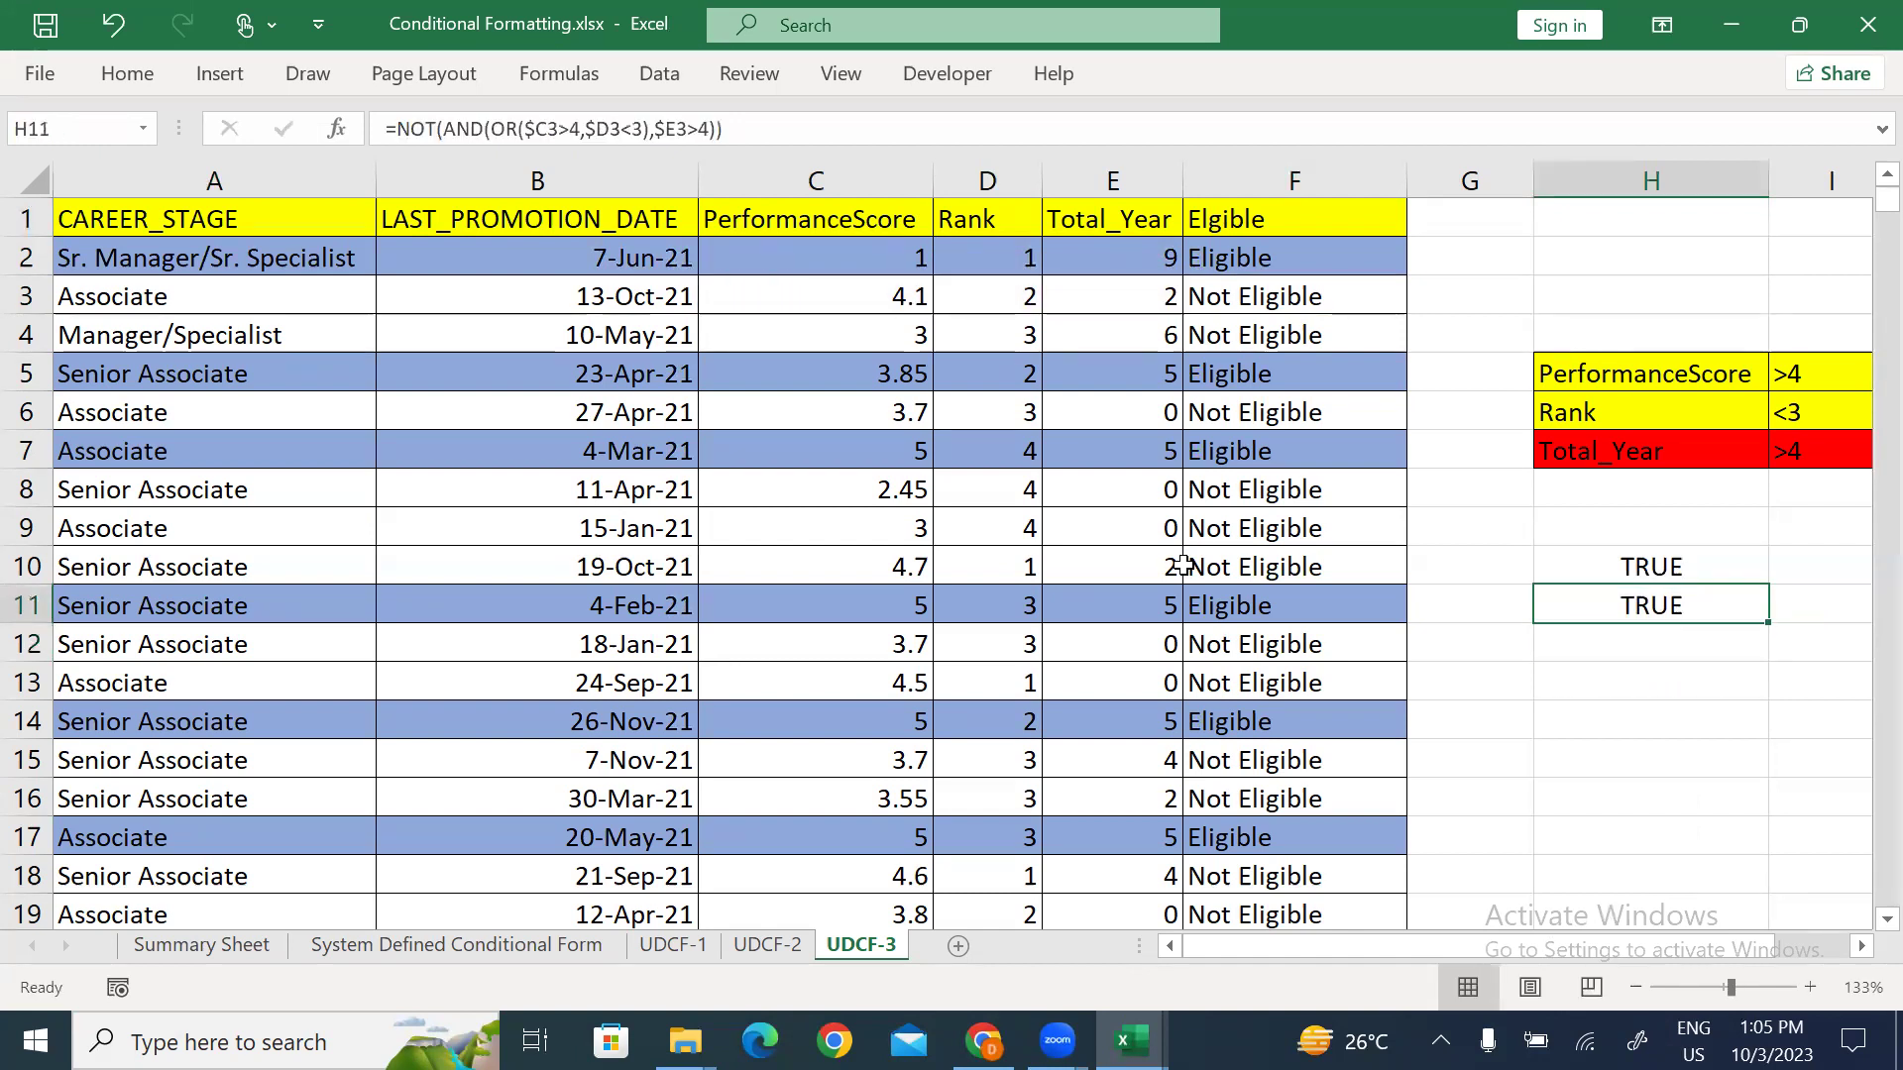
Step: Remove the outer NOT and its opening parenthesis from the H11 formula
key("F2")
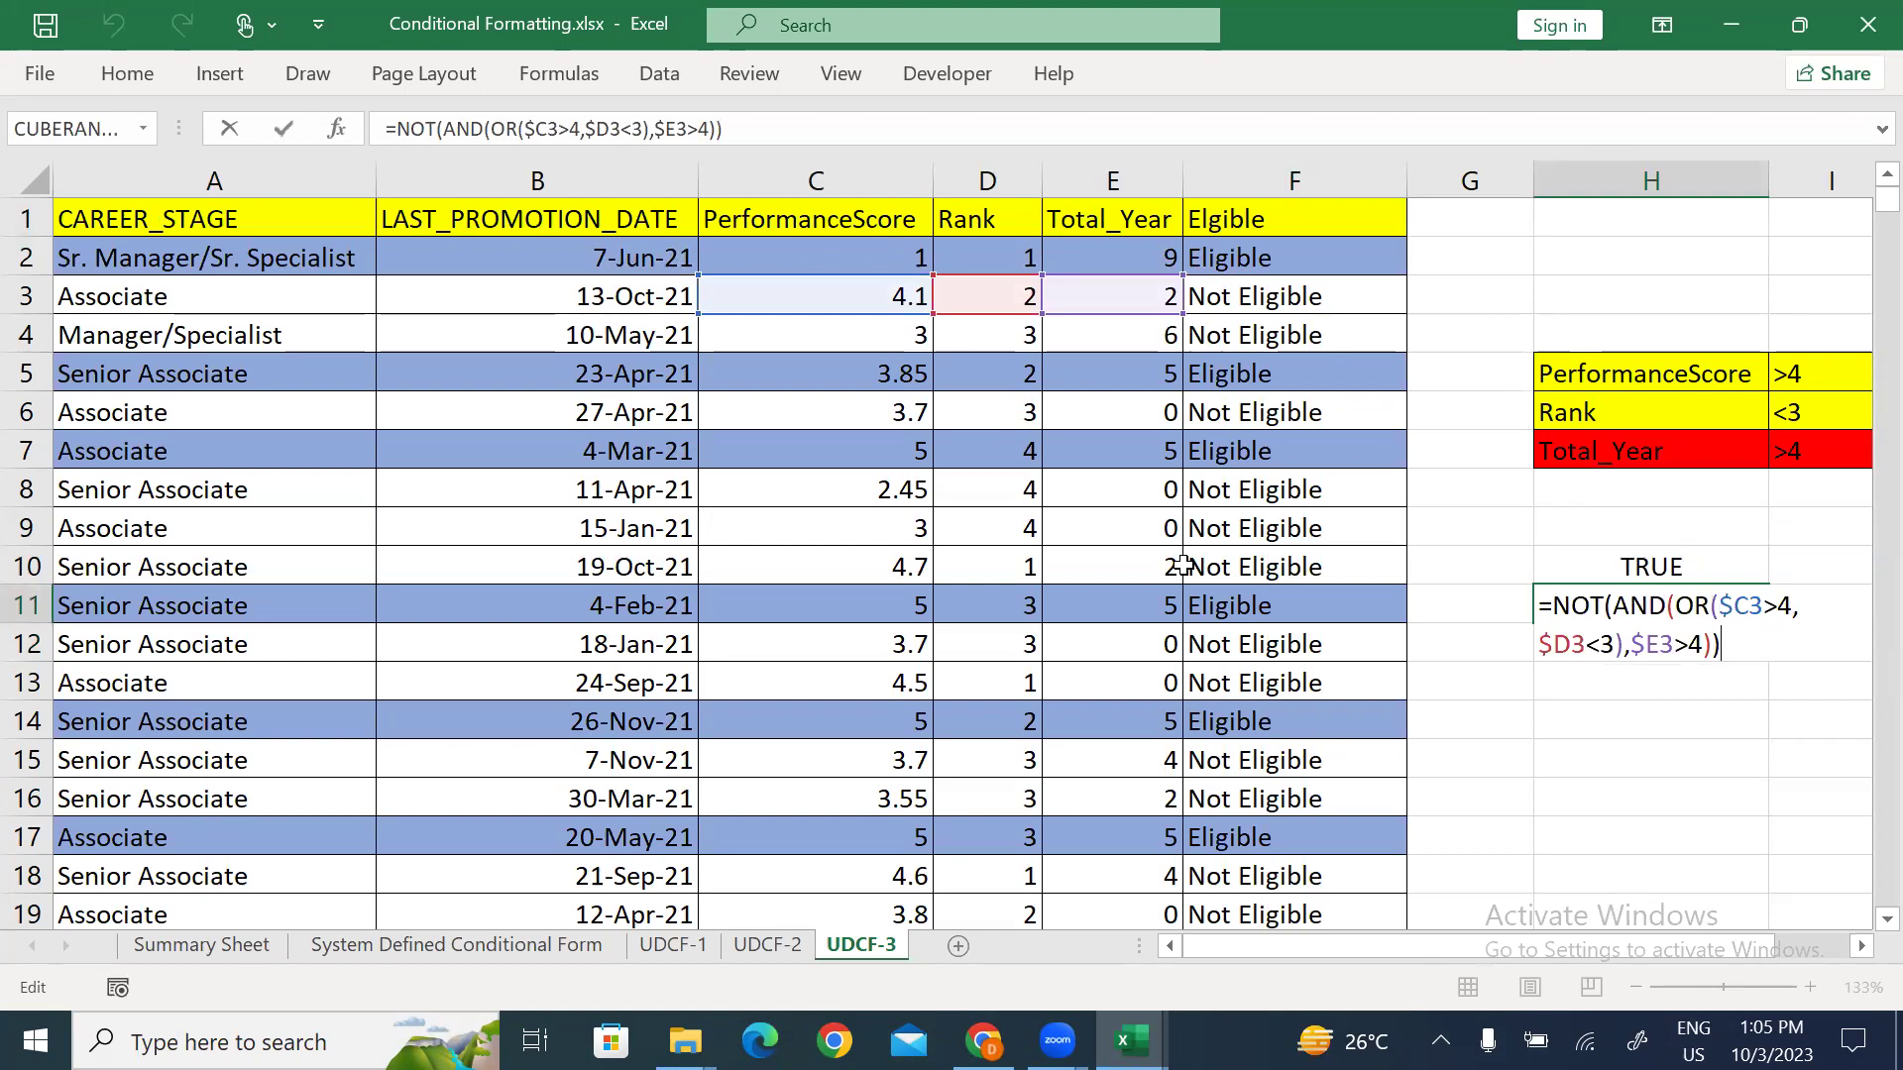
key("Up")
key("Left")
key("Left")
key("Left")
key("Left")
key("Left")
key("Left")
key("Left")
key("BackSpace")
key("BackSpace")
key("BackSpace")
key("BackSpace")
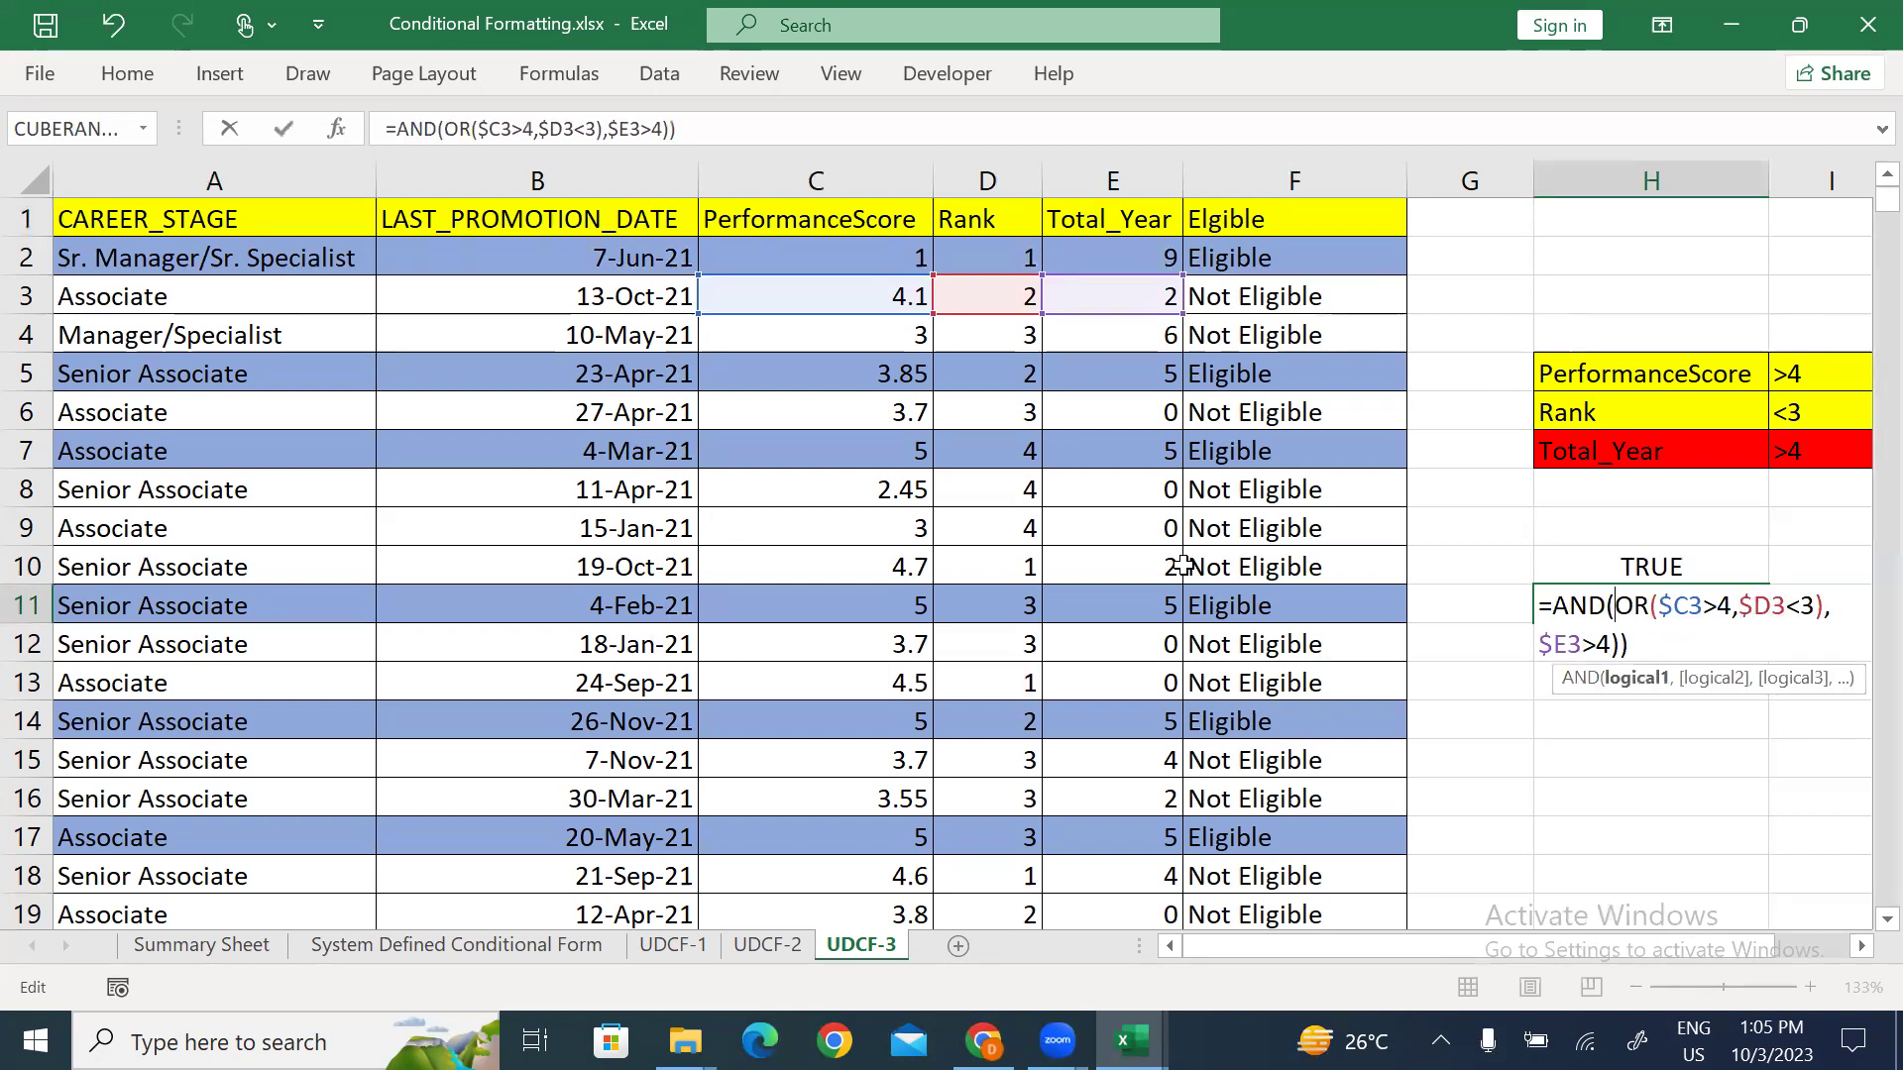
Step: Insert NOT( directly before the OR function in the H11 formula and try to enter it
key("Right")
key("Right")
key("Right")
key("Right")
type("NOT")
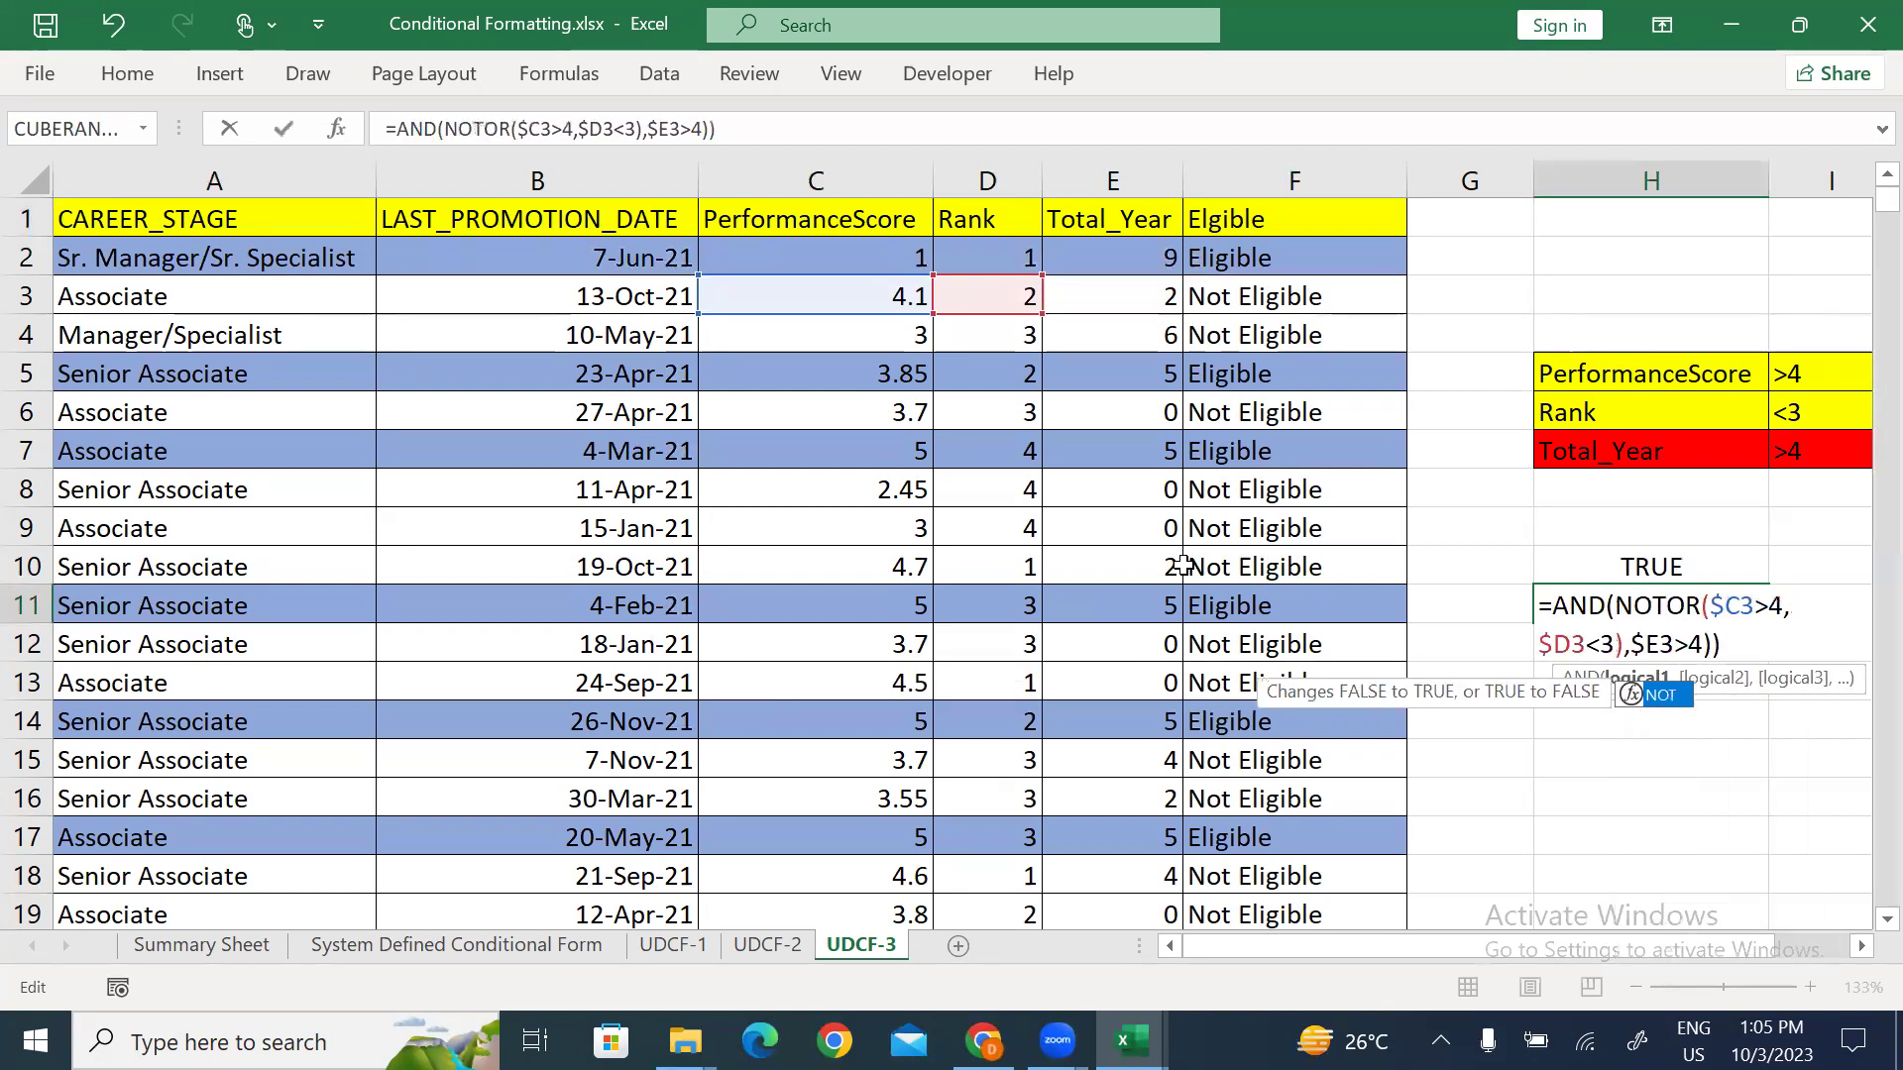
type("(")
key("Return")
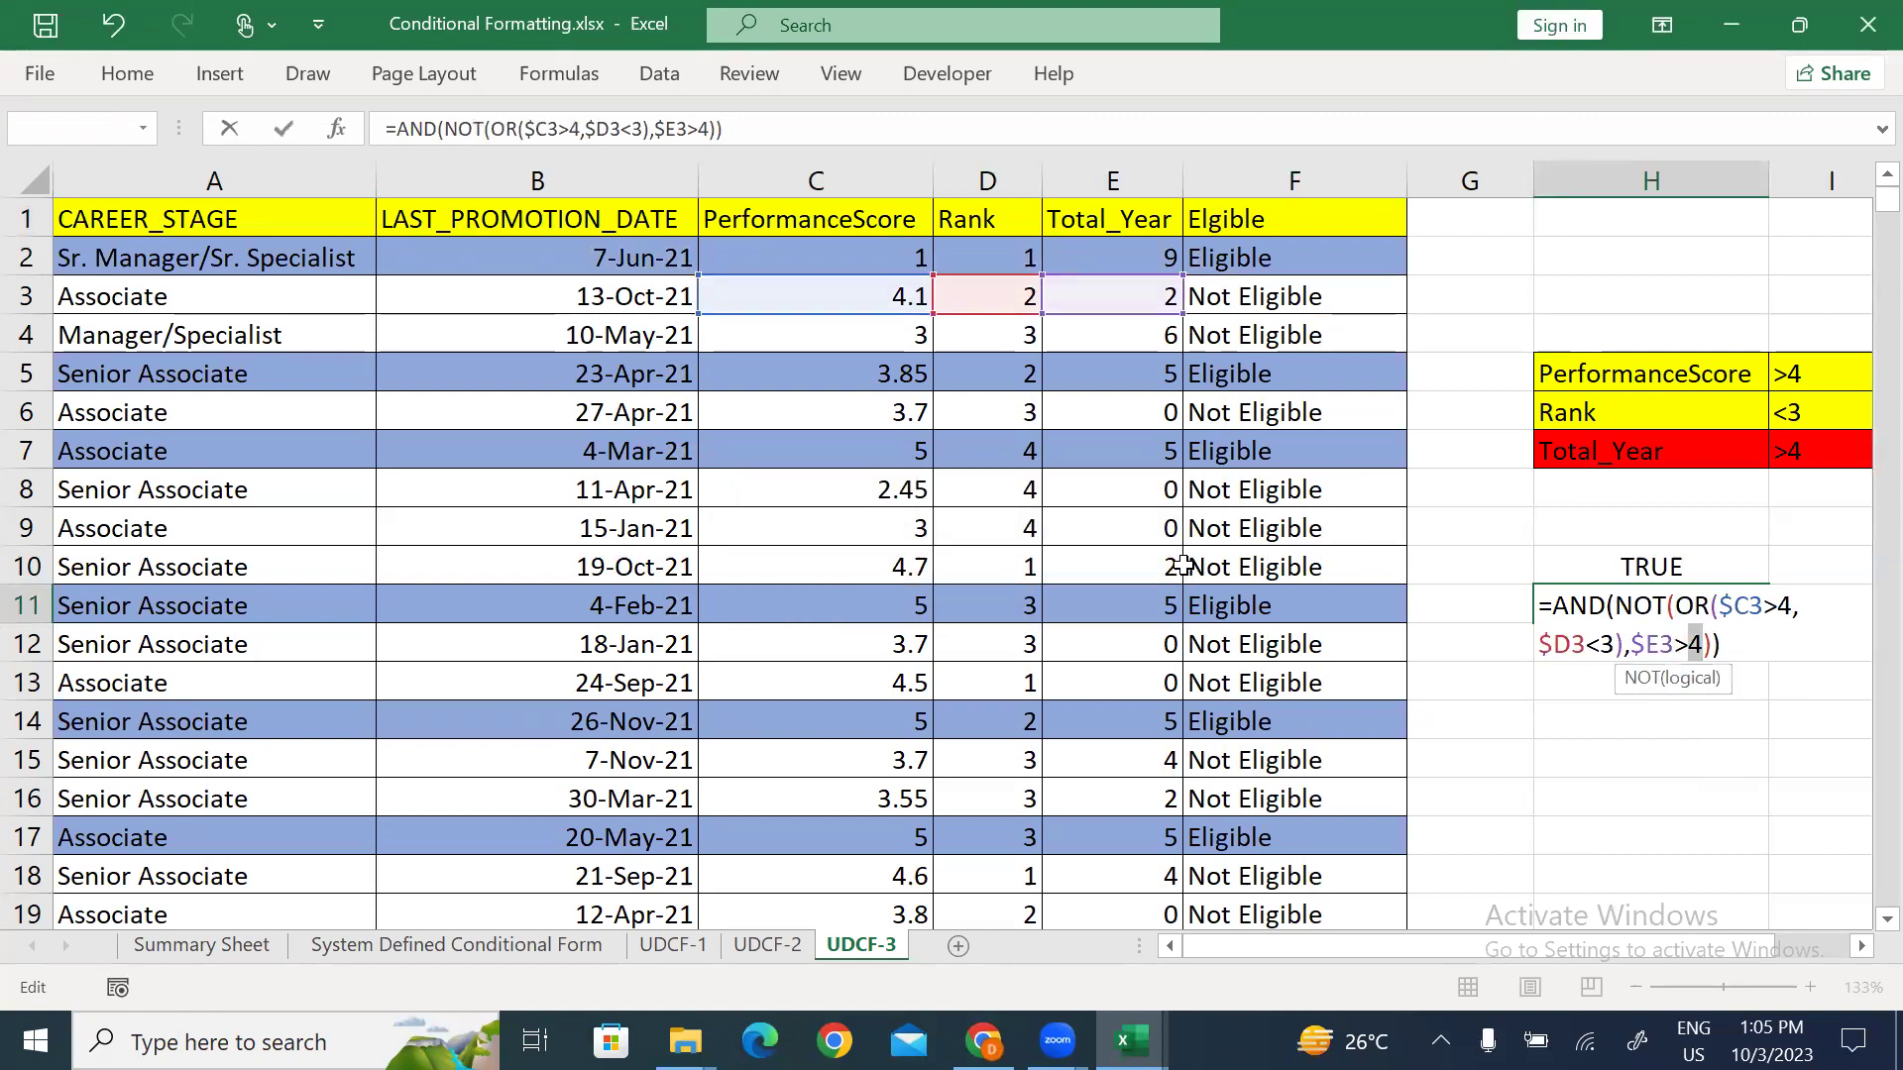
key("Up")
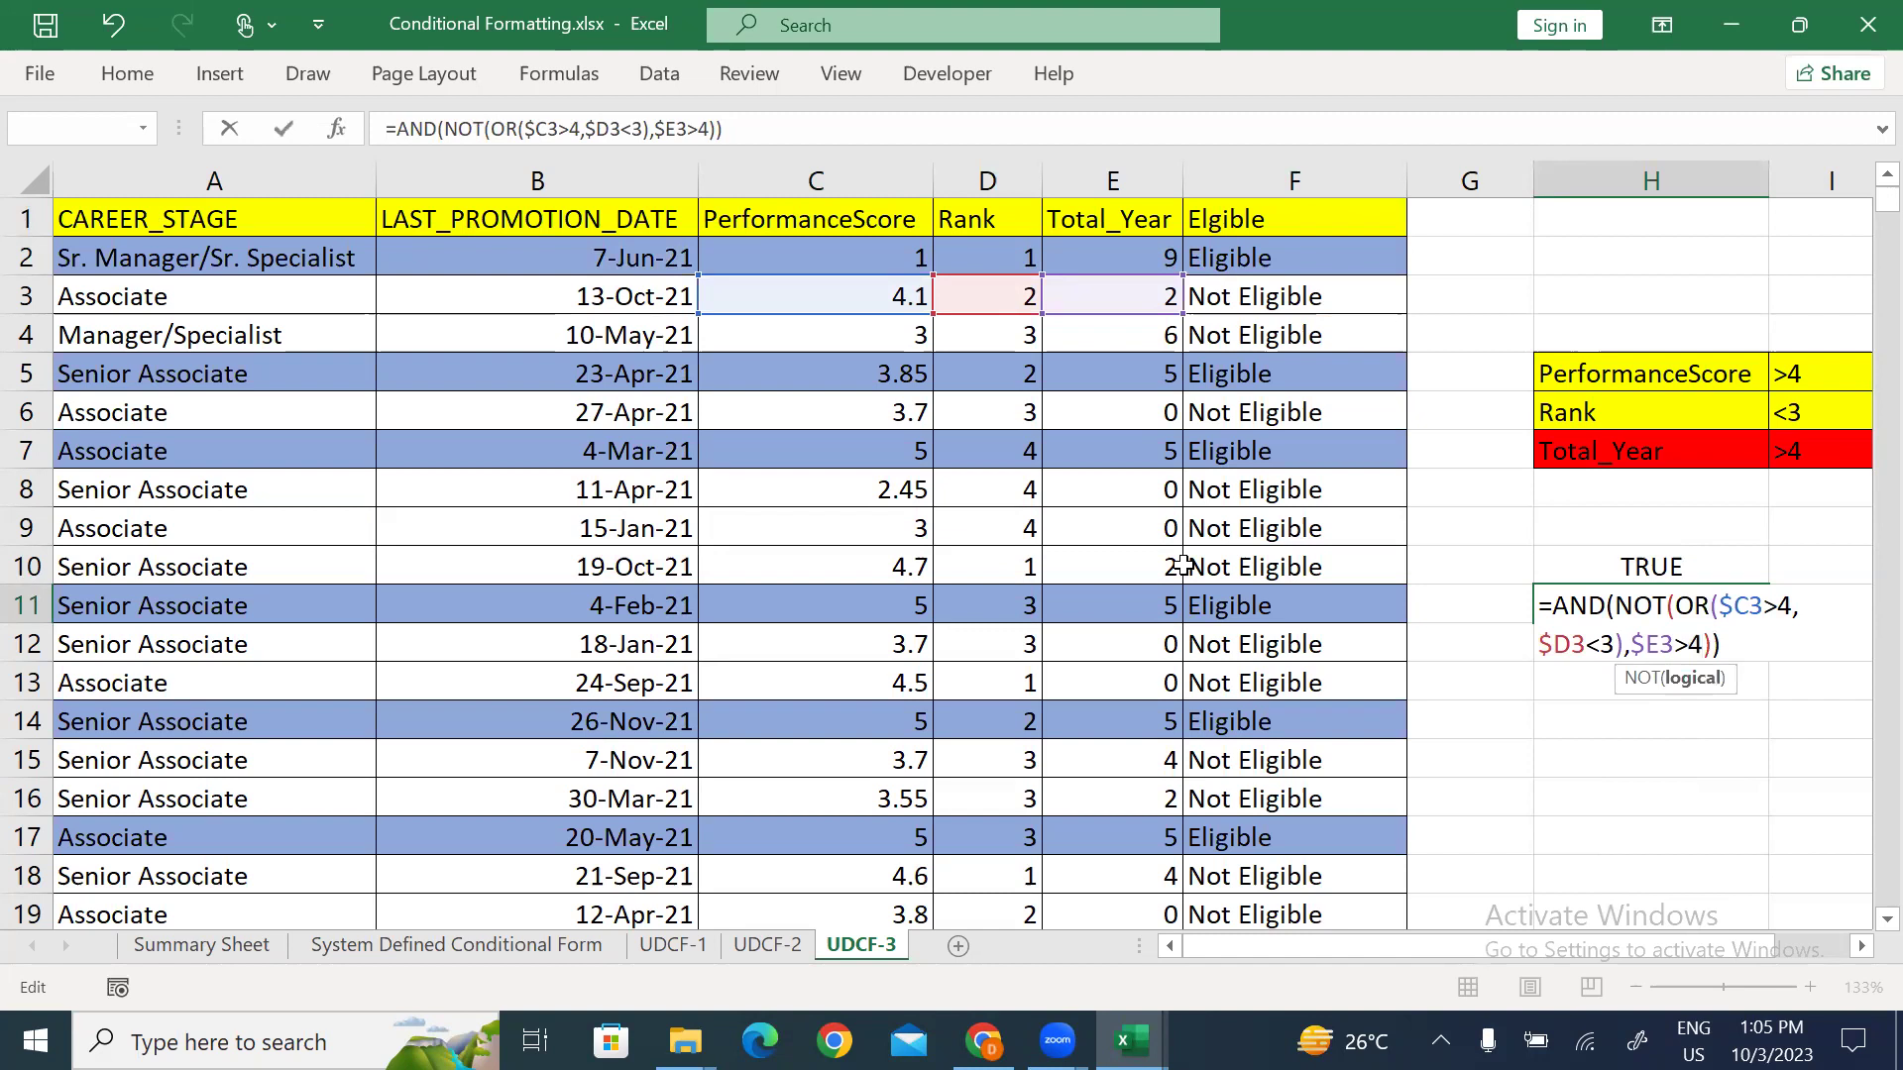
Step: Close the NOT right after the OR condition and enter H11 as =AND(NOT(OR($C3>4,$D3<3)),$E3>4)
key("Down")
key("Up")
key("Right")
key("Right")
key("Right")
key("Right")
key("Right")
key("Right")
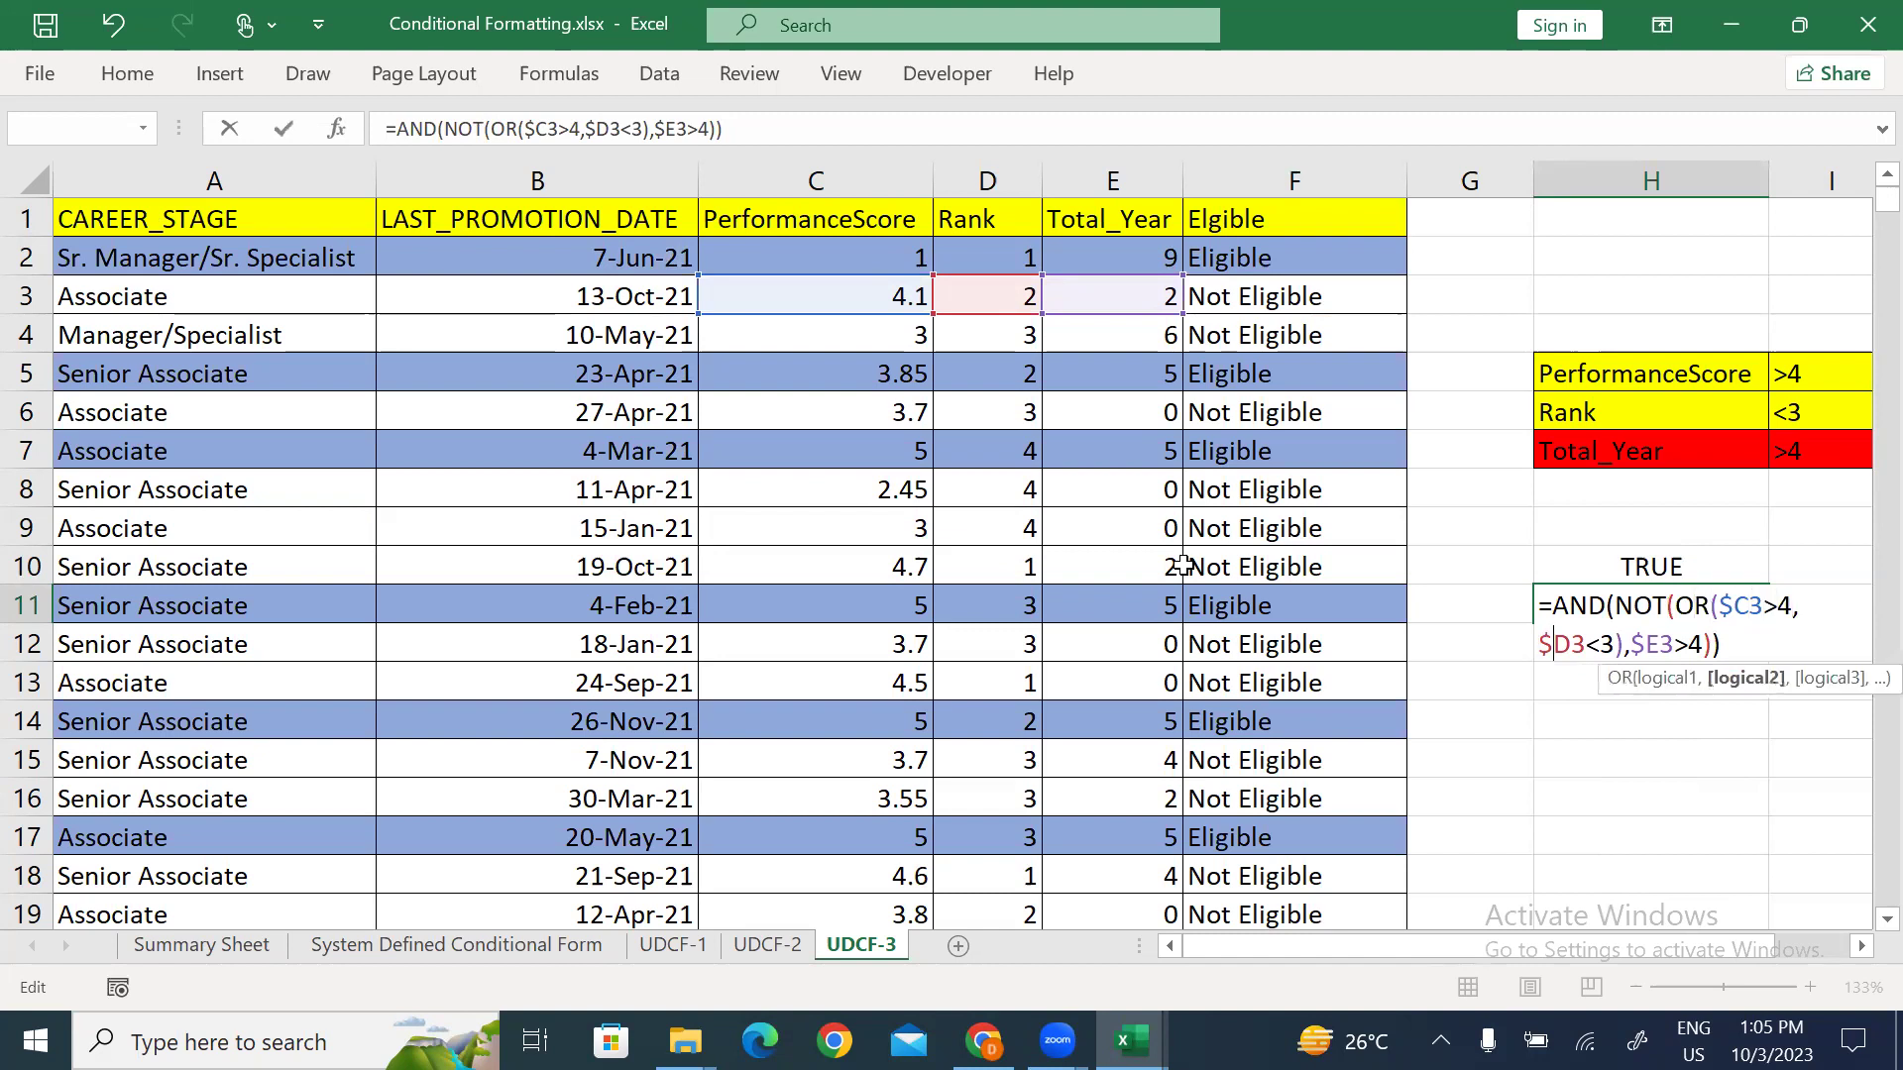
key("Right")
key("Right")
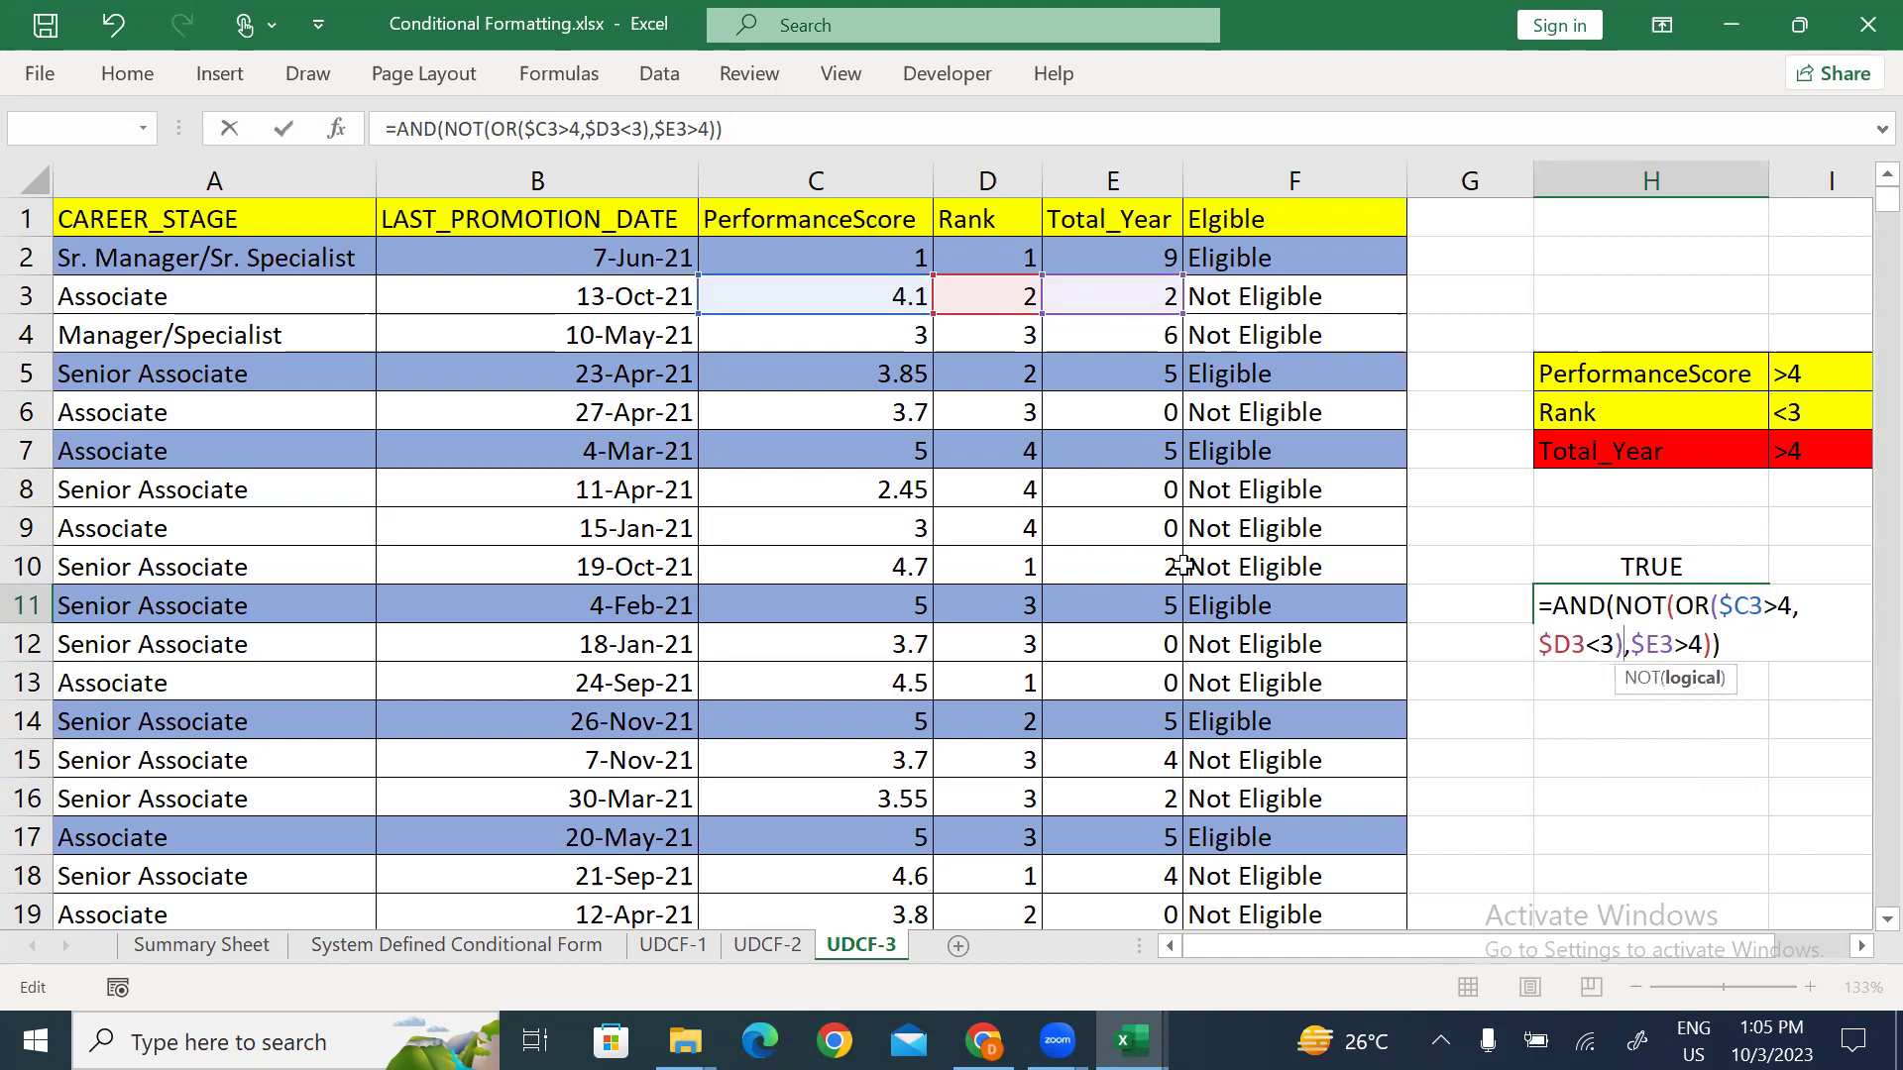
type(")")
key("Right")
key("Right")
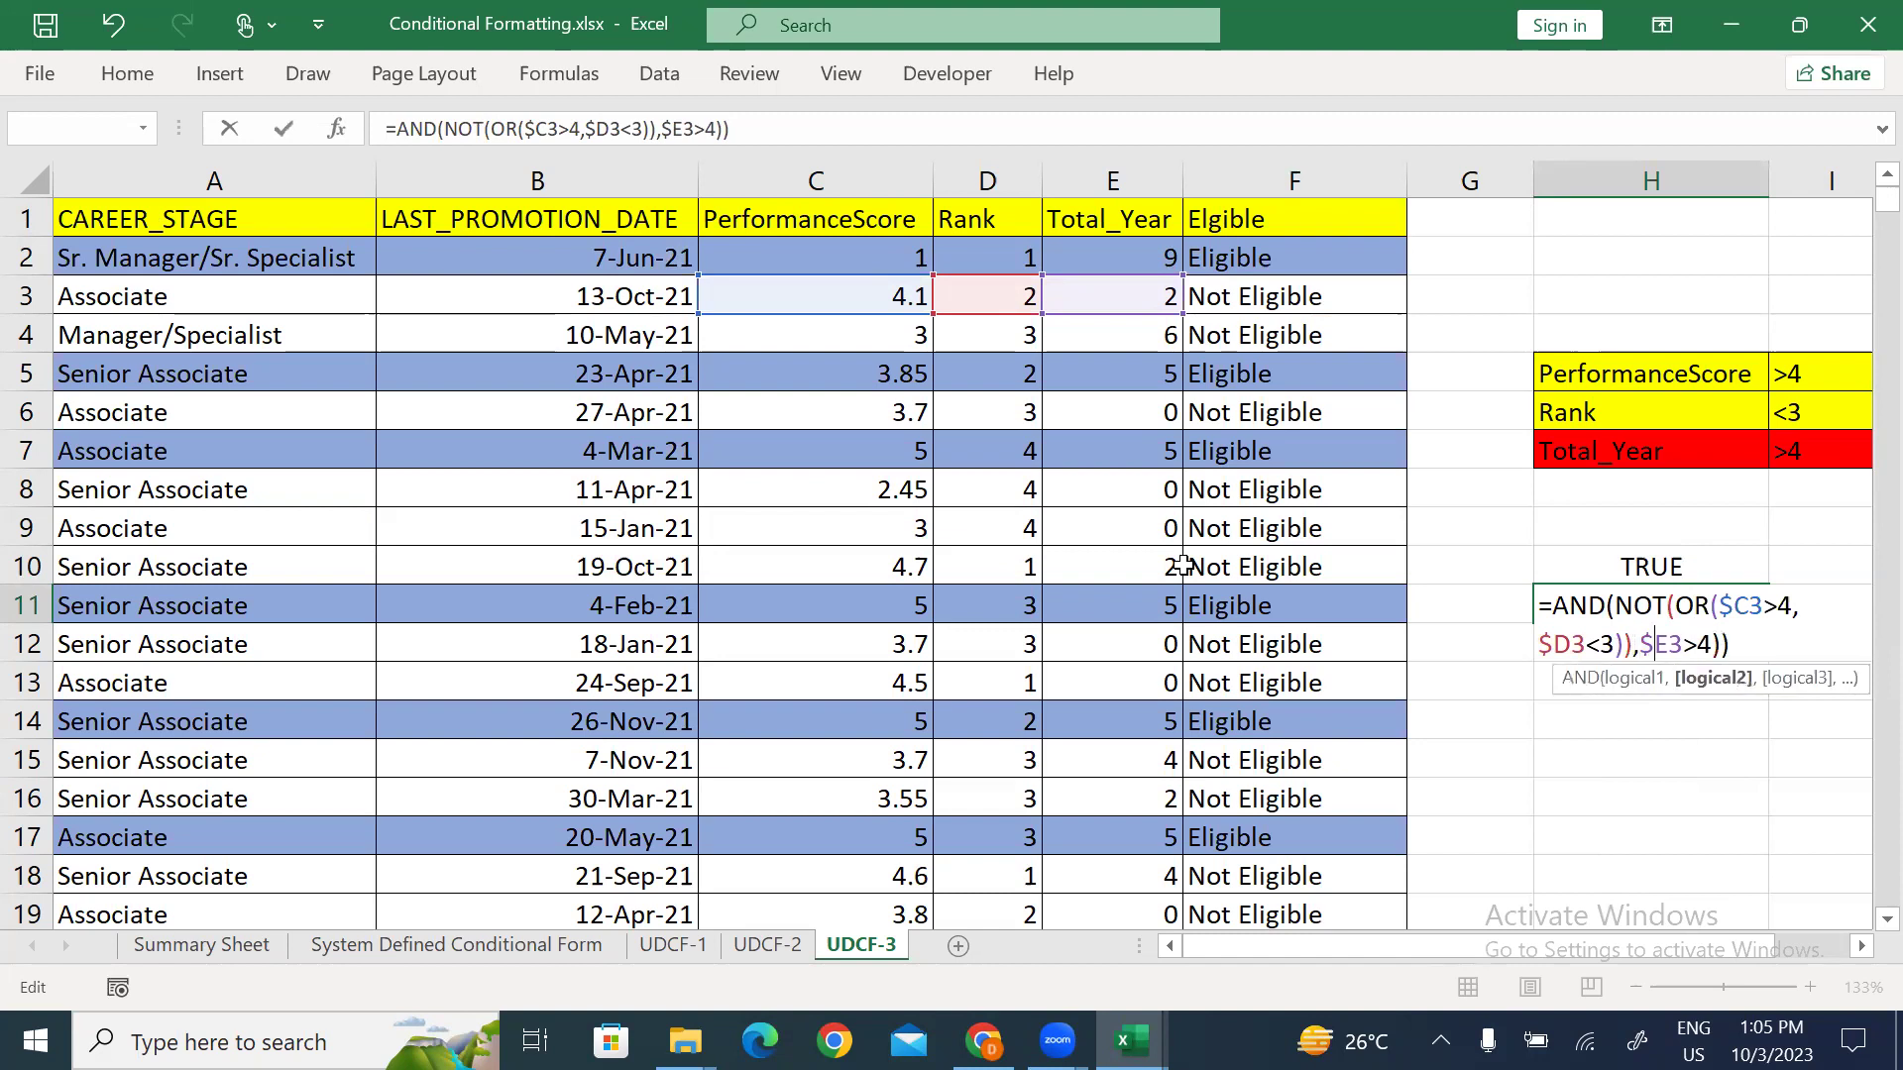
key("Right")
key("Right")
key("Return")
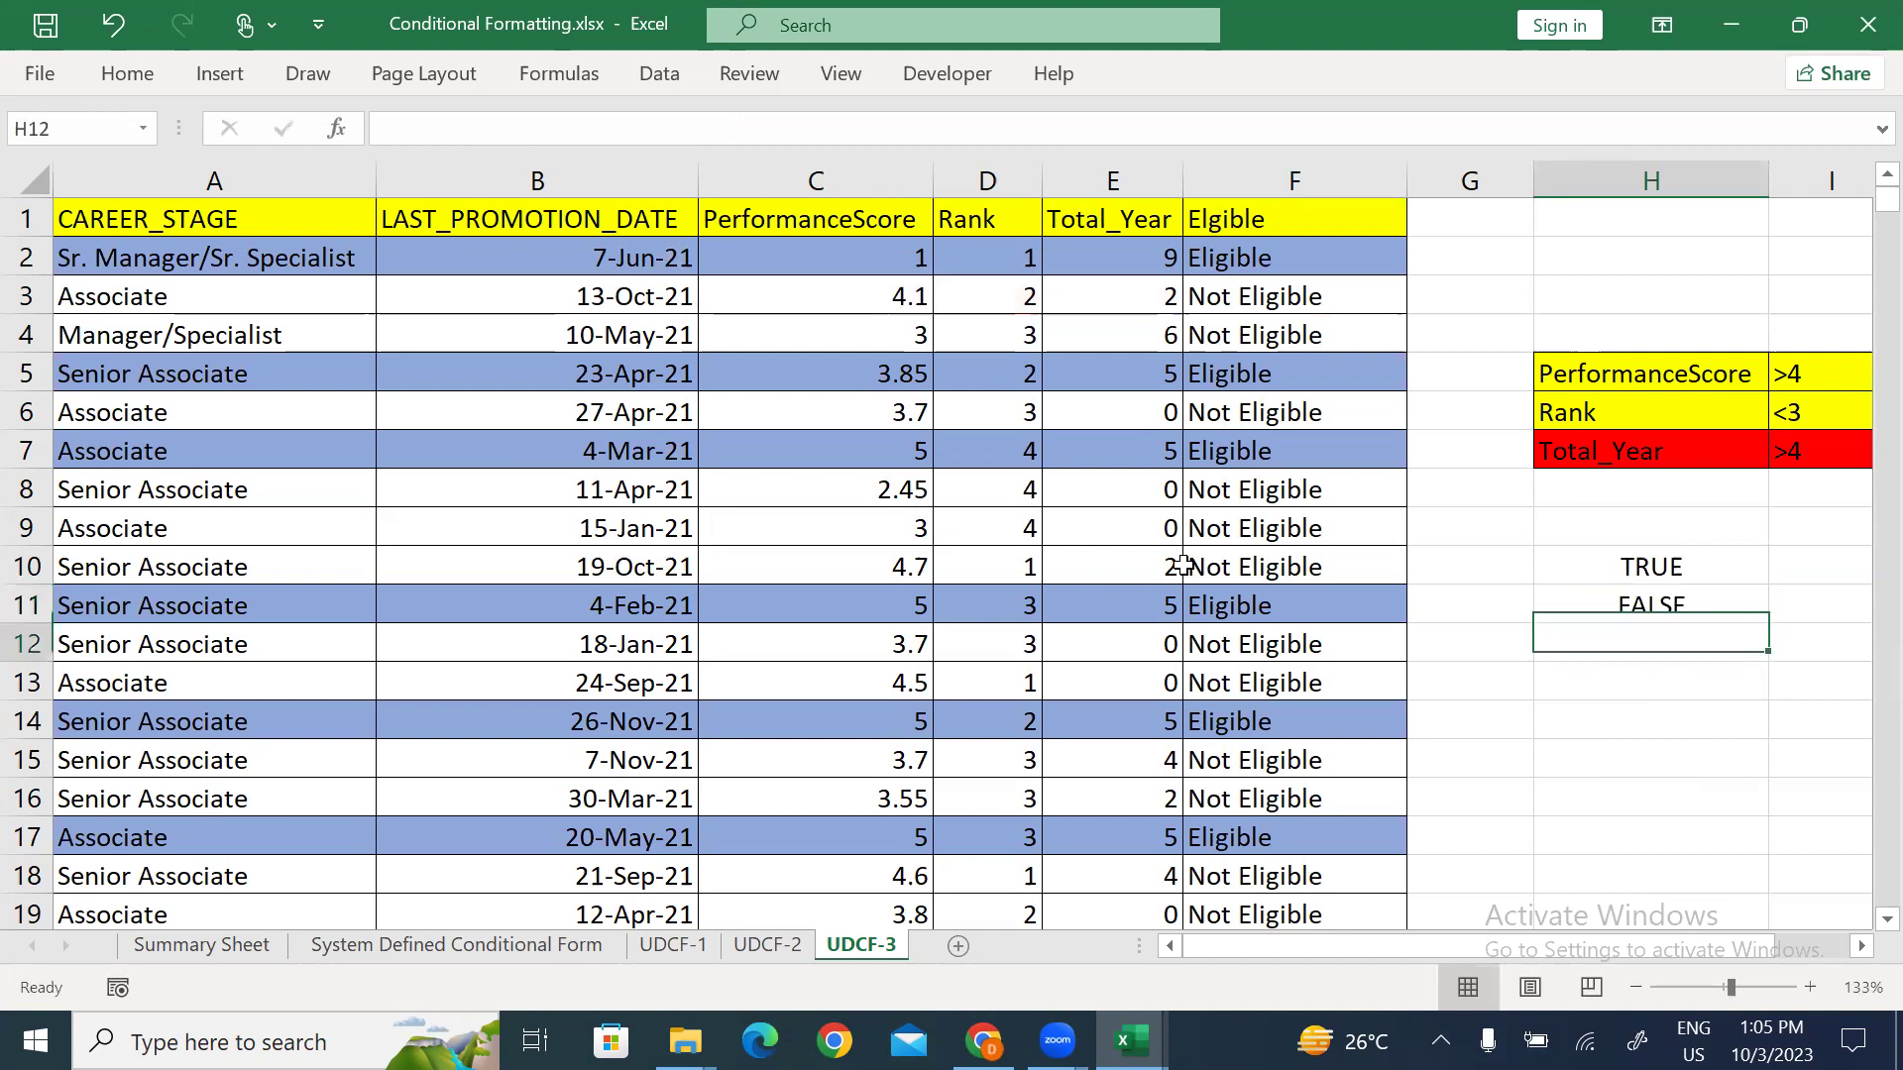
Step: Copy the complete text of the AND/NOT/OR formula in H11 without changing the cell
key("Up")
key("F2")
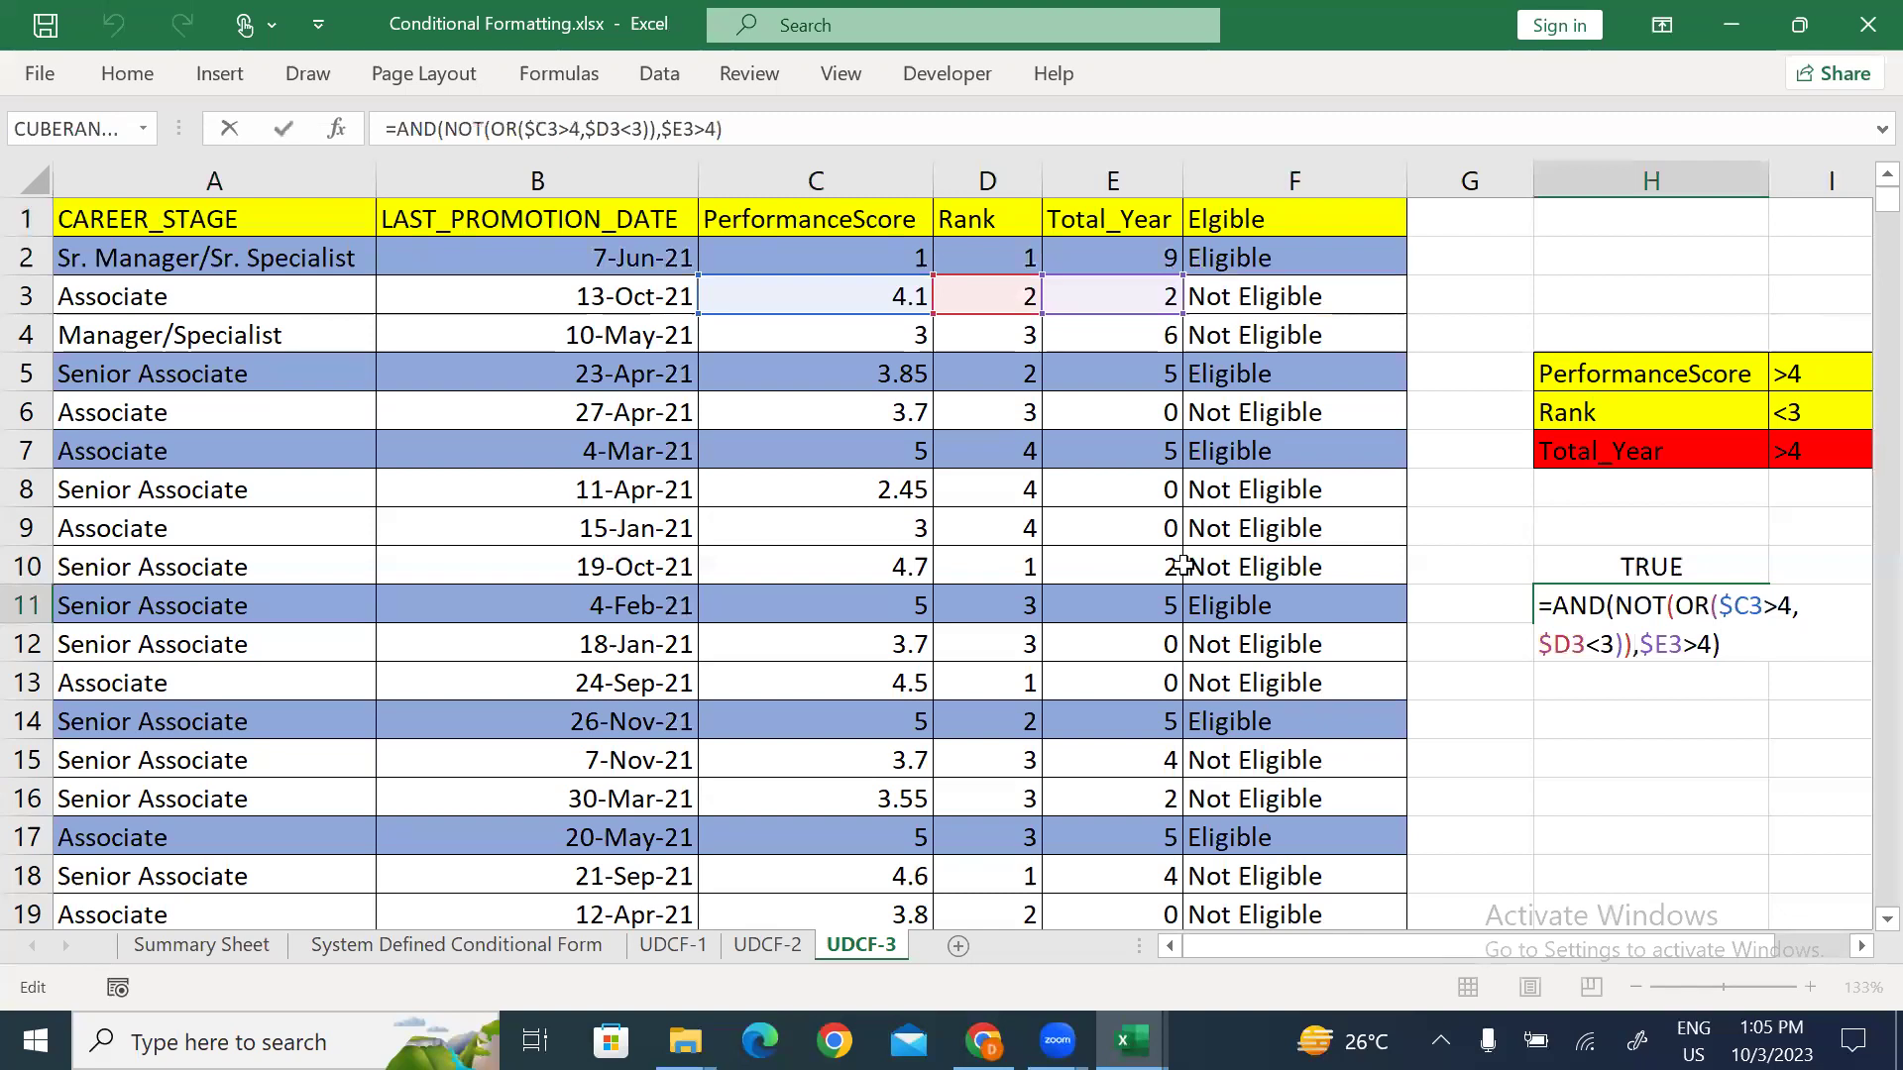
key("ctrl+shift+Left")
key("ctrl+shift+Left")
key("ctrl+shift+Left")
key("ctrl+shift+Left")
key("ctrl+shift+Left")
key("ctrl+shift+Left")
key("ctrl+c")
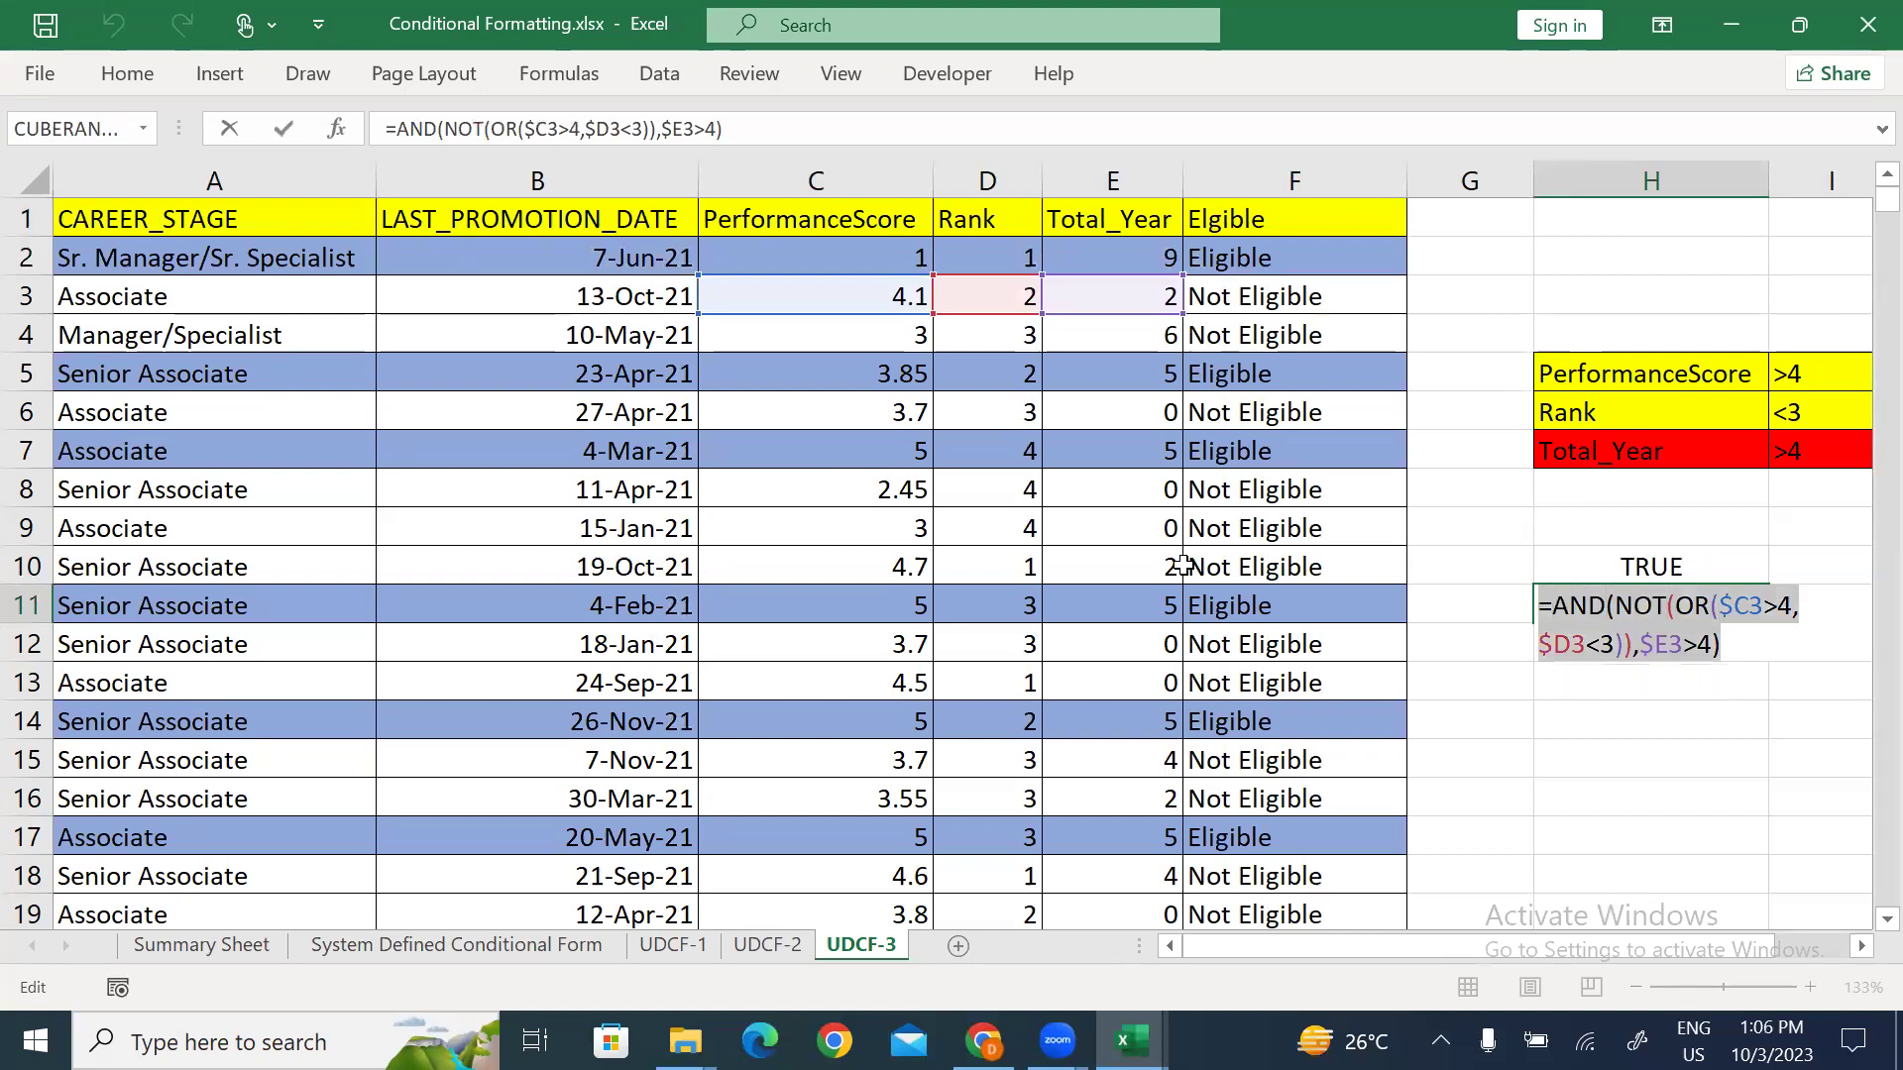
key("Escape")
Step: Select the data range A2:F1100 and start another new conditional formatting rule for it
key("Left")
key("Left")
key("Left")
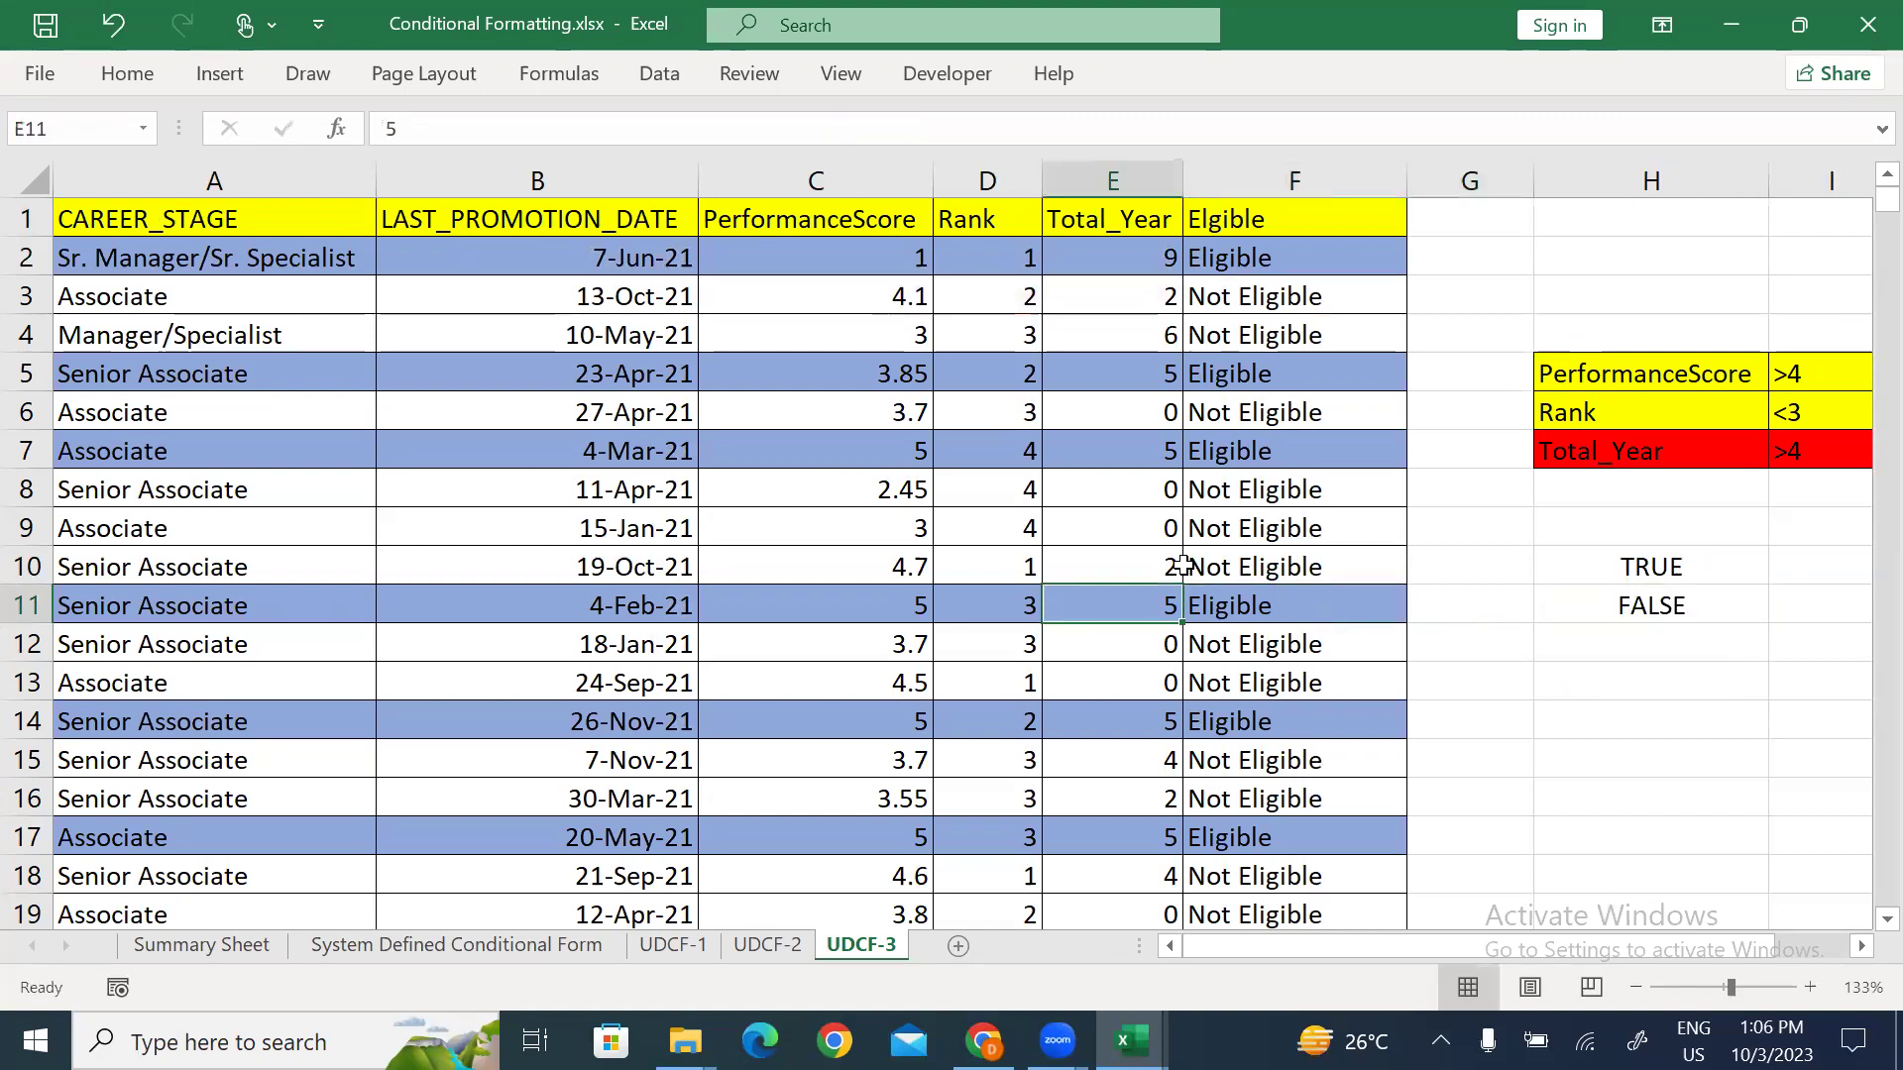
key("ctrl+Up")
key("ctrl+Left")
key("Down")
key("ctrl+shift+Right")
key("ctrl+shift+Down")
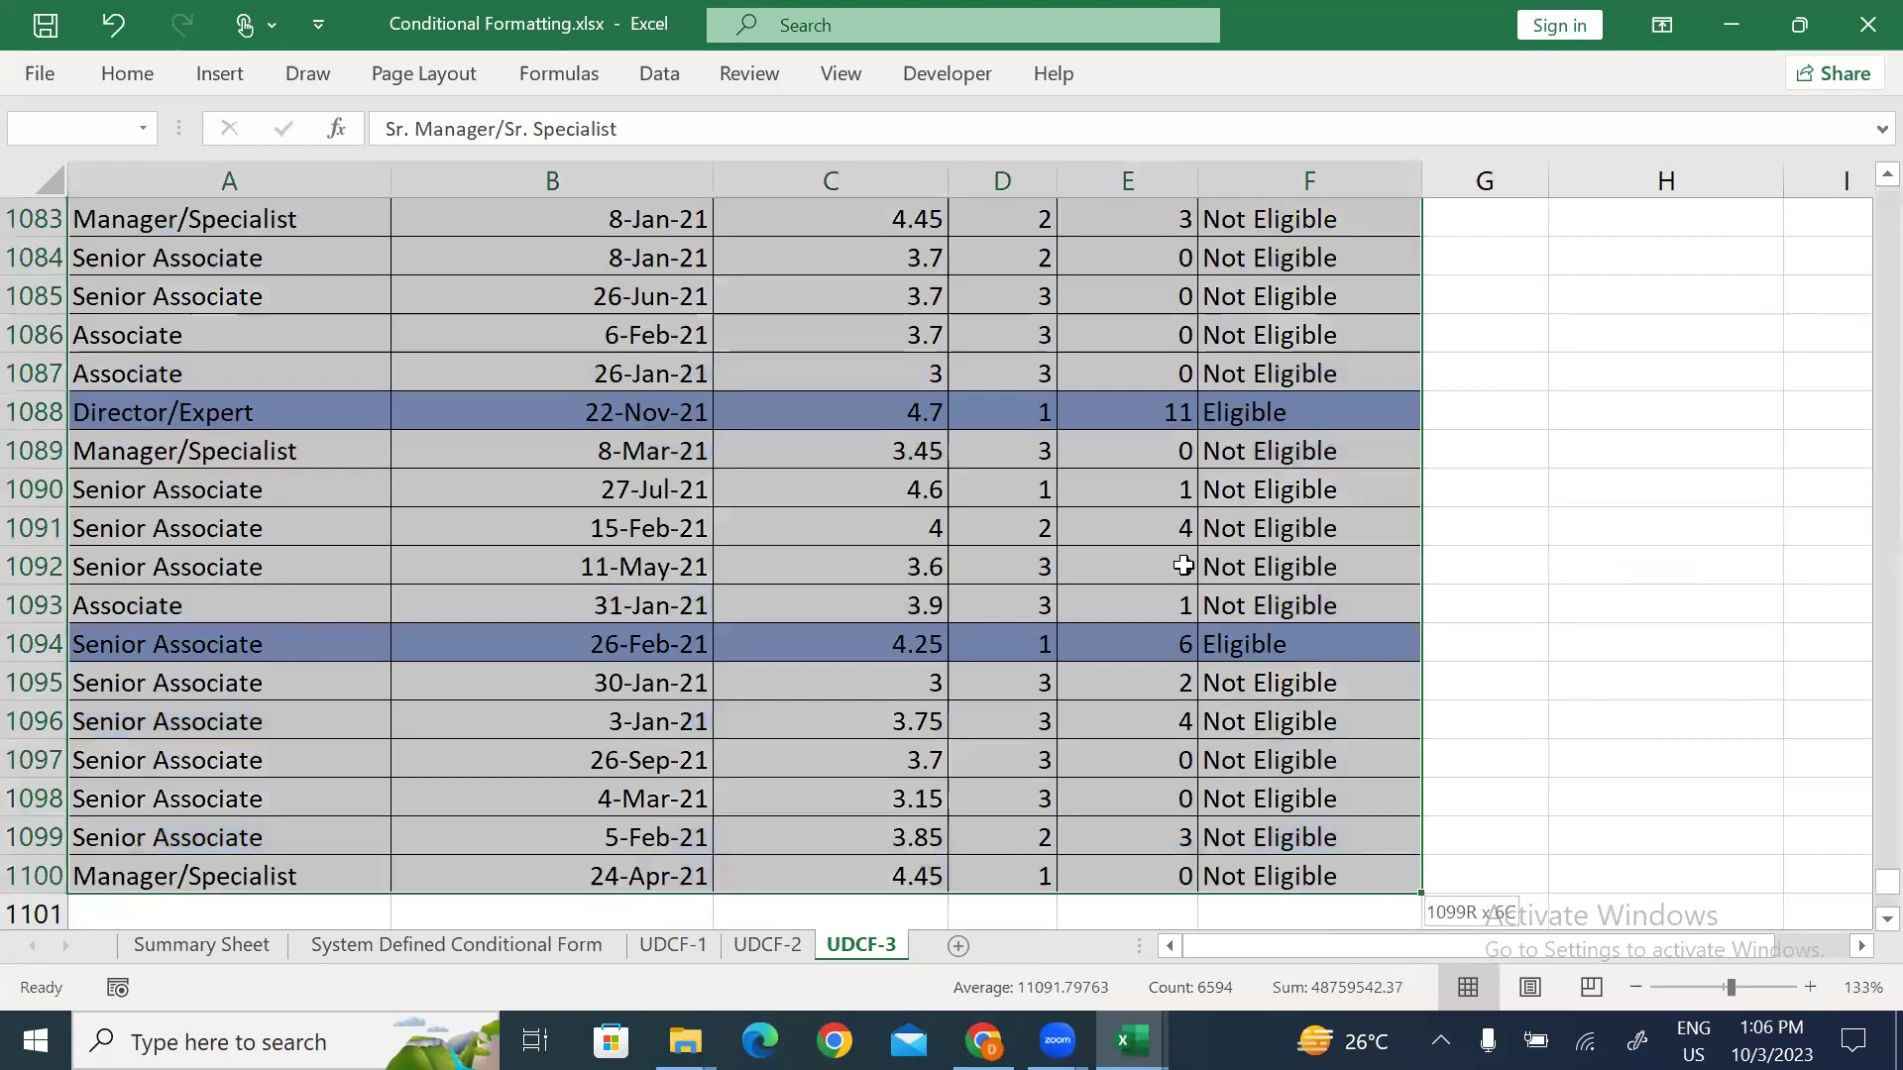
key("alt")
key("h")
key("l")
key("n")
Step: Make the rule formula-based and paste in the copied formula =AND(NOT(OR($C3>4,$D3<3)),$E3>4)
key("Tab")
key("Tab")
key("Tab")
key("Tab")
key("Tab")
key("Tab")
key("Tab")
key("Tab")
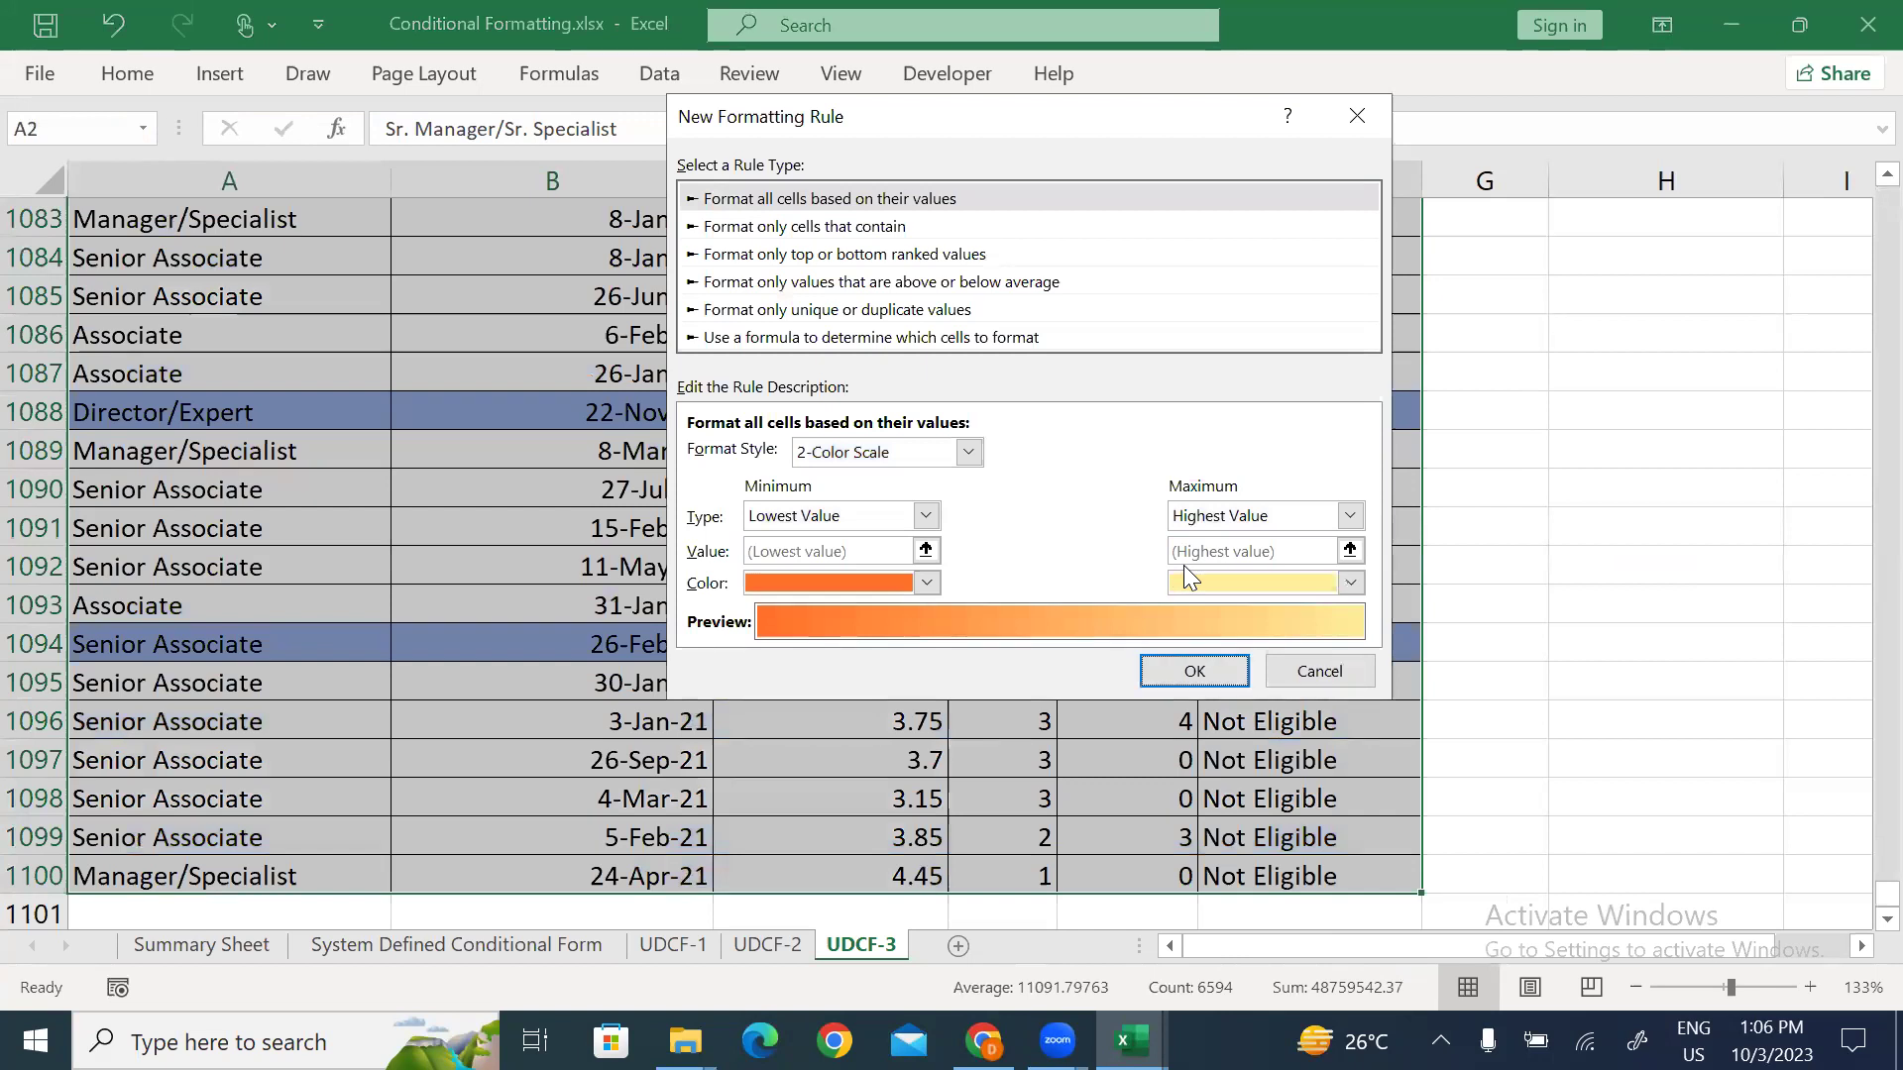
key("Down")
key("Down")
key("Down")
key("Down")
key("Down")
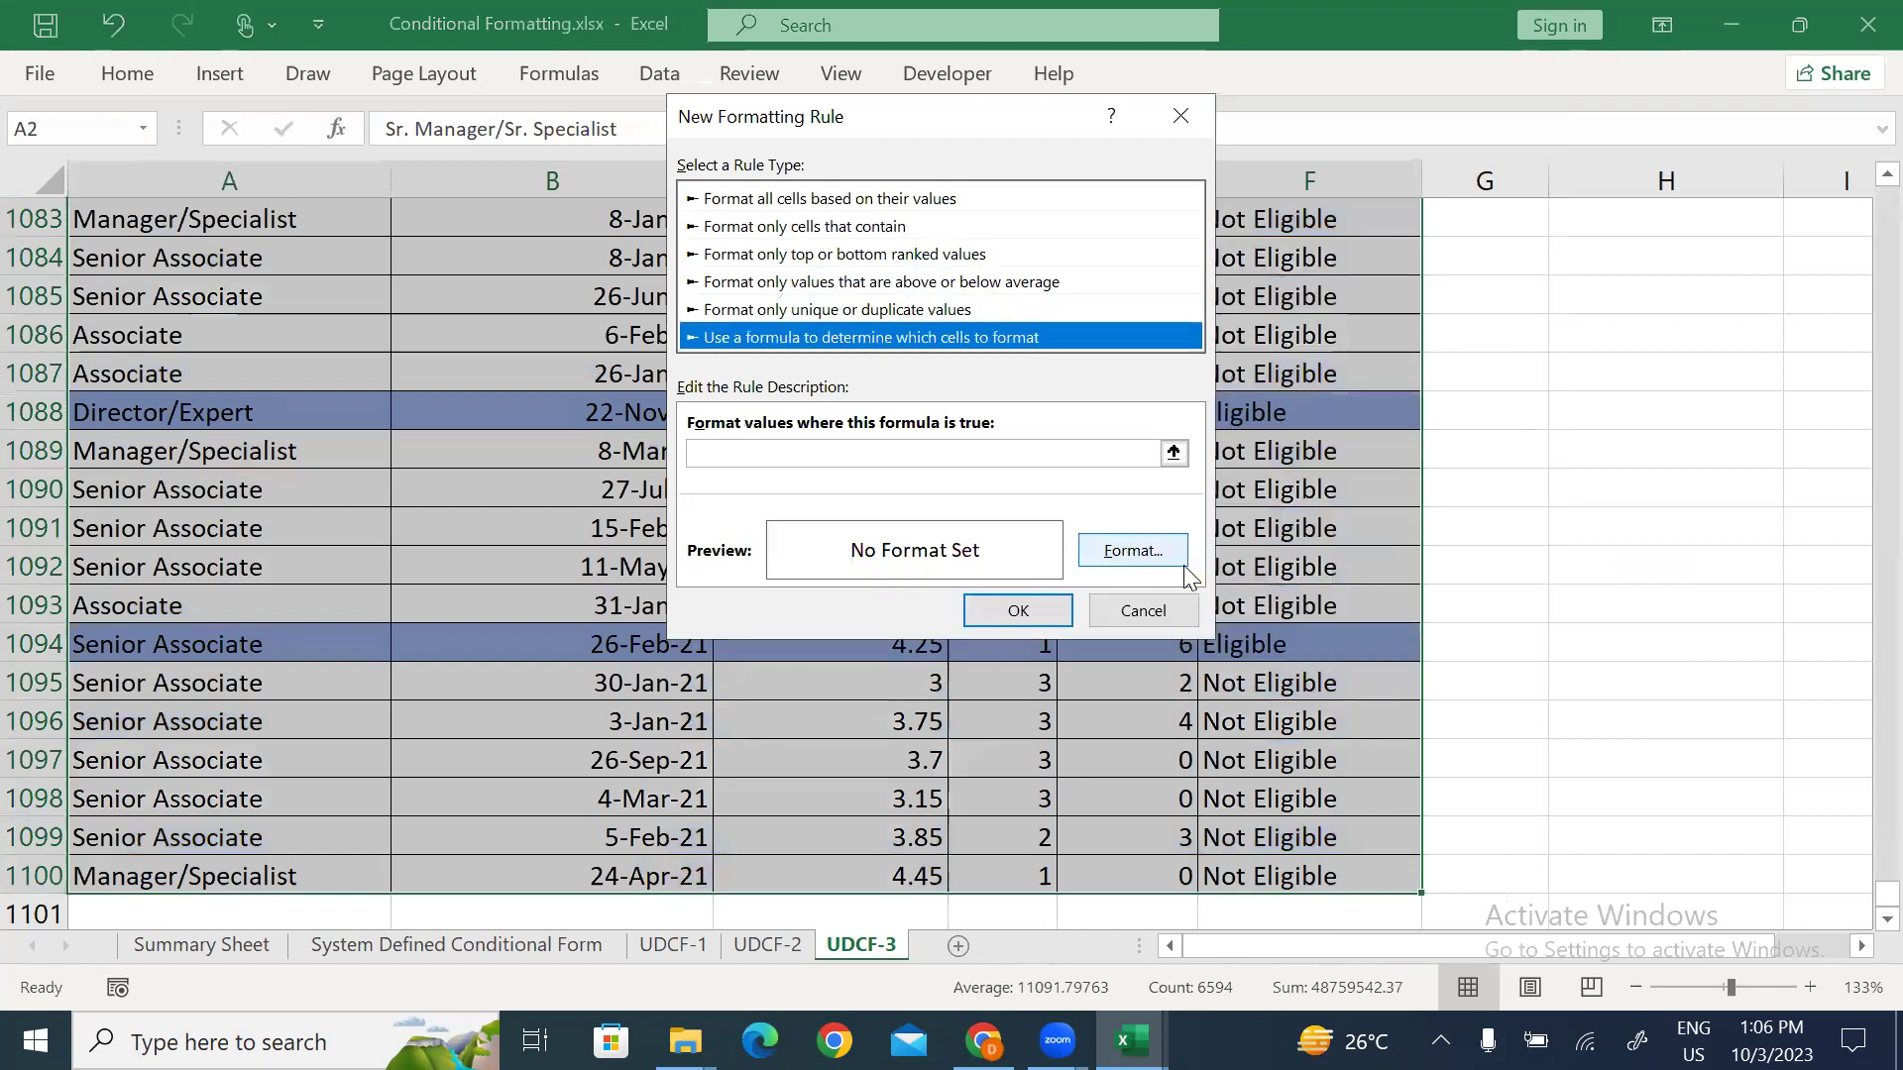
key("Tab")
key("ctrl+v")
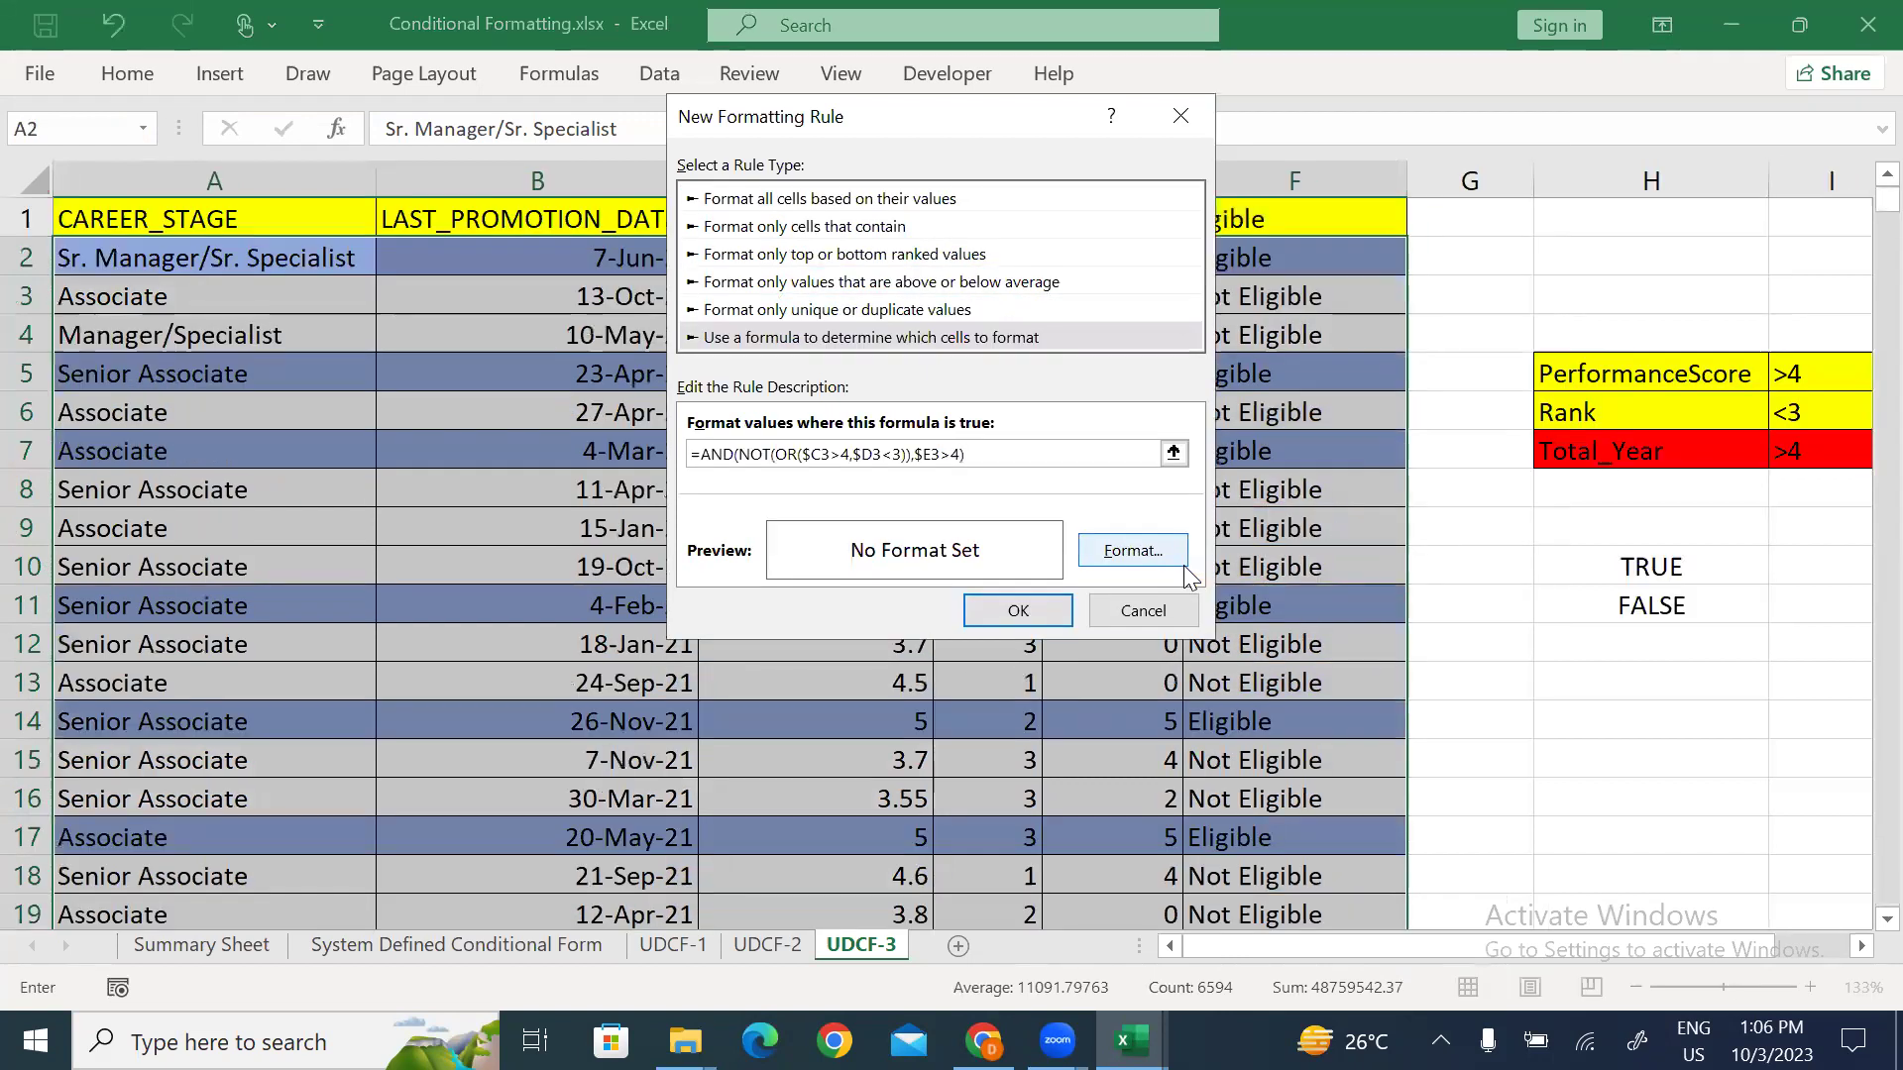
Step: Give the AND/NOT/OR rule a light gold background fill and apply it to the range
left_click(1133, 551)
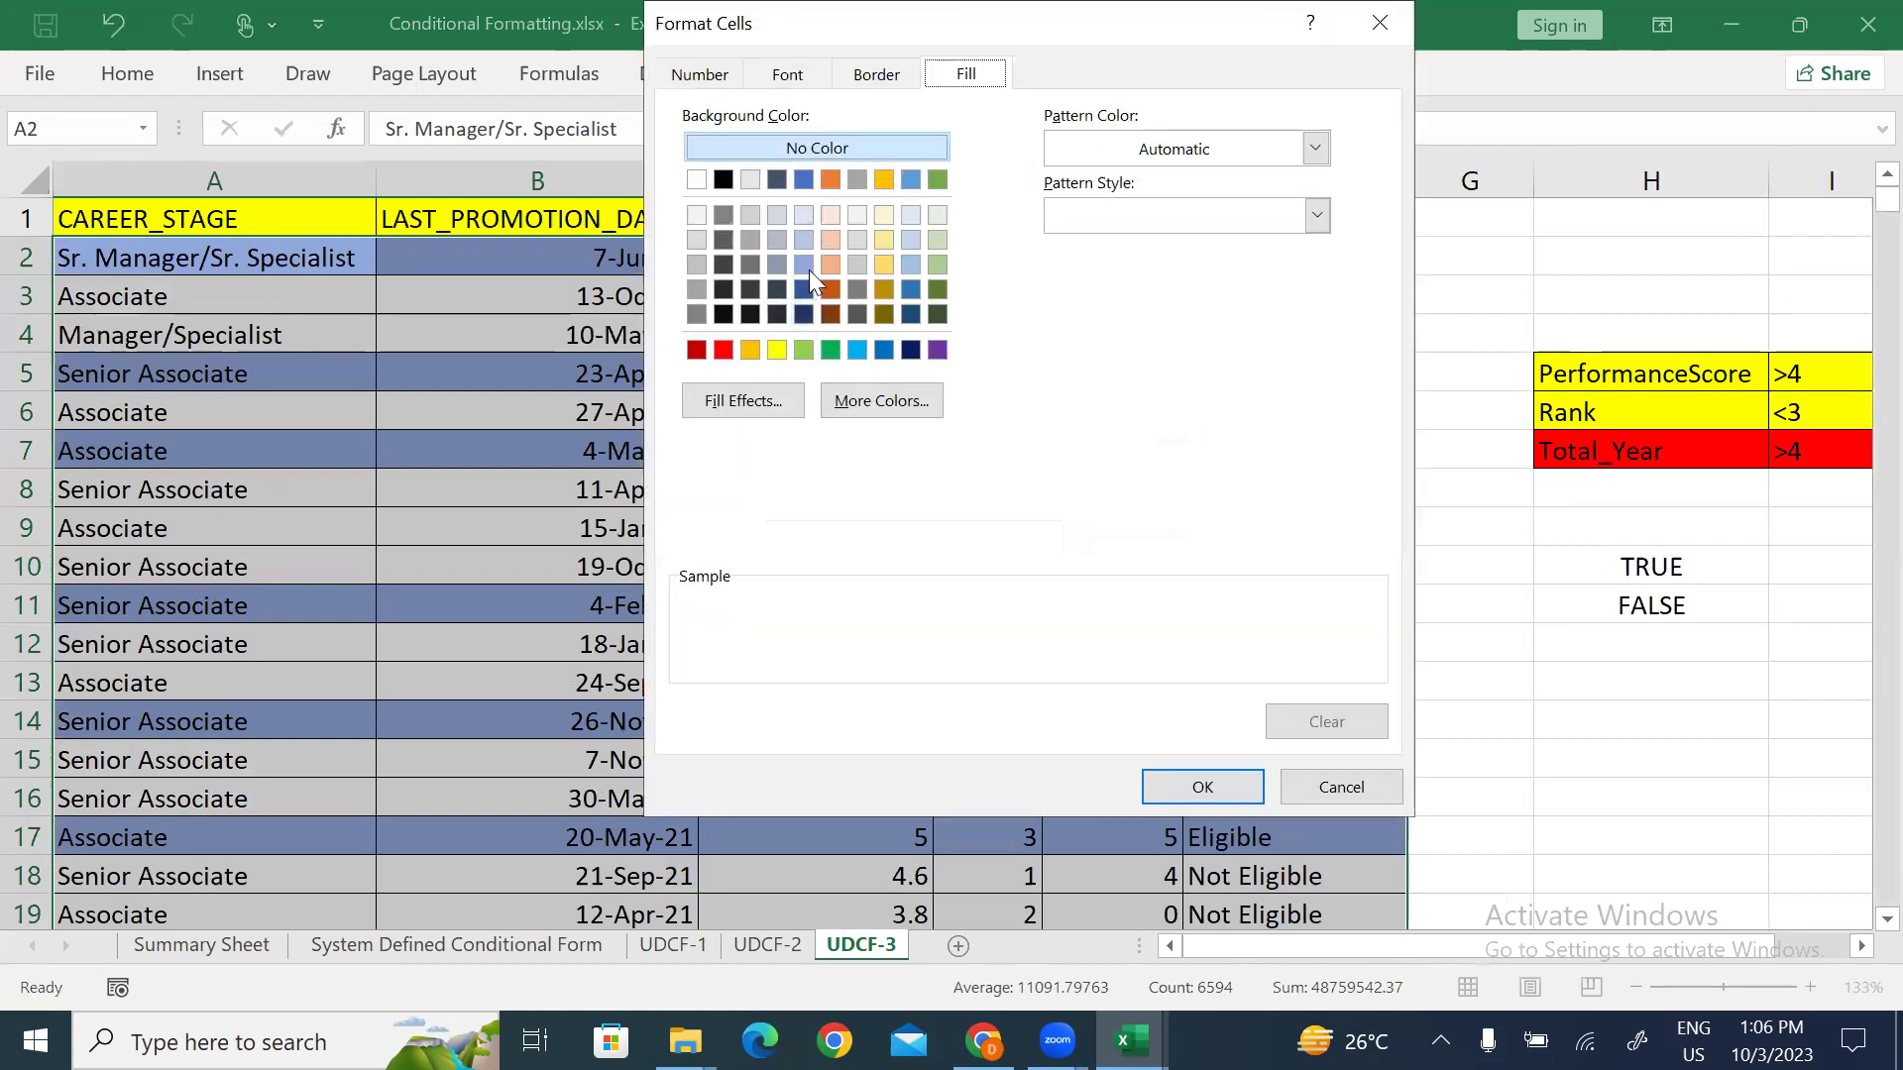
left_click(883, 242)
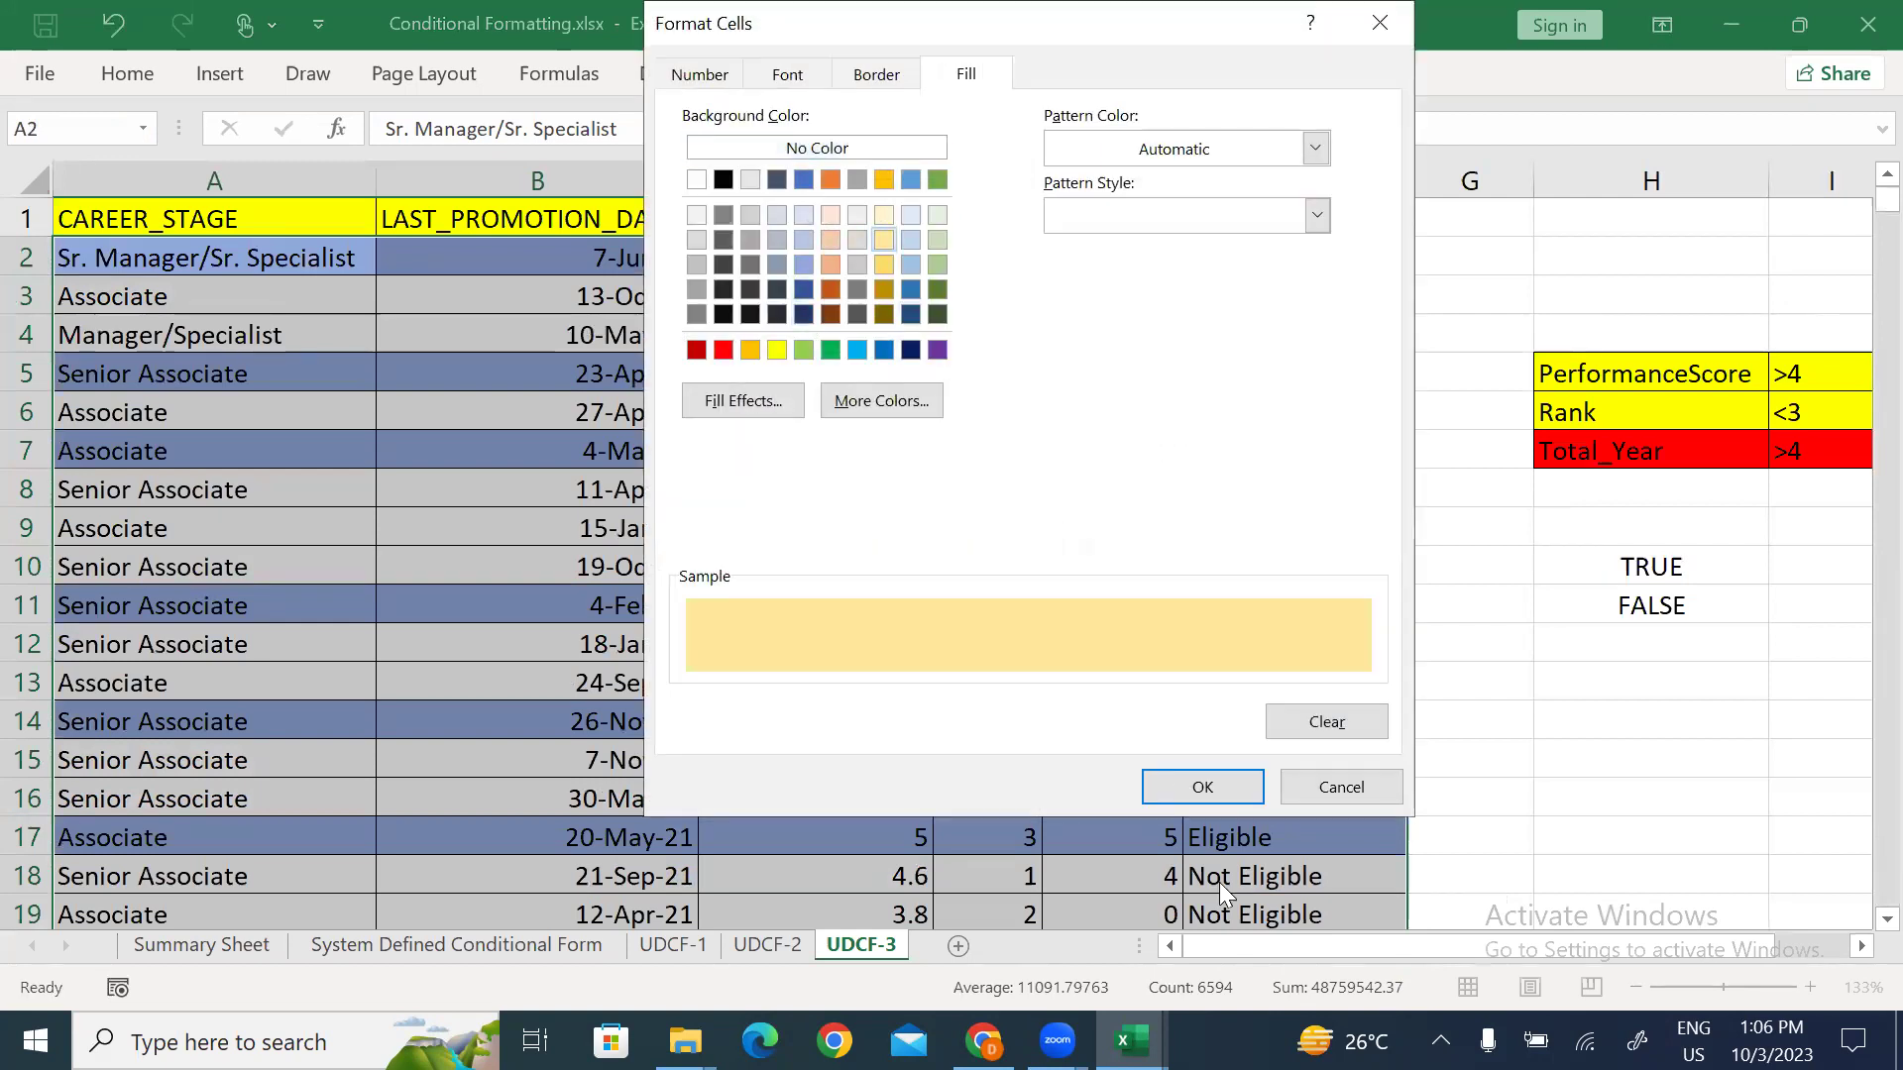
left_click(1203, 787)
left_click(1015, 614)
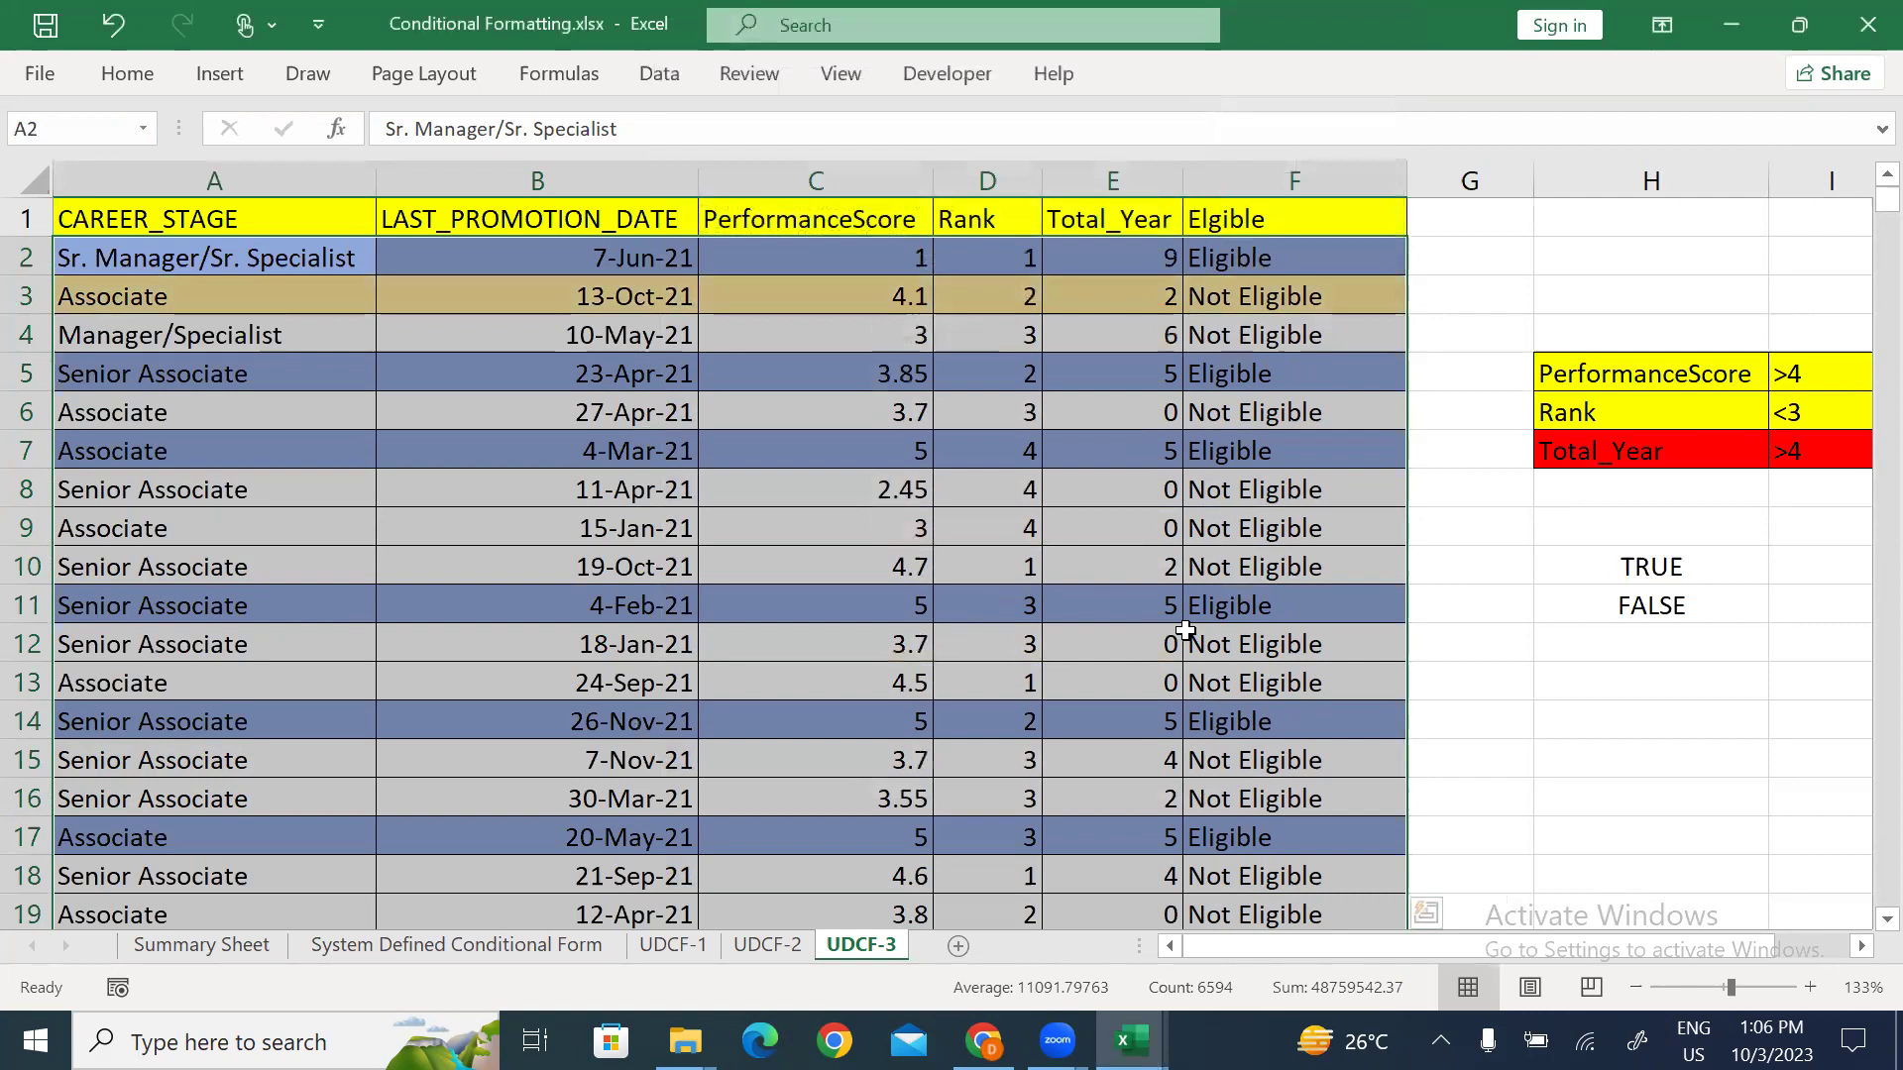
Step: Remove the NOT wrapper and its closing parenthesis from around the OR part of the formula in H11
left_click(1256, 496)
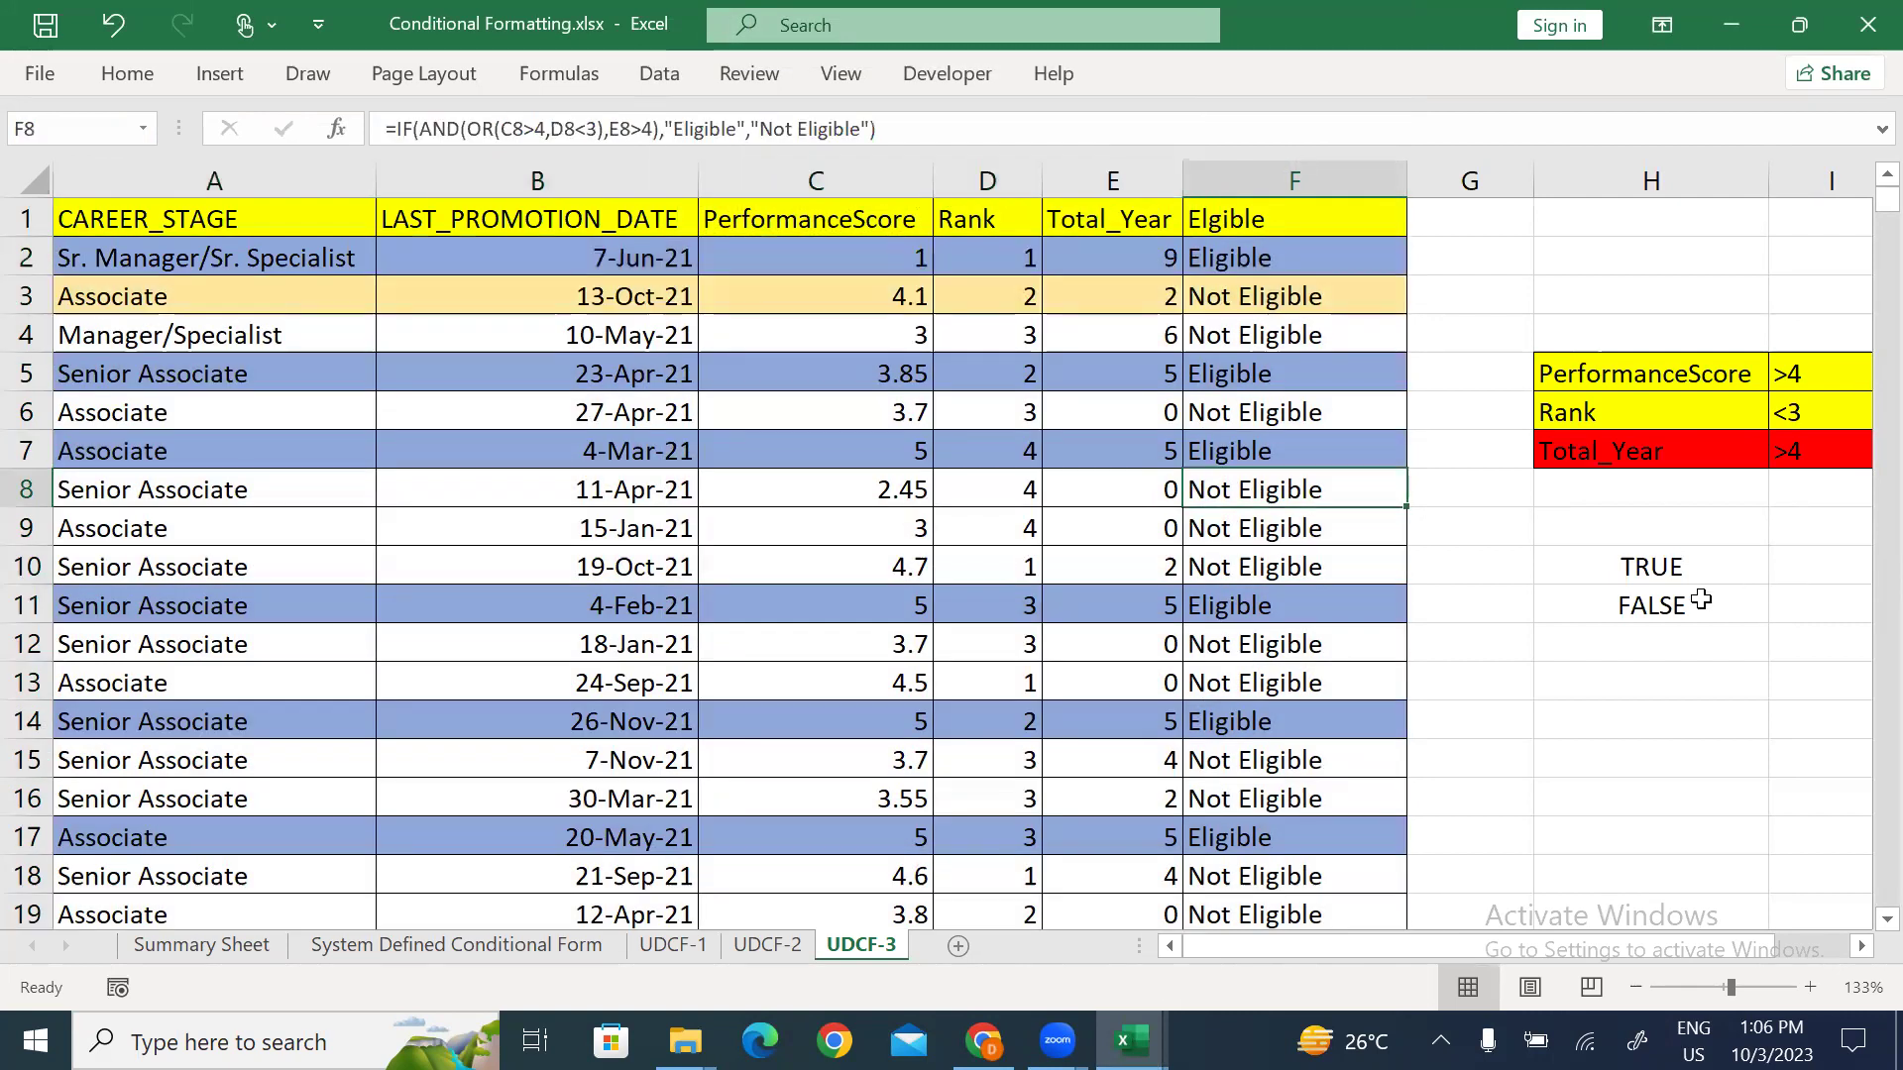
left_click(1655, 606)
key("F2")
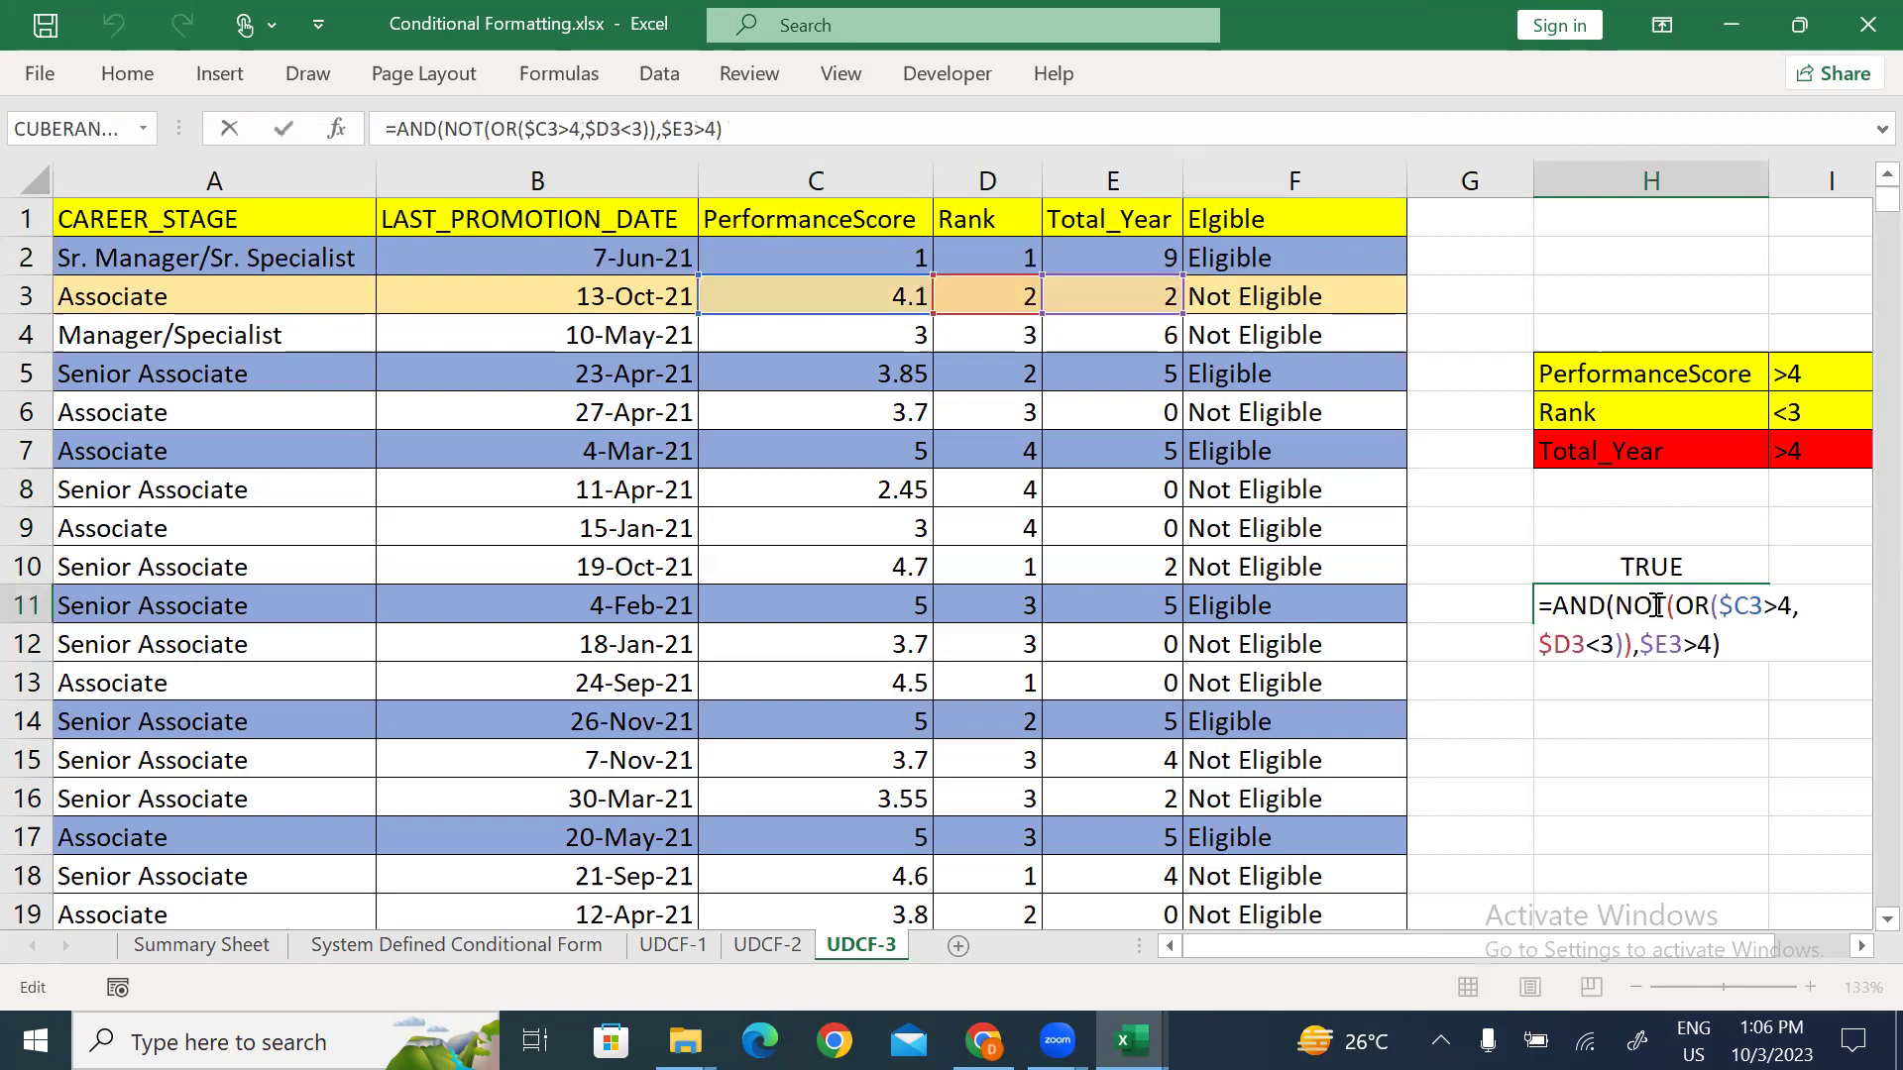
key("Return")
left_click(1655, 606)
scroll(1655, 605, "right", 2)
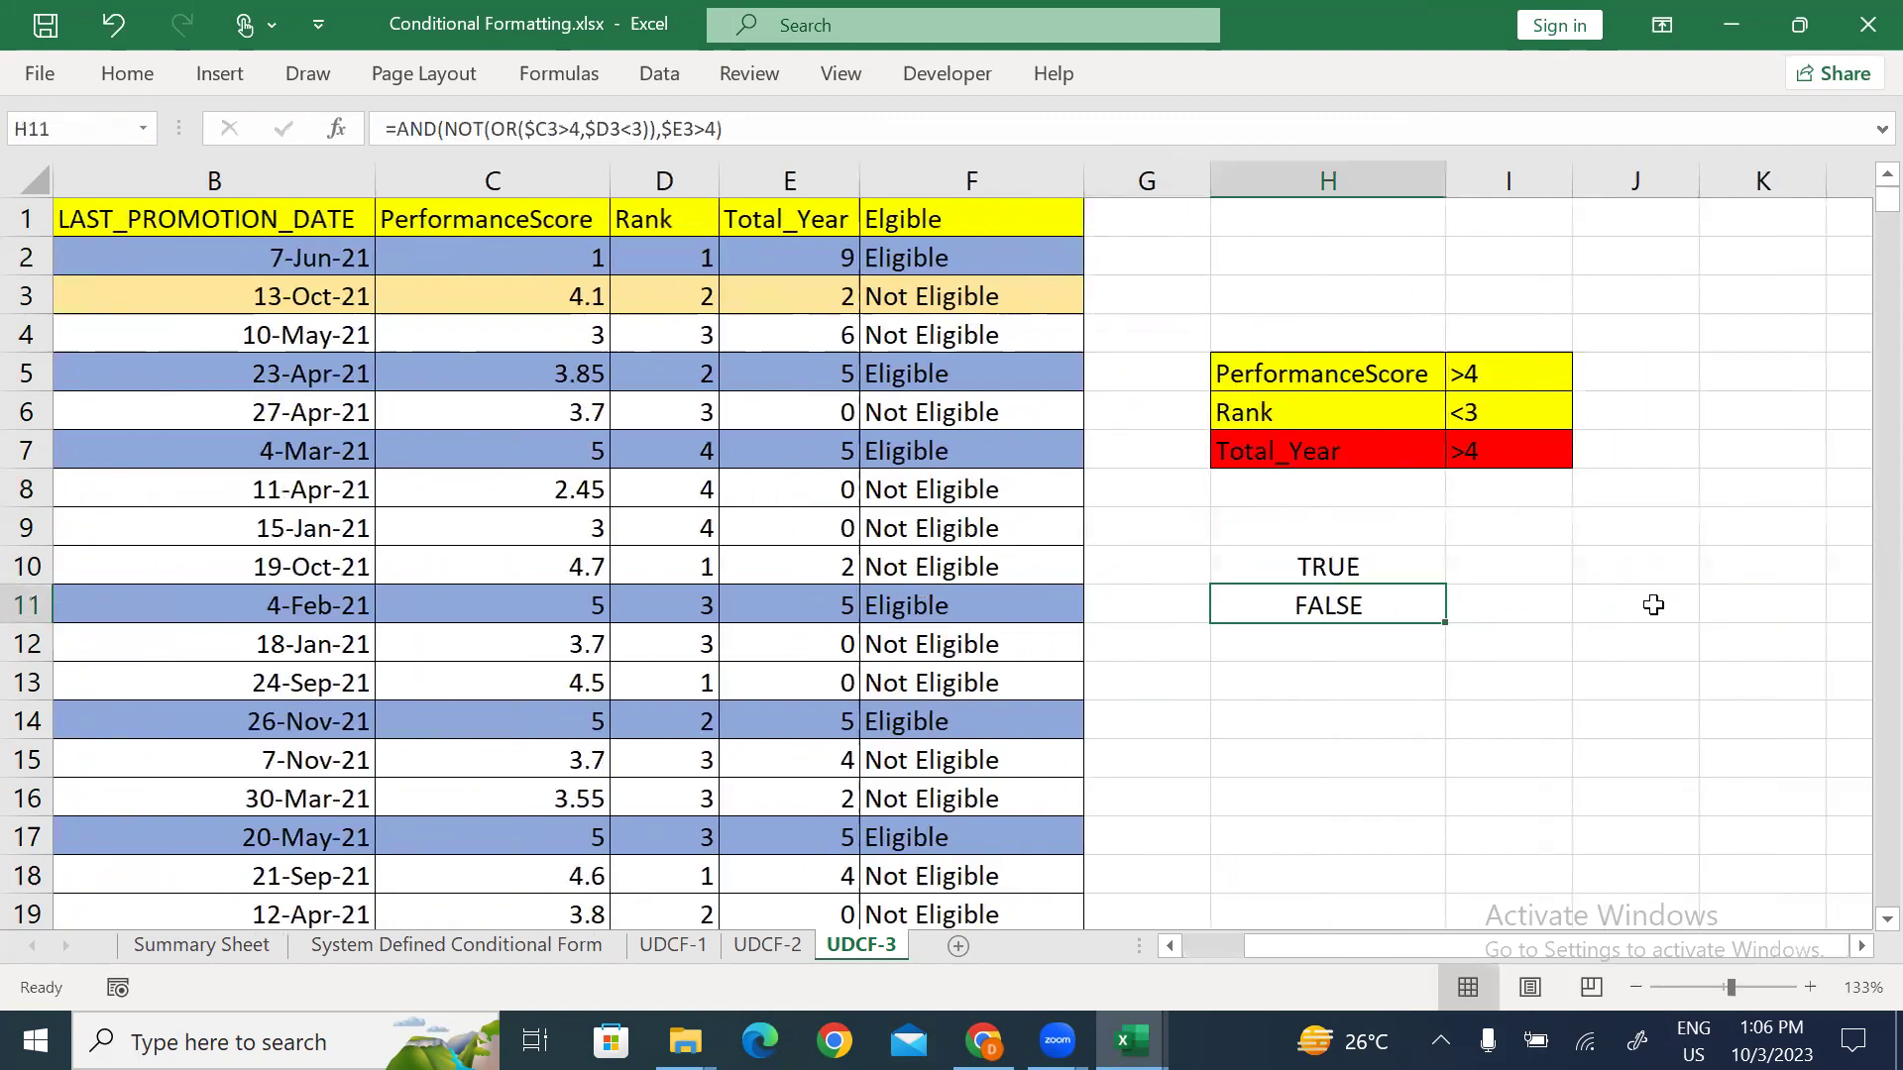
key("F2")
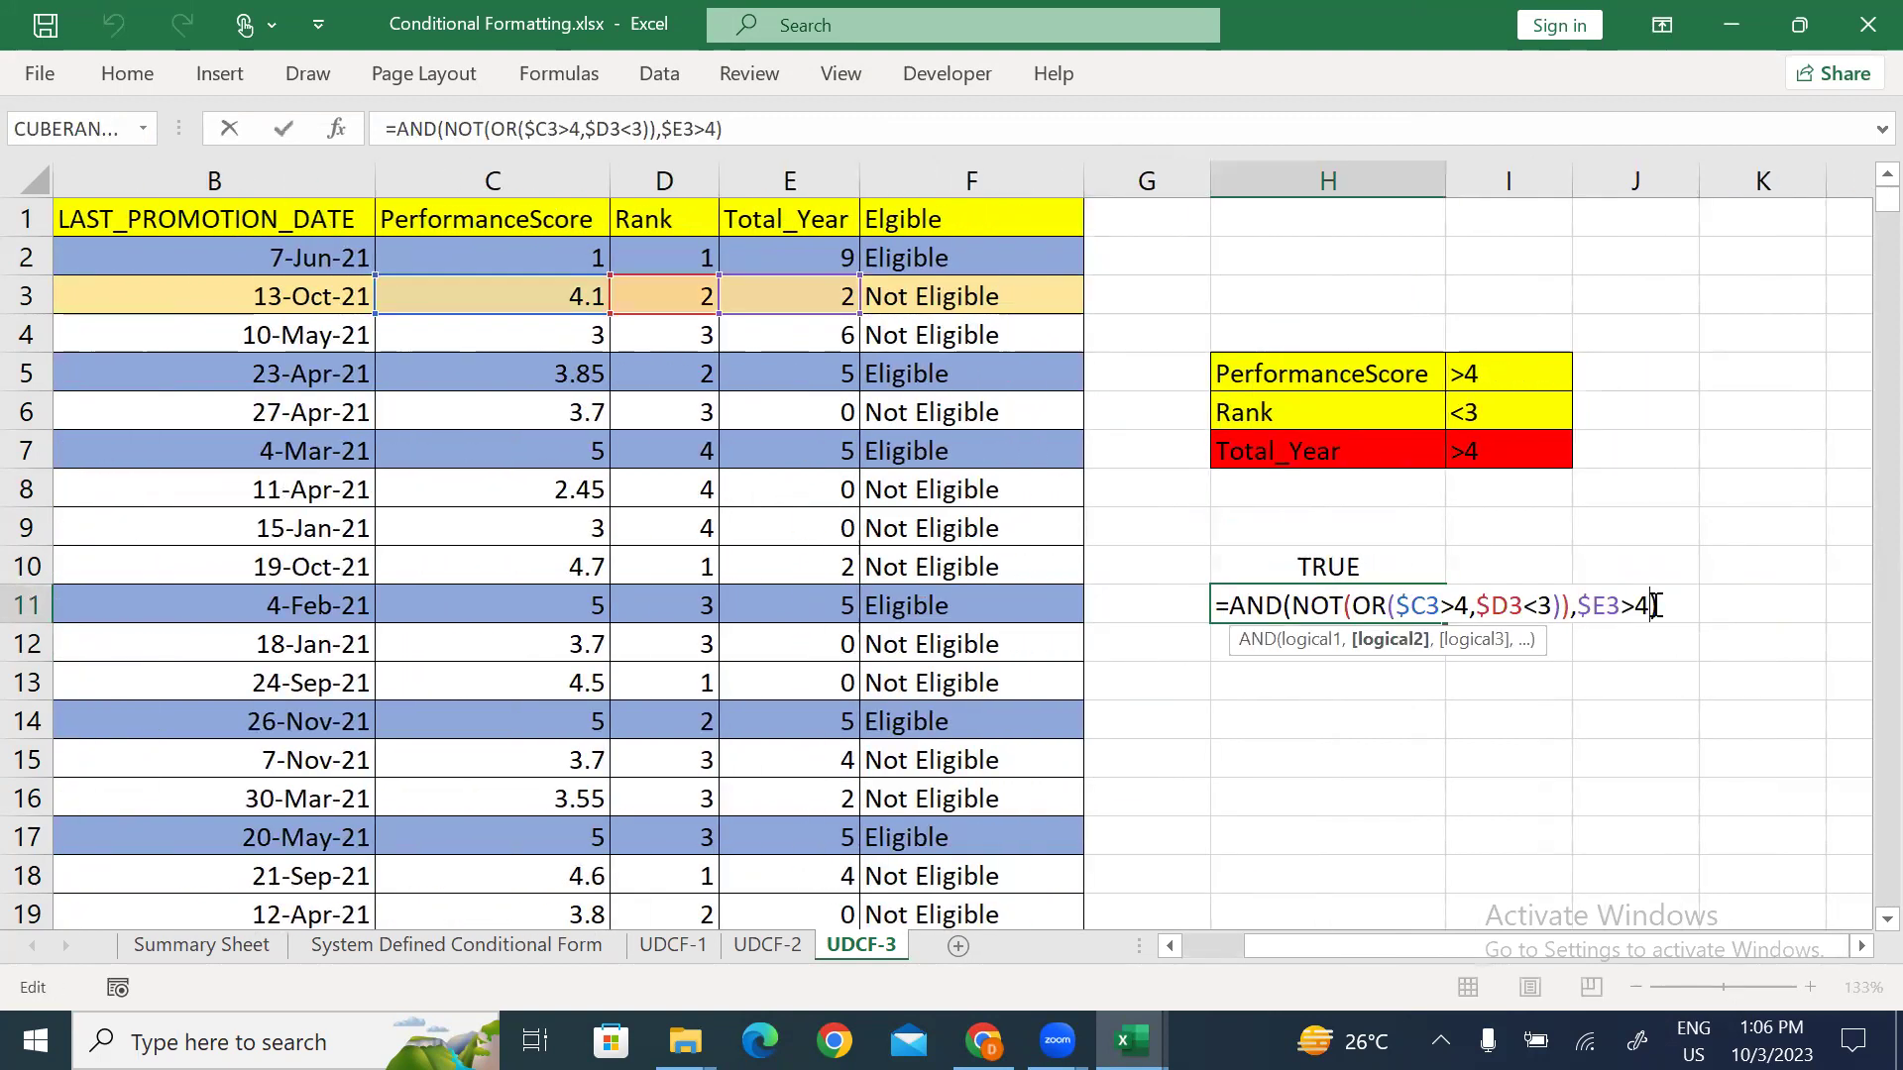
key("Left")
key("Left")
key("Left")
key("Left")
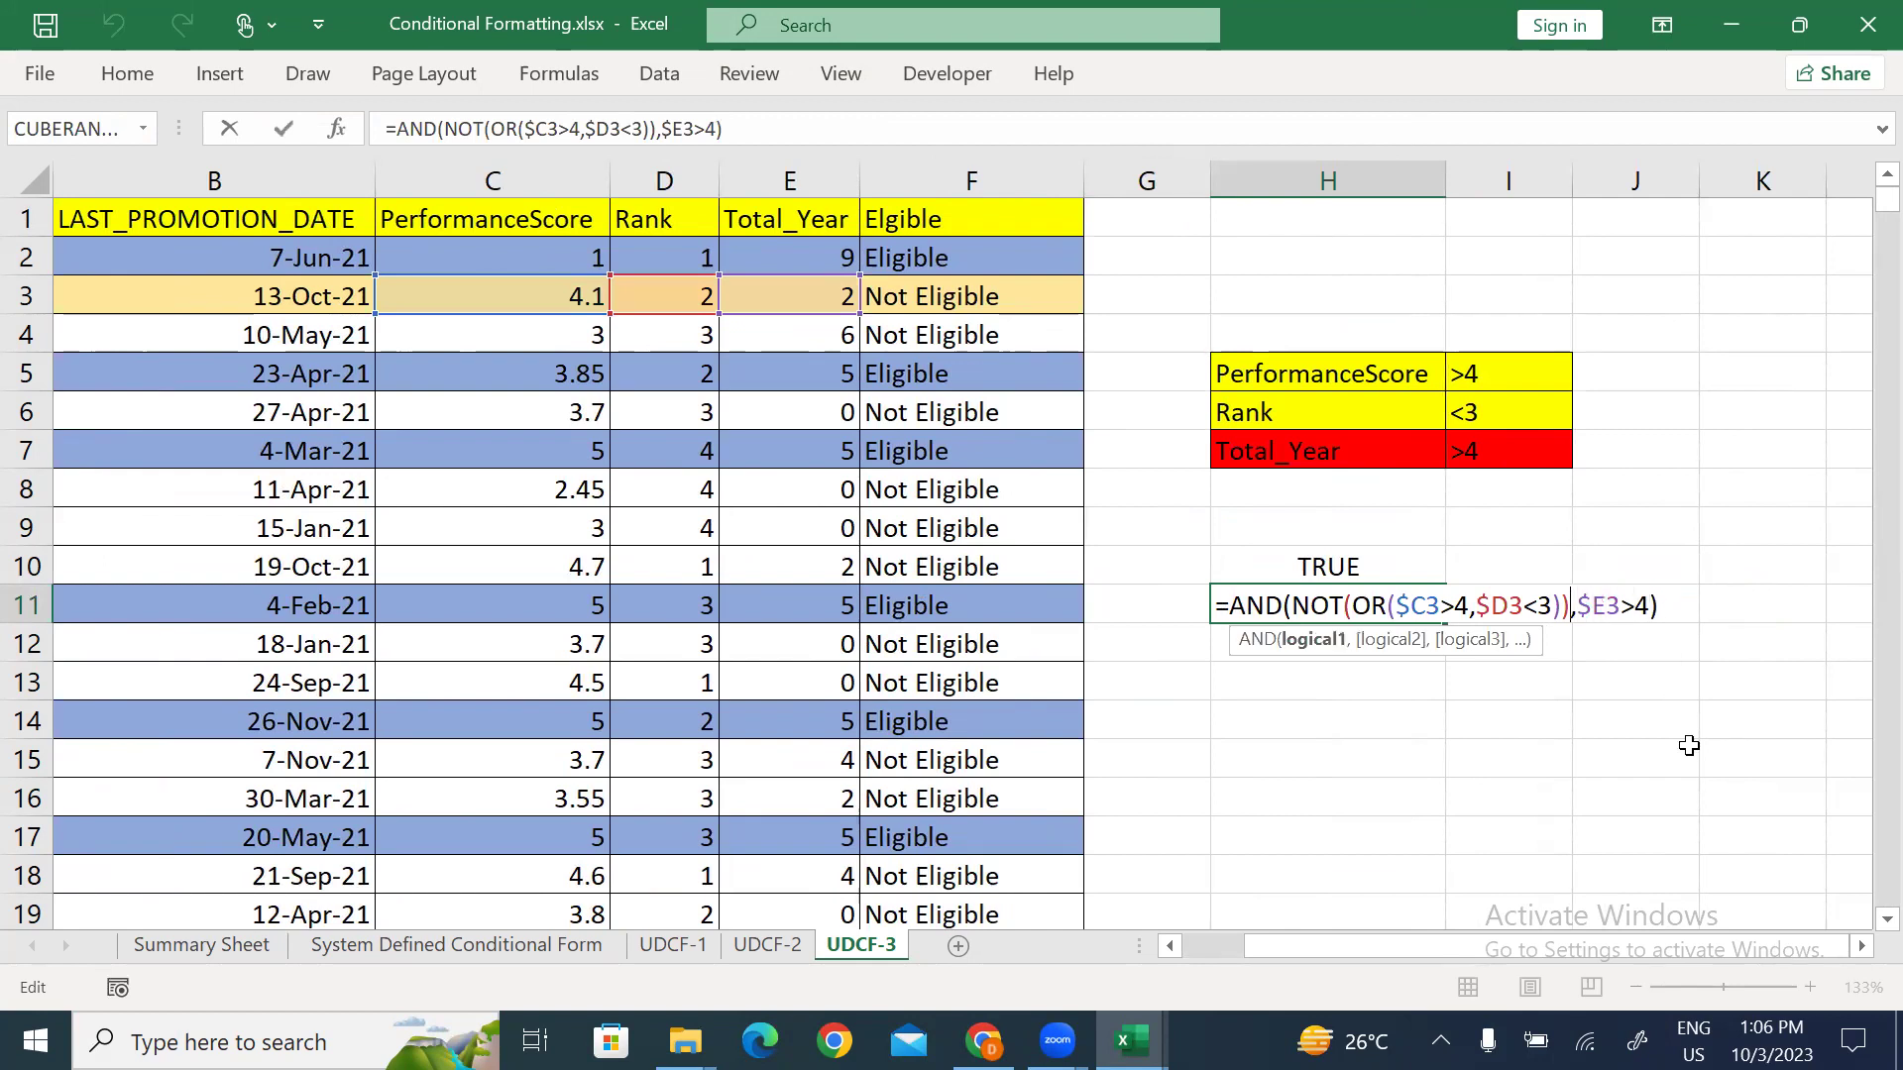
key("BackSpace")
key("Left")
key("Left")
key("Left")
key("Left")
key("Left")
key("Left")
key("Left")
key("Left")
key("Left")
key("Left")
key("Left")
key("Left")
key("Left")
key("Left")
key("Left")
key("BackSpace")
key("BackSpace")
key("BackSpace")
key("BackSpace")
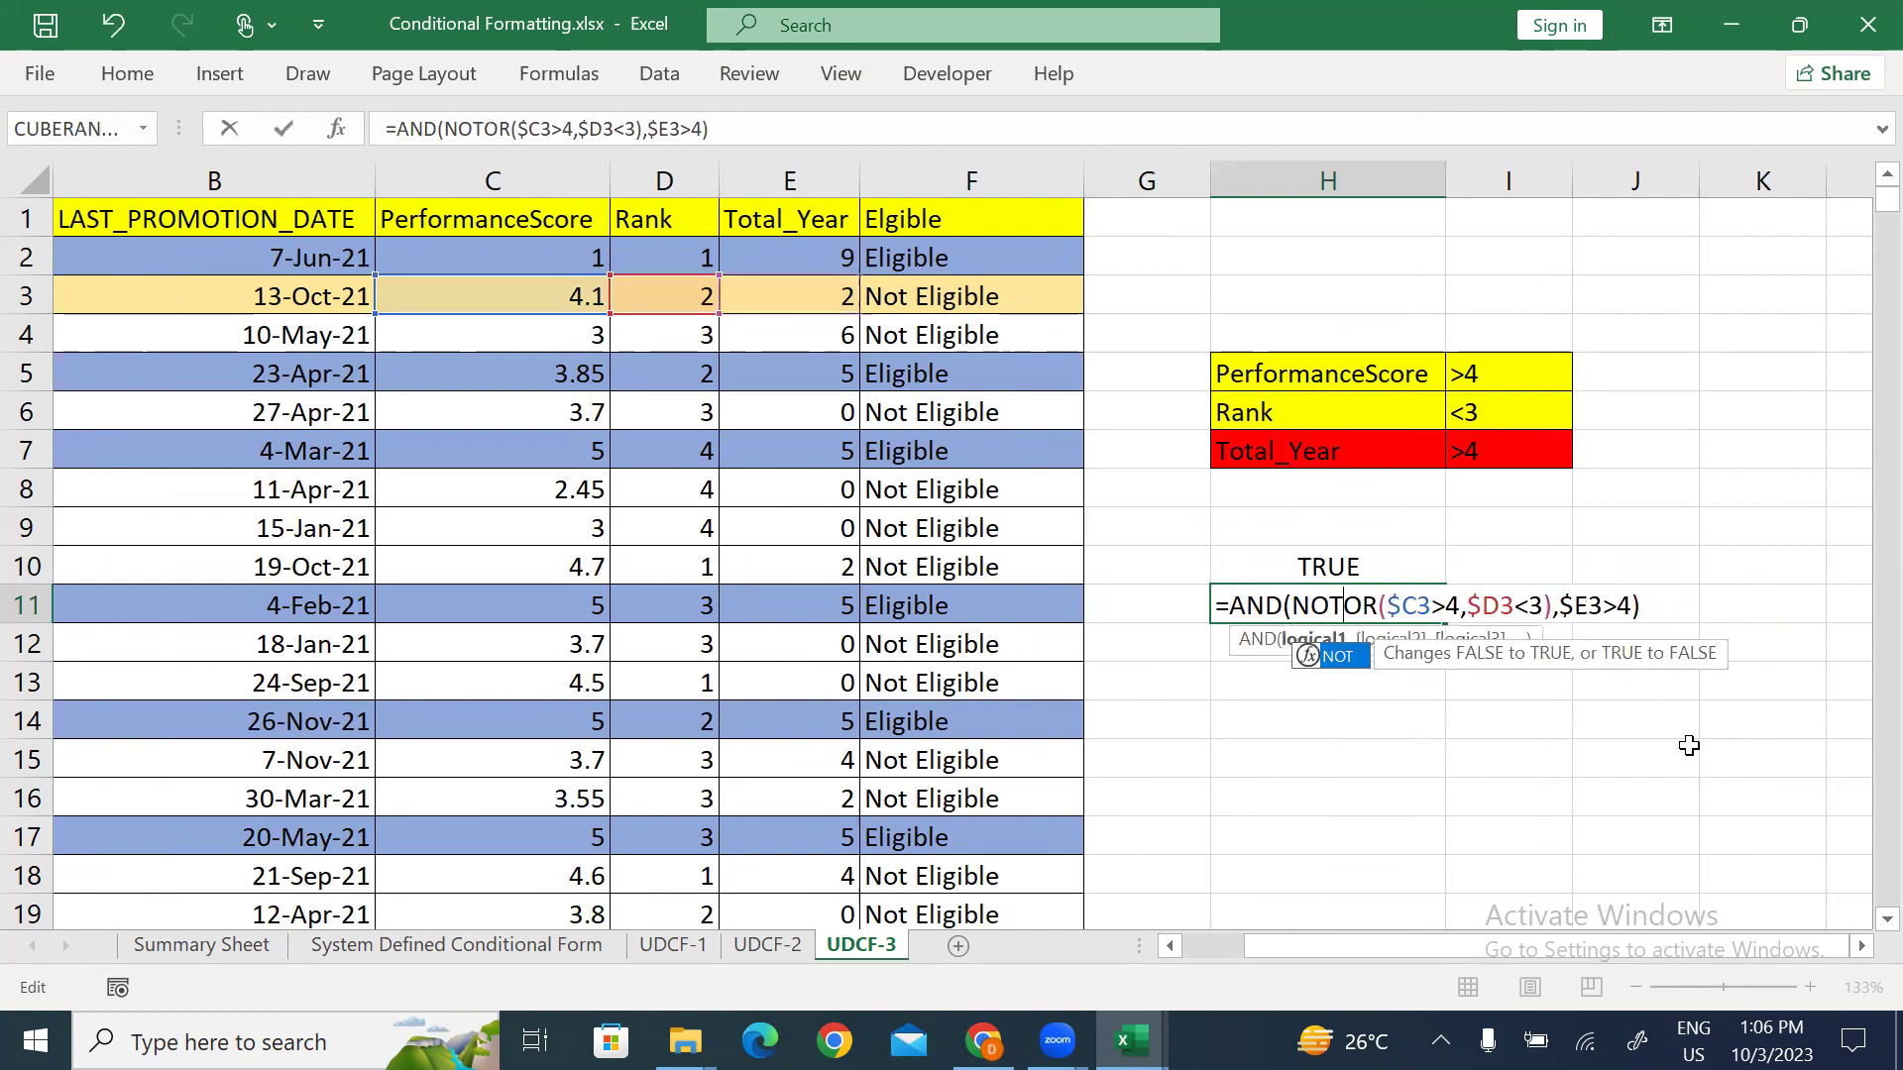
Step: Wrap the whole AND expression in NOT so that H11 contains =NOT(AND(OR($C3>4,$D3<3),$E3>4))
key("Left")
key("Left")
key("Left")
key("Left")
type("not(")
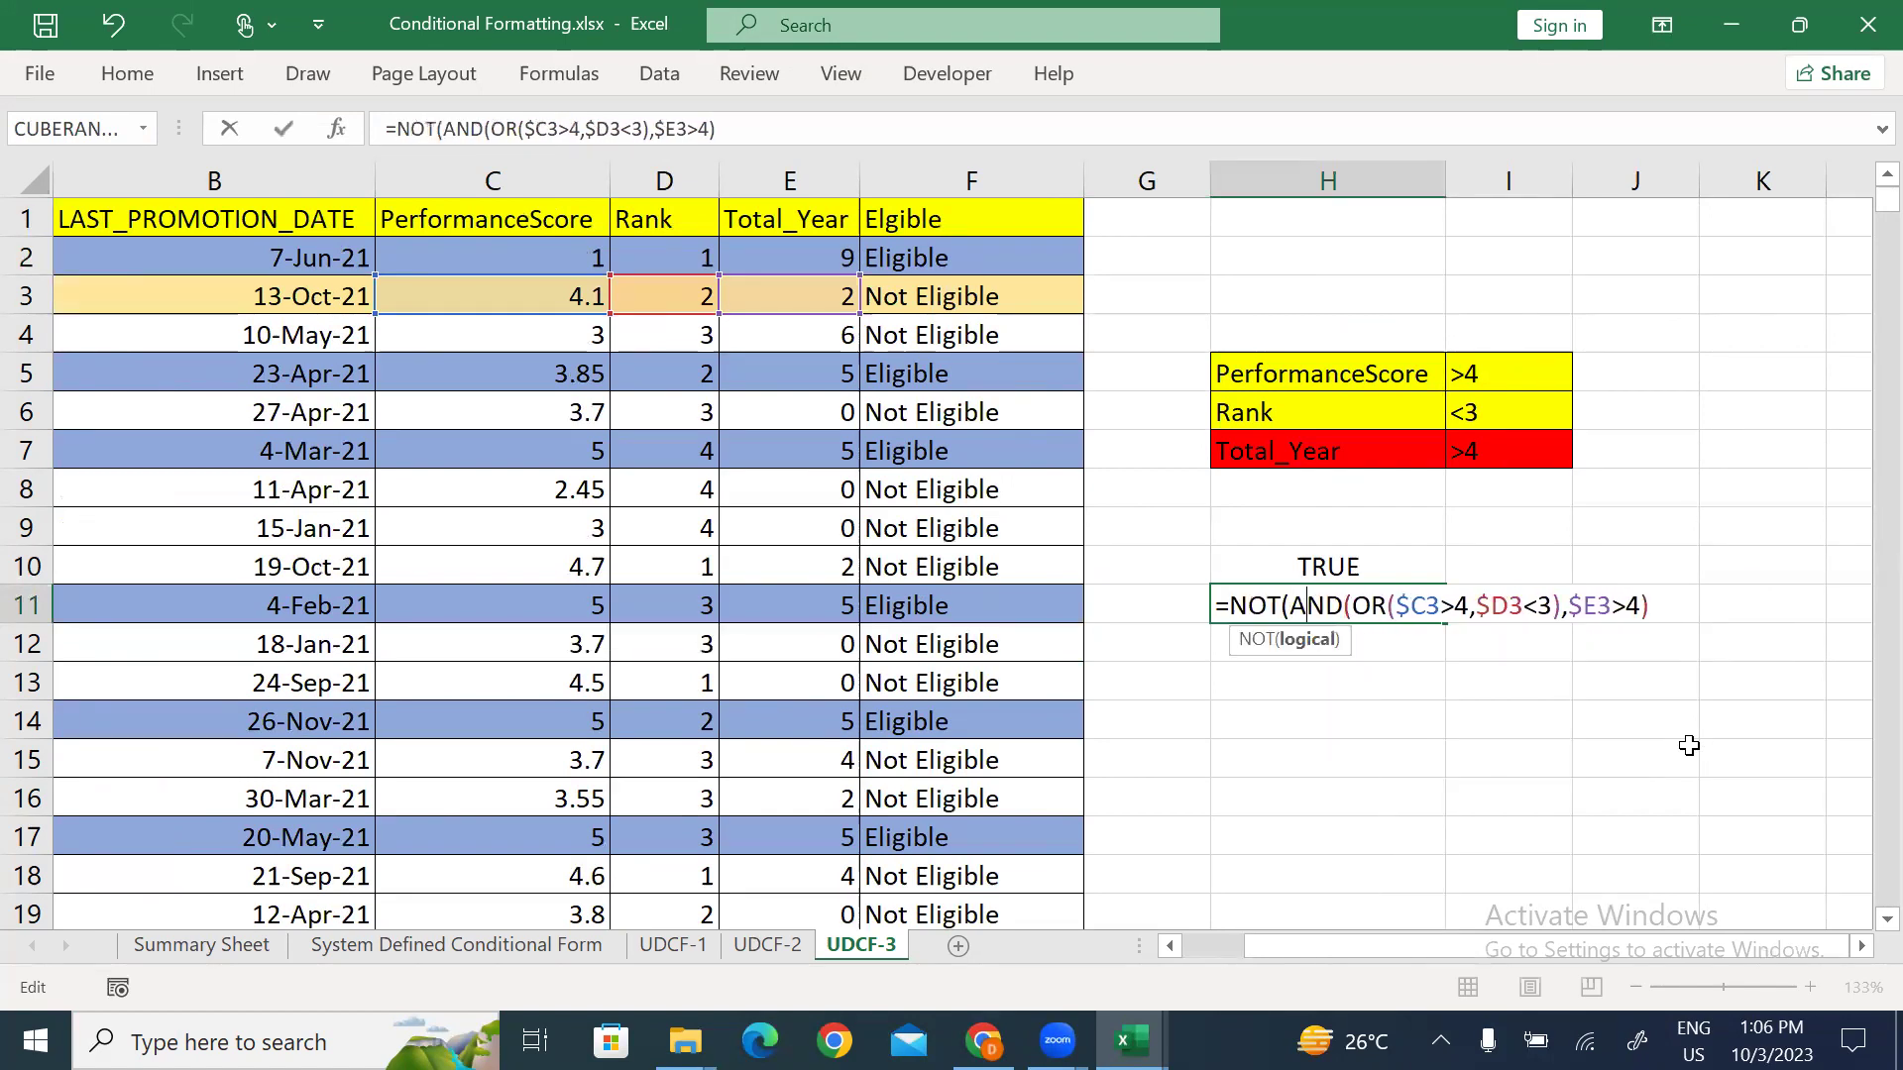
key("Right")
key("Right")
key("Right")
key("Right")
key("Right")
key("Right")
key("Right")
key("Right")
key("Right")
key("Right")
key("Right")
key("Right")
key("Right")
key("Right")
key("Right")
key("Right")
key("Right")
key("Right")
key("Right")
key("Right")
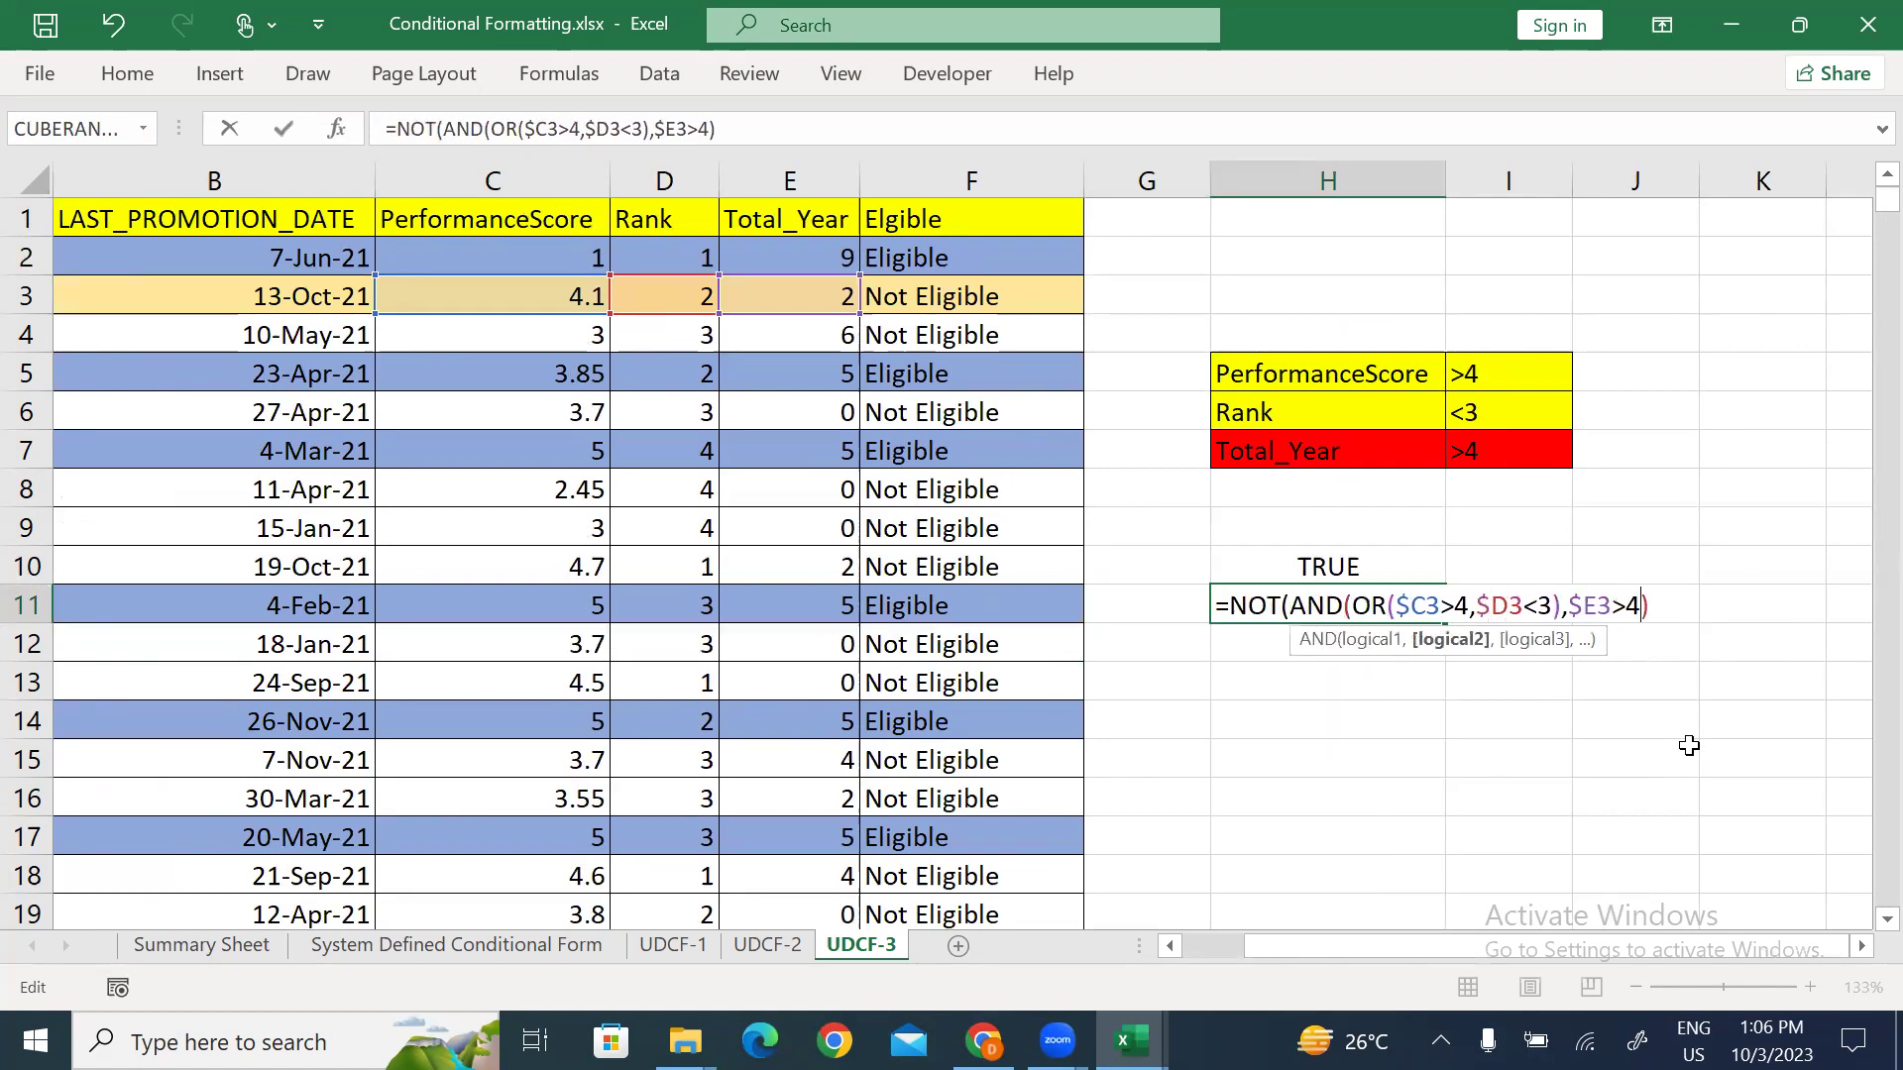
type(")")
key("Return")
key("Up")
key("F2")
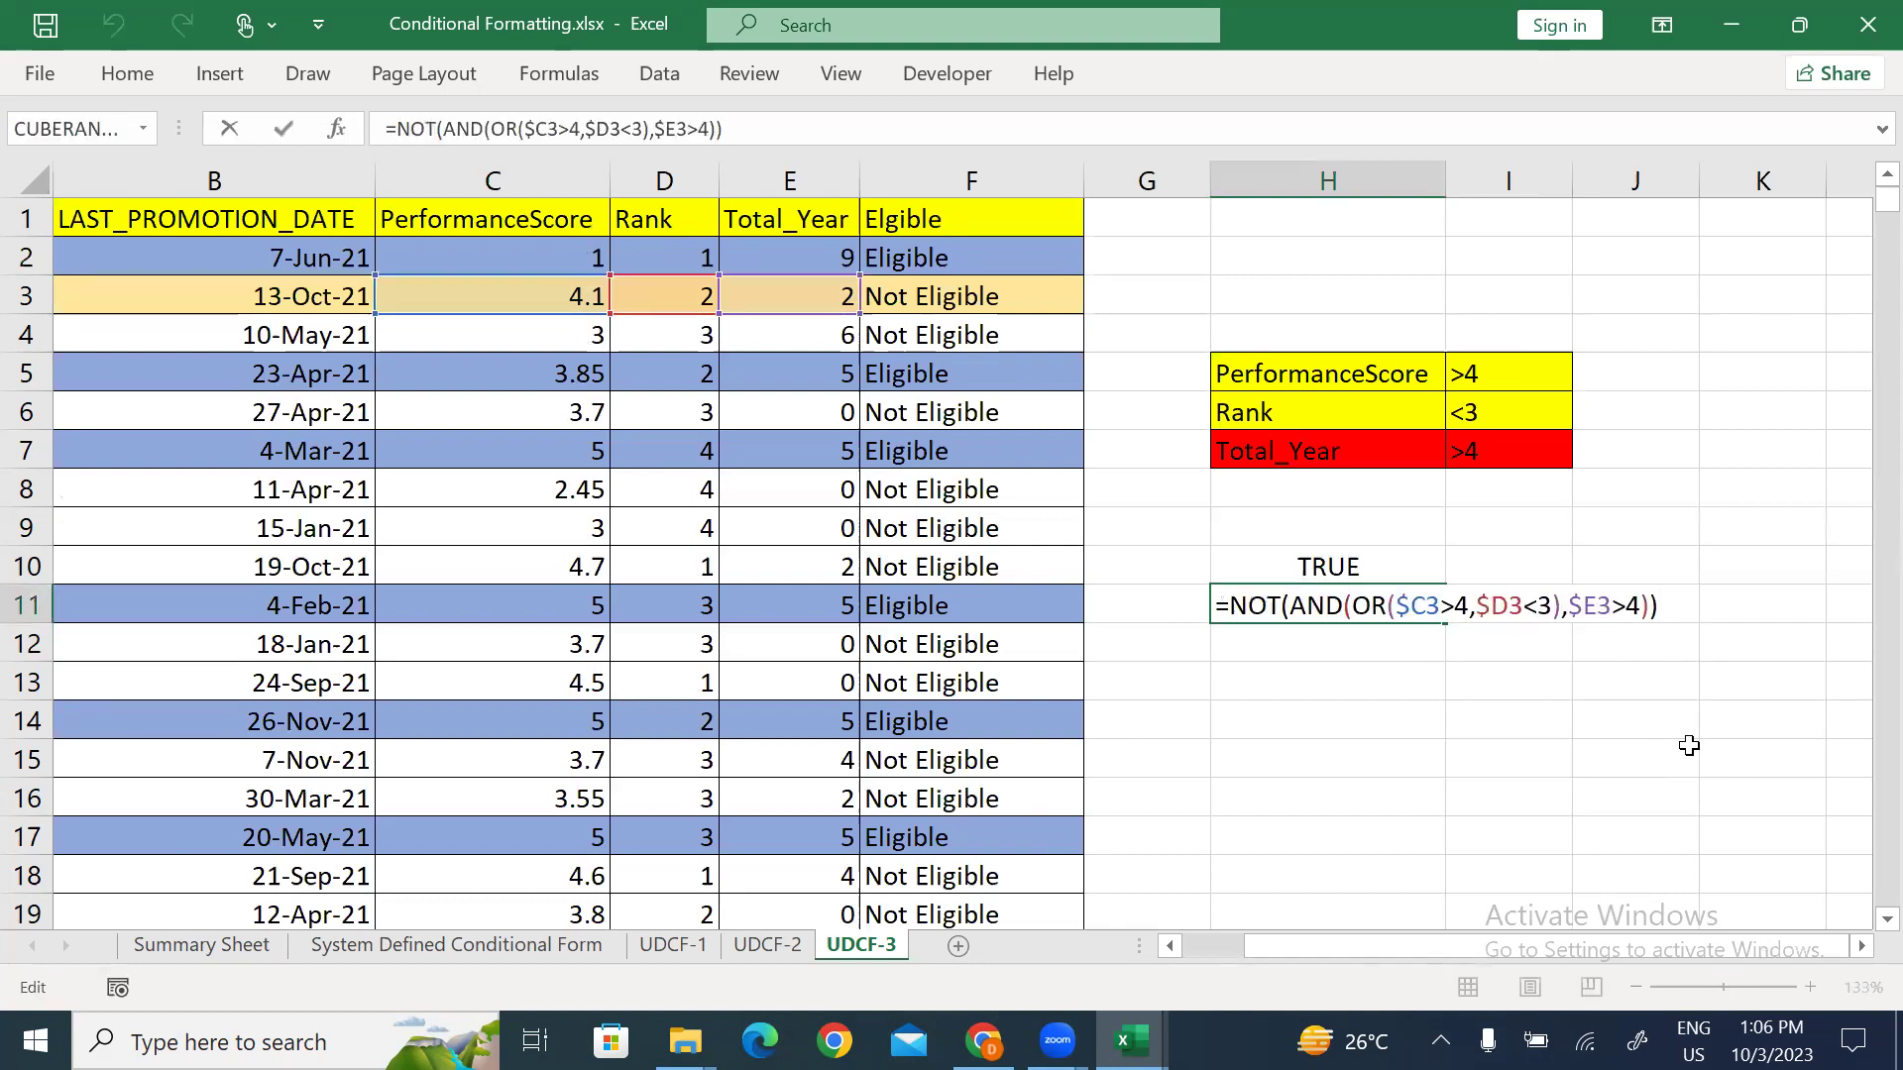
key("Left")
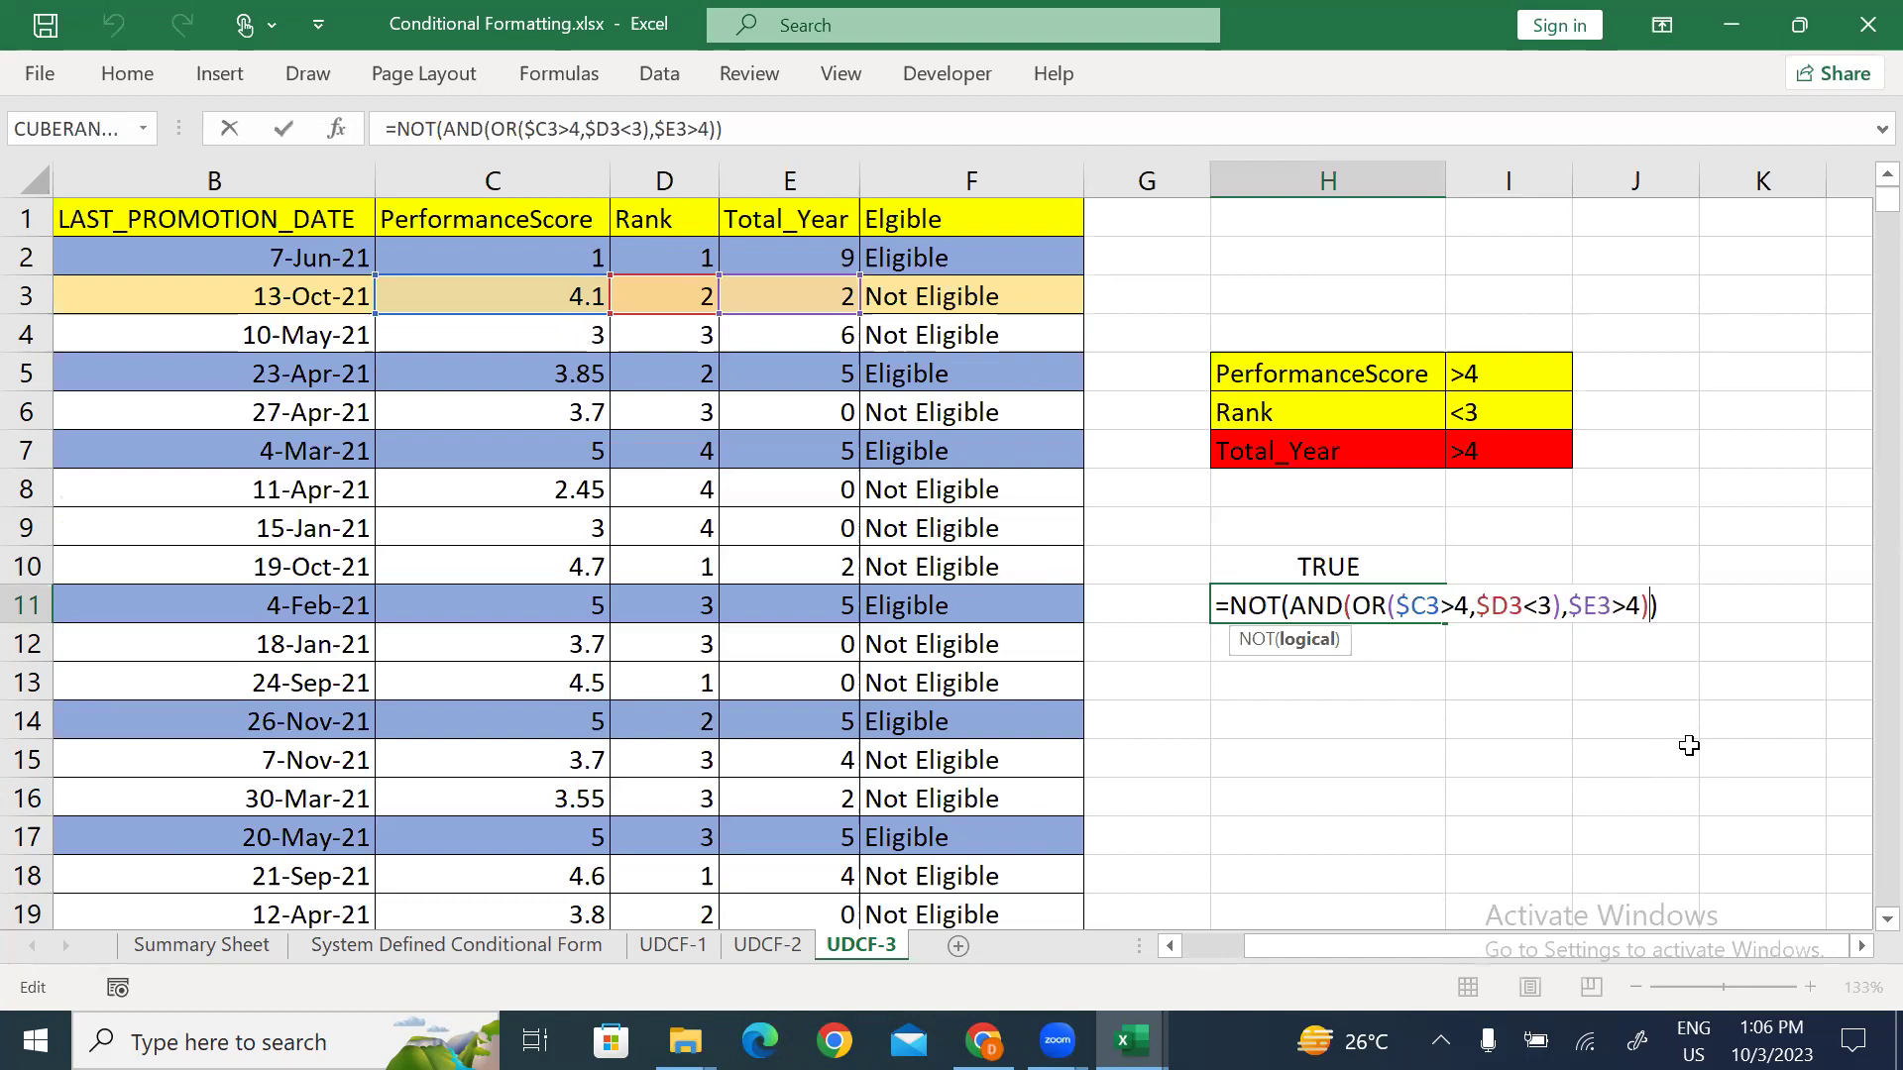
key("Return")
key("Up")
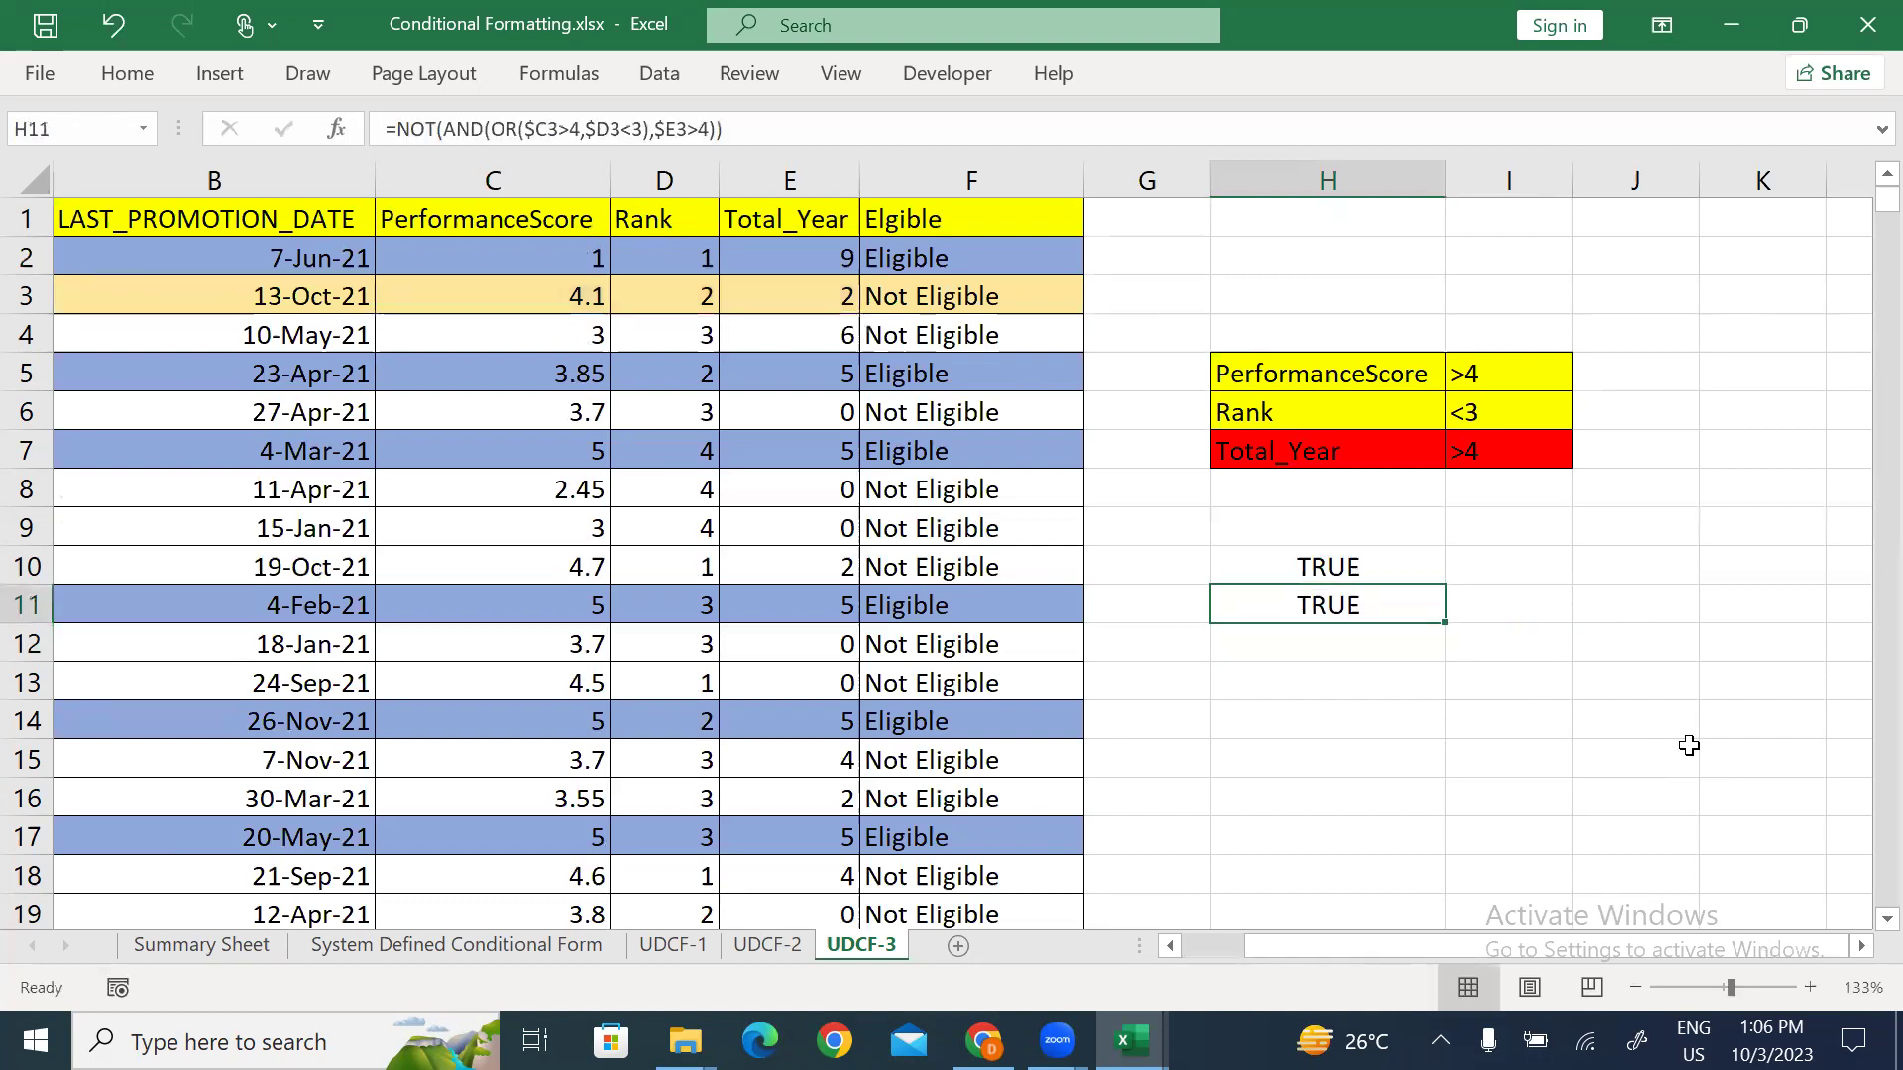
Step: Step through the H11 formula with Evaluate Formula to examine how each part is calculated
left_click(559, 75)
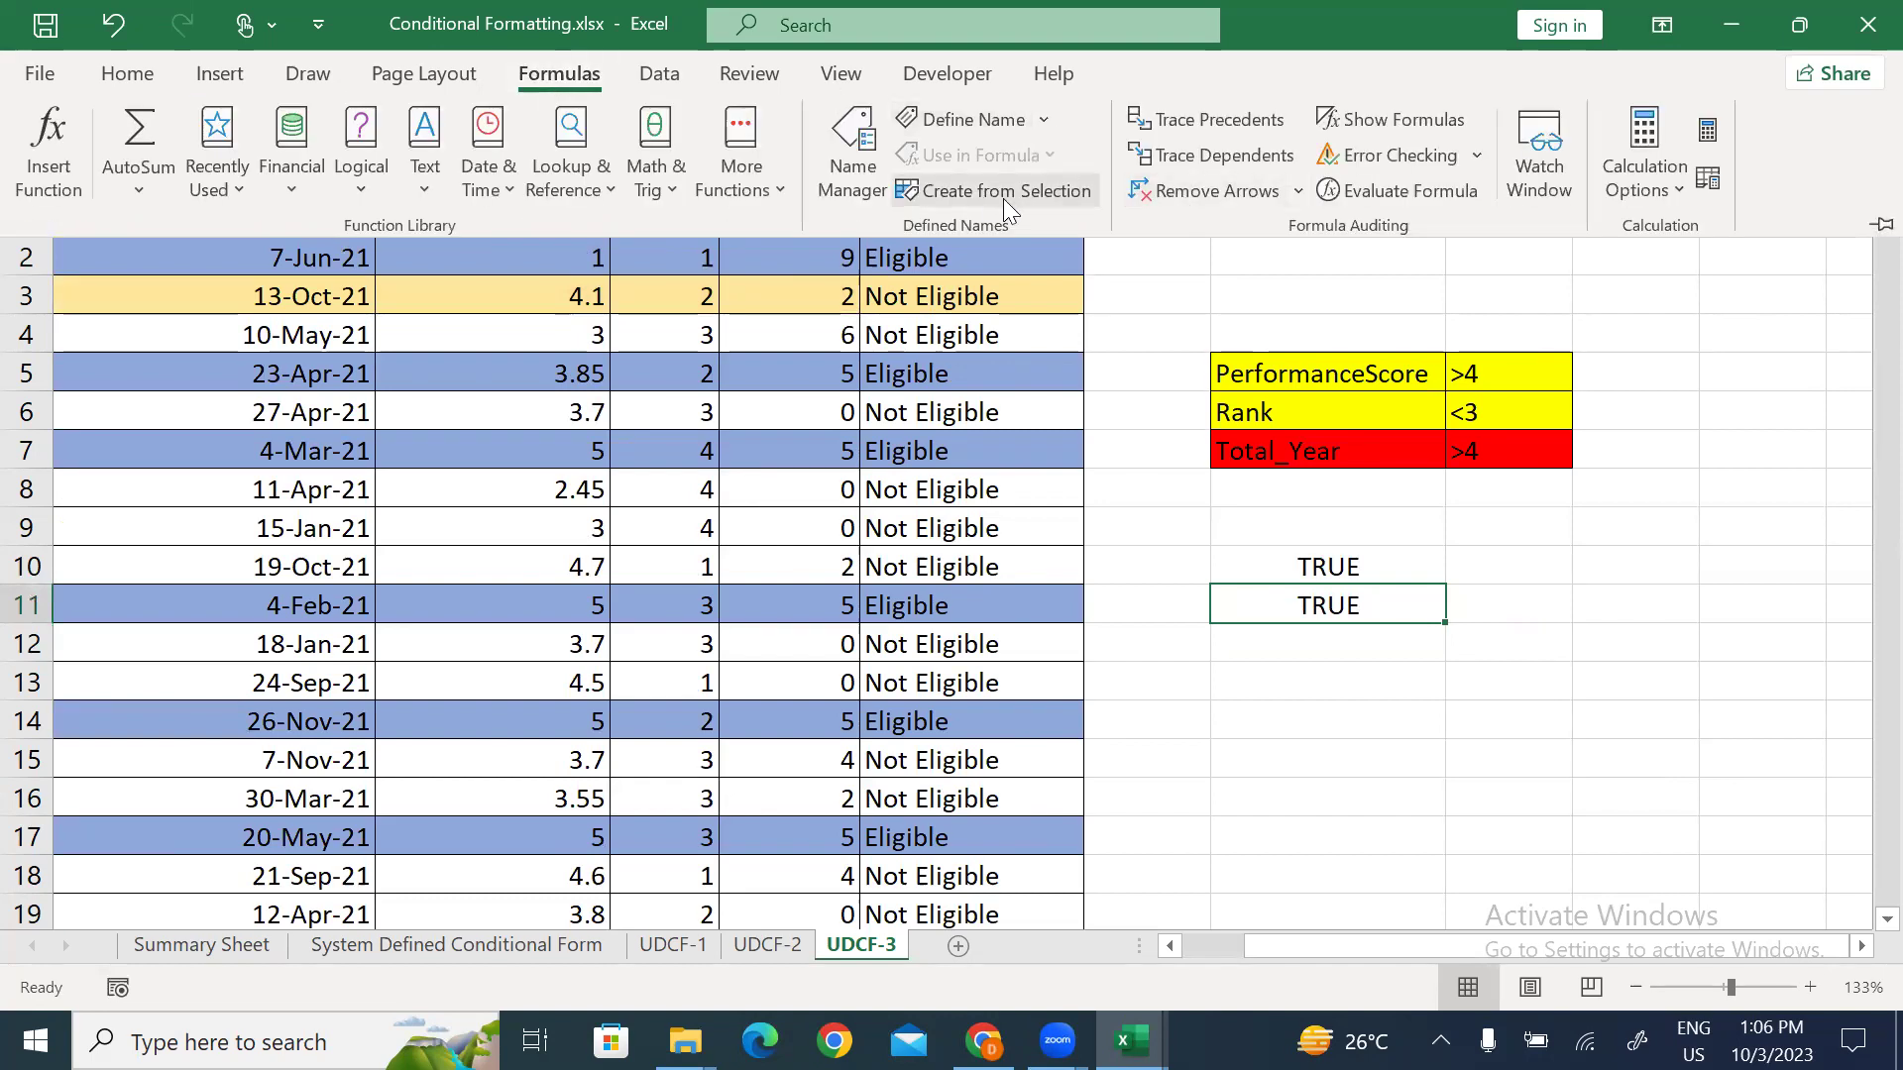
left_click(1366, 192)
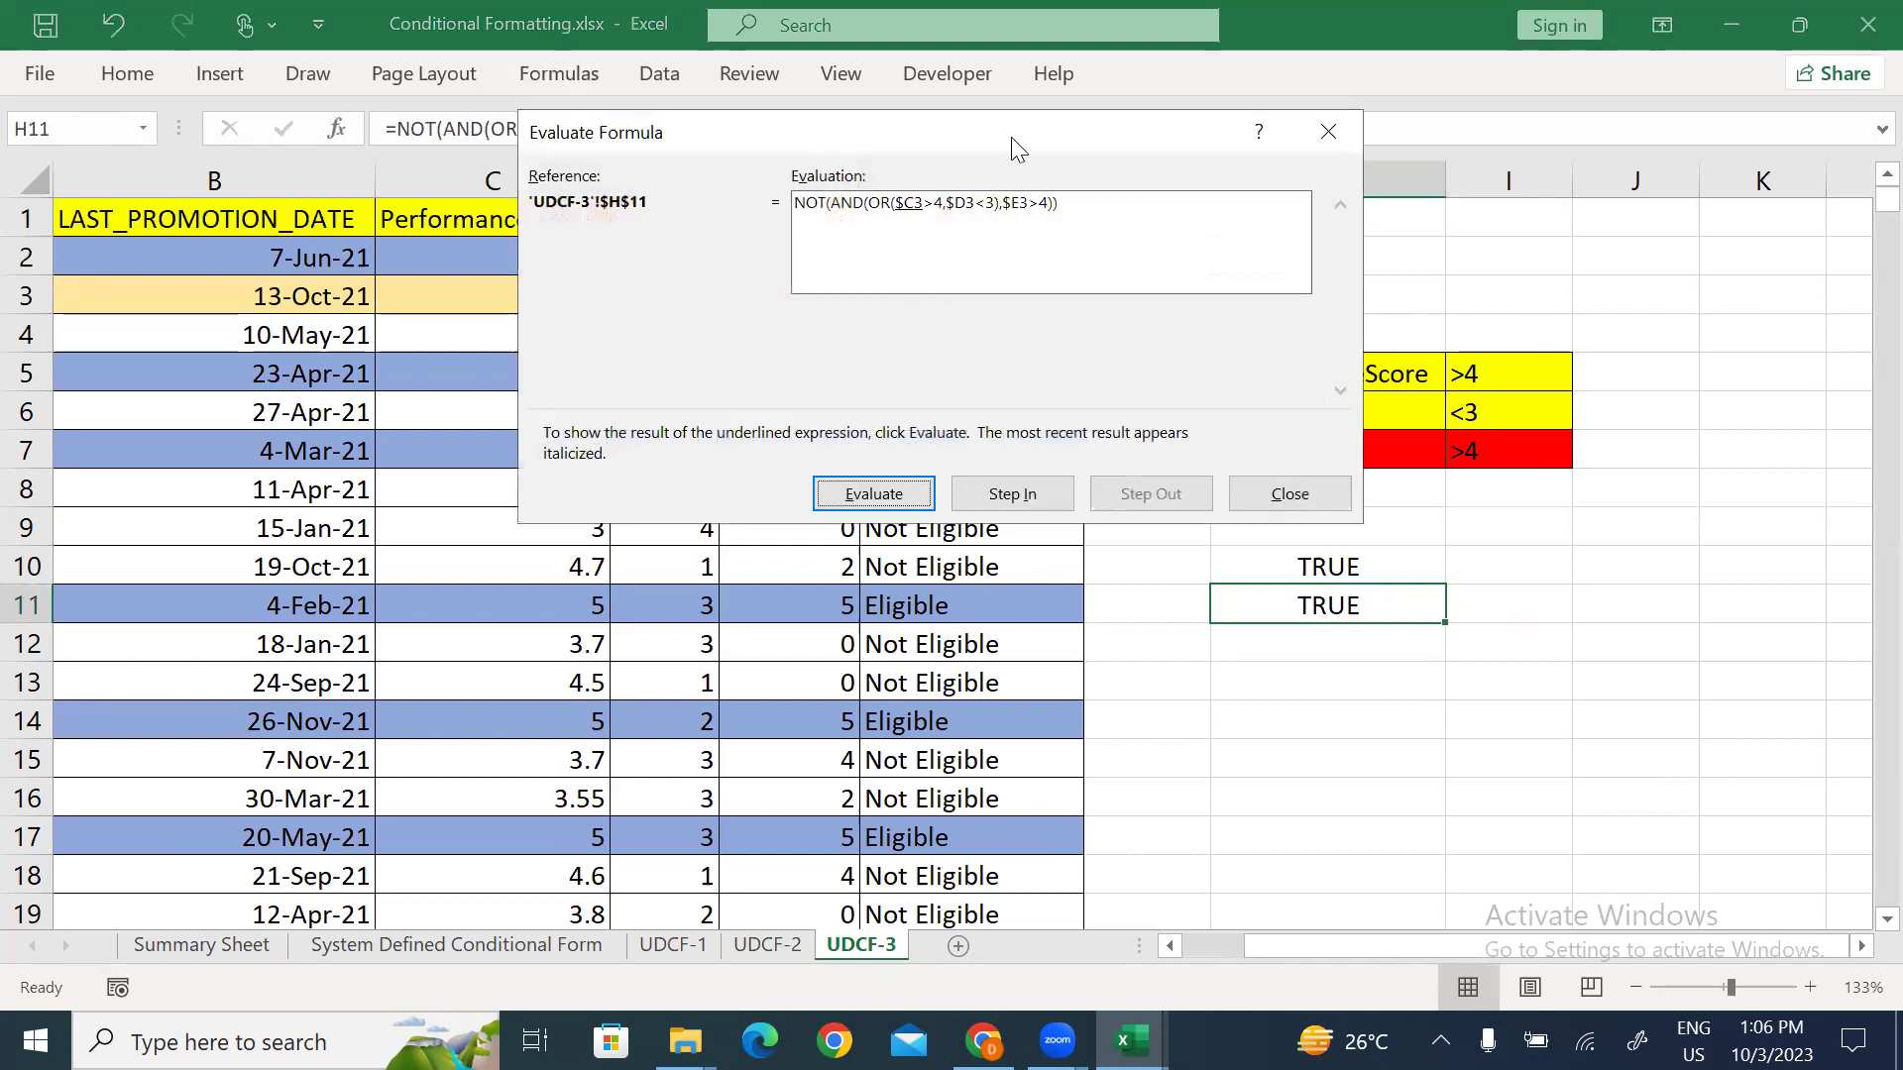
left_click_drag(1006, 145, 841, 102)
left_click(710, 454)
left_click(710, 454)
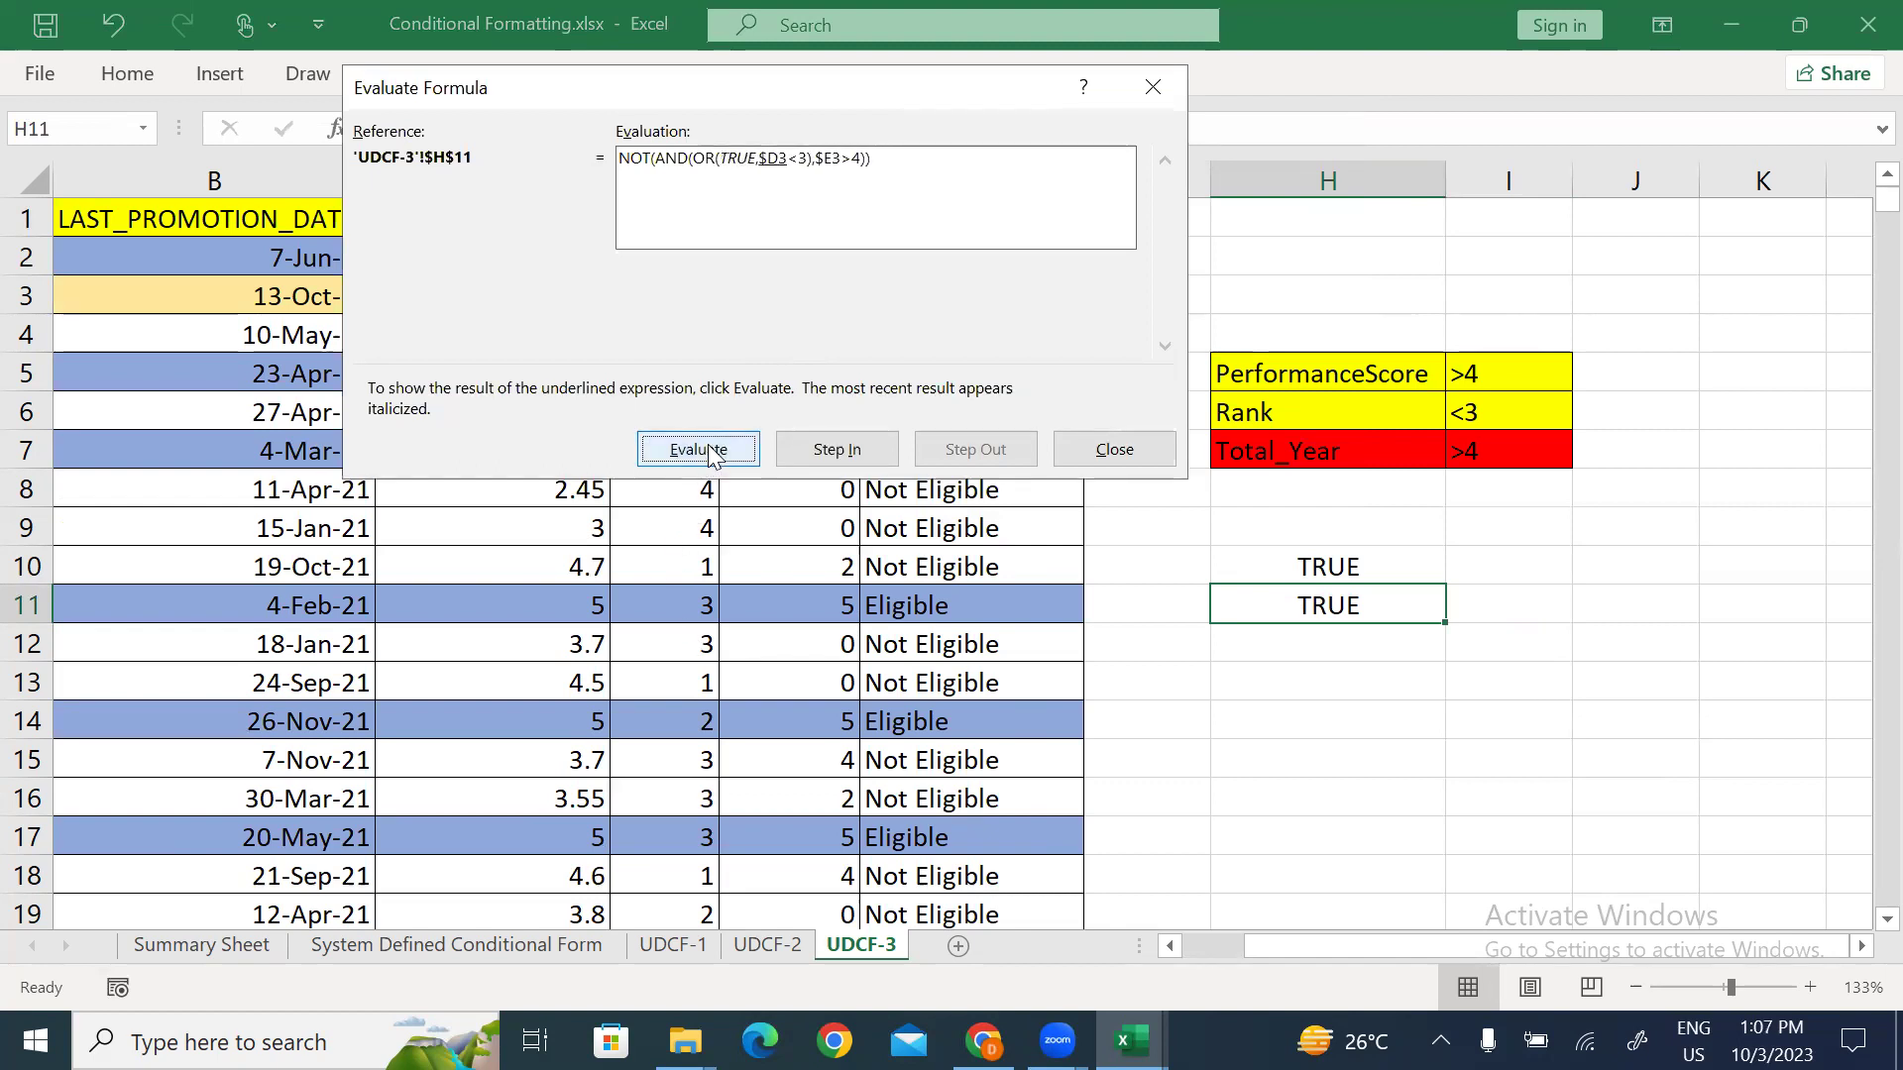
left_click(710, 454)
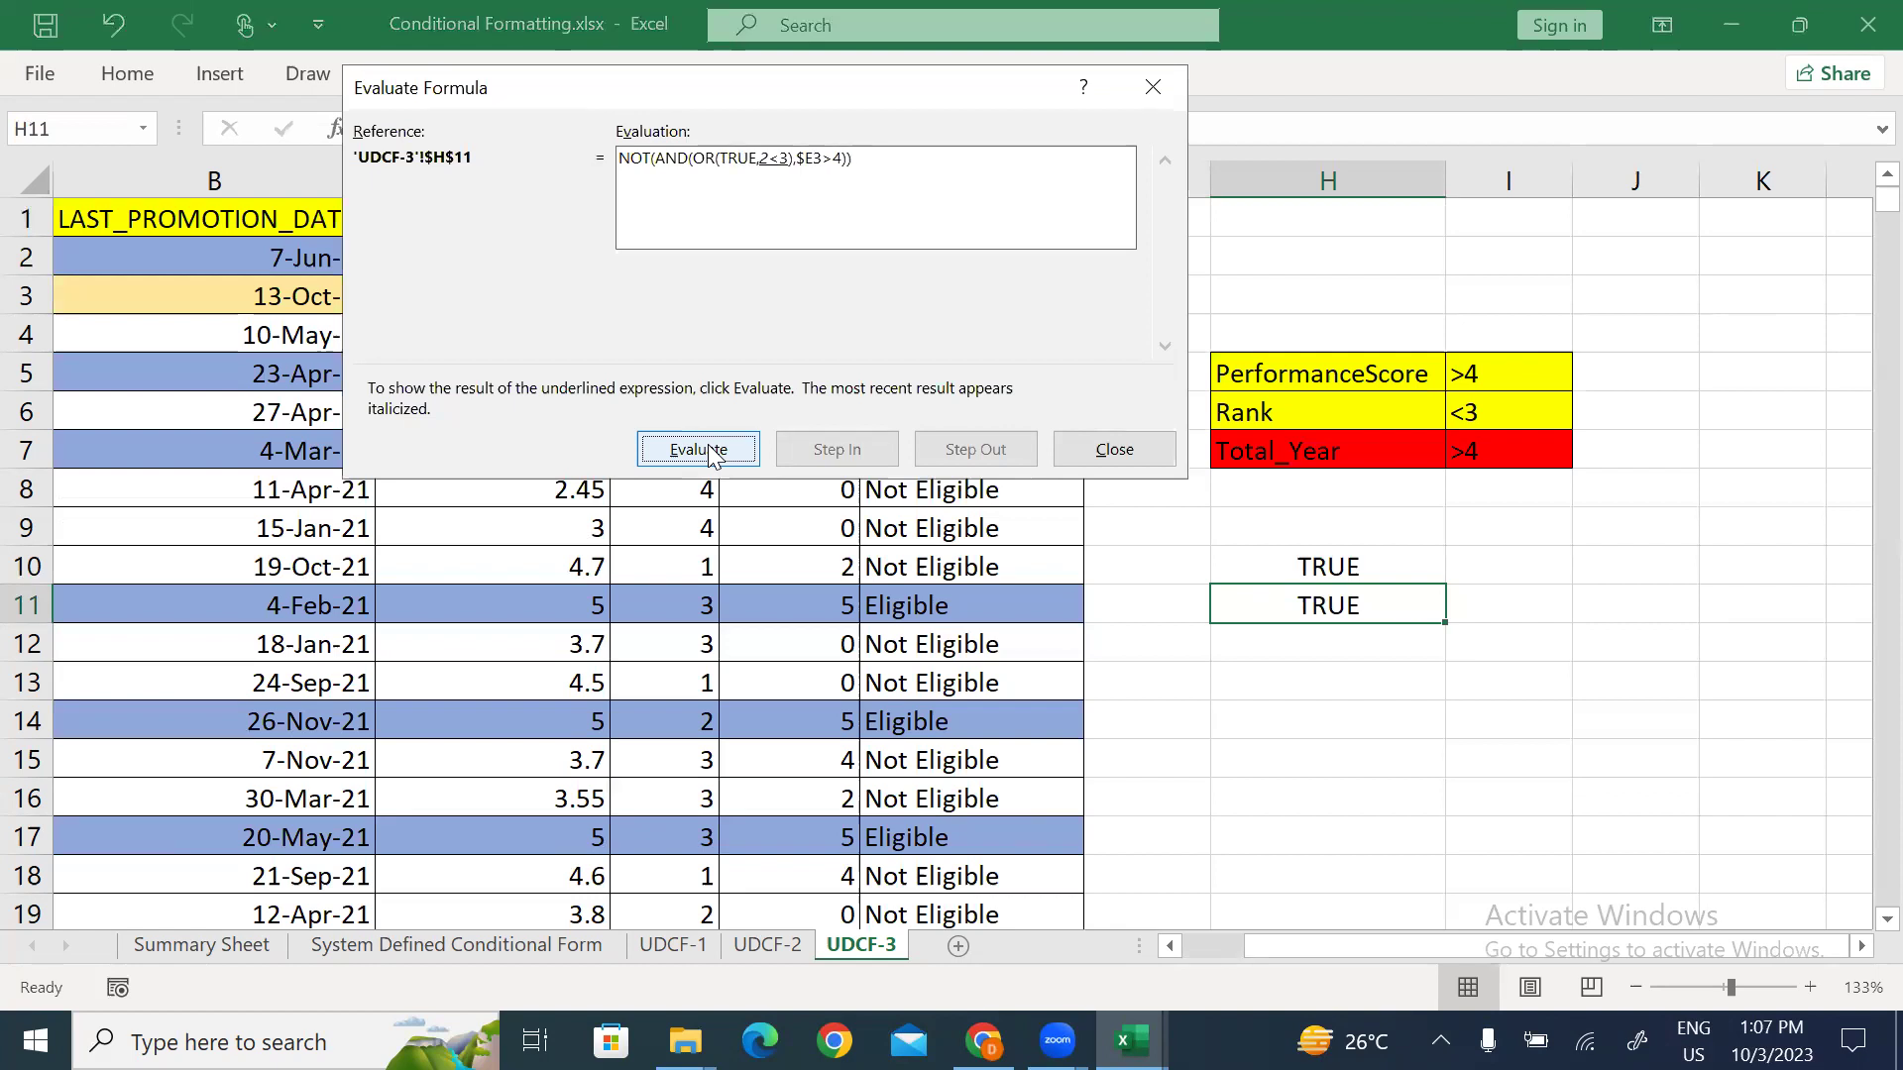
left_click(709, 454)
left_click(710, 454)
left_click(710, 454)
left_click(709, 454)
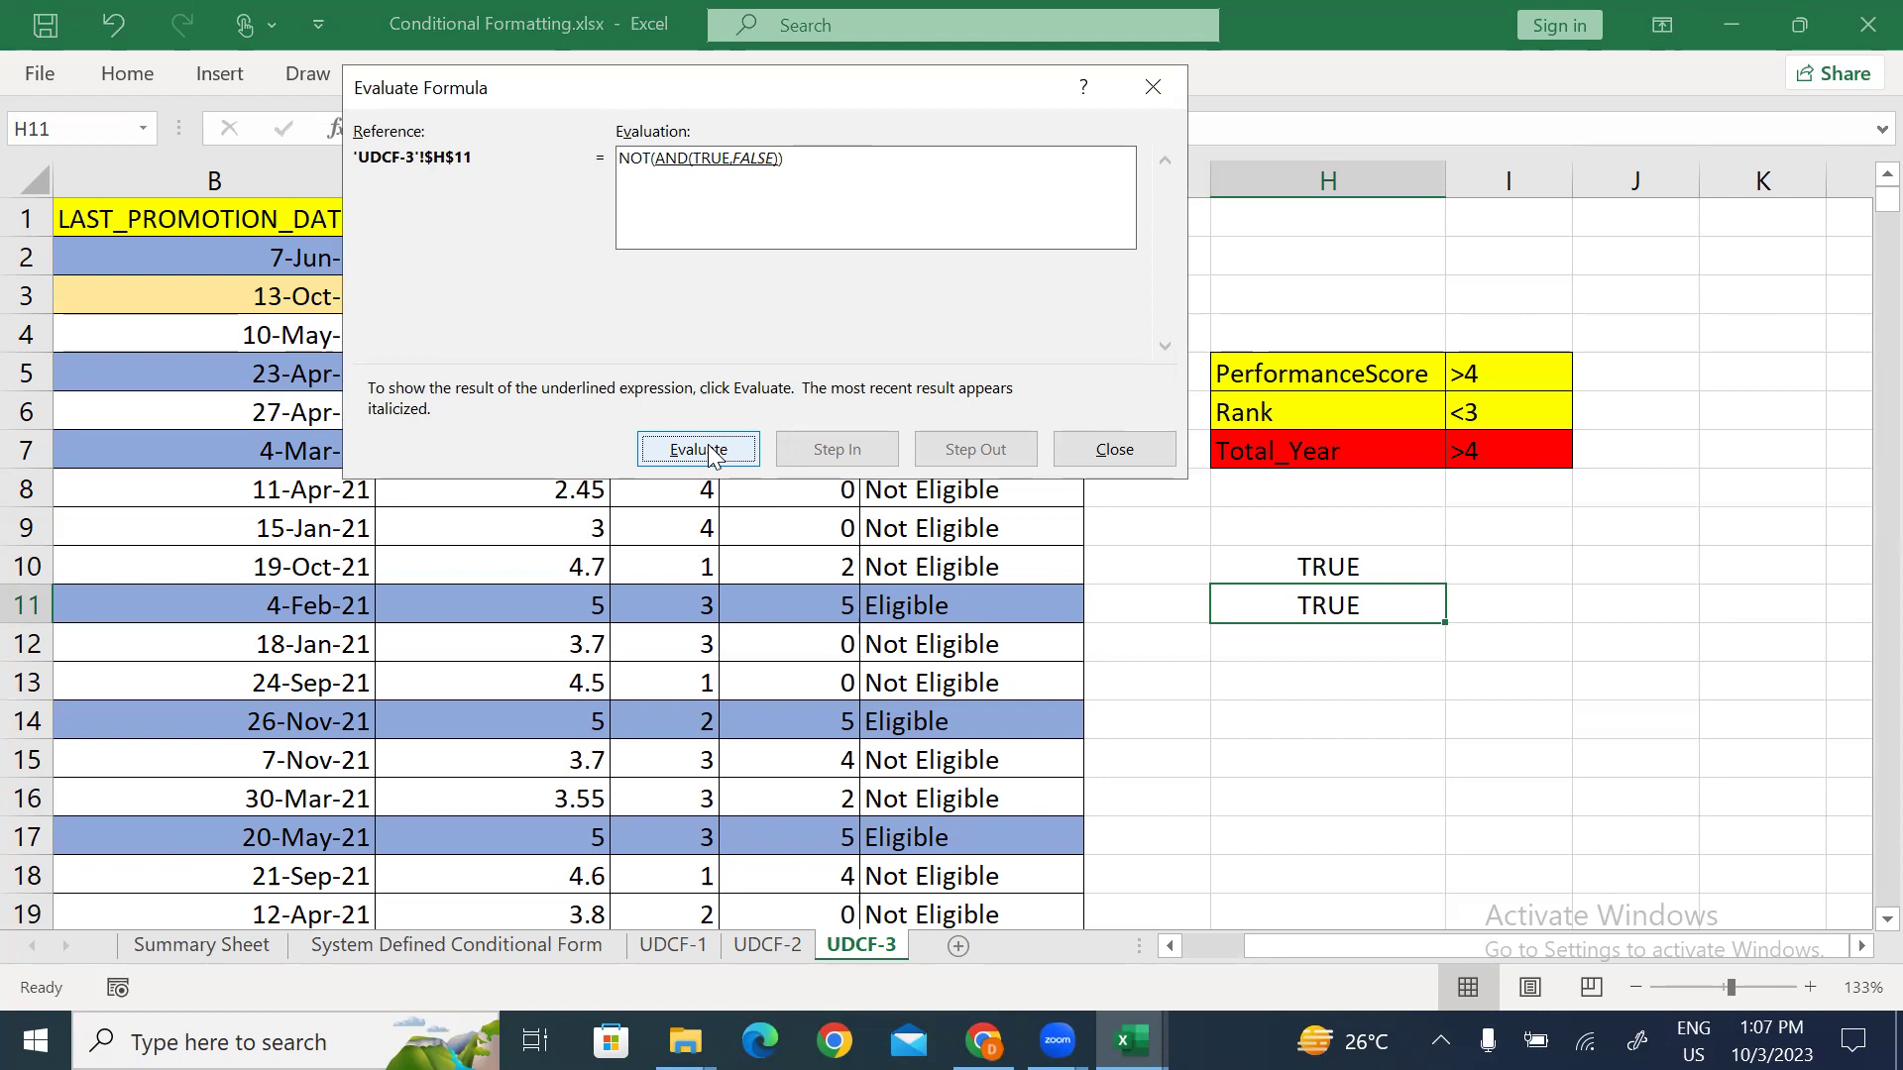
left_click(712, 454)
left_click(709, 452)
key("Escape")
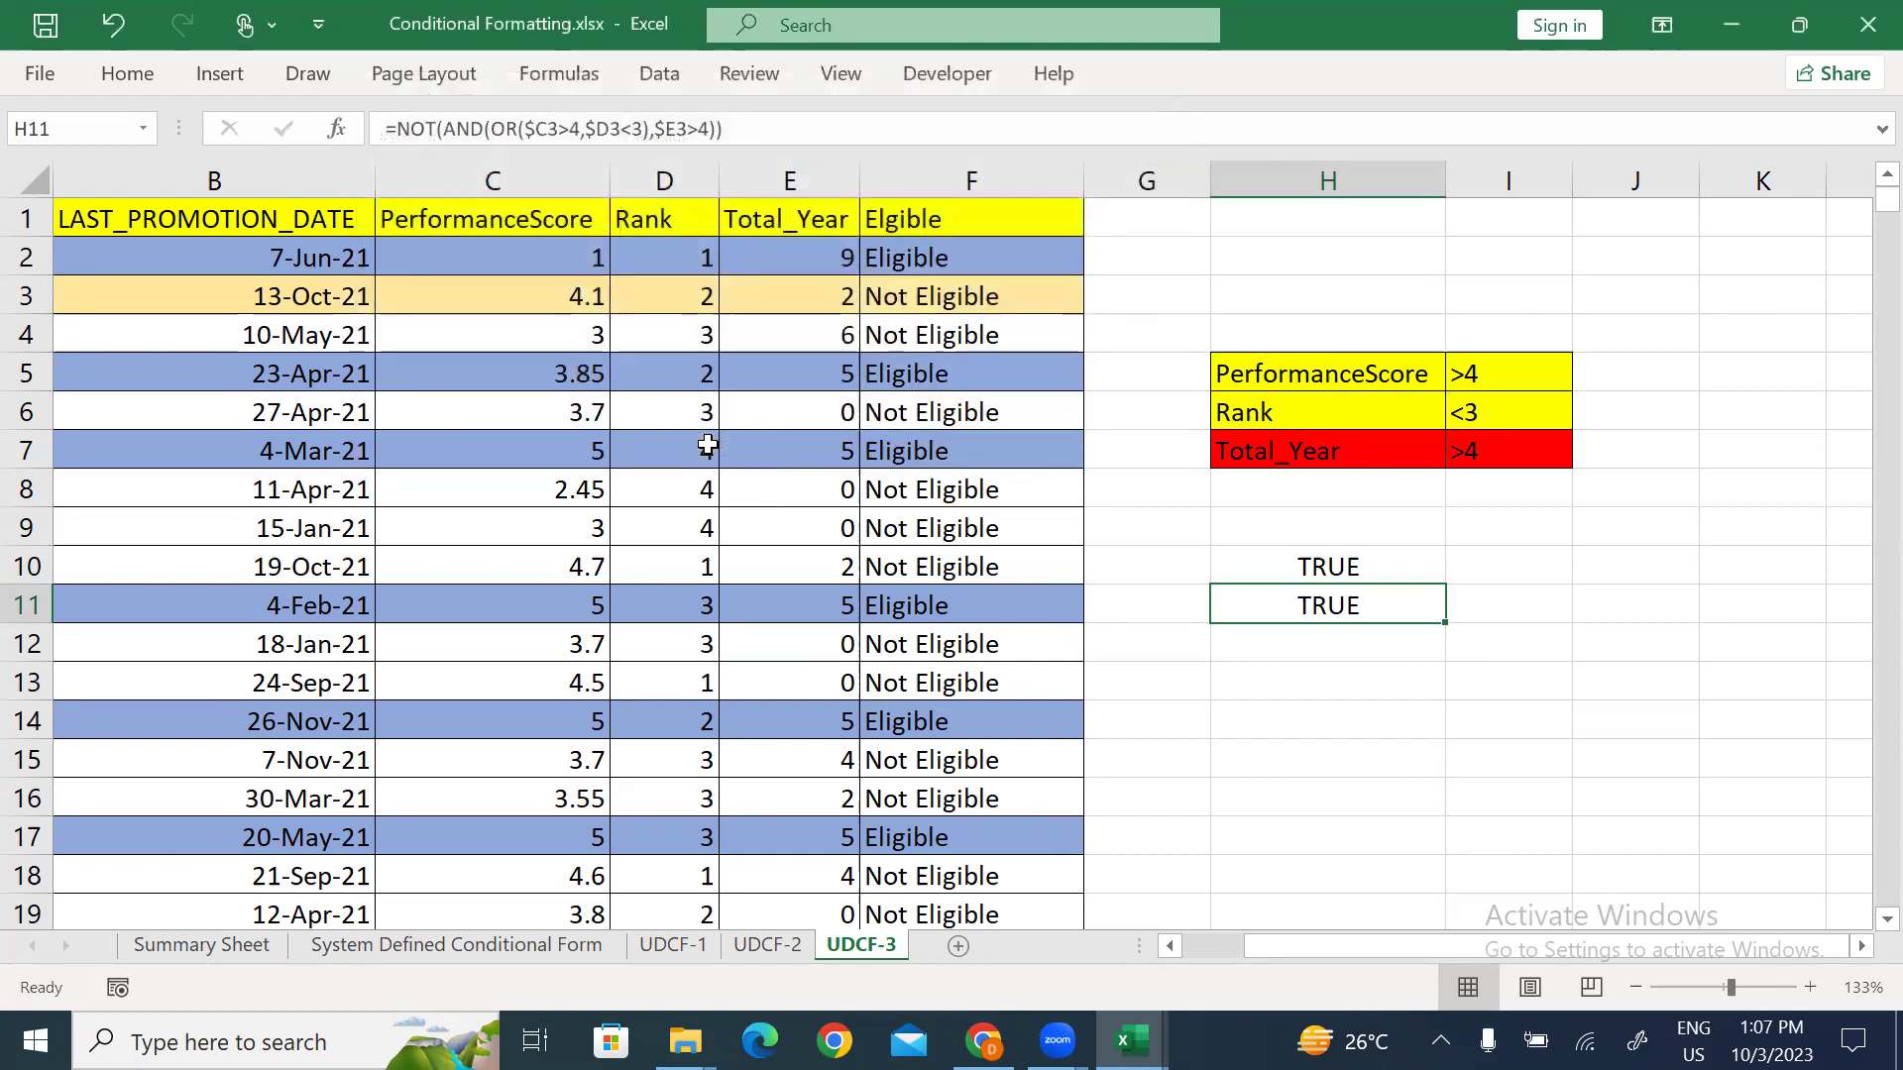
Step: Point the formula in H11 to row 2 so it reads =NOT(AND(OR($C2>4,$D2<3),$E2>4))
key("F2")
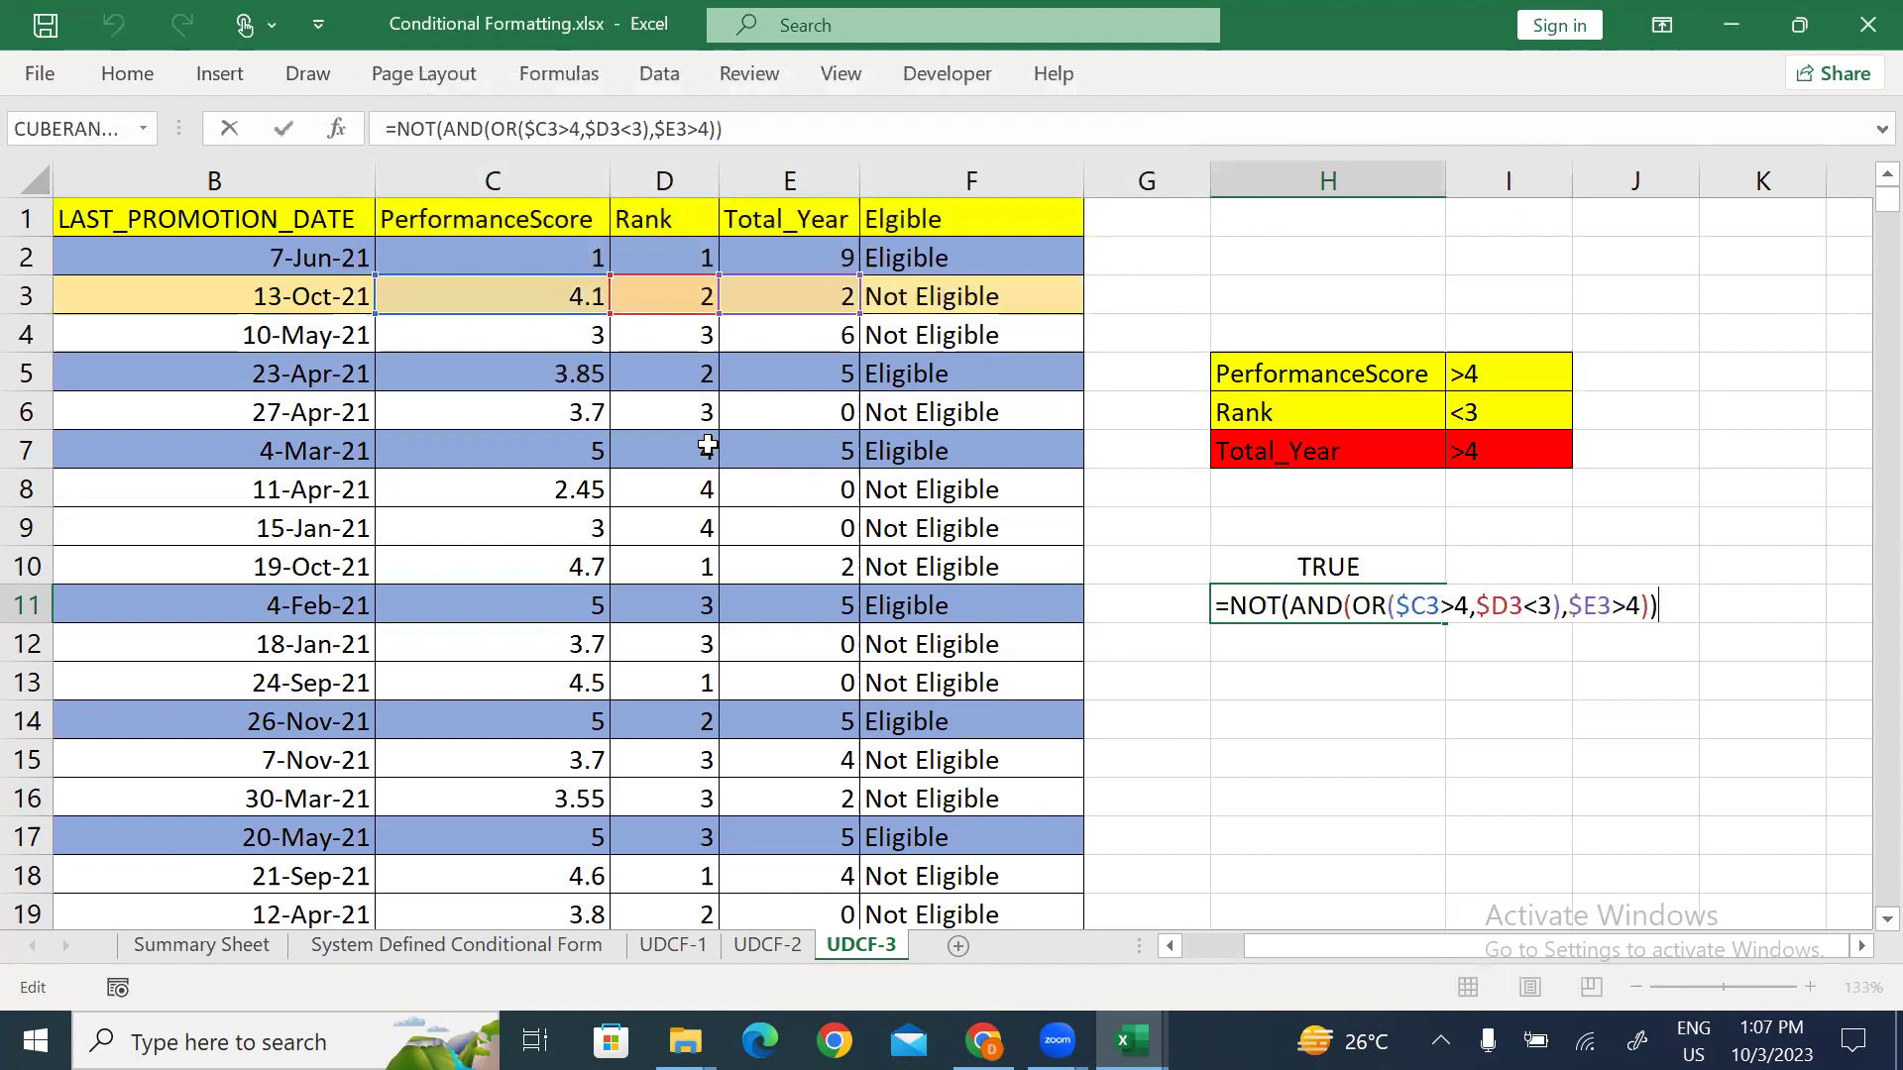
left_click(1438, 606)
key("BackSpace")
type("2")
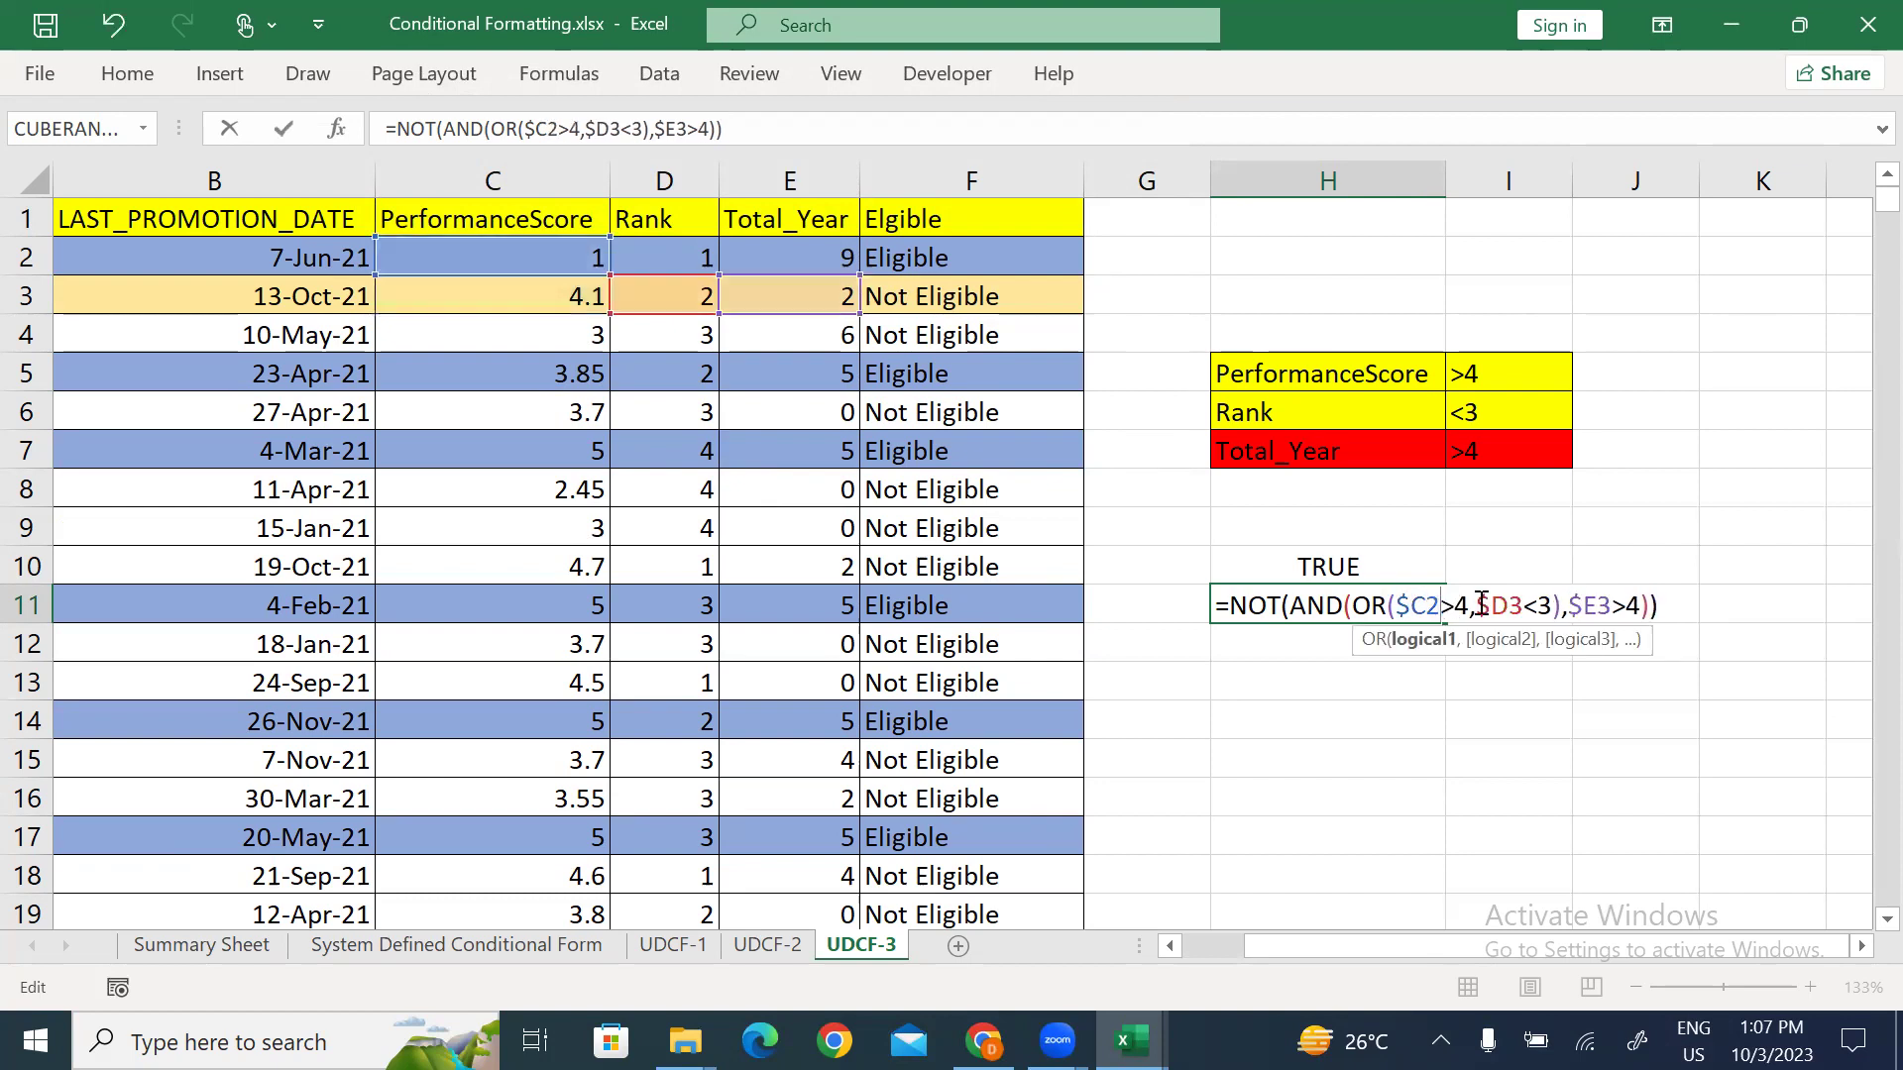
left_click(1524, 606)
key("BackSpace")
type("2")
left_click(1607, 606)
key("BackSpace")
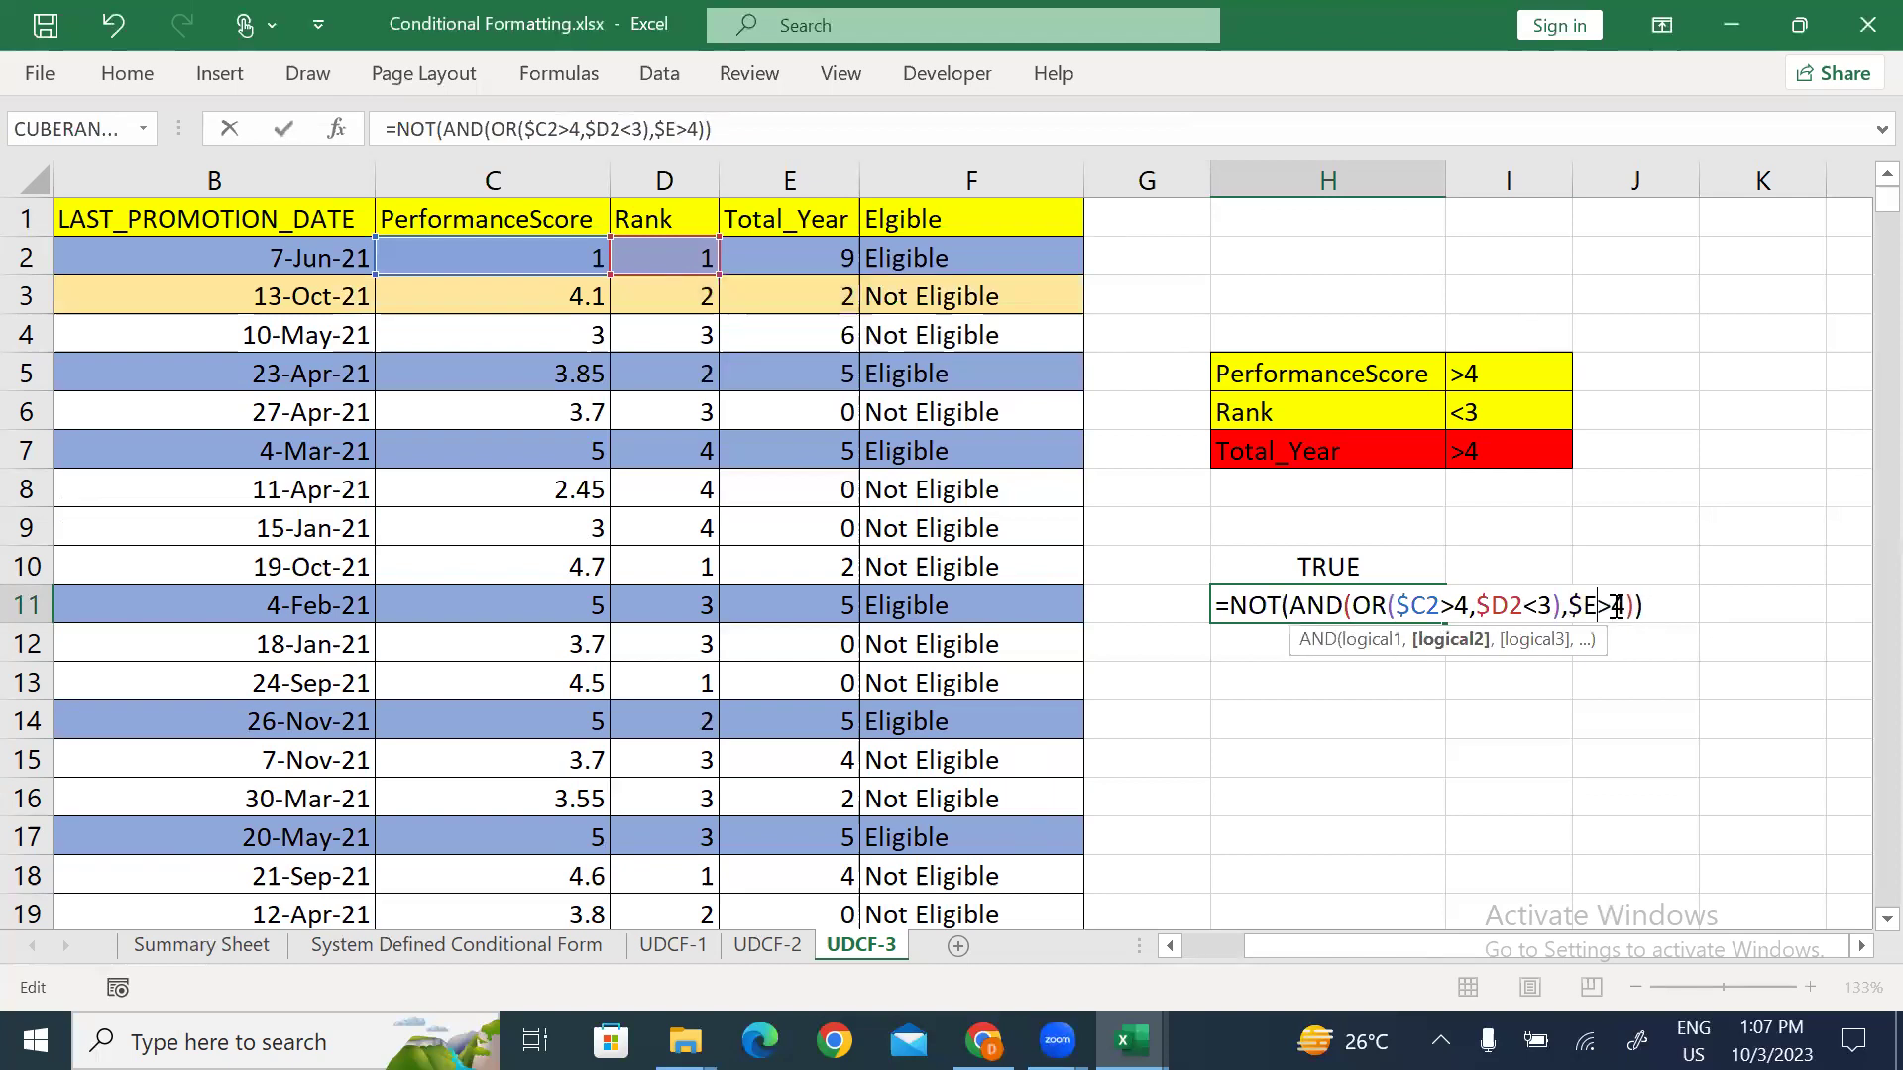
type("2")
key("ctrl+Return")
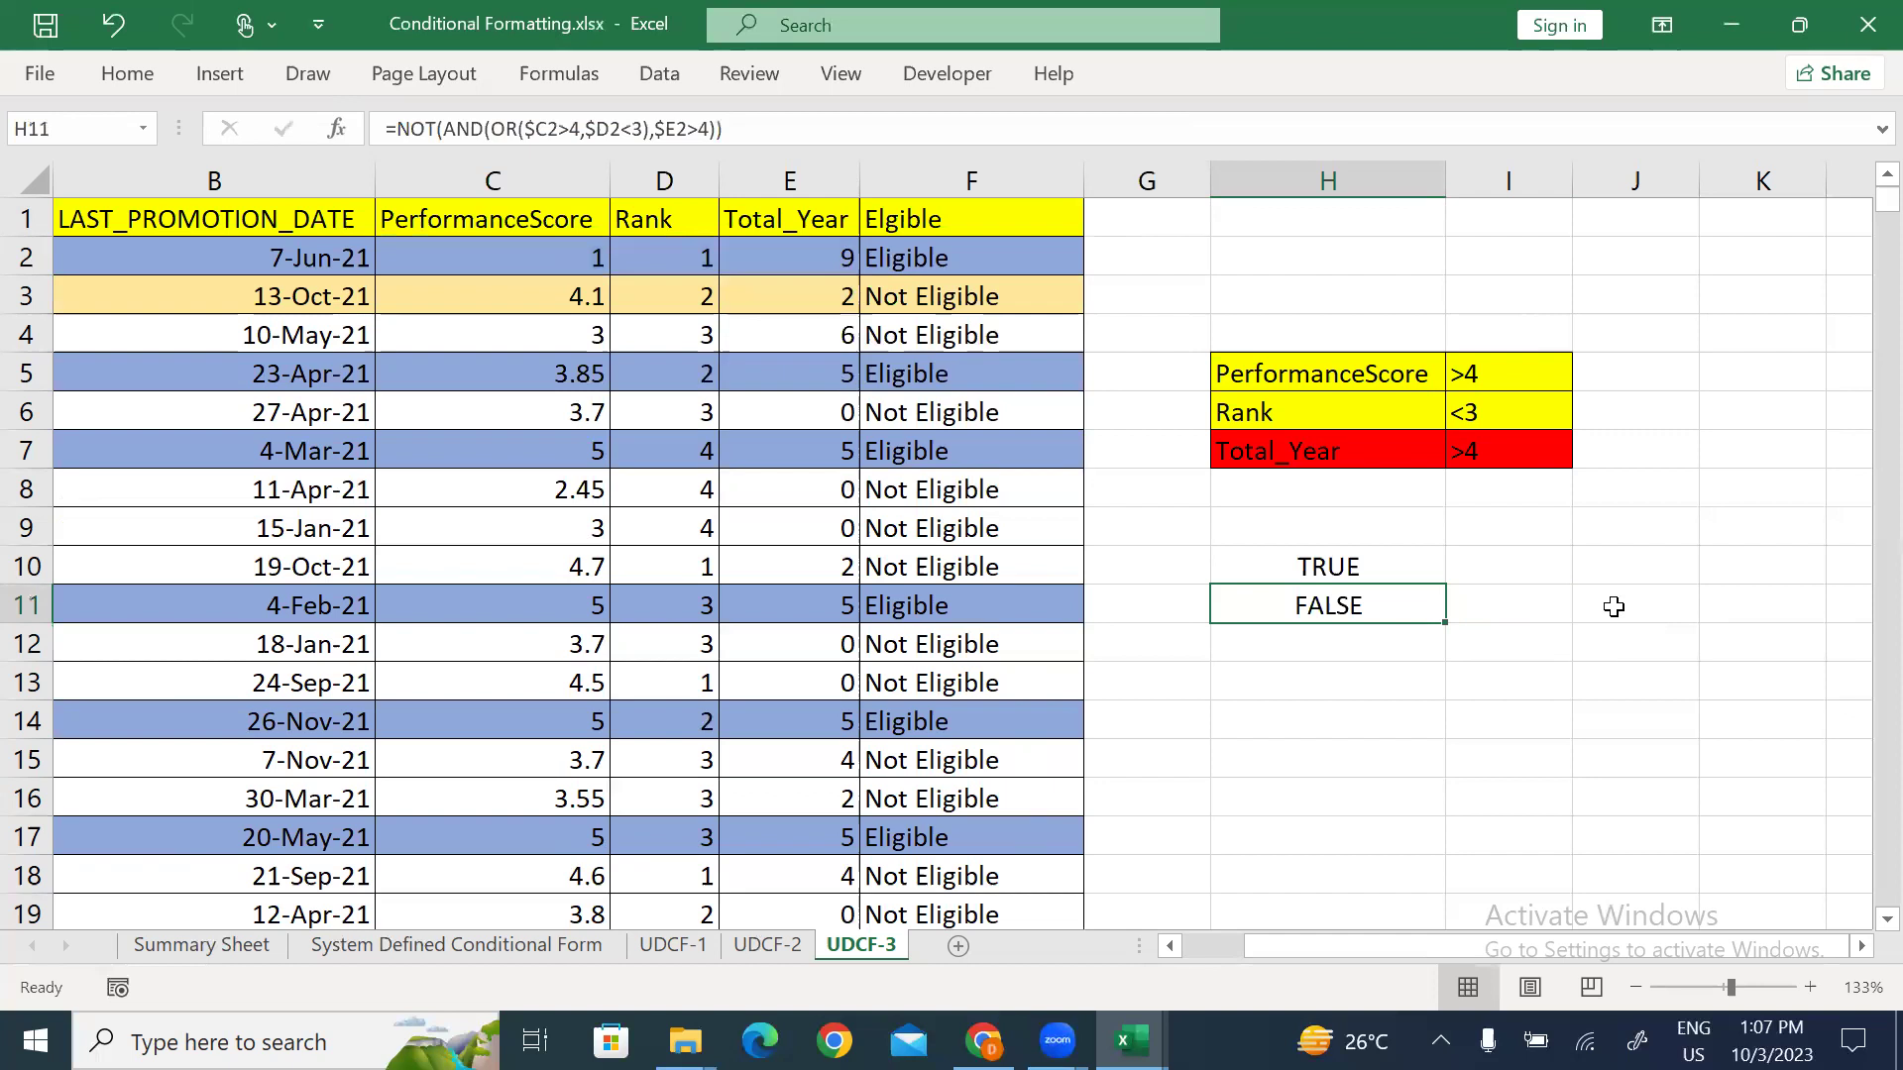
Step: Copy the complete text of the NOT/AND/OR formula in H11 without changing the cell
key("F2")
key("shift+Left")
key("shift+Left")
key("shift+Left")
key("shift+Left")
key("shift+Left")
key("shift+Left")
key("shift+Left")
key("shift+Left")
key("shift+Left")
key("shift+Left")
key("shift+Left")
key("shift+Left")
key("shift+Left")
key("shift+Left")
key("shift+Left")
key("shift+Left")
key("shift+Left")
key("shift+Left")
key("shift+Left")
key("shift+Left")
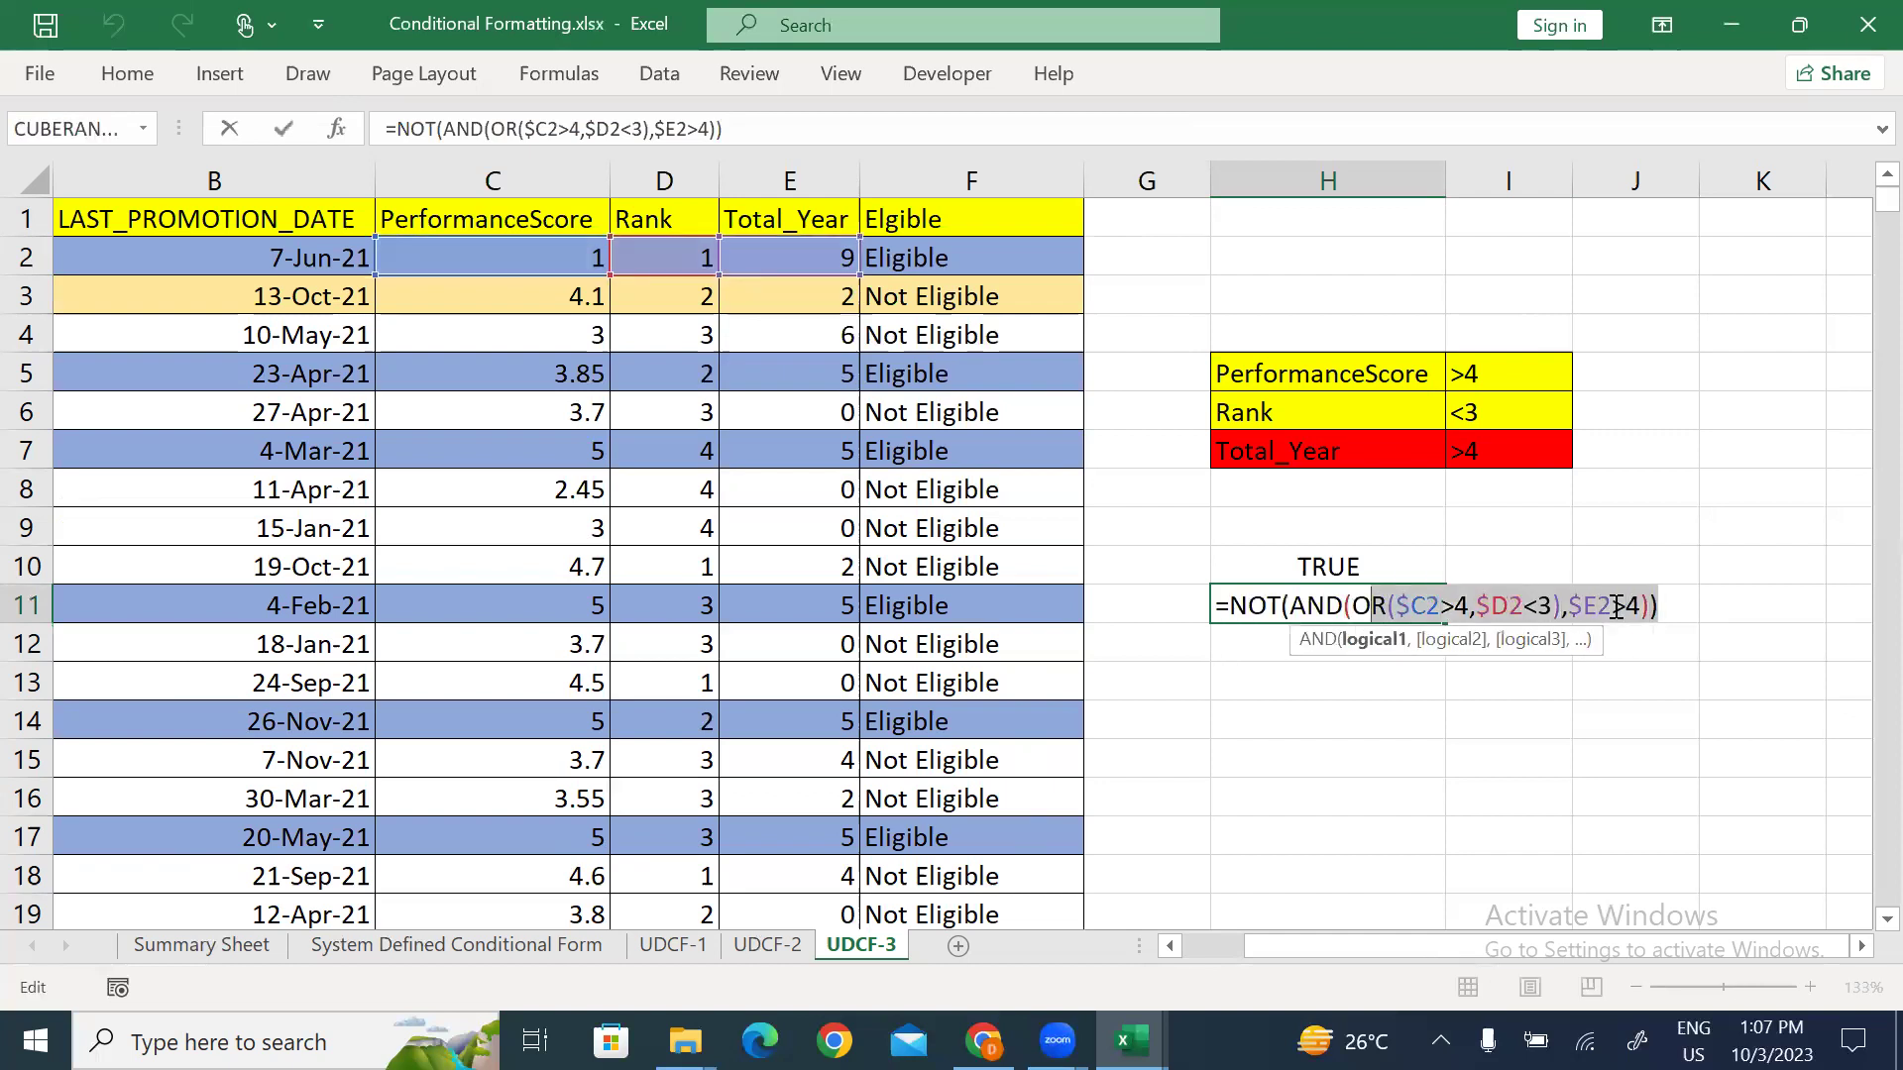
key("Escape")
Step: Select the data range A2:F1100 and open the Conditional Formatting Rules Manager for it
key("Left")
key("Left")
key("Left")
key("Left")
key("Left")
key("Left")
key("Left")
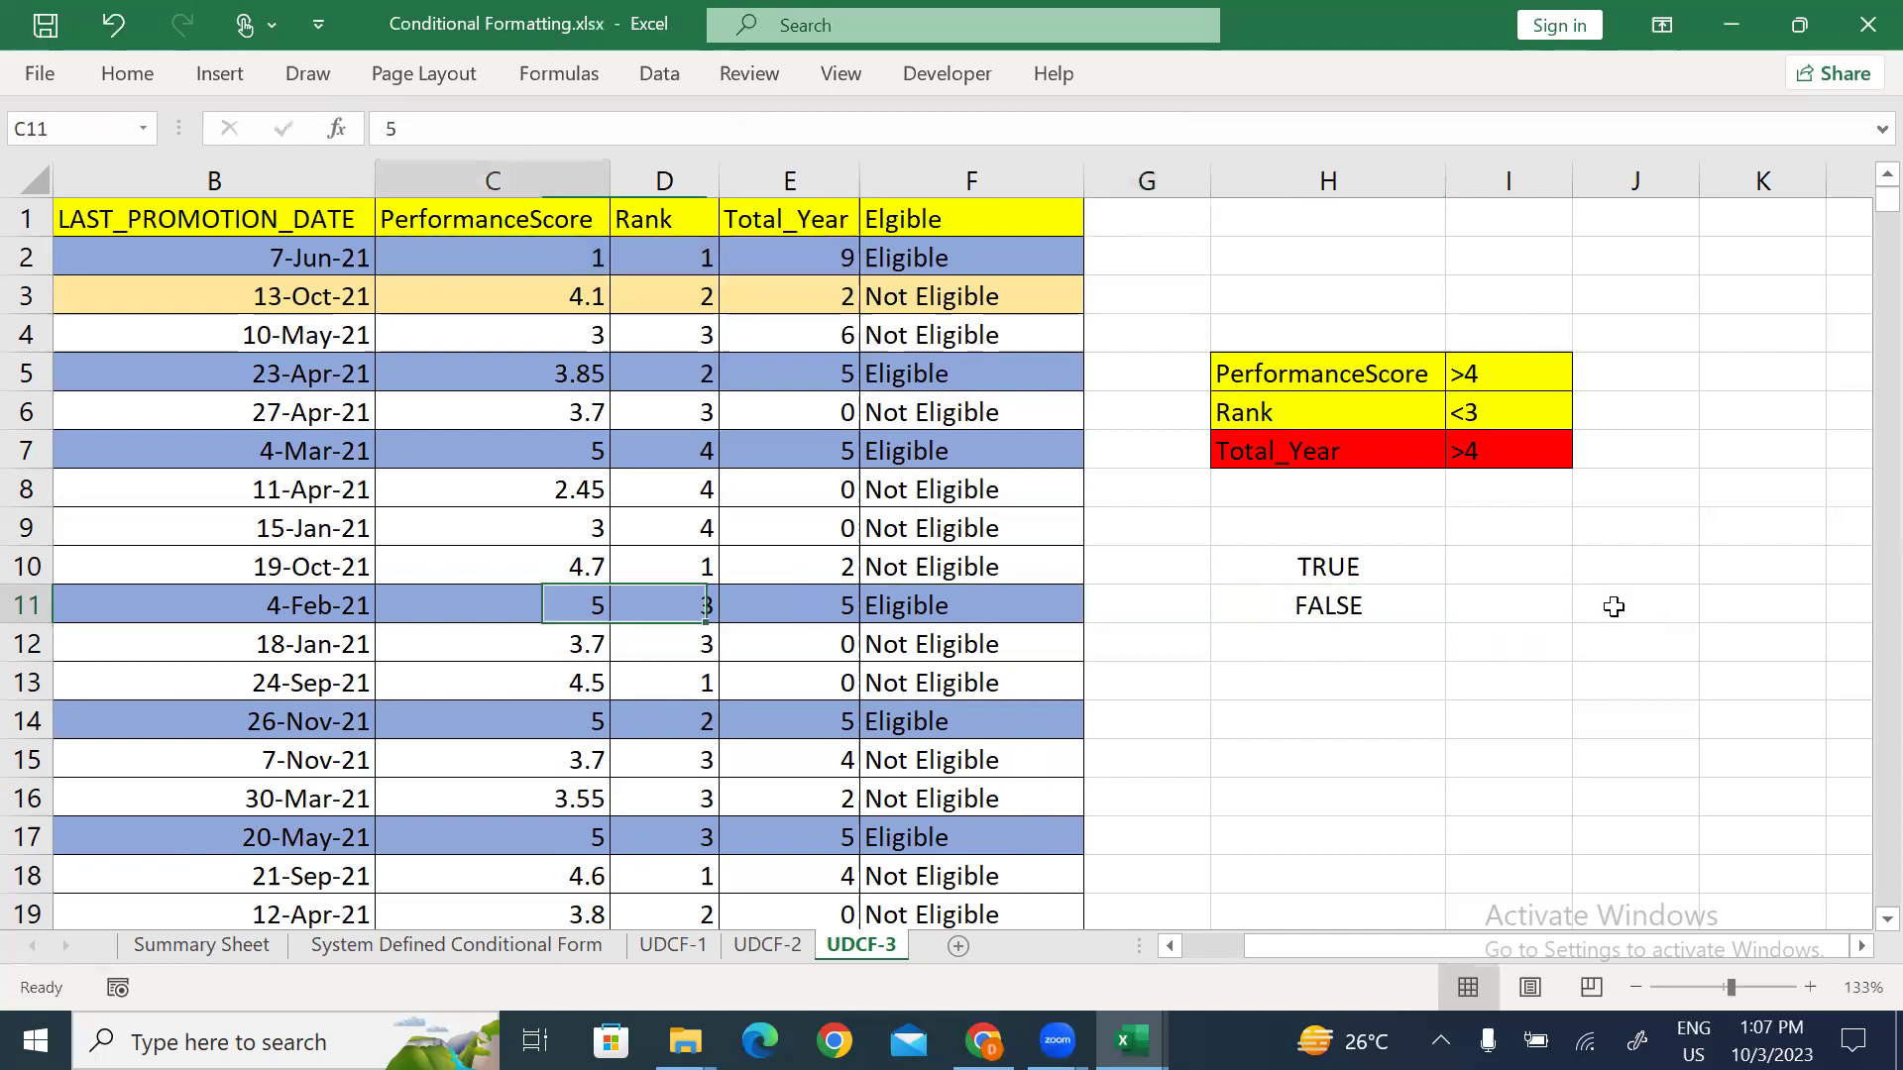
key("ctrl+Up")
key("Down")
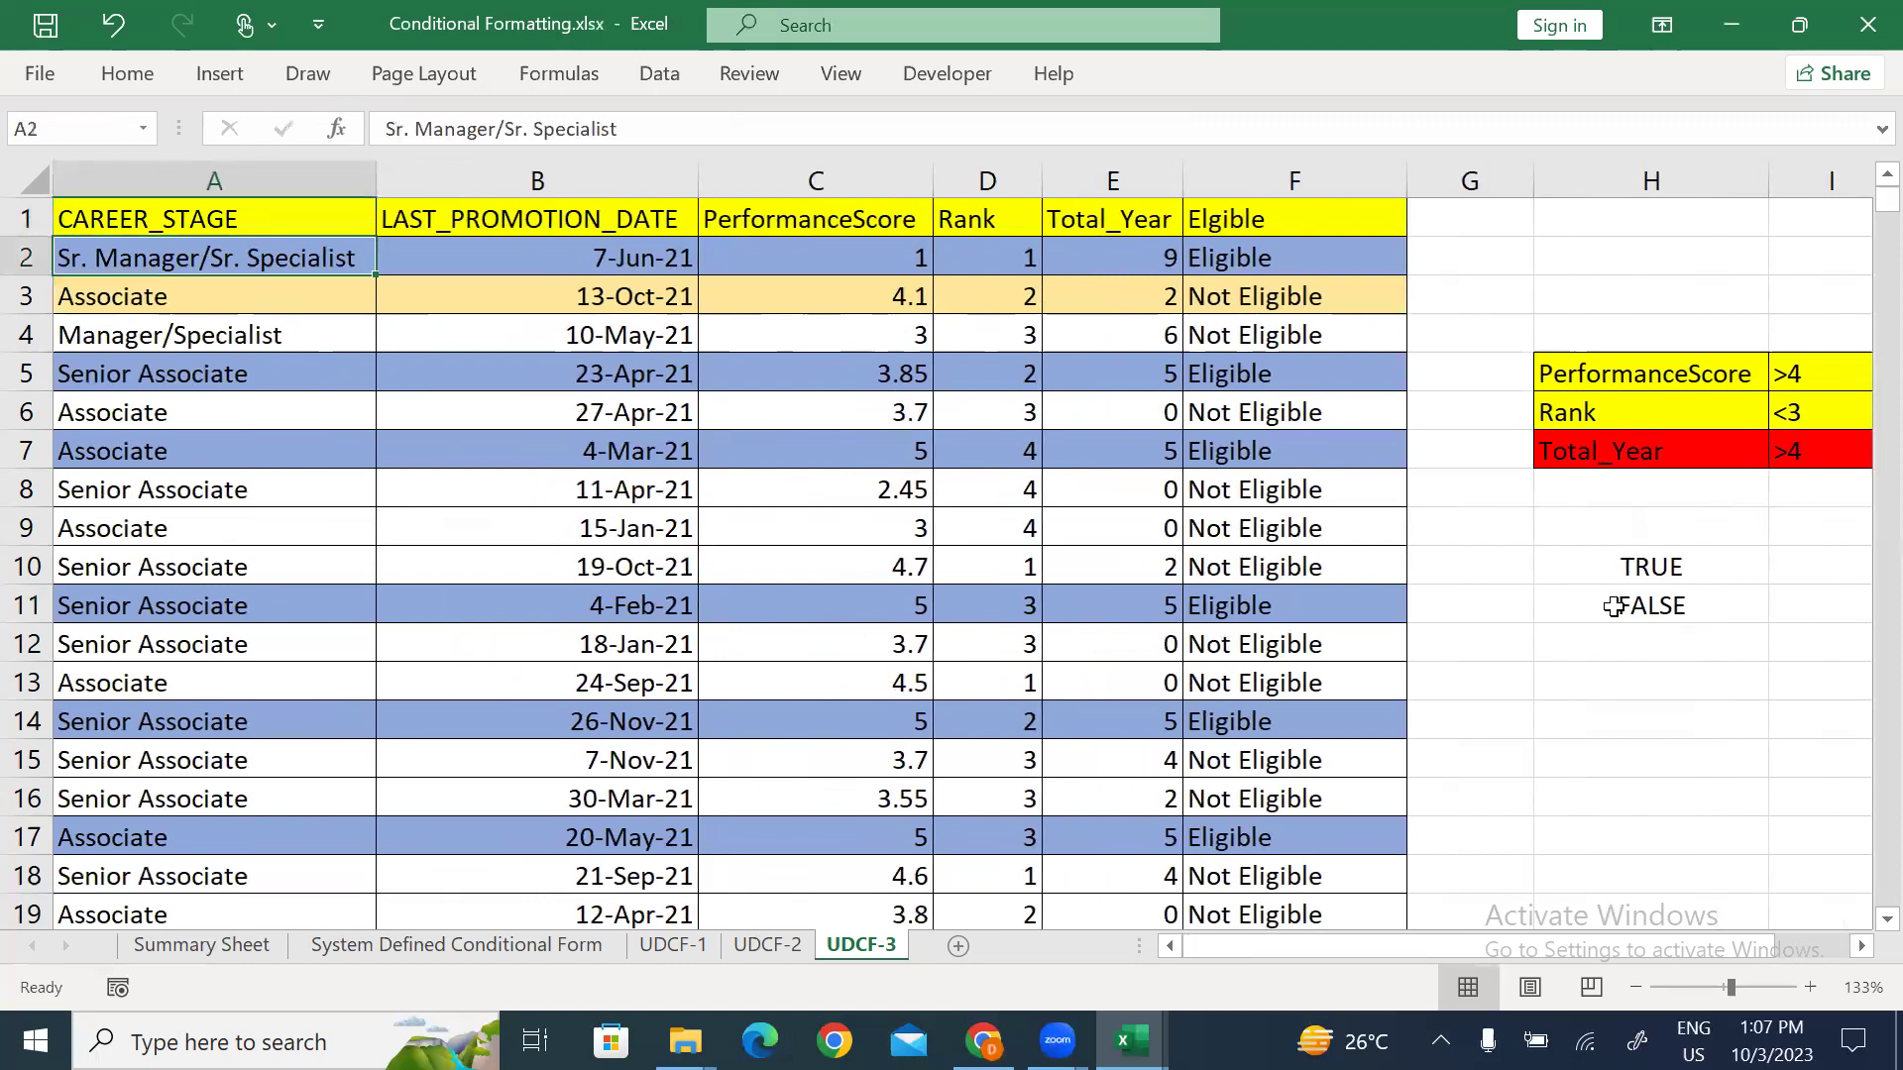
key("ctrl+shift+Right")
key("ctrl+shift+Down")
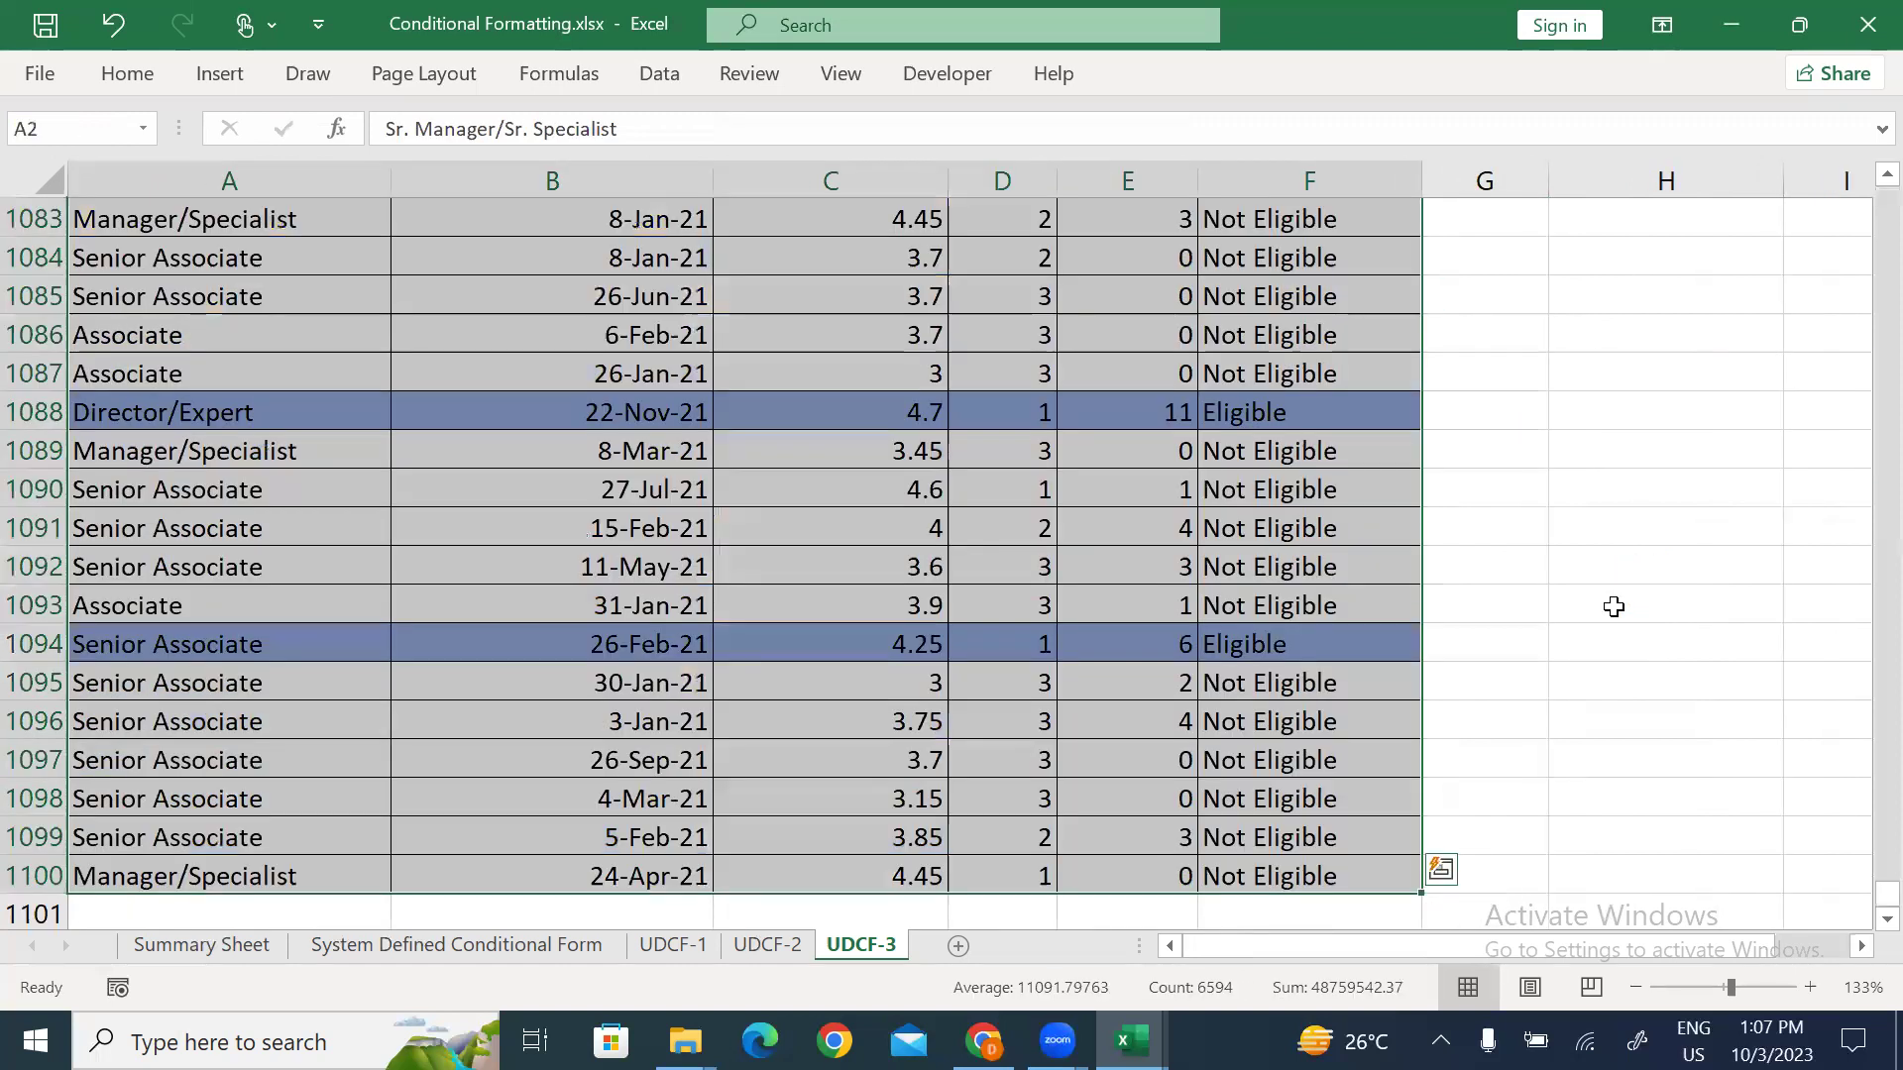
key("alt+h")
key("l")
key("r")
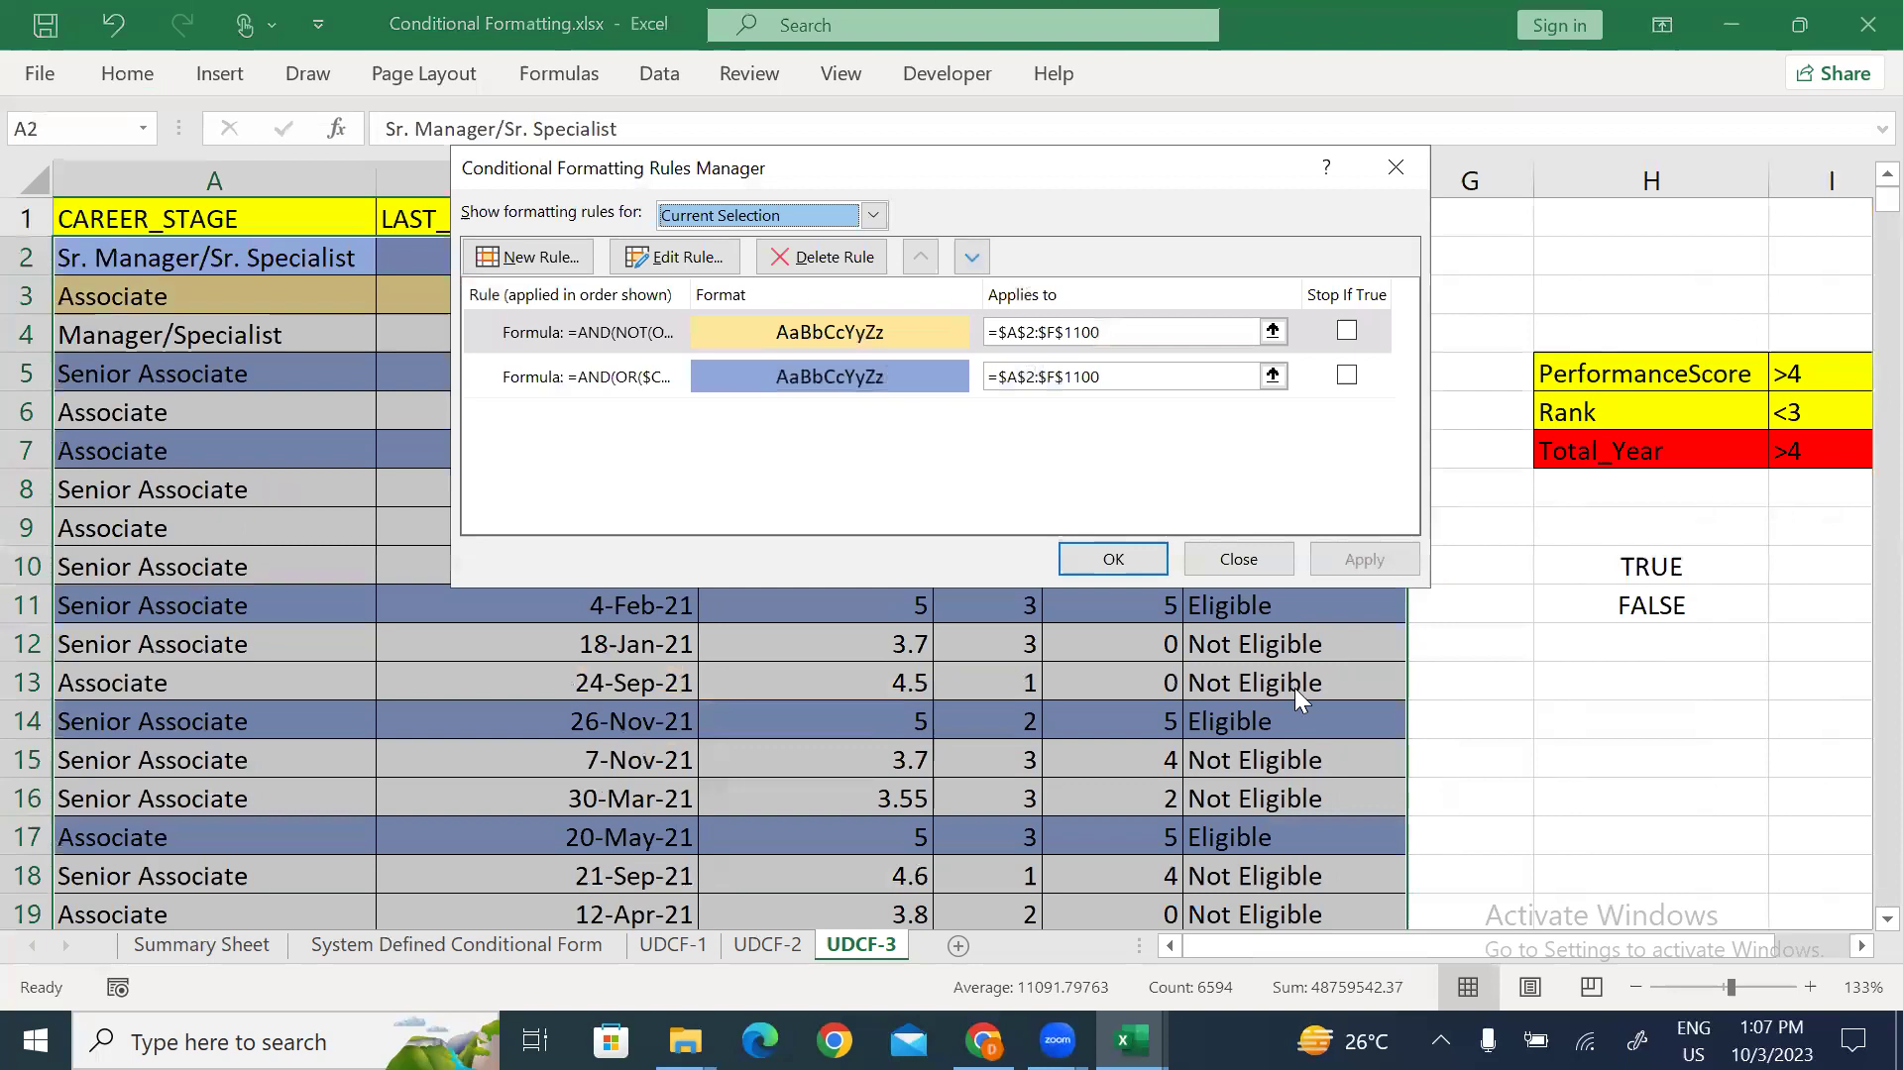
Step: Replace the light gold rule's formula with the copied =NOT(AND(OR($C2>4,$D2<3),$E2>4)) and apply the change
left_click(594, 334)
left_click(694, 260)
left_click_drag(991, 454, 549, 440)
key("ctrl+v")
left_click(1041, 612)
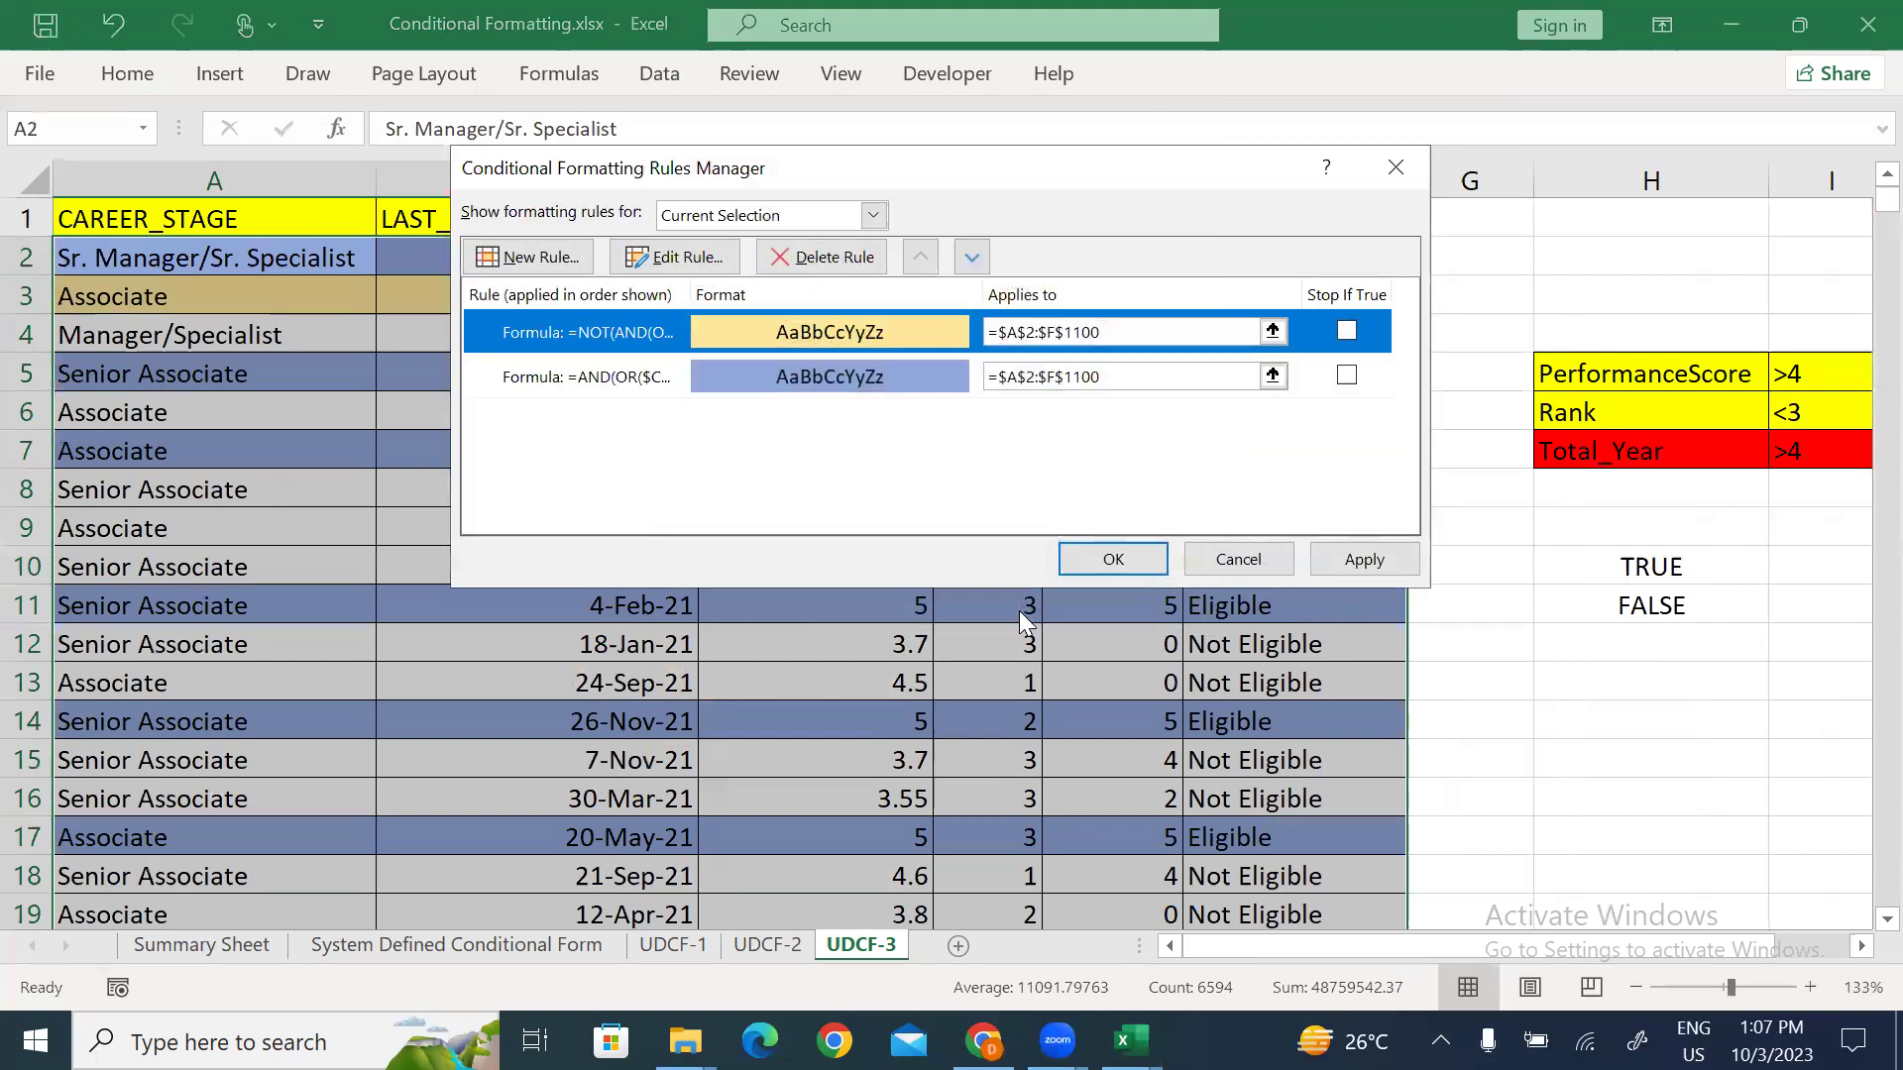
left_click(1355, 558)
left_click(1110, 558)
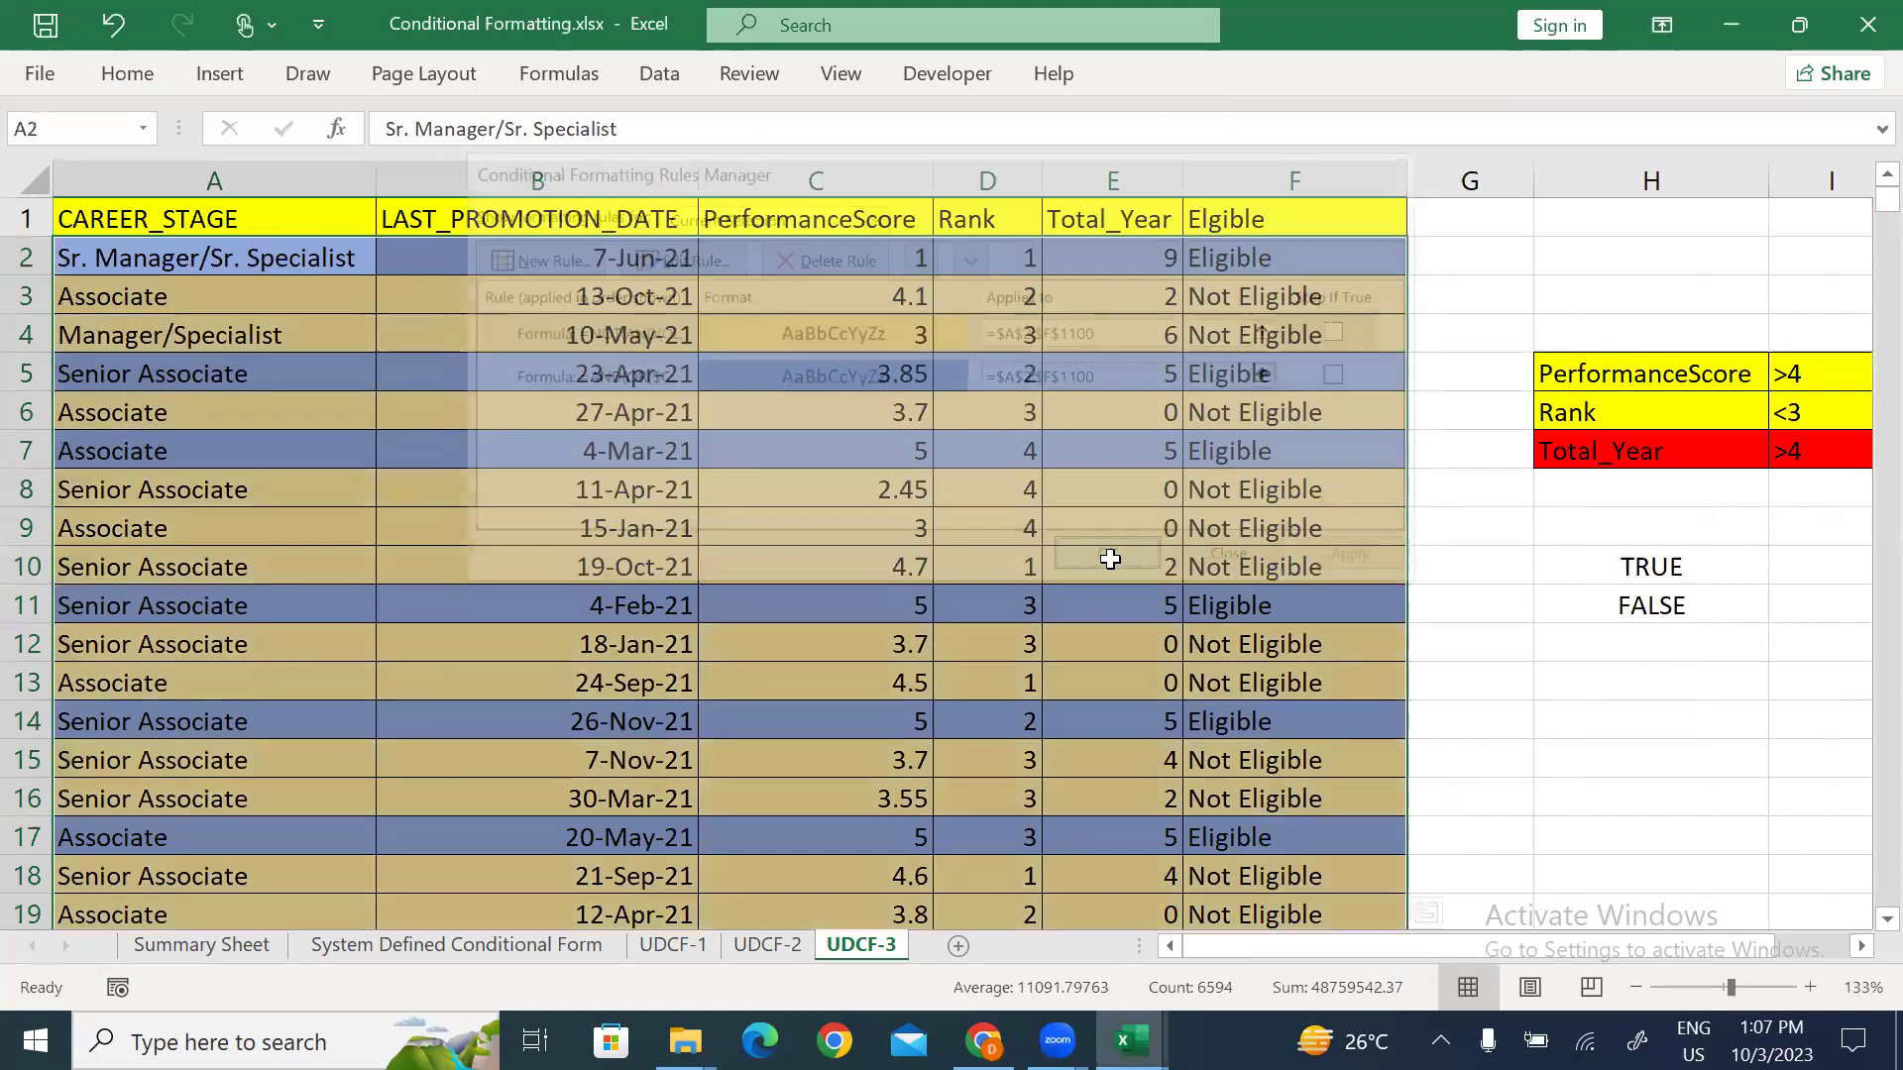
Step: Compare the highlighted rows with the test formulas in H10 and H11, examining the outer NOT wrapper in H11
left_click(1306, 484)
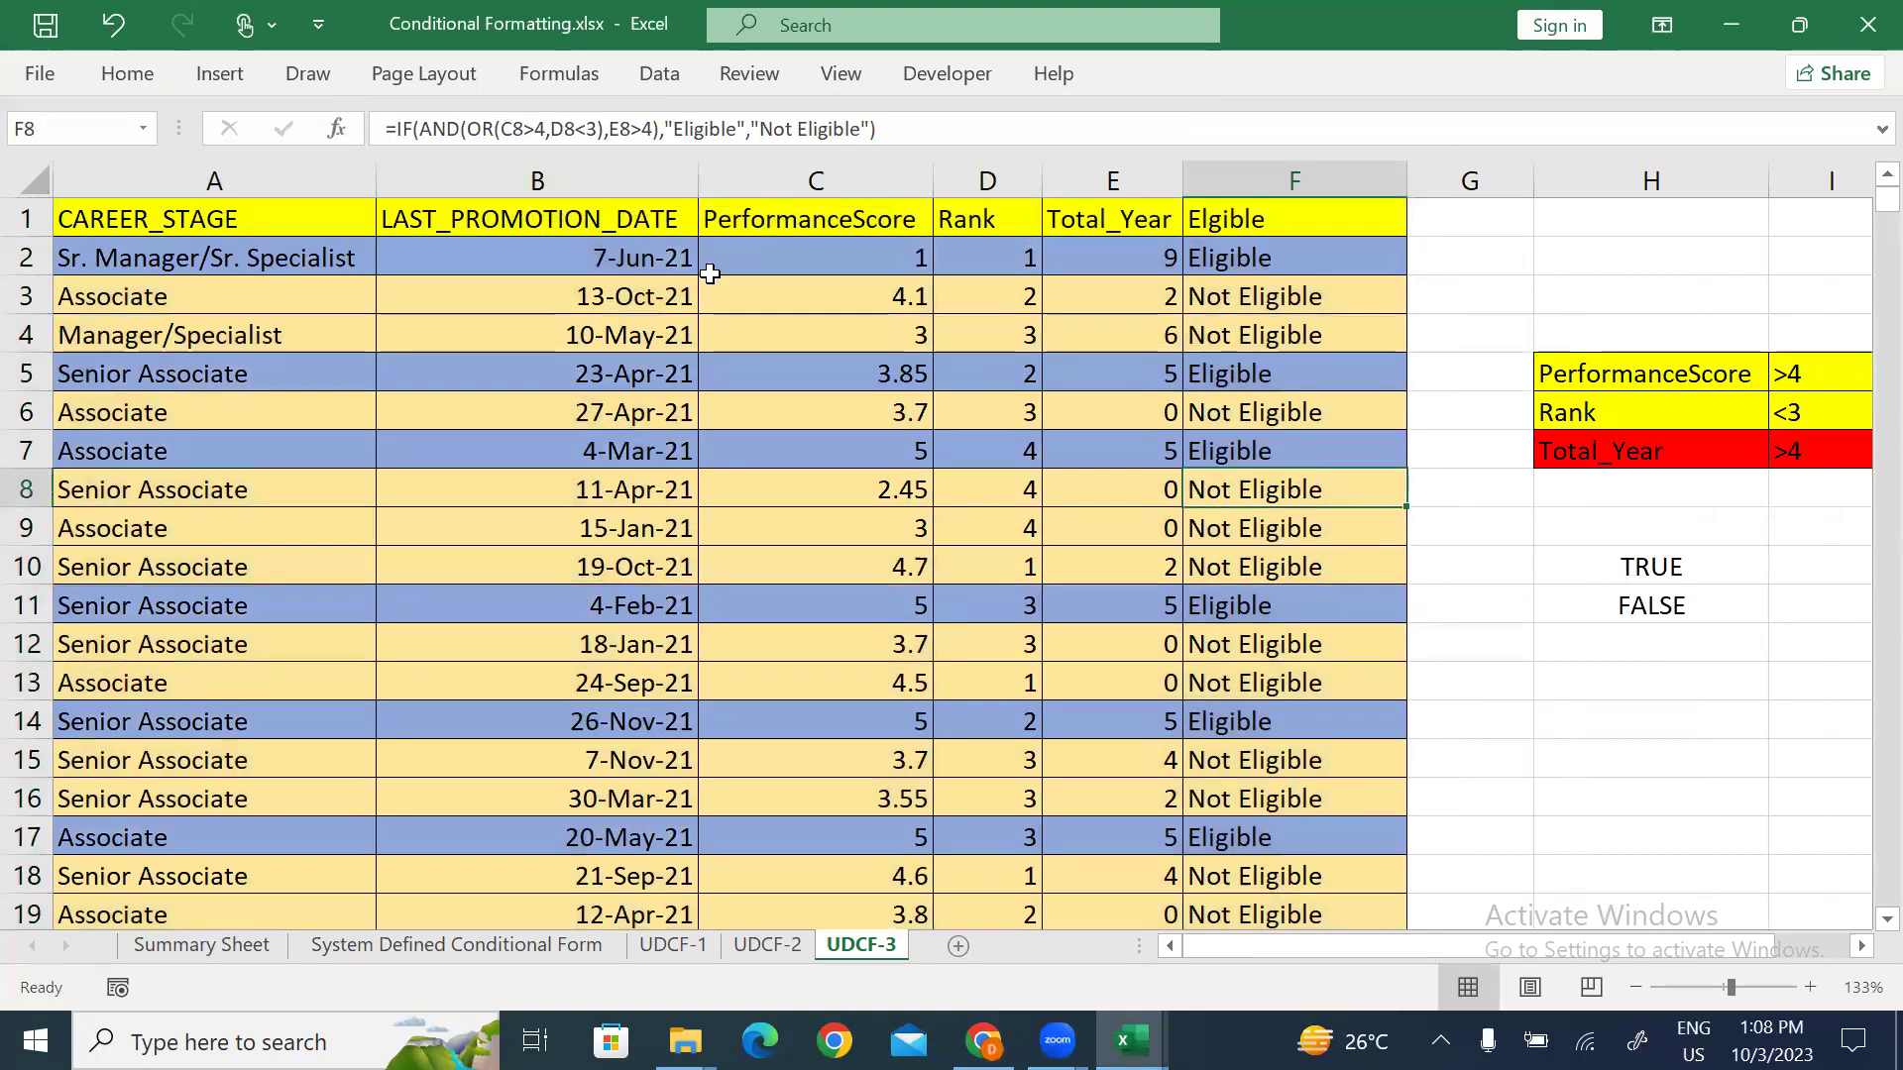
left_click_drag(758, 290, 1370, 327)
left_click(1669, 567)
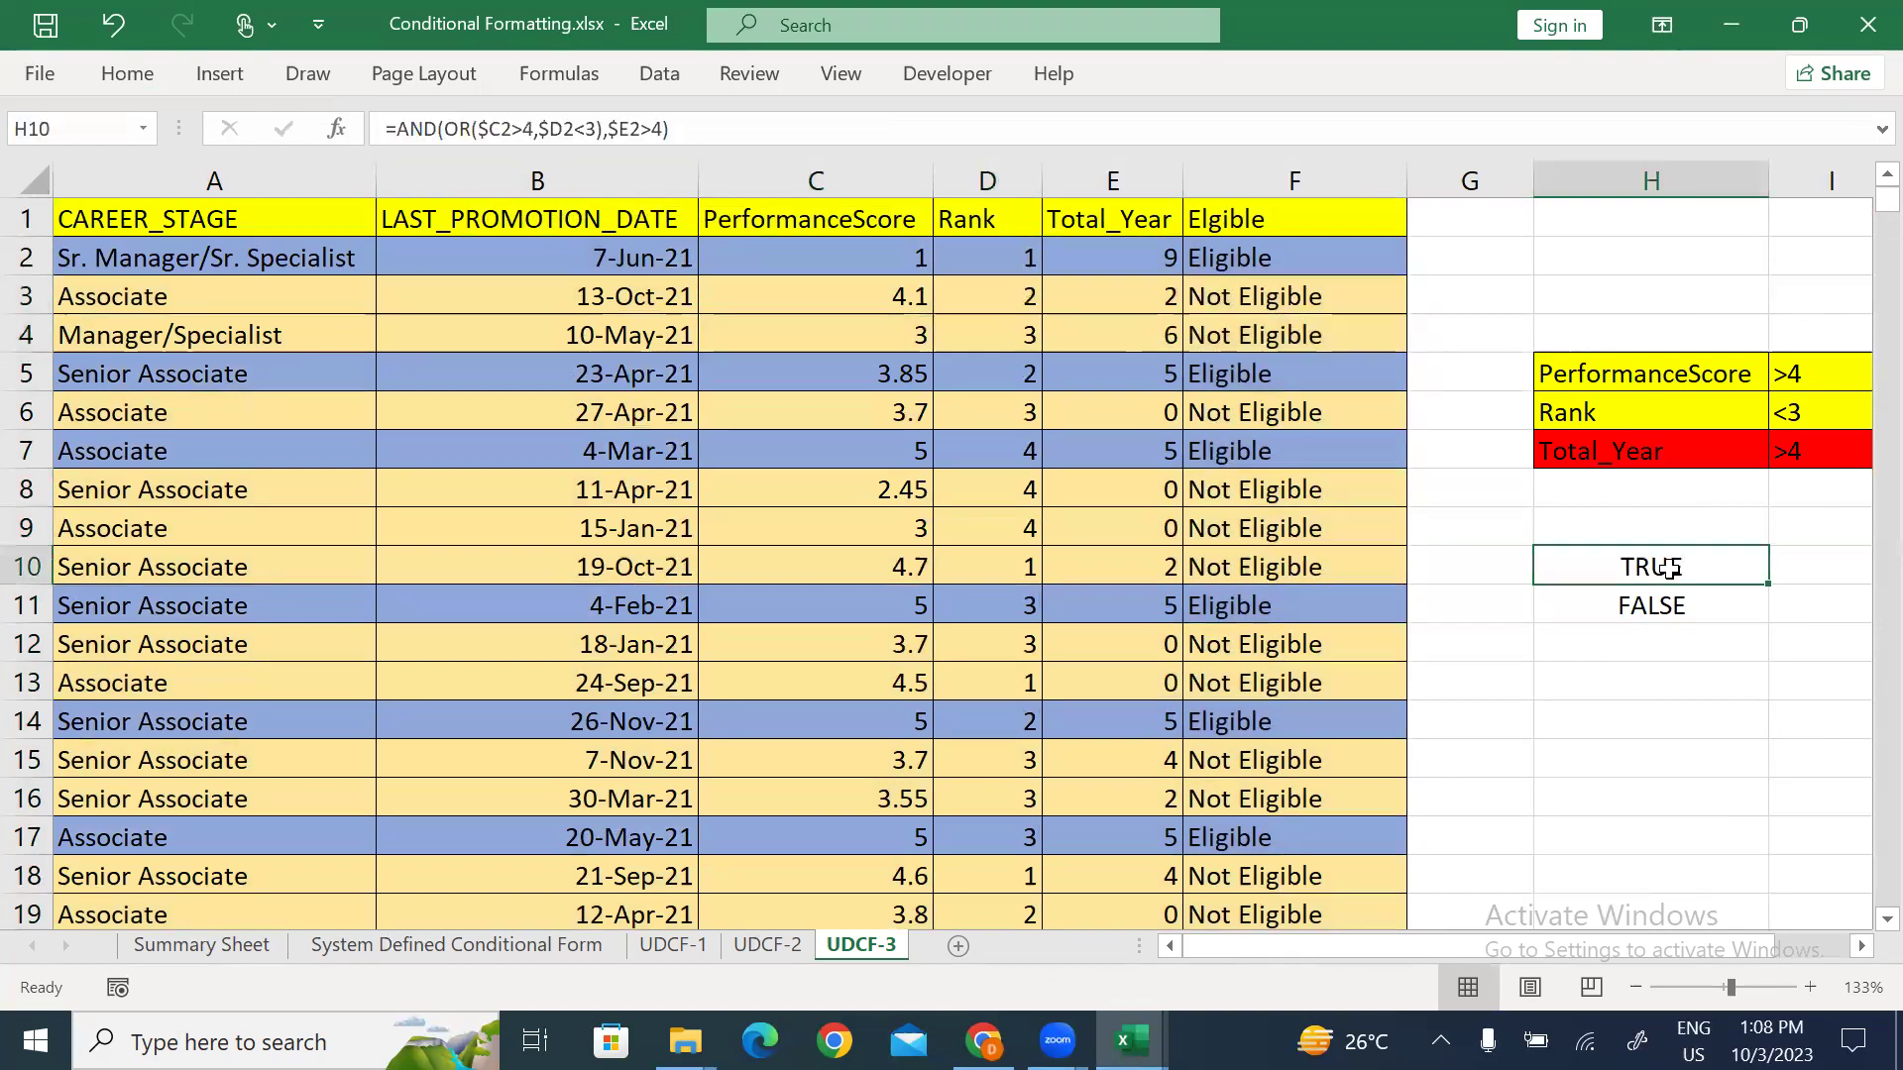
left_click(1669, 621)
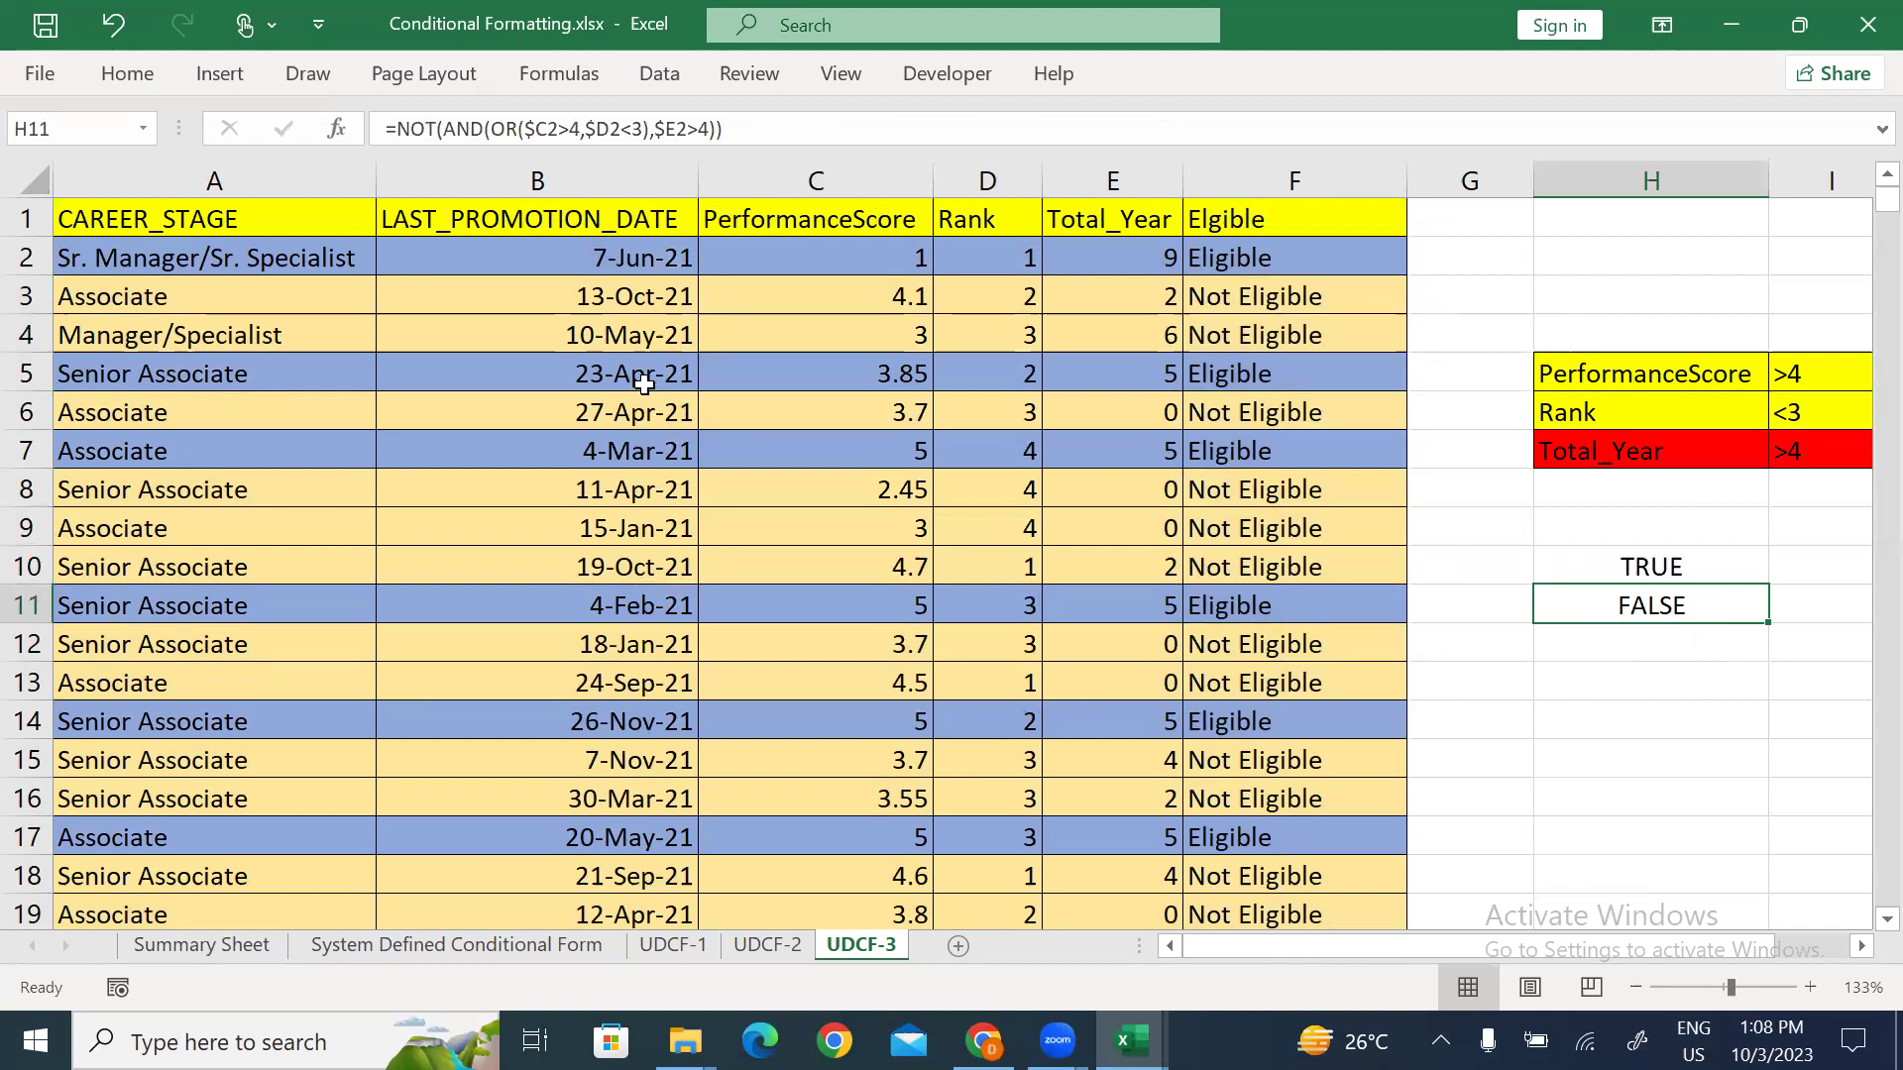
left_click_drag(544, 297, 1062, 317)
left_click(1255, 342)
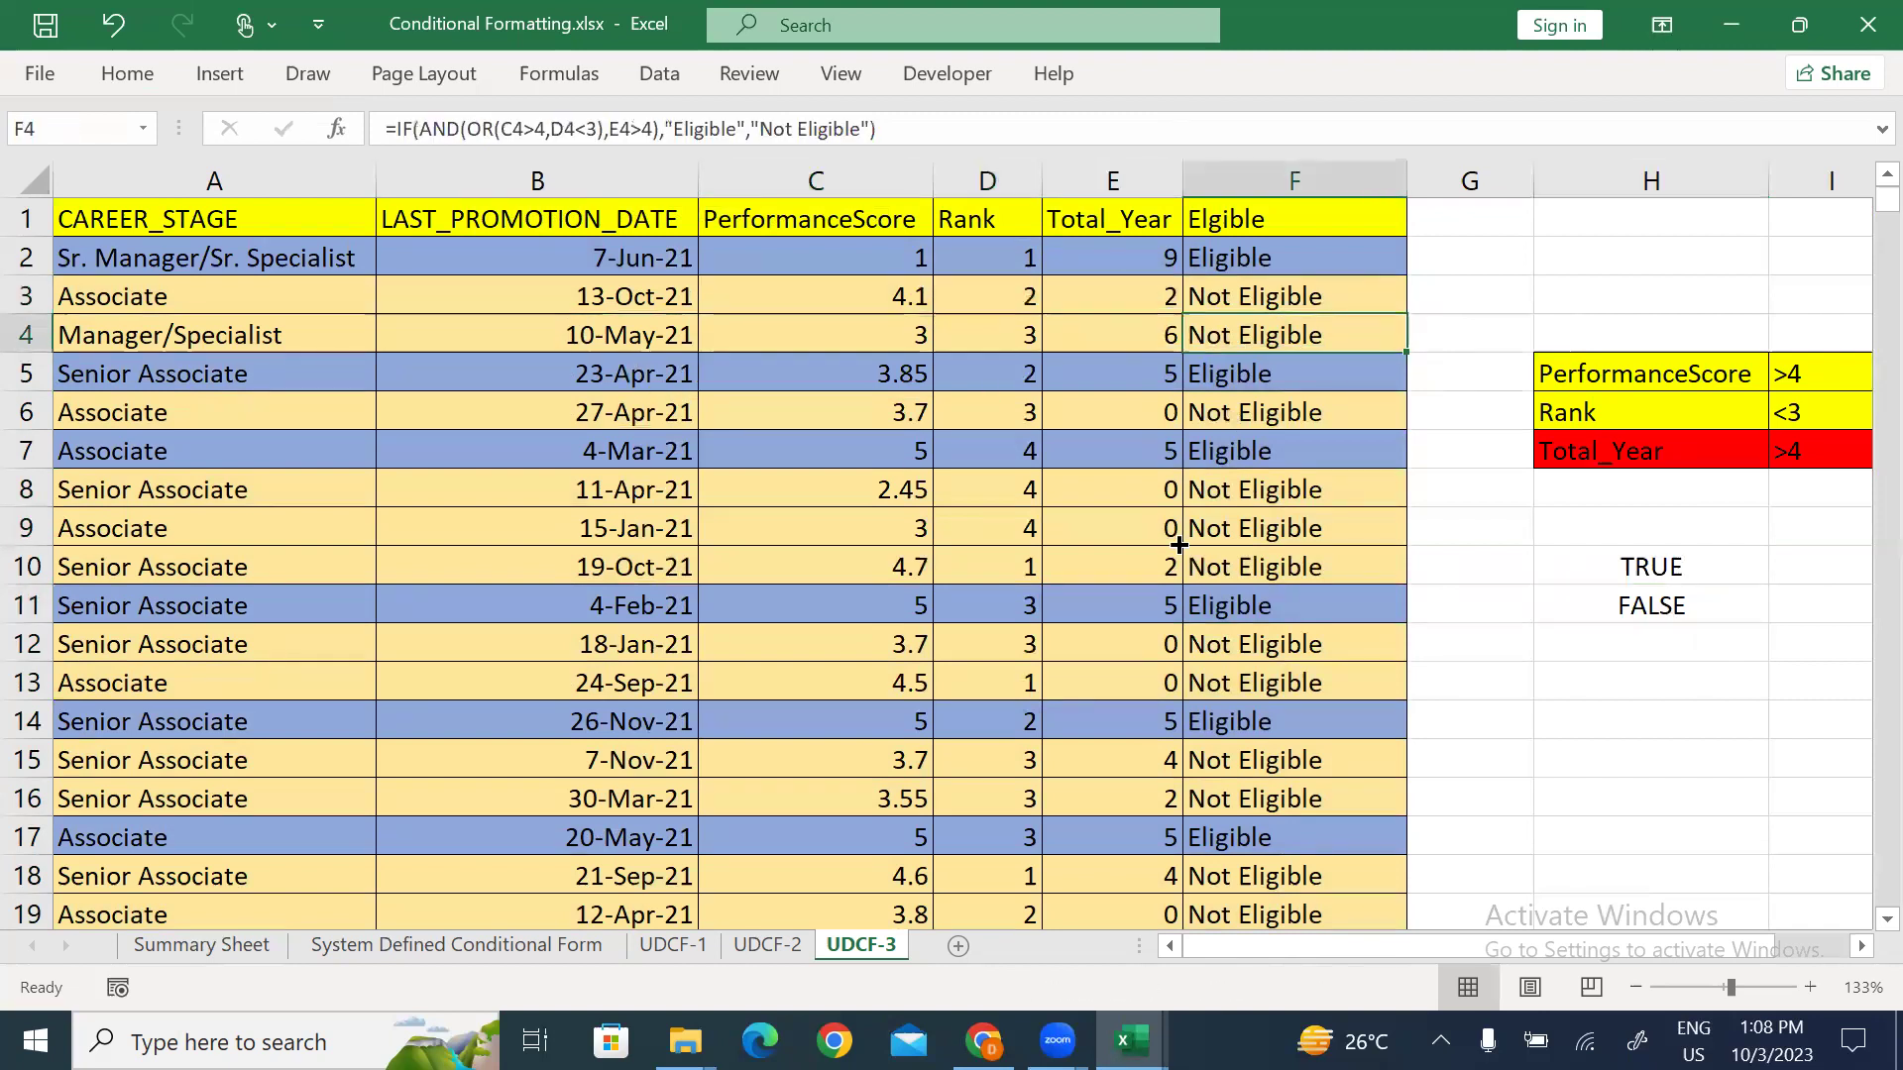
left_click(1631, 605)
key("F2")
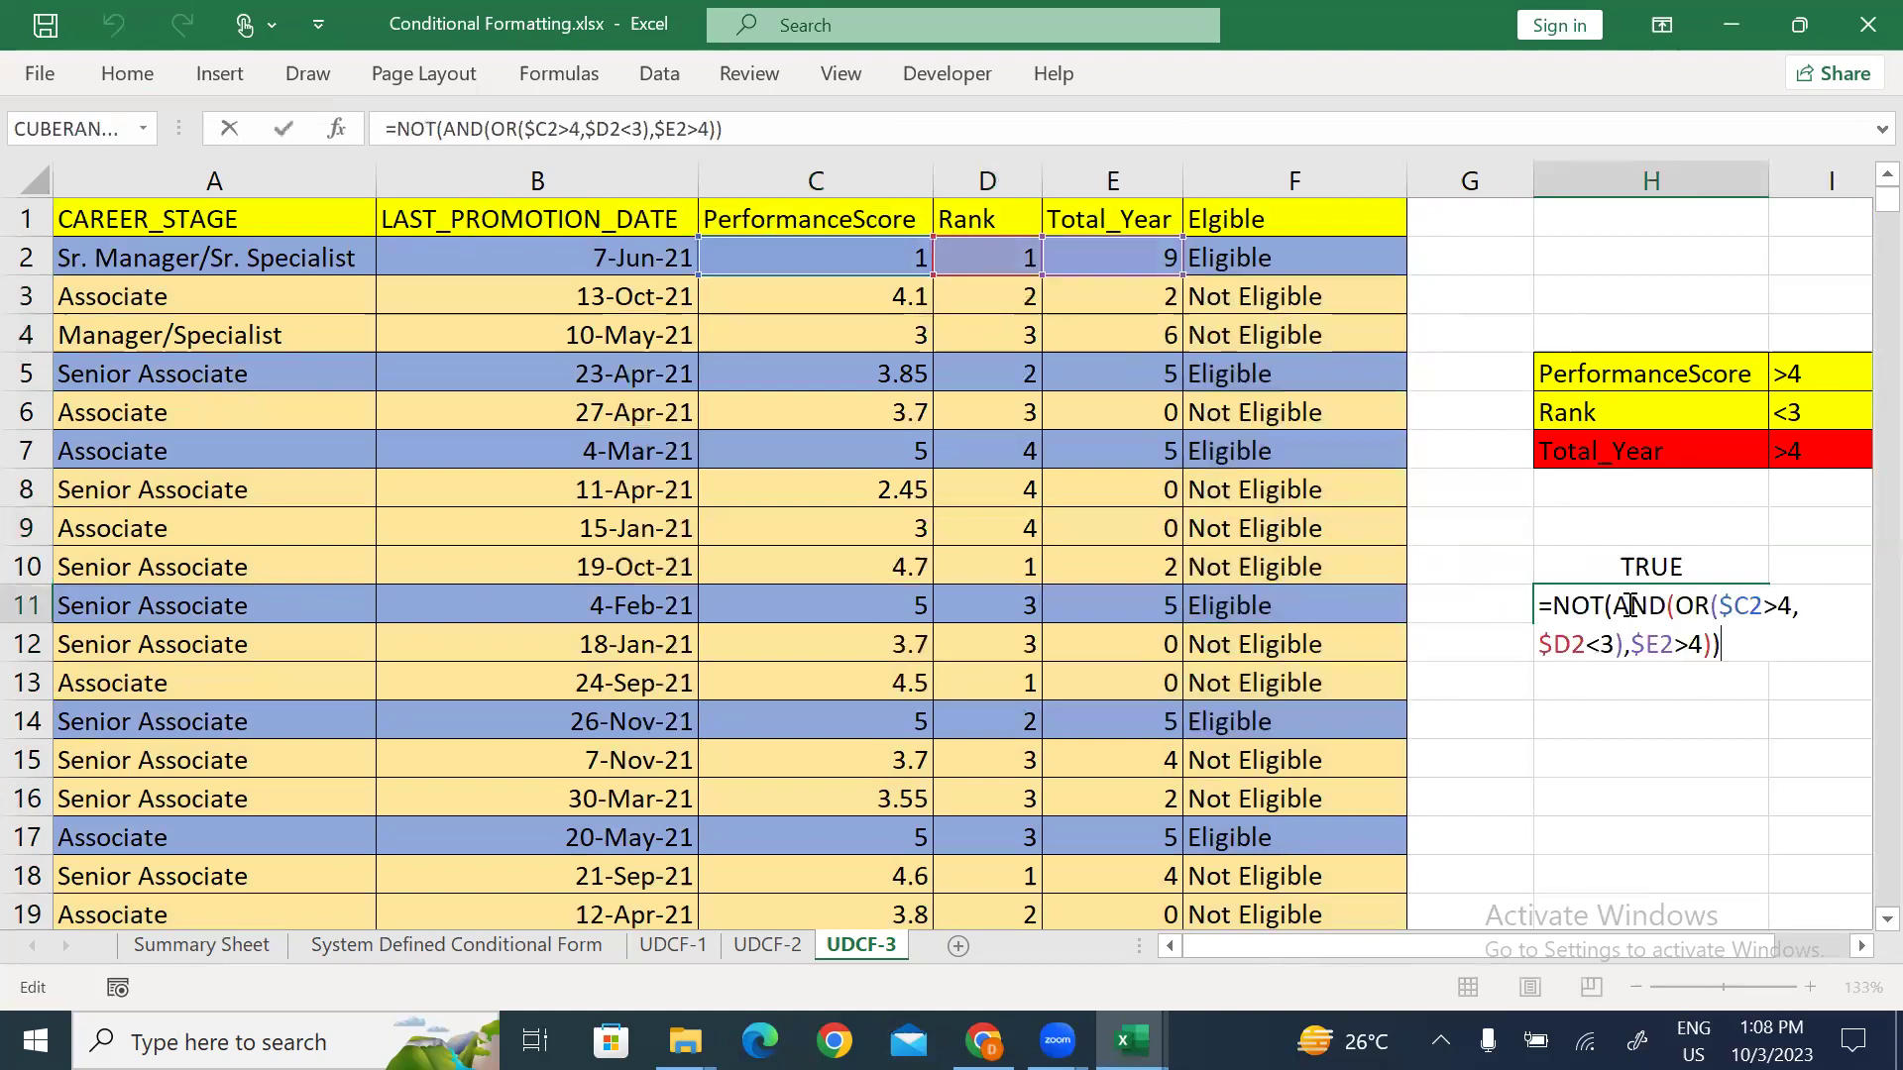
left_click_drag(1538, 605, 1611, 606)
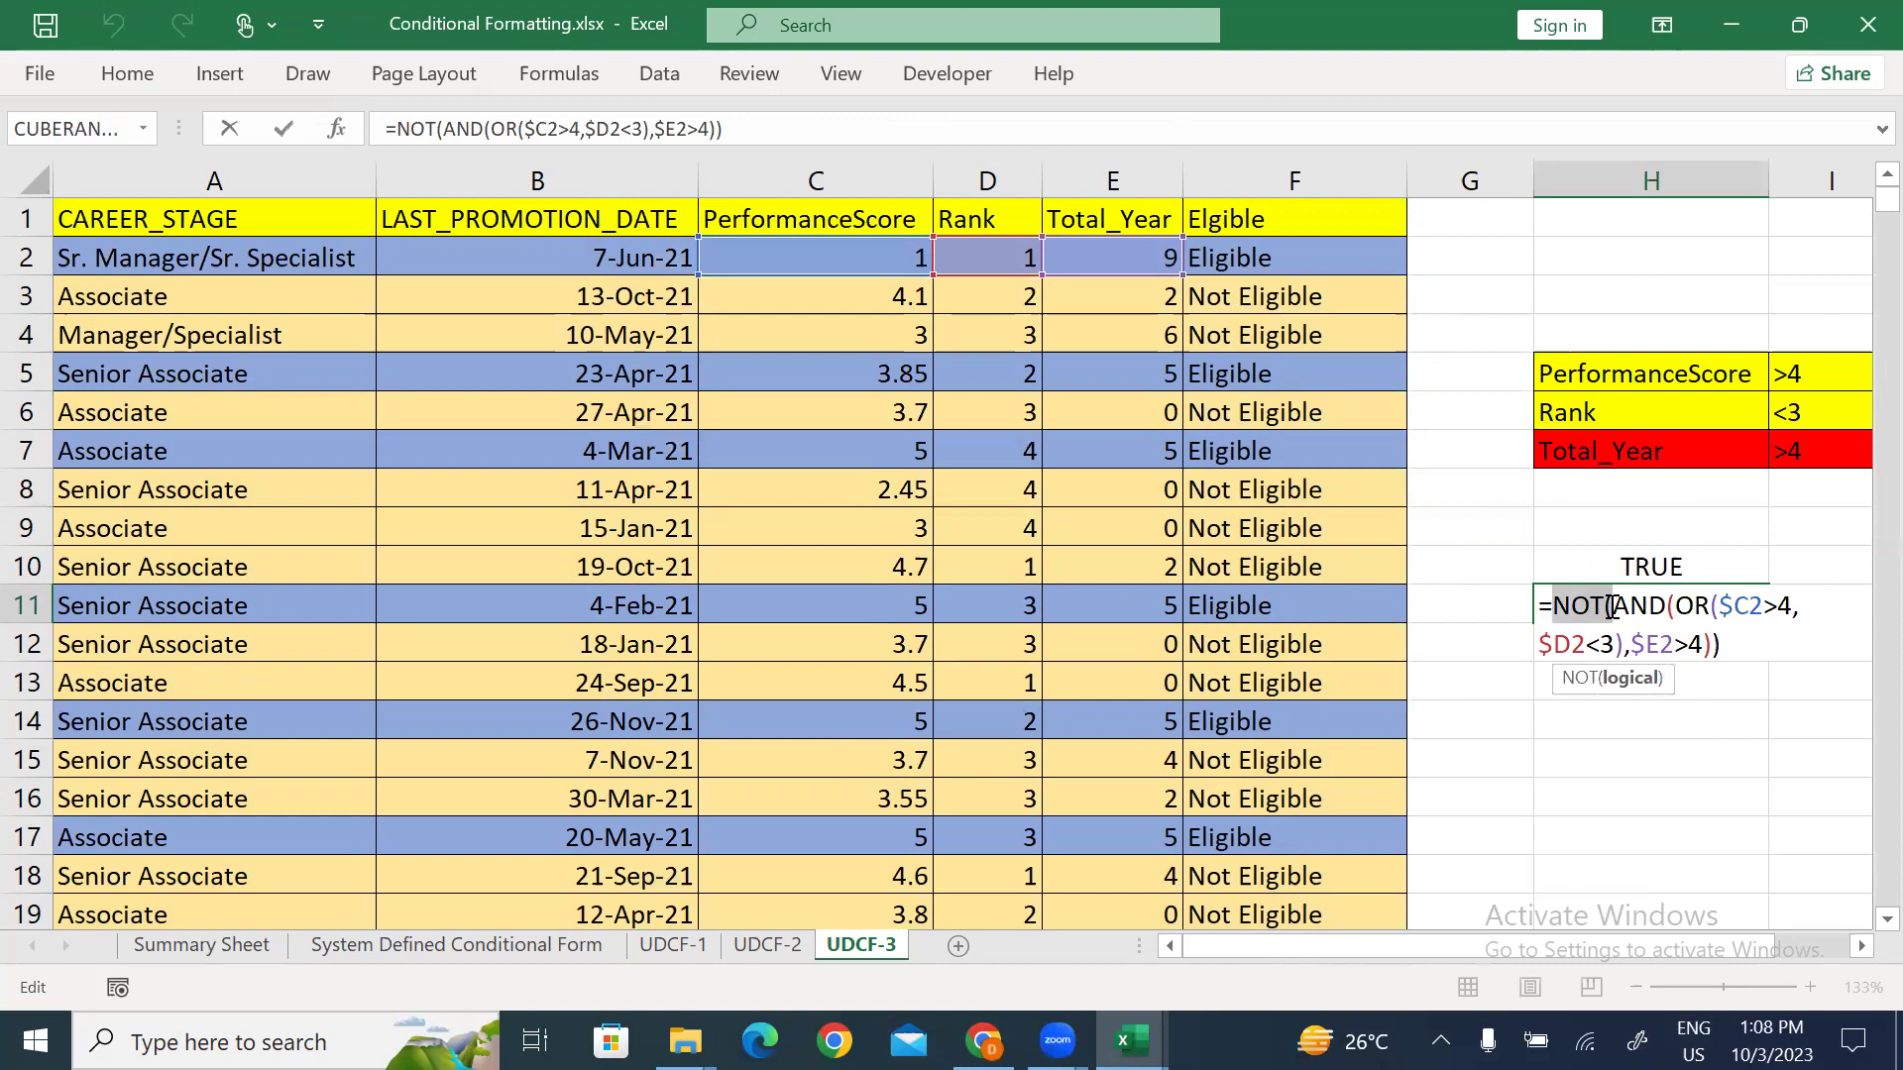
key("Escape")
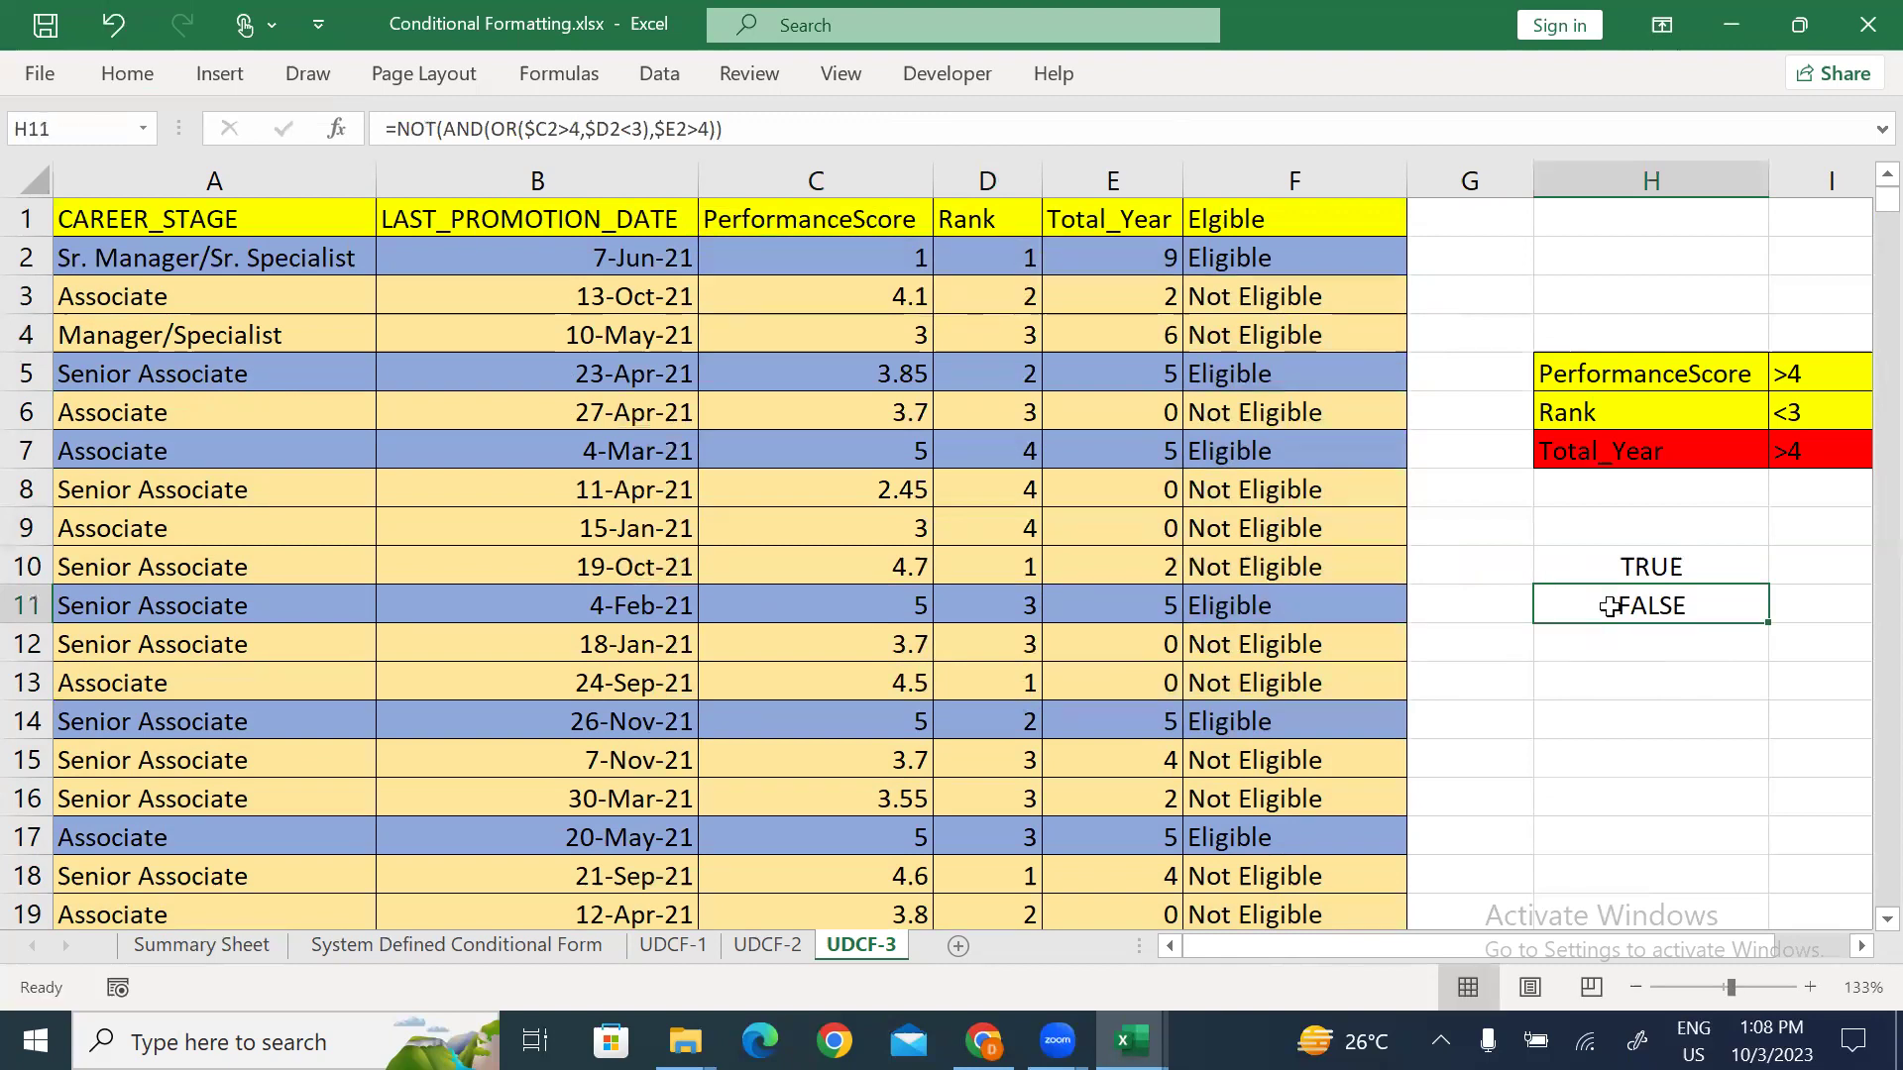
Step: Add a new worksheet after UDCF-3 and enter the header Date in cell E1
left_click(958, 946)
left_click(482, 210)
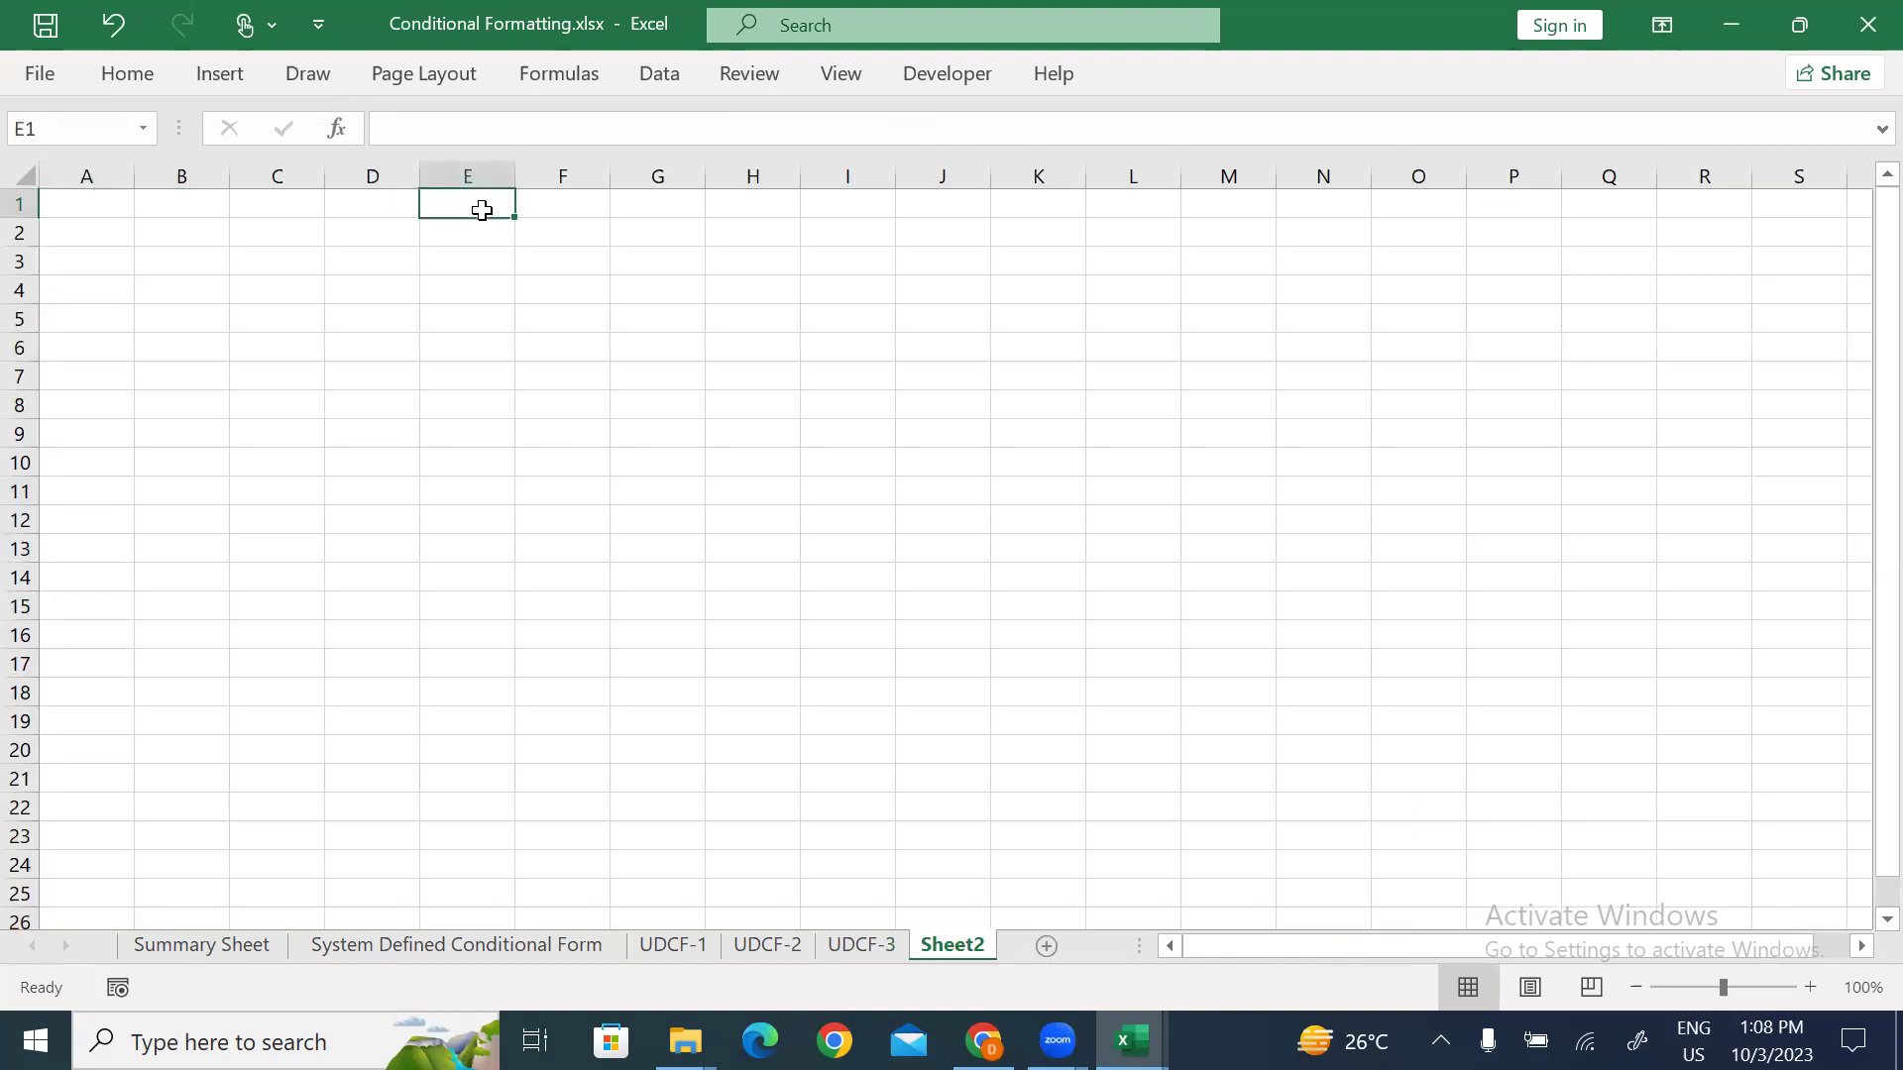
type("Date")
key("Return")
Step: Enter =RANDBETWEEN("1/1/2023","12/31/2023") in E2 and fill it down to E1134
type("=rand")
key("Down")
key("Down")
key("Tab")
type("100,")
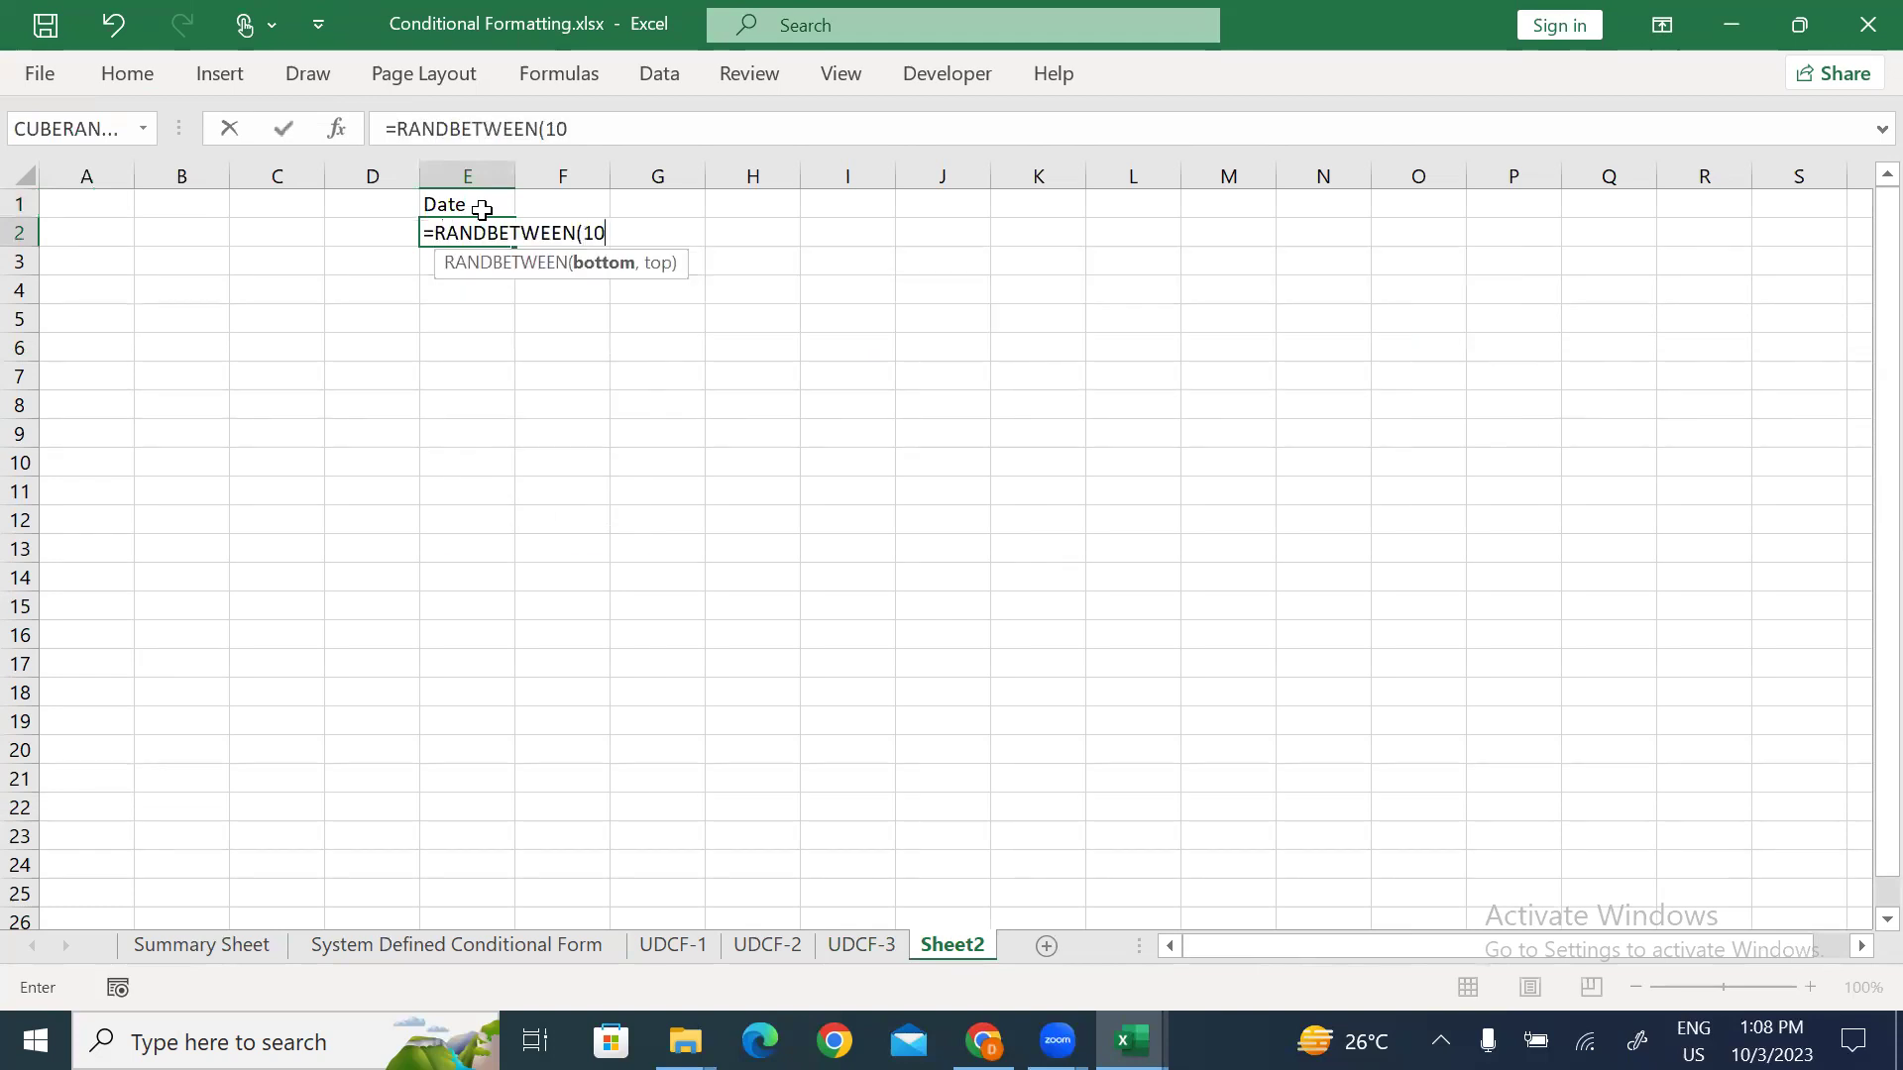
key("BackSpace")
key("BackSpace")
key("BackSpace")
type("\"1/1/2023\",\"12")
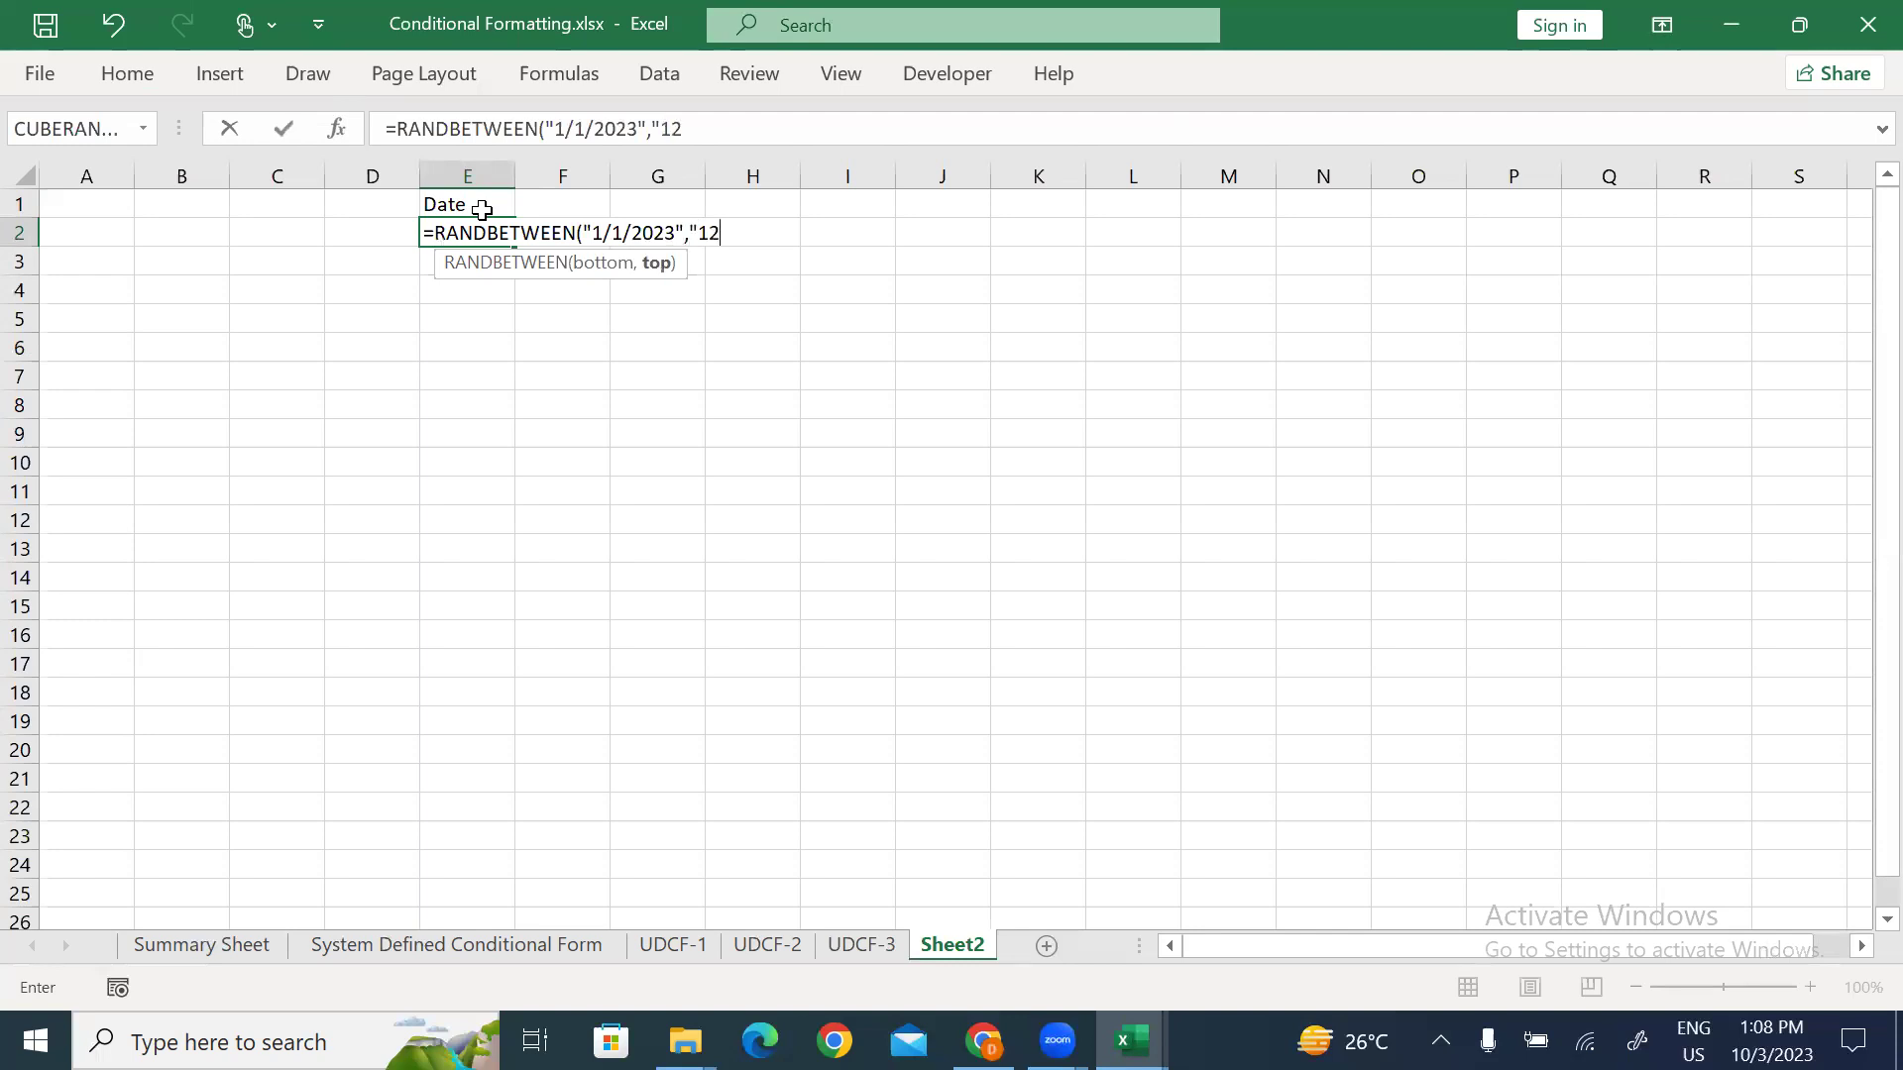
type("/31/2023\"")
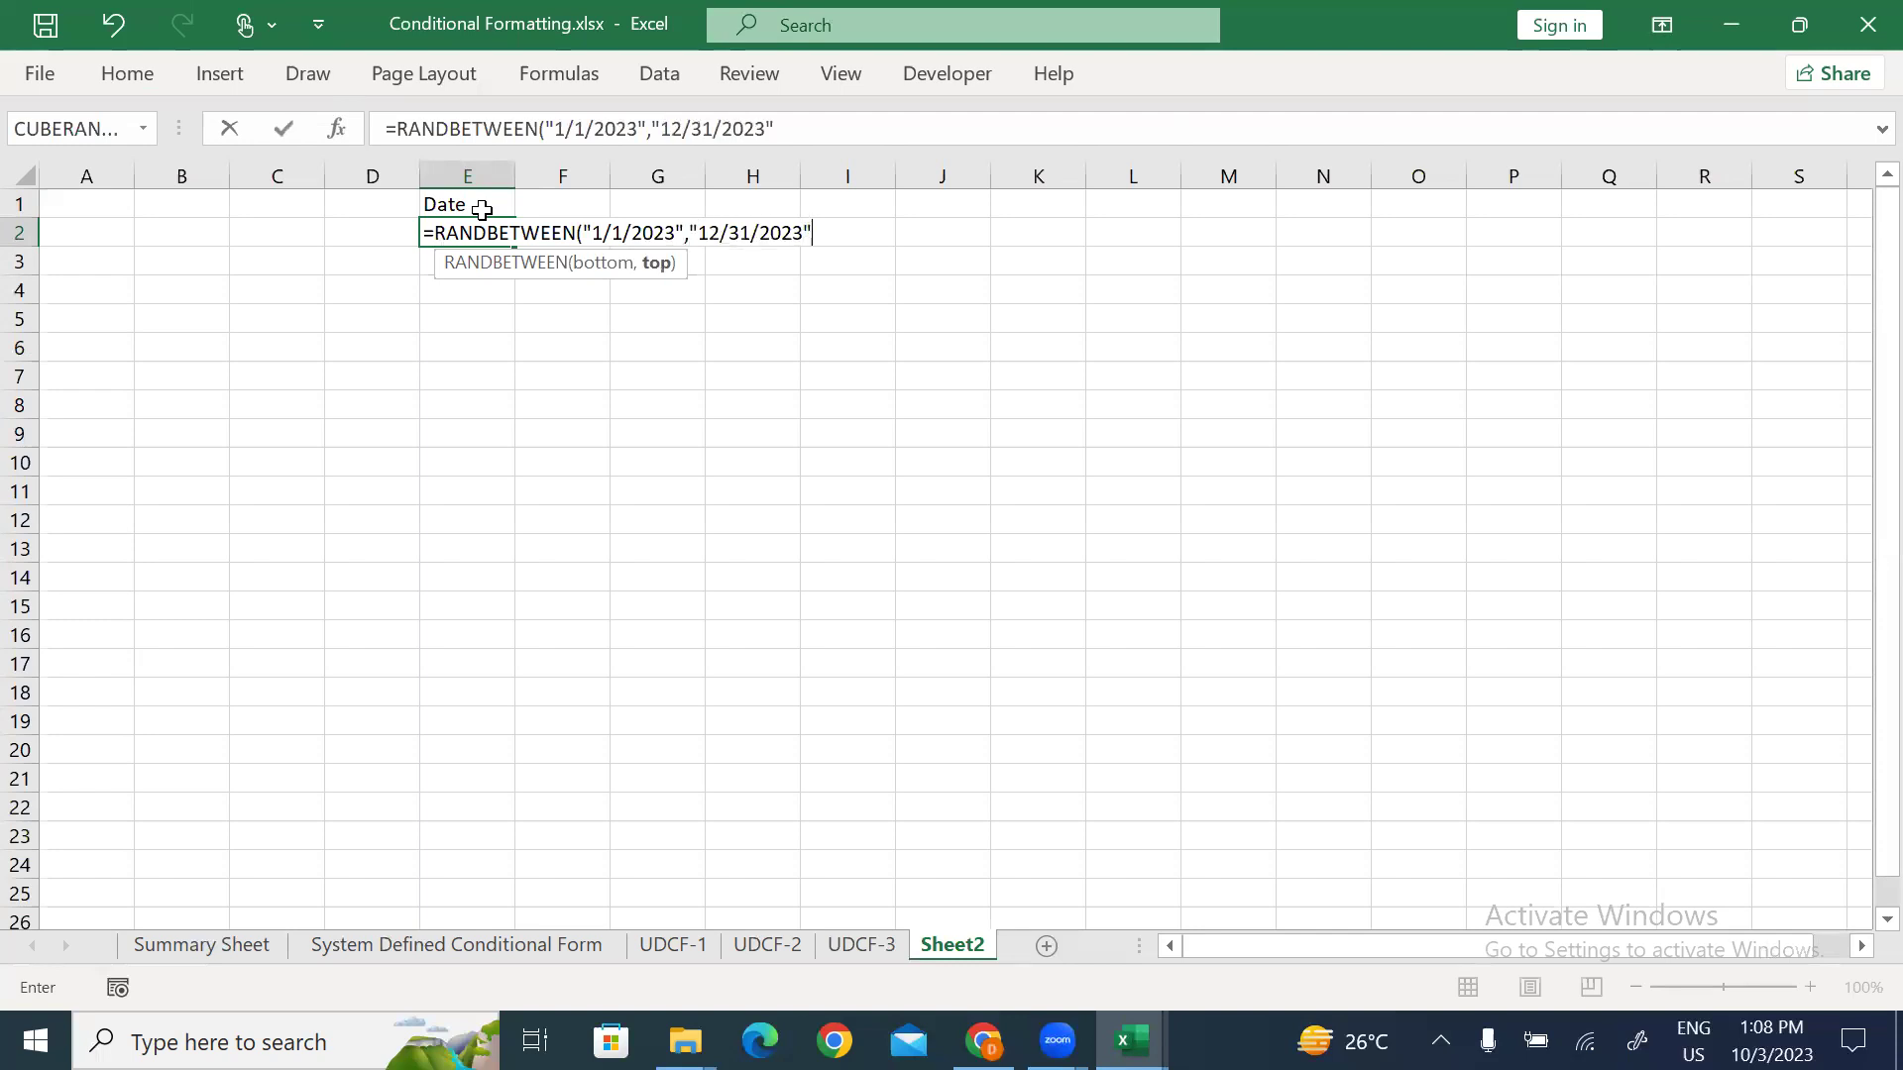
type(")")
key("Return")
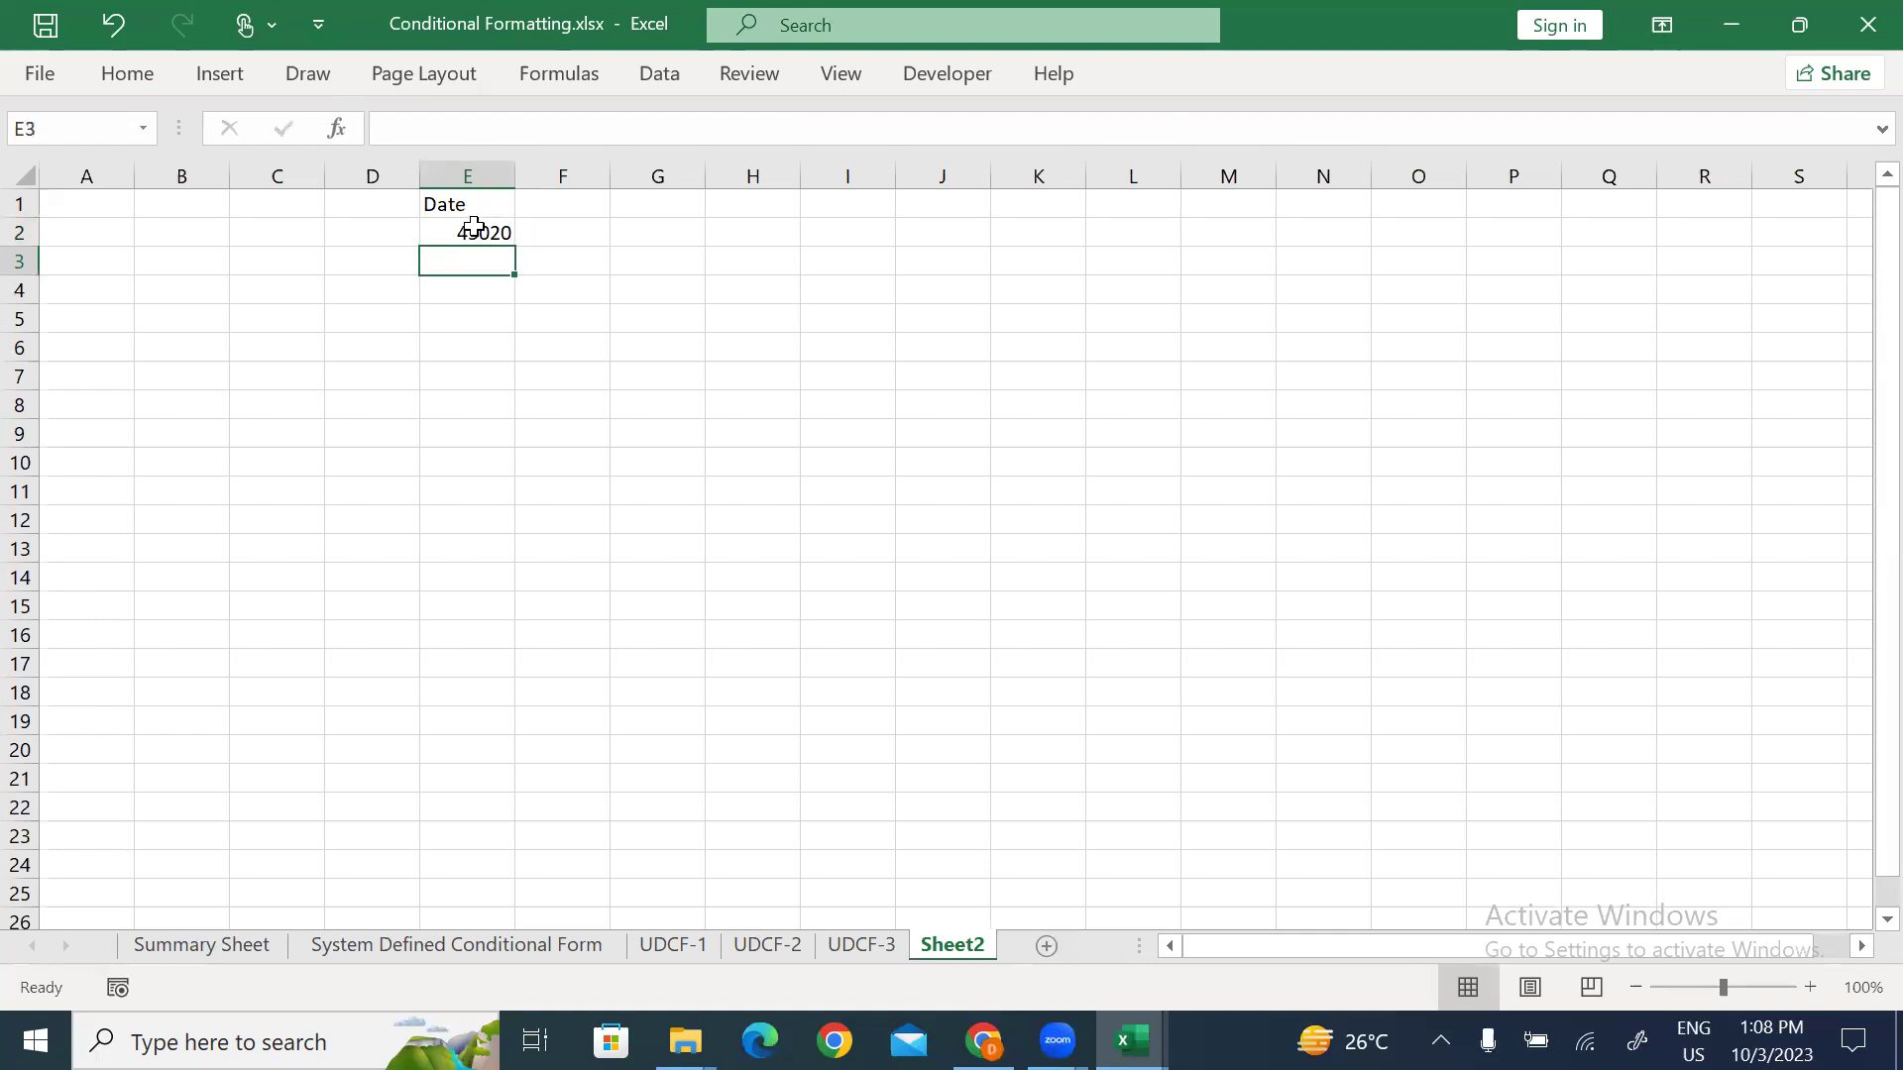
left_click(474, 227)
left_click_drag(515, 250, 517, 877)
key("ctrl+c")
key("alt")
key("e")
key("s")
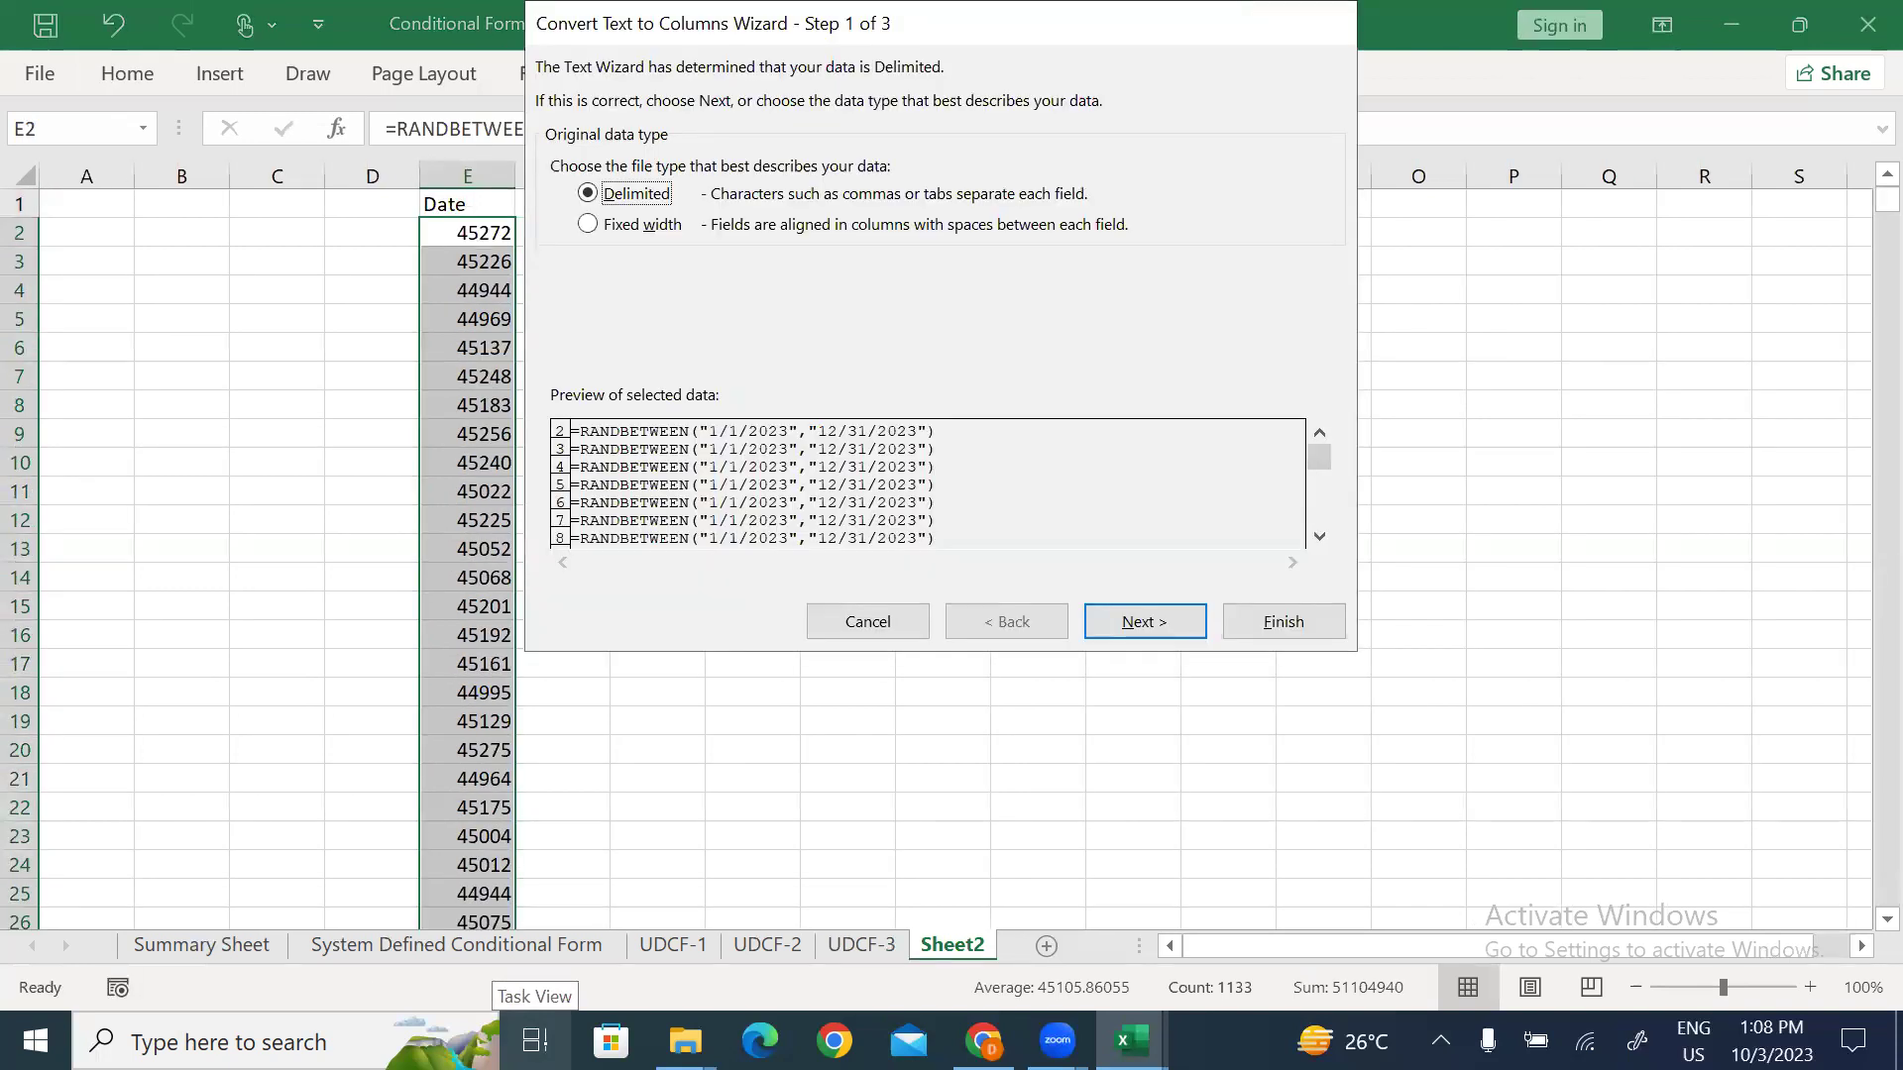
key("Escape")
Step: Replace the RANDBETWEEN formulas in E2:E1134 with their fixed values and add borders to those cells
key("ctrl+c")
key("alt")
key("e")
key("s")
key("v")
key("Return")
key("Escape")
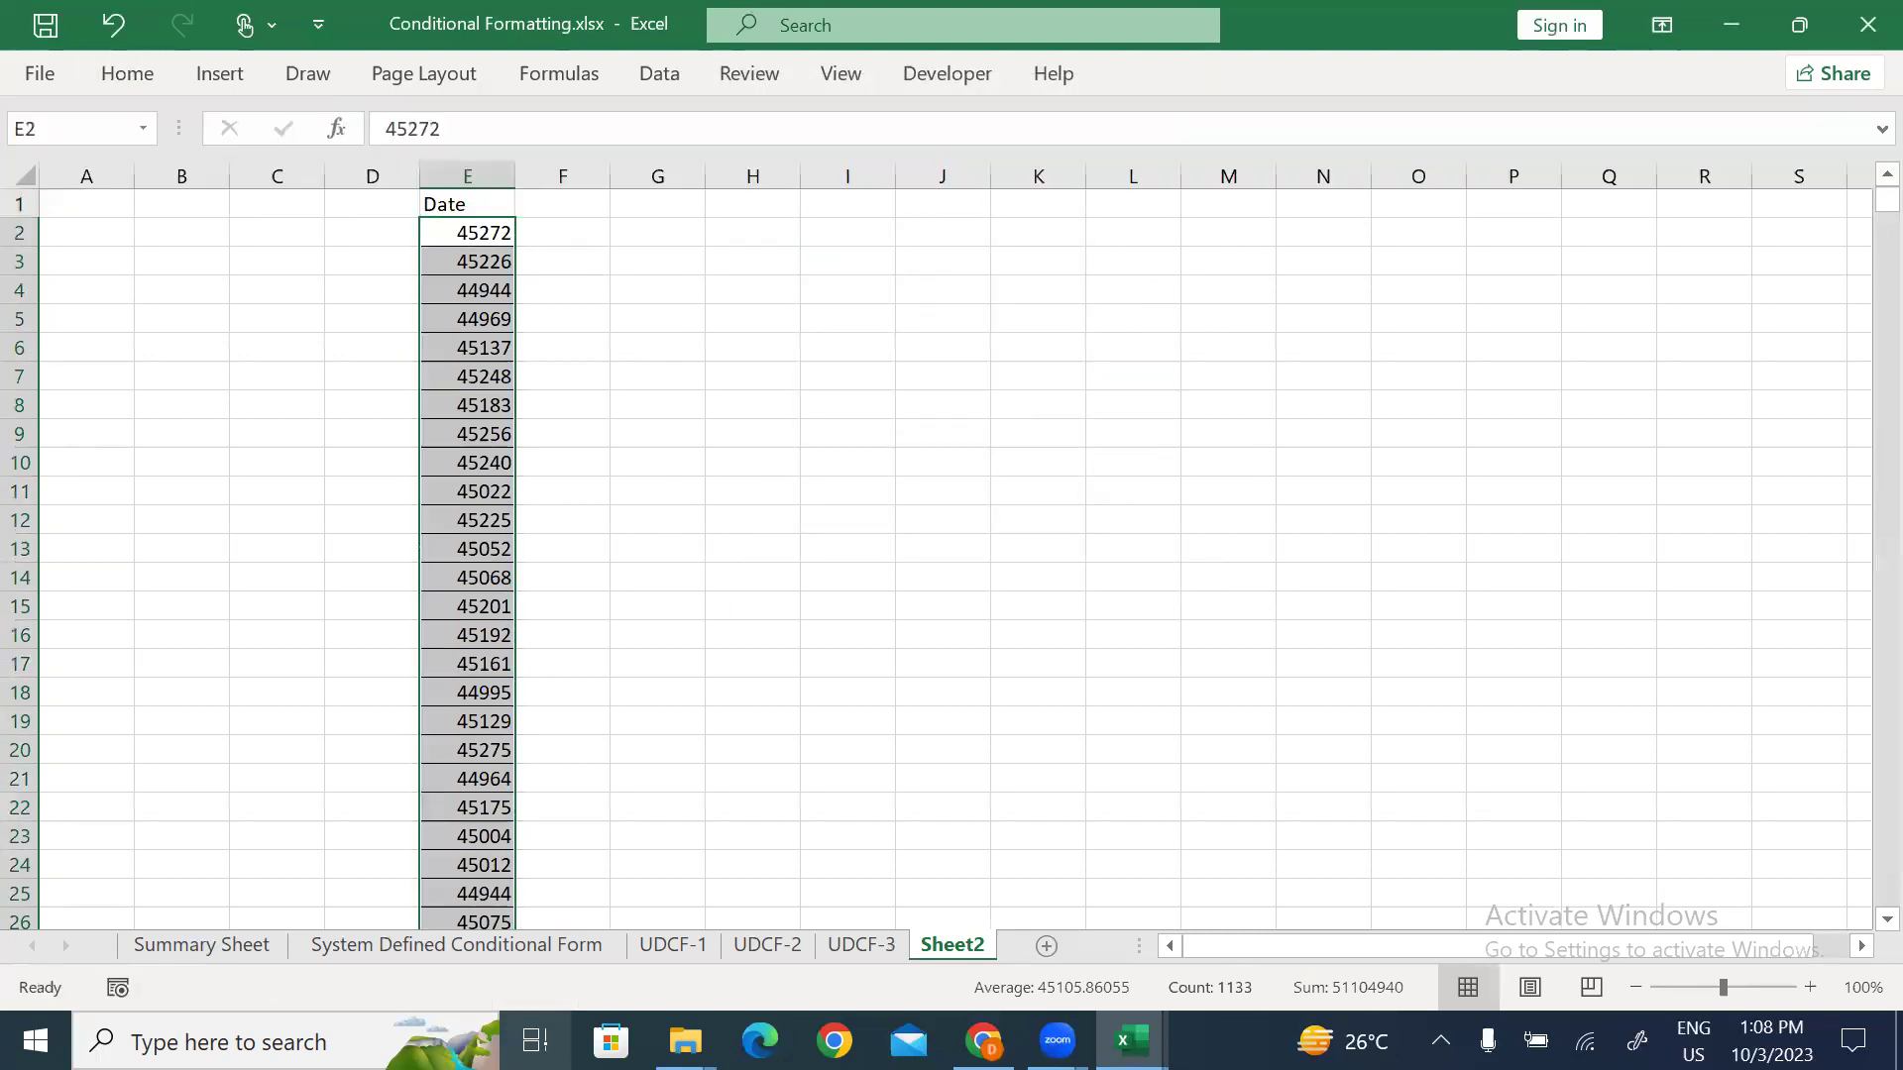
Step: Apply the built-in cell style with bold orange text to the Date header in E1
key("Up")
key("alt")
key("h")
key("j")
key("Down")
key("Return")
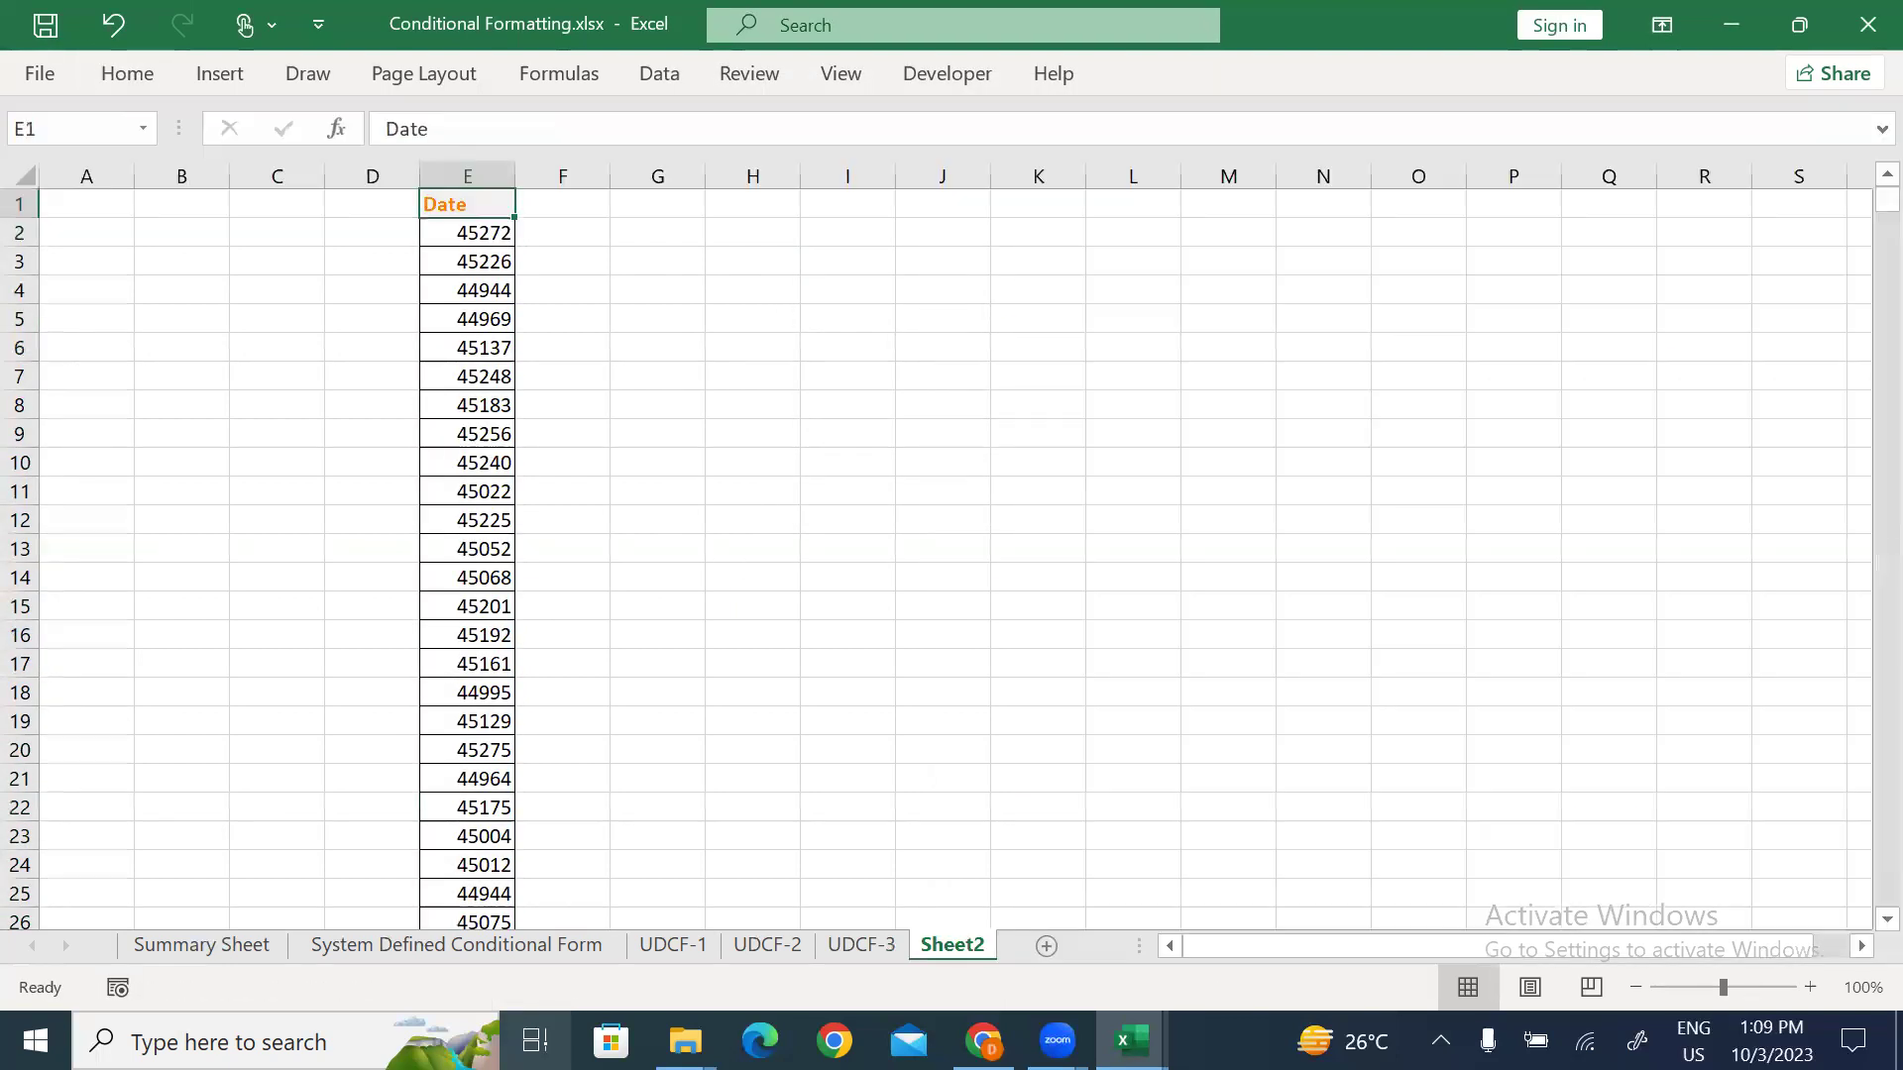
Step: Widen column E to roughly twice its width and format E2:E1134 as day-month-year dates
left_click_drag(515, 178, 637, 179)
left_click(535, 224)
key("ctrl+shift+Down")
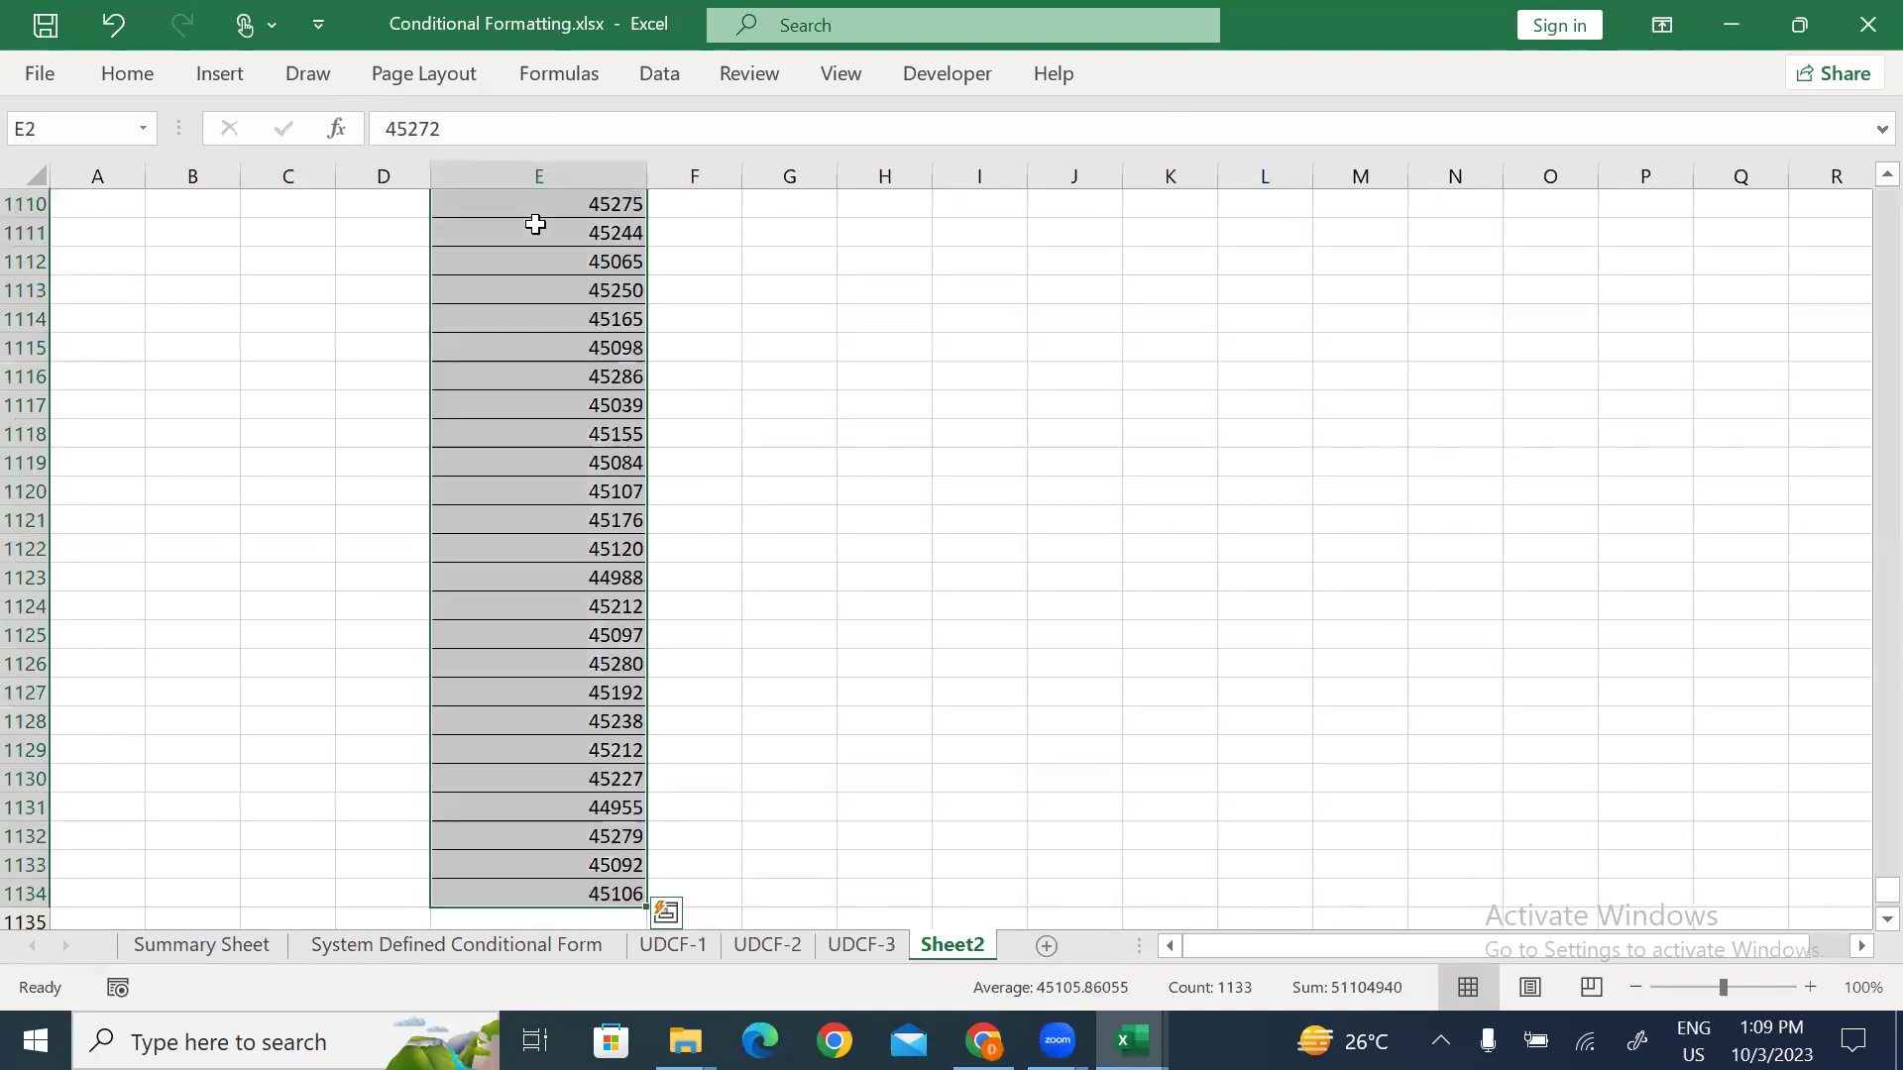
key("ctrl+shift+3")
key("Up")
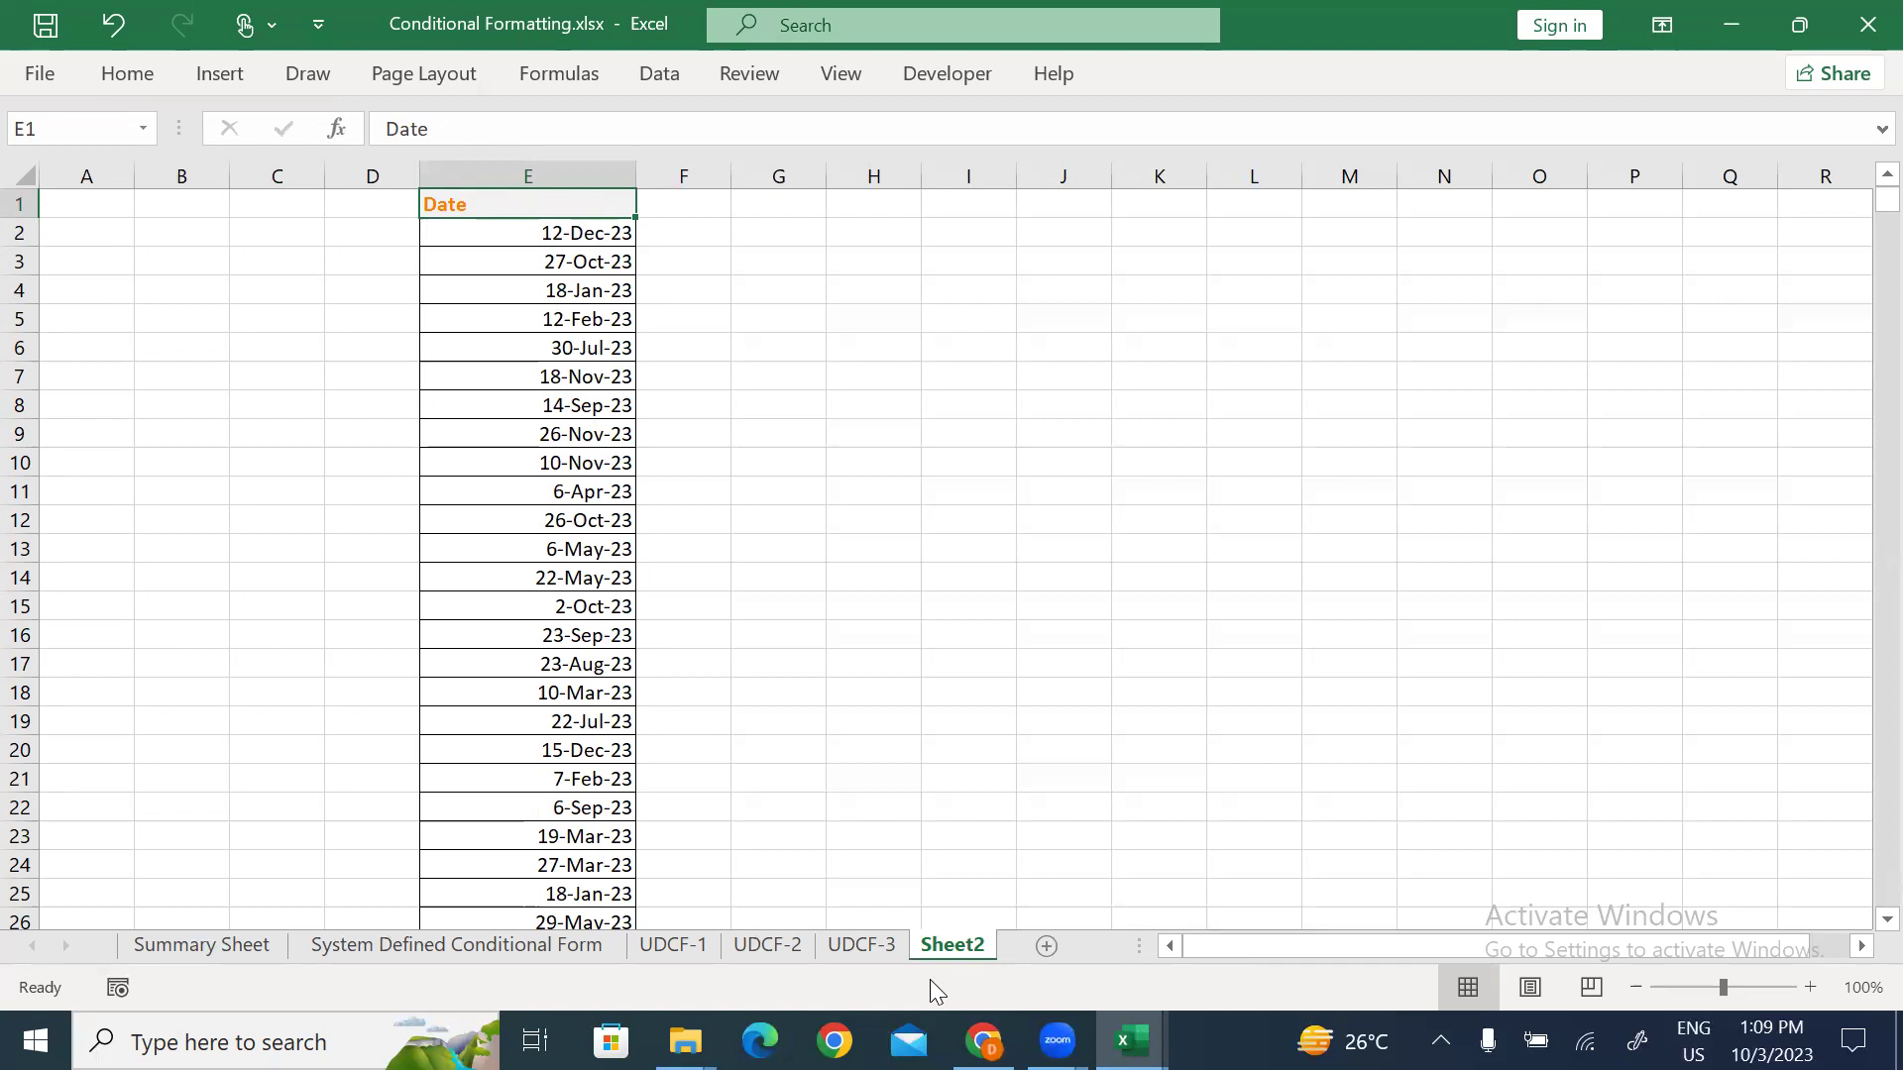
Step: Return to the UDCF-3 sheet and rename the header in F1 to Elgible_Criteria
left_click(876, 945)
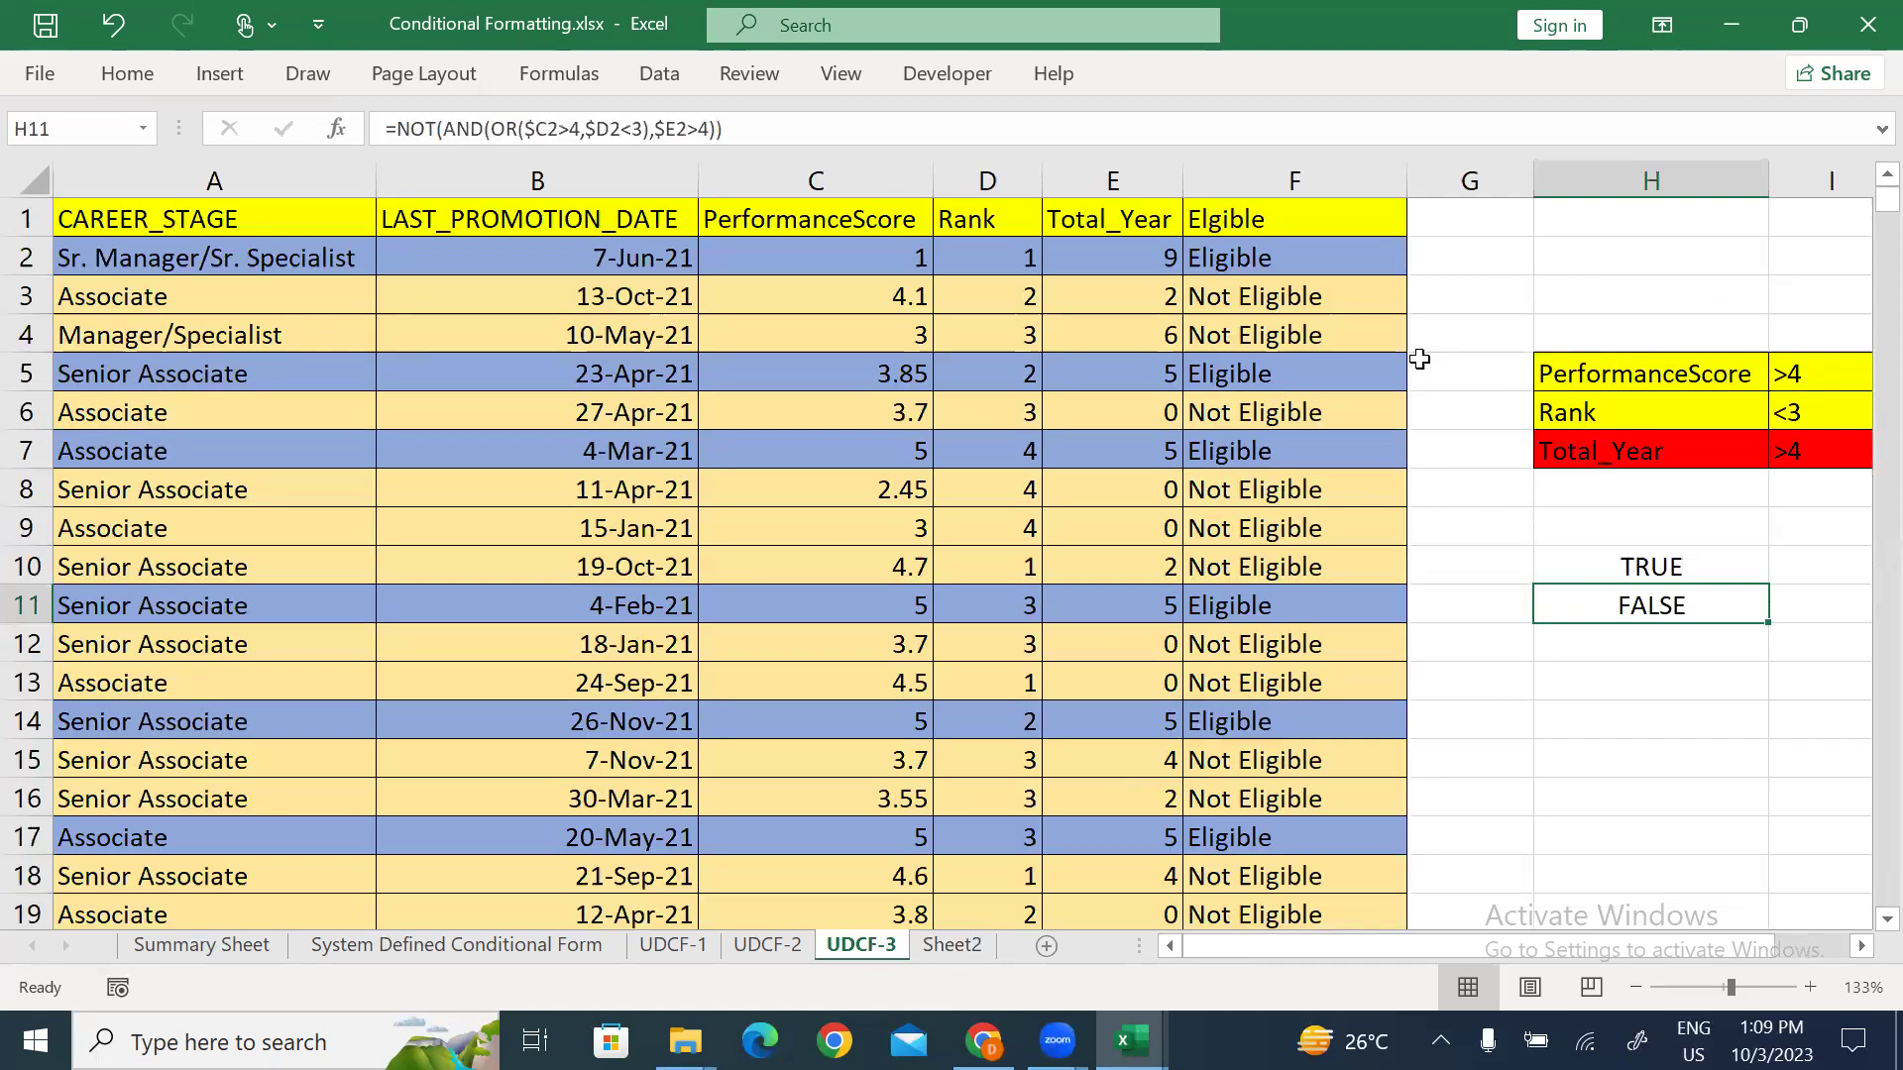
left_click(1225, 241)
key("Up")
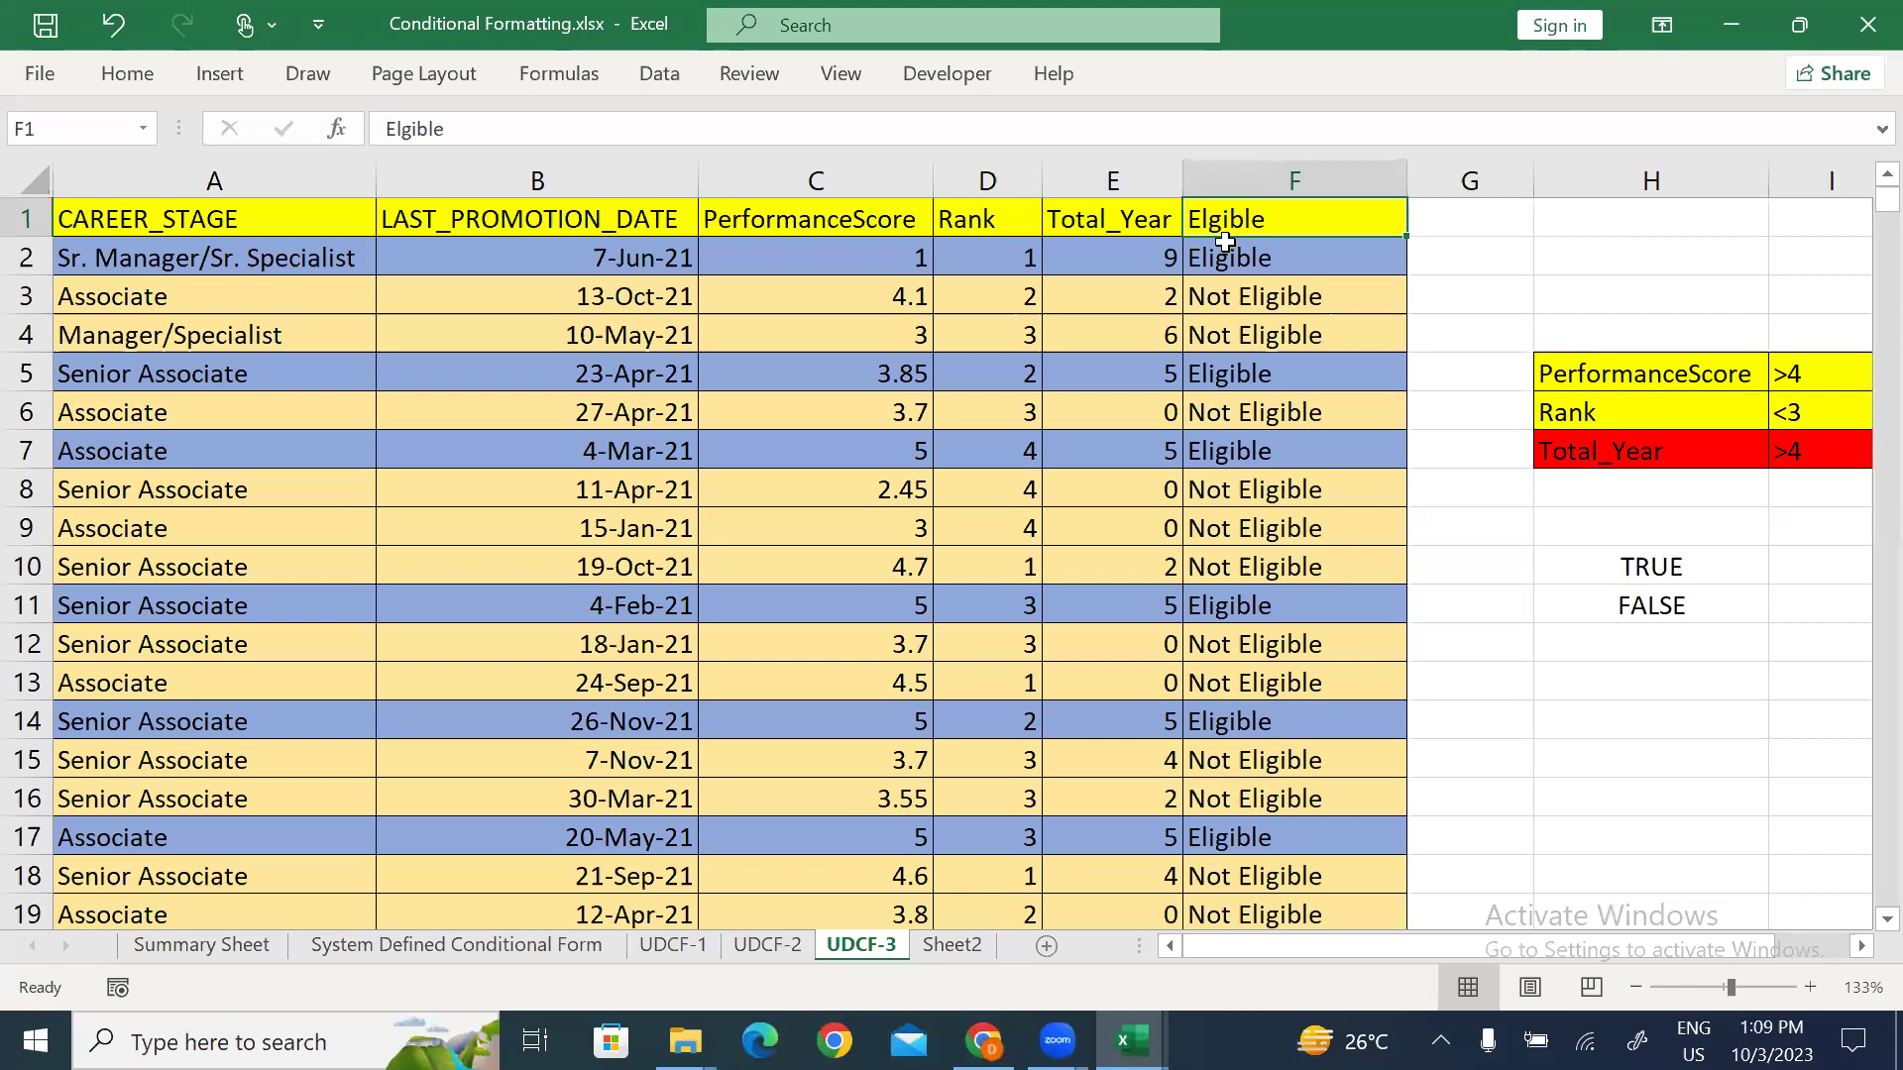
key("F2")
type("_Criteria")
key("Return")
Step: Strip the IF wrapper and its result texts from the F2 formula, leaving =AND(OR(C2>4,D2<3),E2>4)
key("F2")
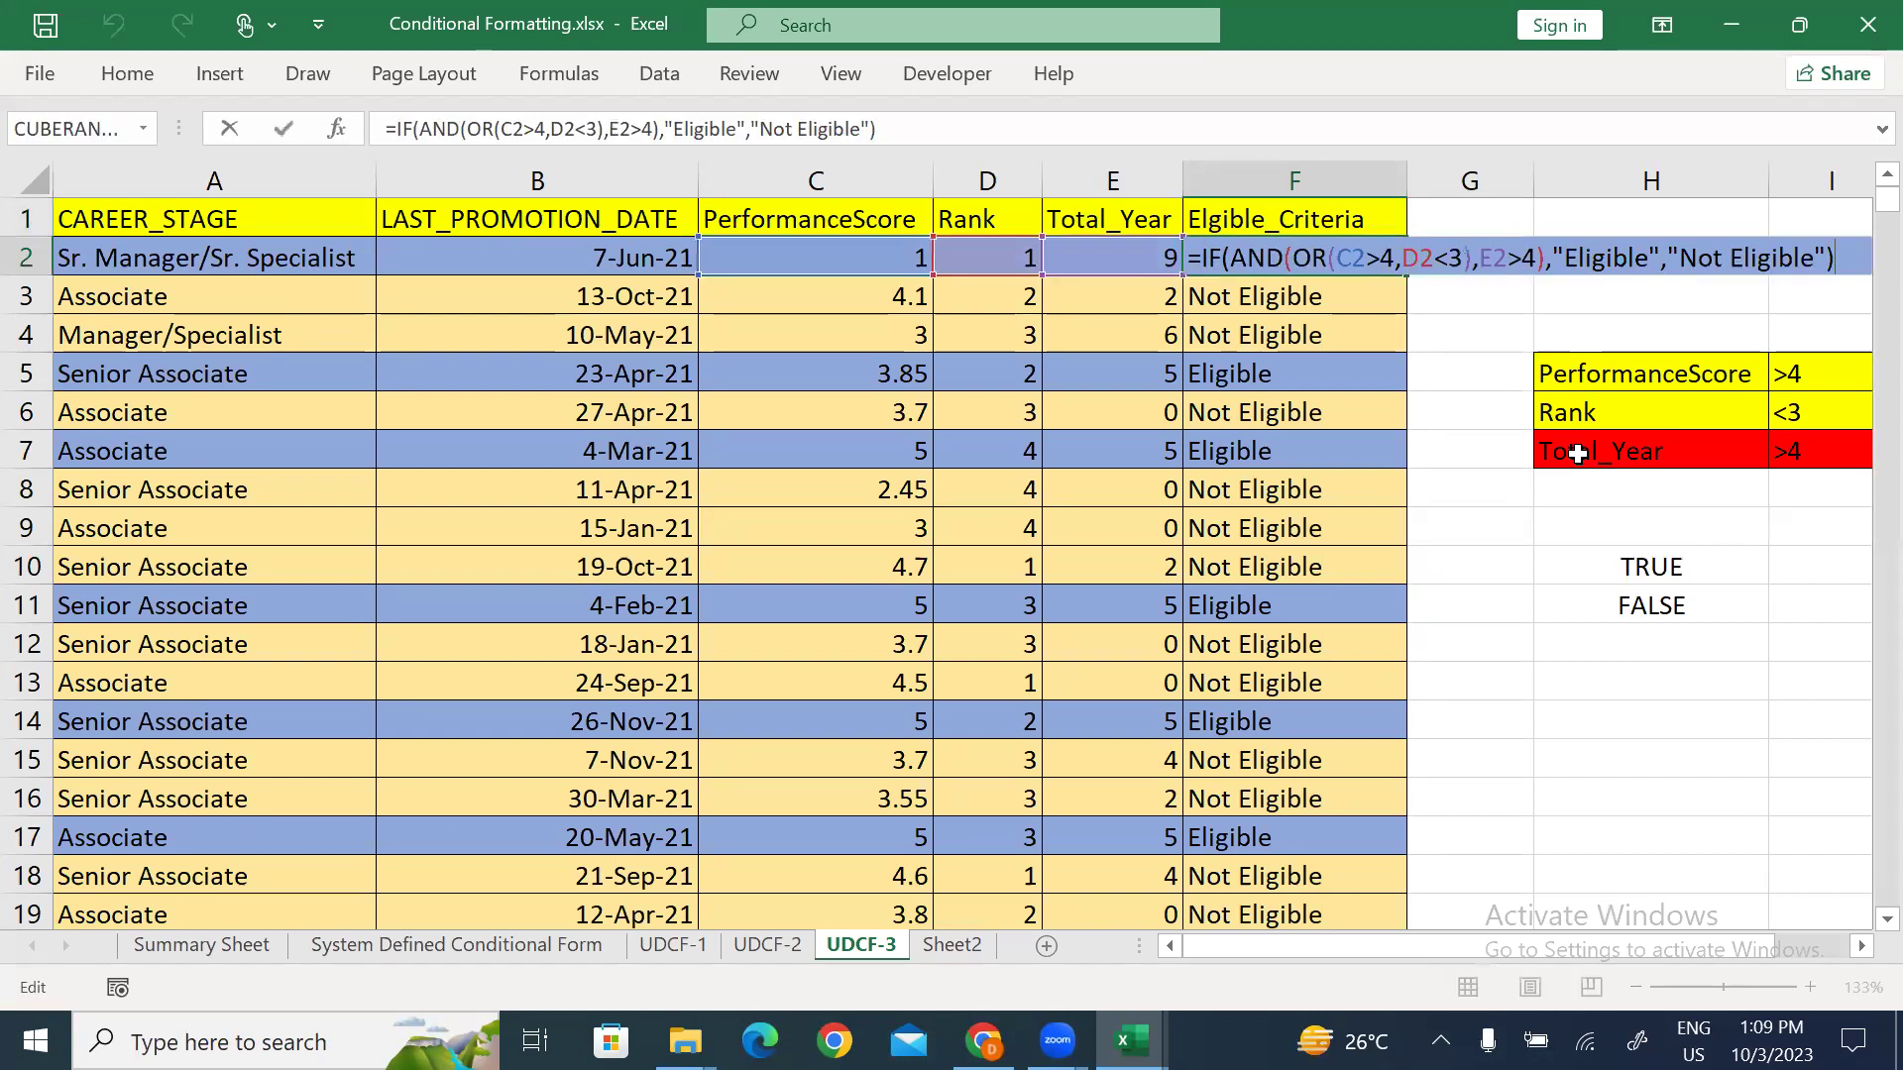
left_click(1231, 259)
key("BackSpace")
key("BackSpace")
key("Delete")
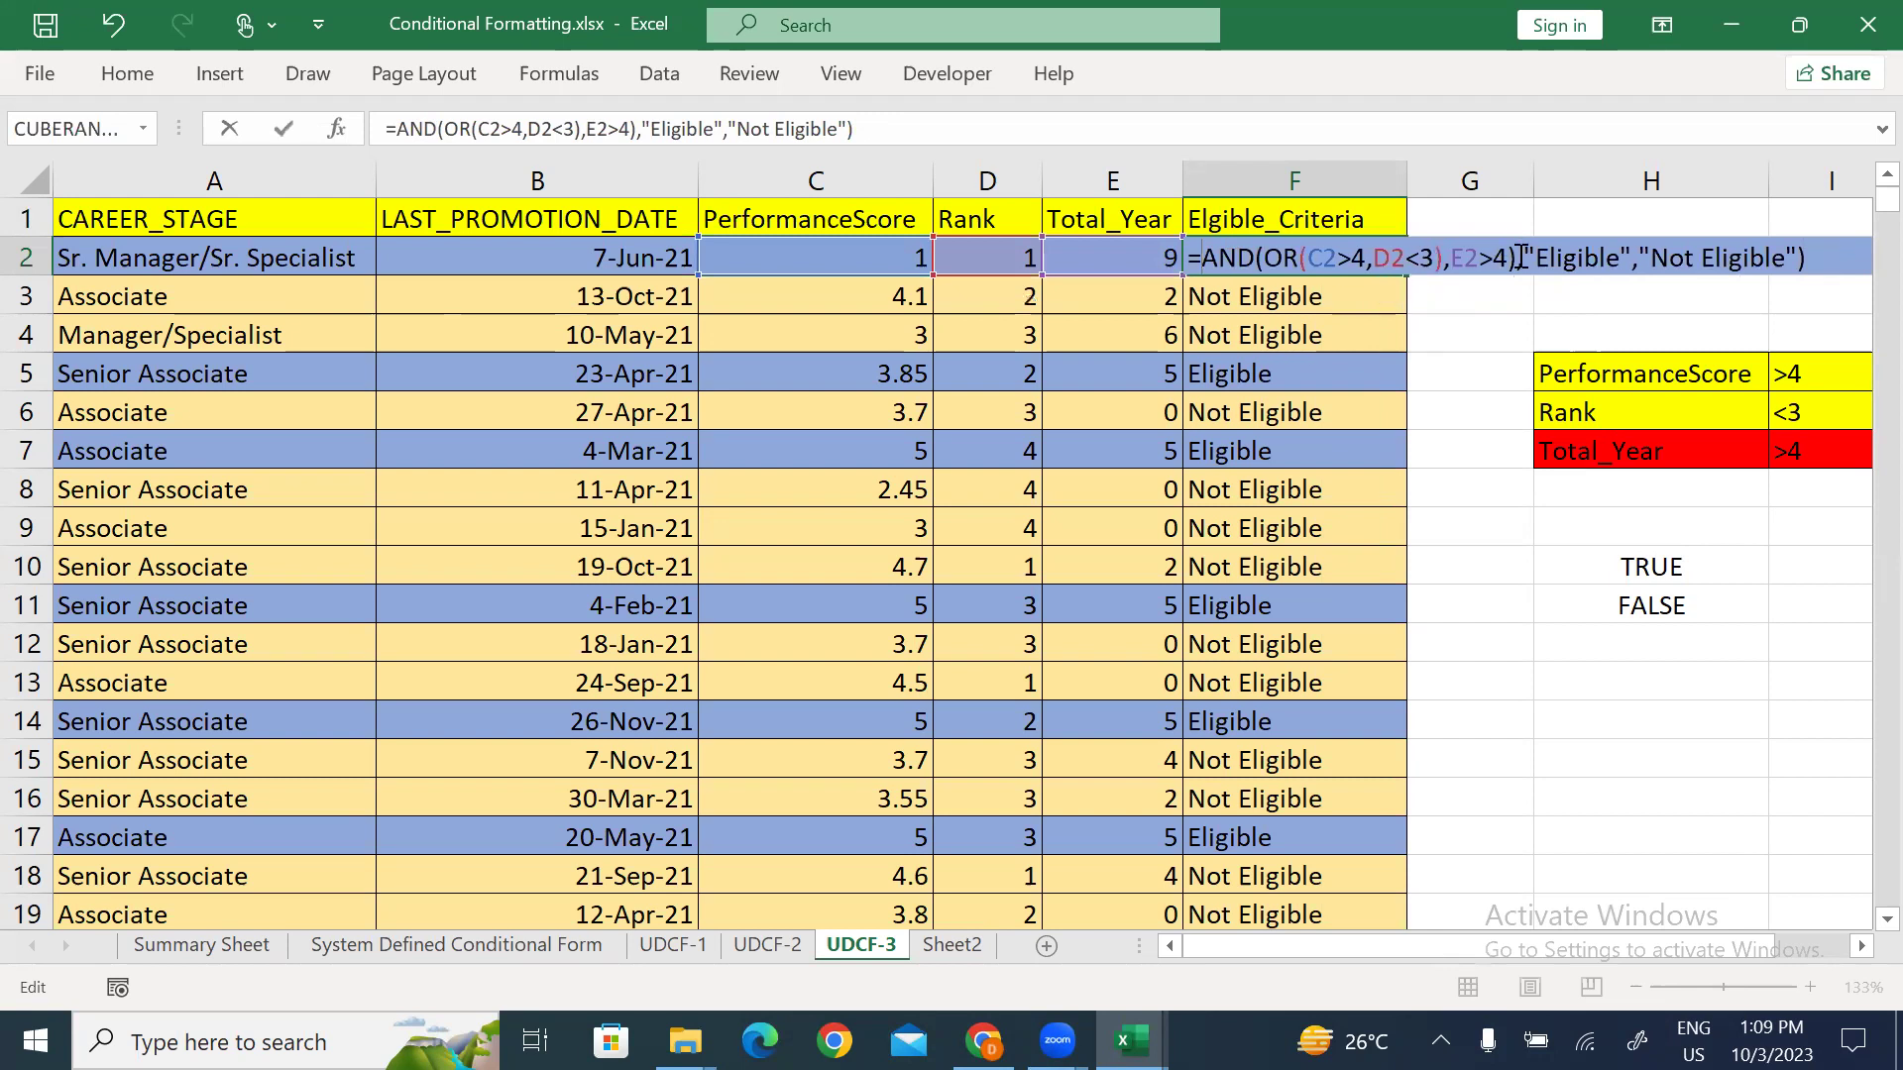
left_click_drag(1517, 260, 1811, 263)
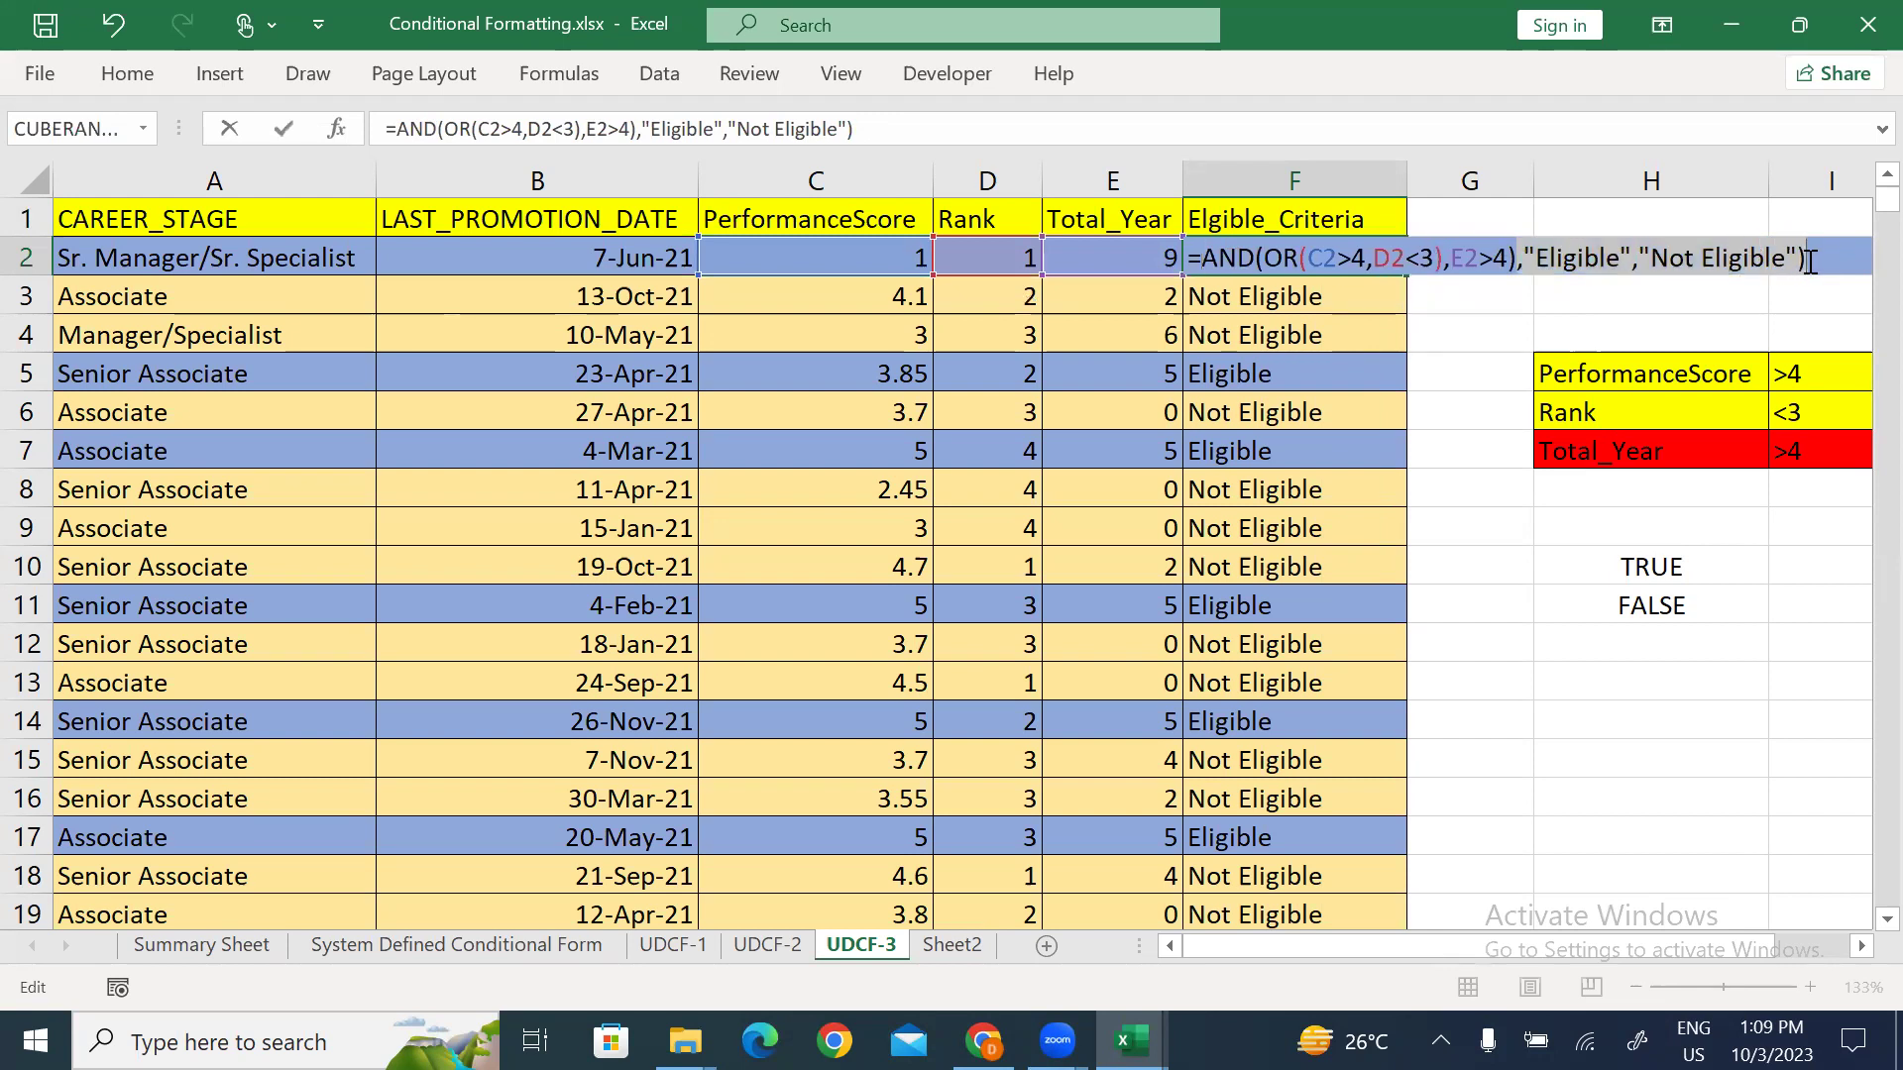
key("Delete")
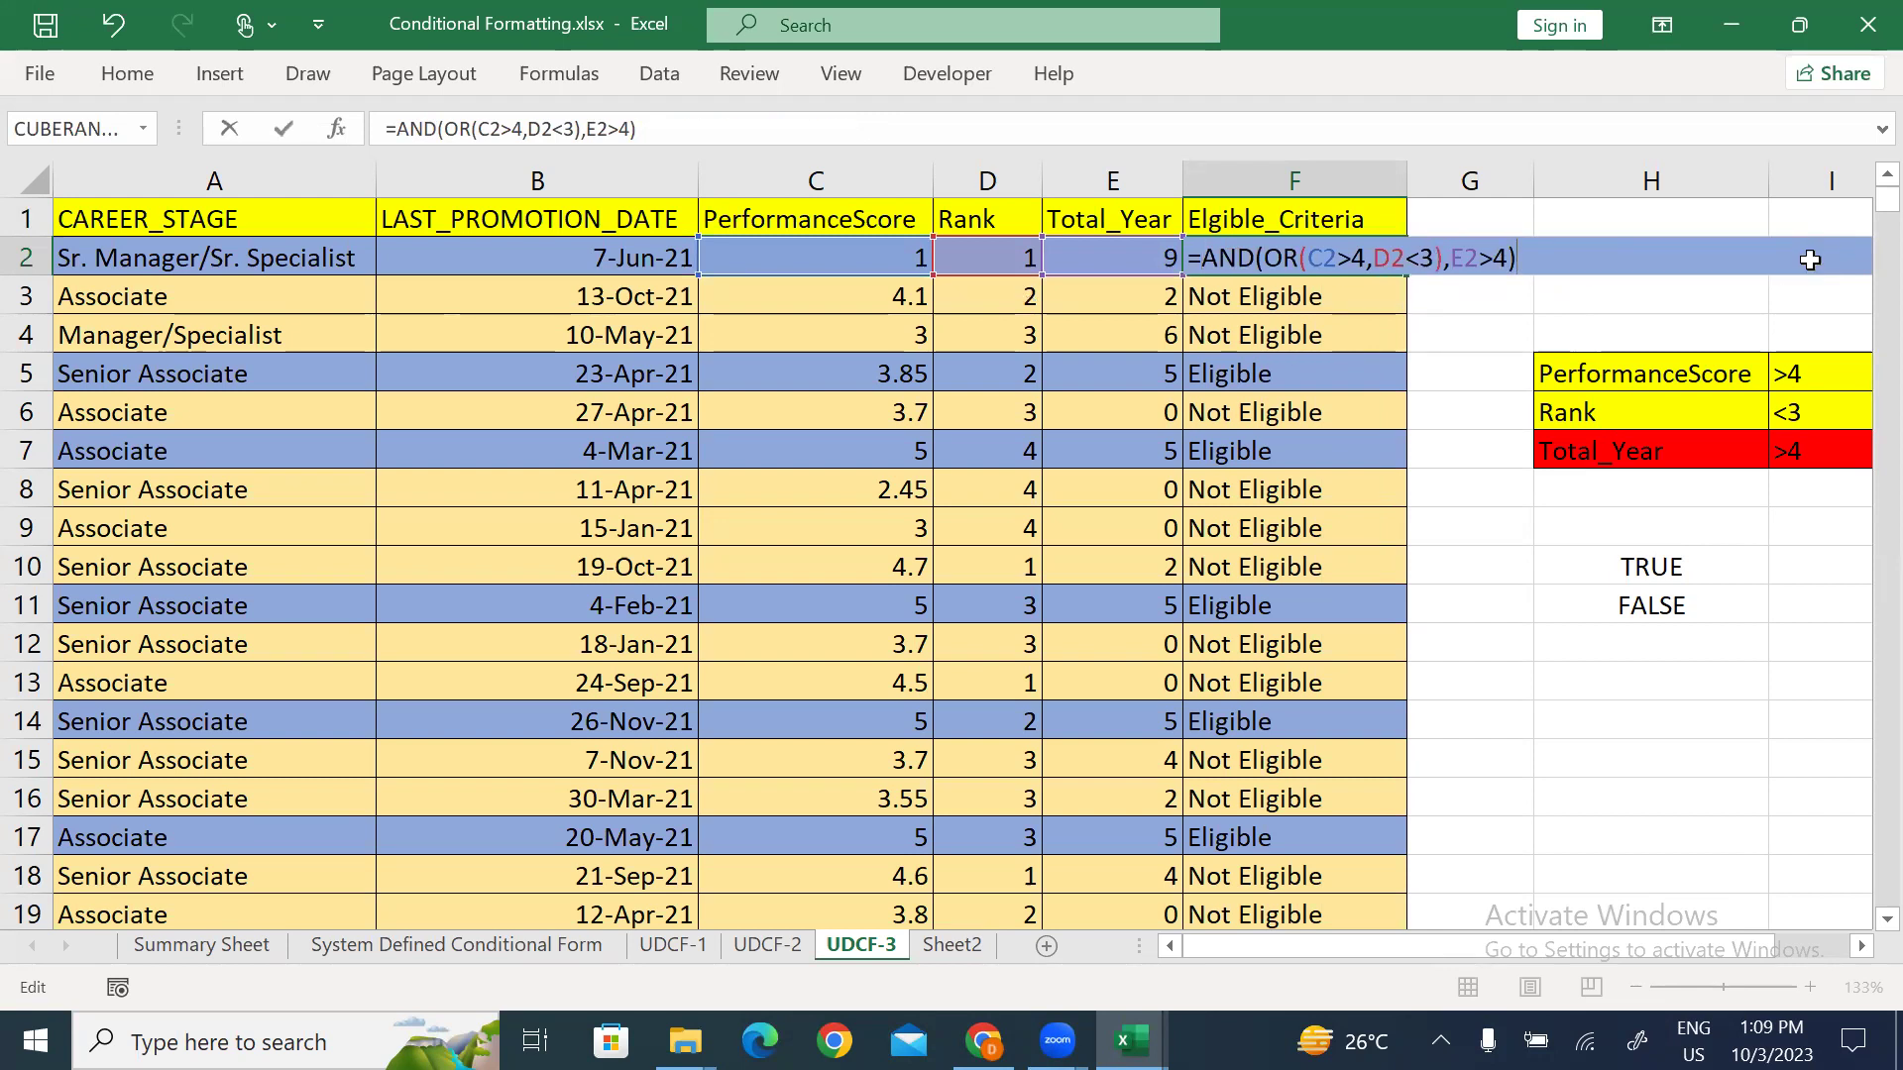
key("ctrl+Return")
Step: Fill the plain AND/OR formula from F2 down the Elgible_Criteria column and return to F2
key("shift+Down")
key("shift+Down")
key("shift+Down")
key("shift+Down")
key("shift+Down")
key("shift+Down")
key("shift+Down")
key("shift+Down")
key("shift+Down")
key("shift+Down")
key("shift+Down")
key("shift+Down")
key("shift+Down")
key("shift+Down")
key("shift+Down")
key("shift+Down")
key("shift+Down")
key("shift+Down")
key("shift+Down")
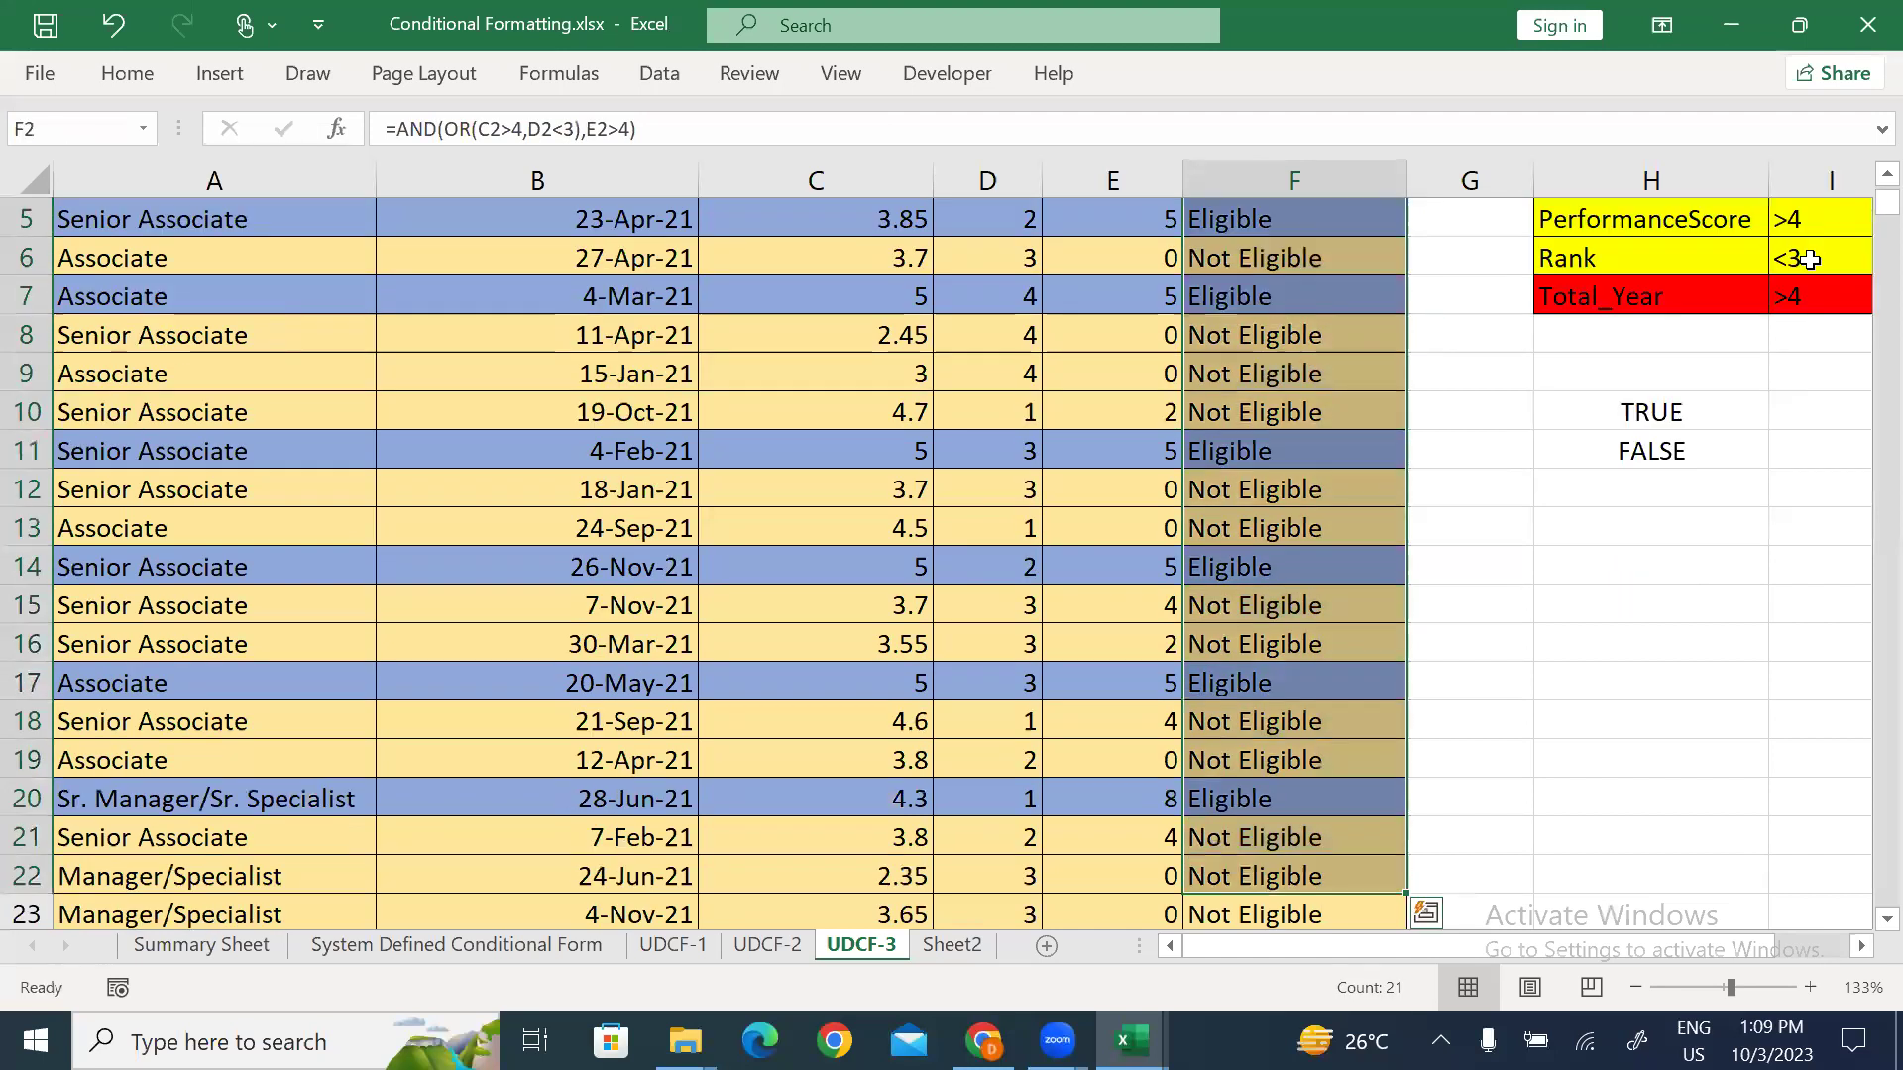
key("ctrl+d")
key("ctrl+Up")
key("Down")
key("Down")
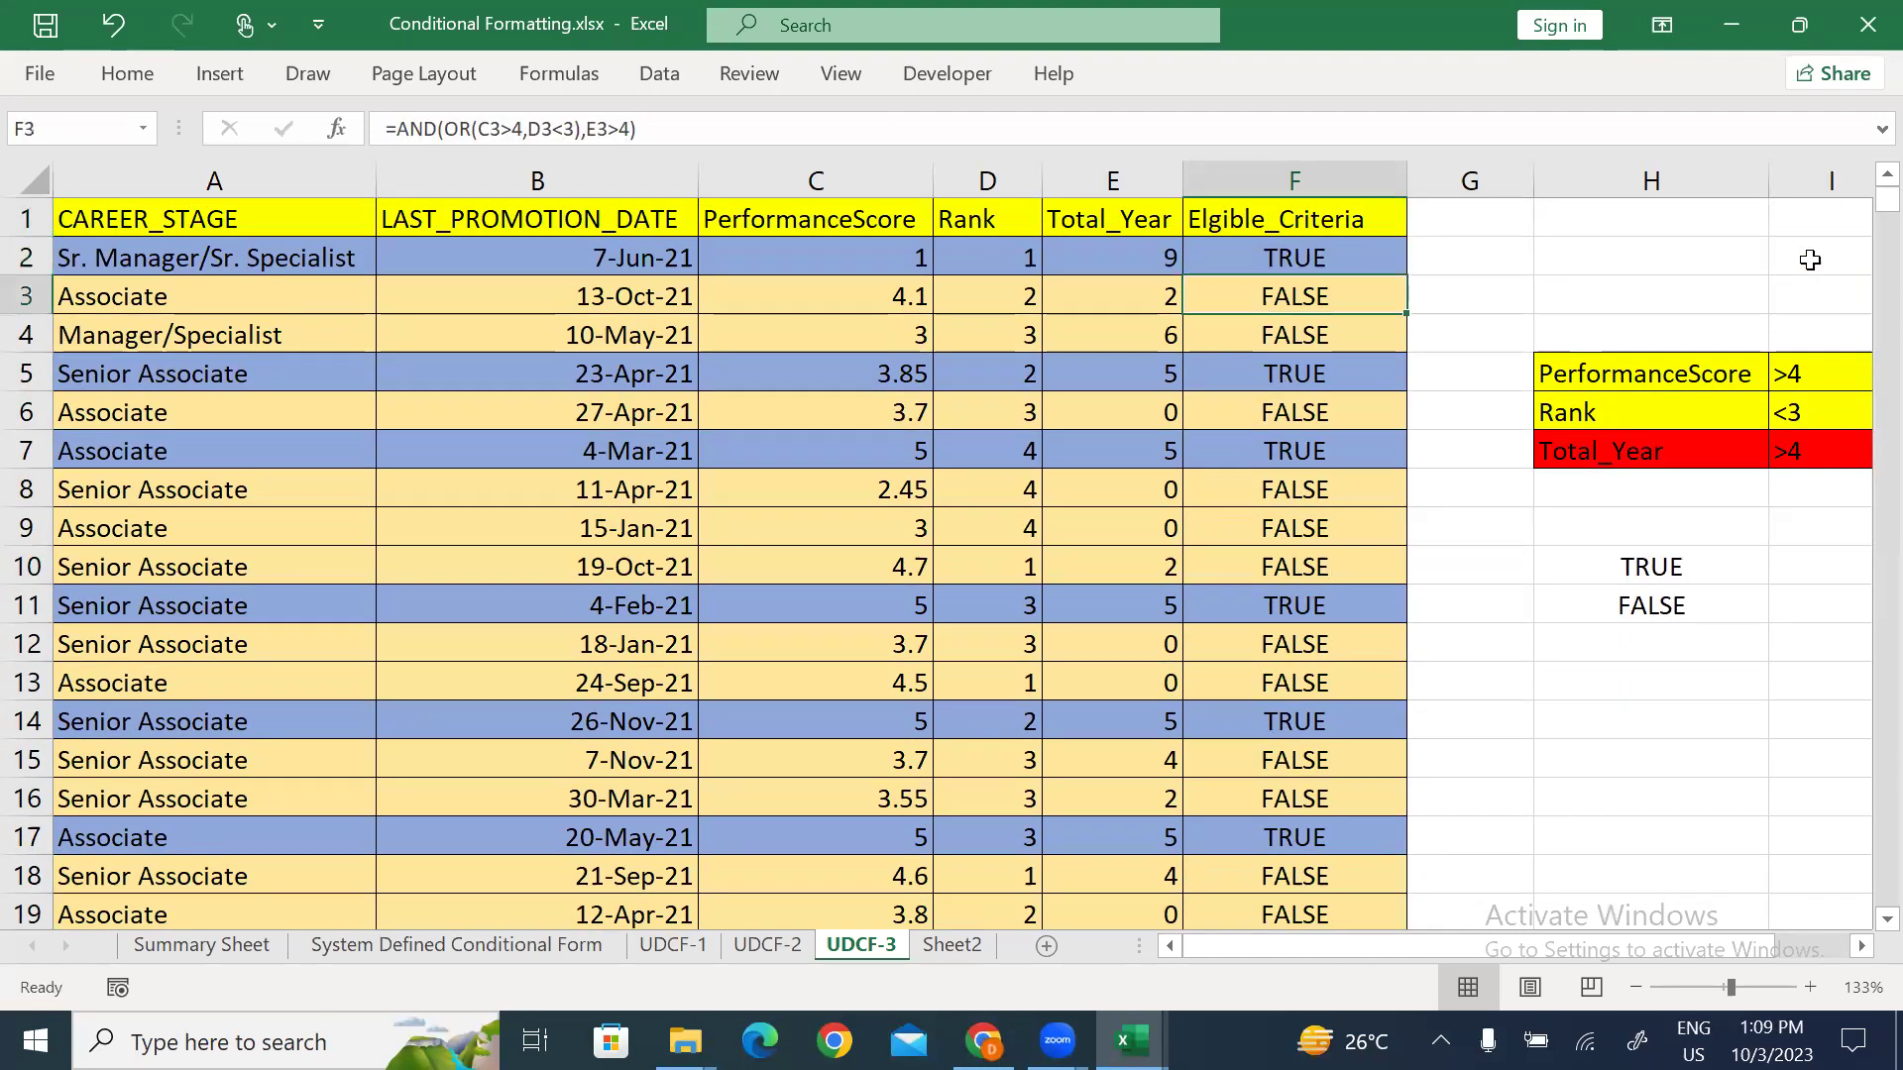
key("Up")
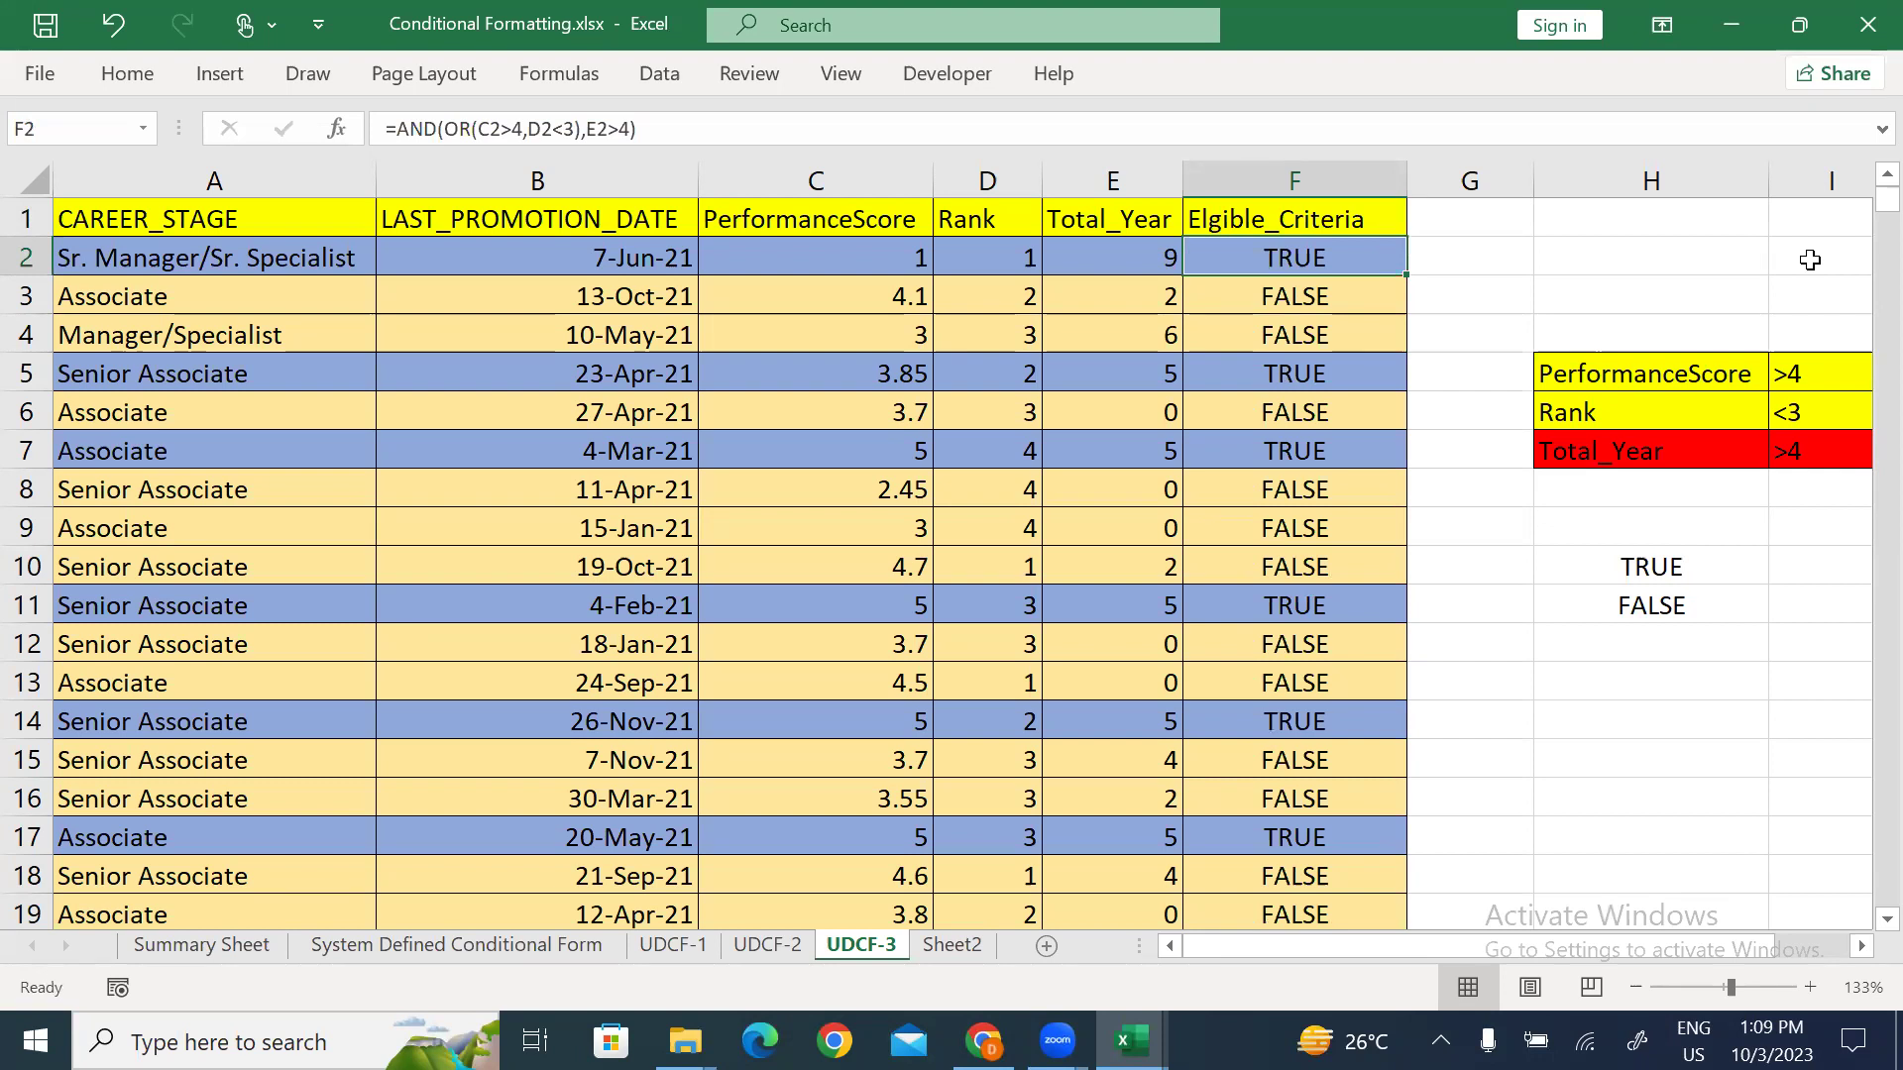
Step: Wrap the F2 formula in IF so it reads =IF(AND(OR(C2>4,D2<3),E2>4),"Eligible","Not Eligible")
key("F2")
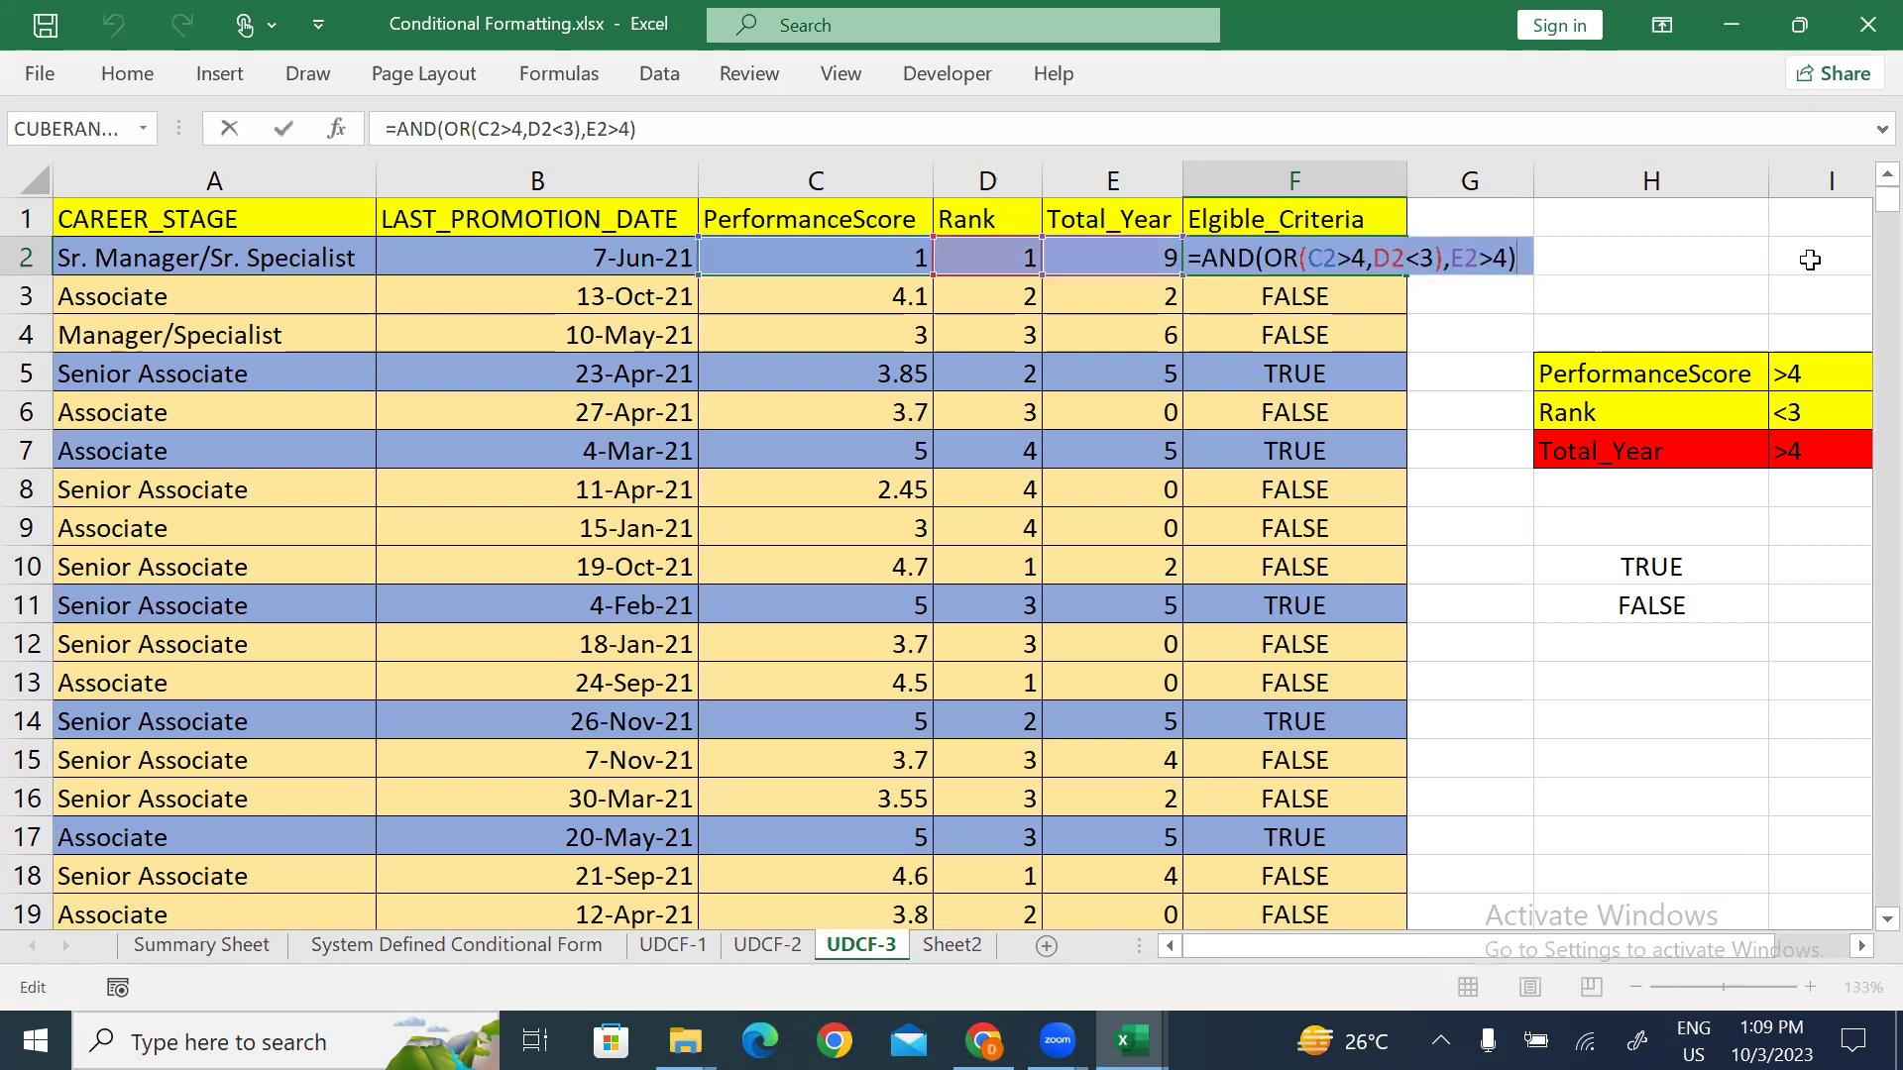
key("Left")
key("Left")
key("Left")
key("Left")
key("Left")
key("Left")
key("Left")
key("Left")
key("Left")
key("Left")
key("Left")
key("Left")
key("Left")
key("Left")
key("Left")
key("Left")
key("Left")
key("Left")
key("Left")
key("Left")
type("IF(")
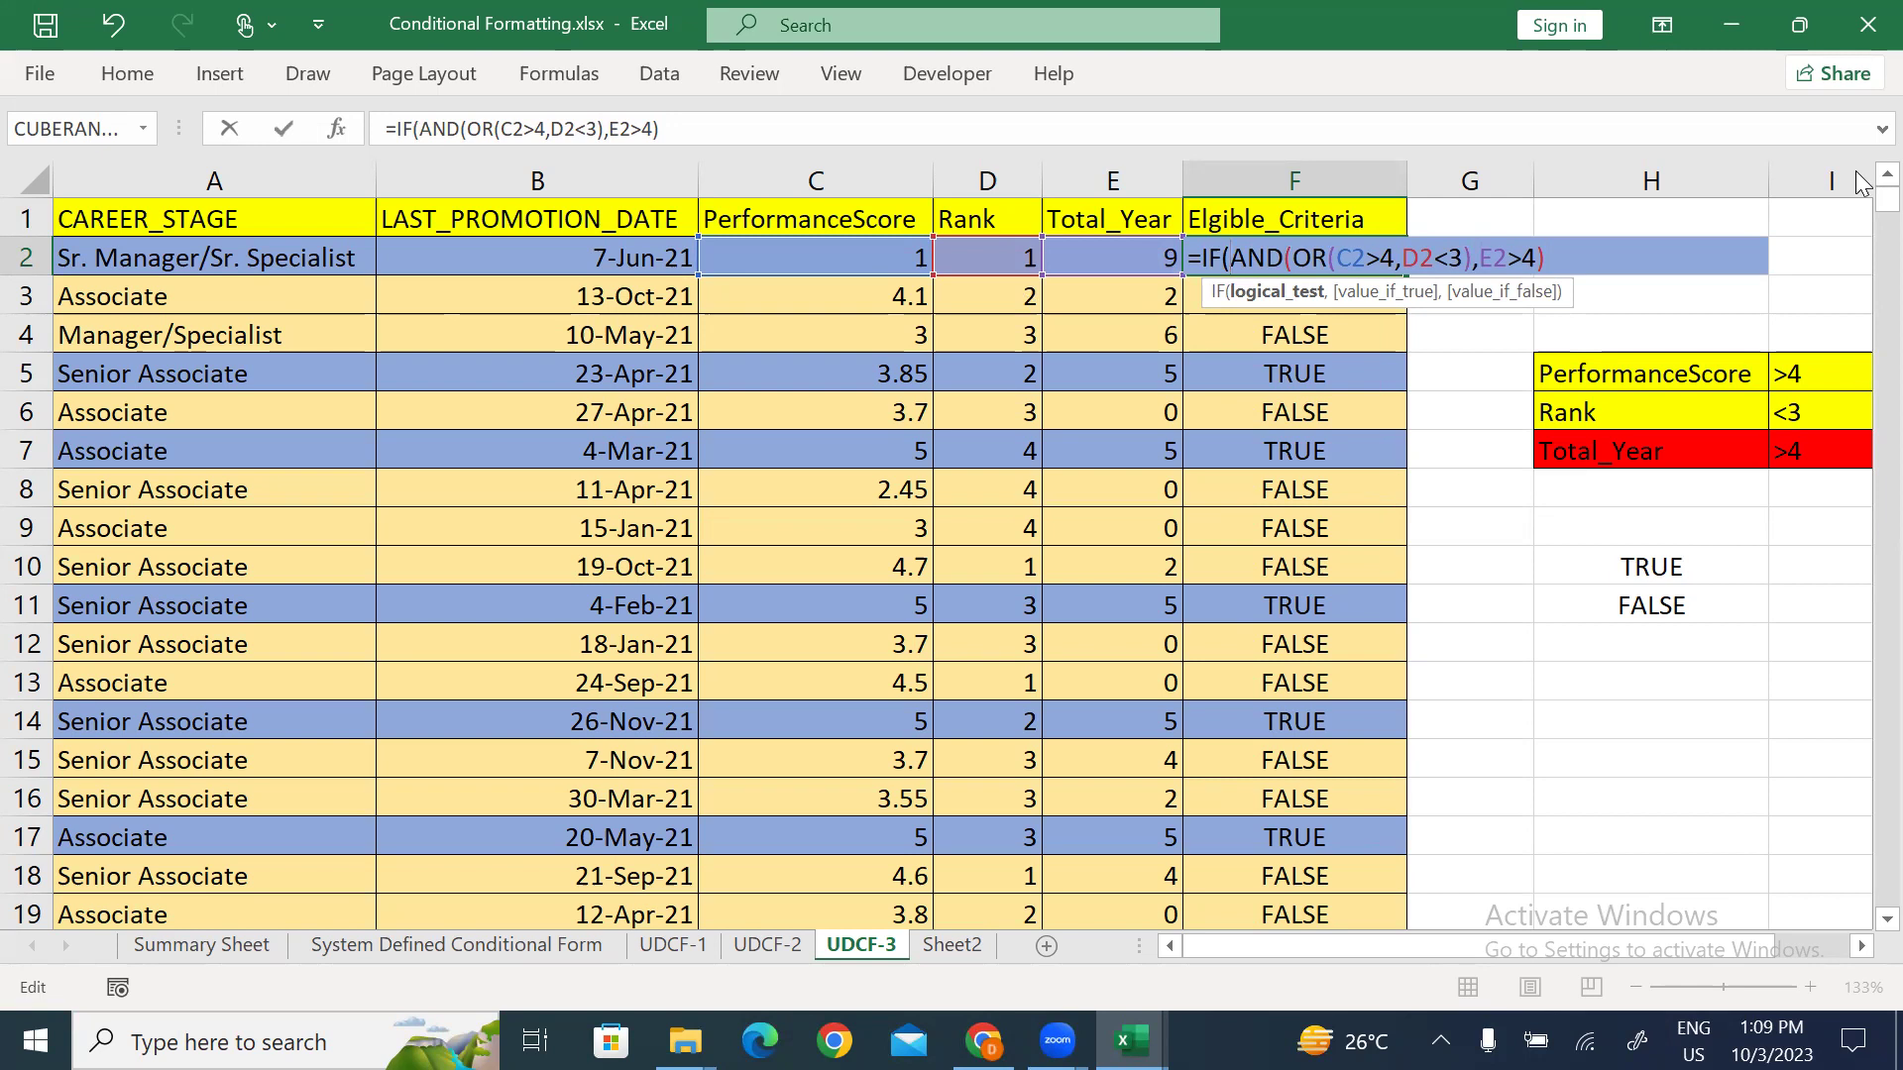
left_click(1565, 257)
type(",\"E")
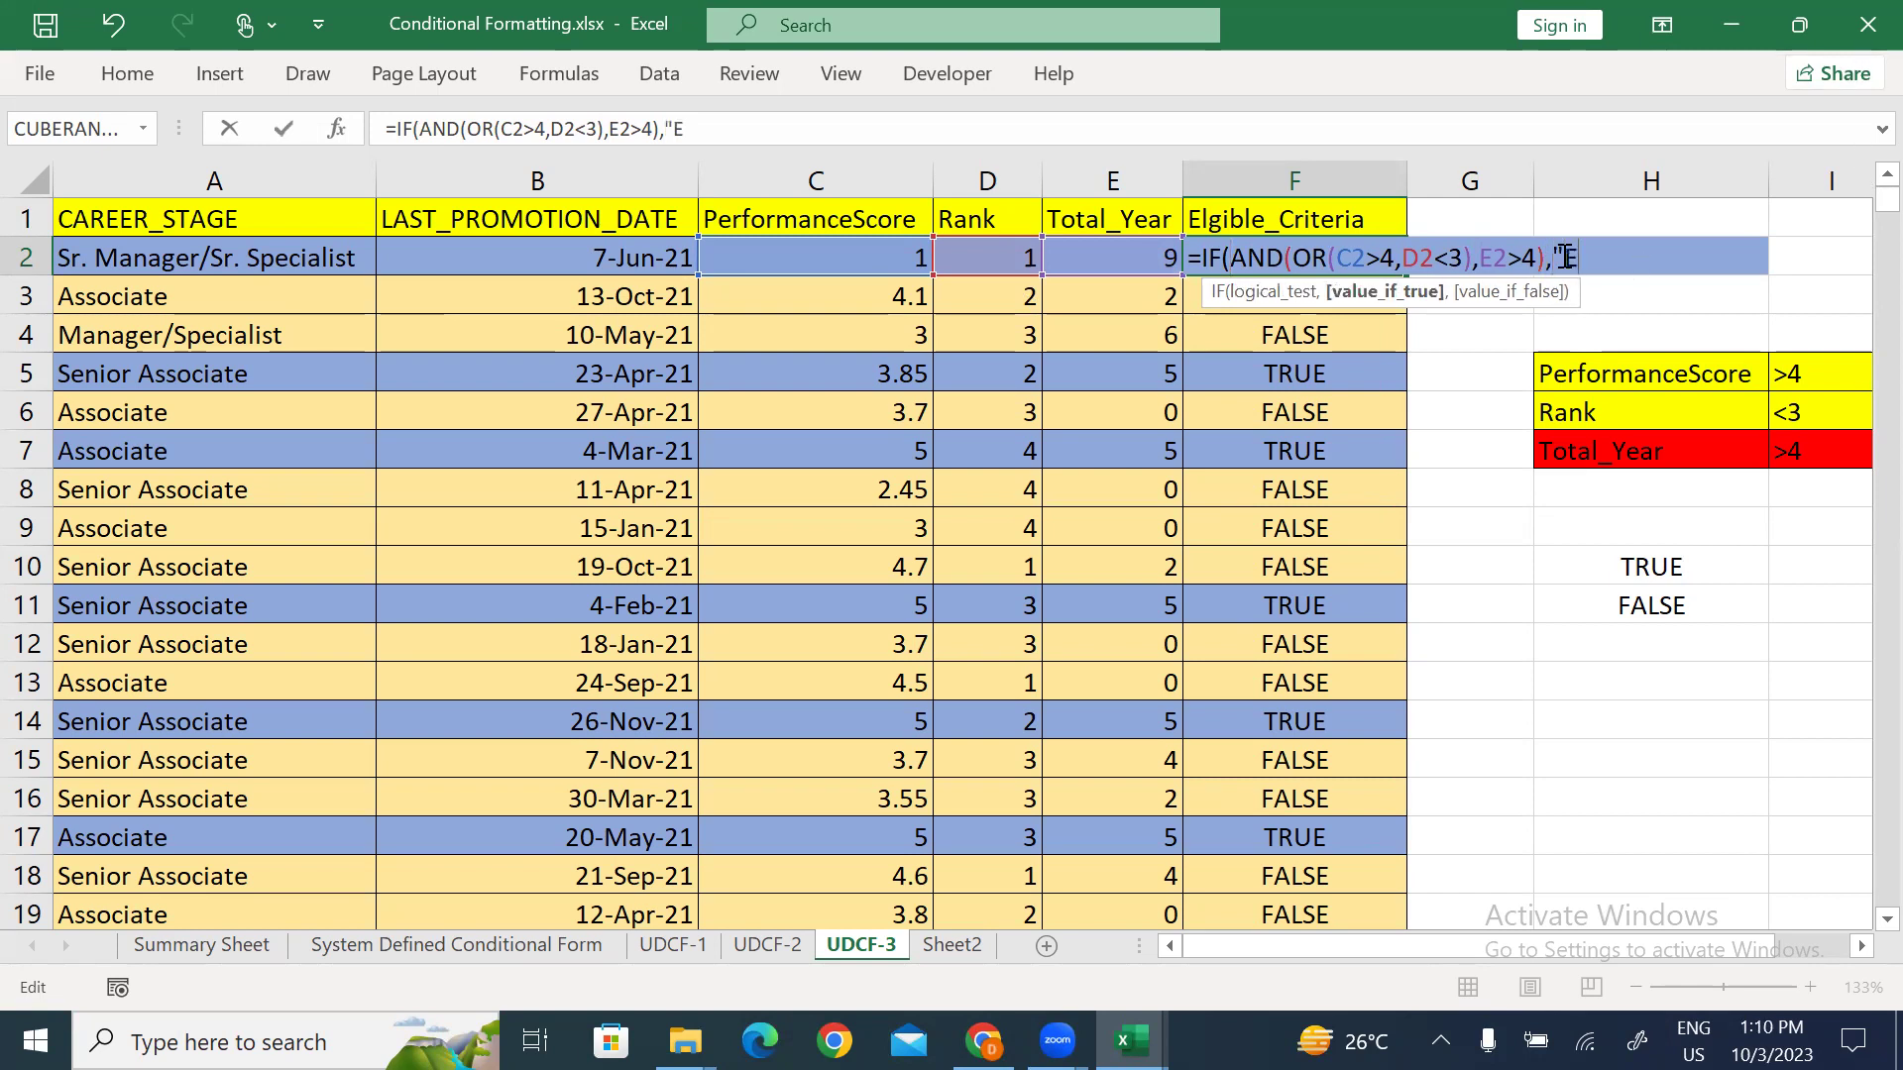
type("ligible\",\"Nio")
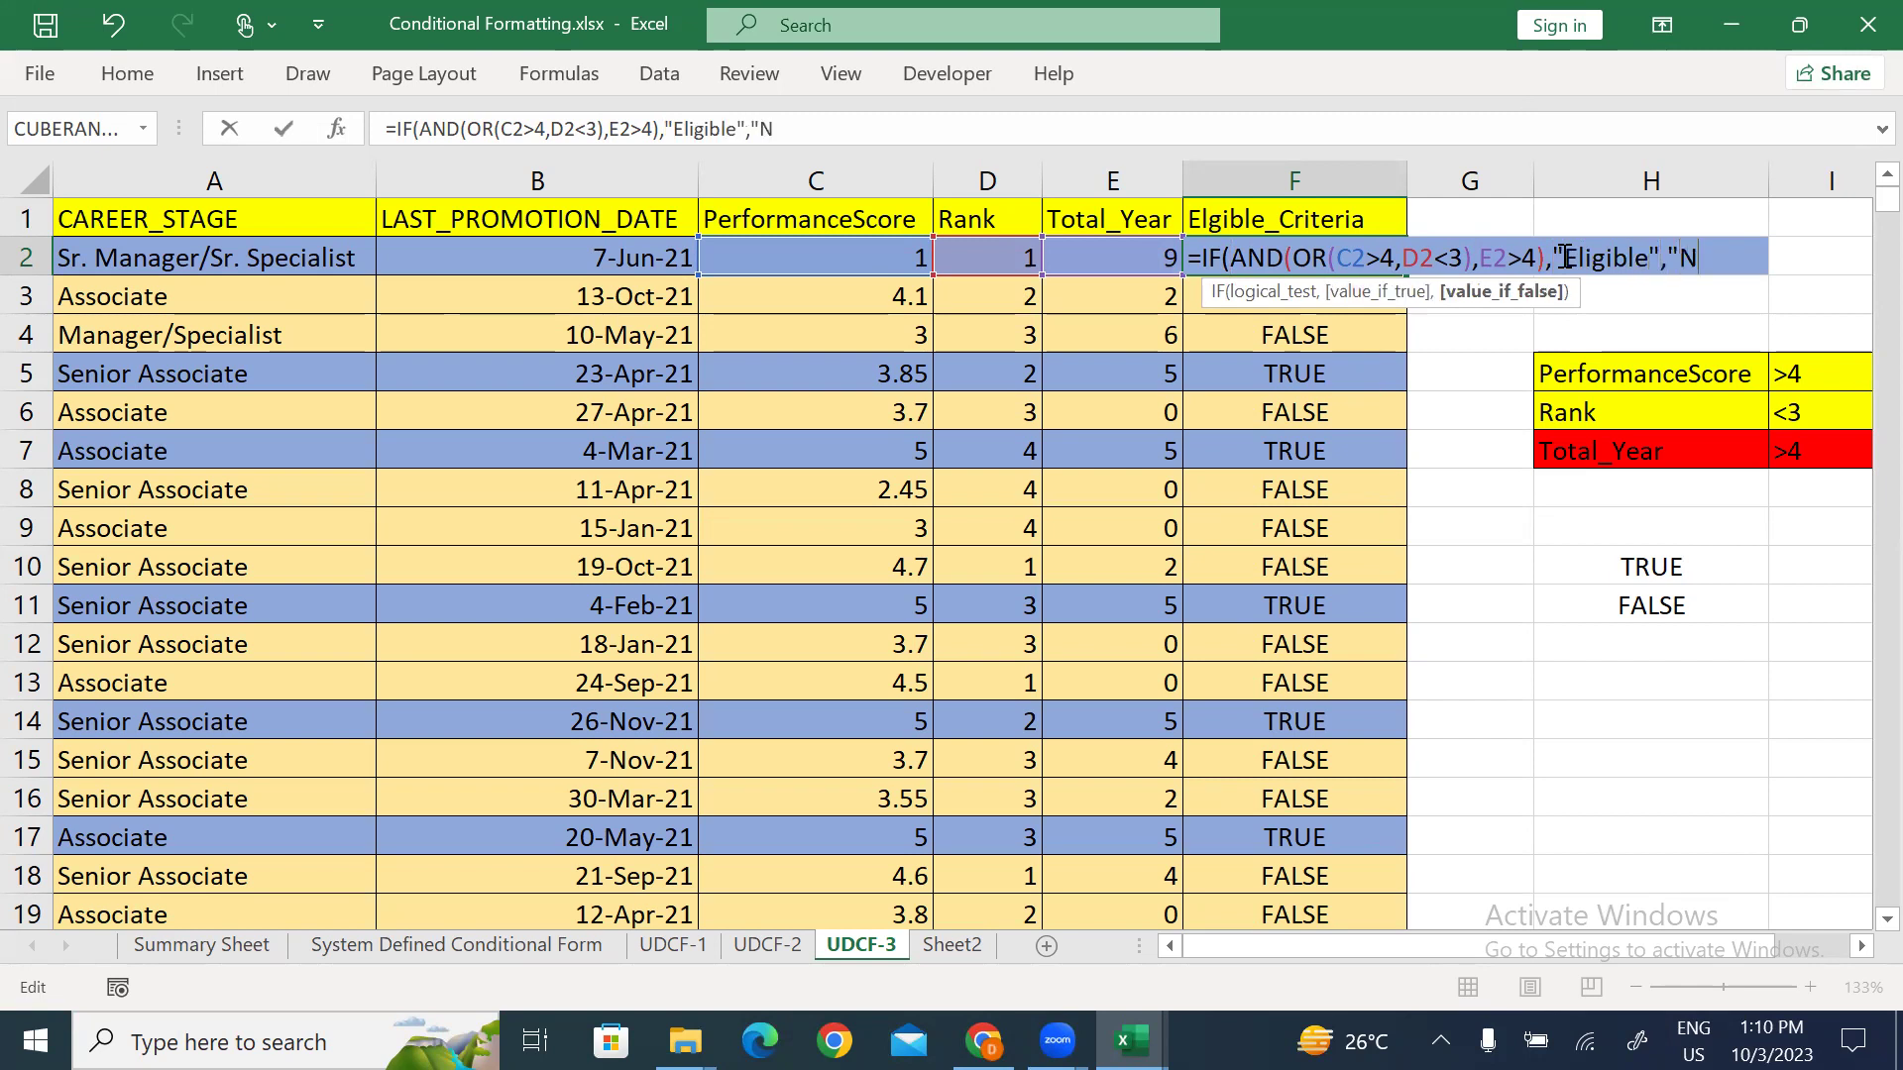
key("BackSpace")
key("BackSpace")
type("ot Eli")
type("ble\")")
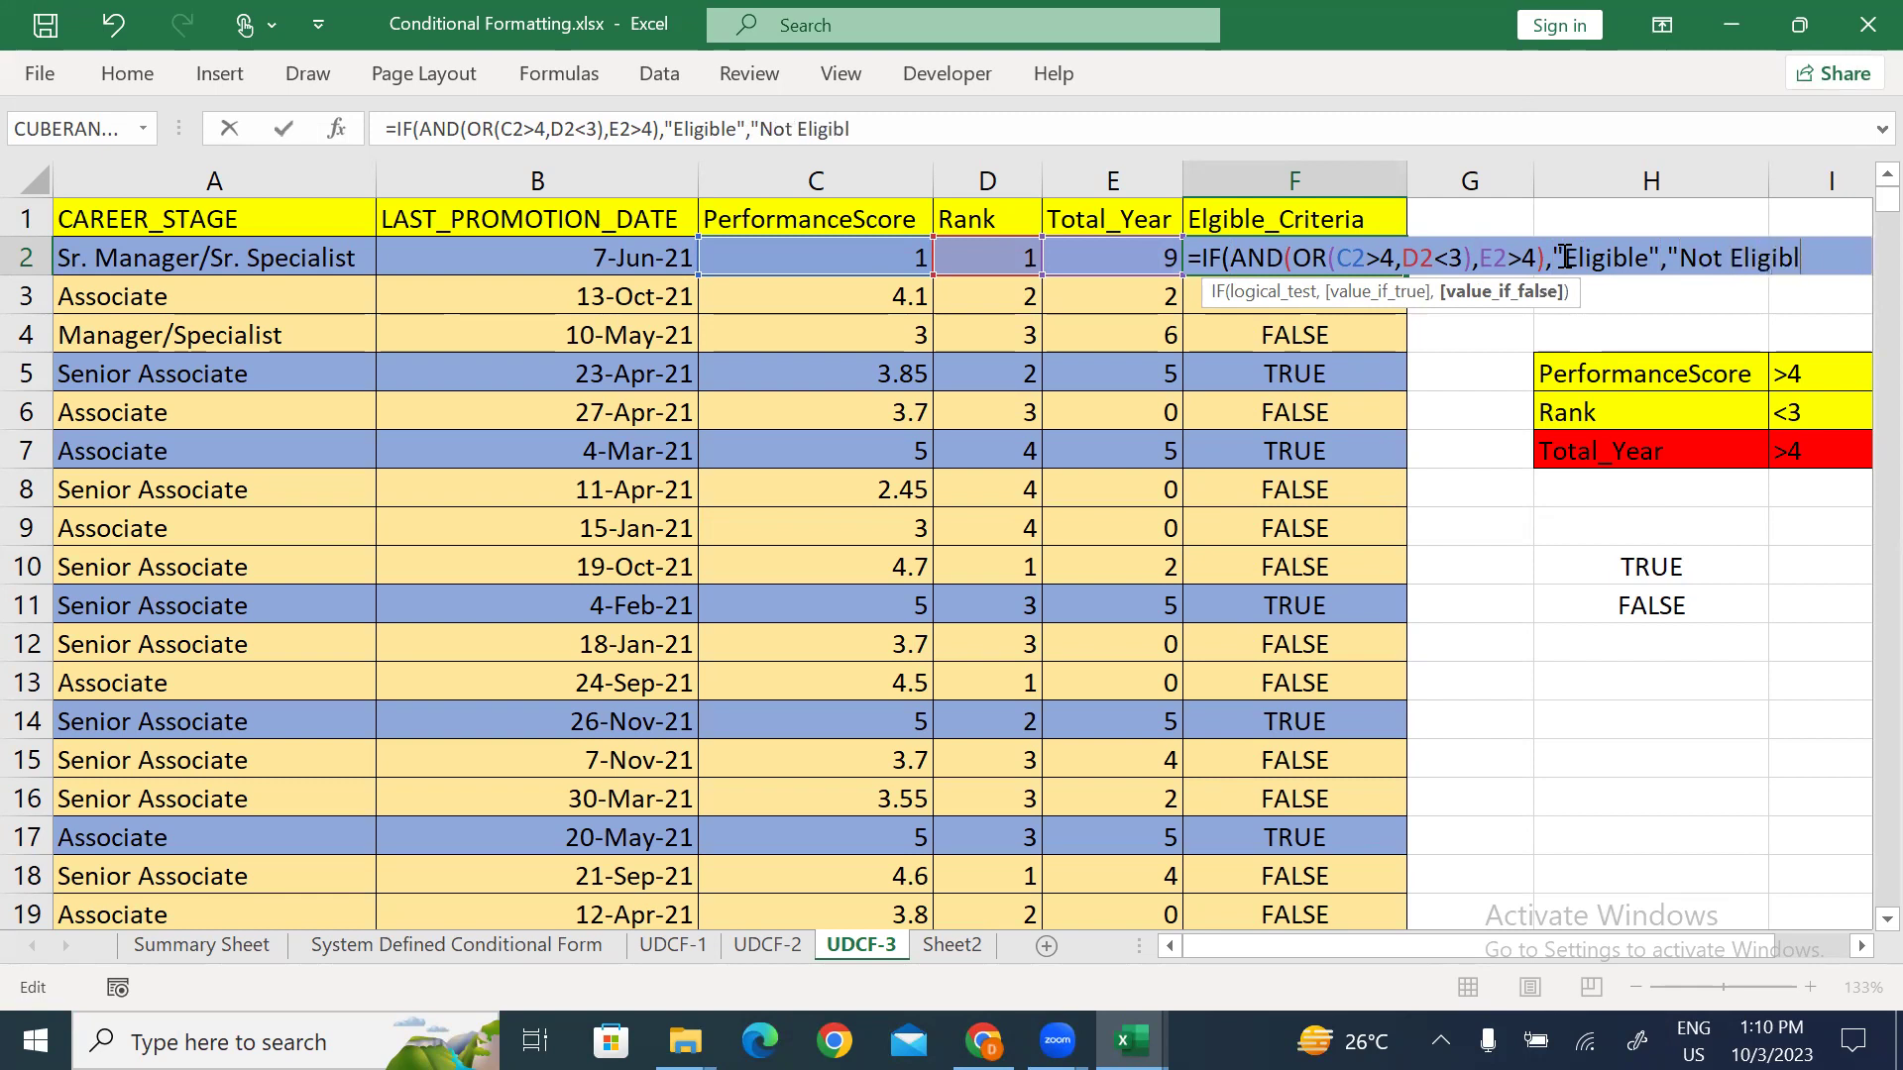
key("Return")
Step: Fill the IF formula from F2 down through F1100 and return to F2
key("Up")
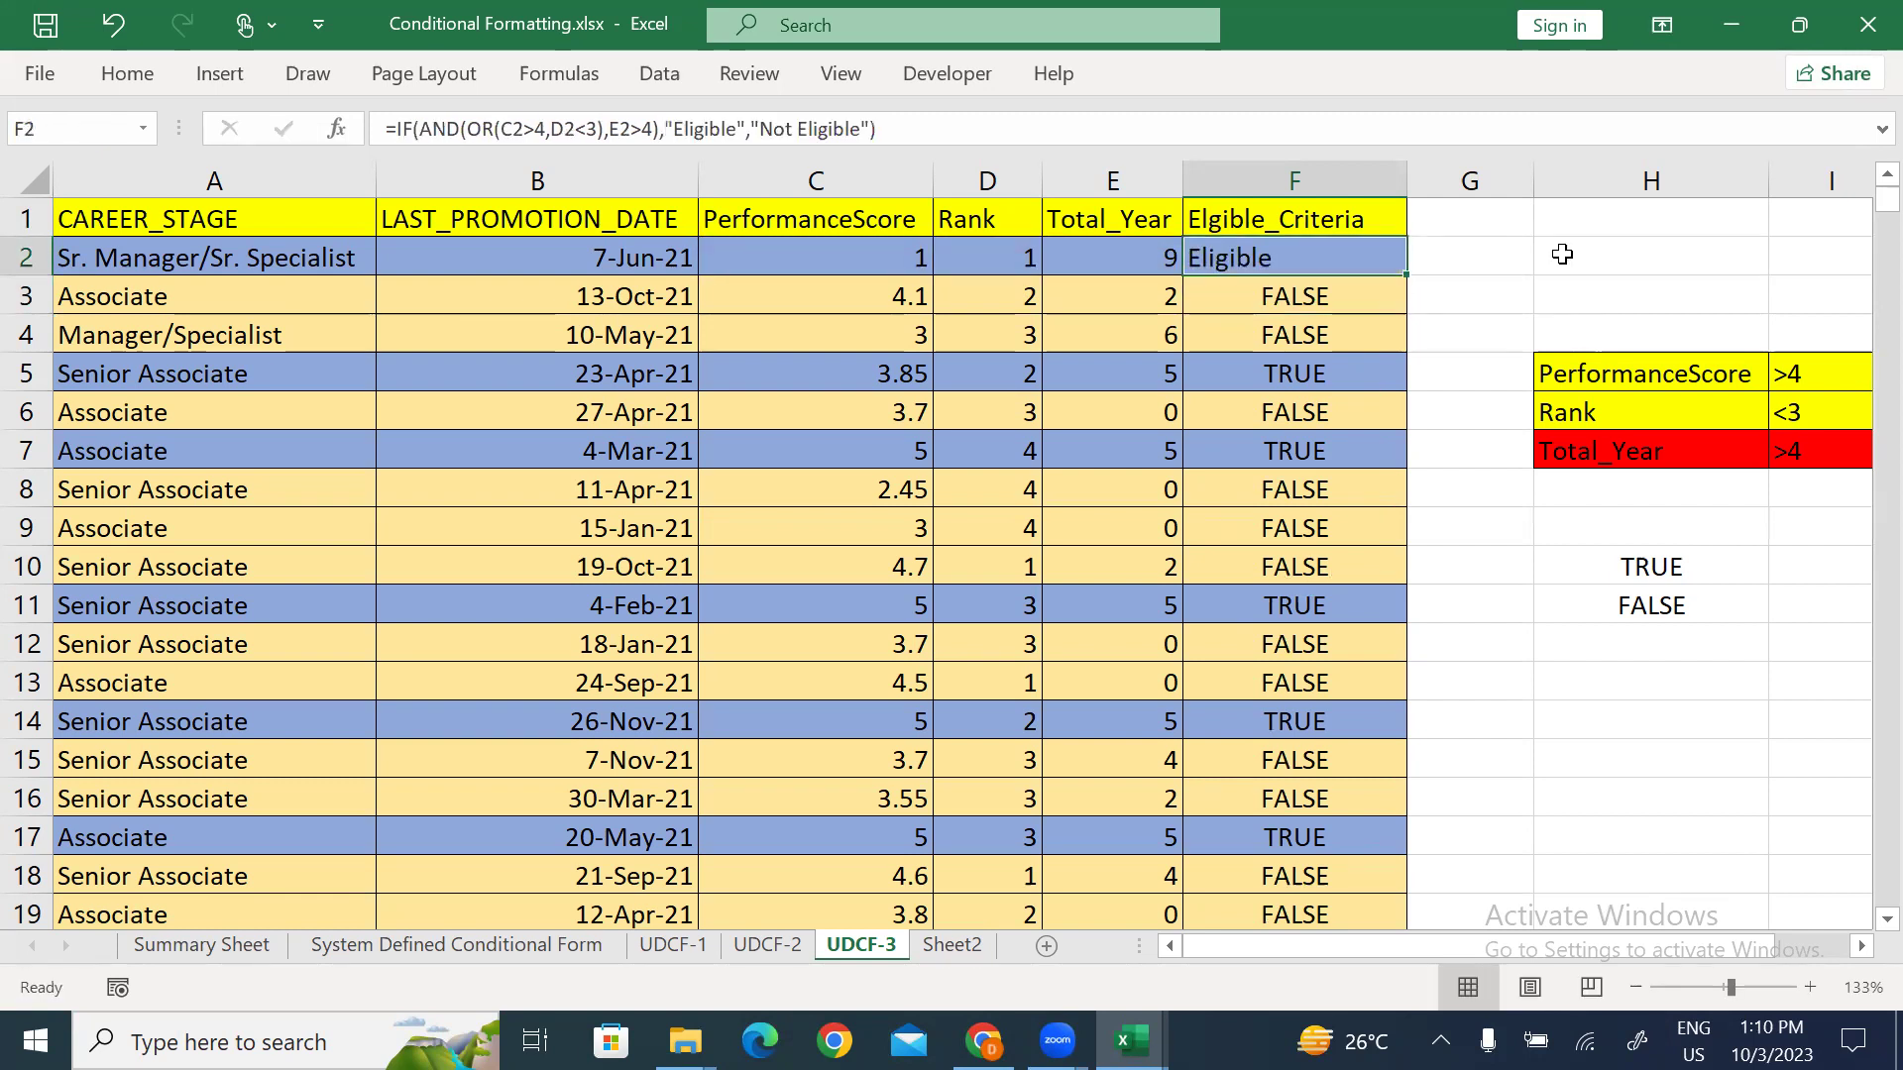
key("ctrl+shift+Down")
key("ctrl+d")
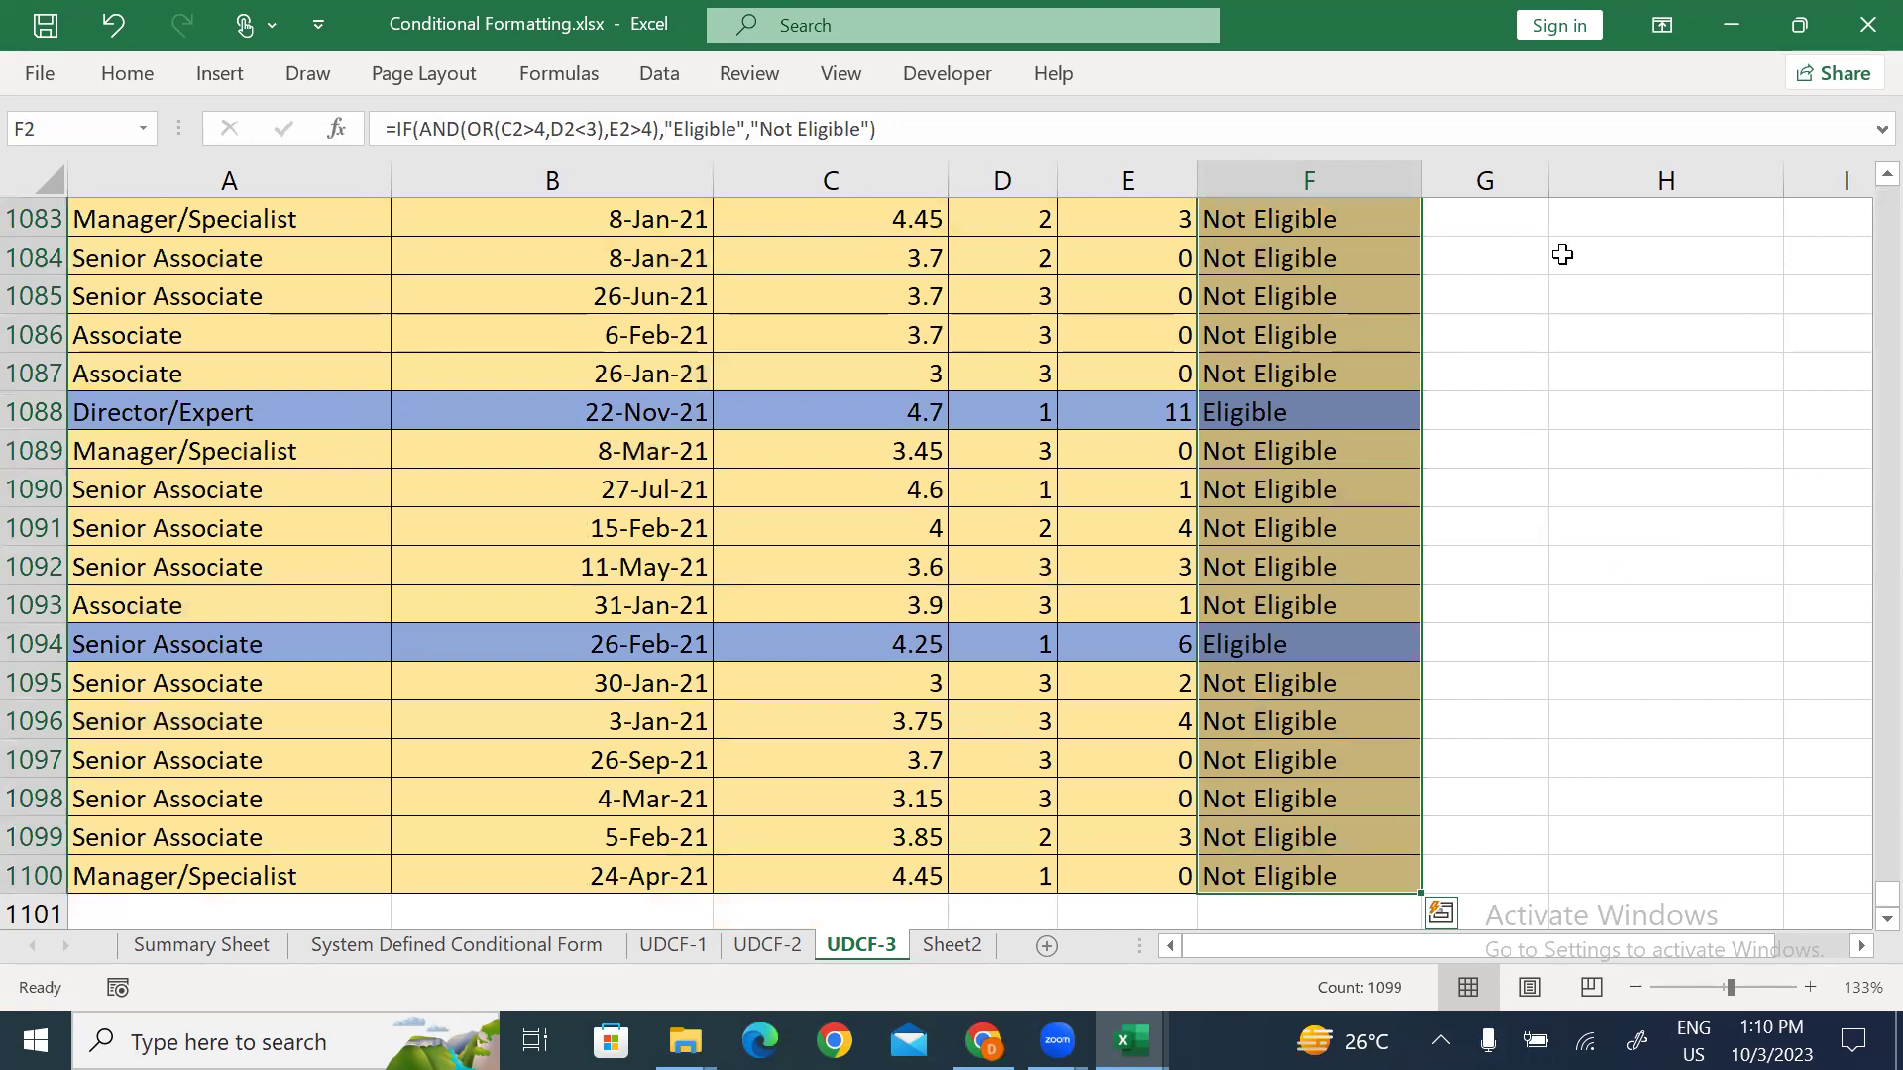
key("Up")
key("Down")
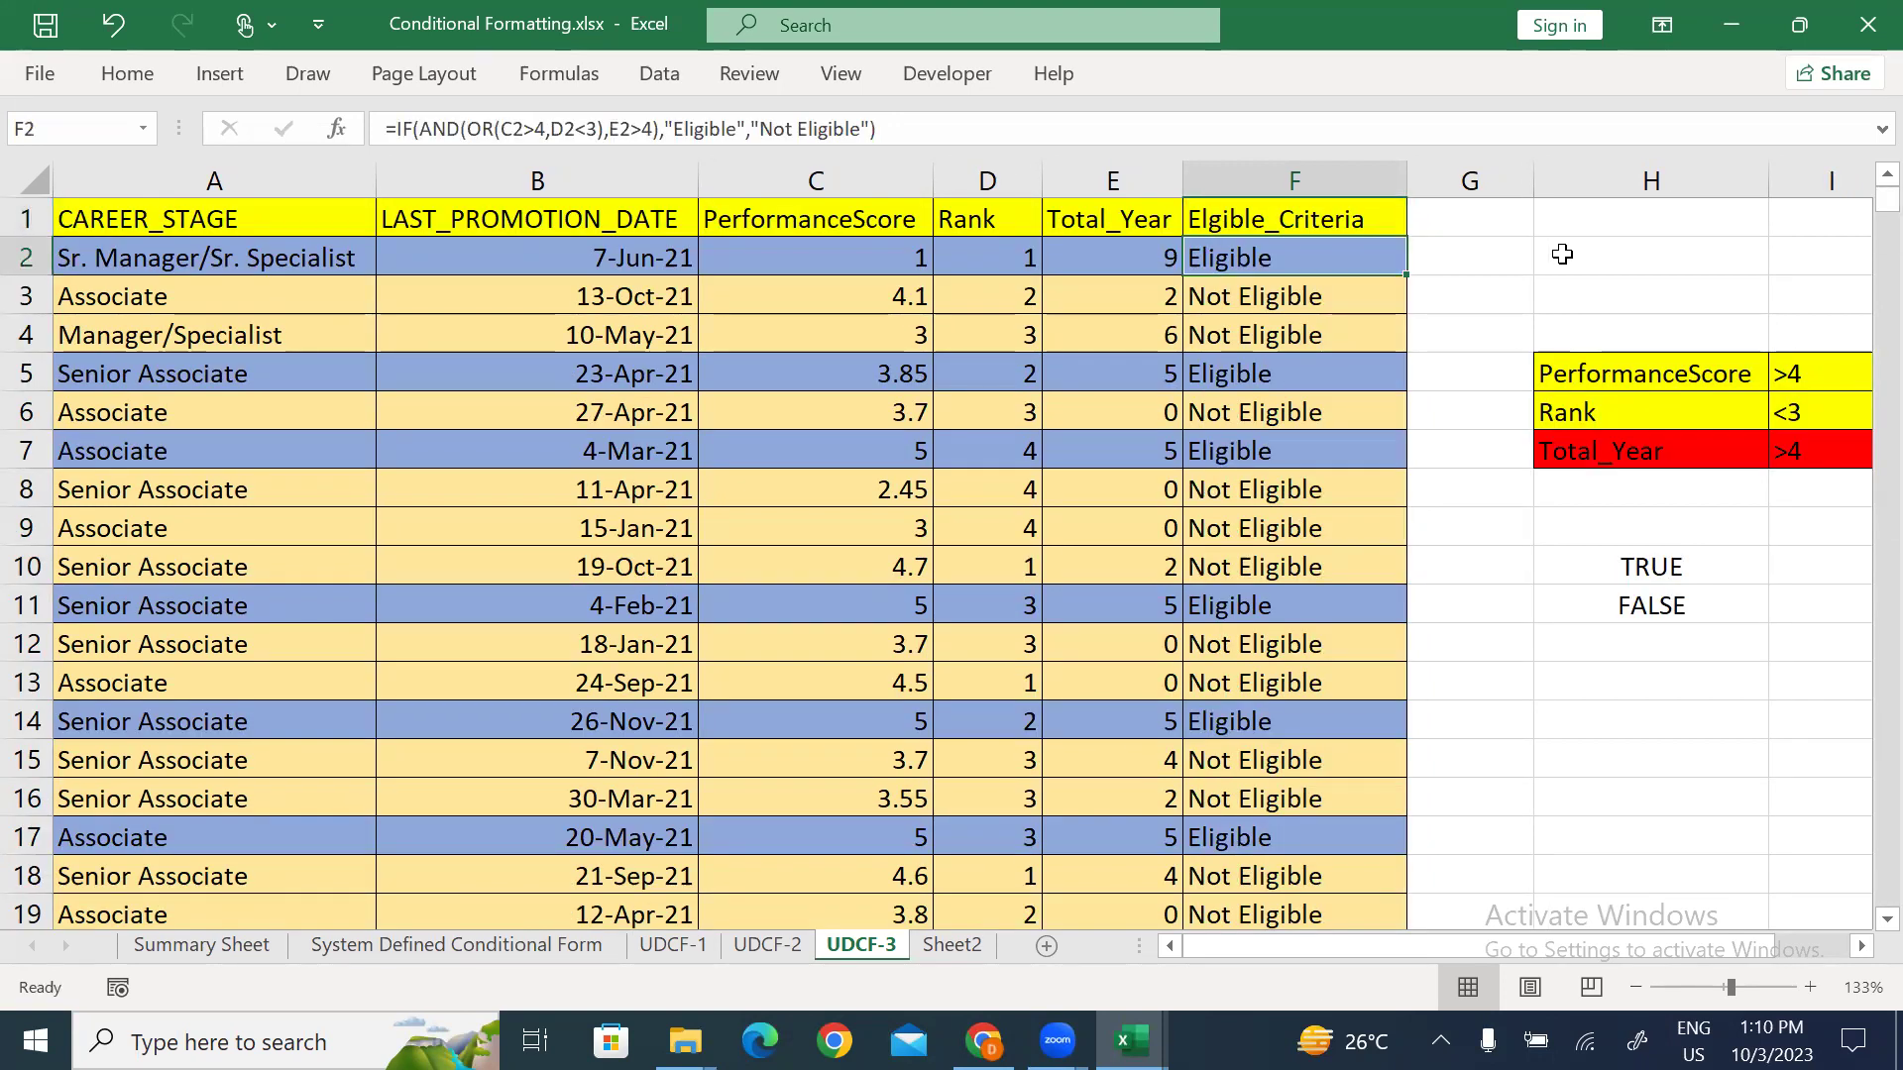
Step: Examine the NOT/AND/OR formula in H11 without changing it
left_click(1645, 619)
double_click(1647, 624)
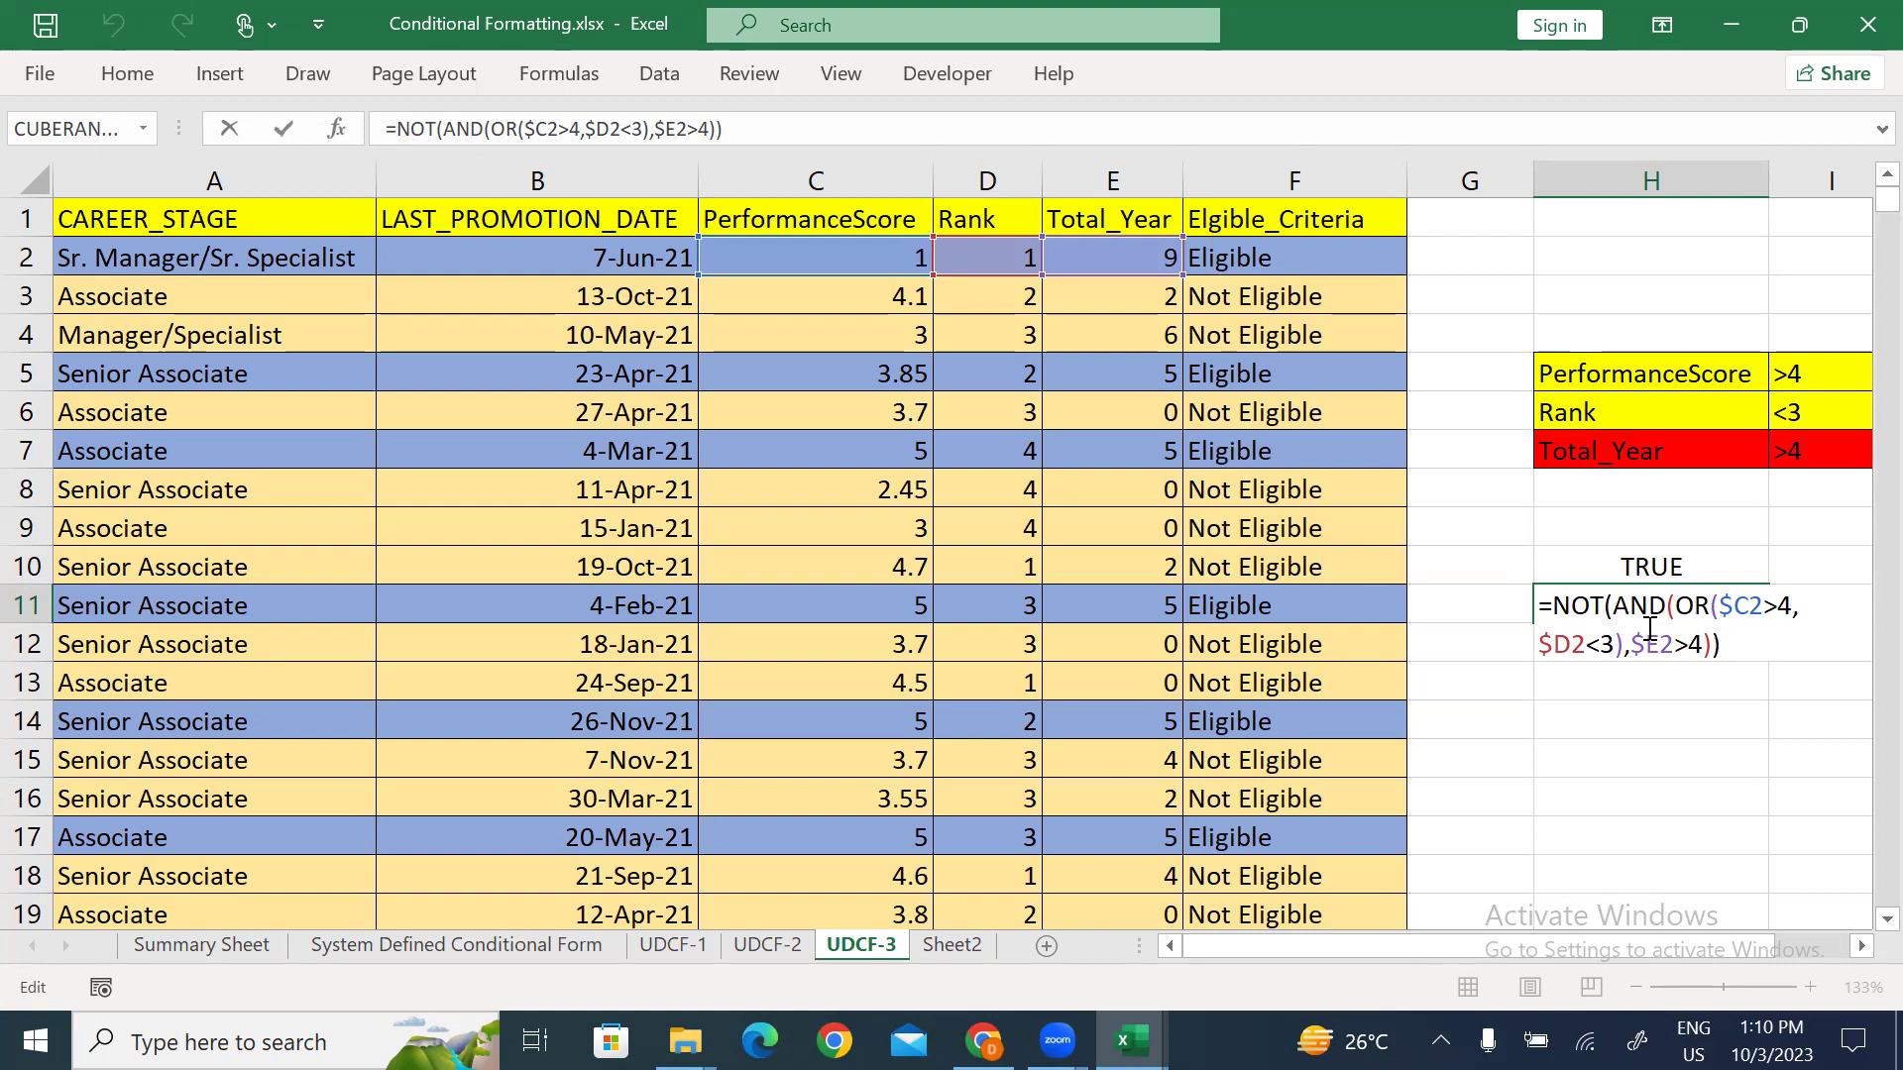
key("Return")
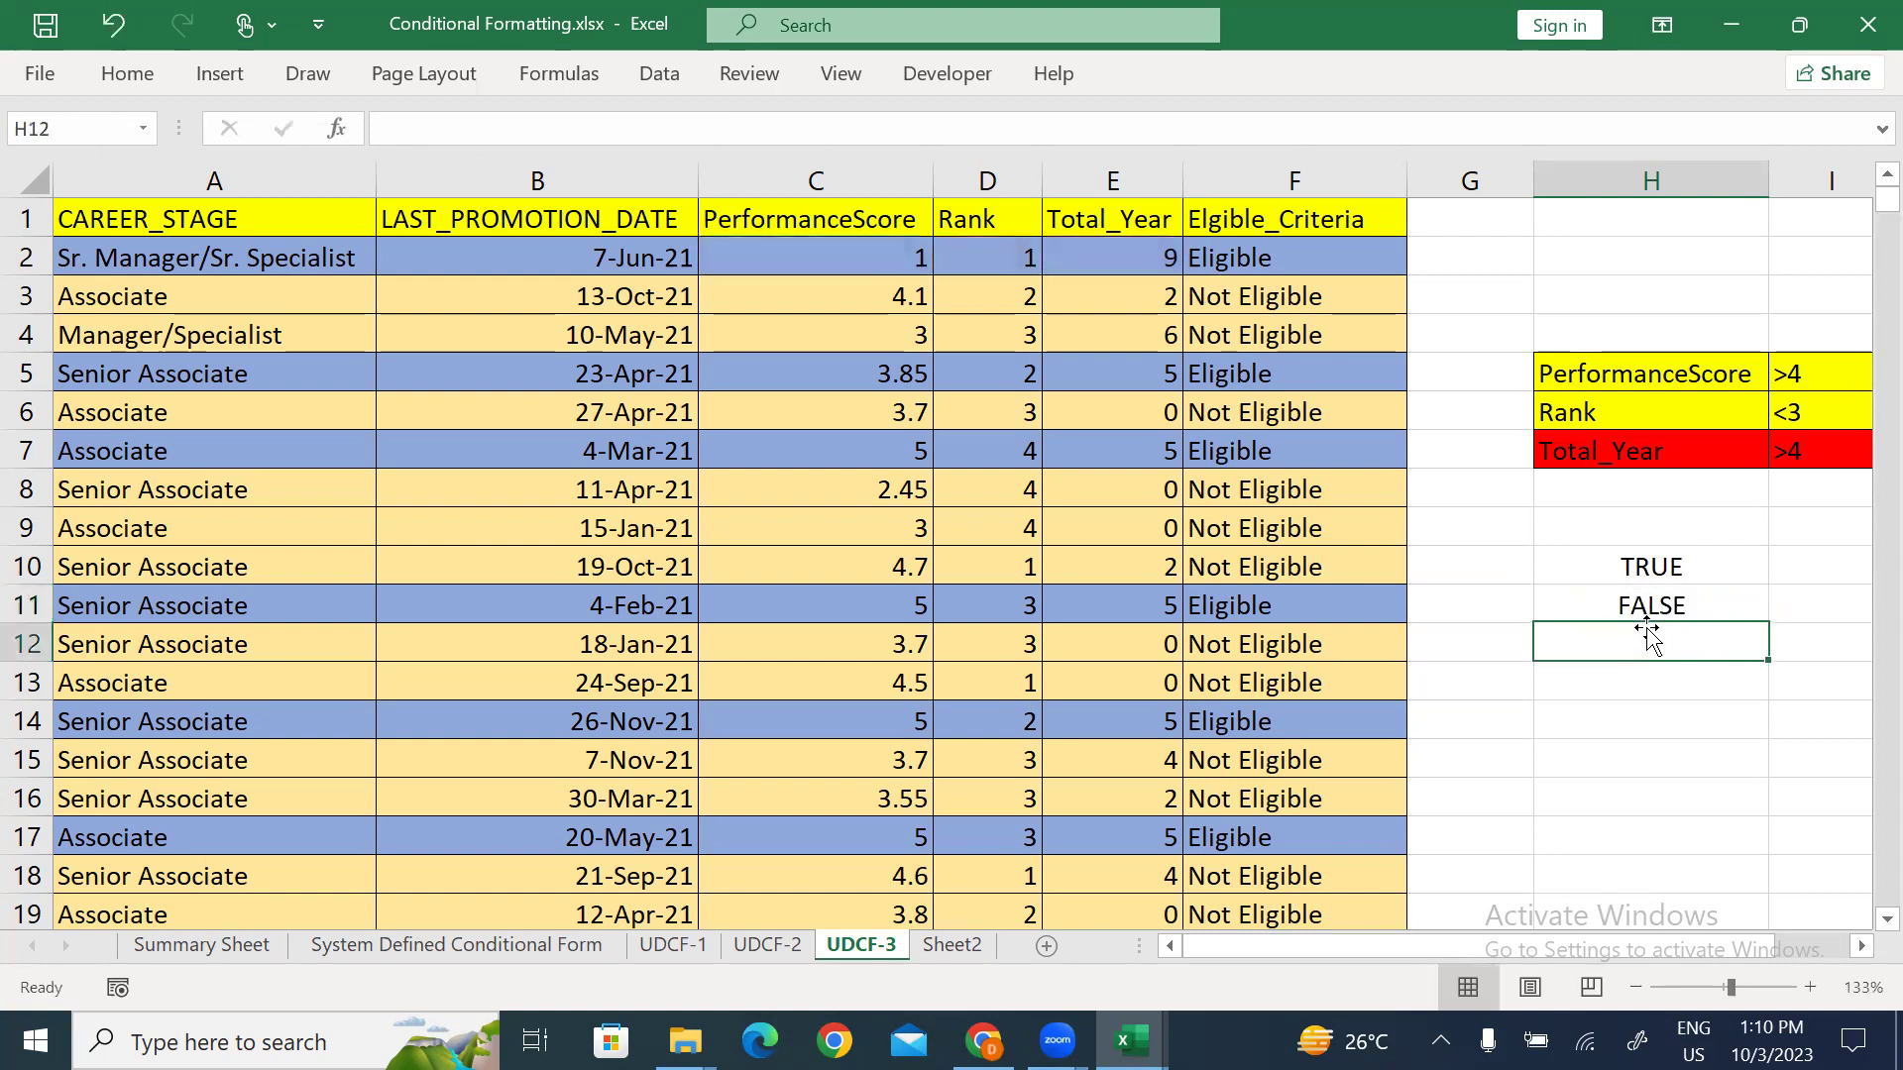
left_click(948, 947)
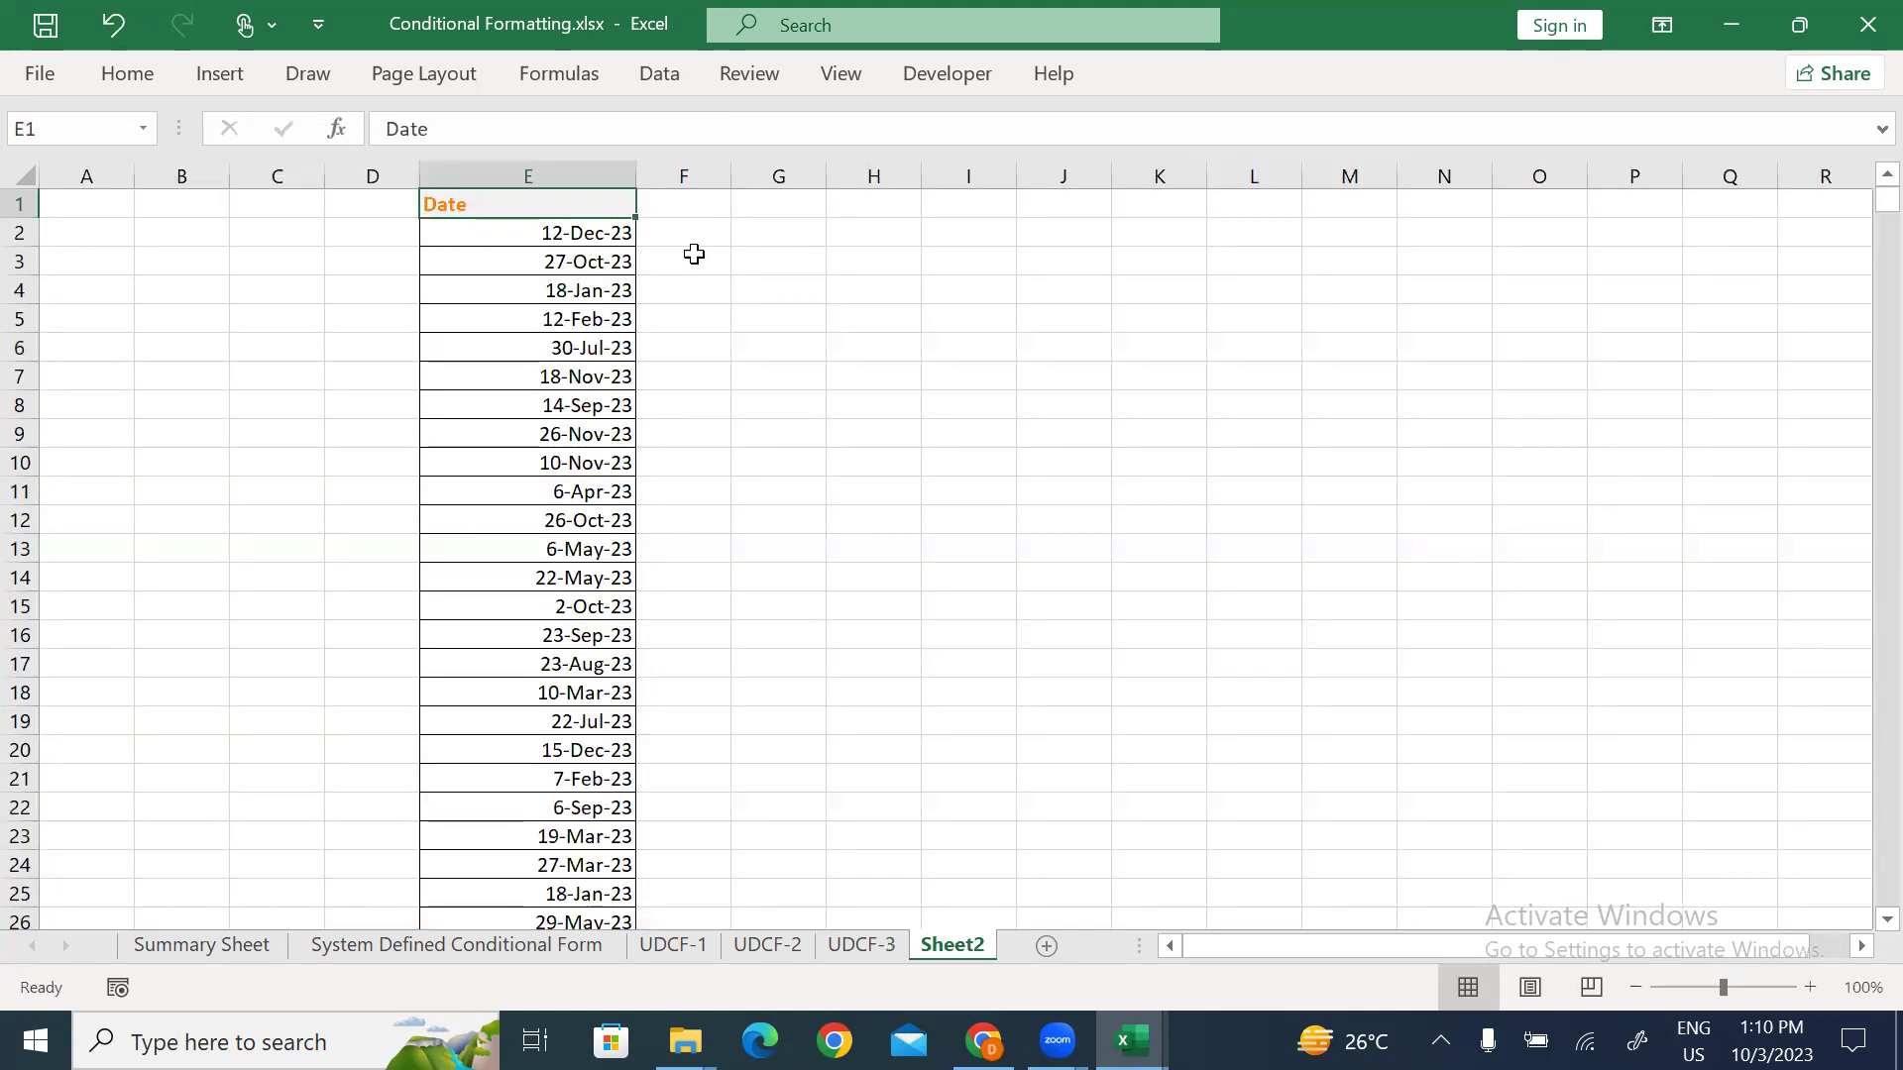
left_click(701, 285)
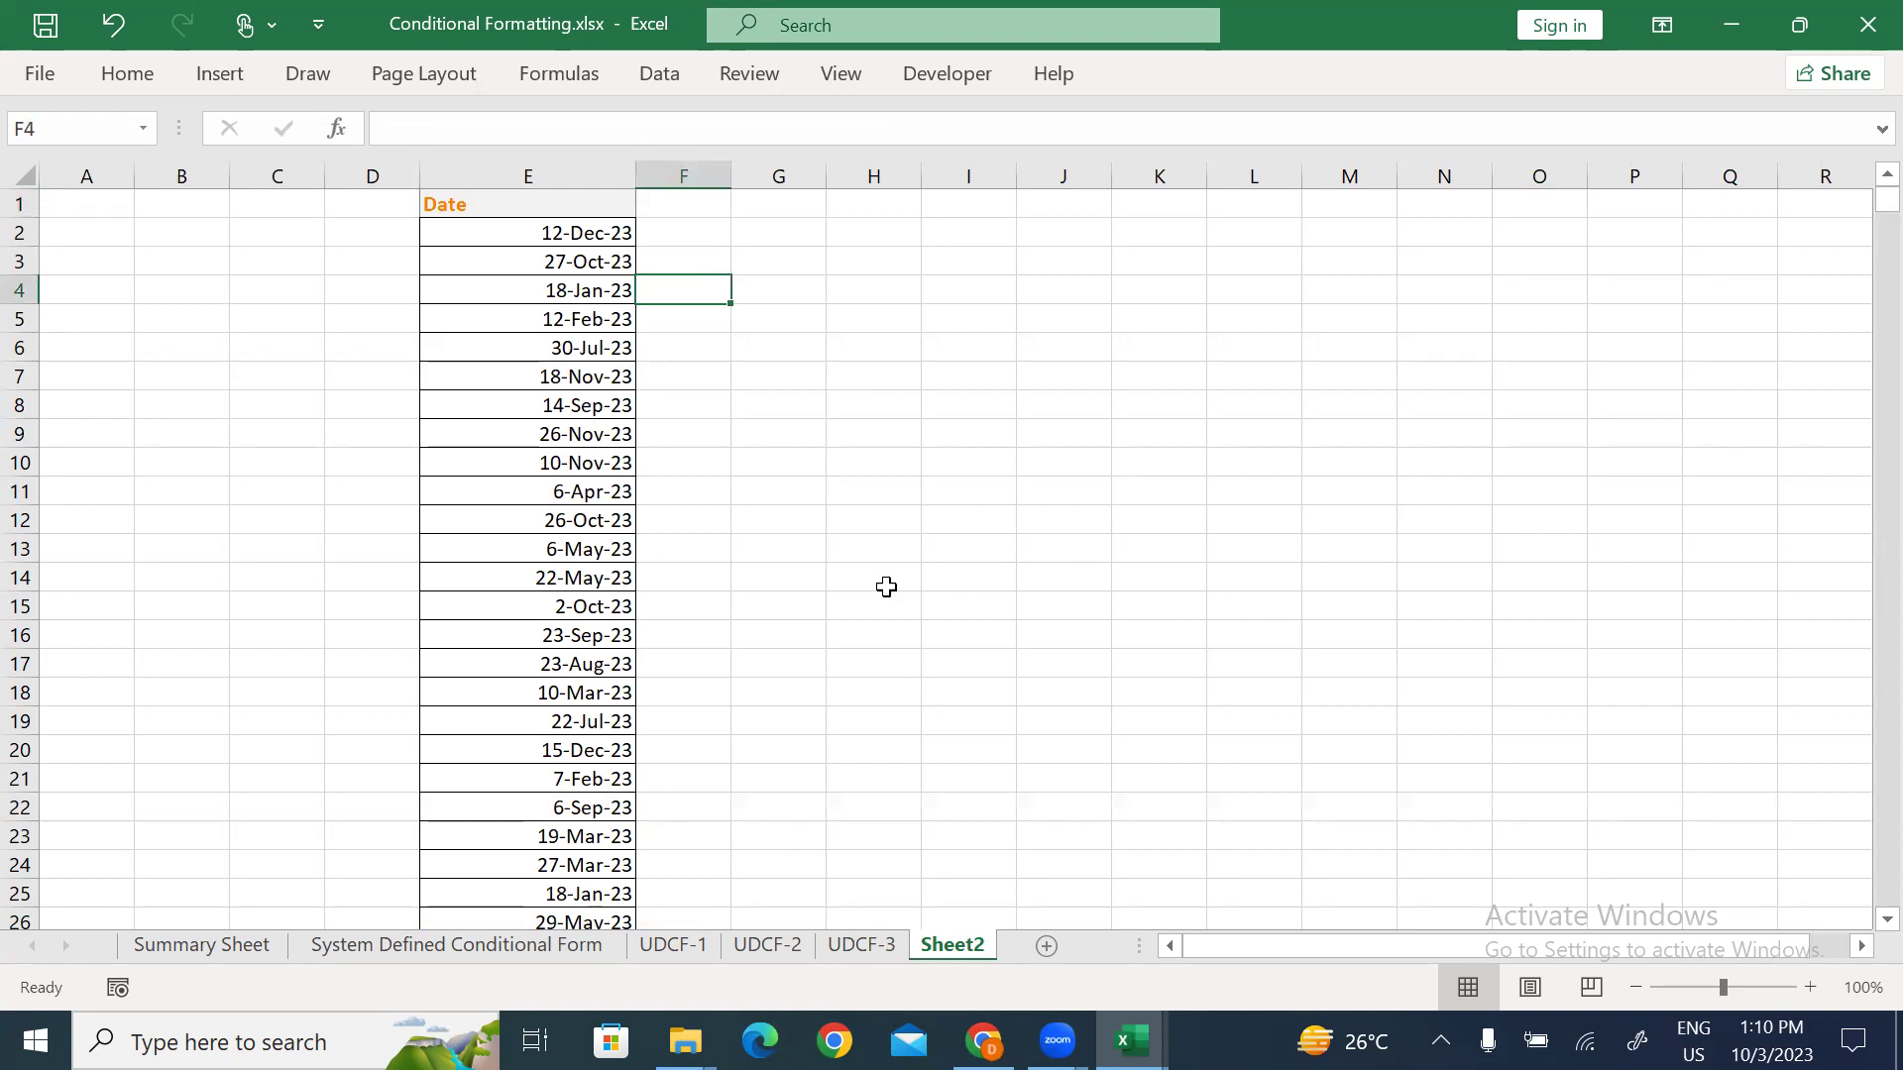
left_click(851, 946)
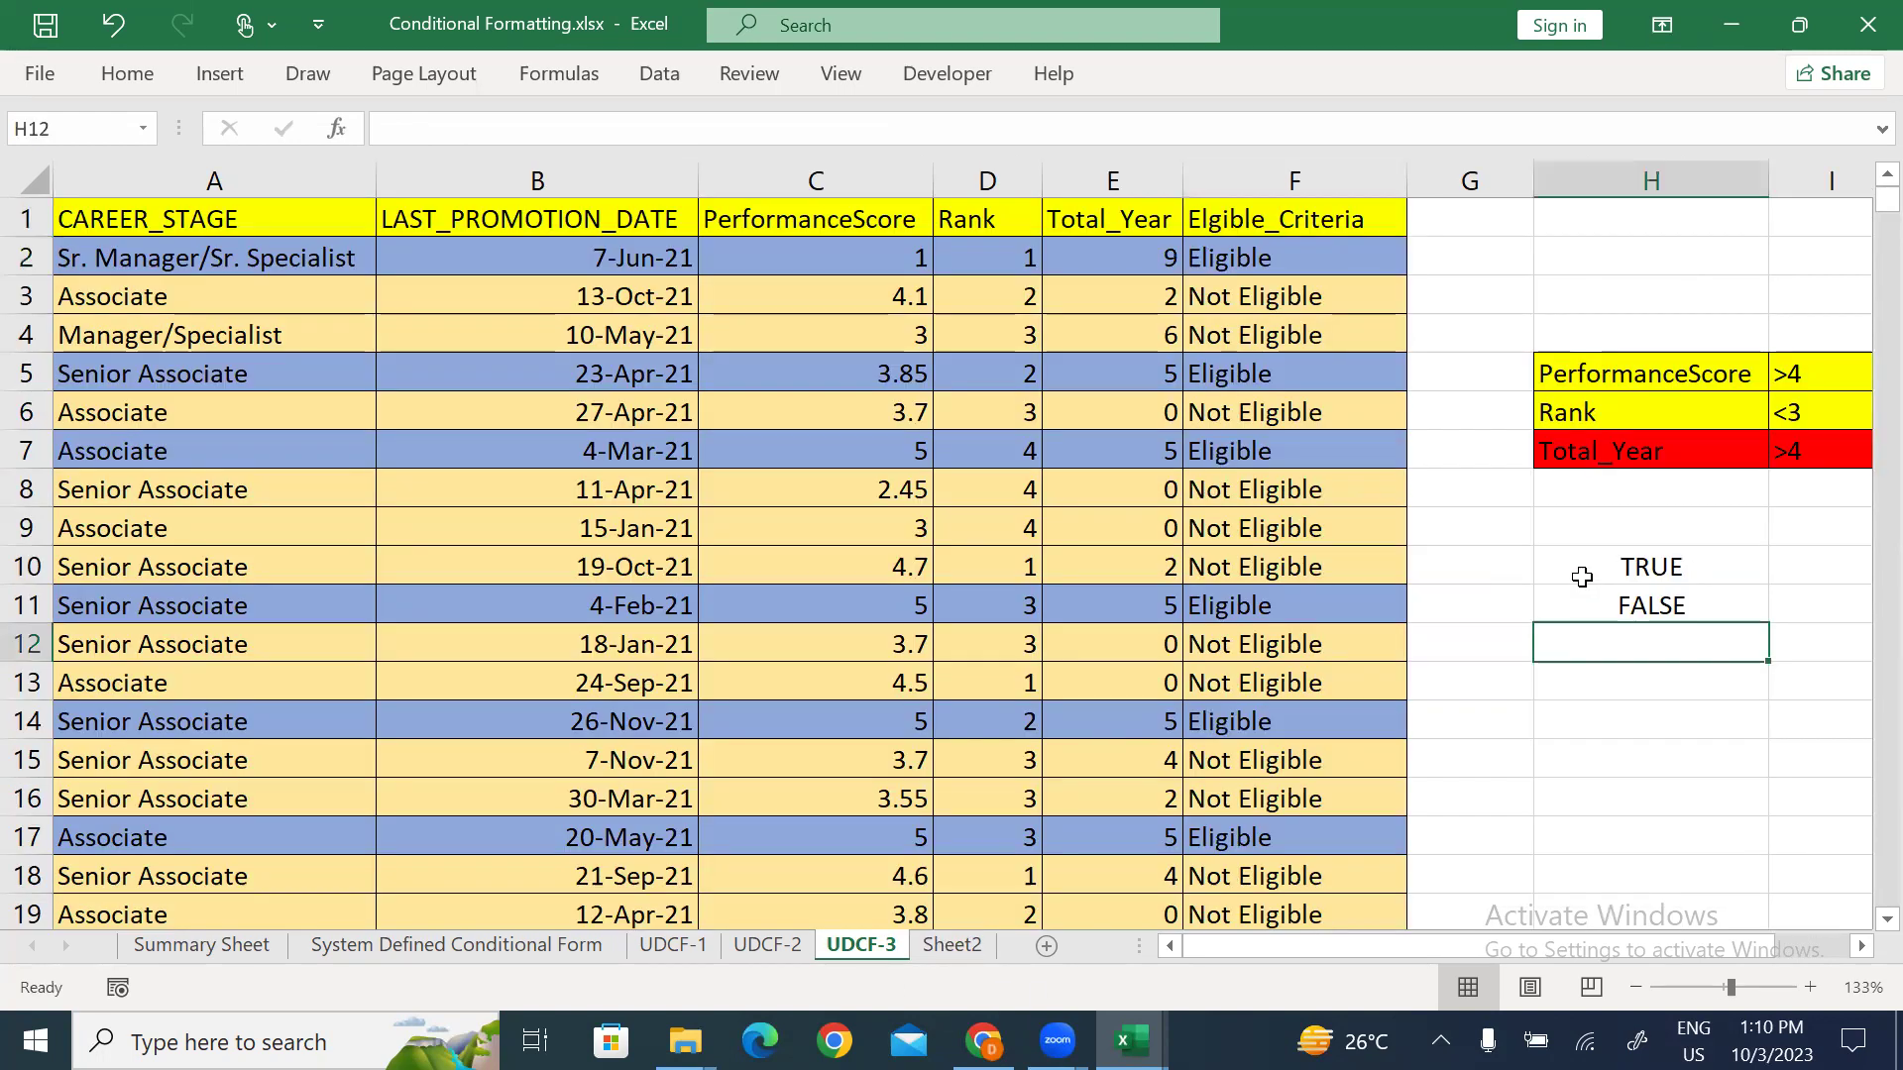
Step: Examine the AND/OR formula in H10 and its arguments beside the criteria table, leaving the cell unchanged
left_click(1634, 582)
key("Right")
key("Right")
key("Right")
key("Right")
key("Left")
key("Left")
key("Left")
key("Left")
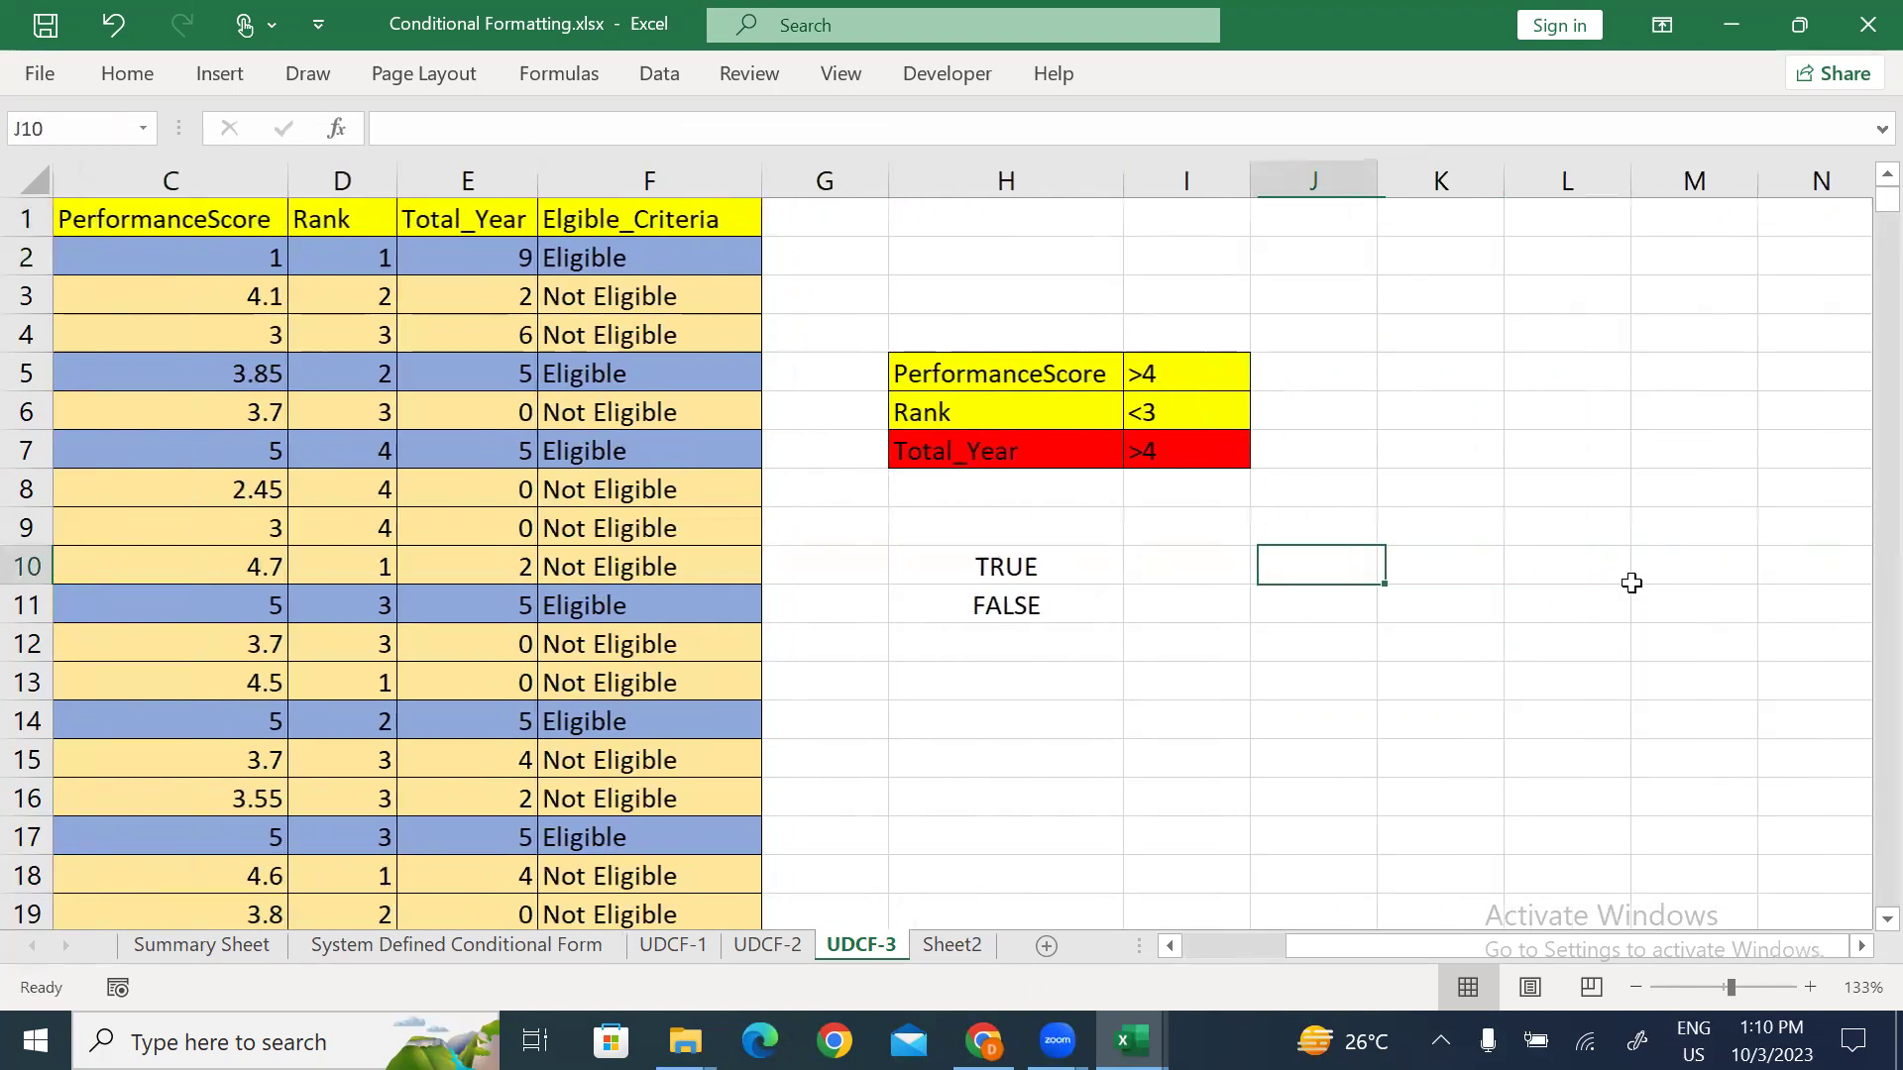
key("F2")
key("Left")
key("Left")
key("Left")
key("Left")
key("Left")
key("Left")
key("Left")
key("Left")
key("Left")
key("Left")
key("Left")
key("Left")
key("Left")
key("Left")
key("Left")
key("Left")
key("Left")
key("Left")
key("Left")
key("Left")
key("Left")
key("Left")
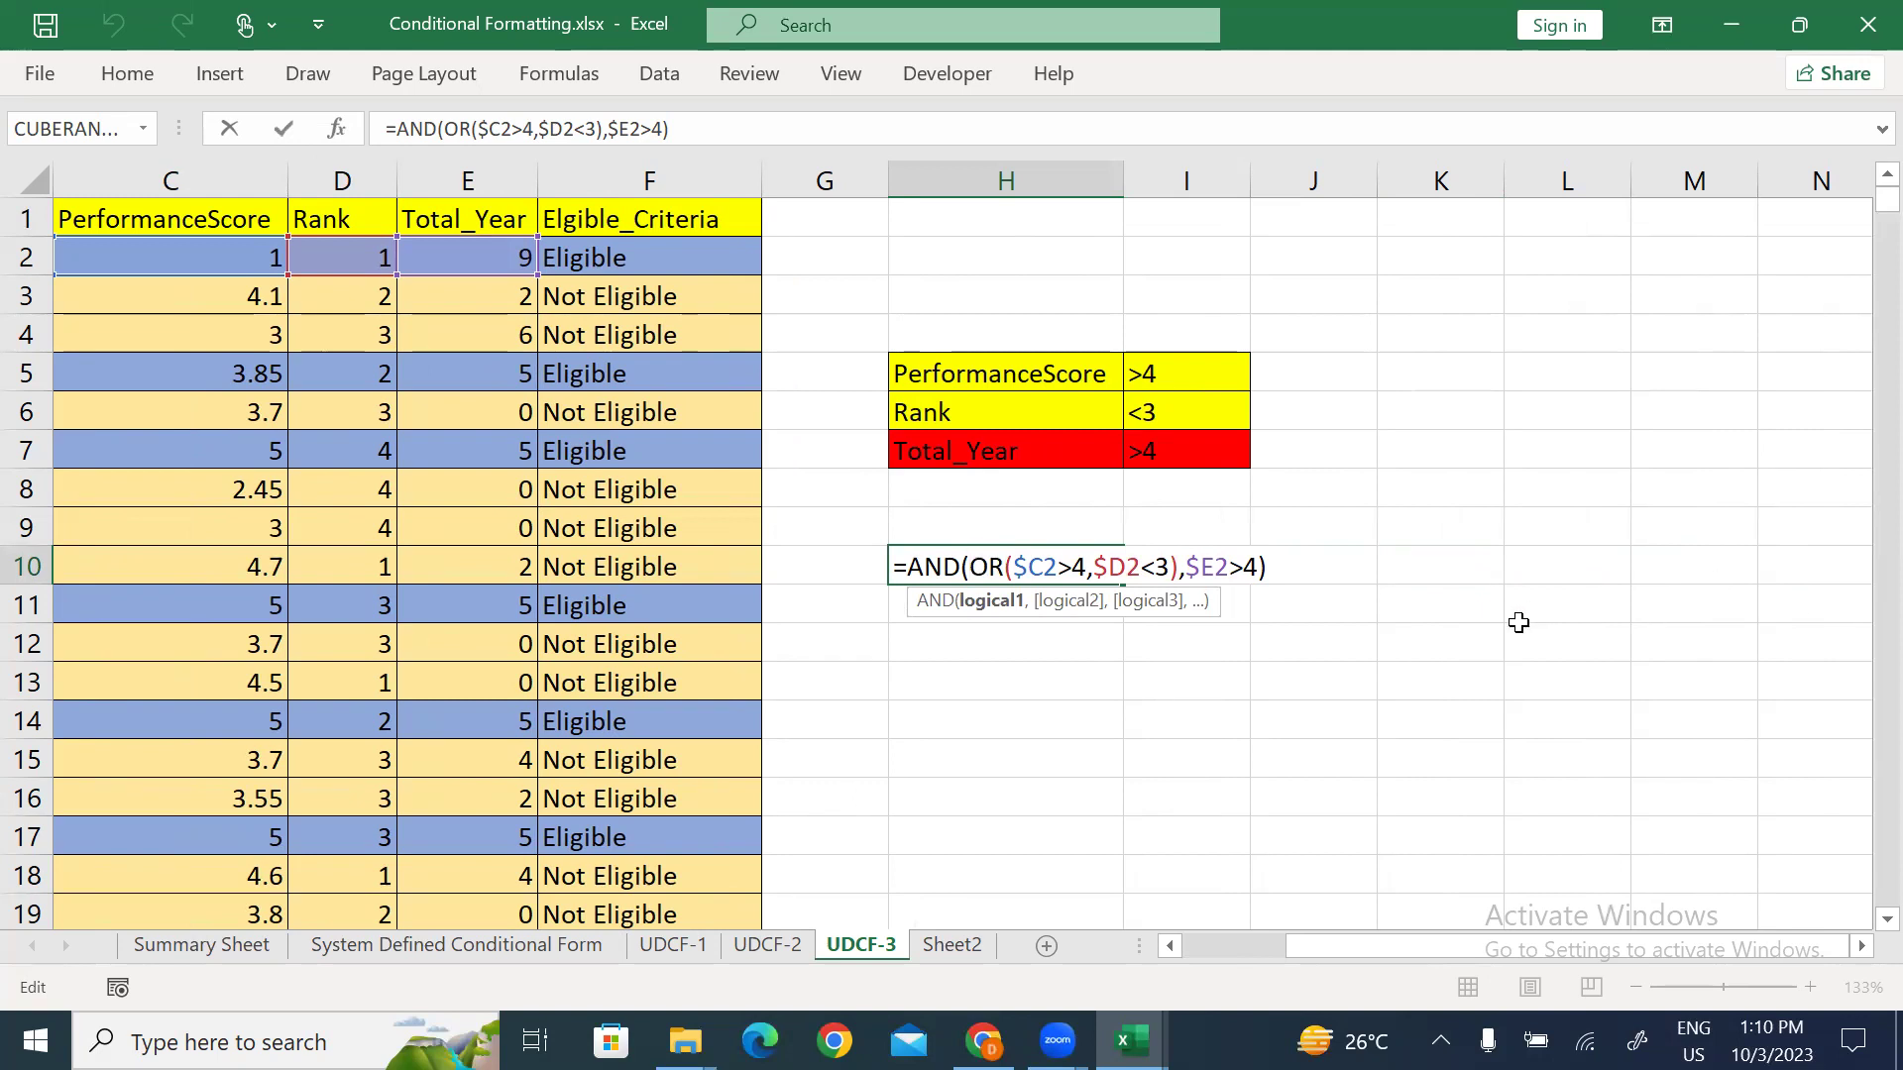
key("ctrl+Return")
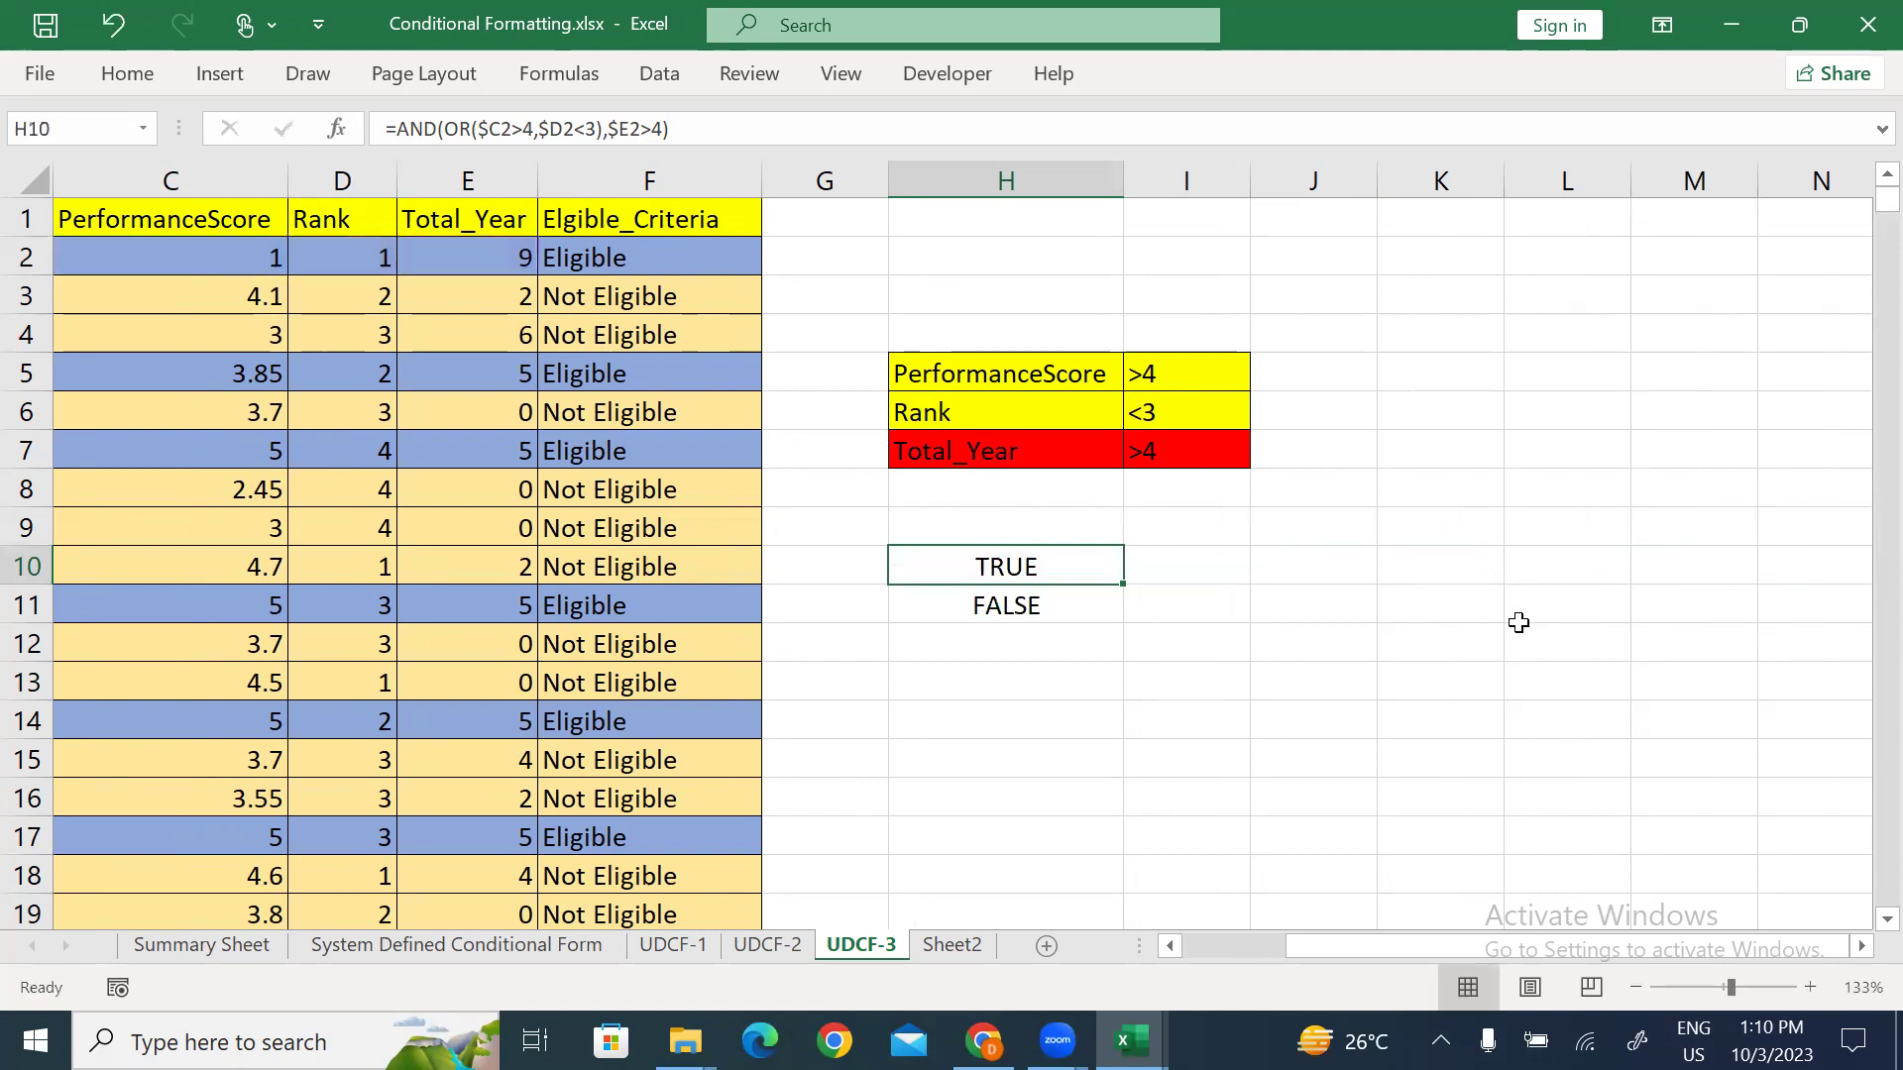
Step: Draft an OR formula in J9 as =OR(C2>4,D2<3)
key("Right")
key("Right")
key("Right")
key("Up")
key("Left")
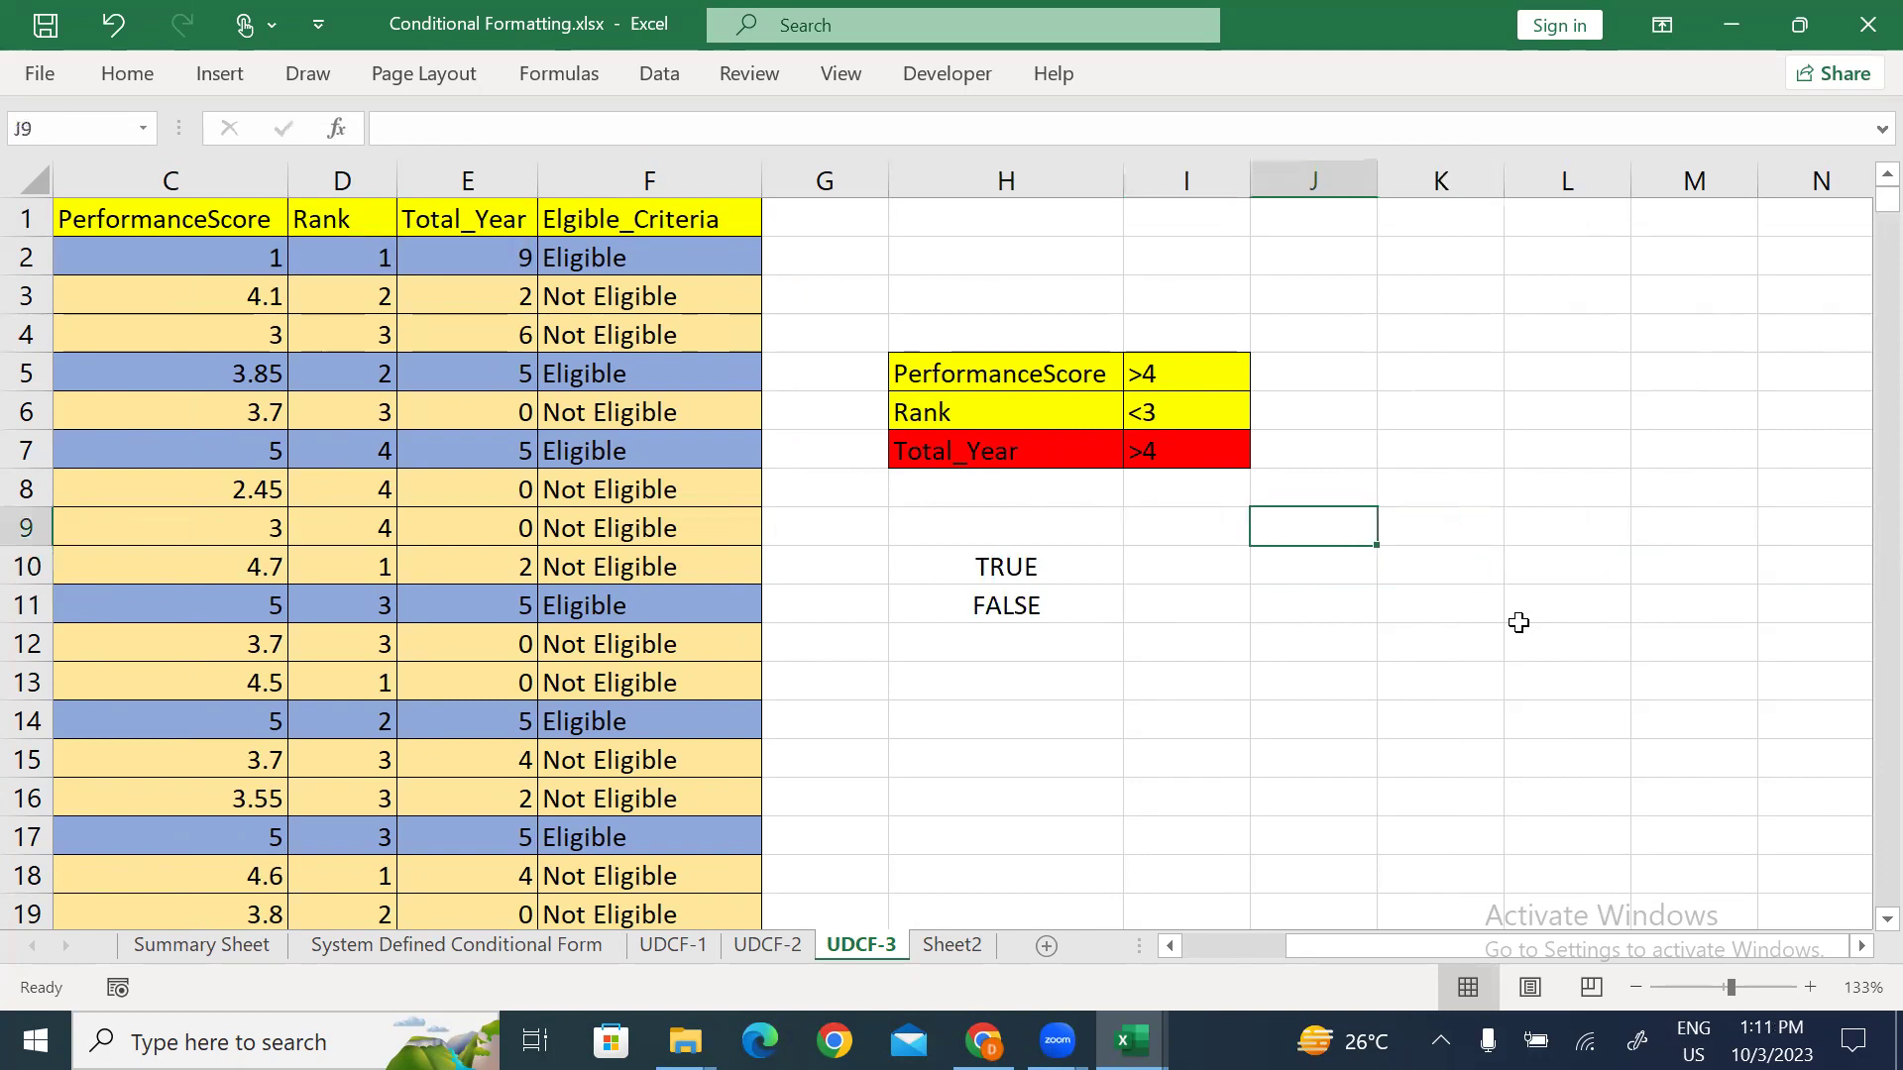
type("=or")
key("Tab")
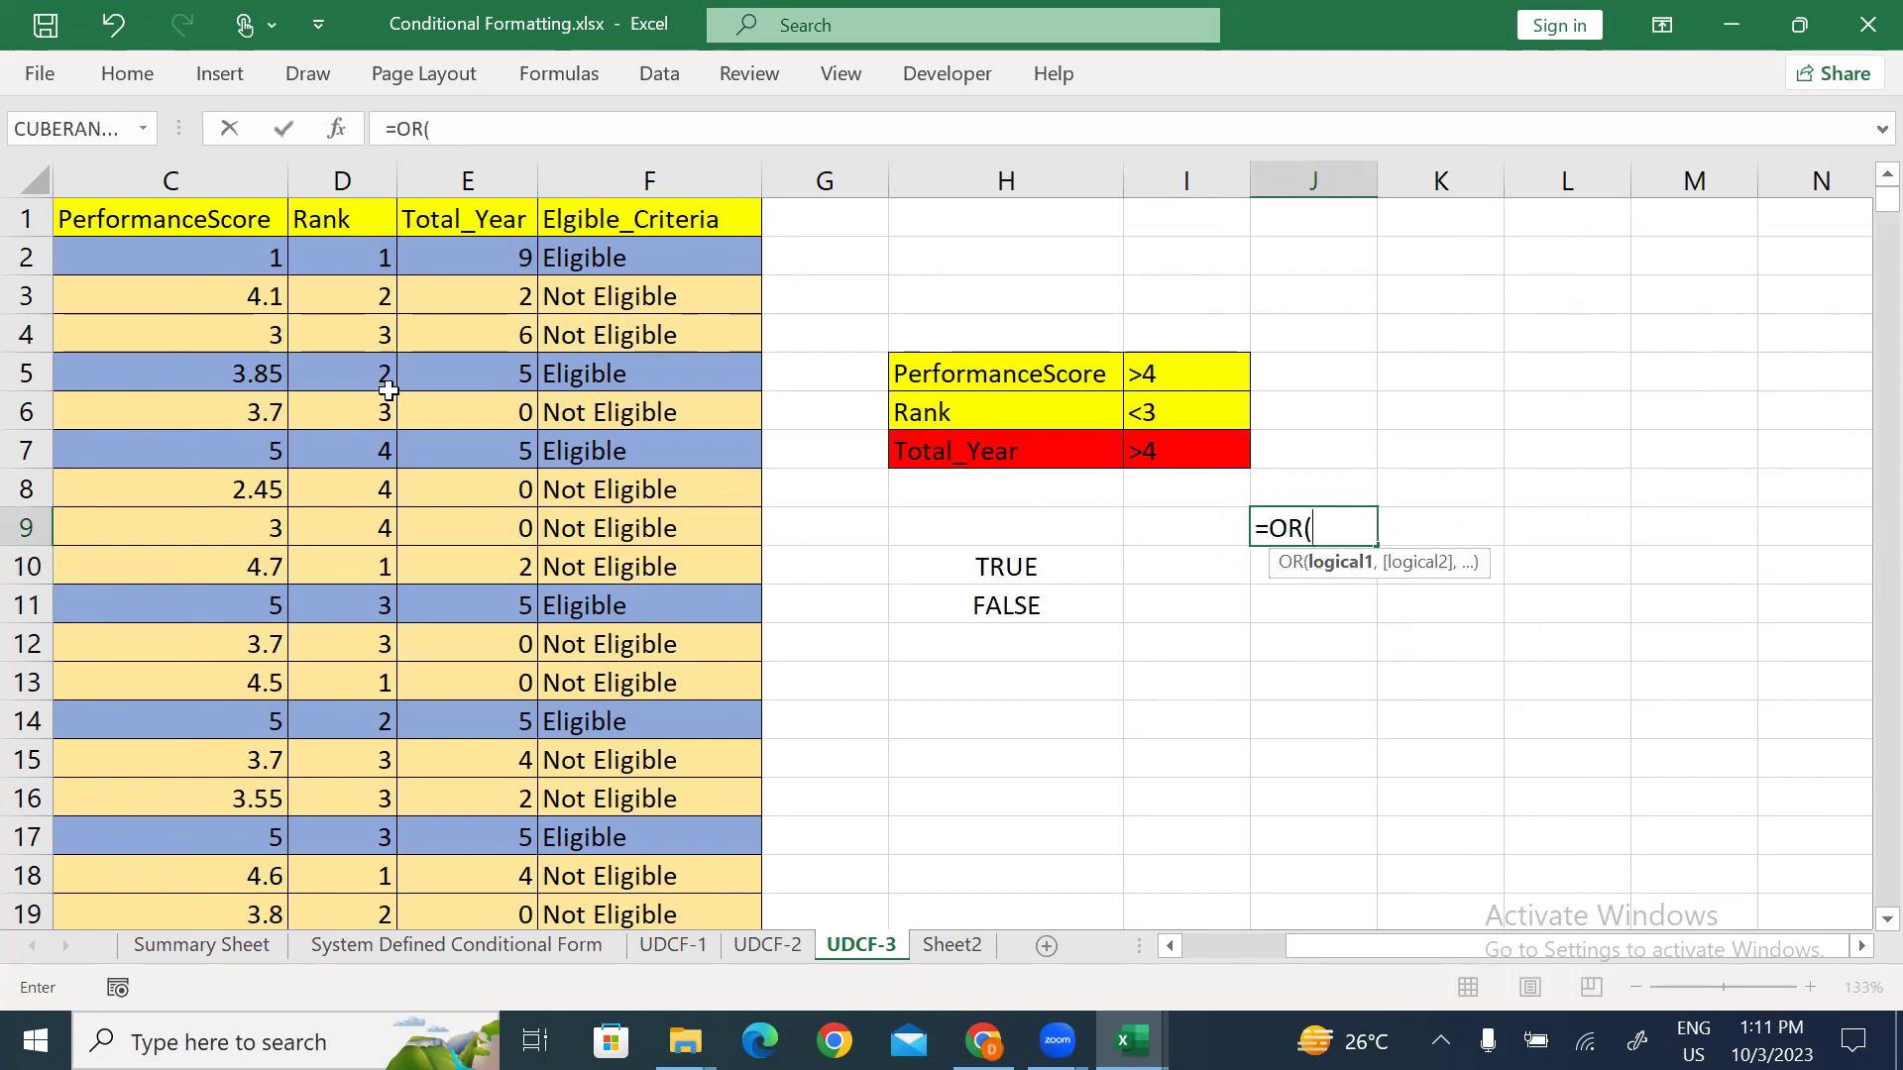
left_click(172, 245)
type(">4")
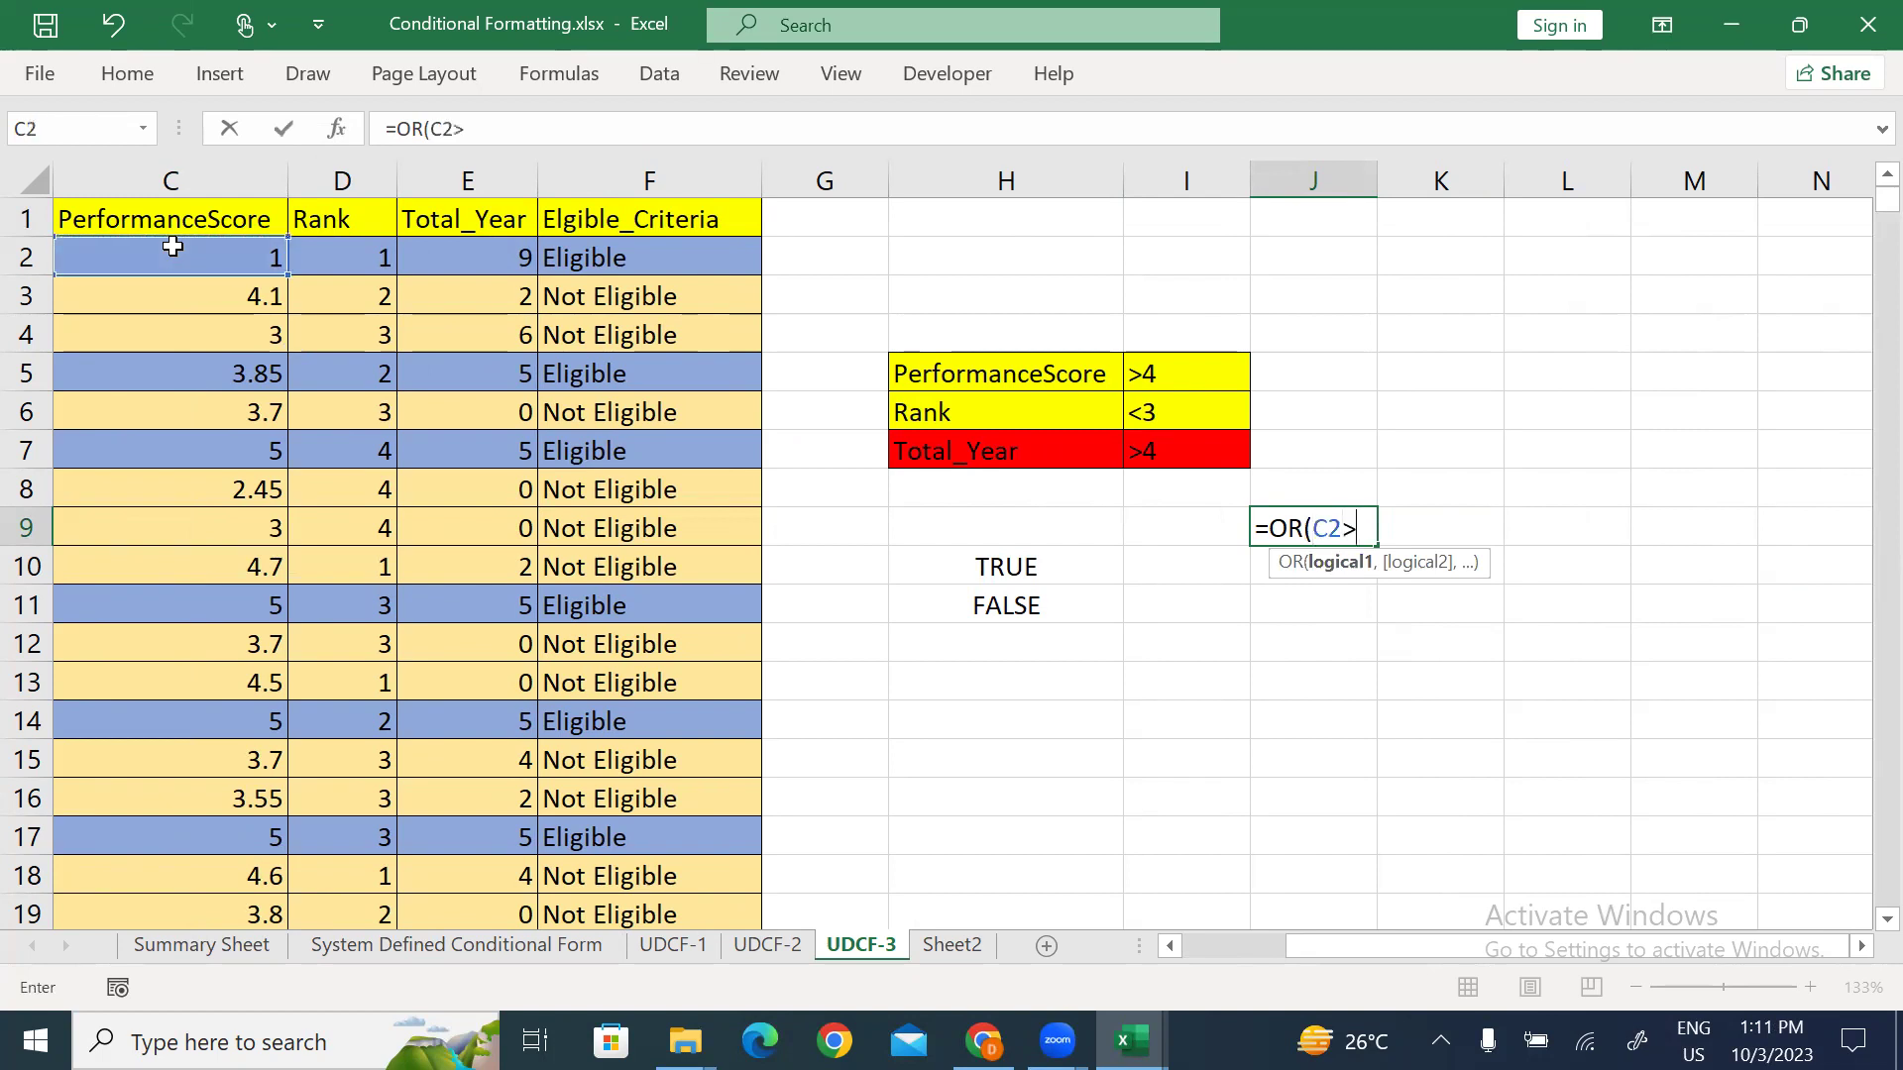
type(",")
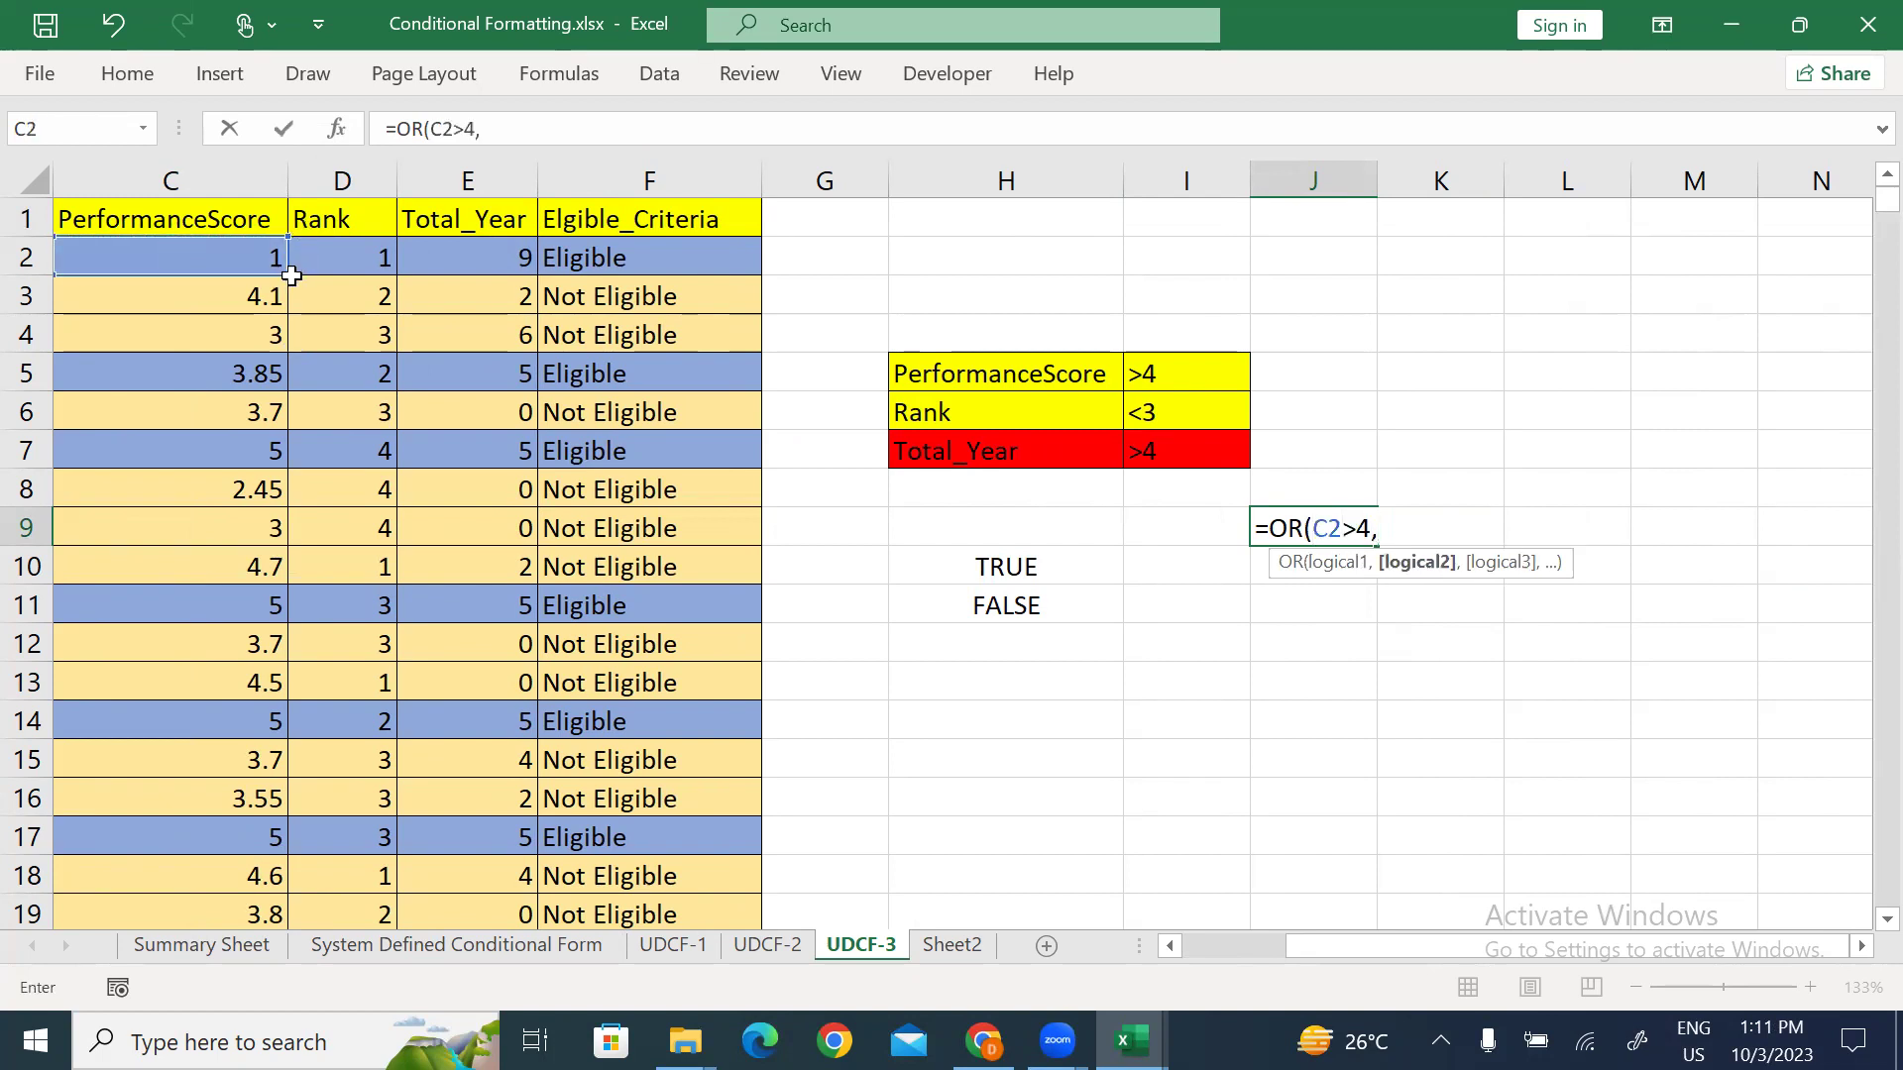
left_click(359, 248)
type(">")
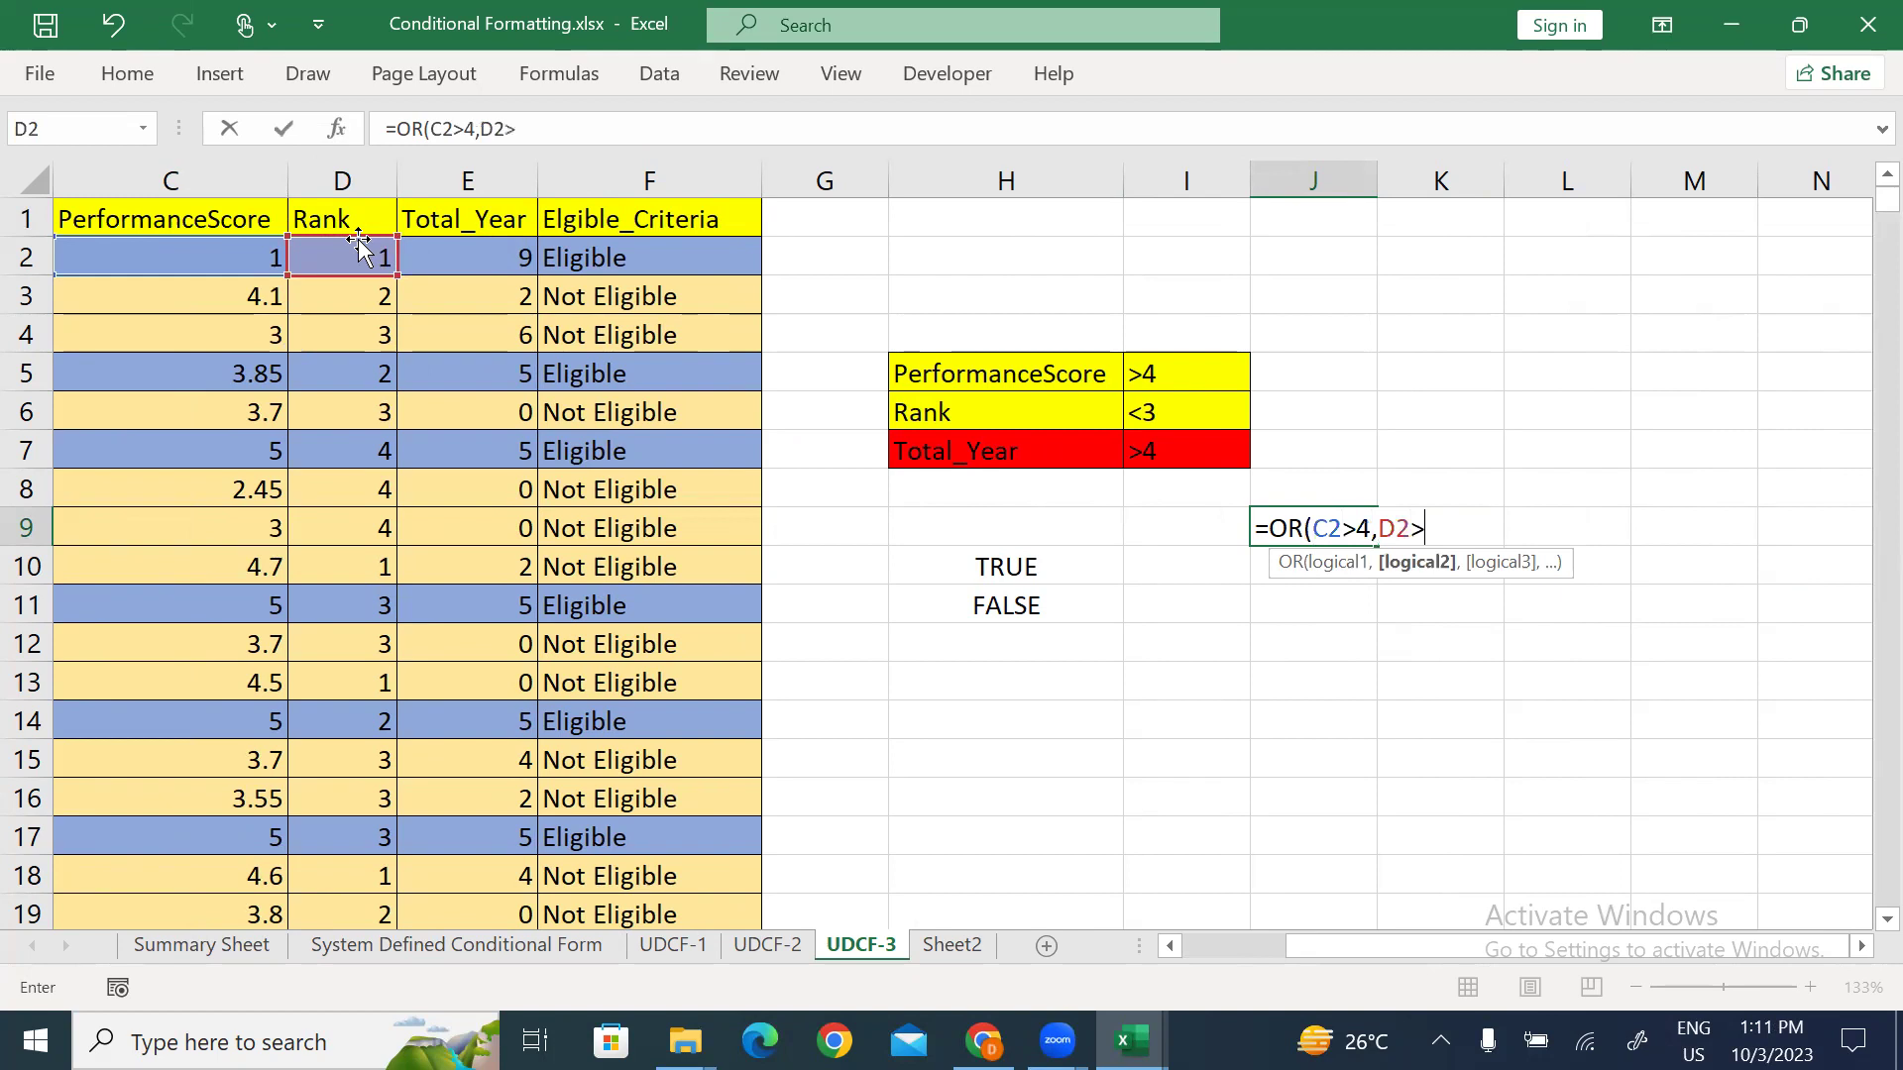
key("BackSpace")
type("<3)")
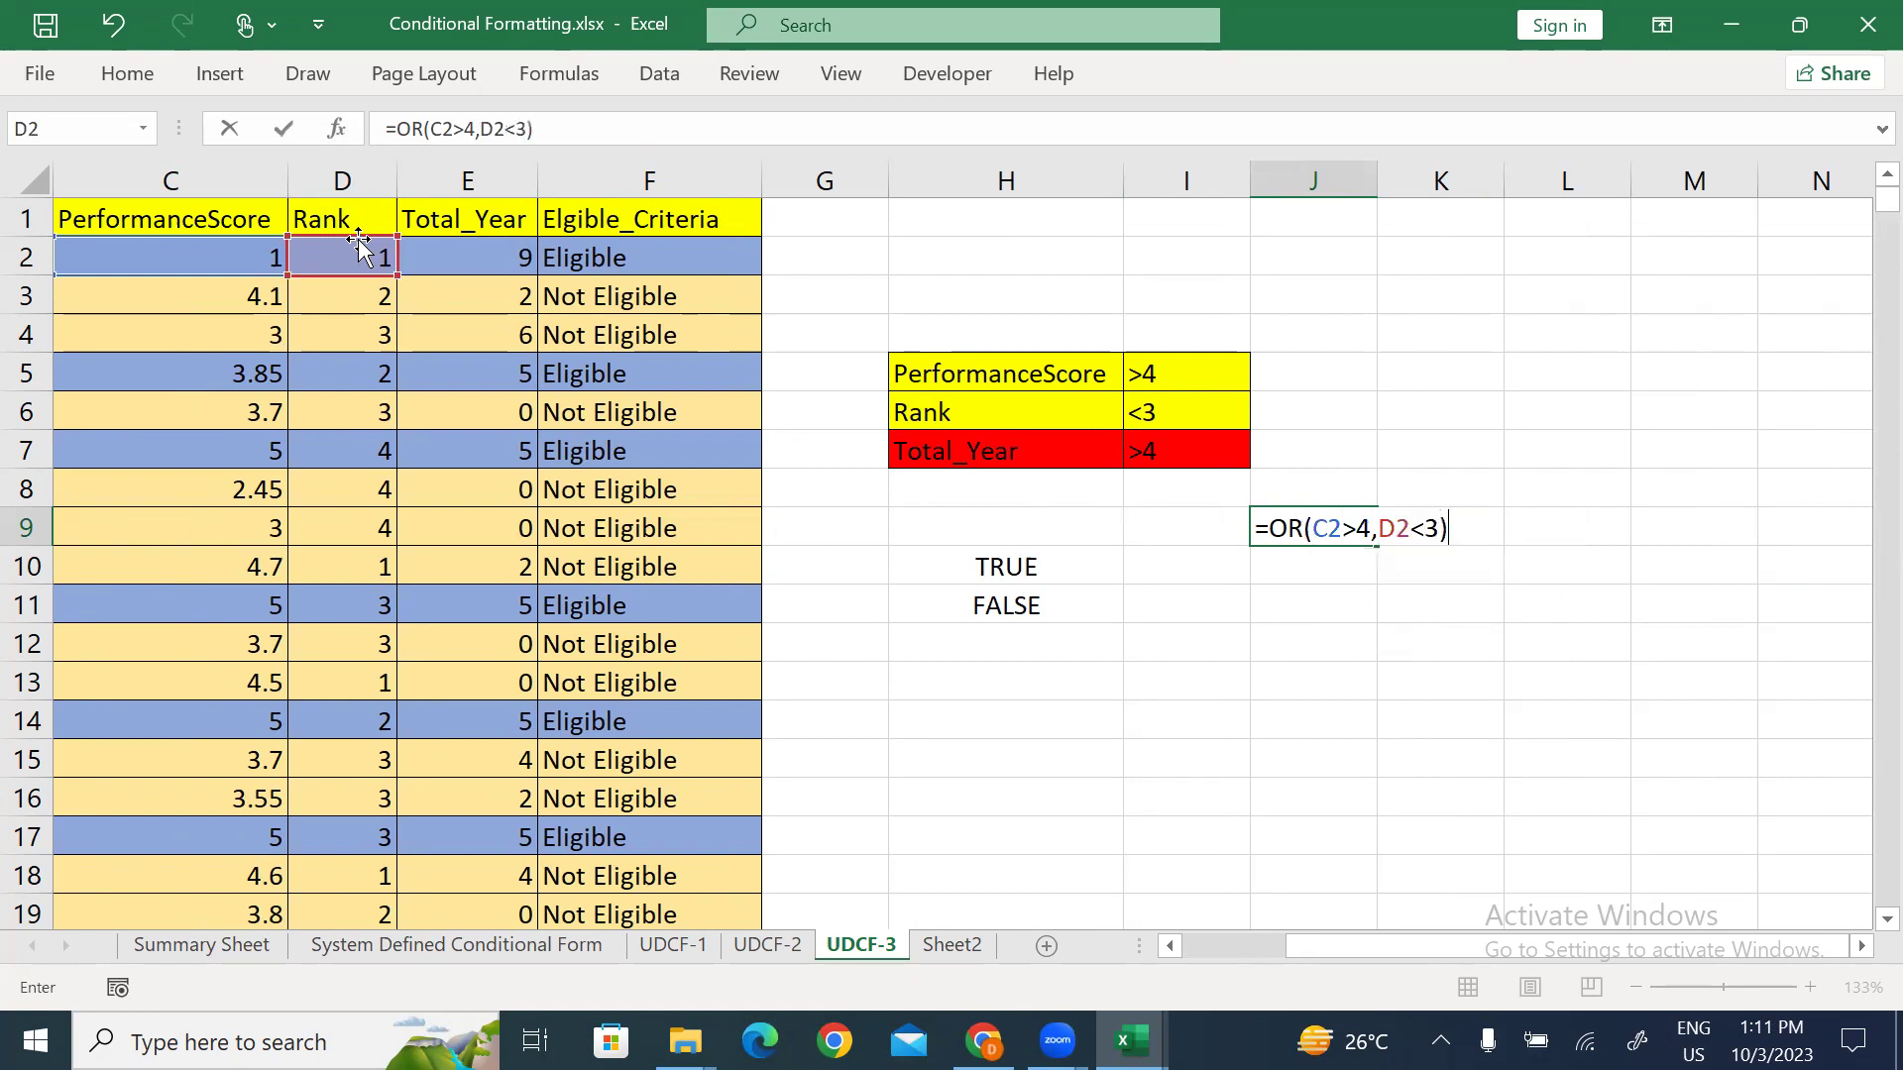
type(",")
key("BackSpace")
Step: Wrap the OR test in J9 inside AND and add E2 as the second argument: =AND(OR(C2>4,D2<3),E2
left_click(1314, 528)
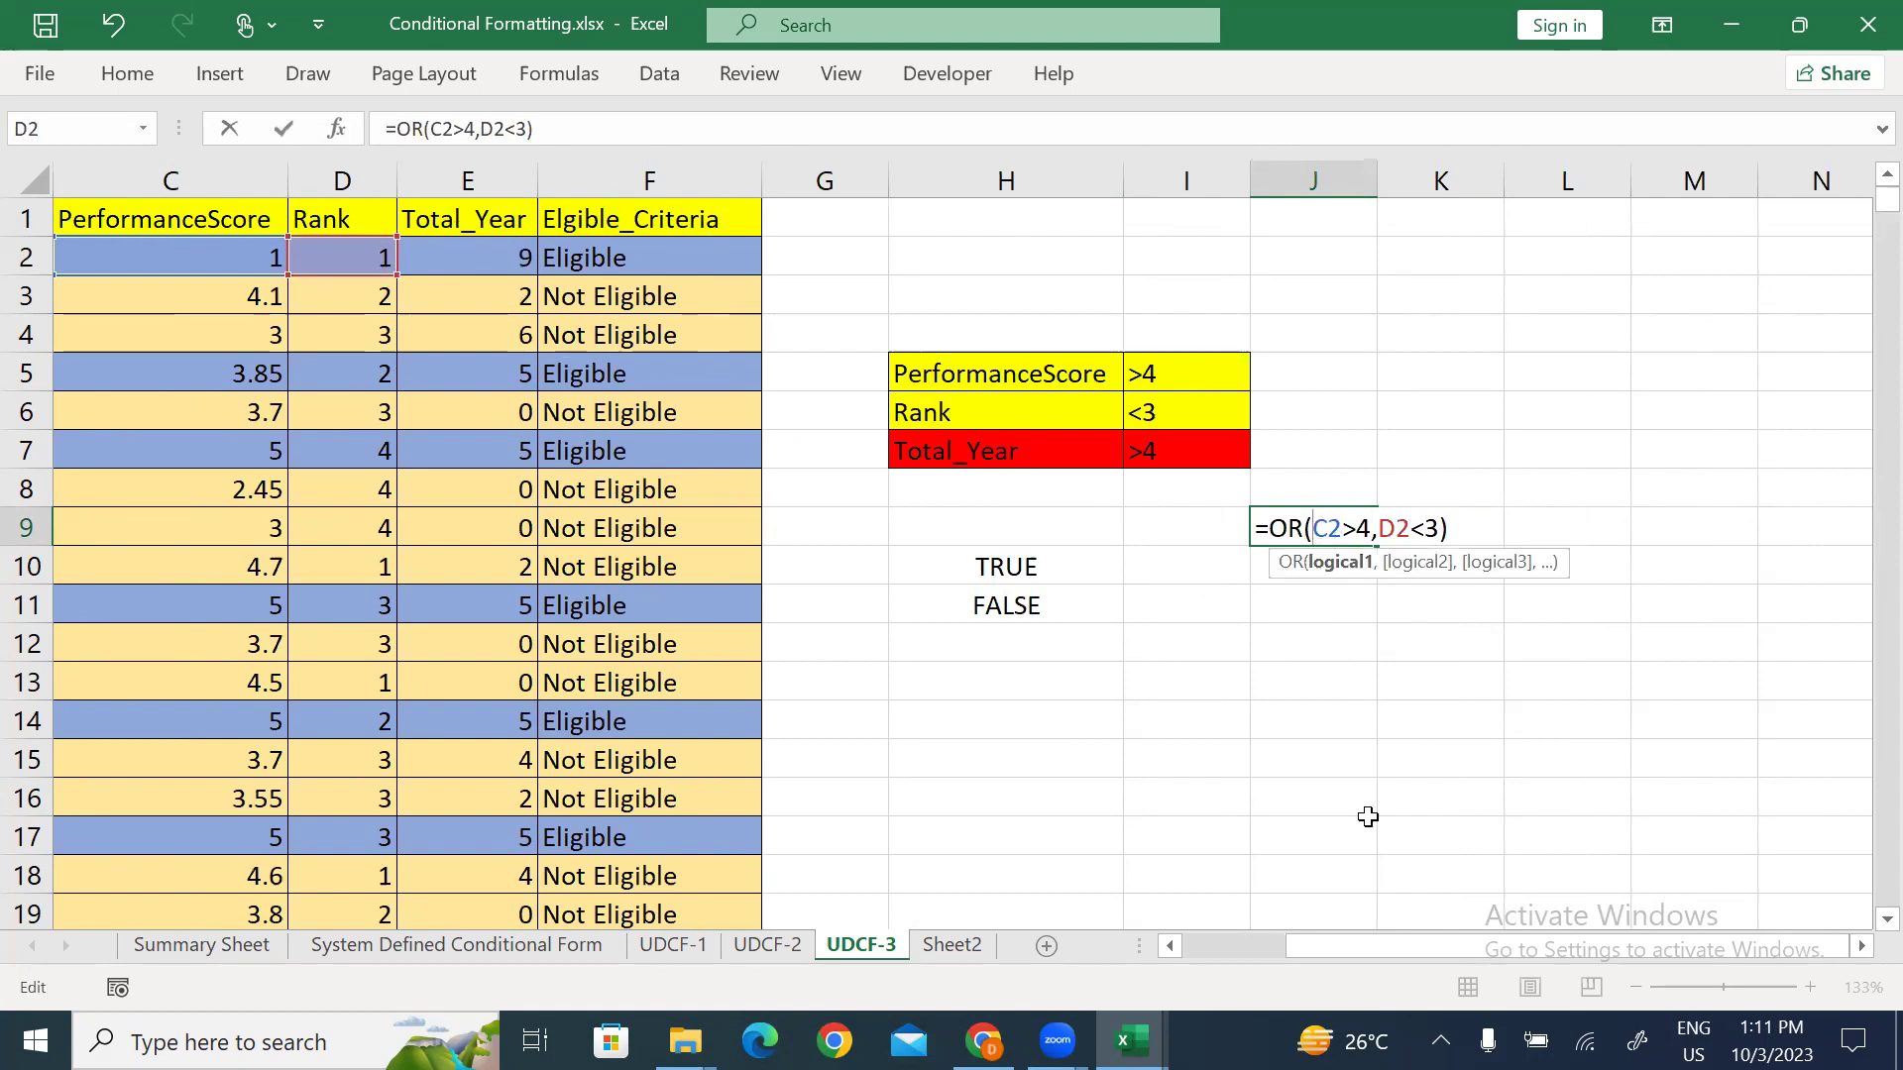
left_click(1273, 523)
type("AND(")
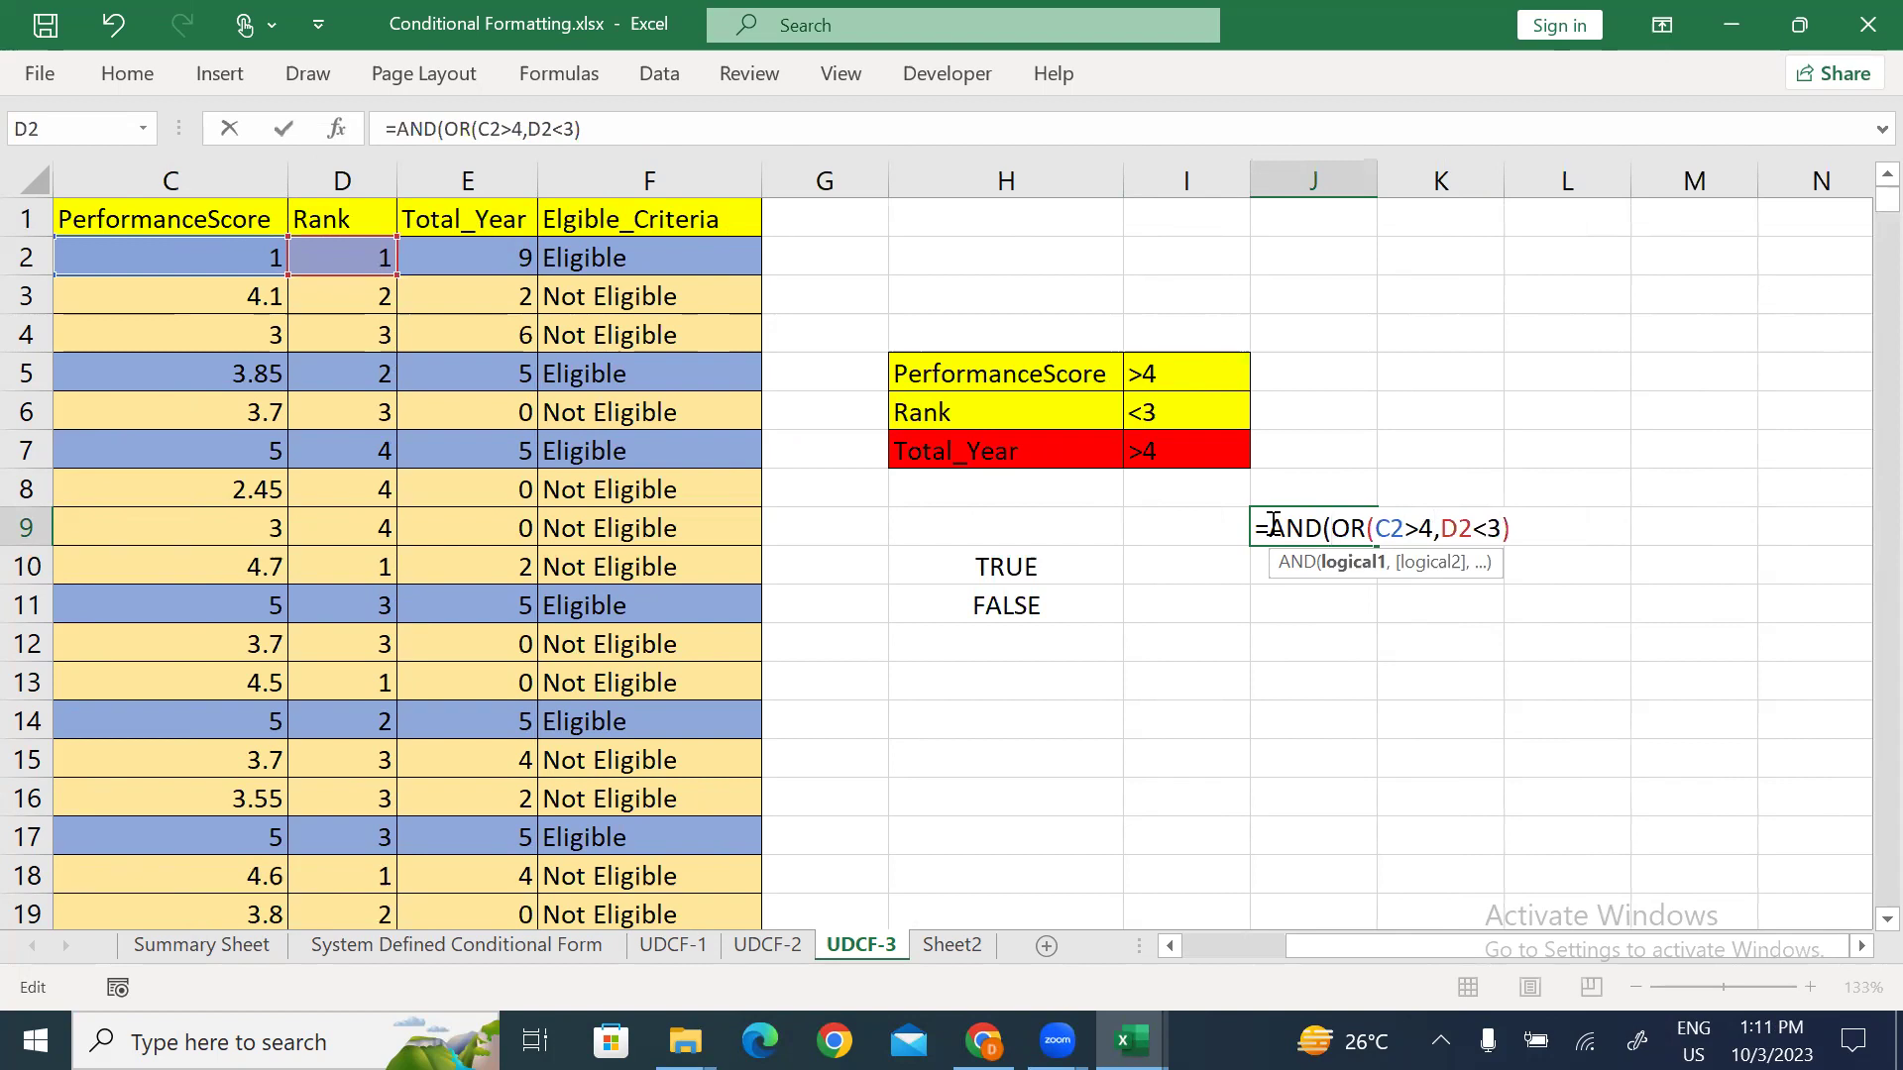
left_click_drag(1338, 532, 1521, 528)
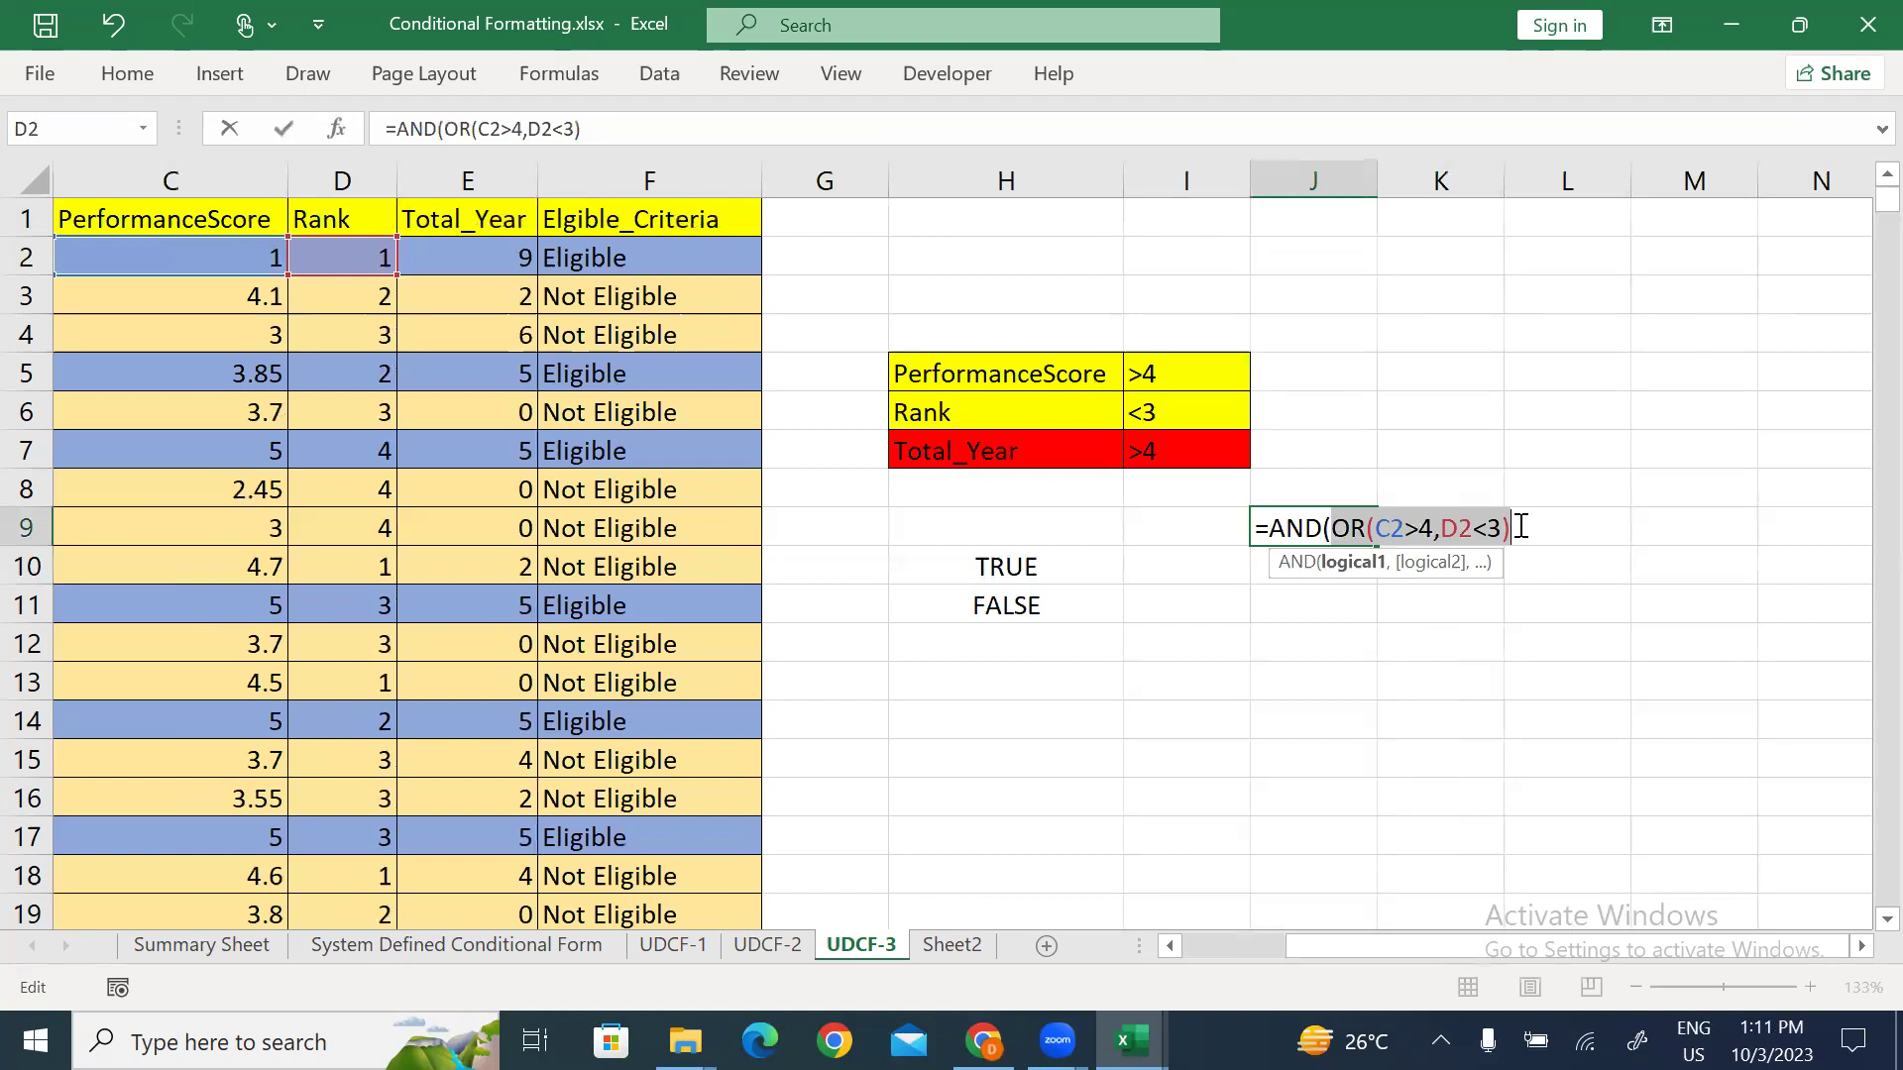
left_click(1340, 523)
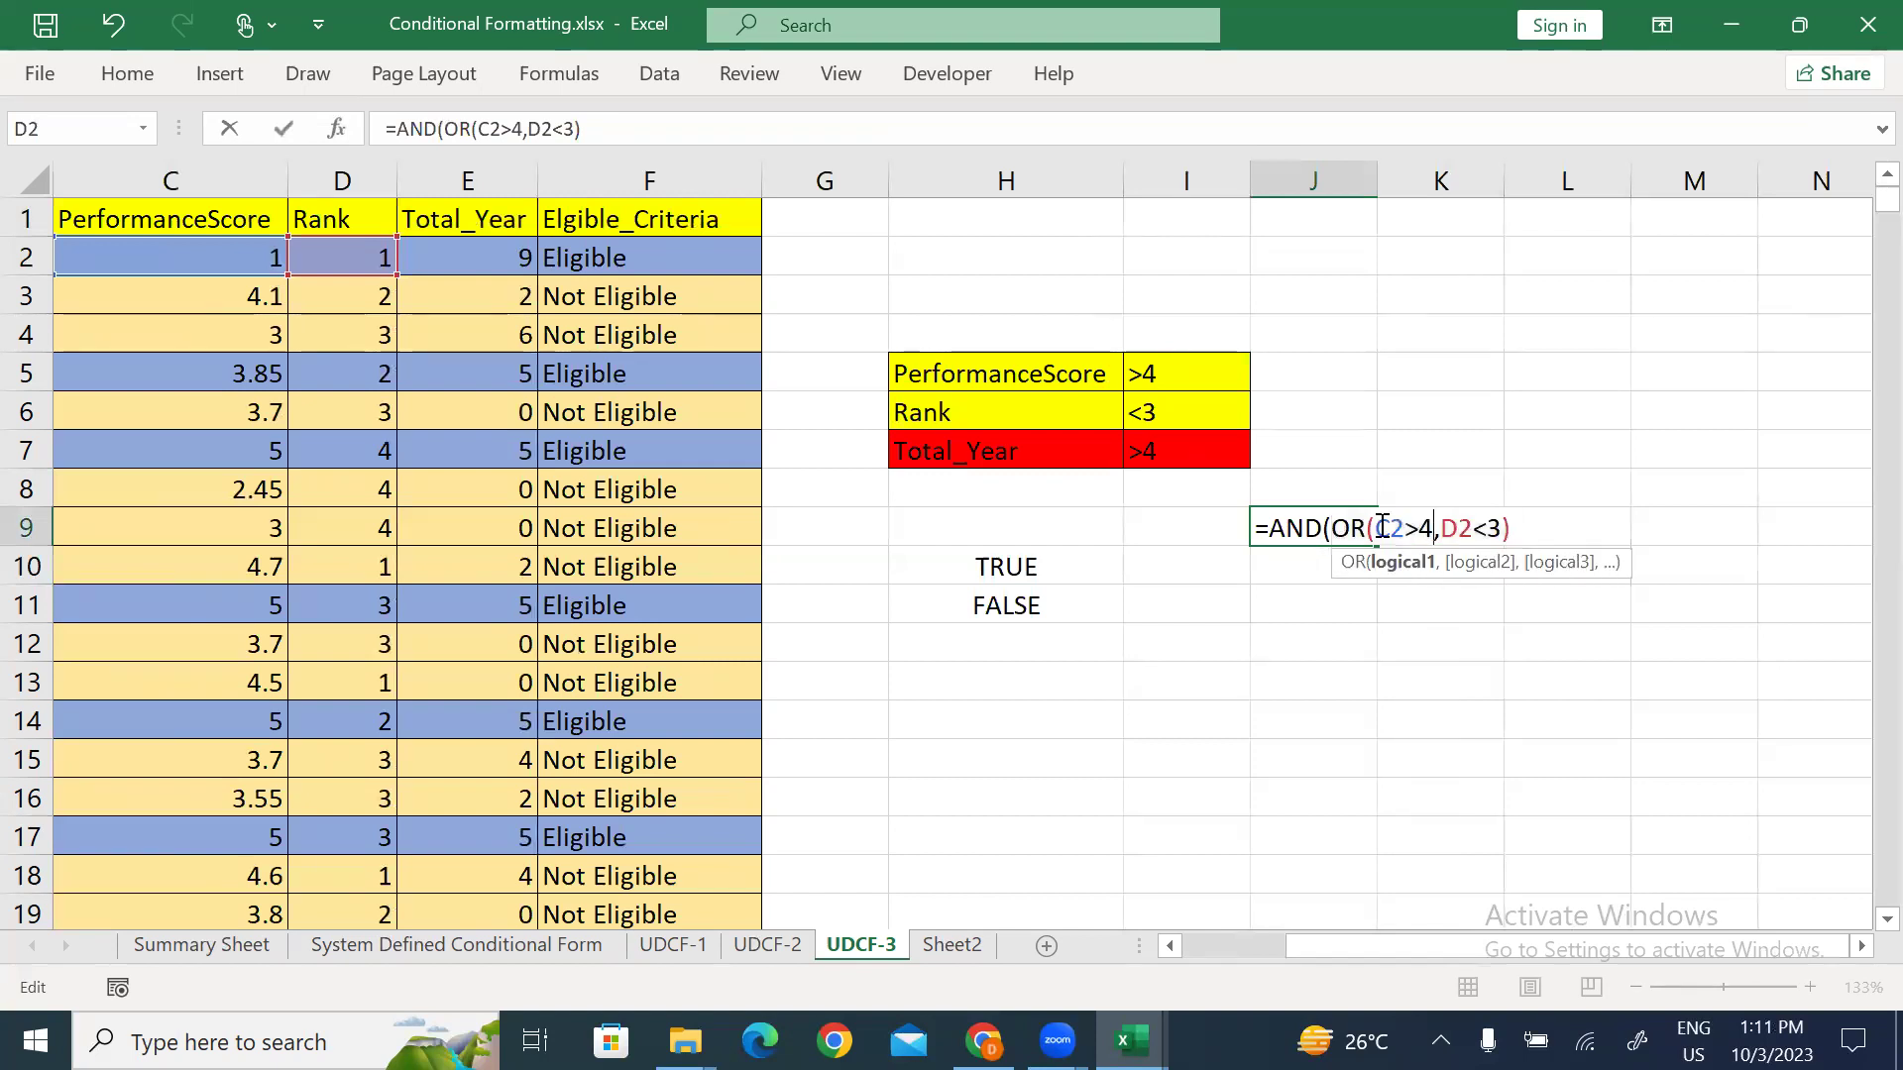
left_click_drag(1340, 522, 1524, 530)
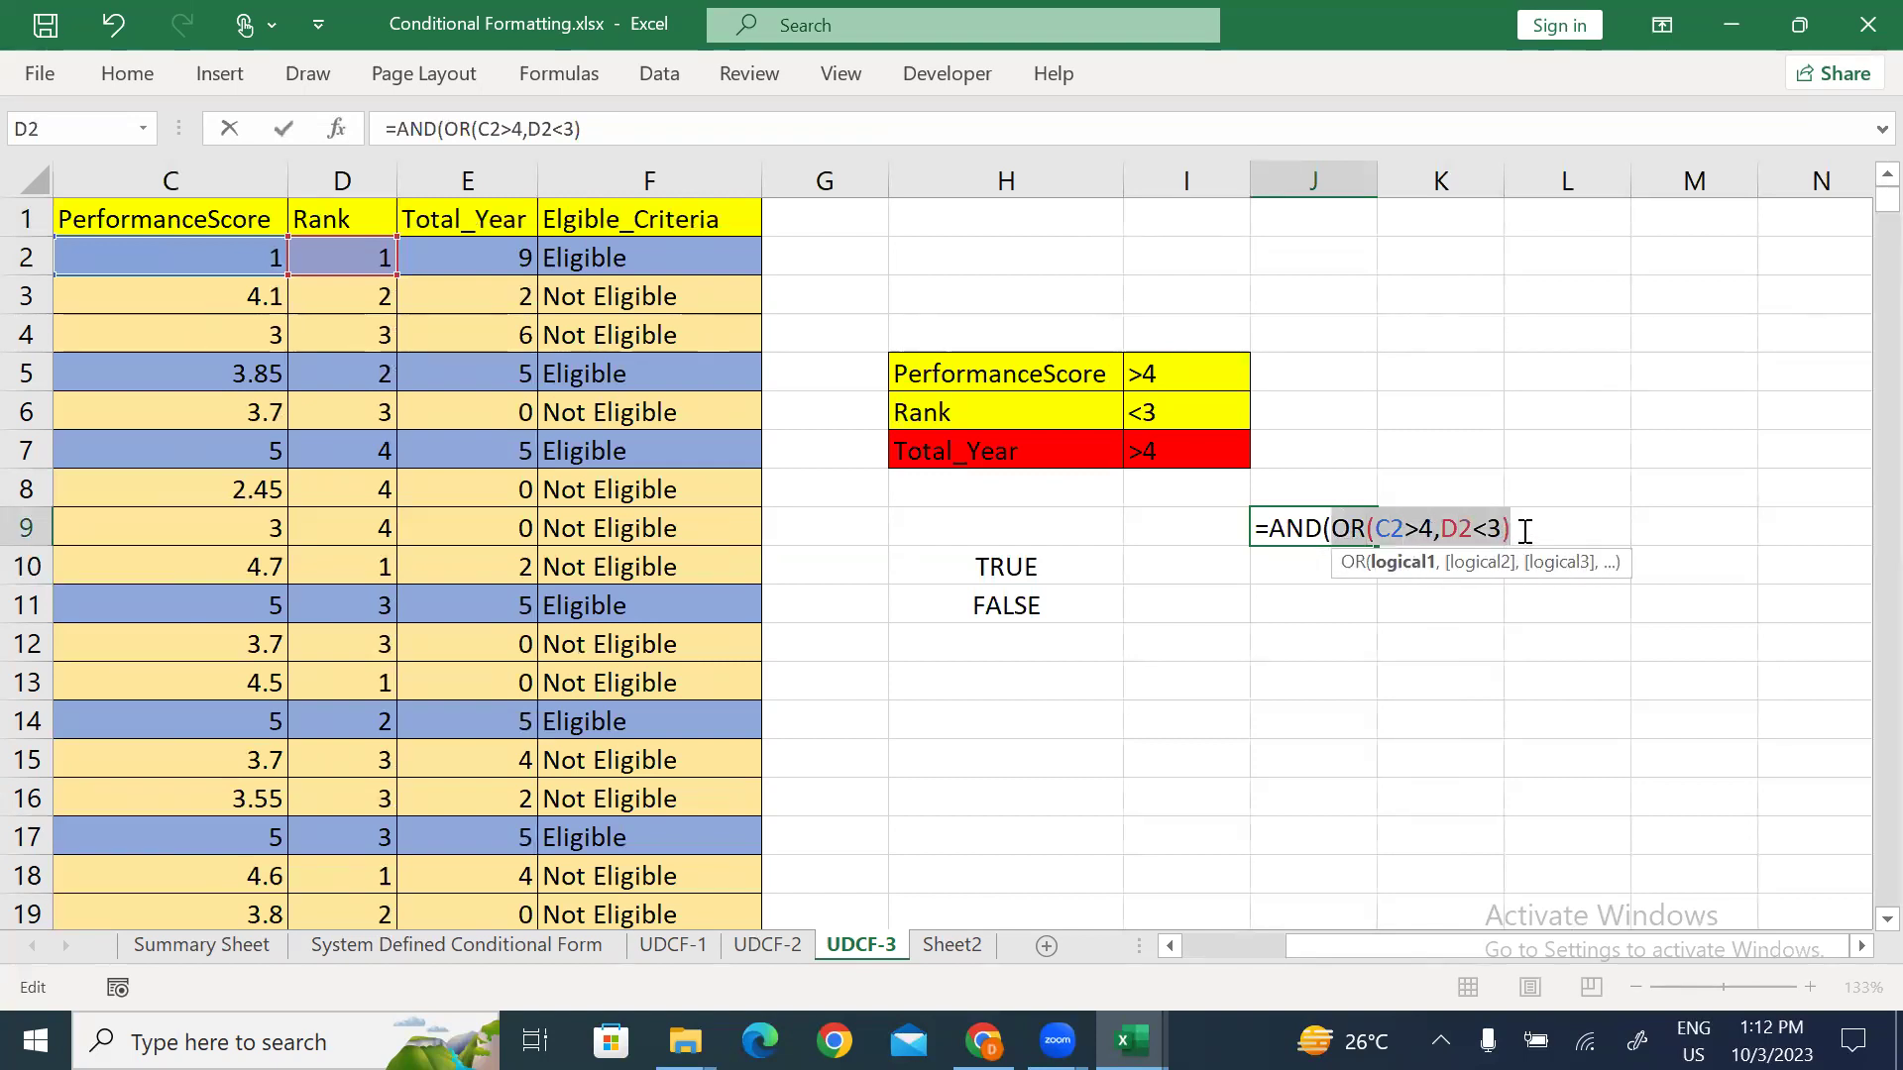
left_click(1525, 530)
type(",")
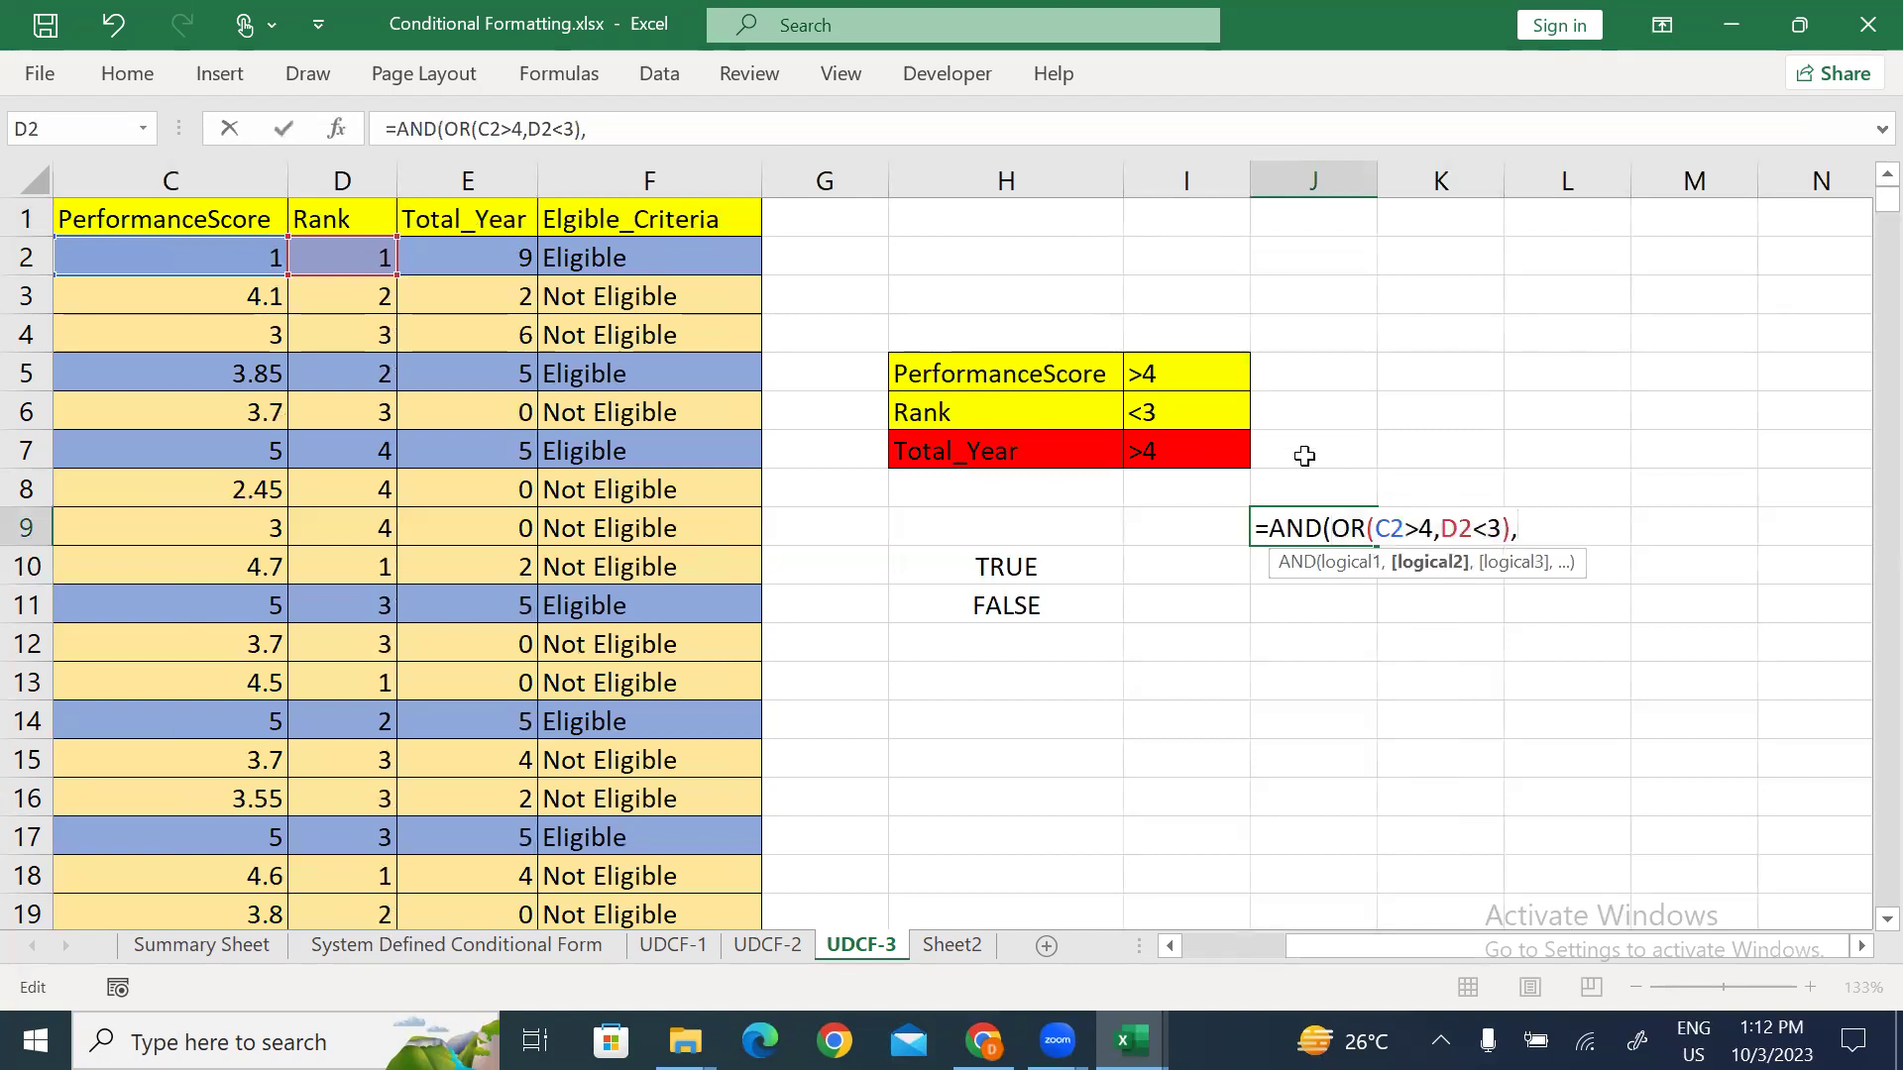
left_click(468, 255)
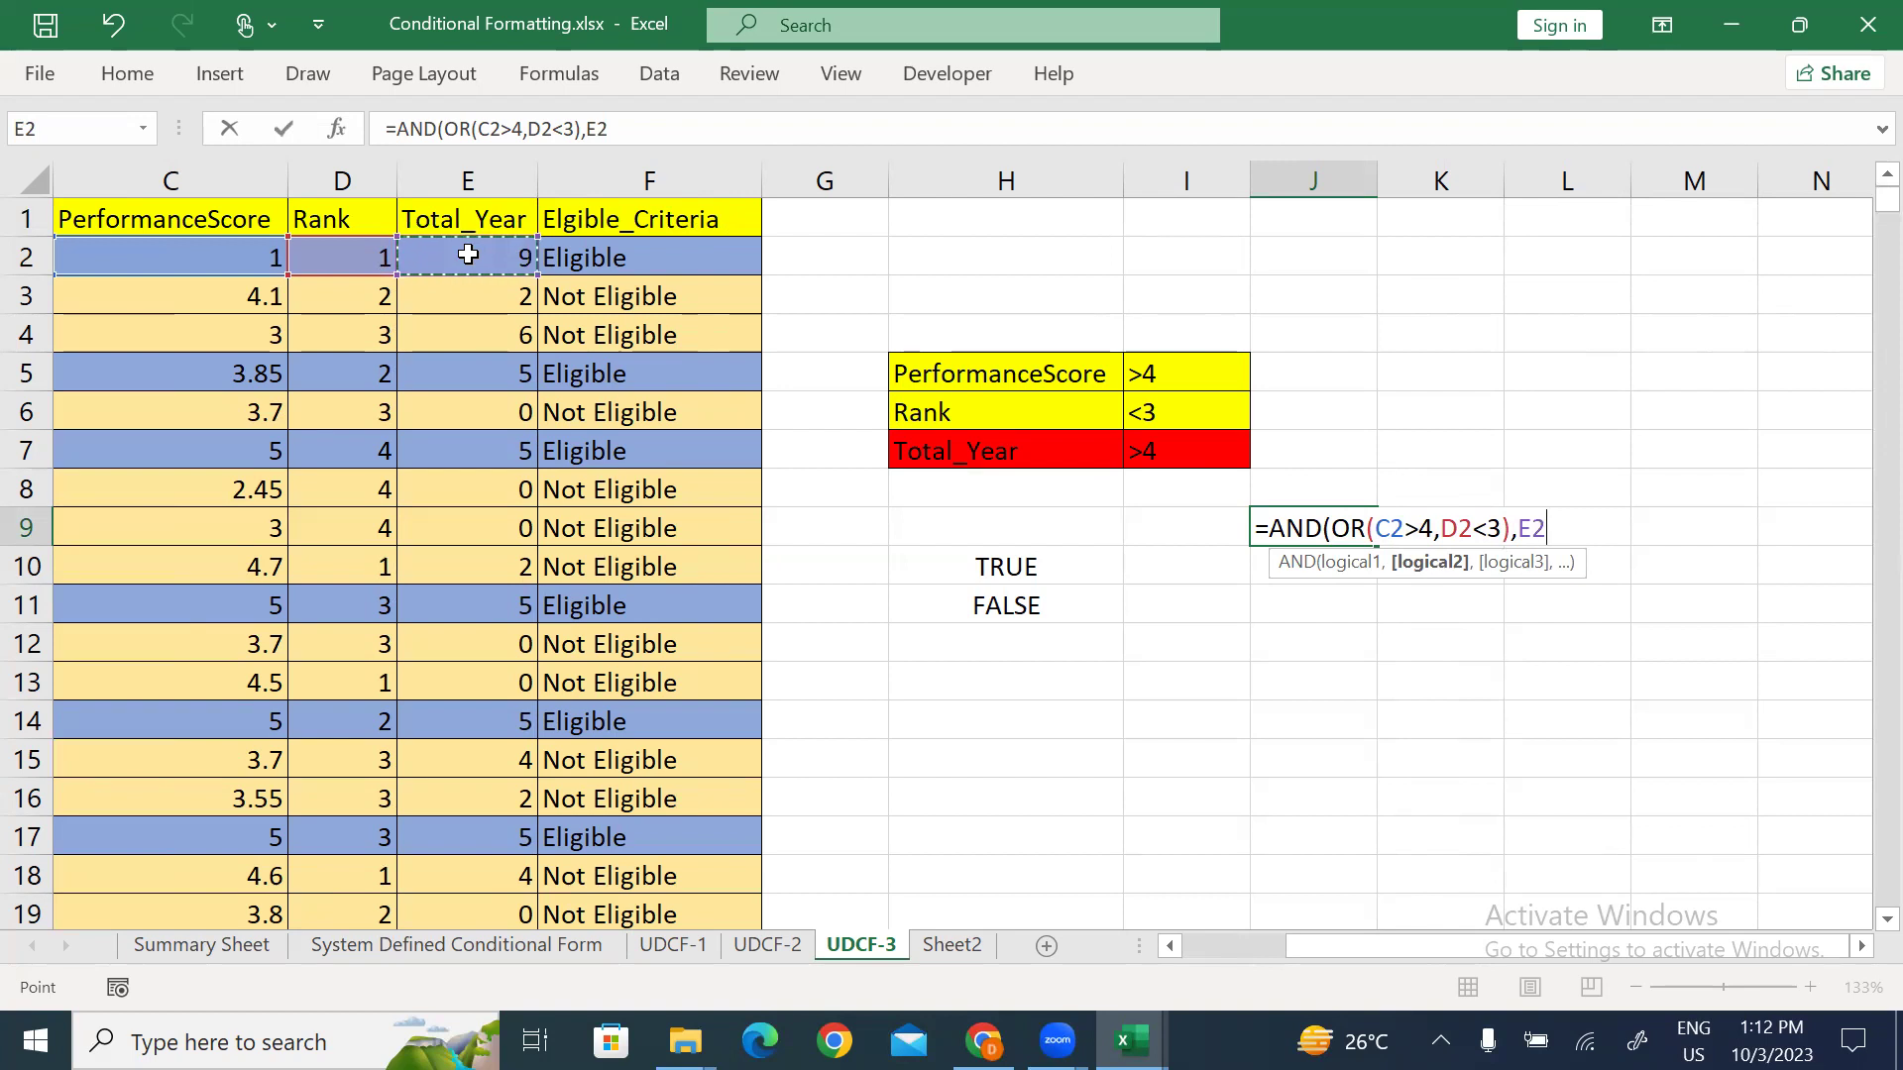
Step: Erase the unfinished AND/OR formula from J9
key("BackSpace")
key("BackSpace")
key("BackSpace")
key("BackSpace")
key("BackSpace")
key("BackSpace")
key("BackSpace")
key("BackSpace")
key("BackSpace")
key("BackSpace")
key("BackSpace")
key("BackSpace")
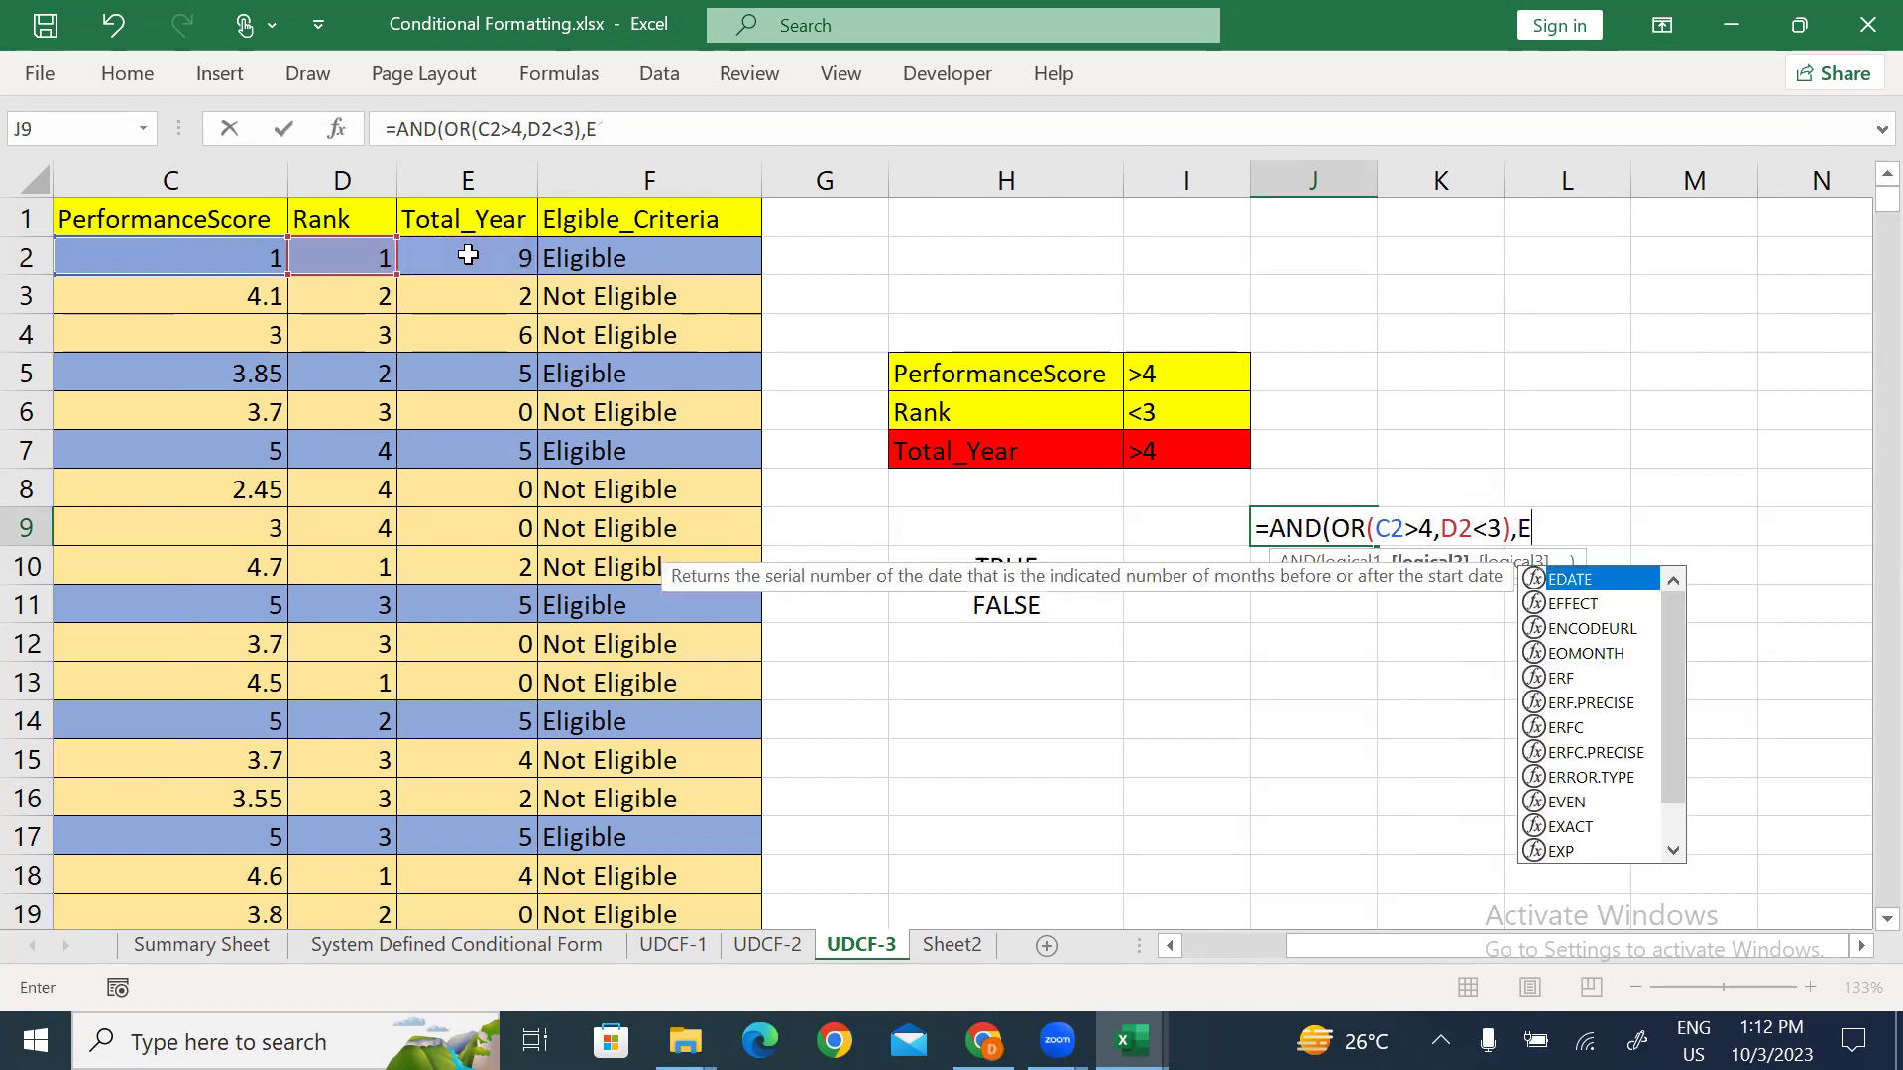
key("BackSpace")
key("BackSpace")
key("BackSpace")
key("BackSpace")
key("BackSpace")
key("BackSpace")
key("BackSpace")
key("BackSpace")
key("BackSpace")
type("=OR(")
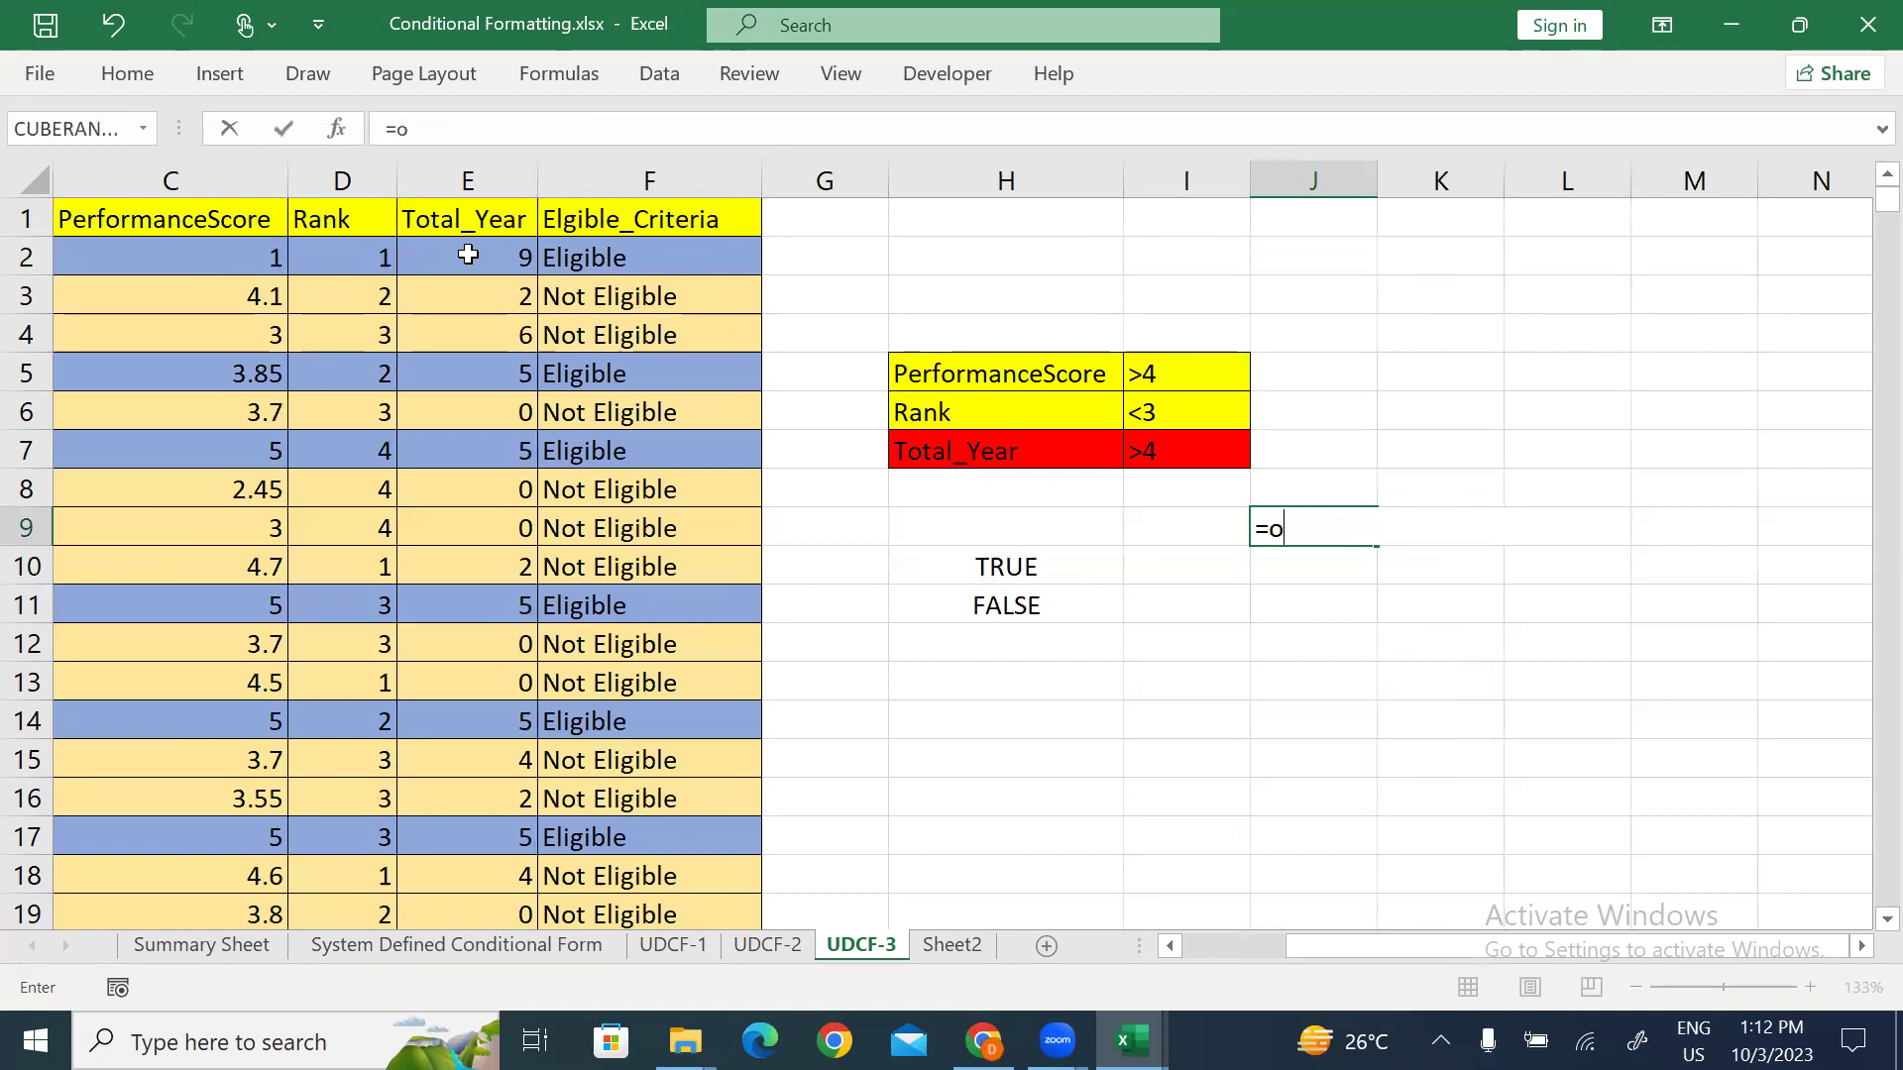
type("amd")
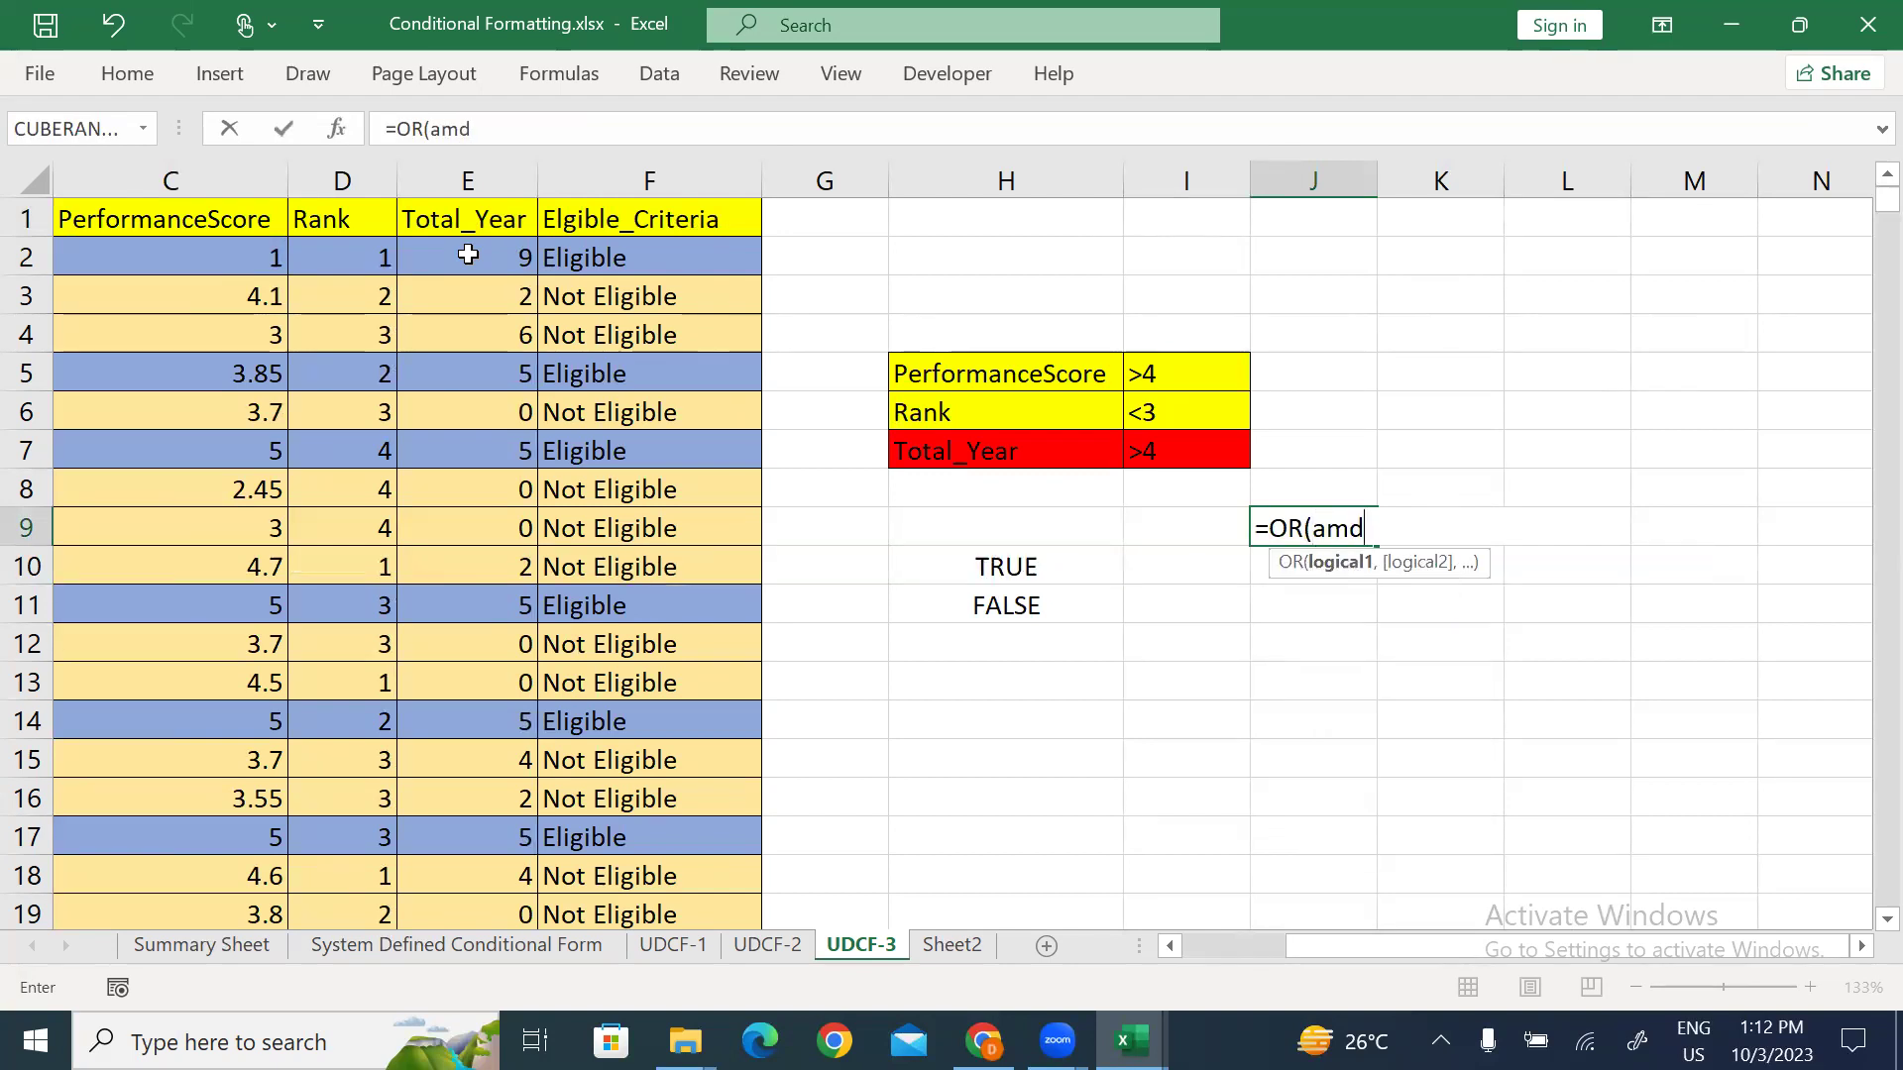
key("Tab")
key("Left")
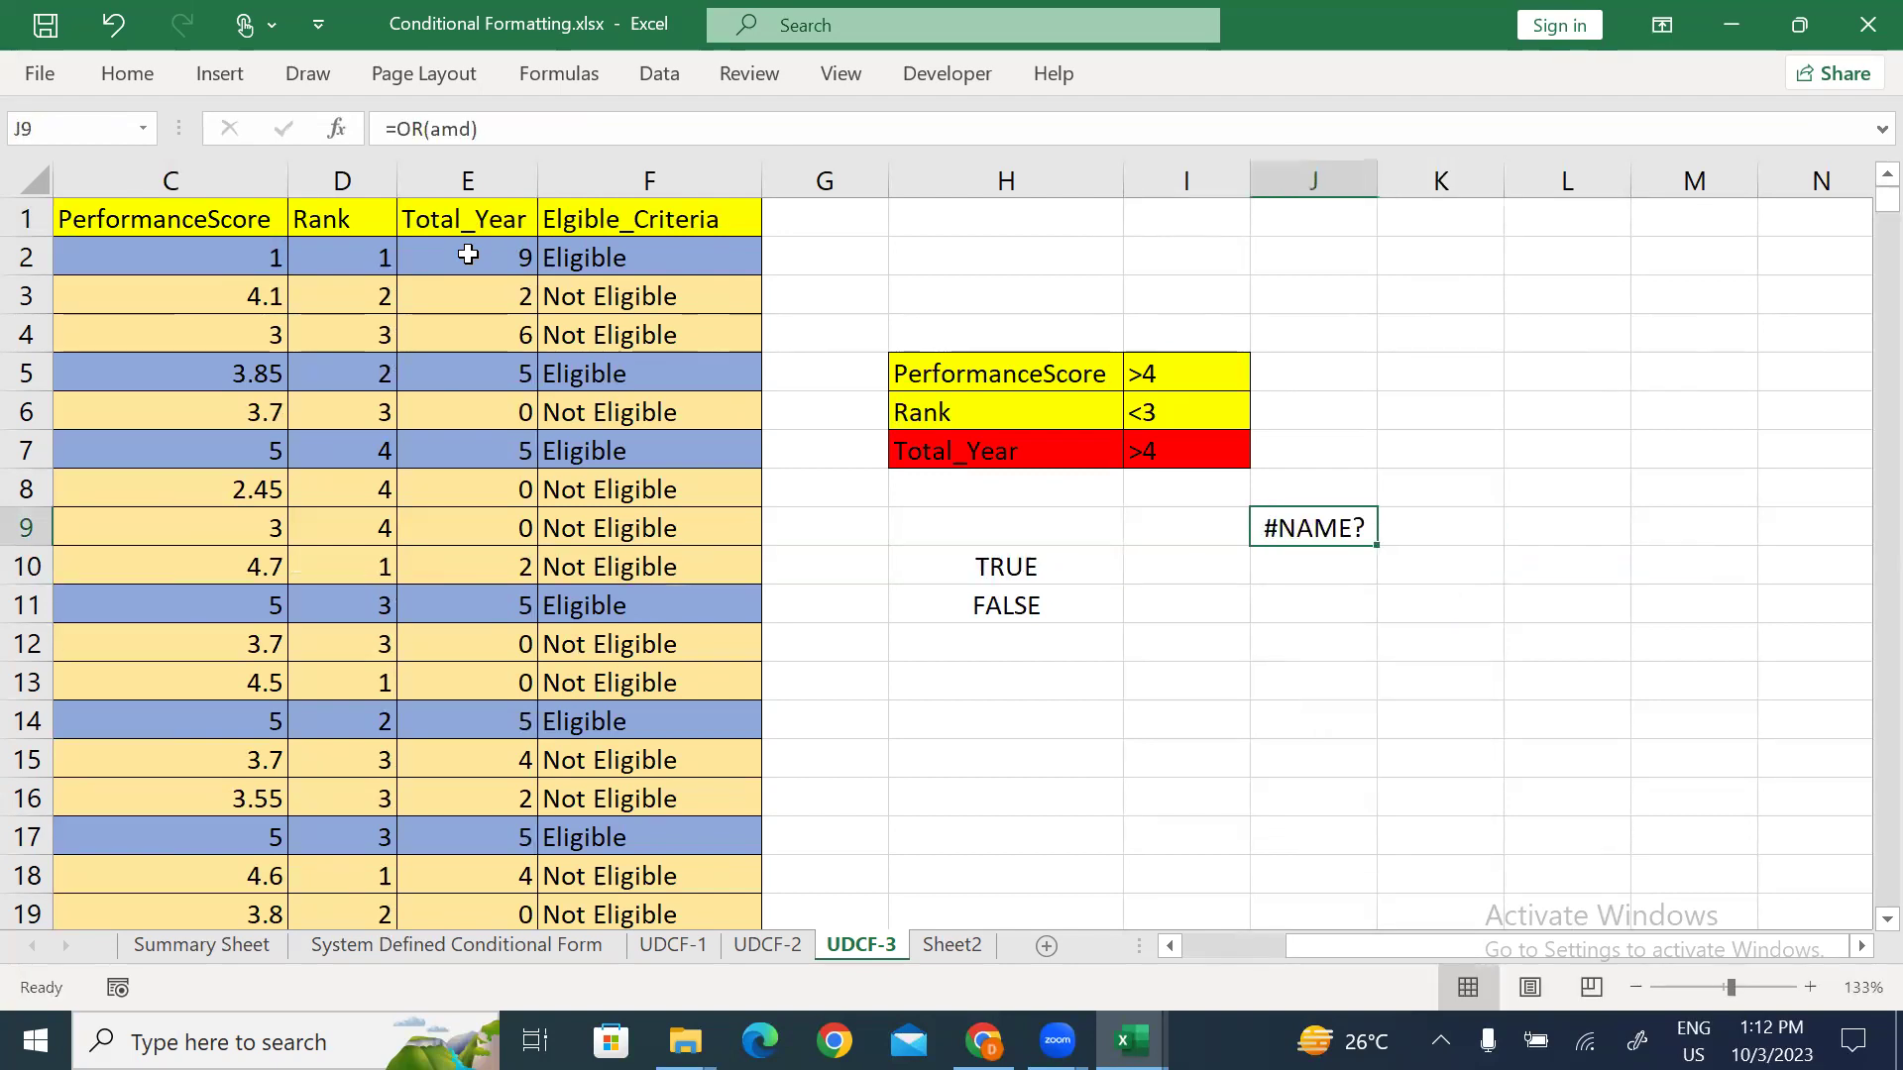
Step: Enter =OR(AND(C2>4,D2<3),E2>4) in J9, accepting the suggested closing-bracket correction
type("=or")
key("Tab")
type("and")
key("Tab")
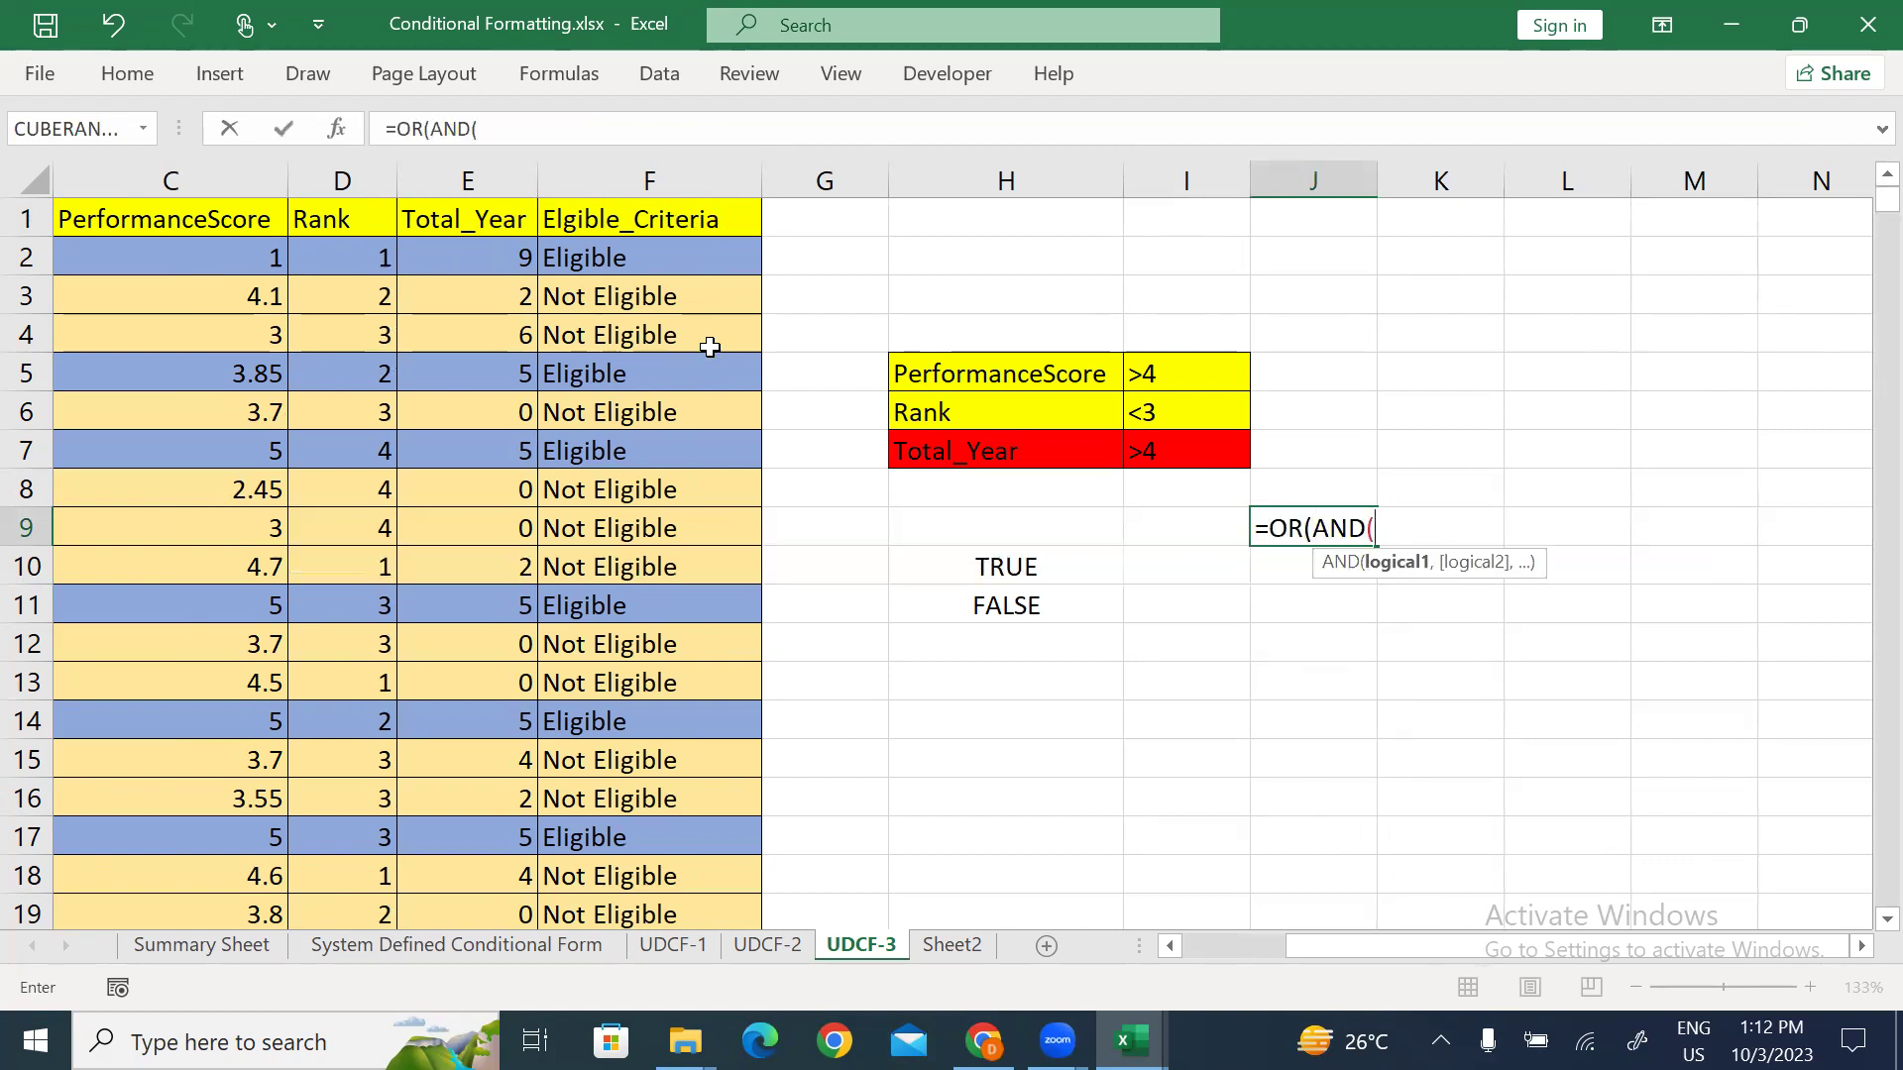
left_click(94, 262)
type(">4")
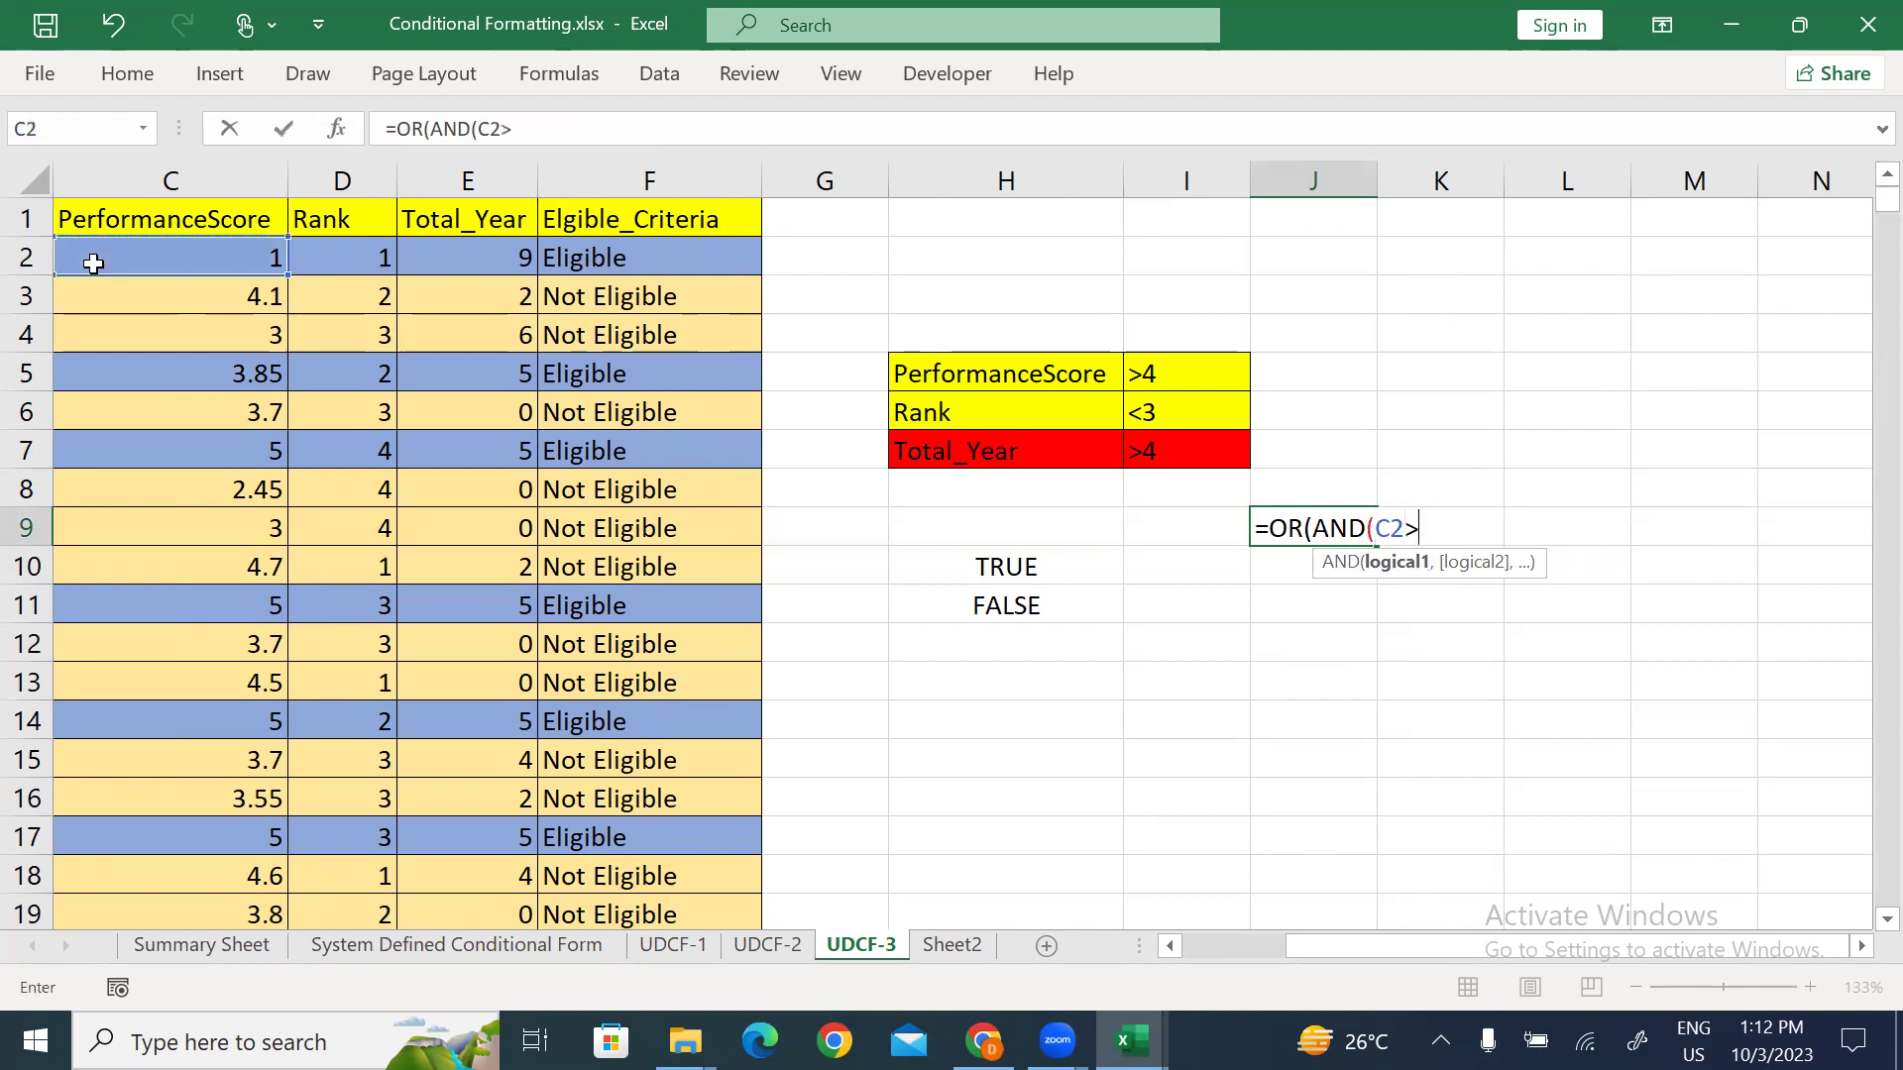
type(",")
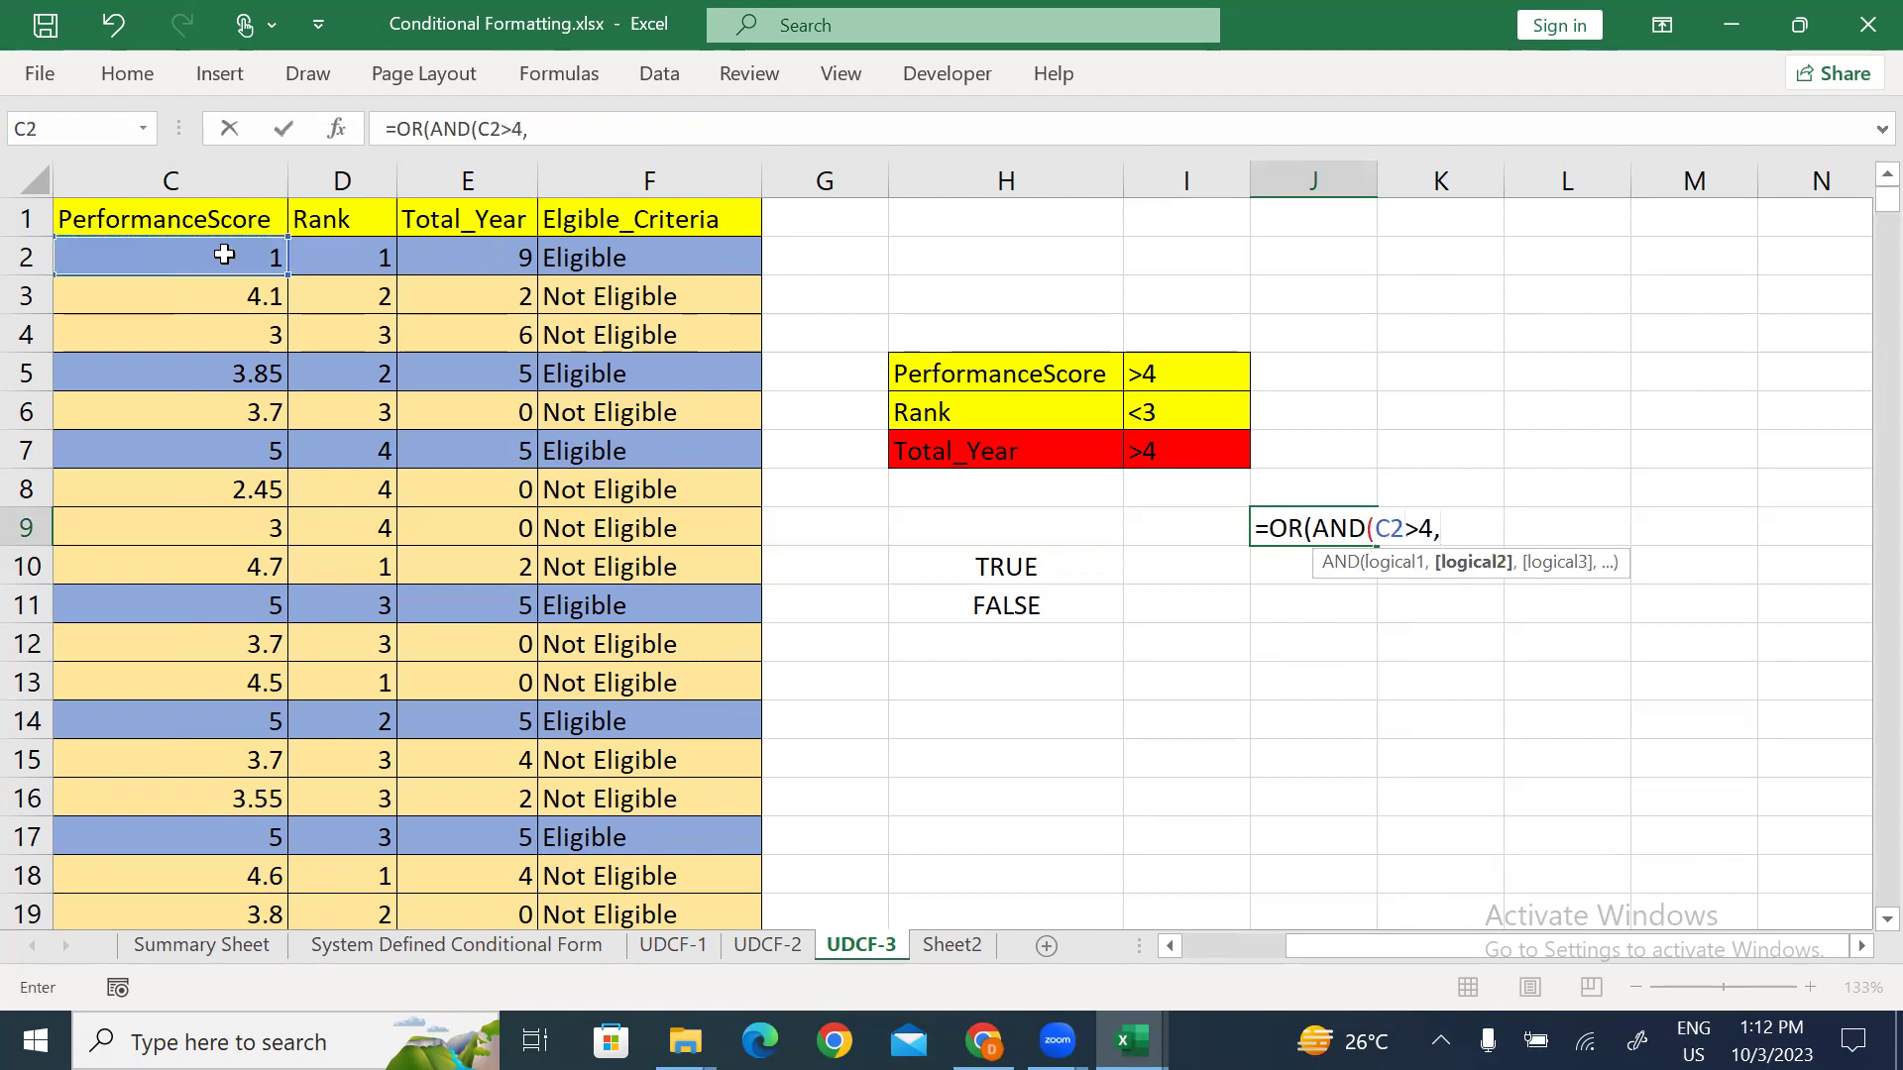
left_click(359, 254)
type("<3")
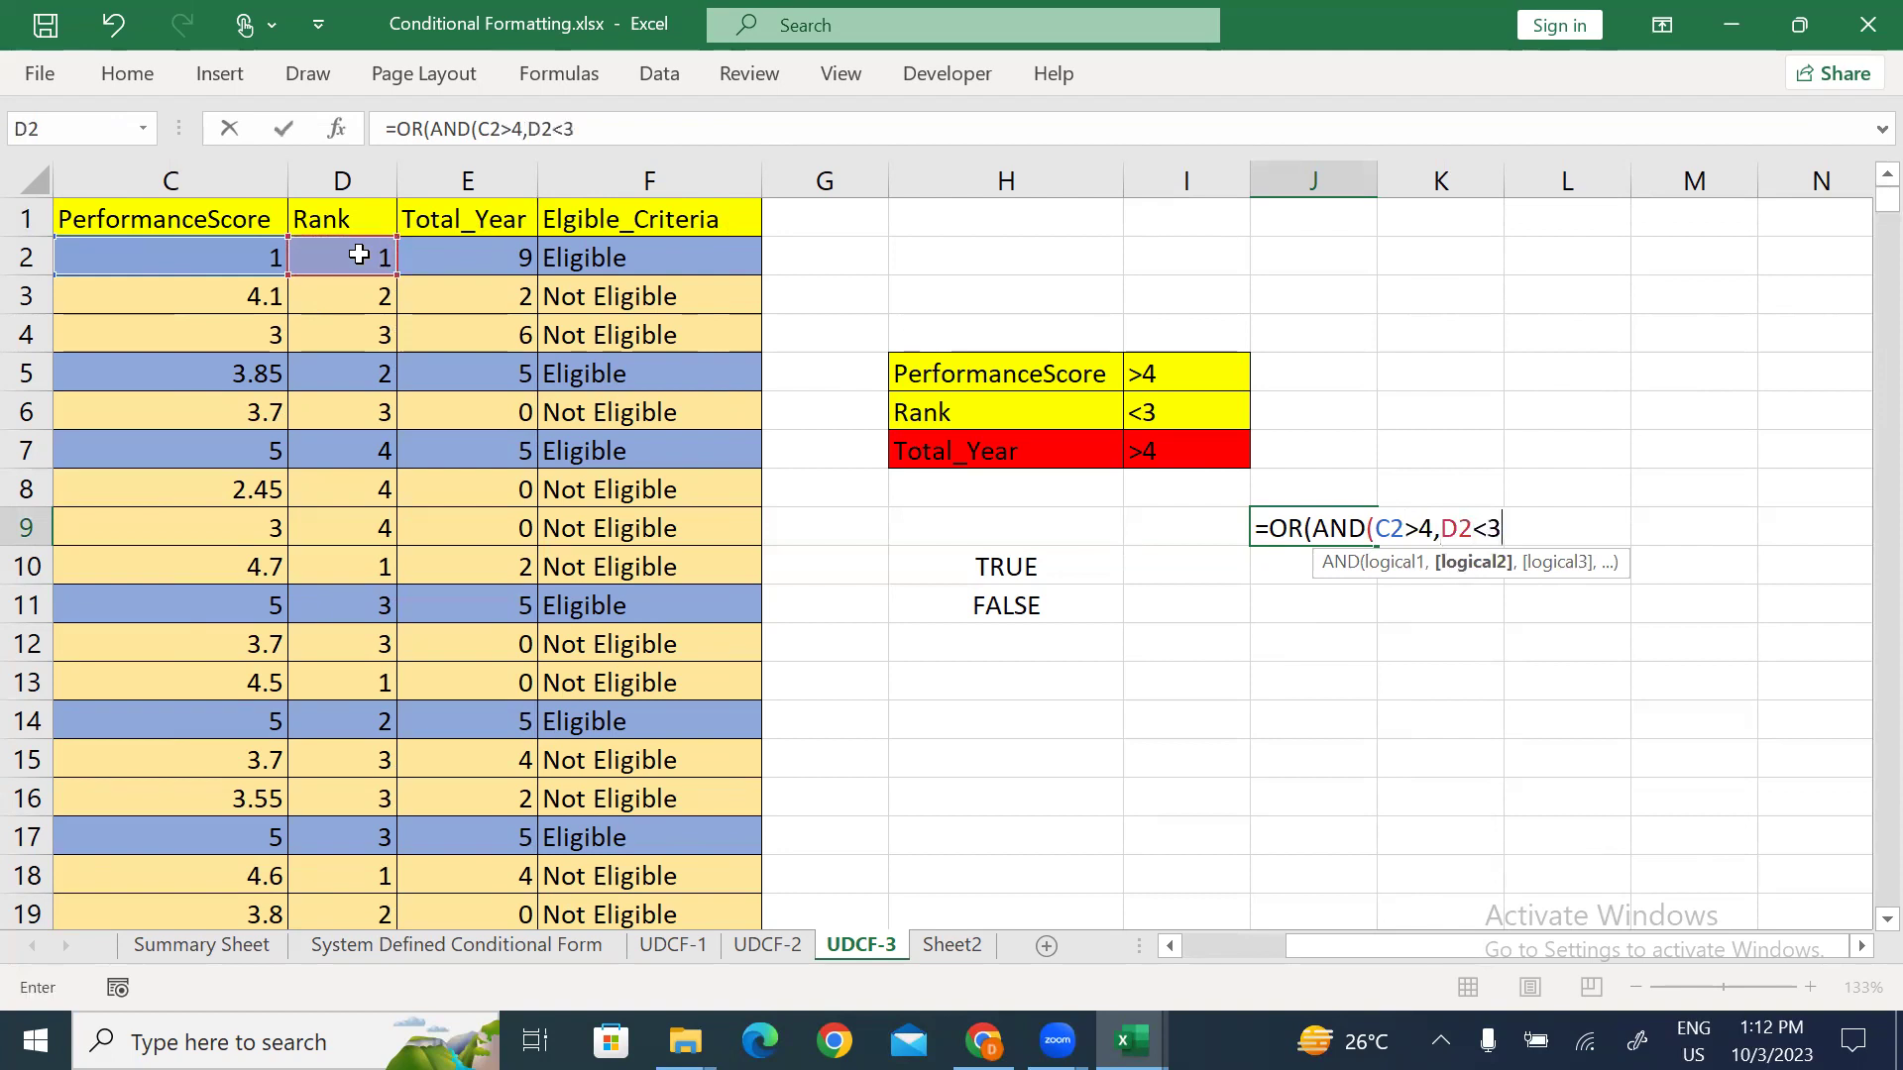
type(")")
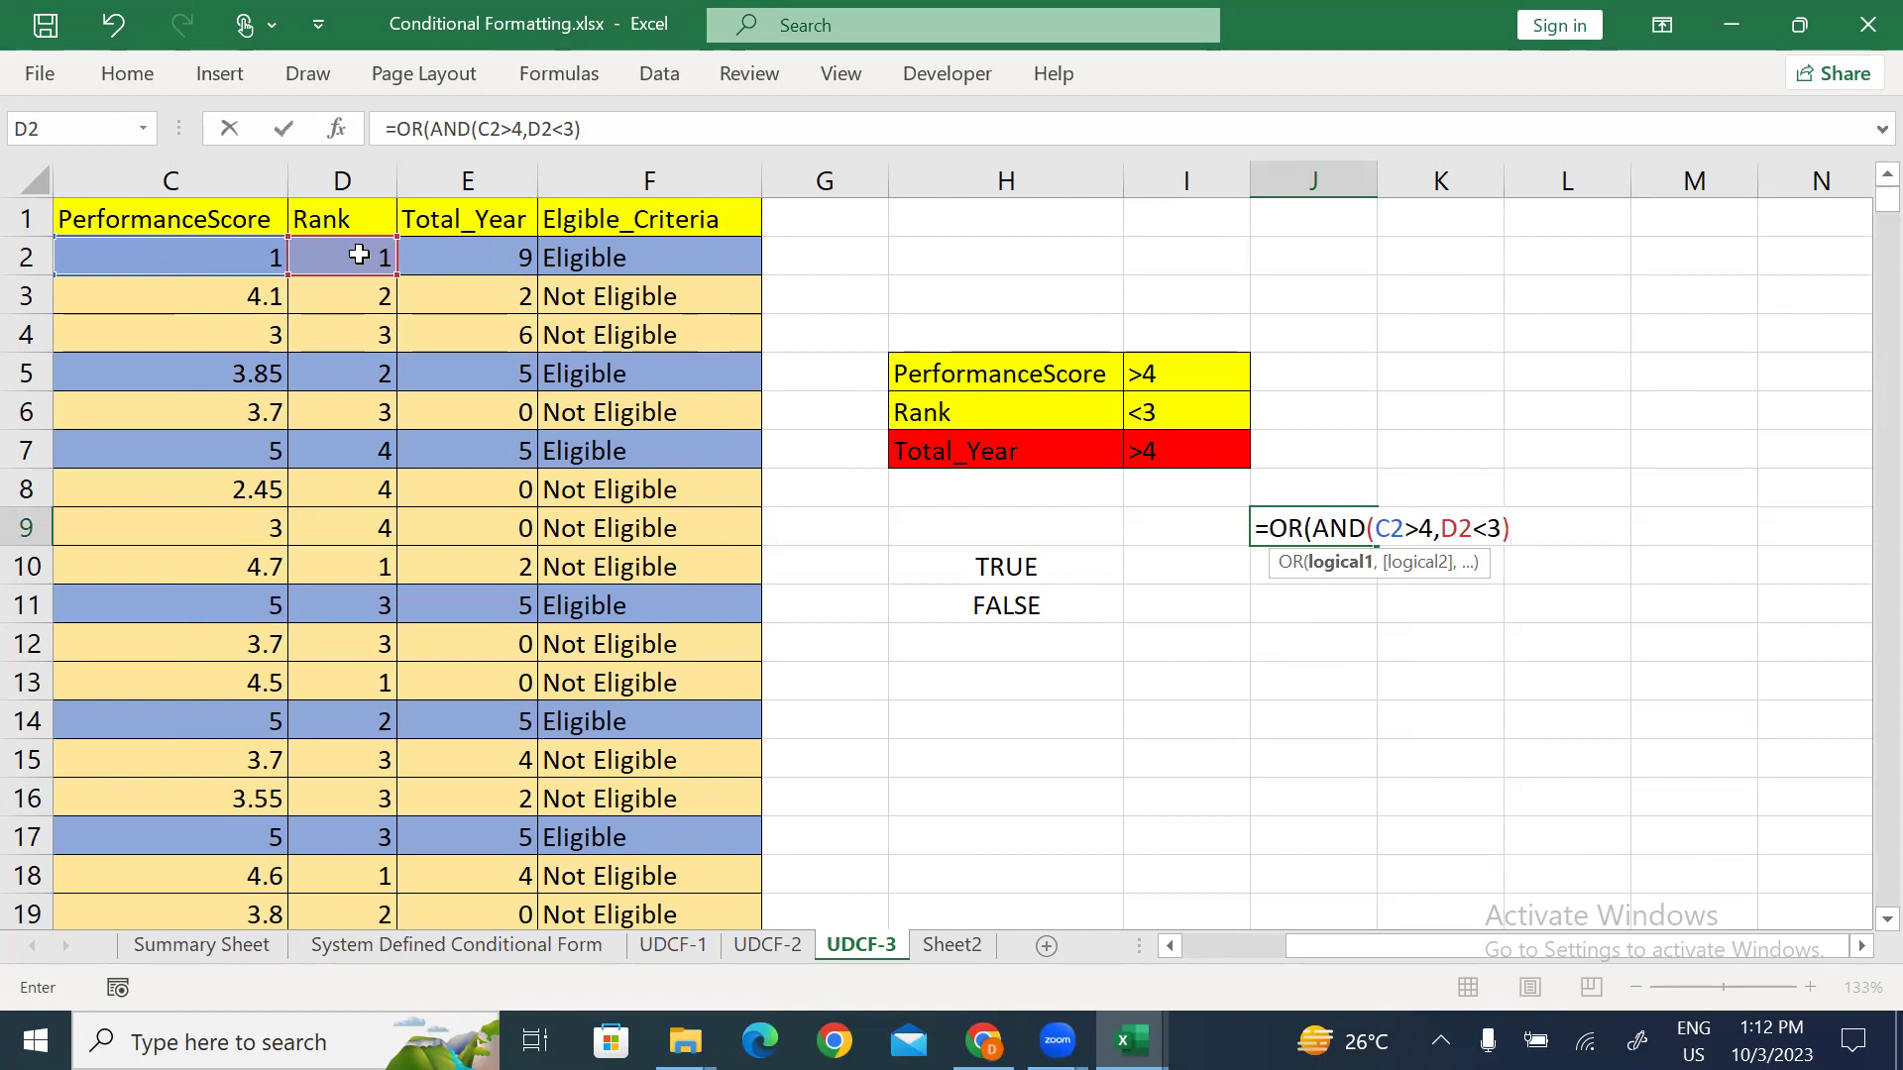
type(",")
left_click(490, 260)
type(">4")
key("Return")
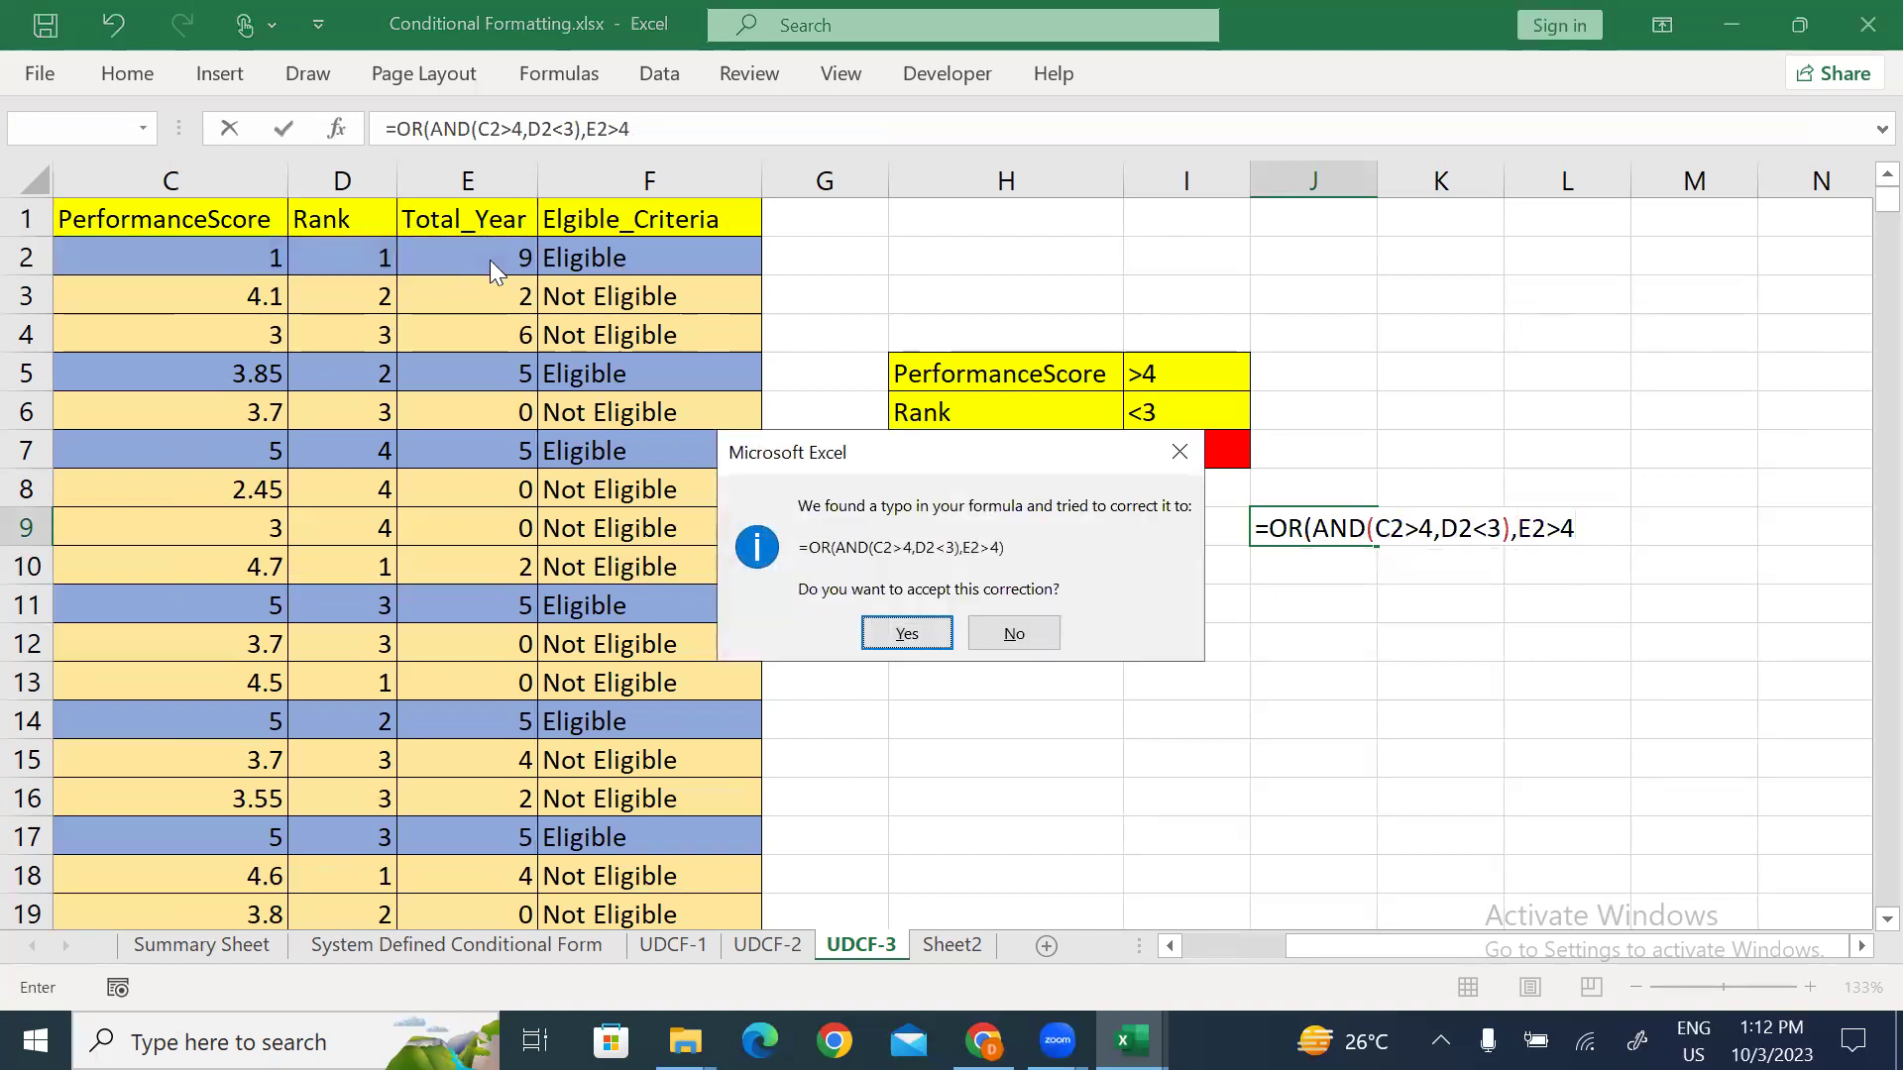
key("Return")
Step: Fill the OR/AND formula from J9 down through J14 and select J10:J12
key("Up")
key("shift+Down")
key("shift+Down")
key("shift+Down")
key("shift+Down")
key("shift+Down")
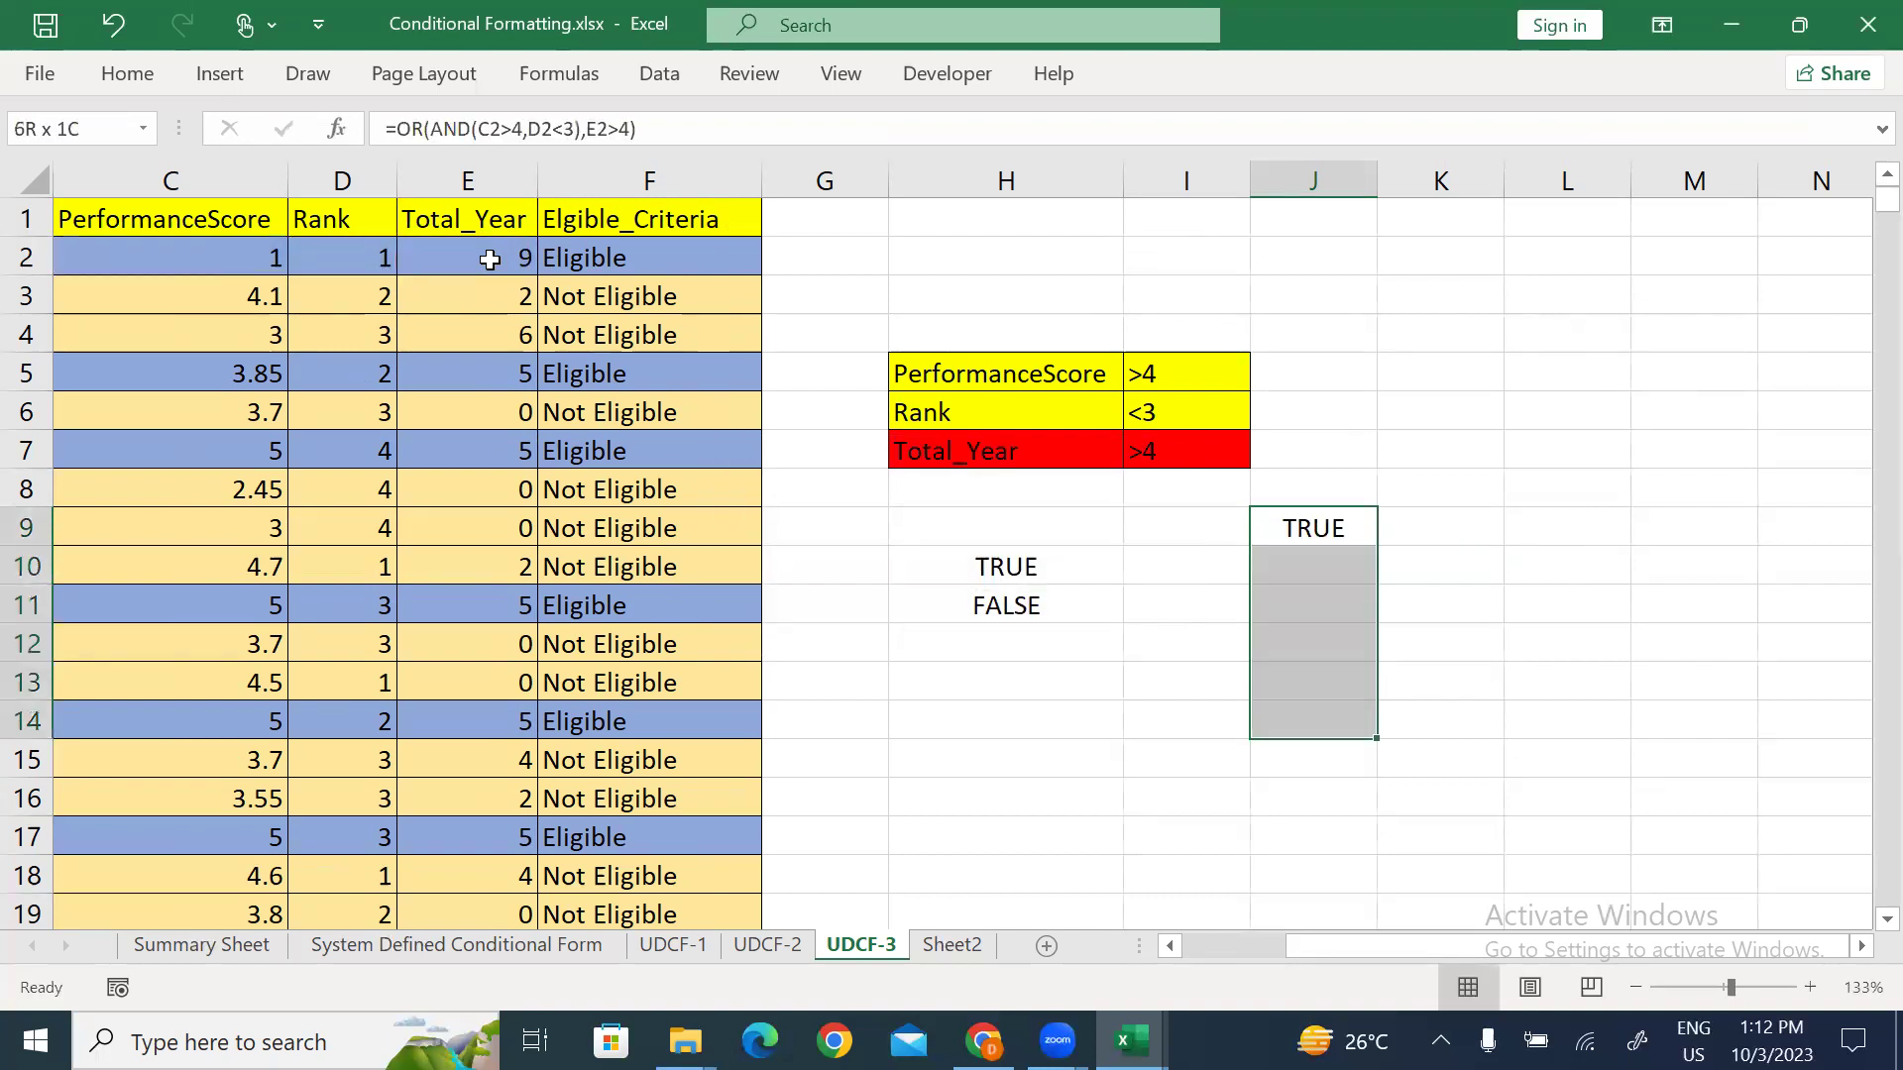
key("ctrl+d")
key("Down")
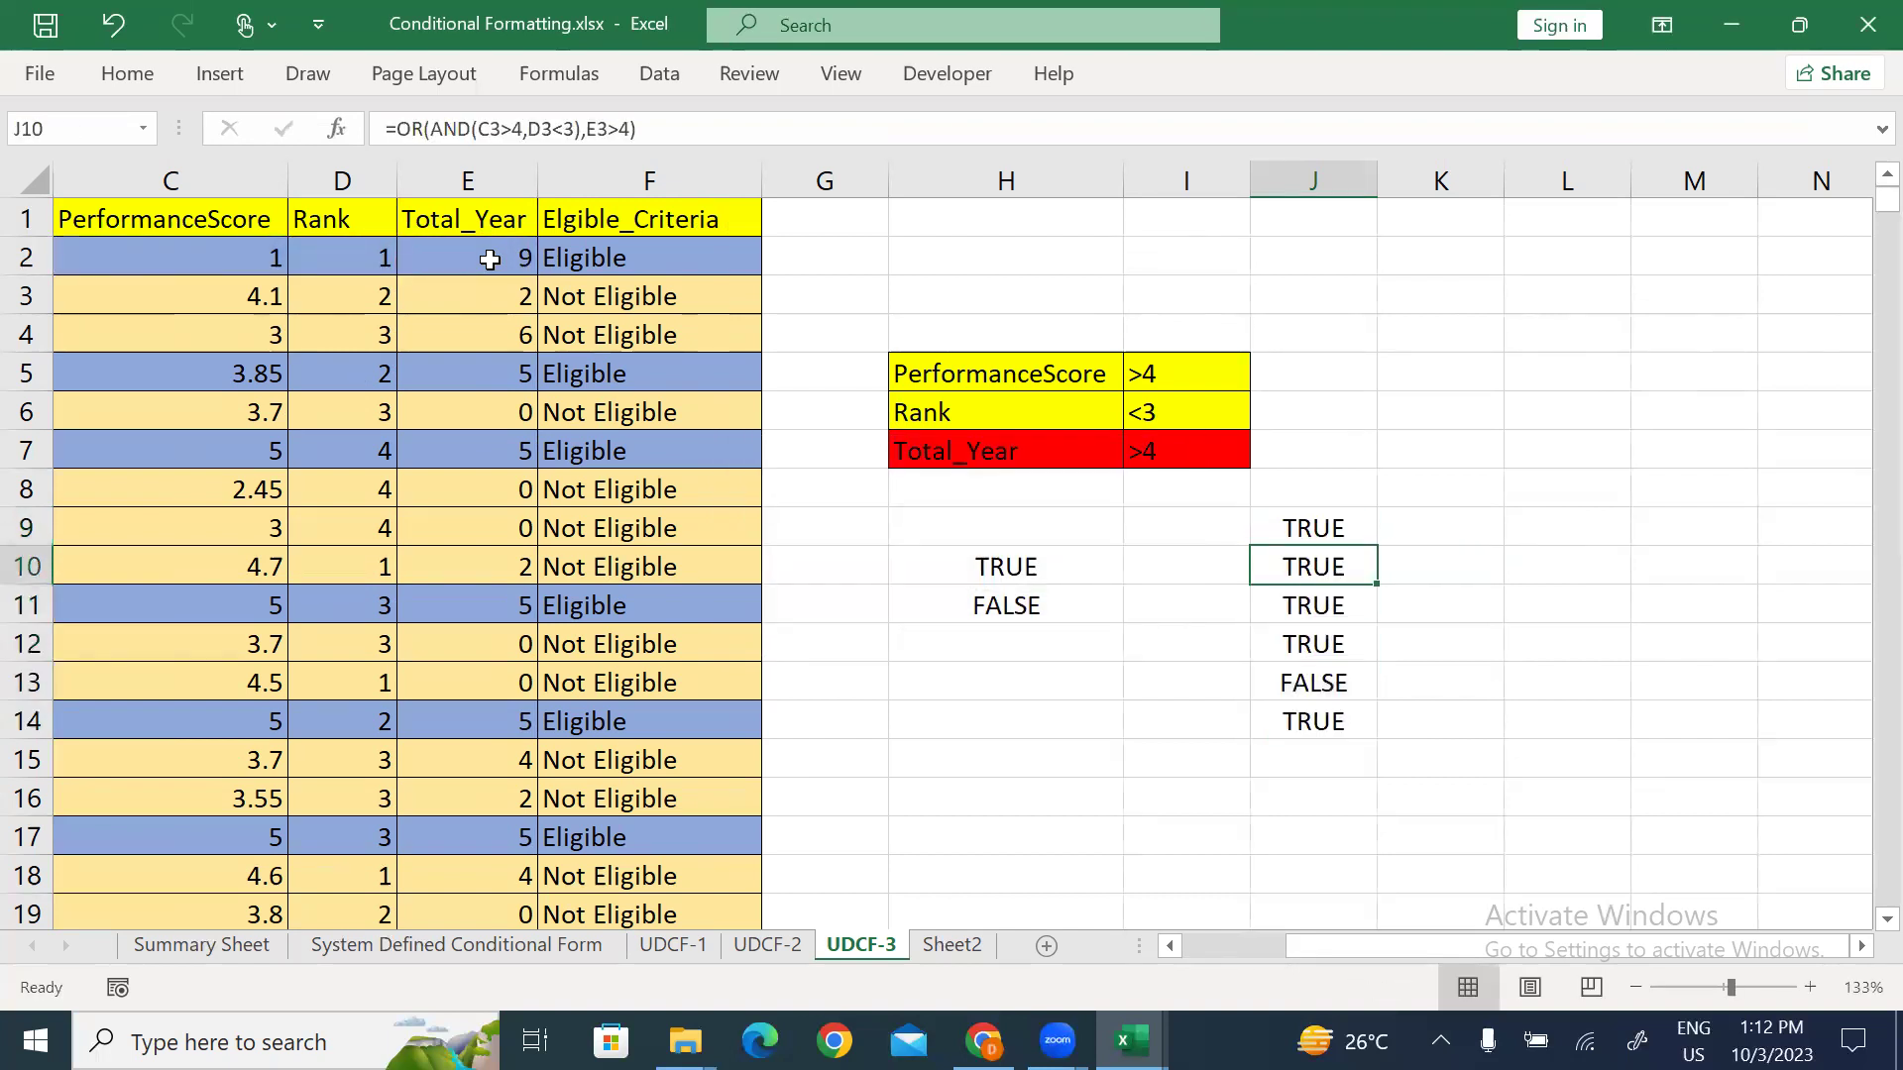
key("shift+Down")
key("shift+Down")
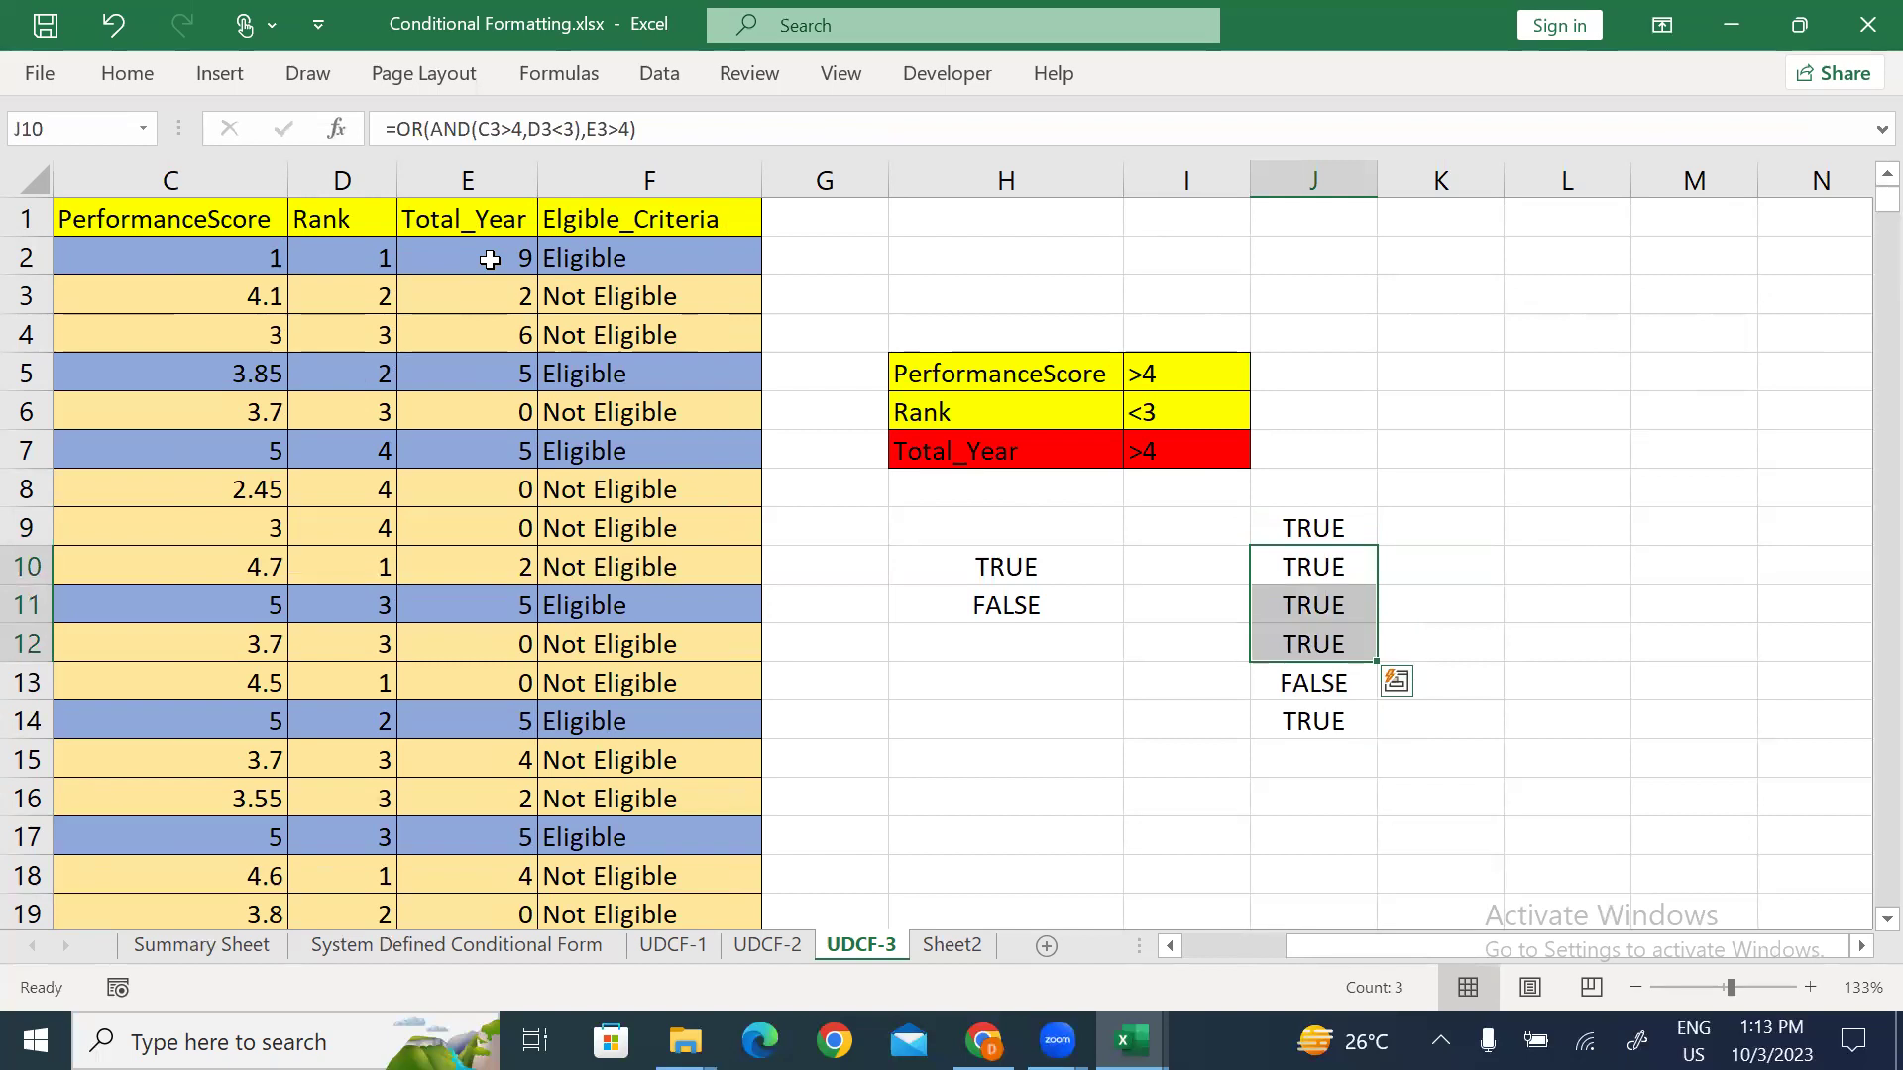
Step: Clear the test formulas from J9:J14
key("Up")
key("ctrl+shift+Down")
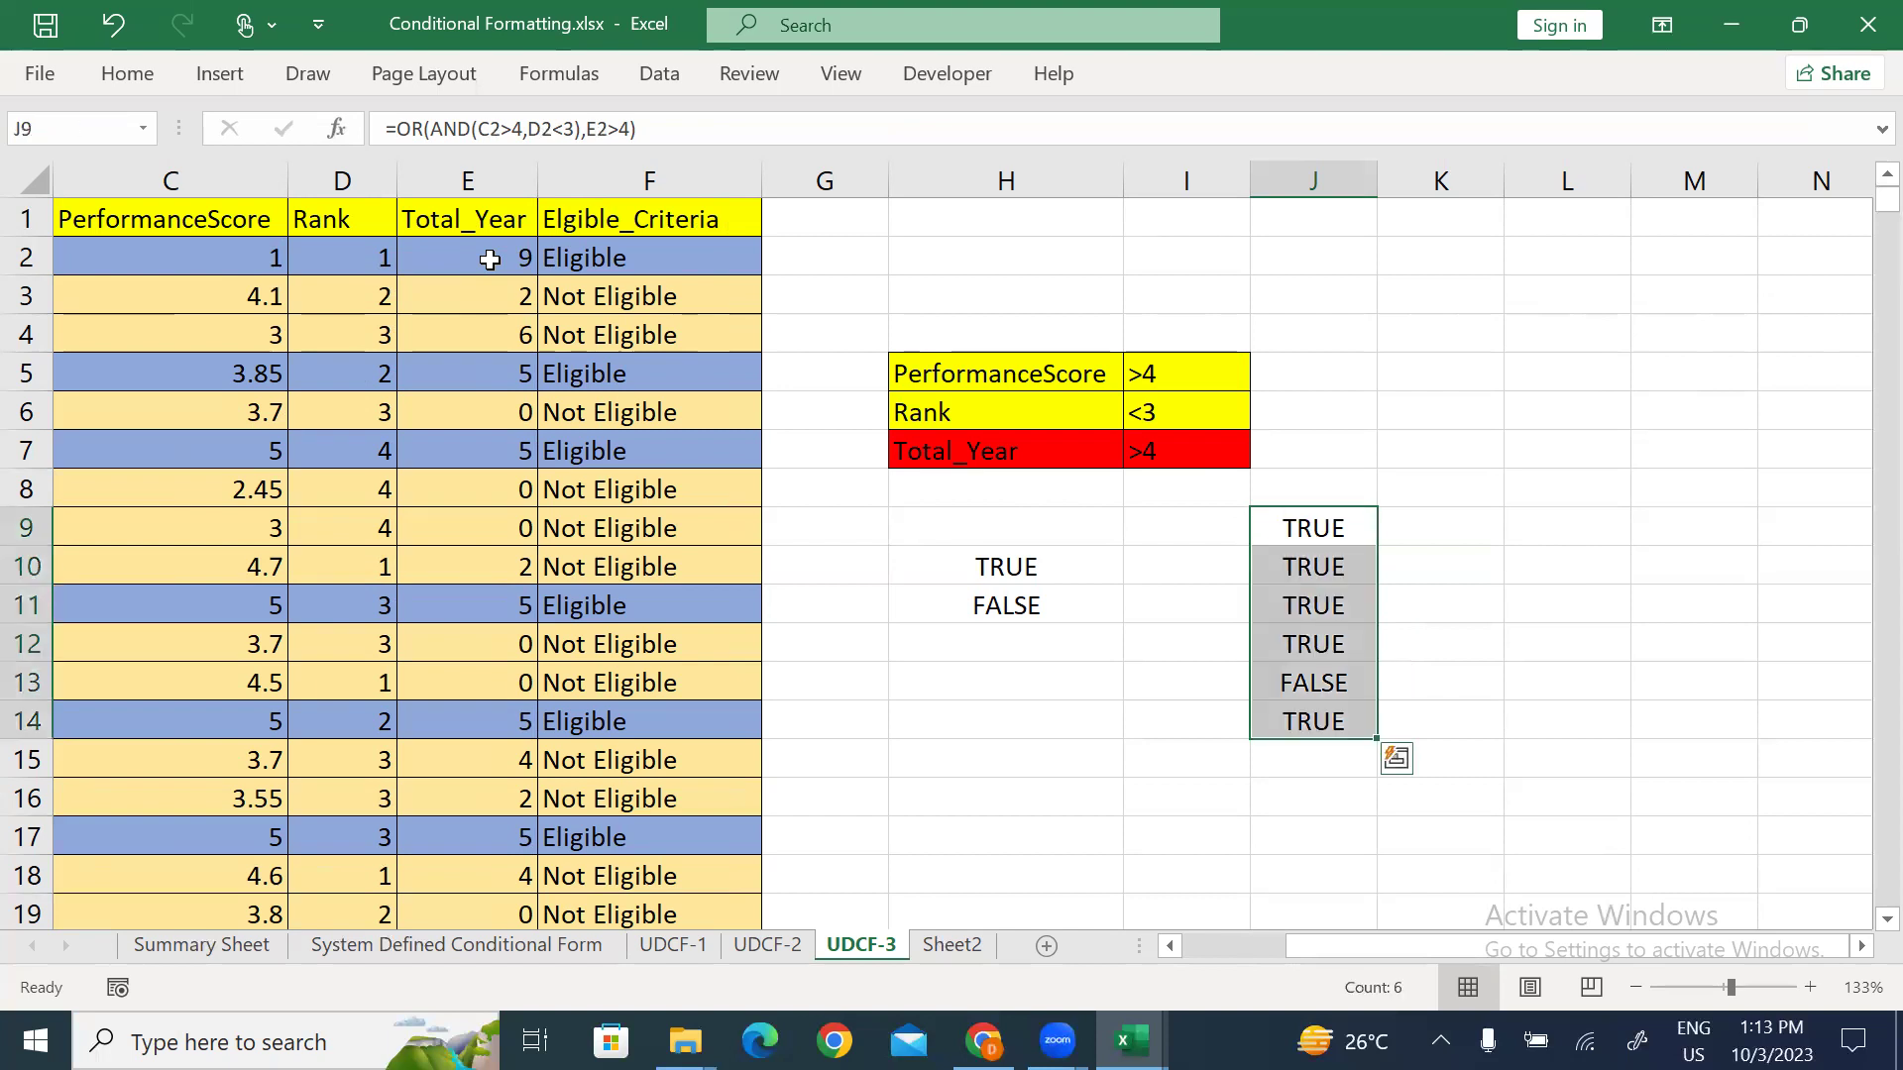
key("Delete")
Step: Review the cell references of the AND/OR formula in H10
key("Left")
key("Left")
key("Down")
key("F2")
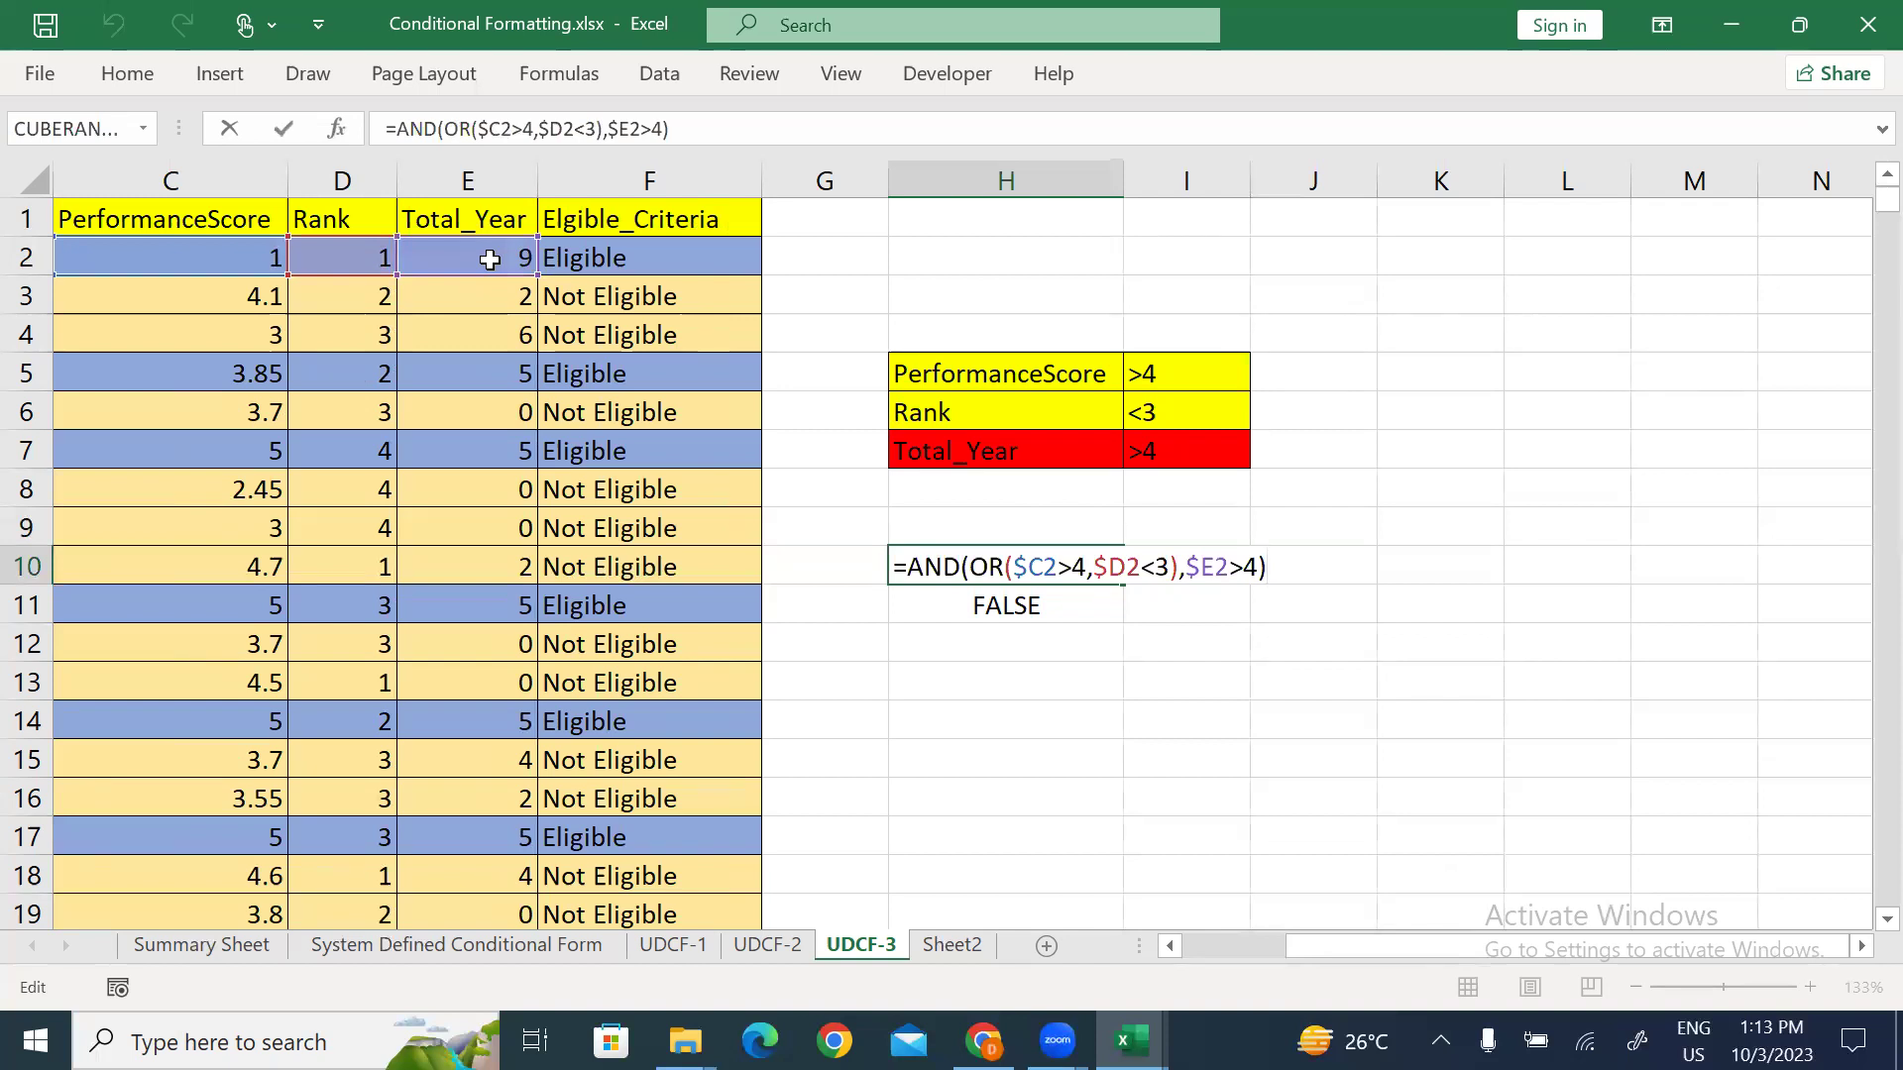
key("ctrl+Return")
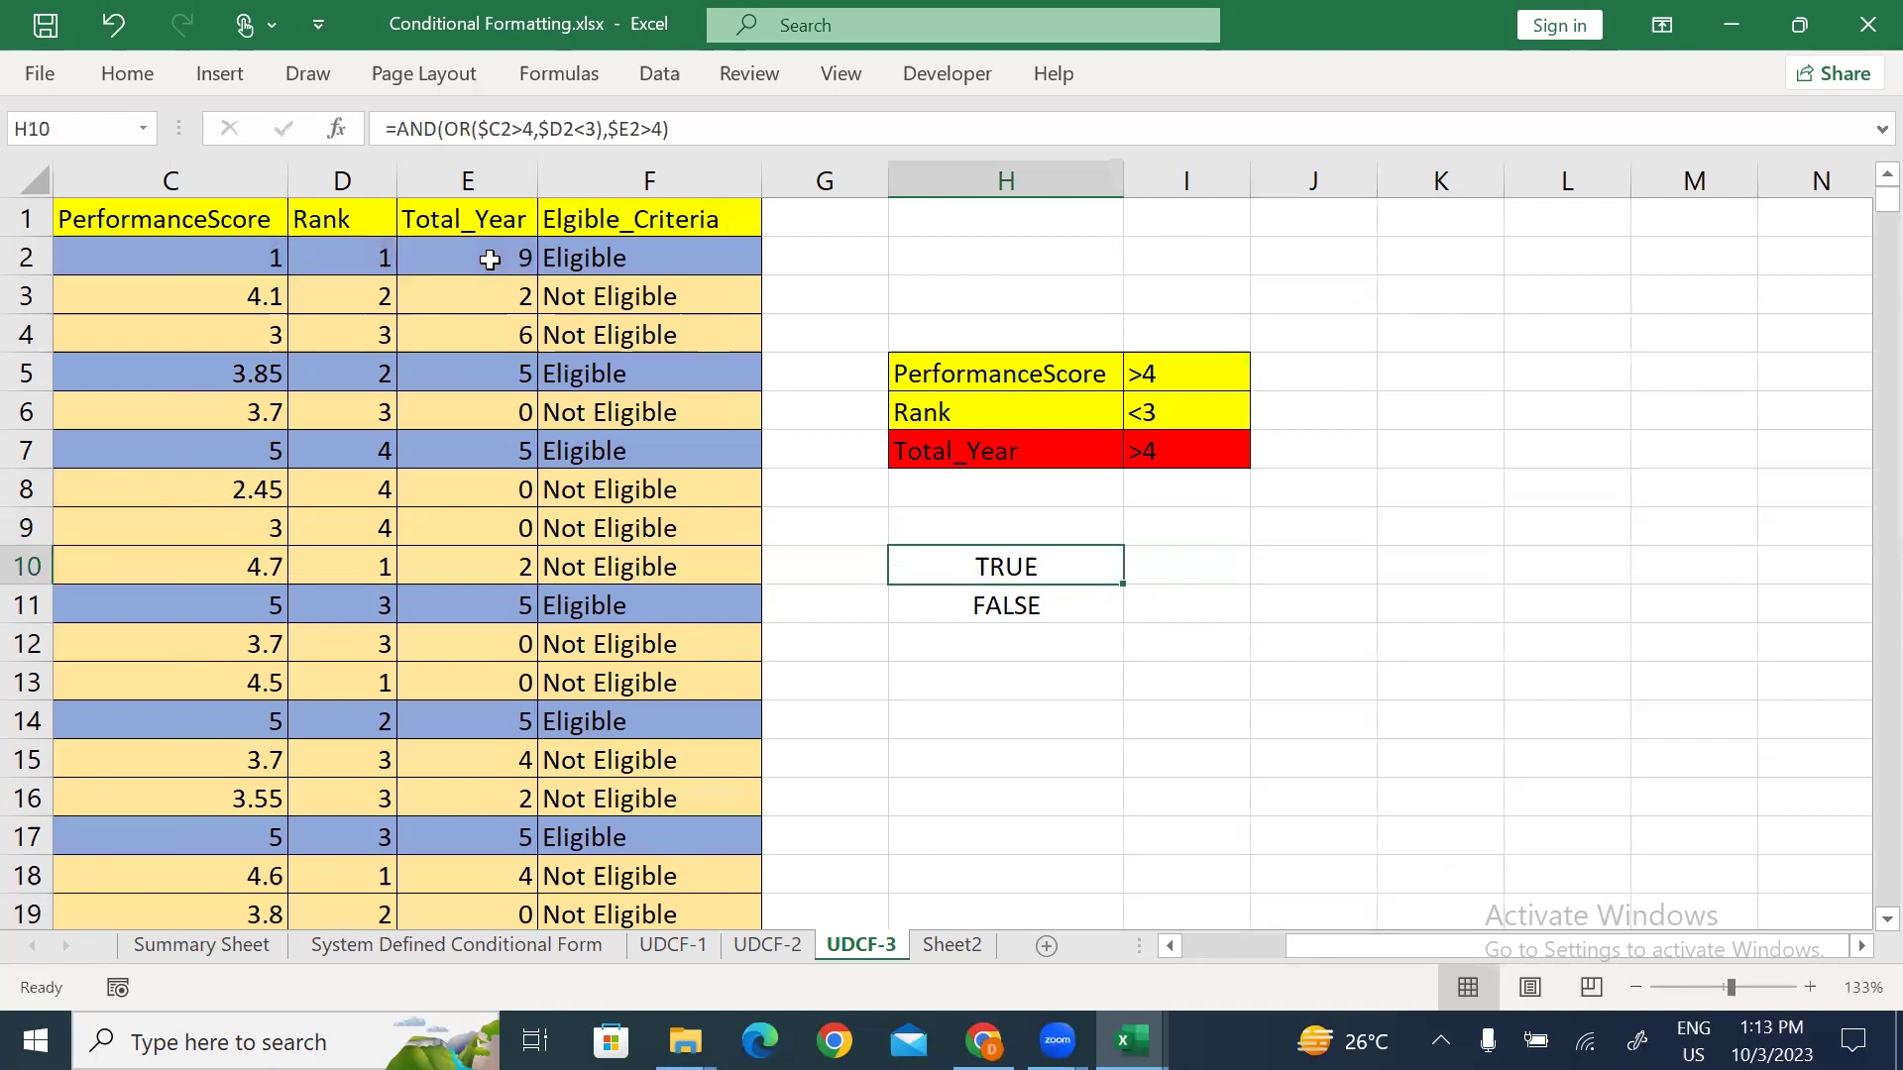
Step: Delete the Date column, column E, from Sheet2
left_click(949, 946)
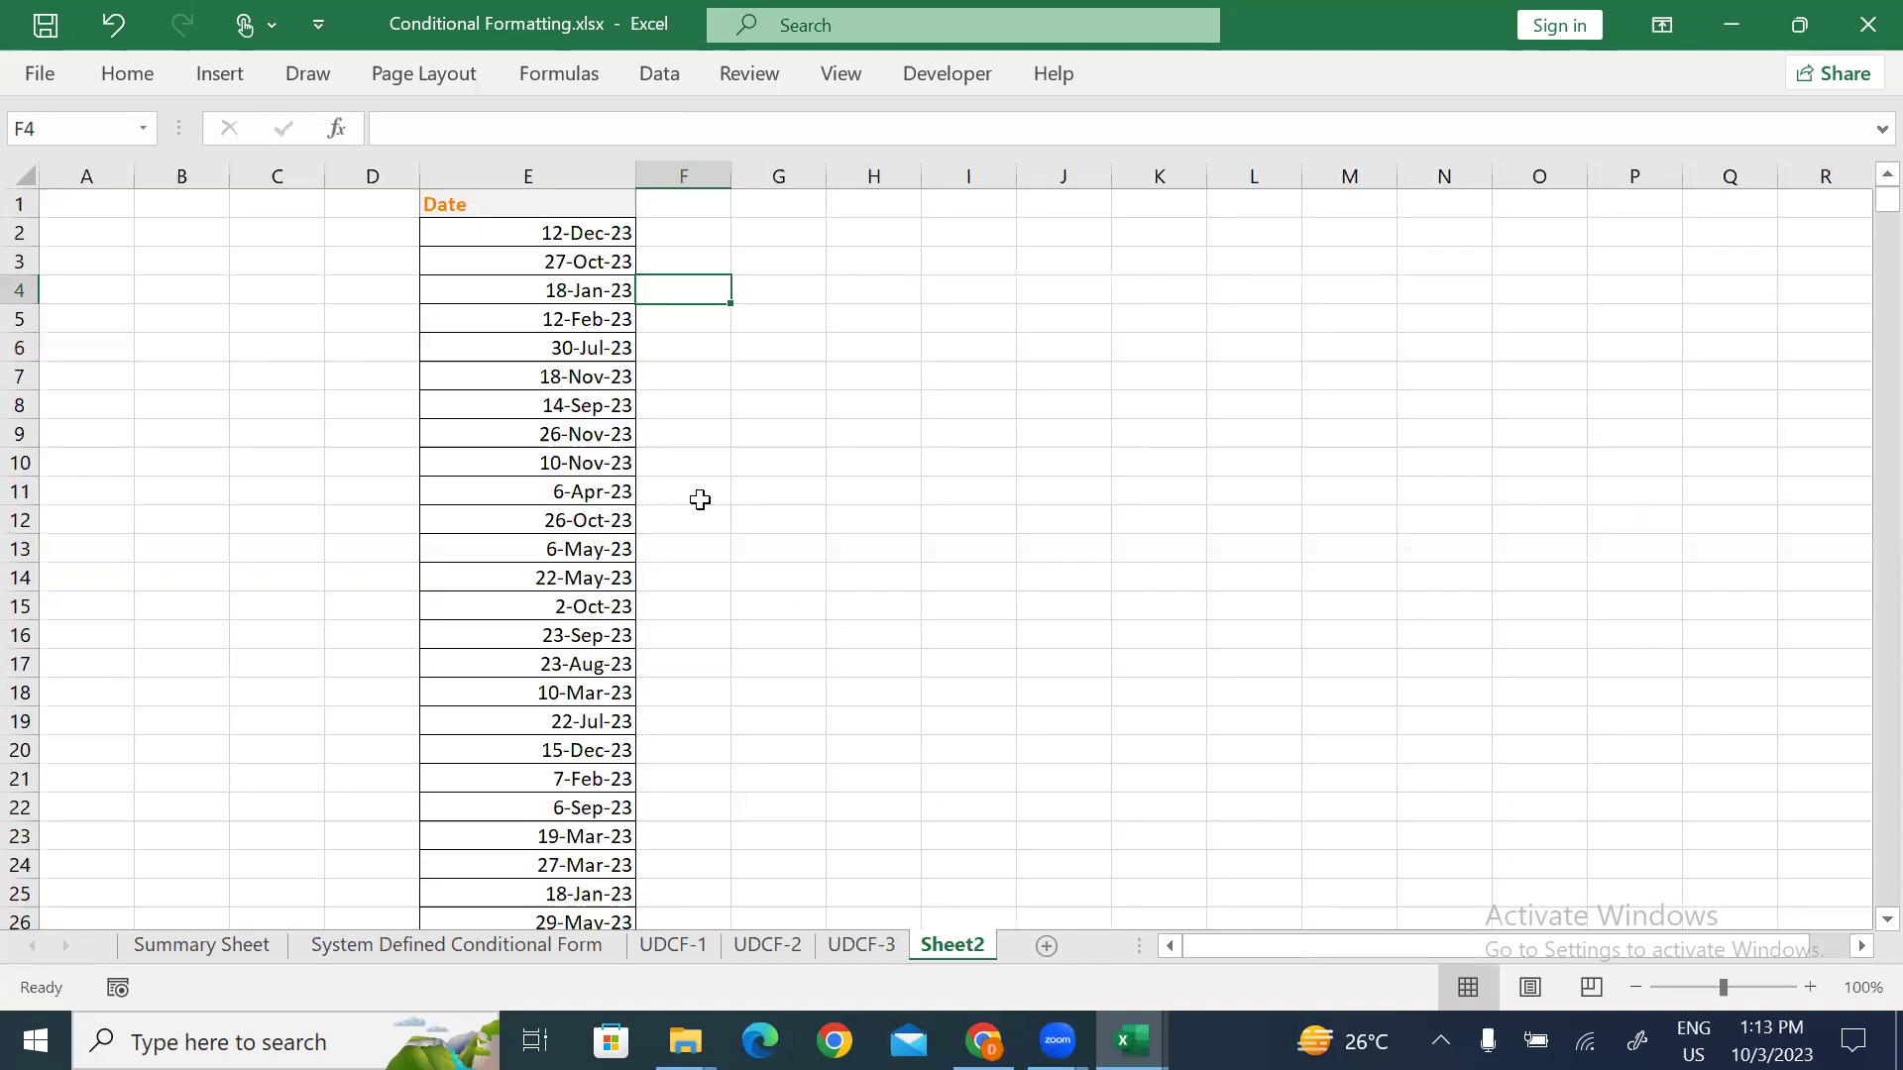
scroll(698, 505, "up", 2)
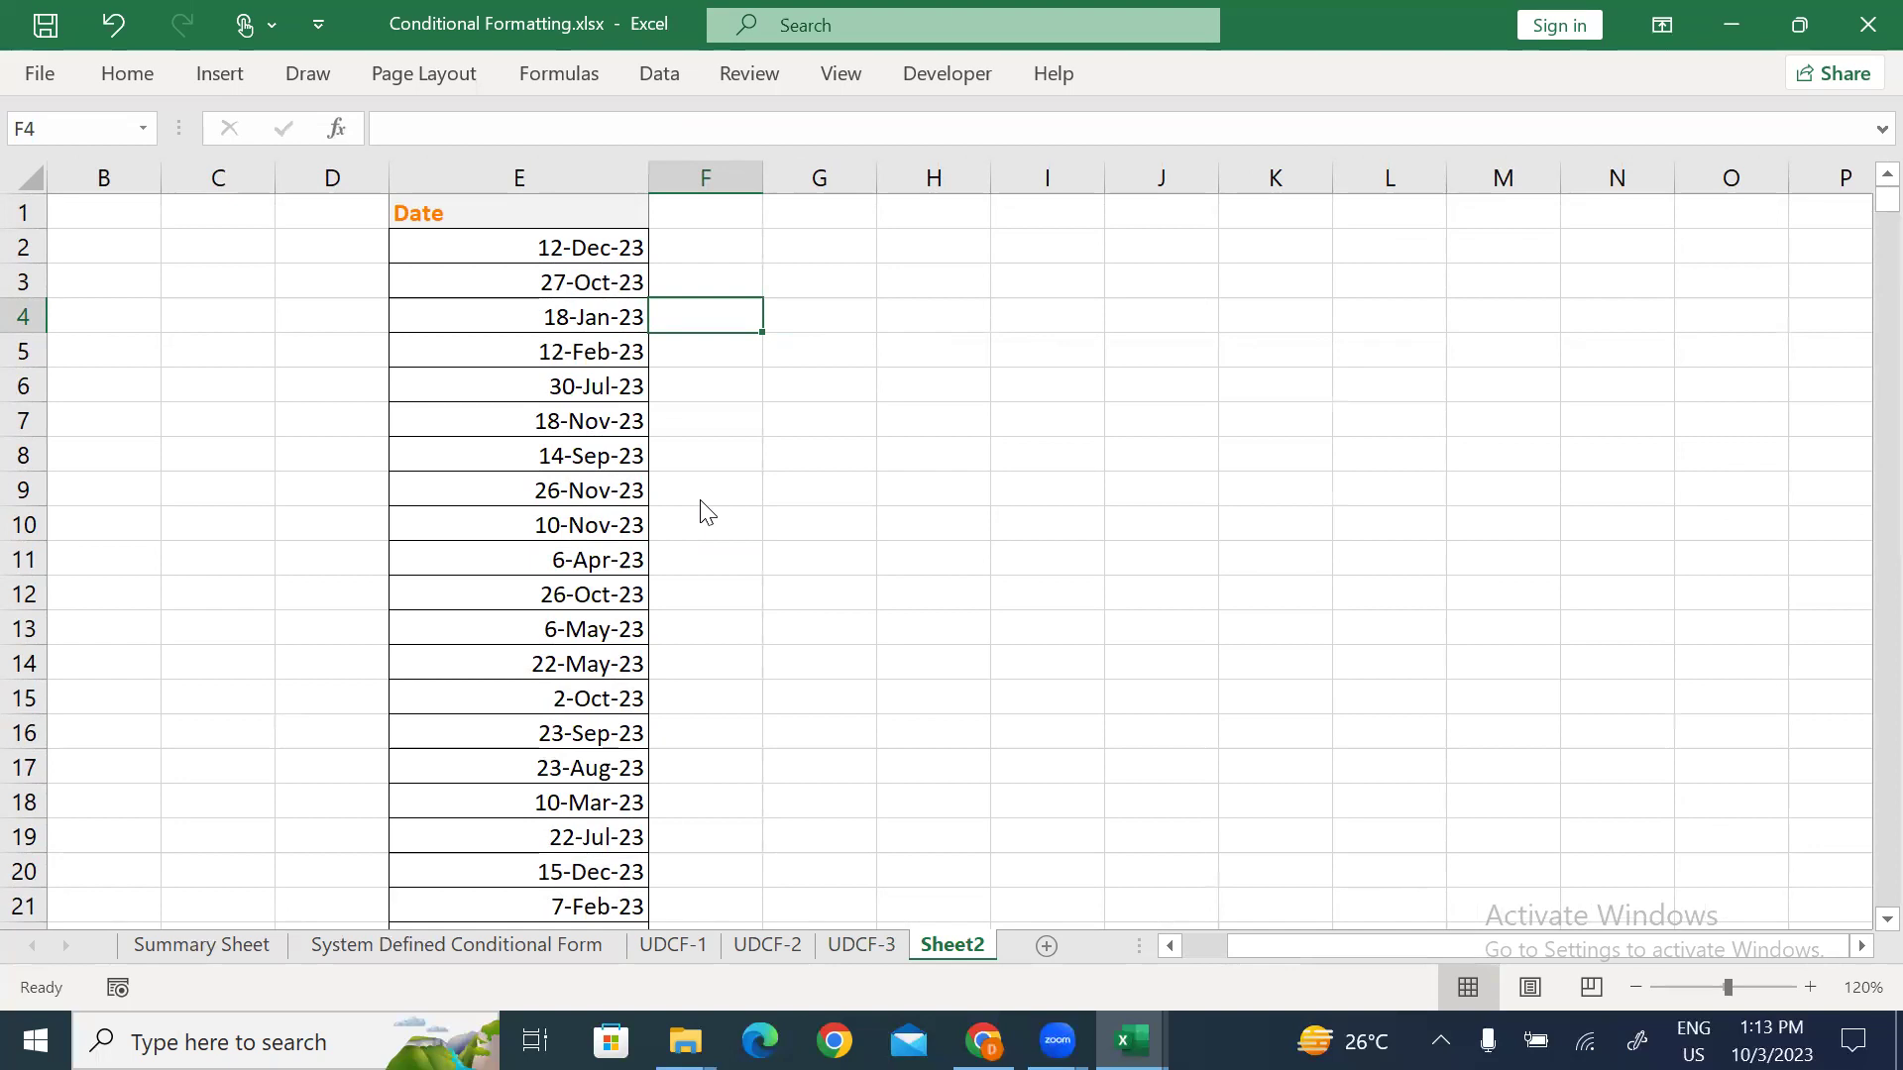
left_click(552, 179)
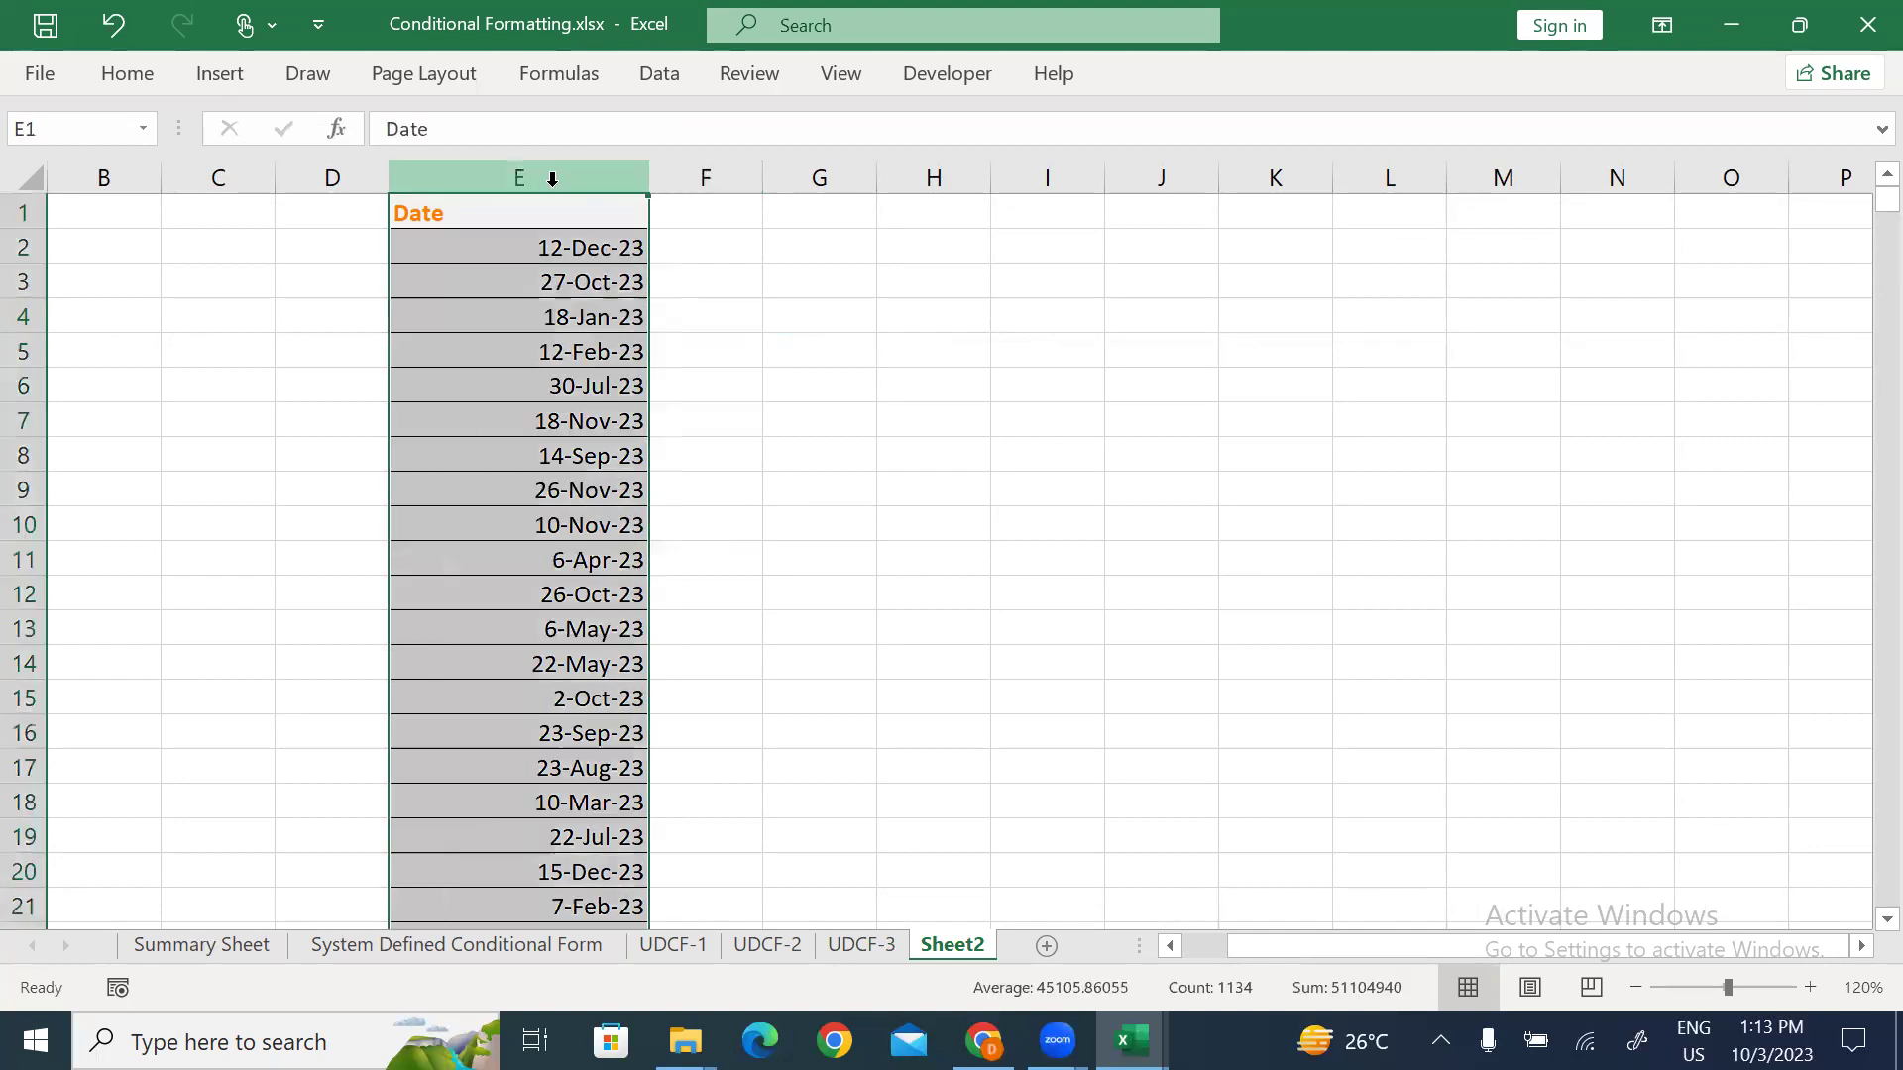
key("ctrl+minus")
left_click(552, 458)
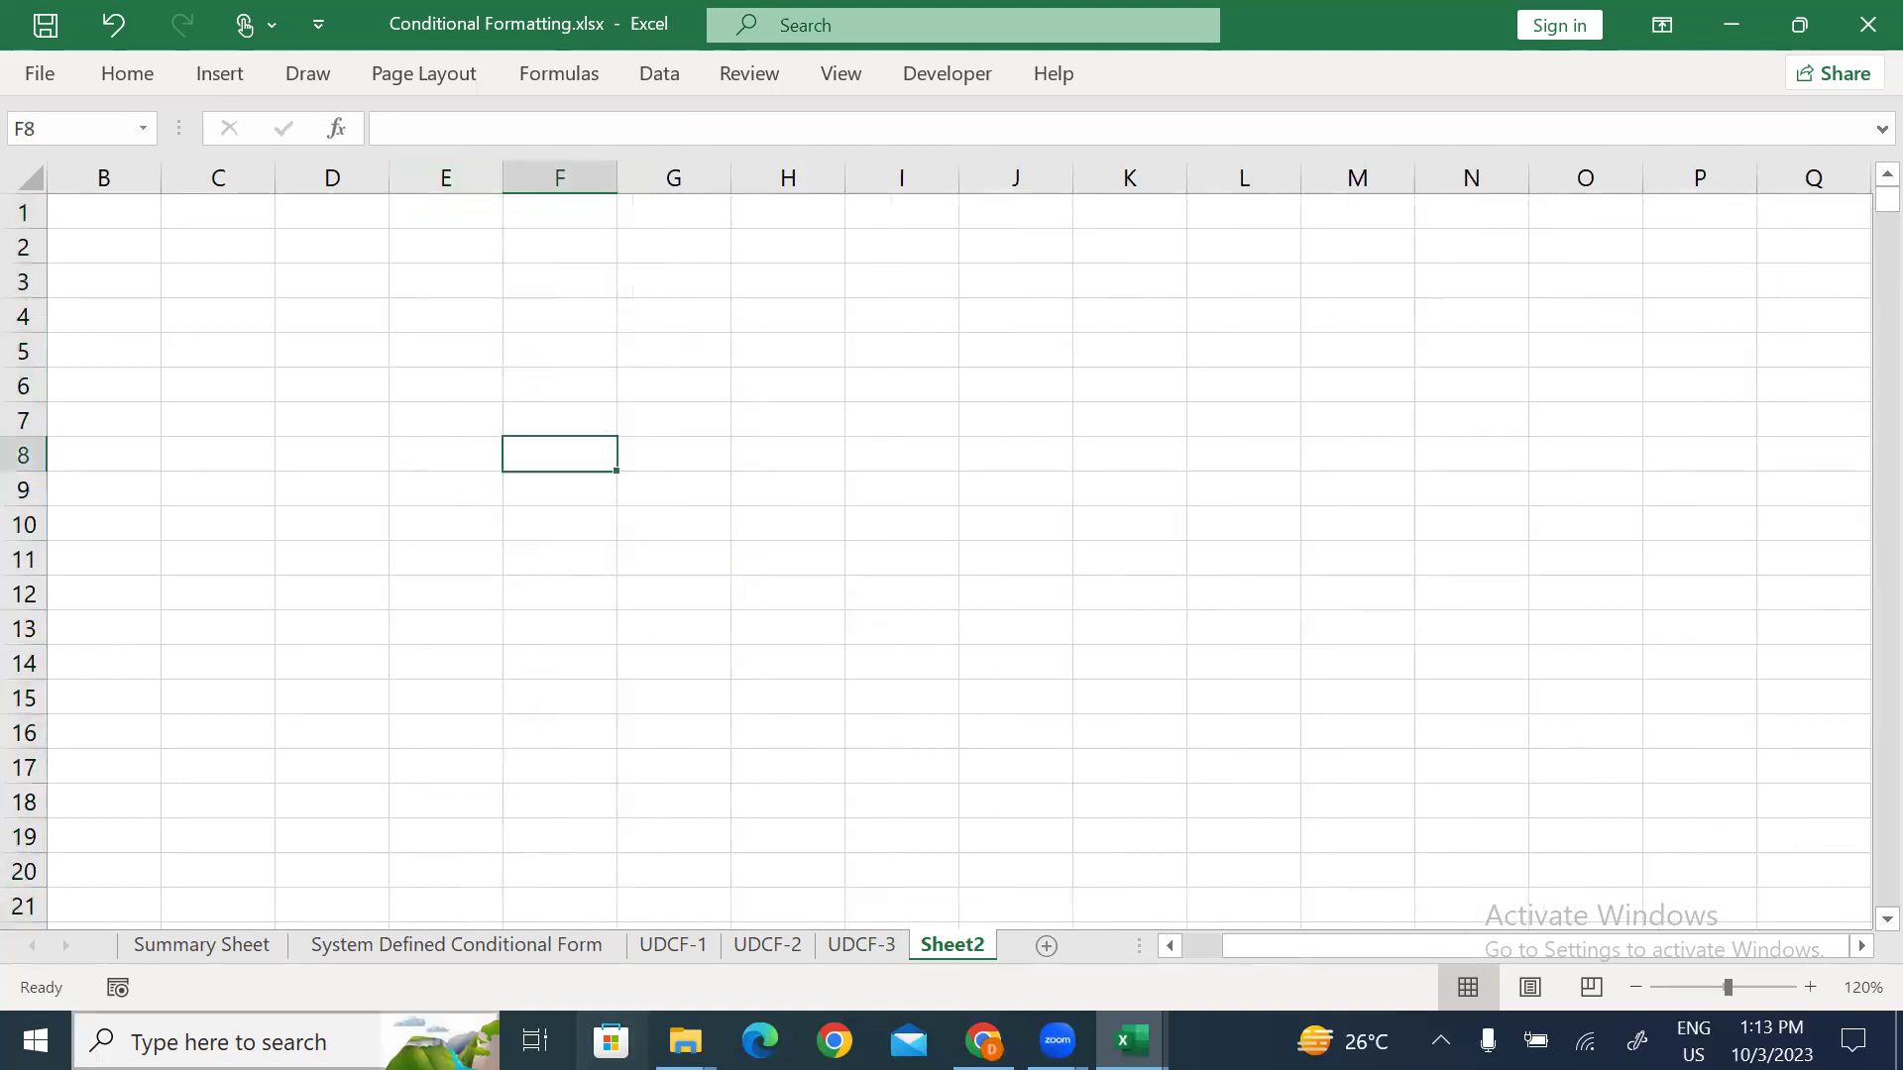
Step: Search Windows for "sales" and open the SalesData.xlsx workbook
left_click(228, 1042)
type("sales")
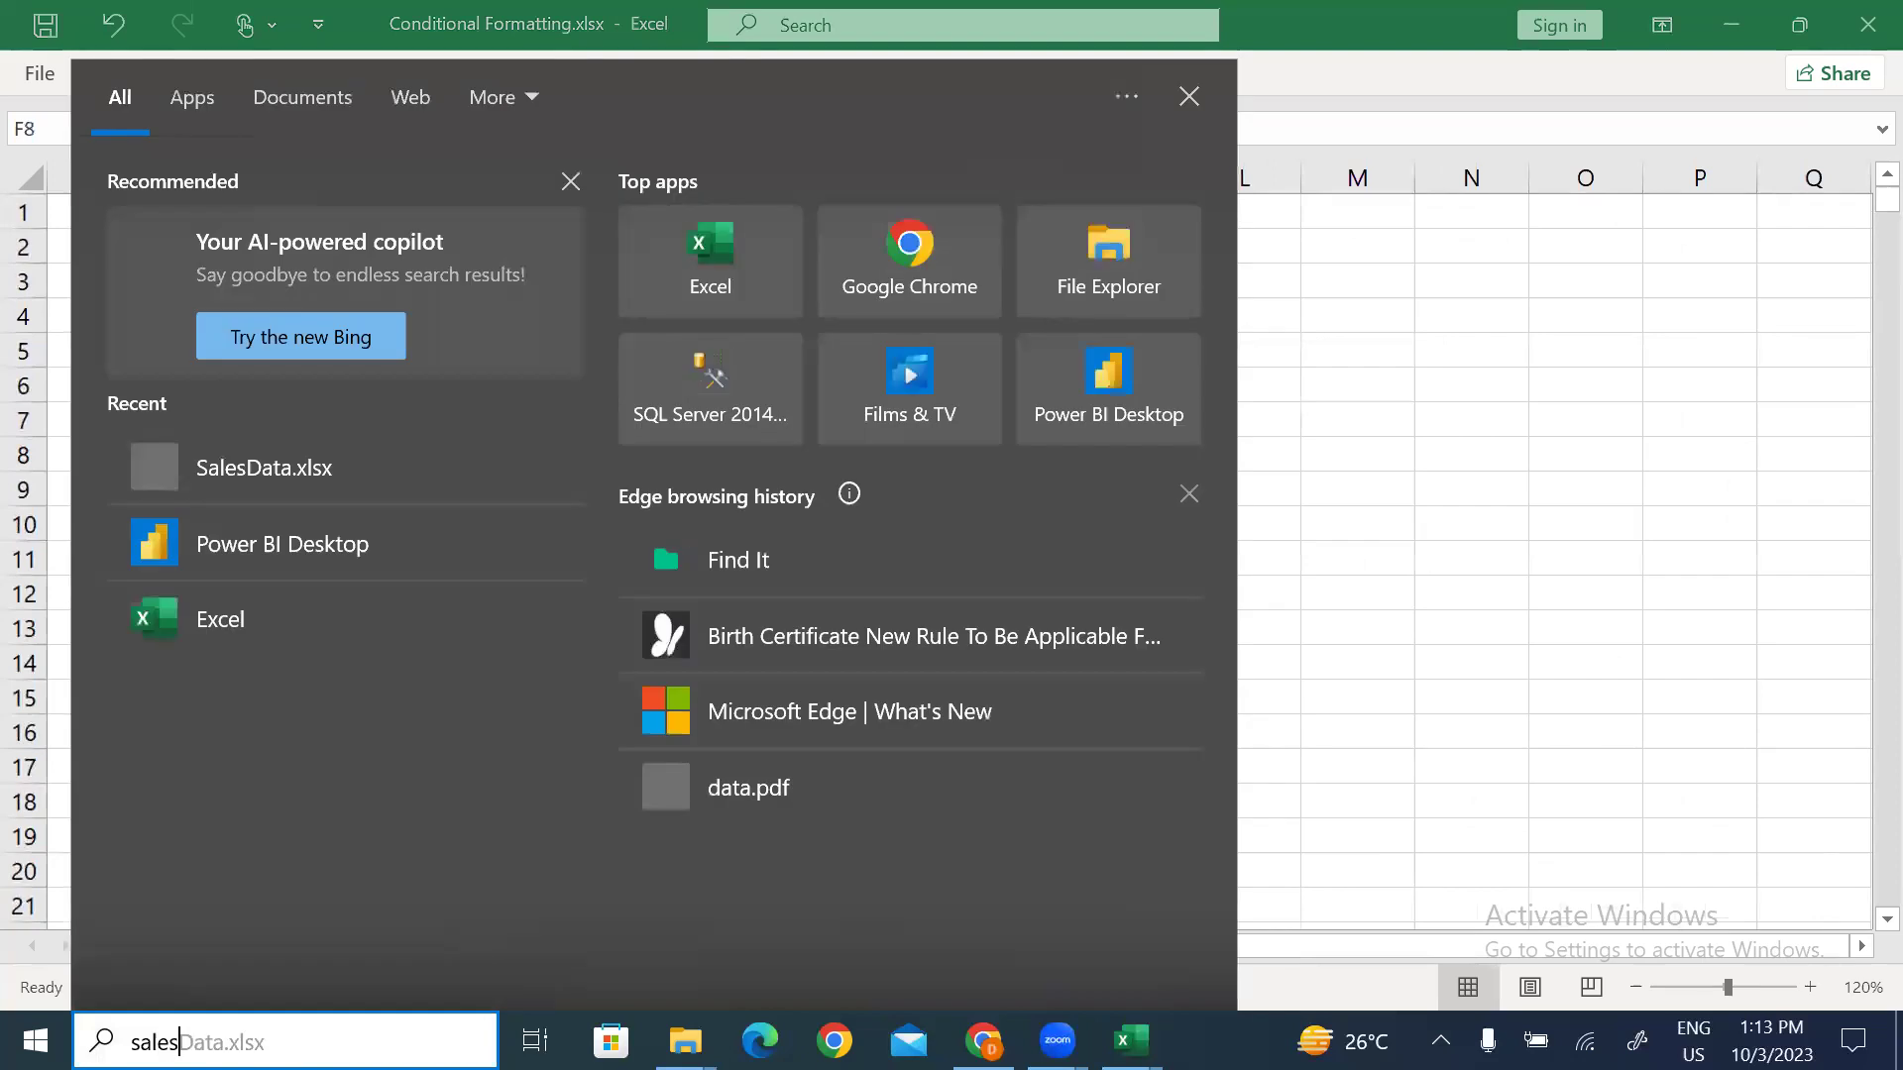
key("Escape")
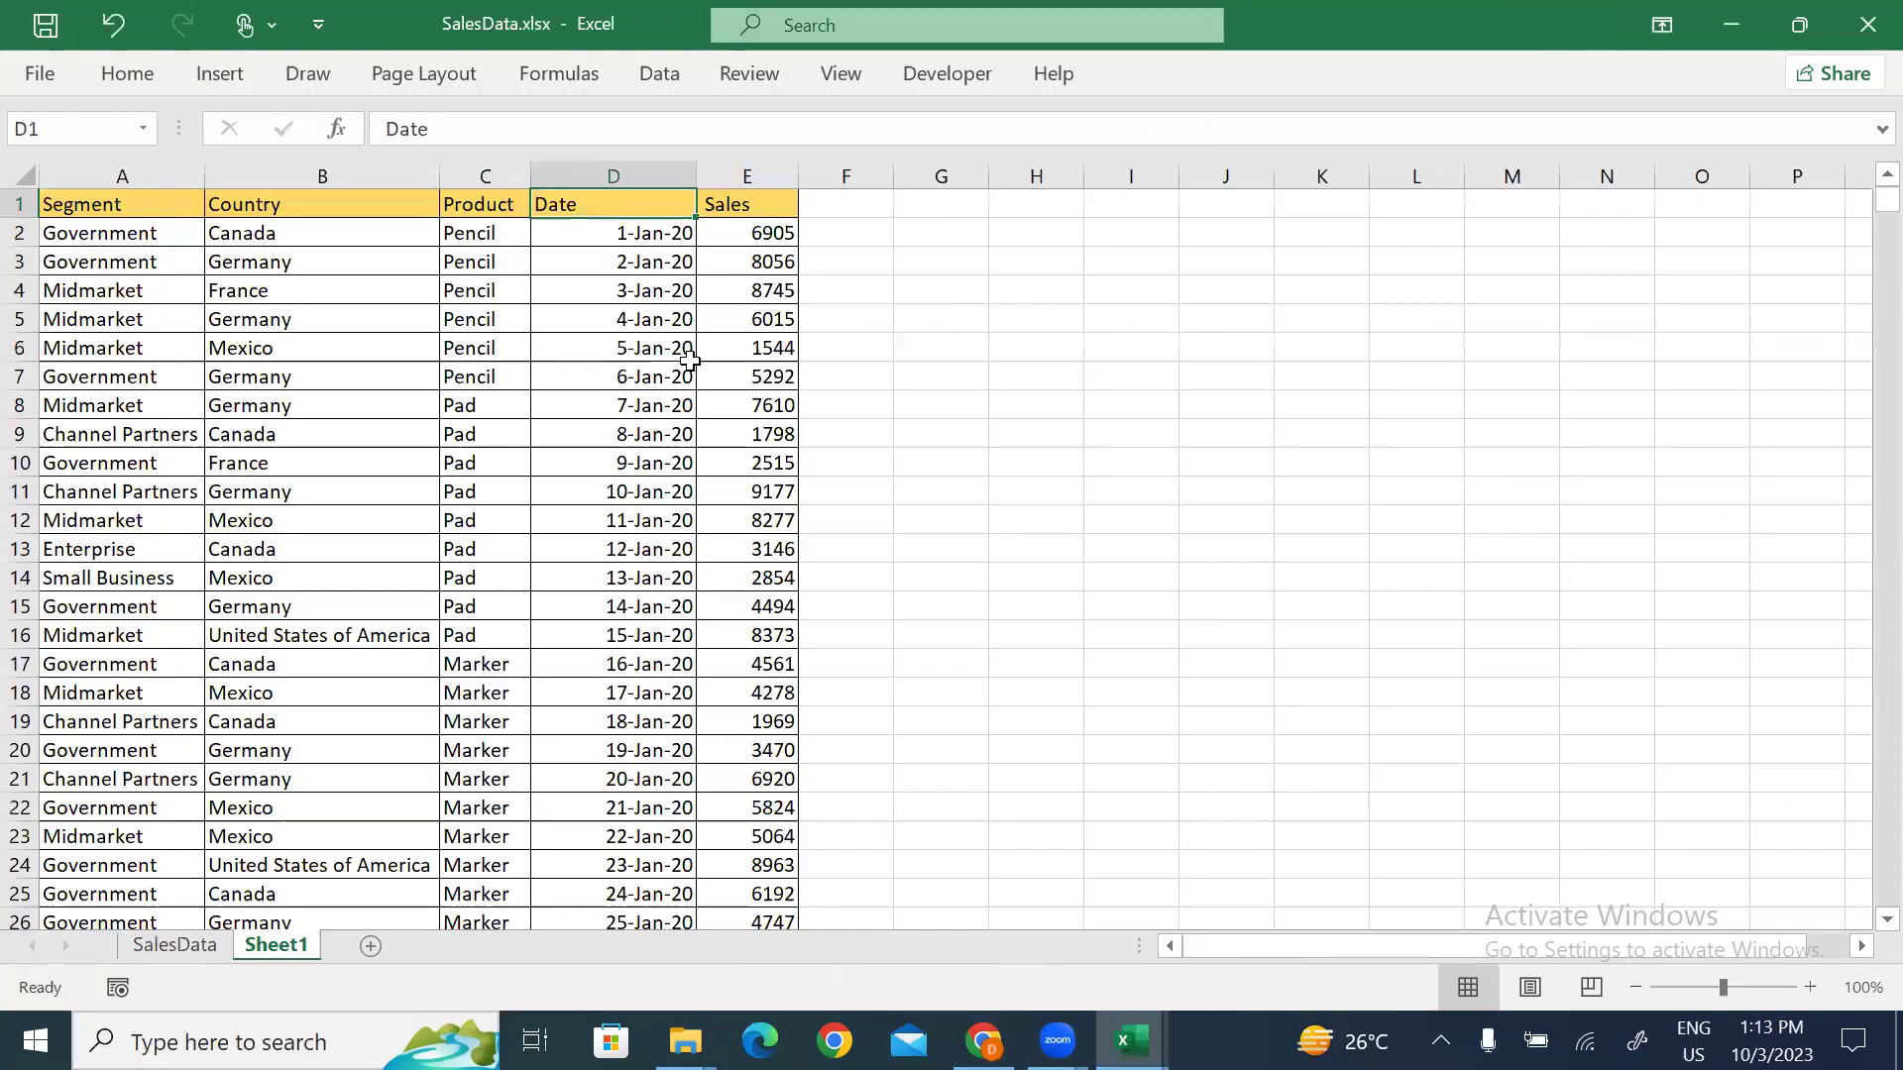
Step: Copy the entire sales table, headers included, from Sheet1 of SalesData.xlsx
left_click(315, 410)
key("ctrl+a")
key("ctrl+c")
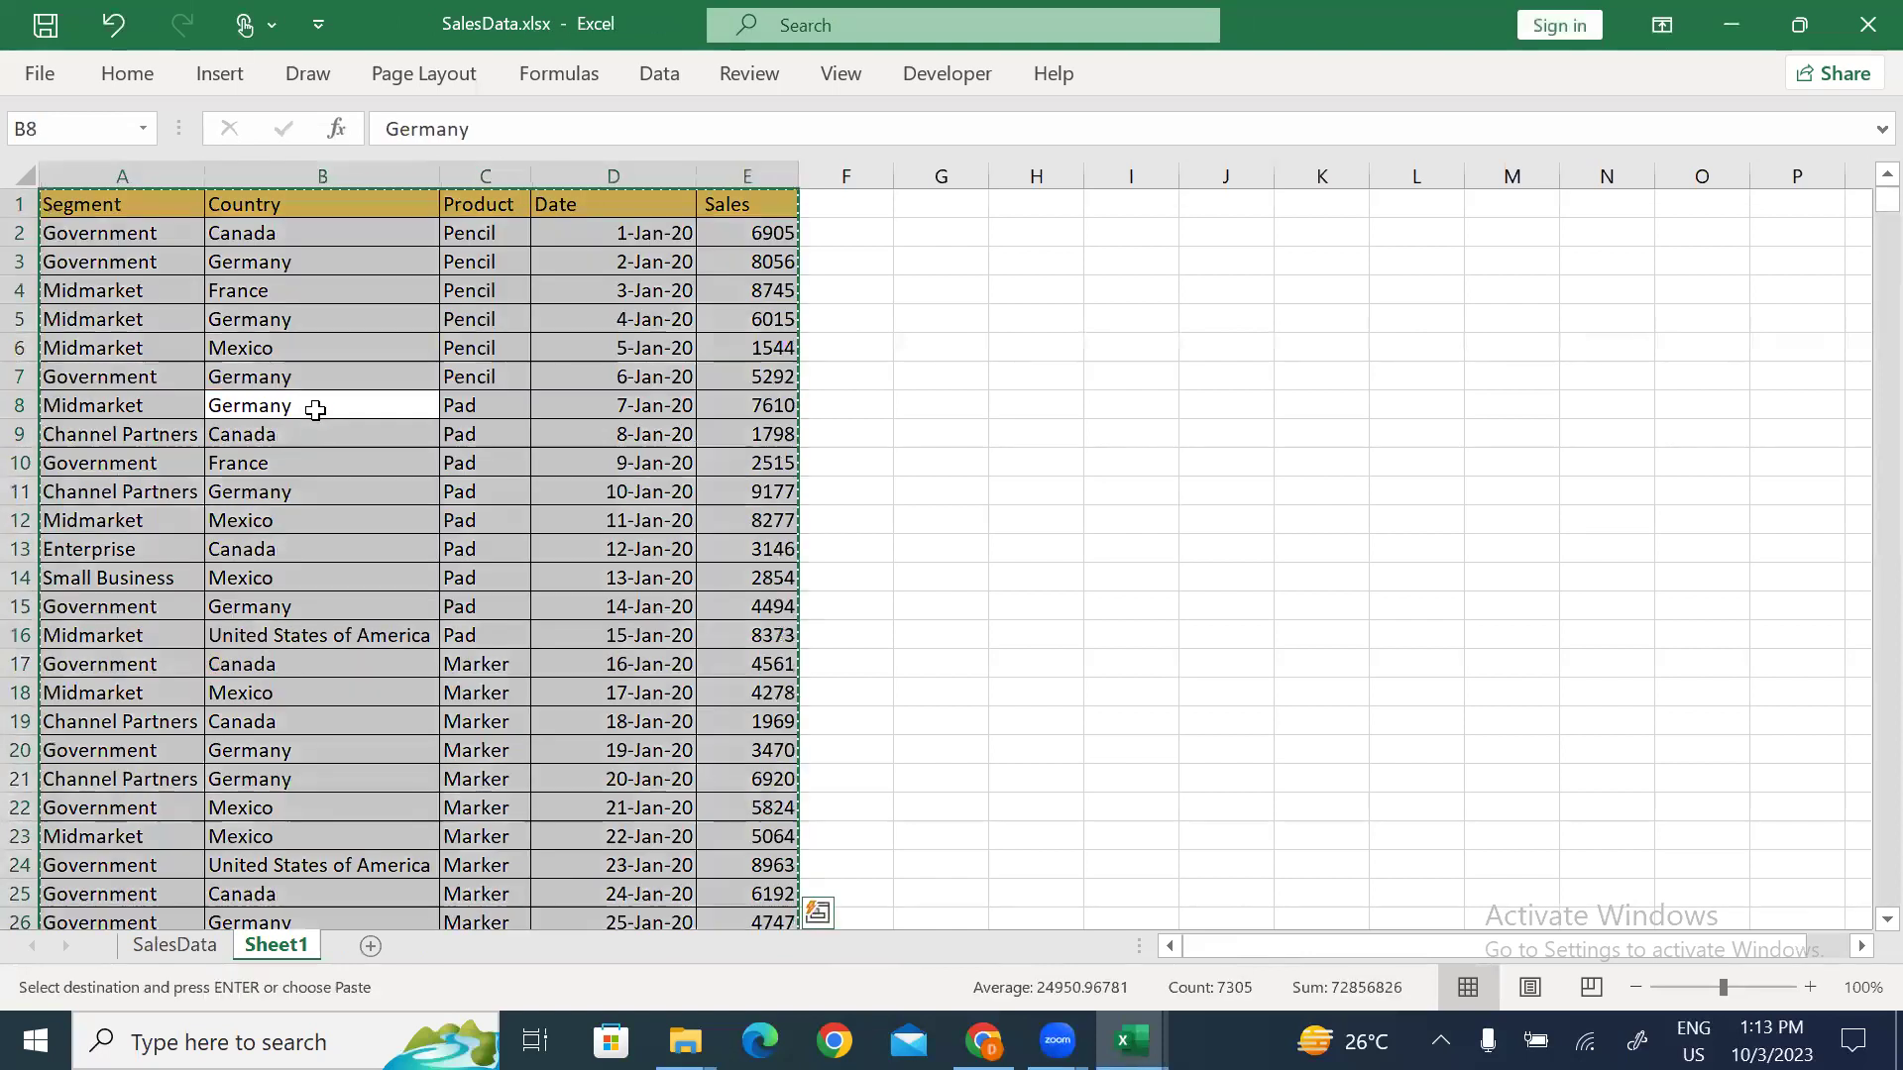
Step: Paste the sales table at A1 of Sheet2 in Conditional Formatting.xlsx and autofit its column widths
key("alt+Tab")
key("ctrl+Home")
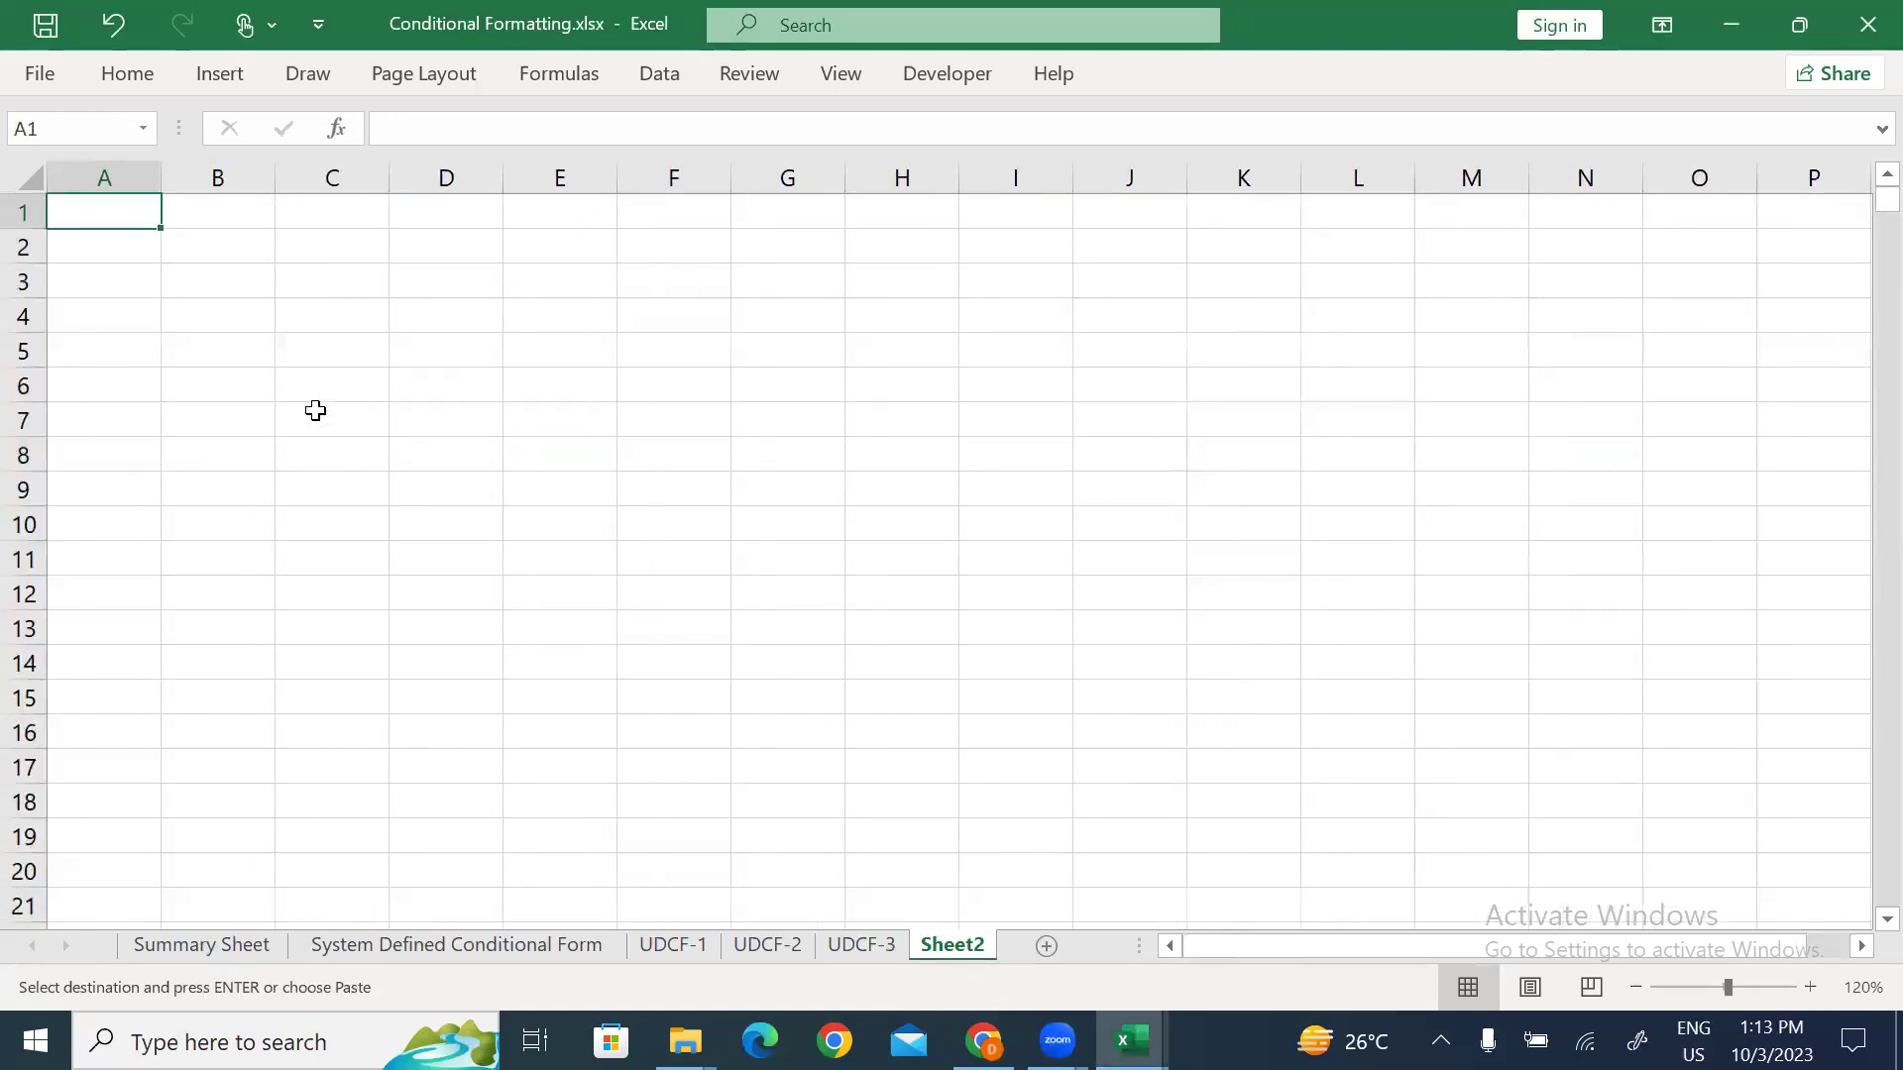
key("ctrl+v")
key("alt+h")
key("o")
key("i")
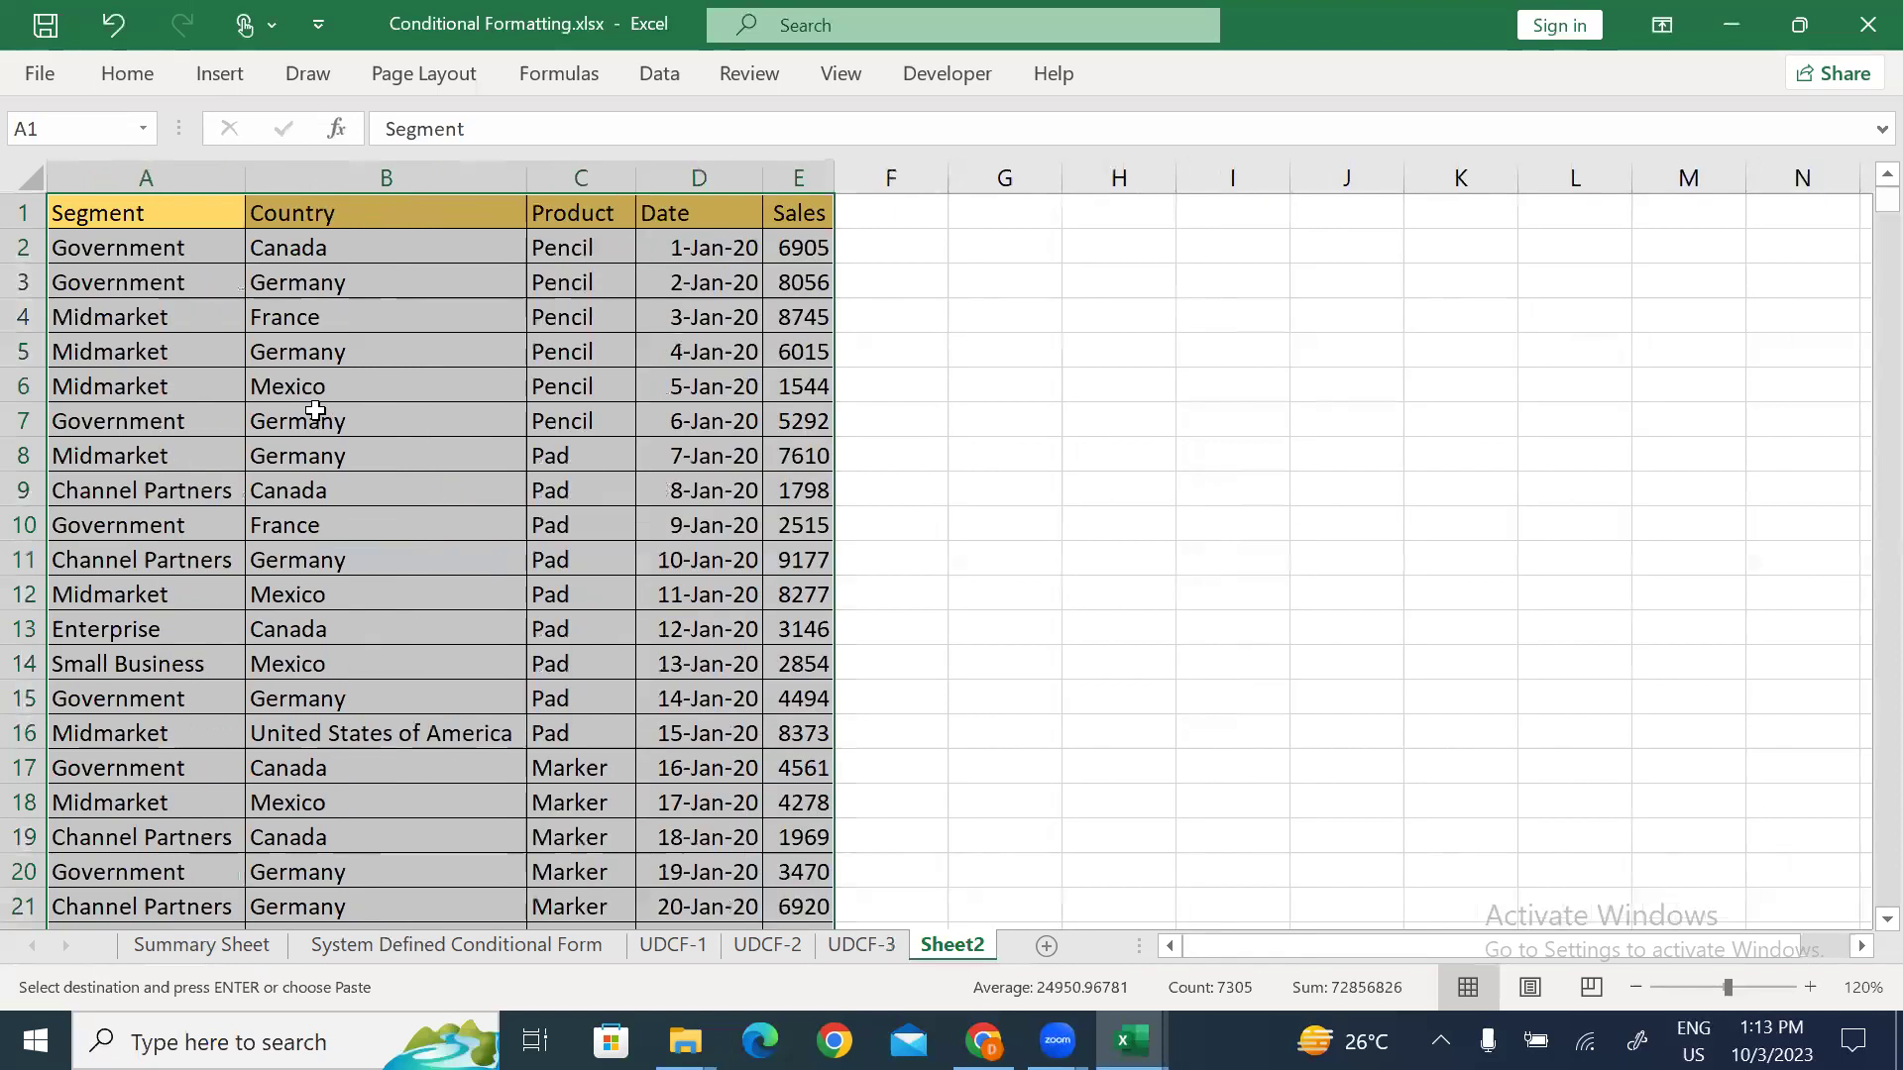
Step: Examine the entries in the Date column of the pasted sales table on Sheet2
key("Right")
key("Right")
key("Right")
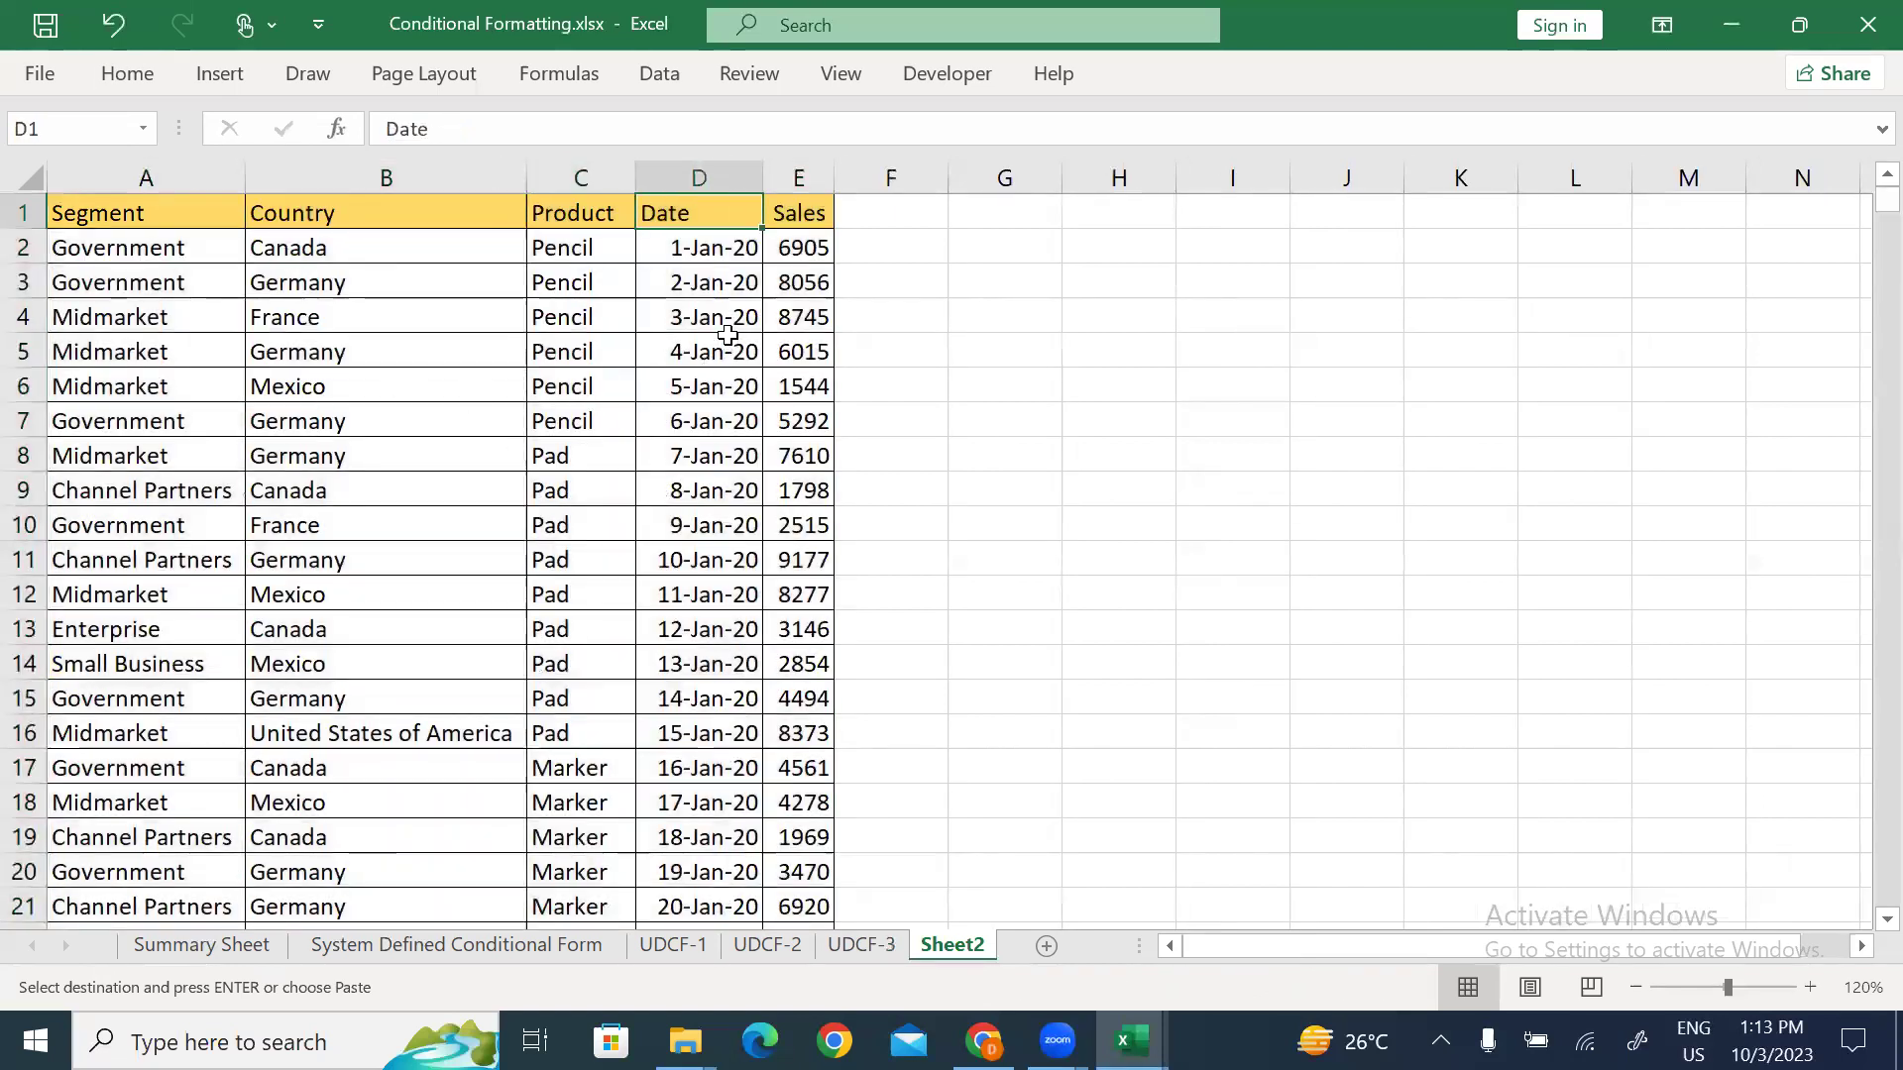
left_click(711, 258)
left_click_drag(701, 415, 699, 768)
left_click(694, 595)
left_click(684, 347)
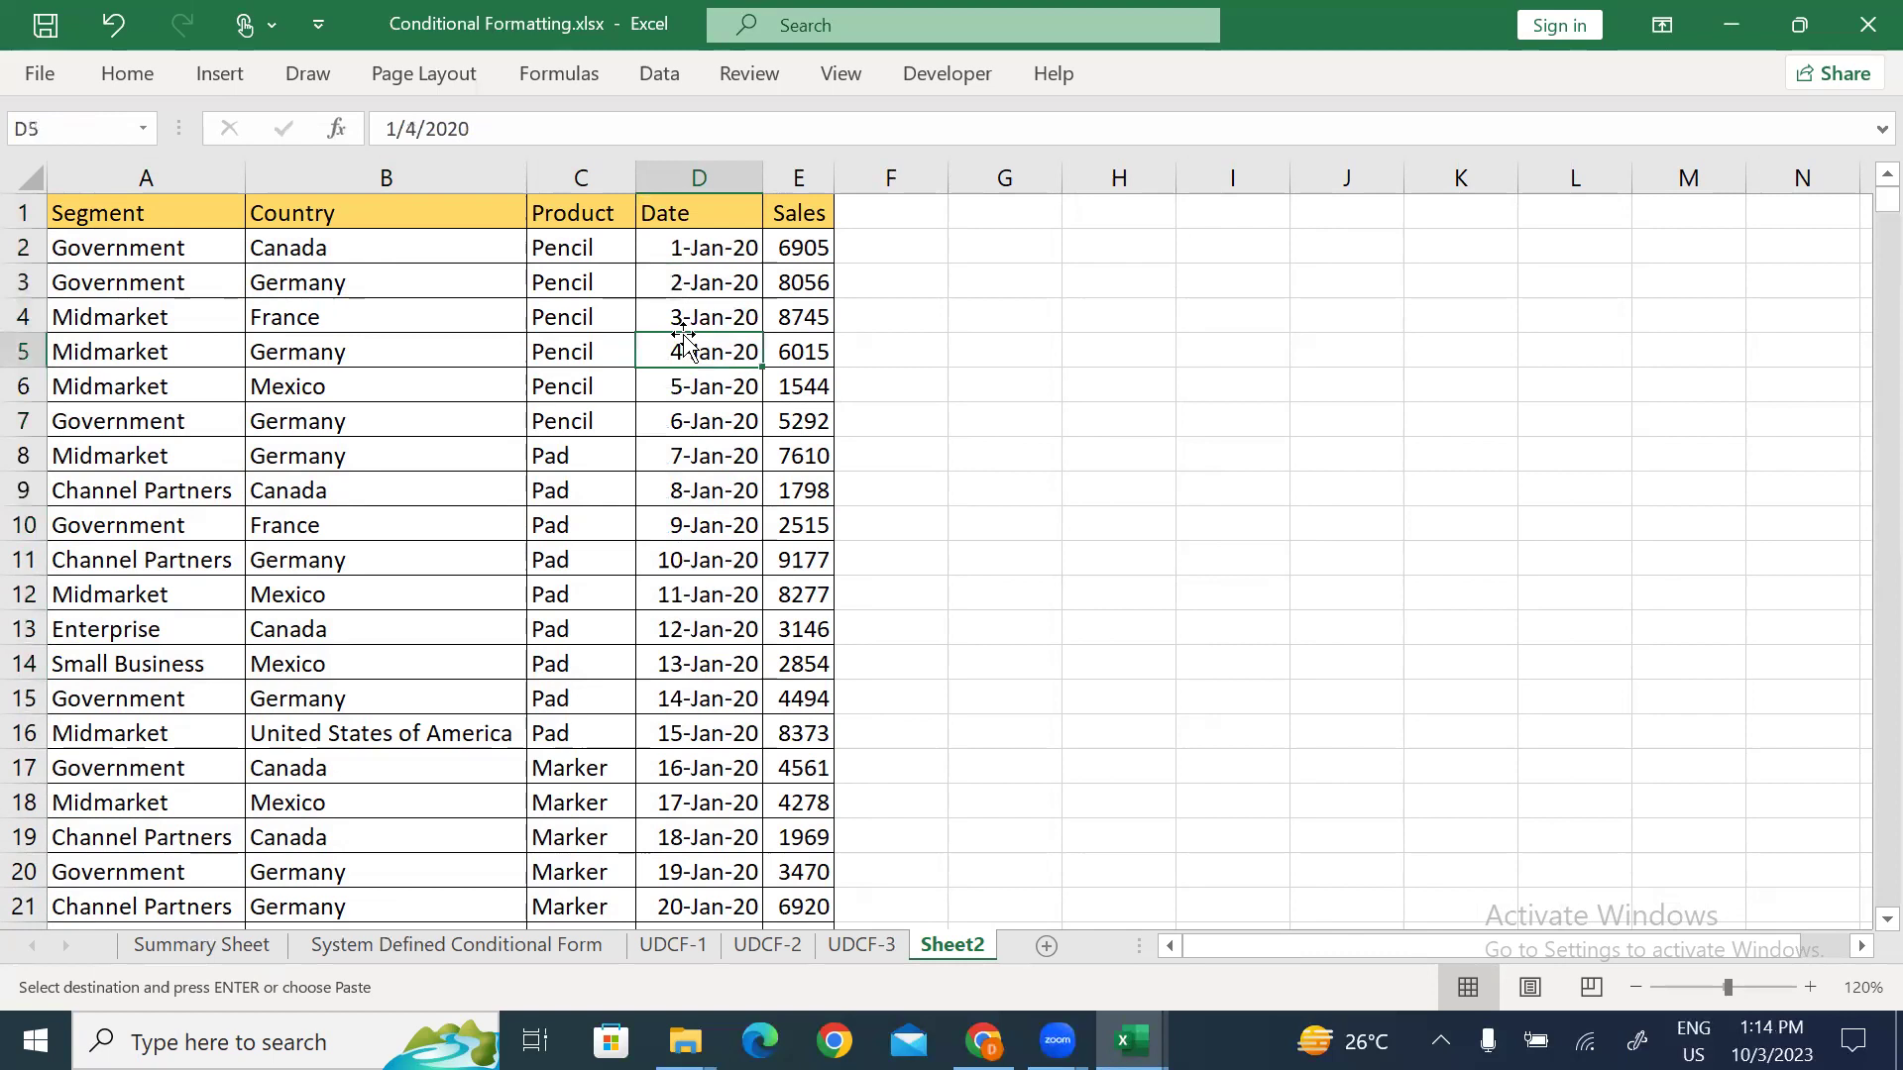